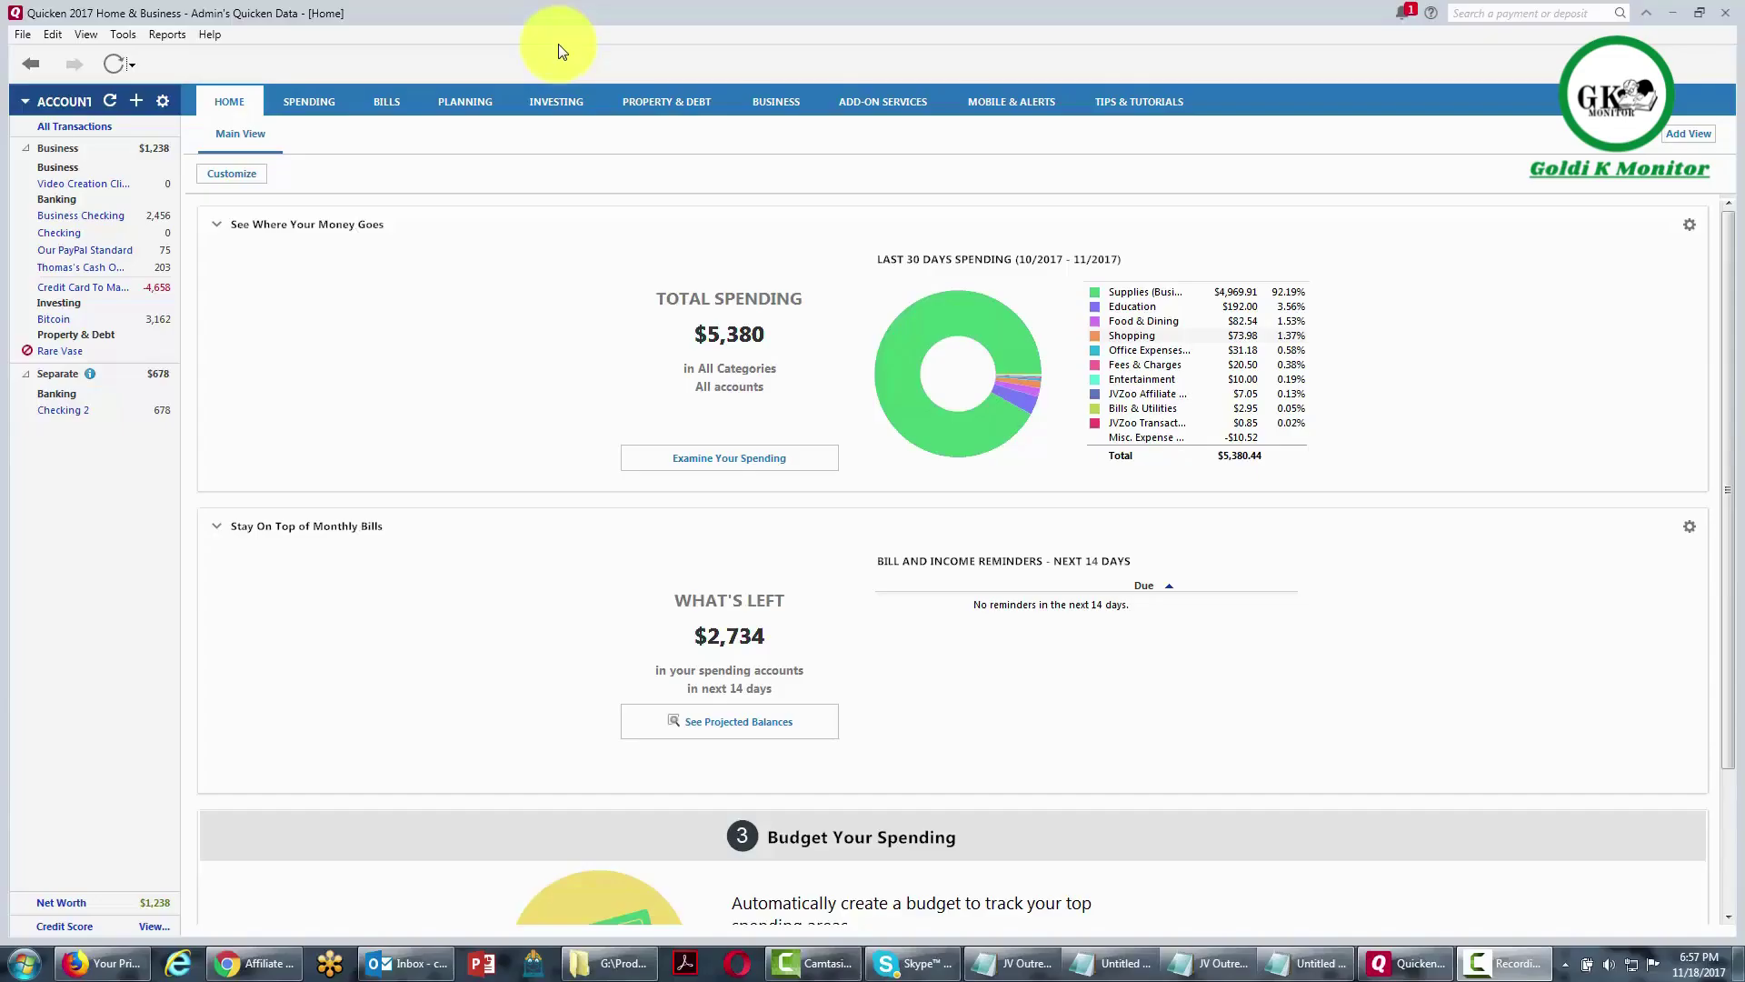
Step: Show the Reports menu's Business submenu listing Accounts Payable, Balance Sheet, Cash Flow and Profit and Loss
{"action": "left_click", "coordinate": [166, 34]}
{"action": "mouse_move", "coordinate": [216, 195]}
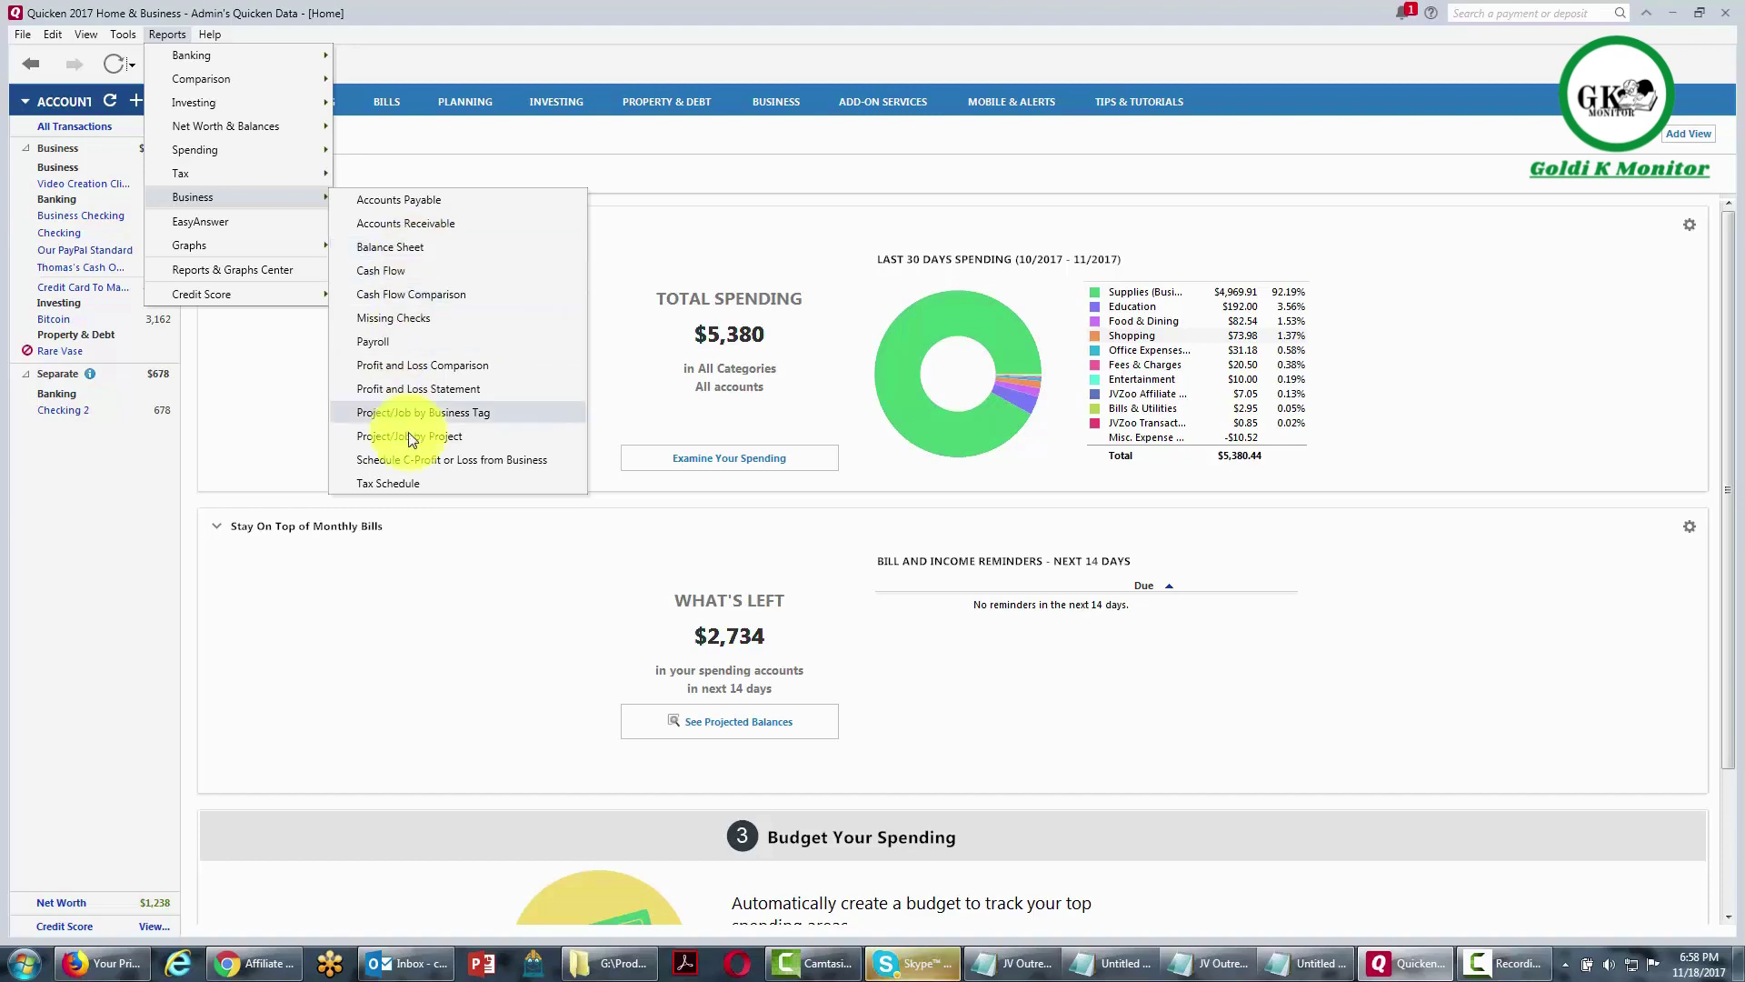
Step: Close the Reports menu and its Business submenu, returning to the Home page
{"action": "left_click", "coordinate": [411, 459]}
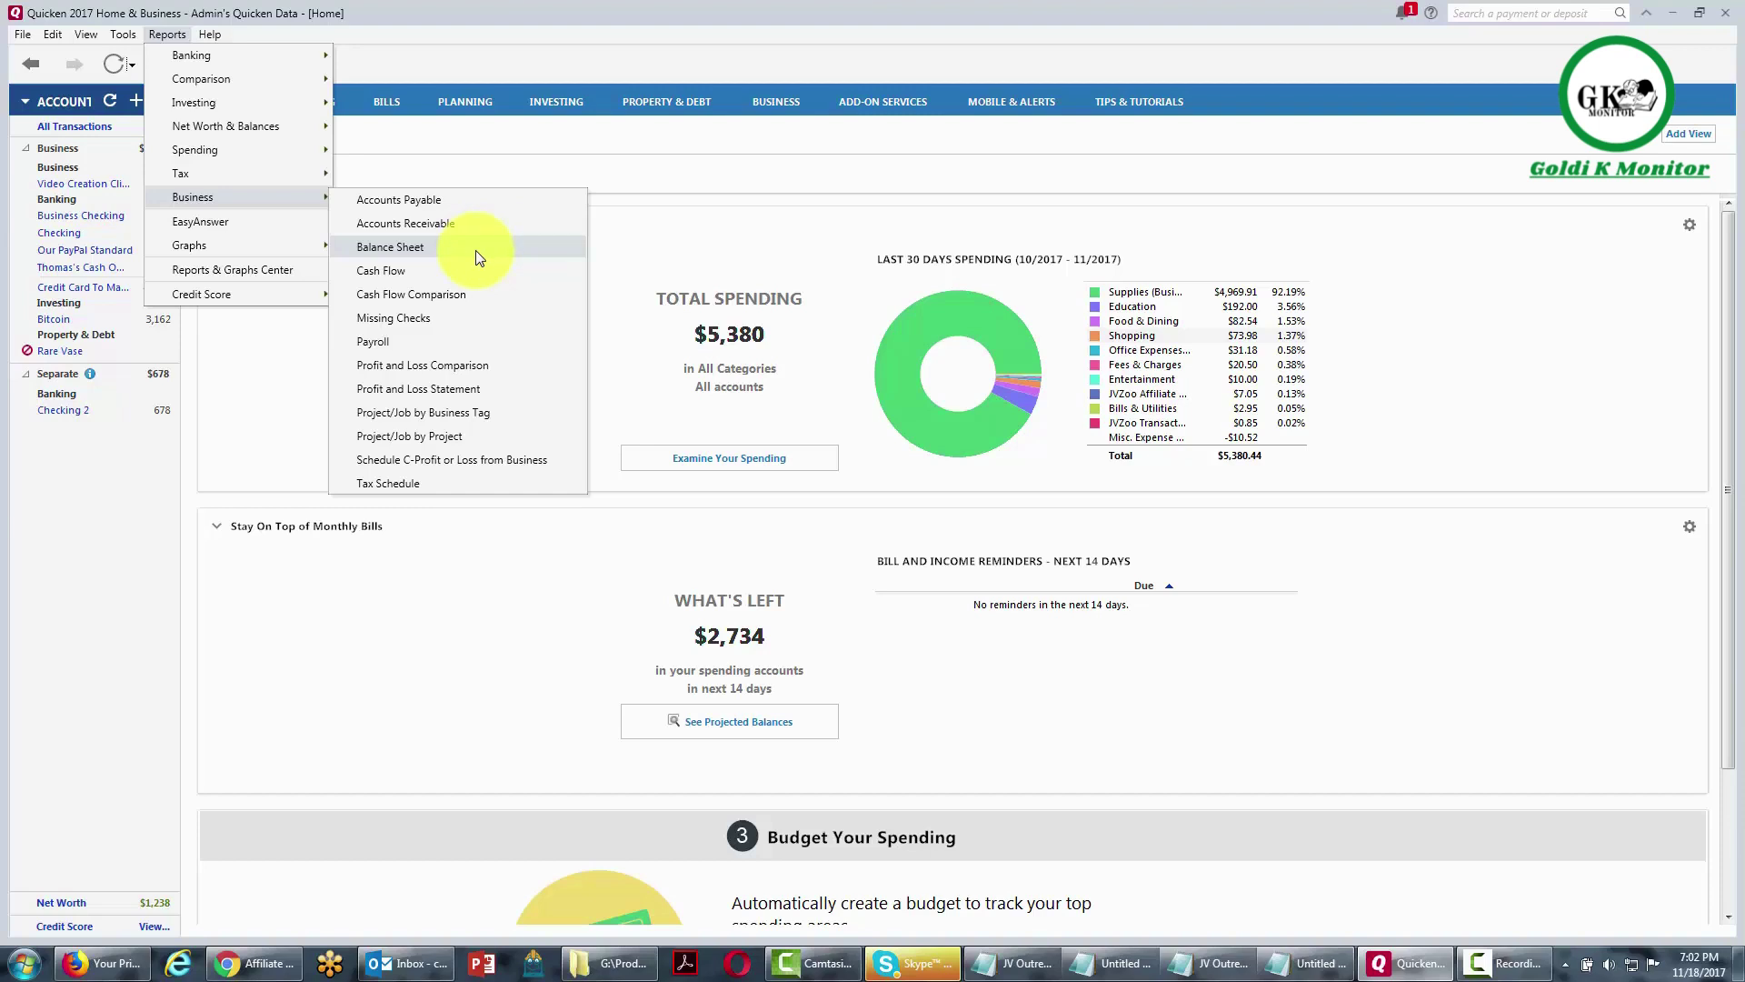
{"action": "left_click", "coordinate": [448, 52]}
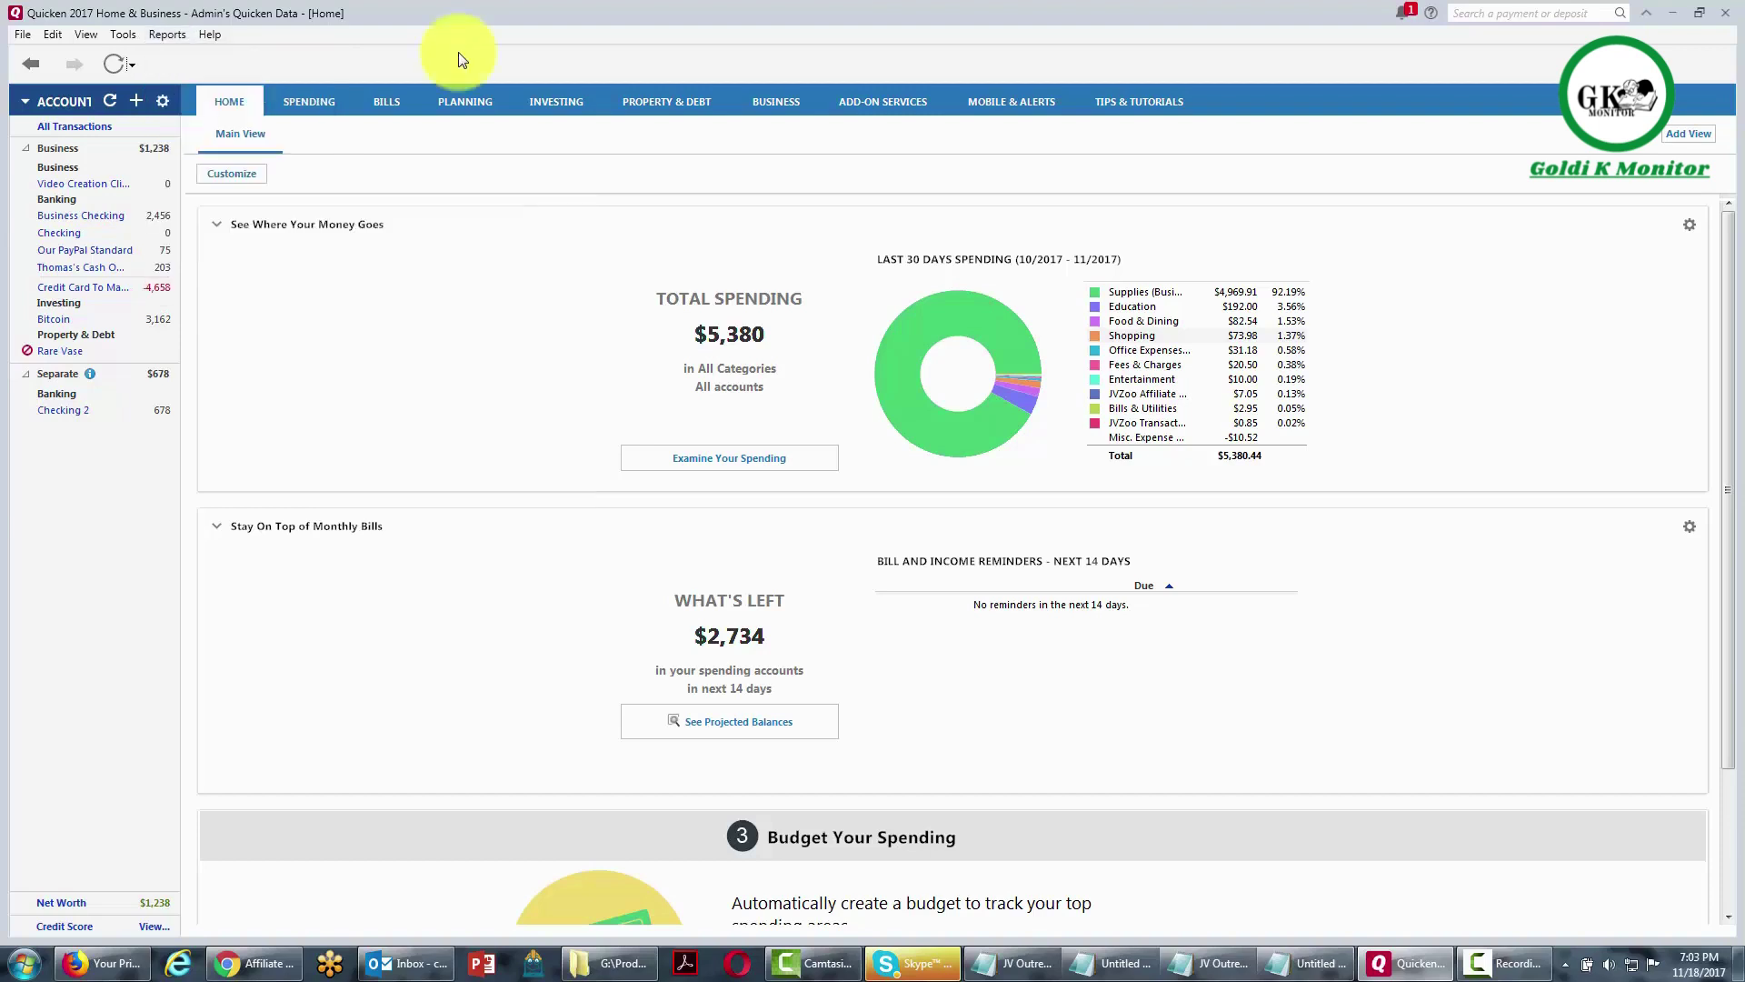
Step: Dismiss the Reports menu and switch to the Business tab's November Profit/Loss overview
{"action": "left_click", "coordinate": [166, 36]}
{"action": "mouse_move", "coordinate": [182, 55]}
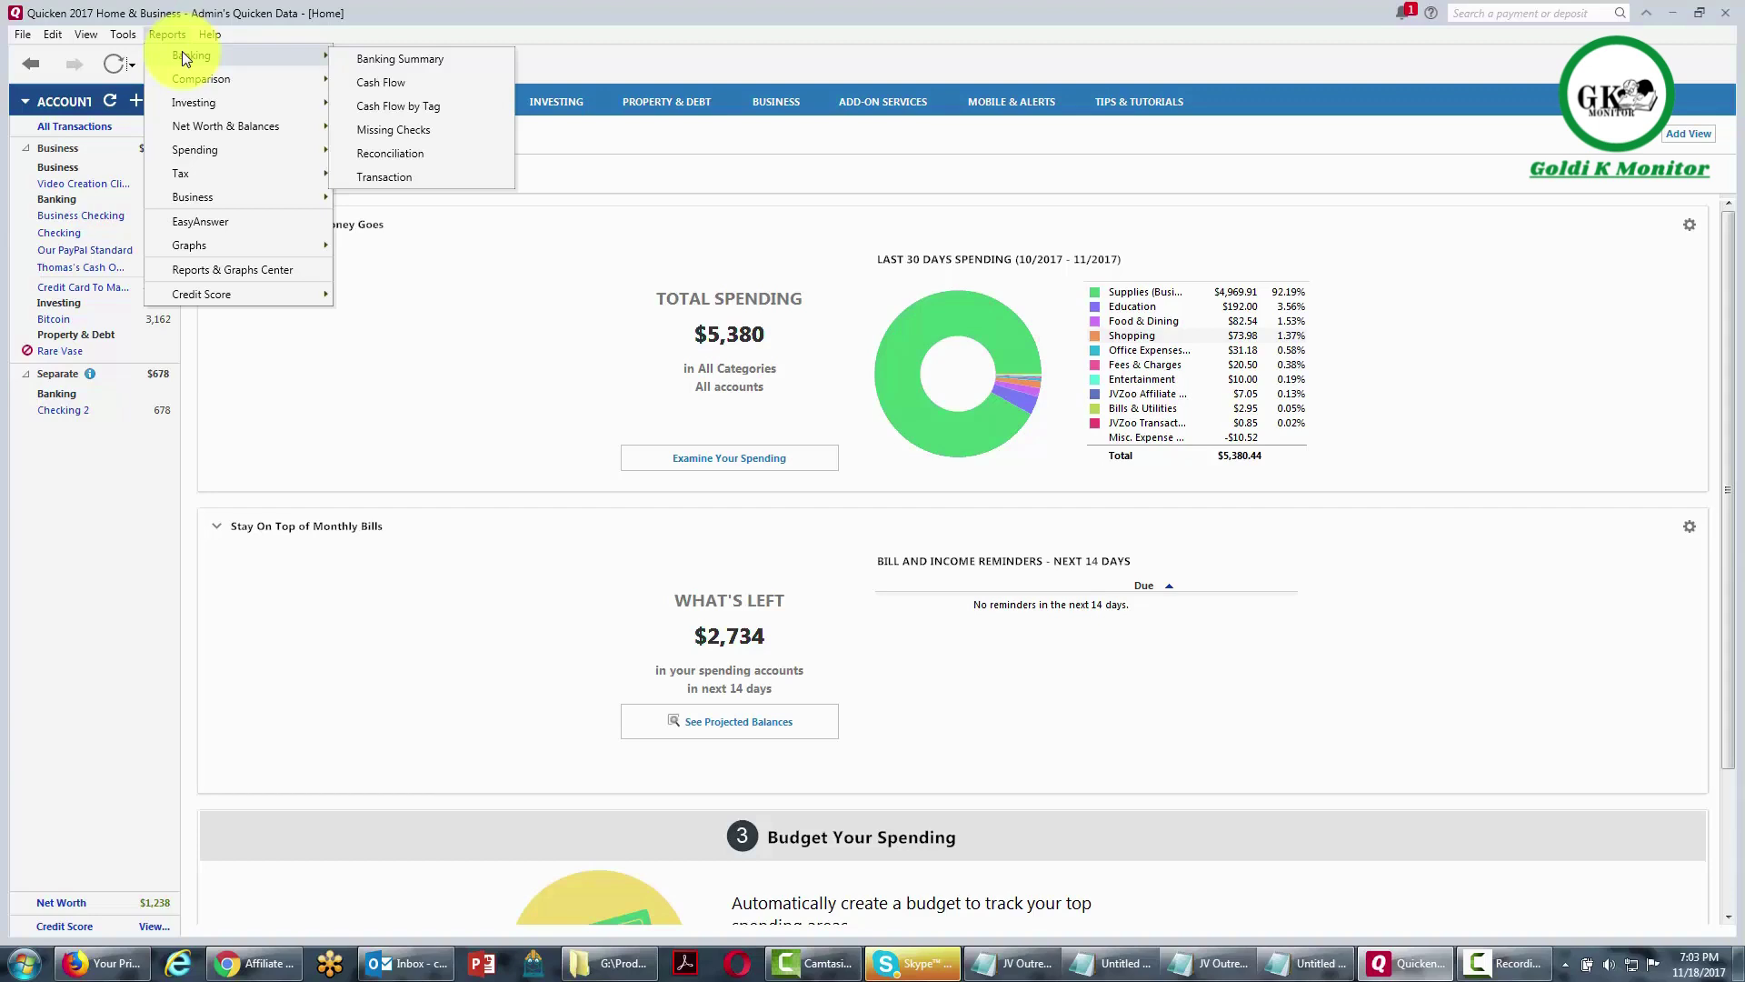
{"action": "left_click", "coordinate": [545, 47]}
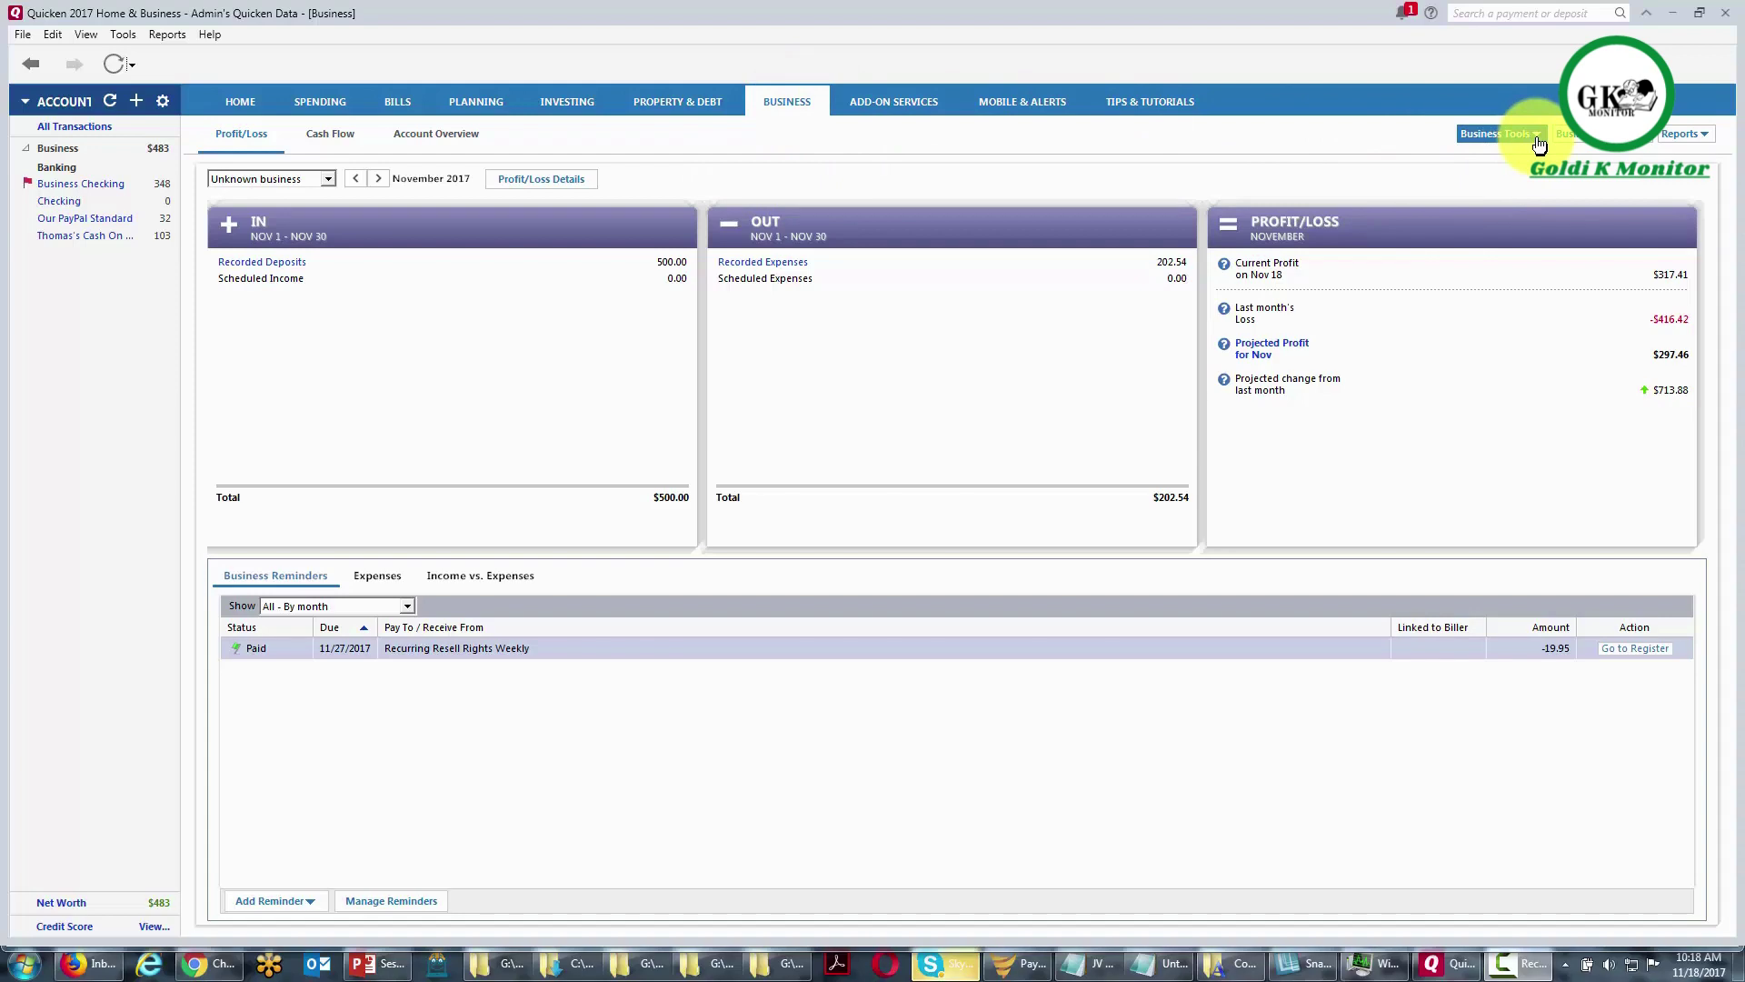
Step: Choose Business Tools > Invoices and estimates > Create invoice, prompting for a receivables account
{"action": "left_click", "coordinate": [1652, 138]}
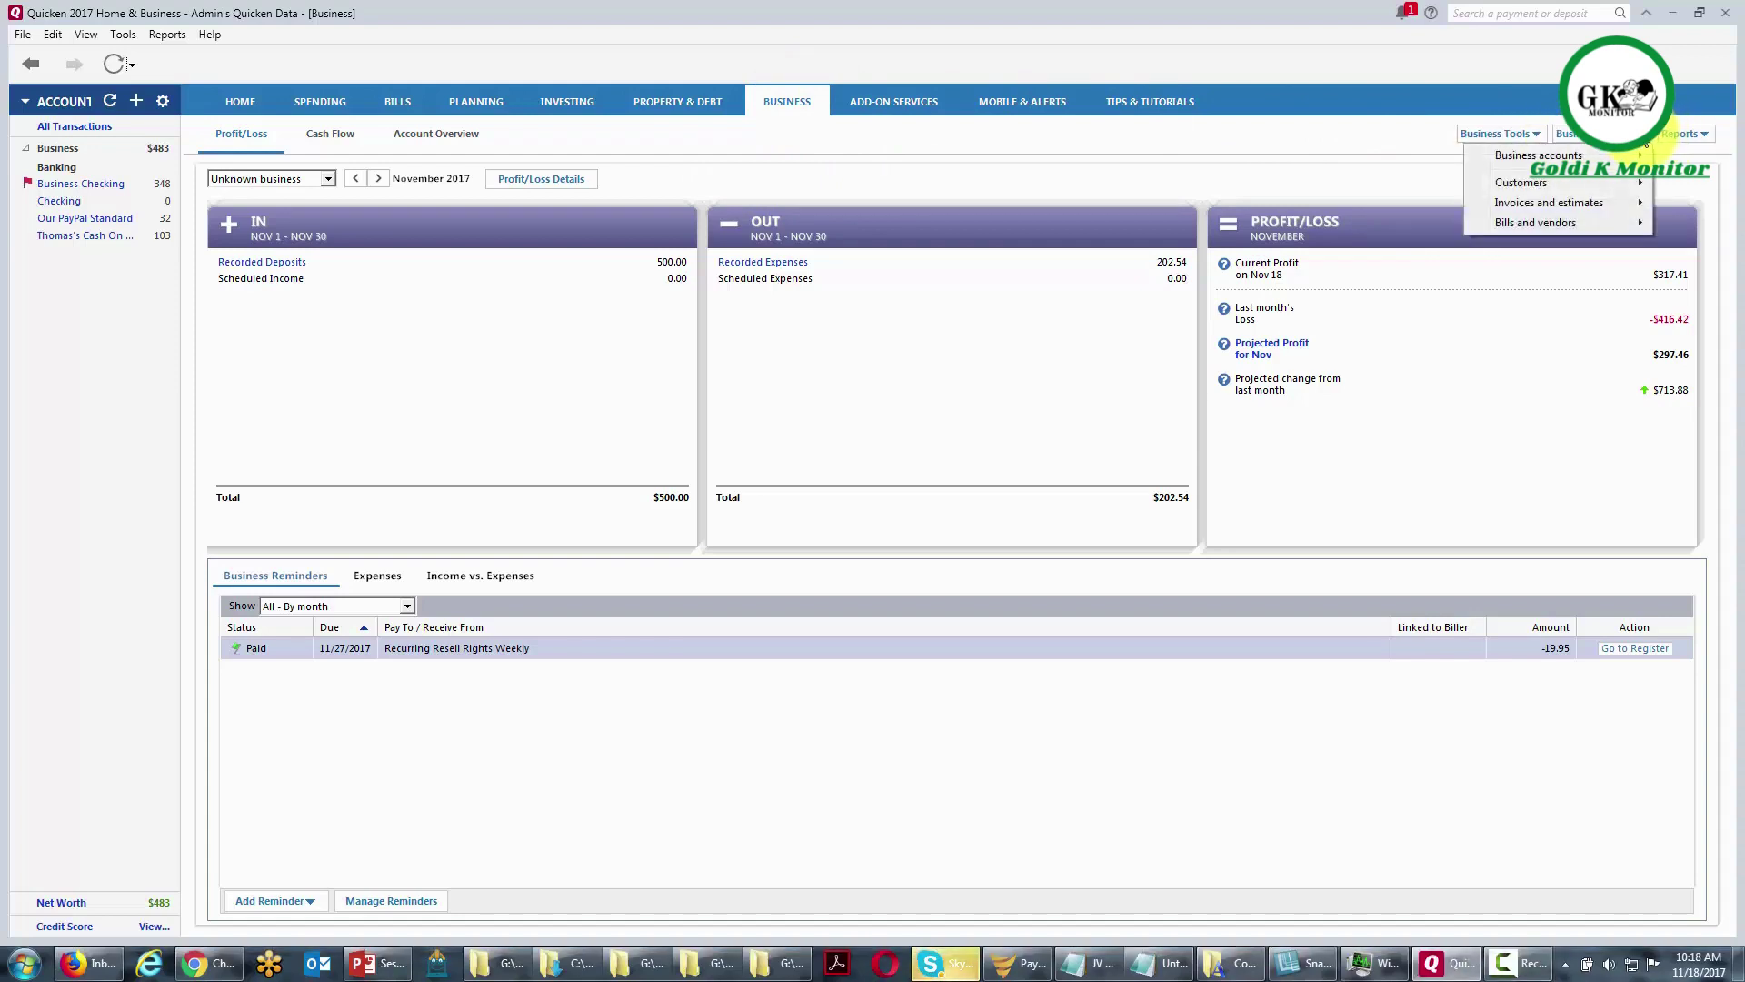
{"action": "mouse_move", "coordinate": [1596, 204]}
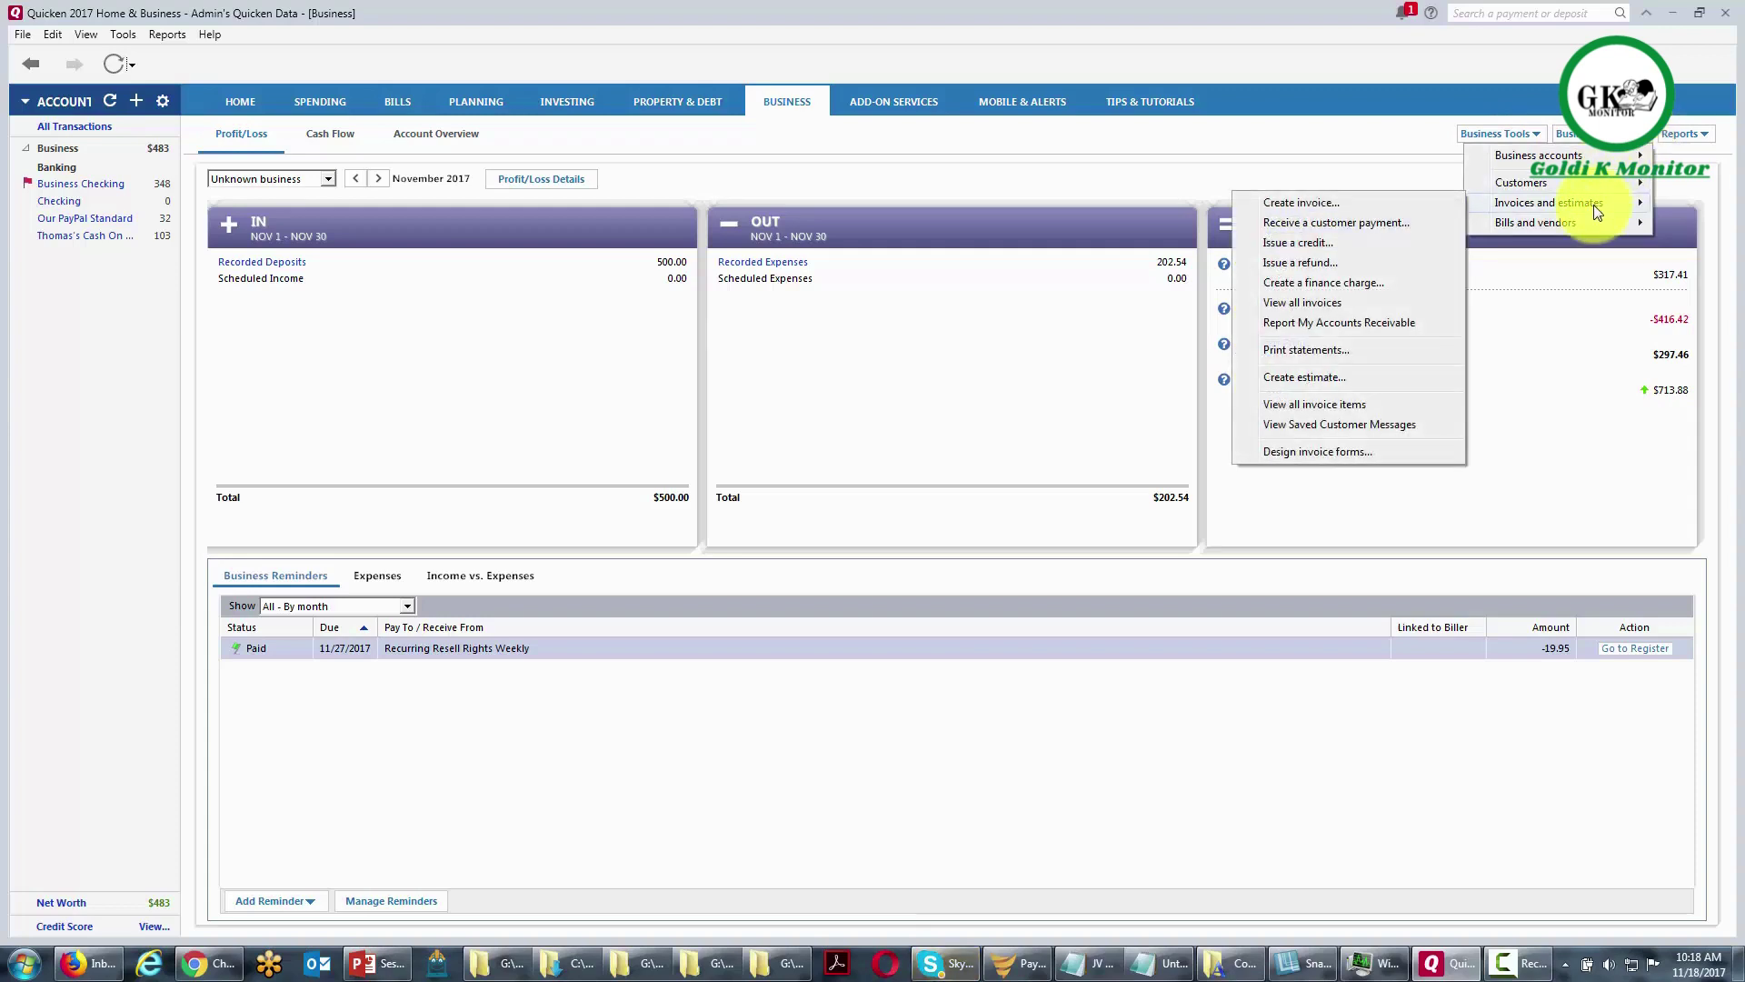
{"action": "left_click", "coordinate": [1288, 209]}
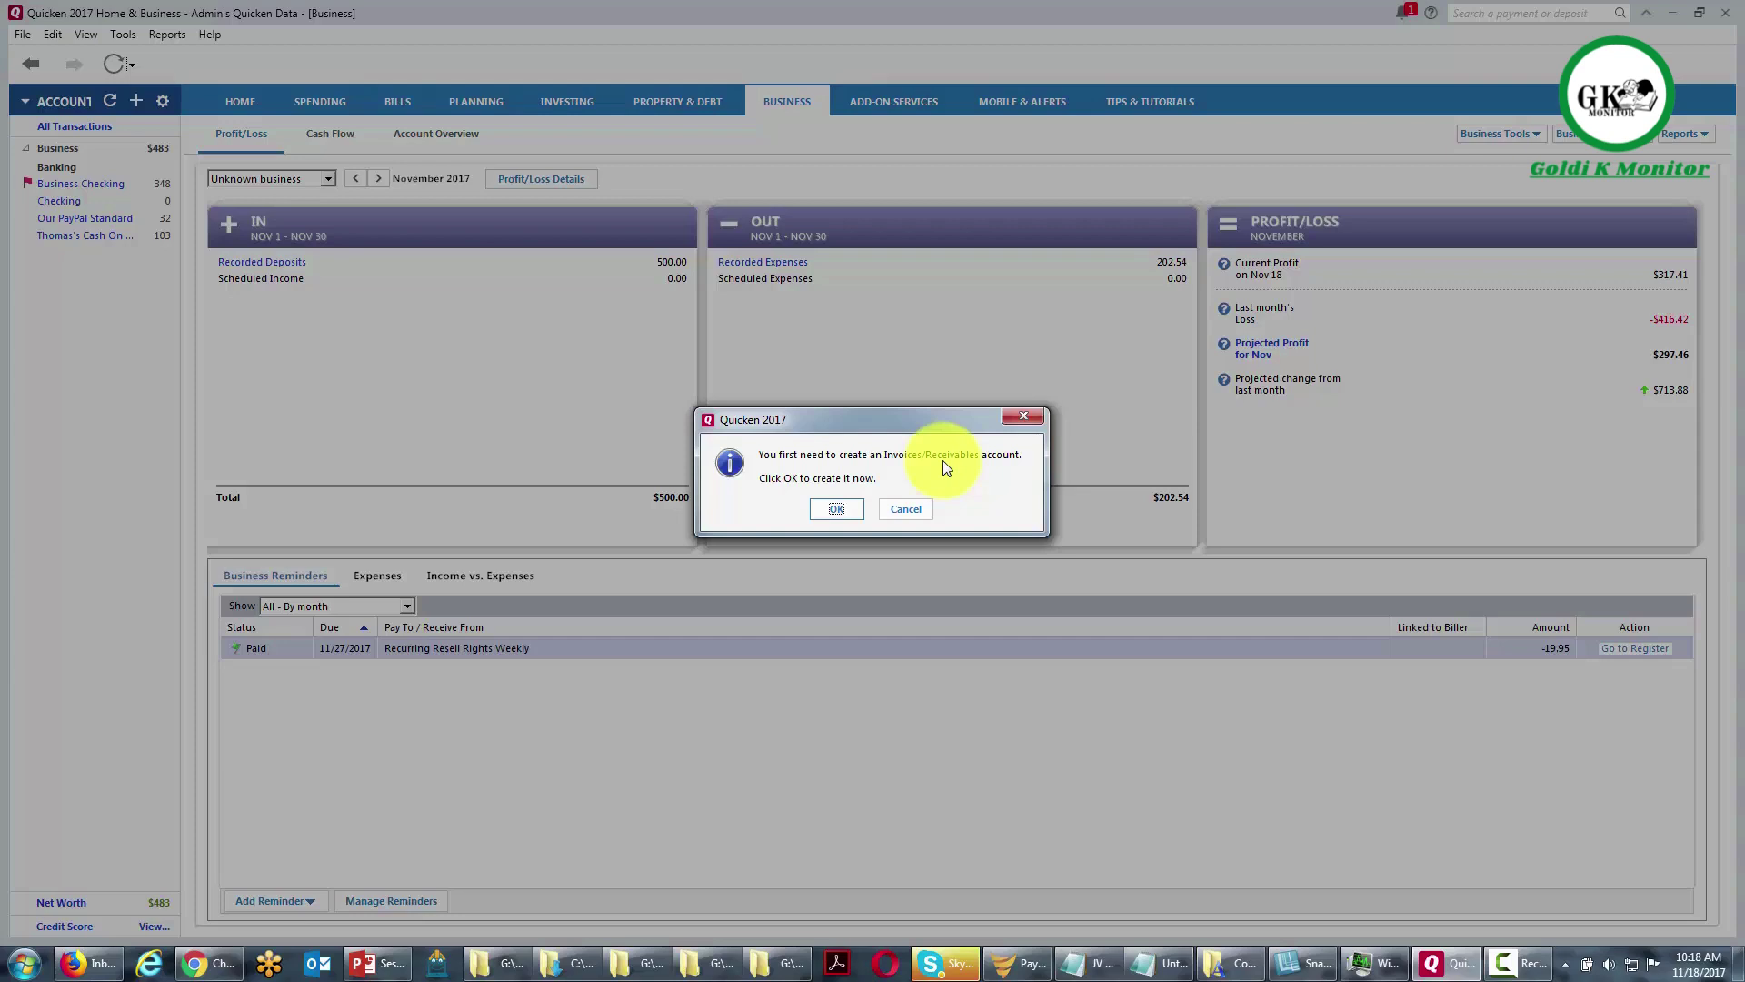
Step: Create the Video Creation Clients receivables account, opening blank invoice 101
{"action": "left_click", "coordinate": [837, 508]}
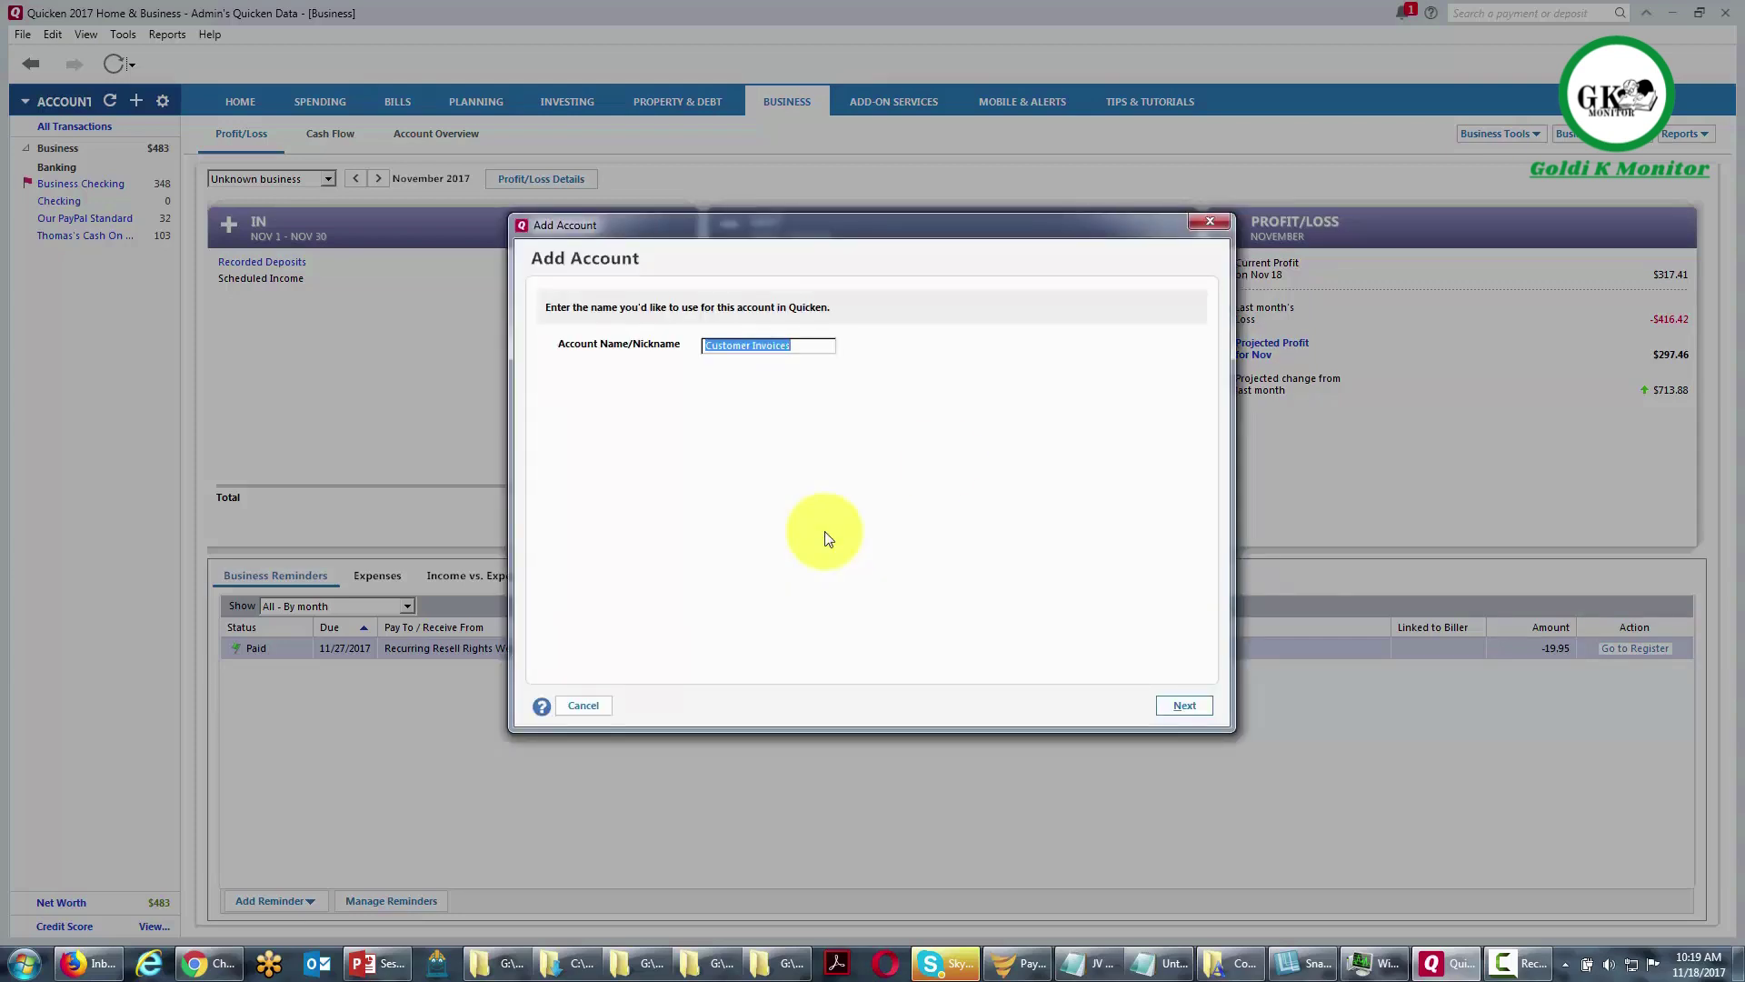
{"action": "type", "text": "Video Creation Clients"}
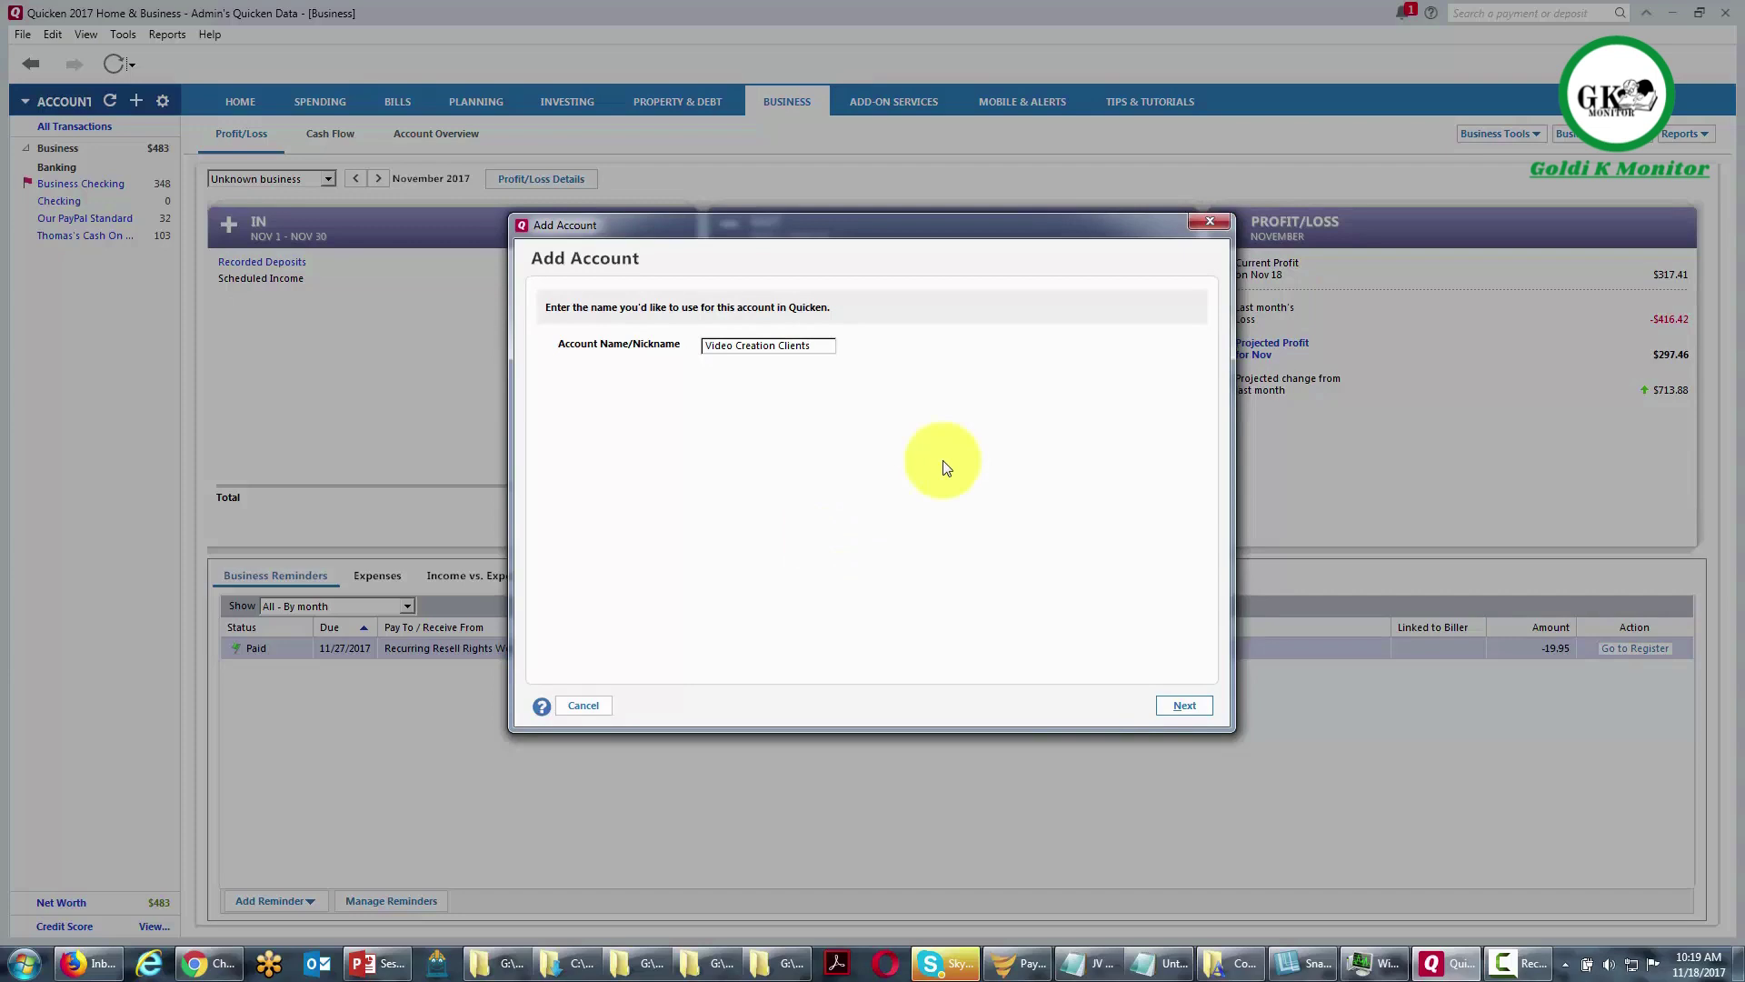
{"action": "left_click", "coordinate": [1188, 711]}
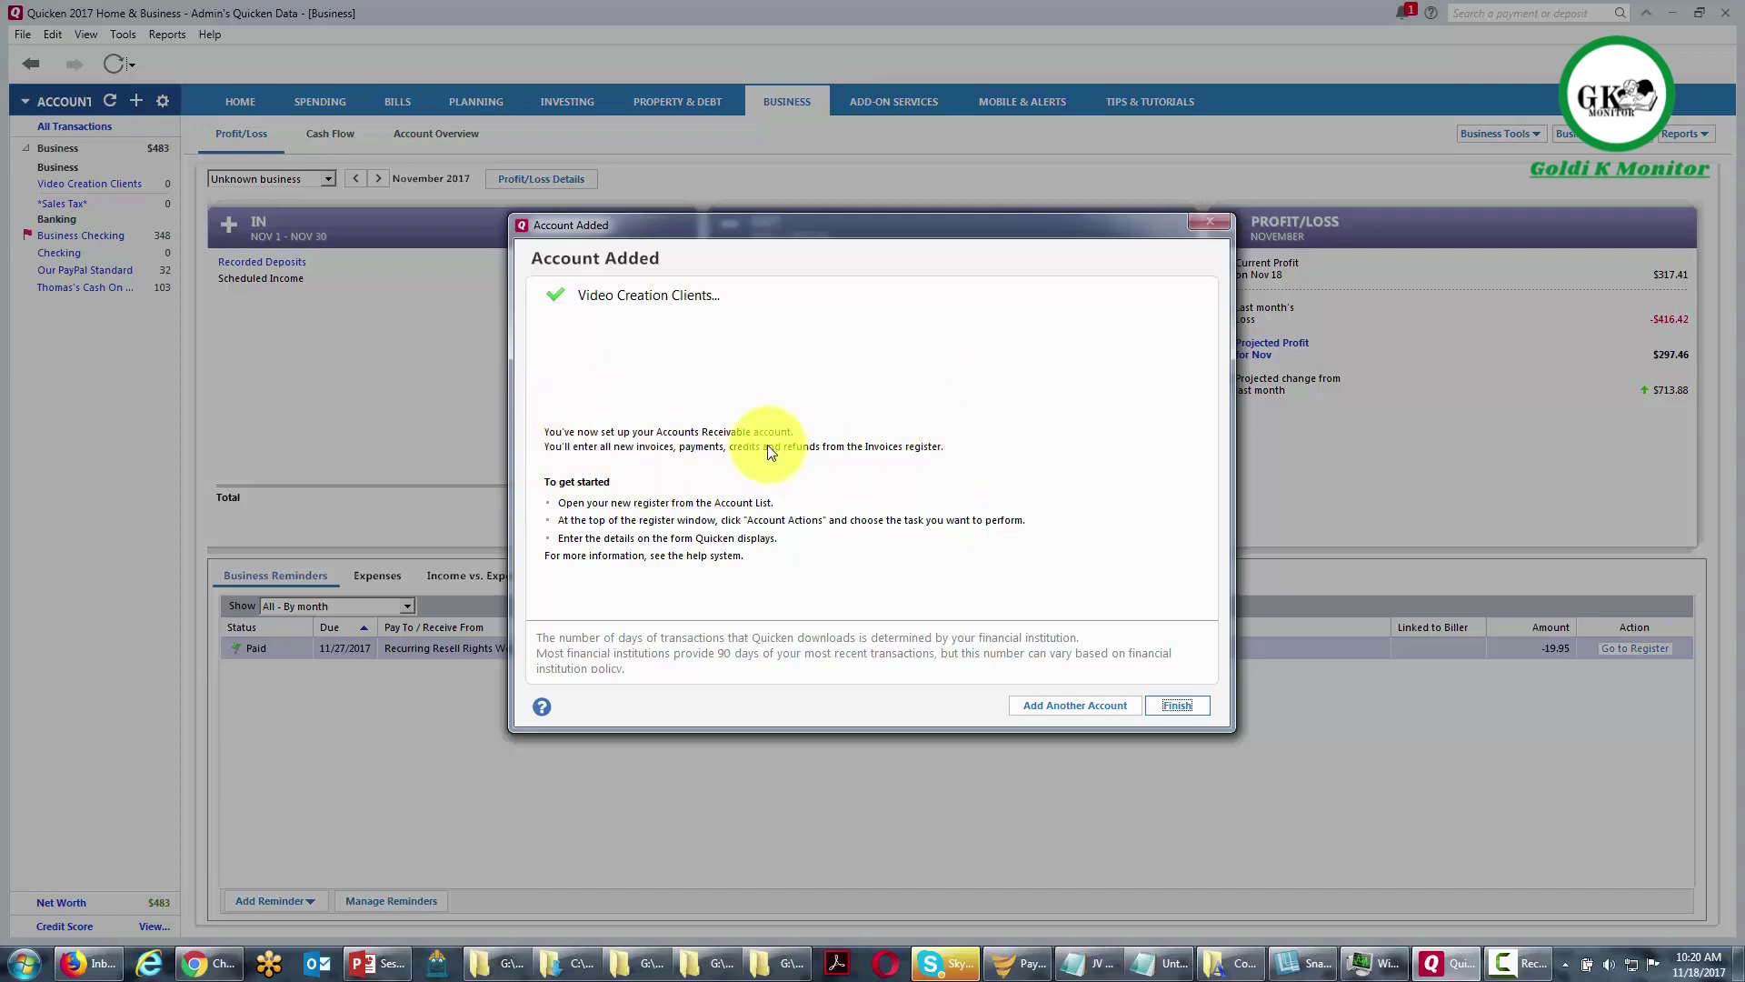
{"action": "left_click", "coordinate": [1178, 707]}
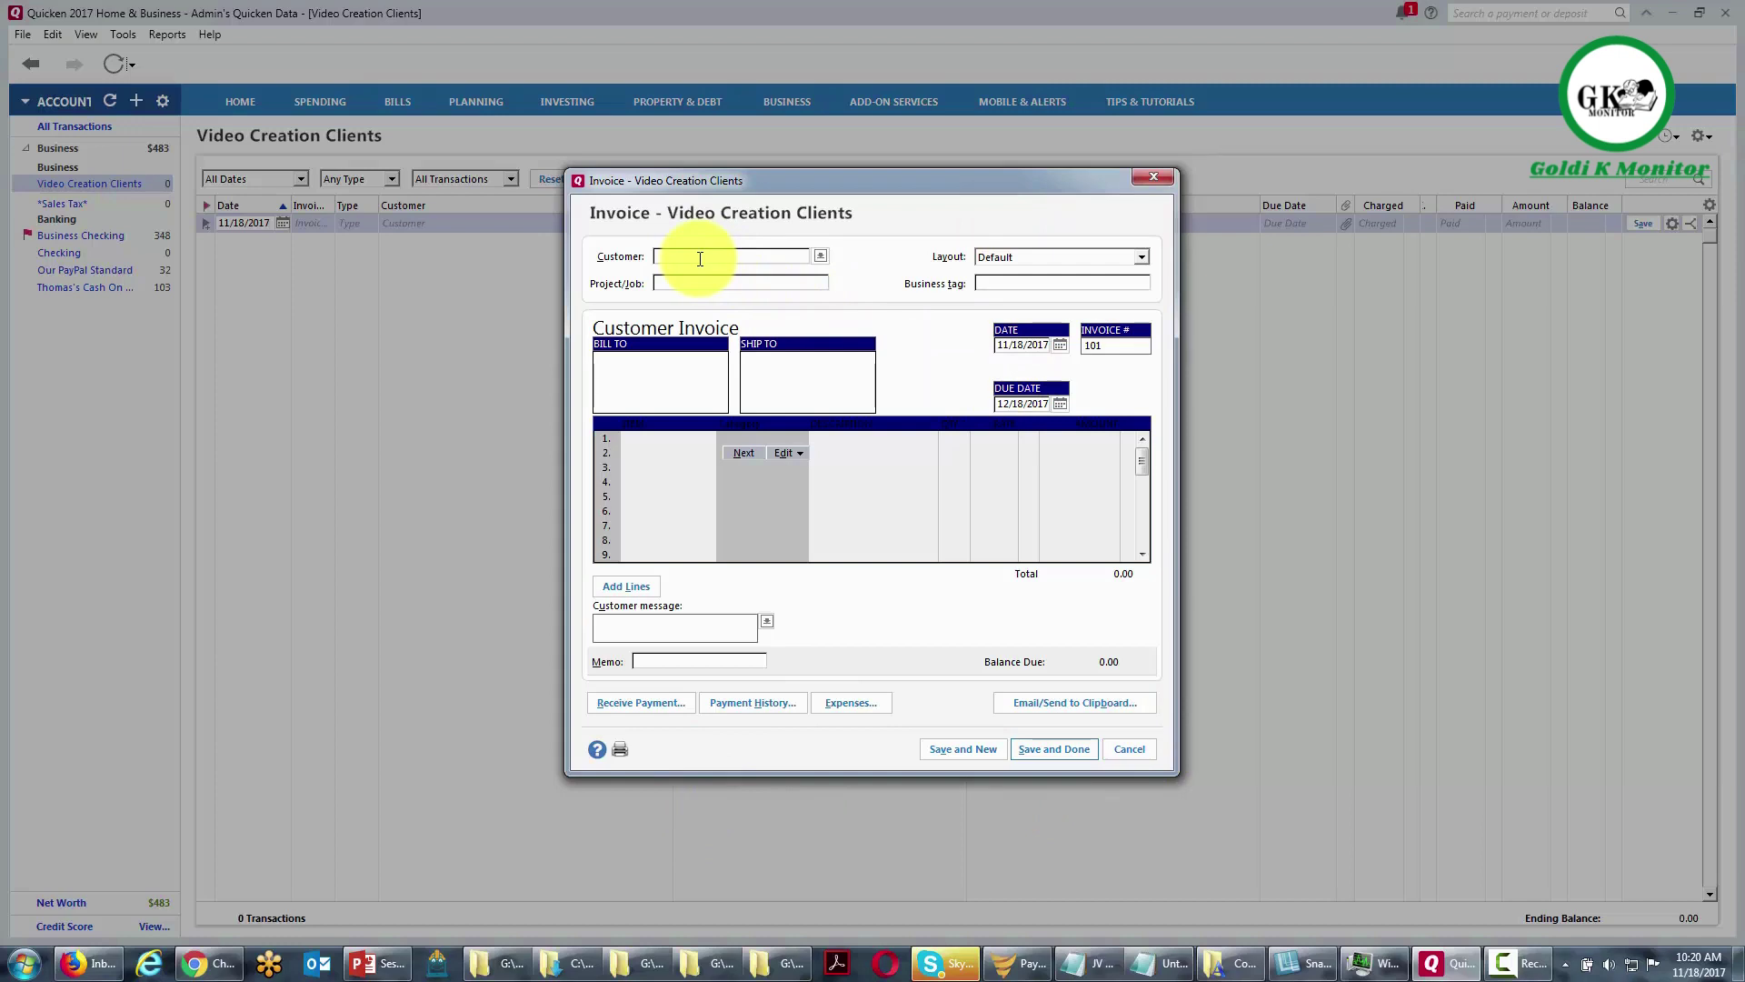
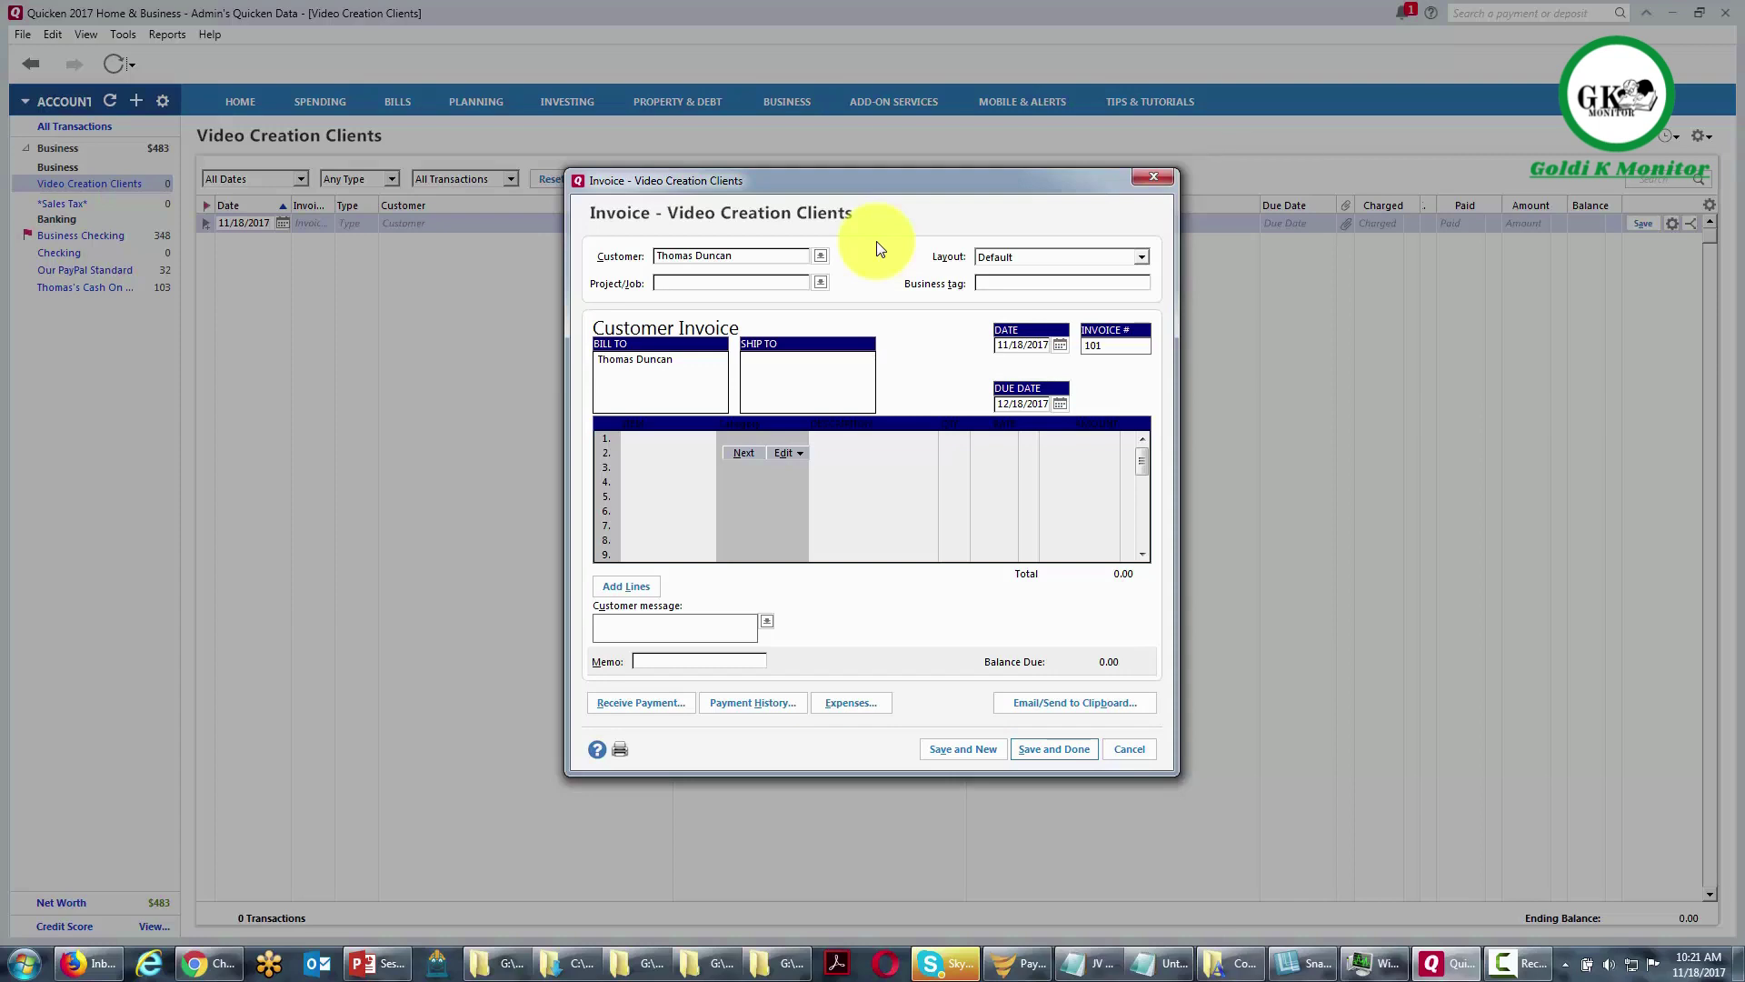
Step: Enter the customer's name, project Quicken Video Creation and due date 11/19/2017
{"action": "left_click", "coordinate": [700, 257]}
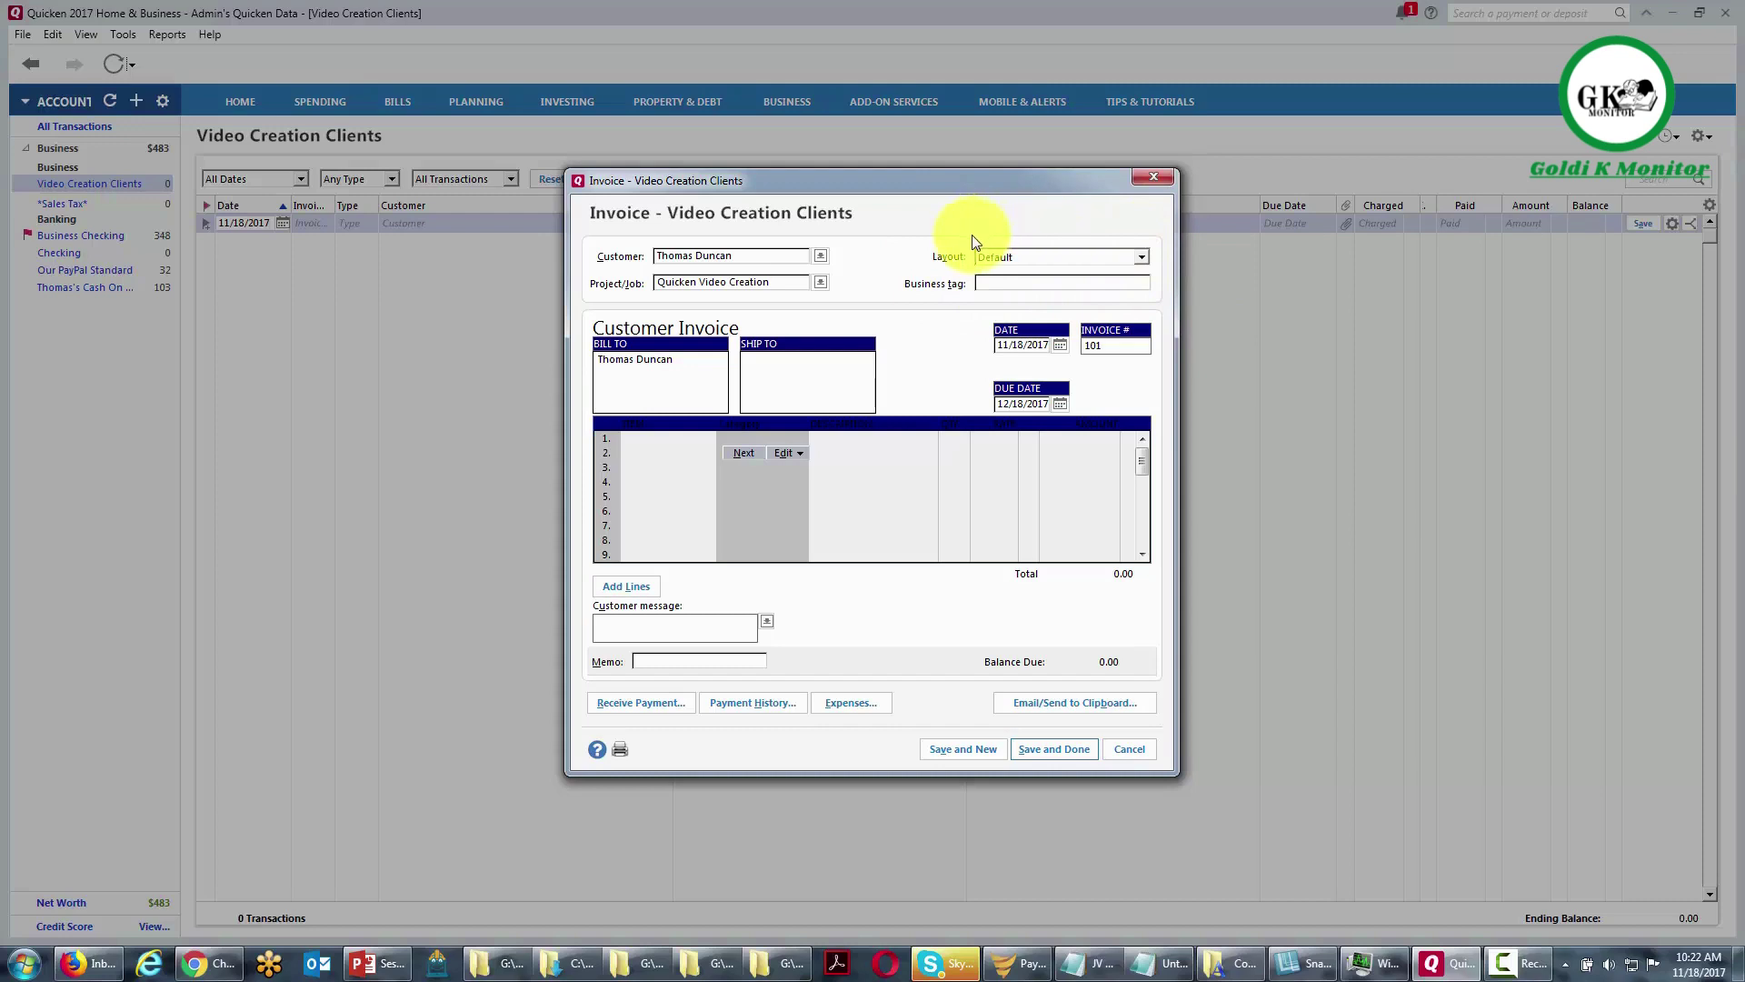
{"action": "left_click", "coordinate": [1104, 345]}
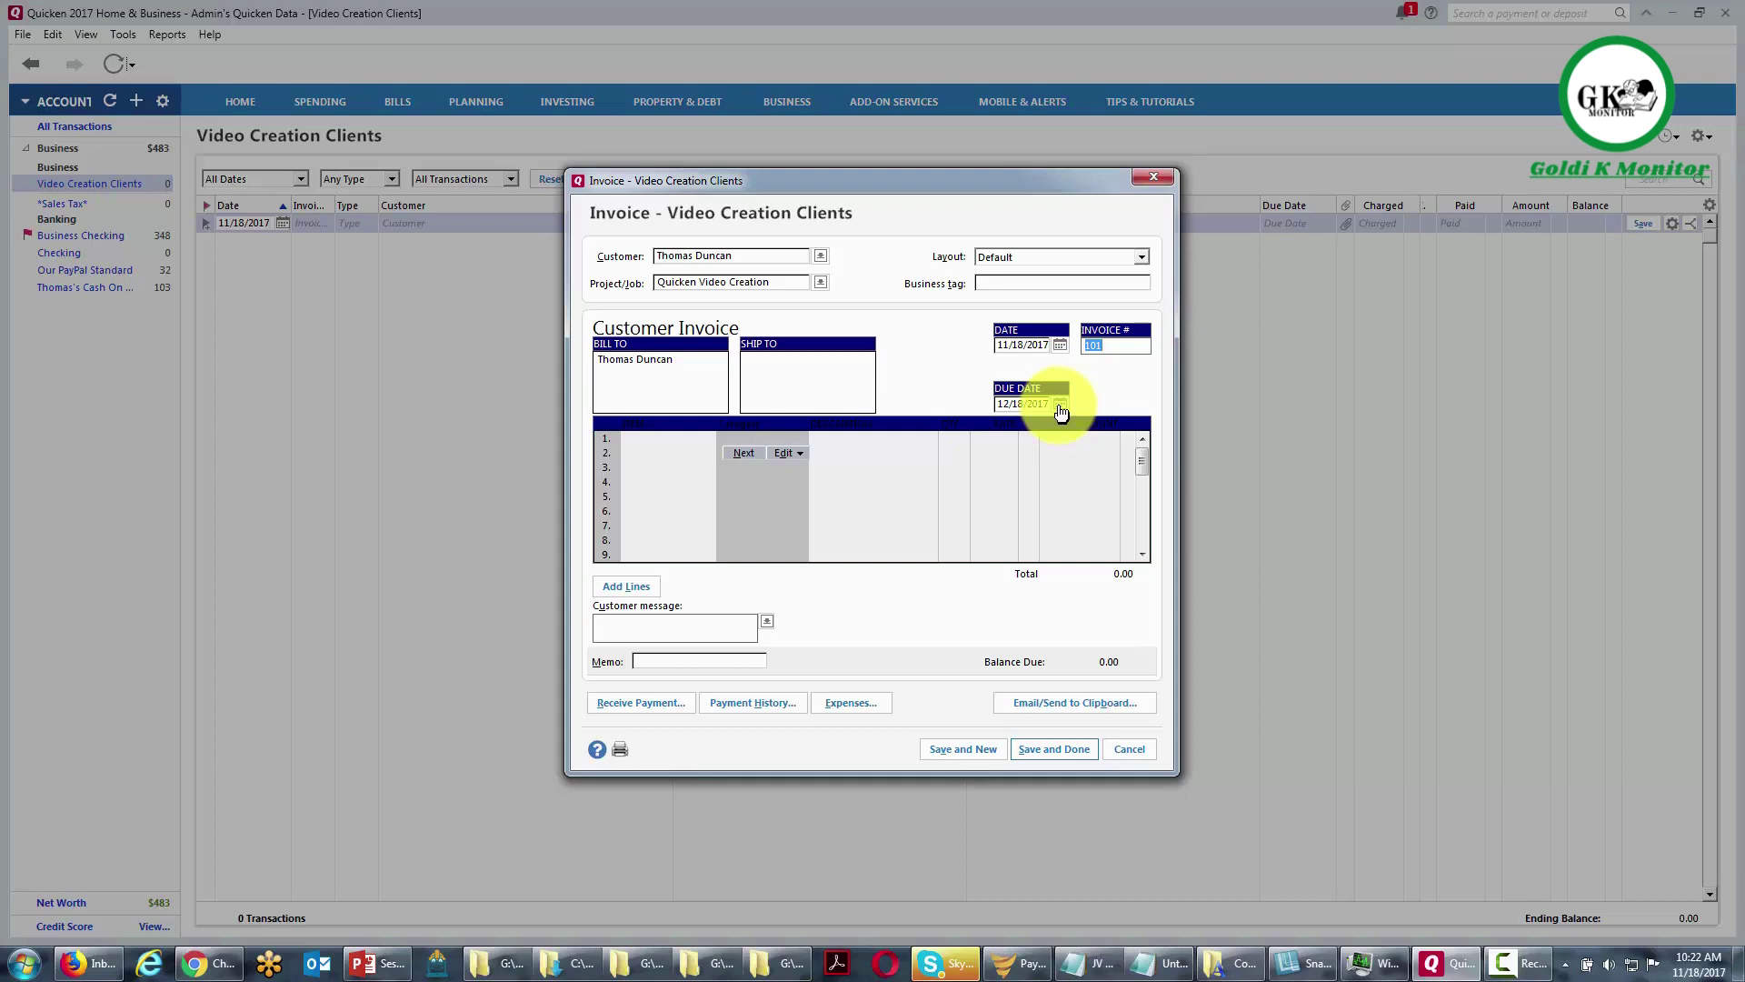
{"action": "left_click", "coordinate": [1060, 403]}
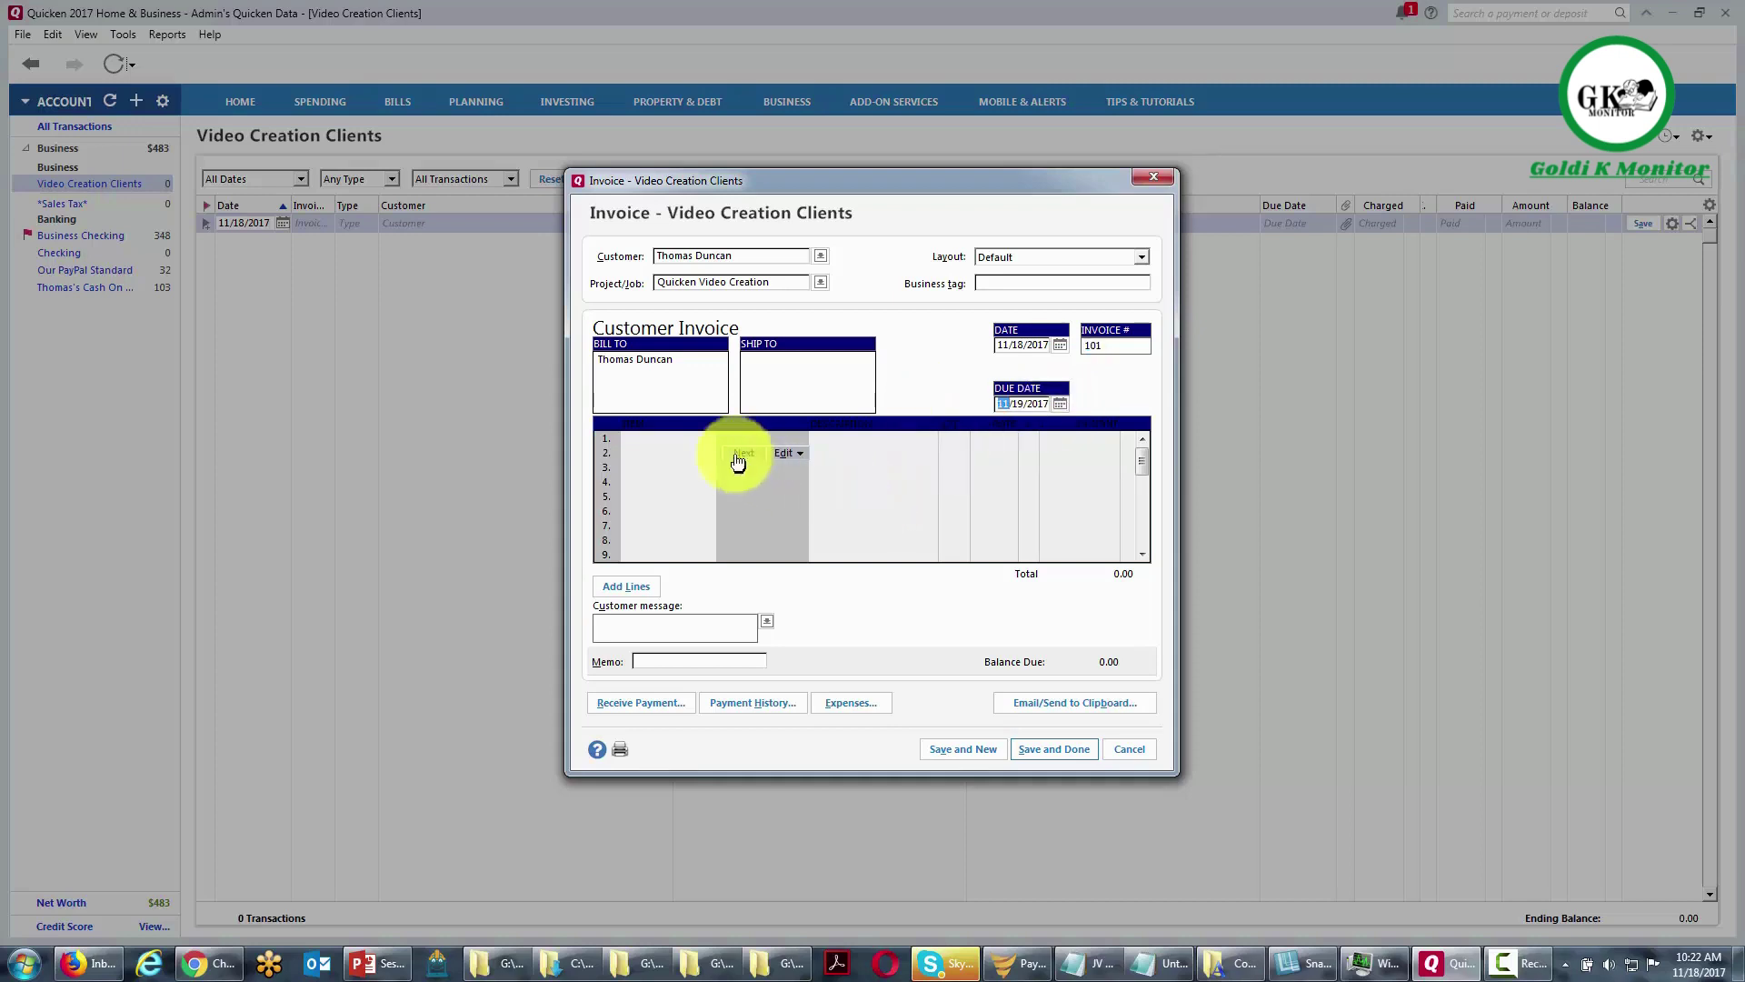
Step: Enter Video Creation as the item on invoice line 1
{"action": "left_click", "coordinate": [666, 438]}
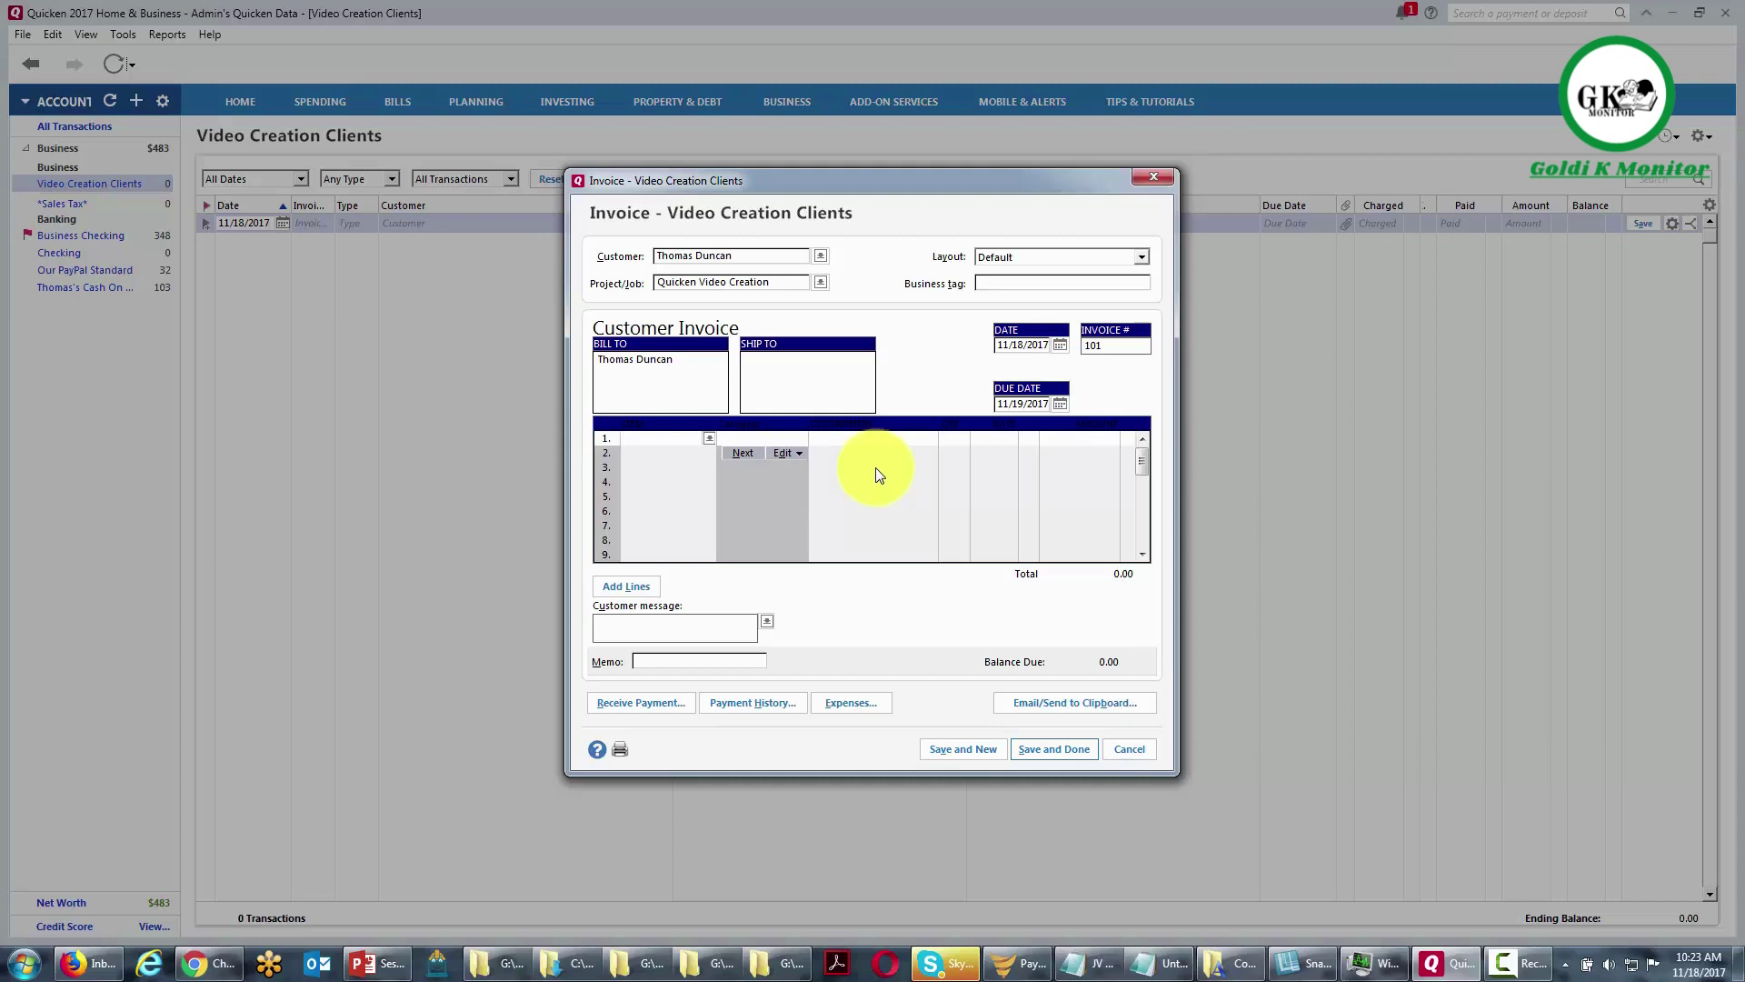
{"action": "type", "text": "Video Creation"}
{"action": "key", "text": "Tab"}
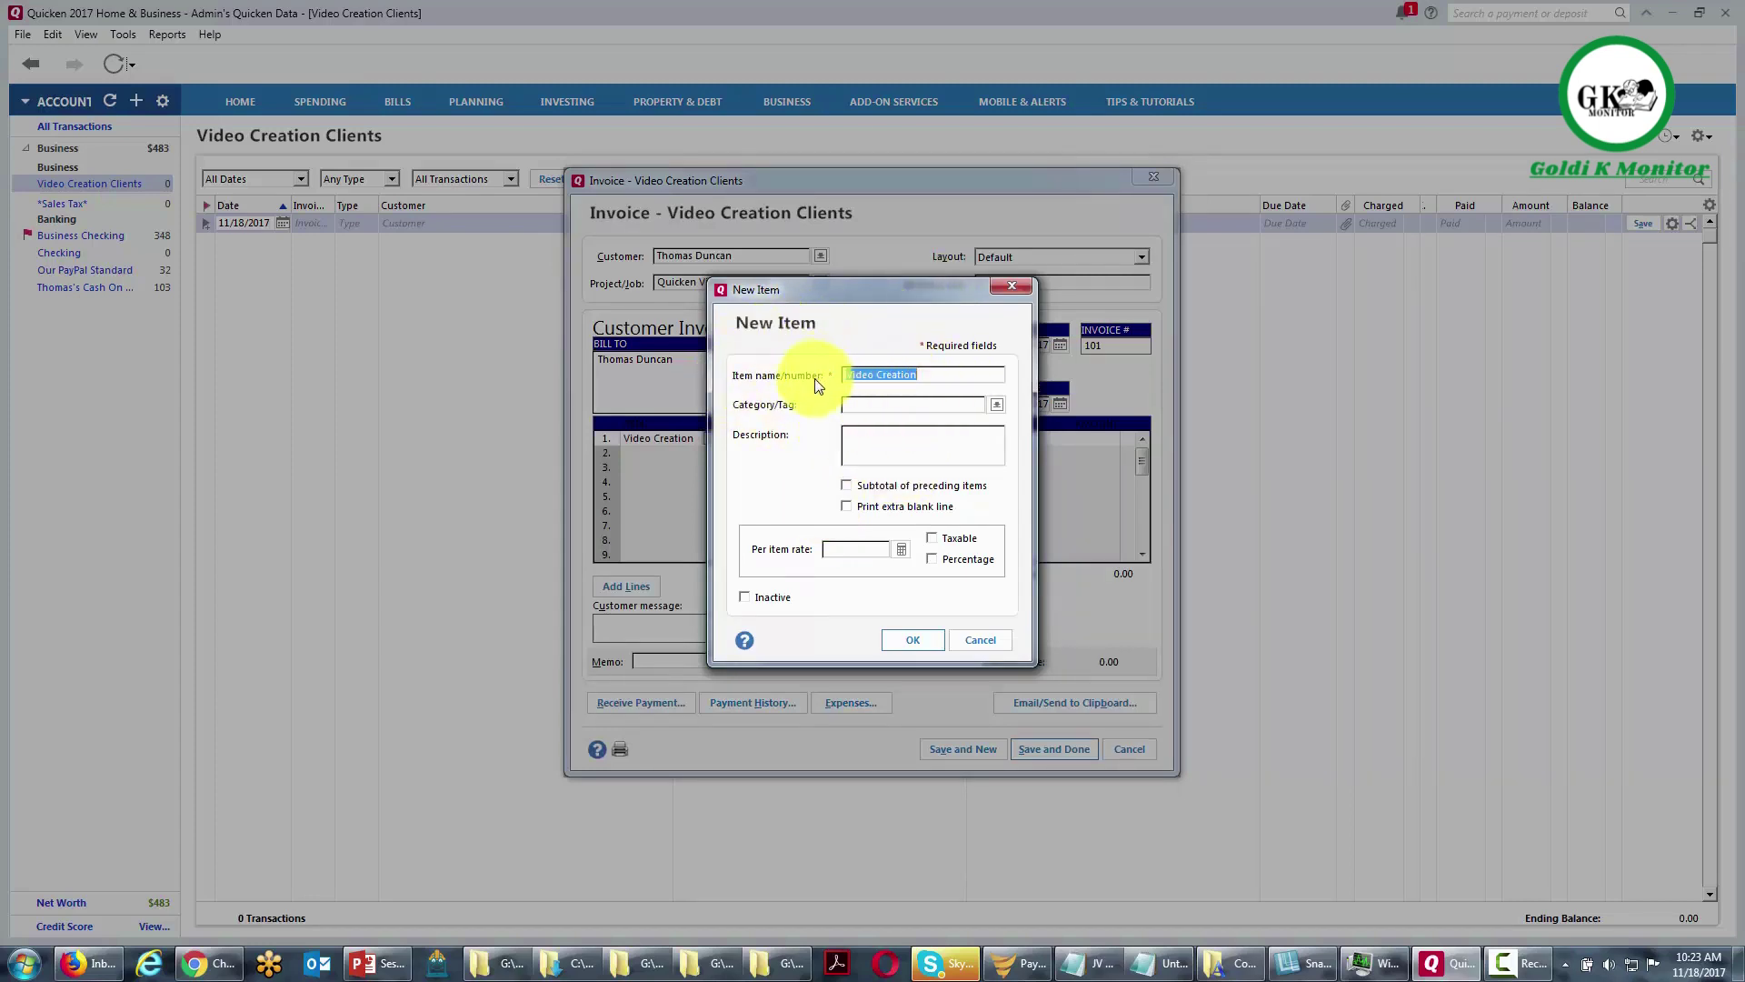
Step: Define the Video Creation item under Sales (Business) with a pasted description
{"action": "left_click", "coordinate": [997, 406]}
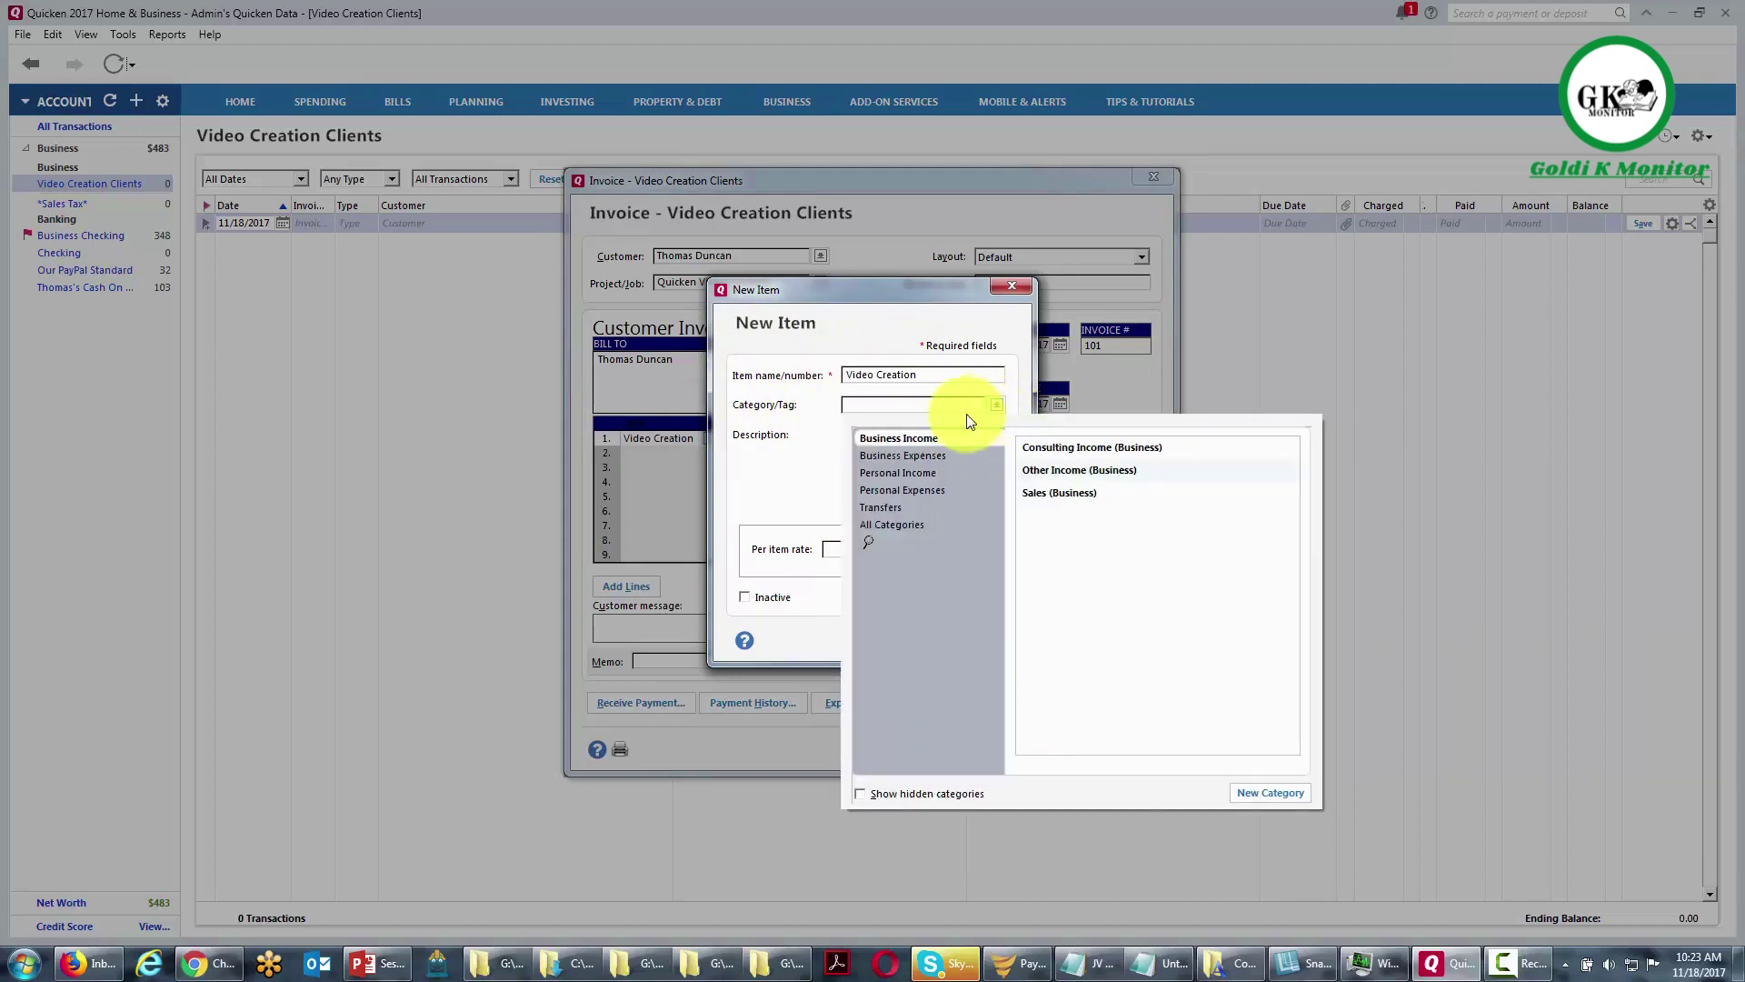
{"action": "left_click", "coordinate": [1054, 492]}
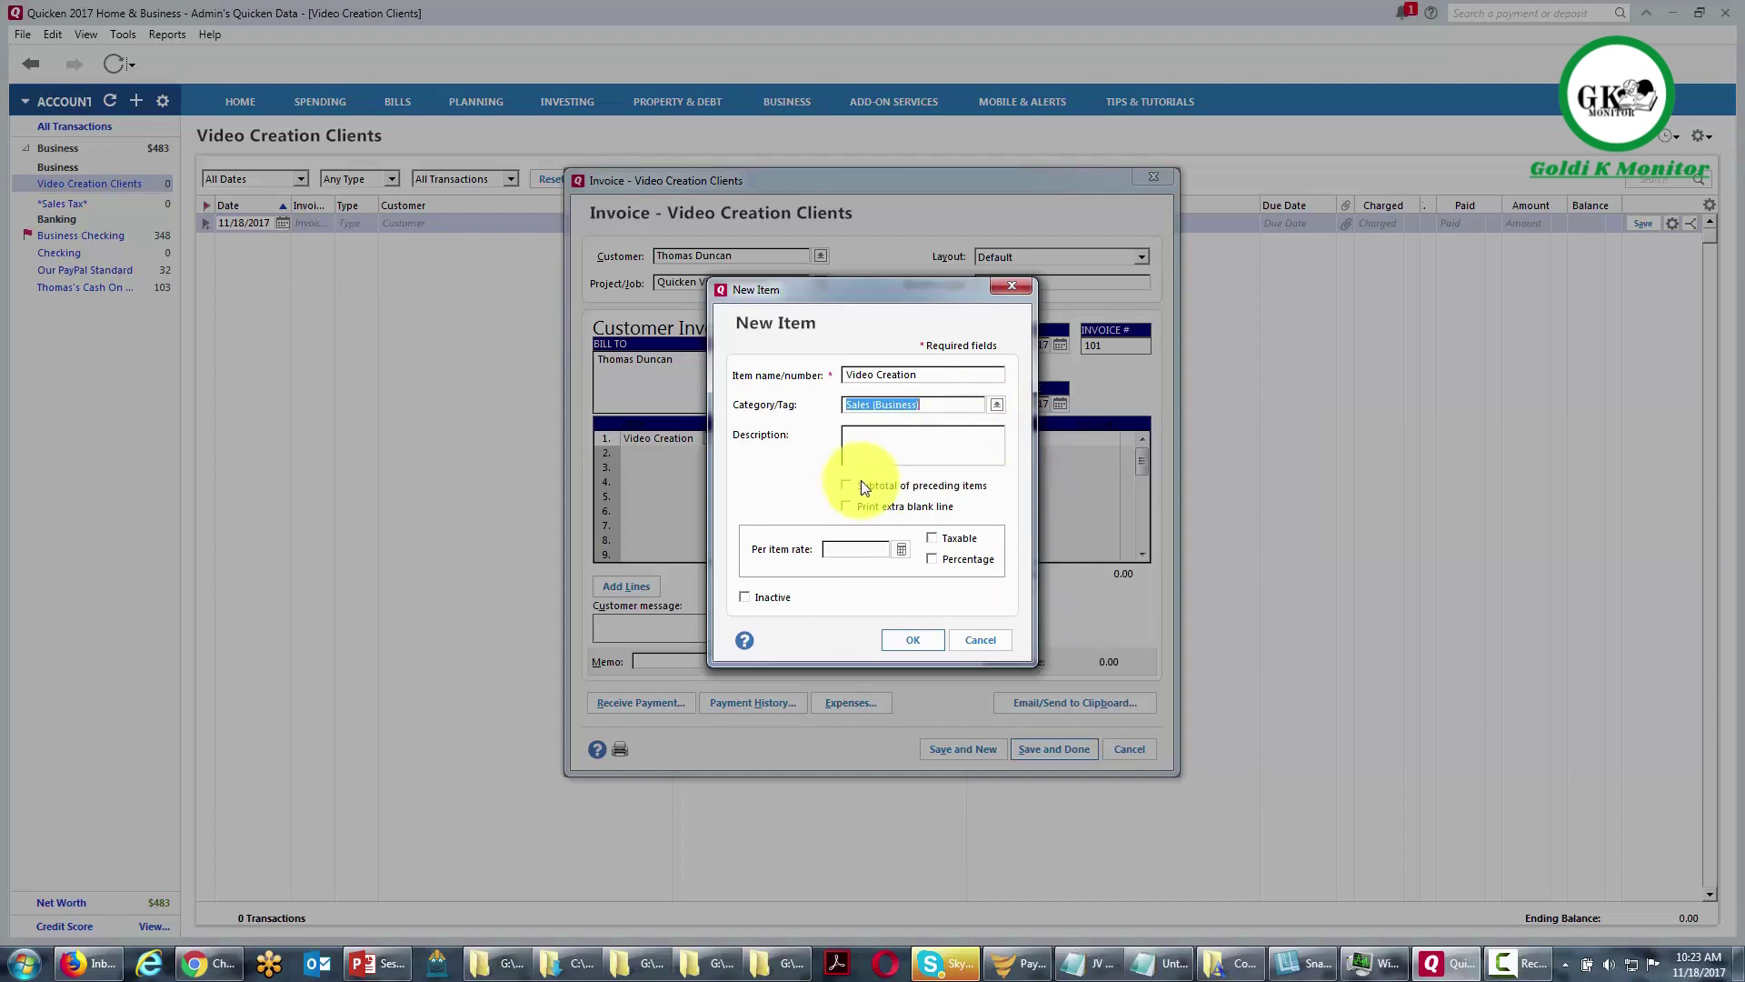
{"action": "left_click", "coordinate": [860, 437]}
{"action": "left_click", "coordinate": [875, 439]}
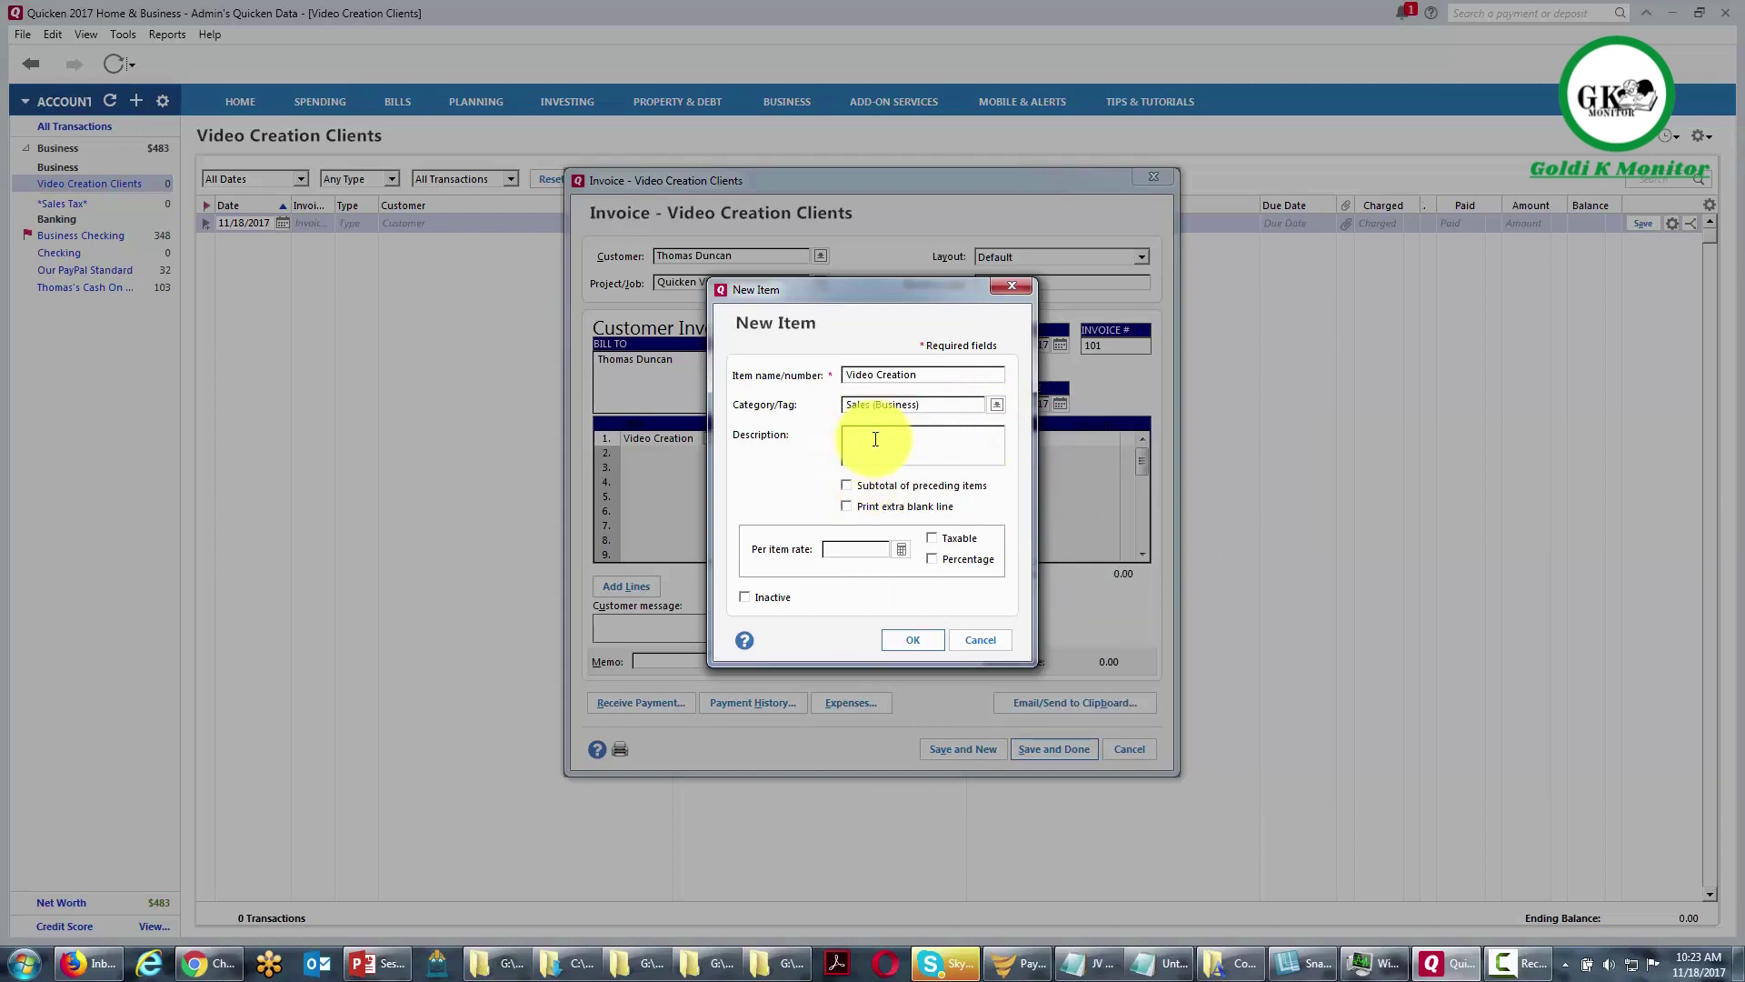
{"action": "type", "text": "Creation of videos from scratch"}
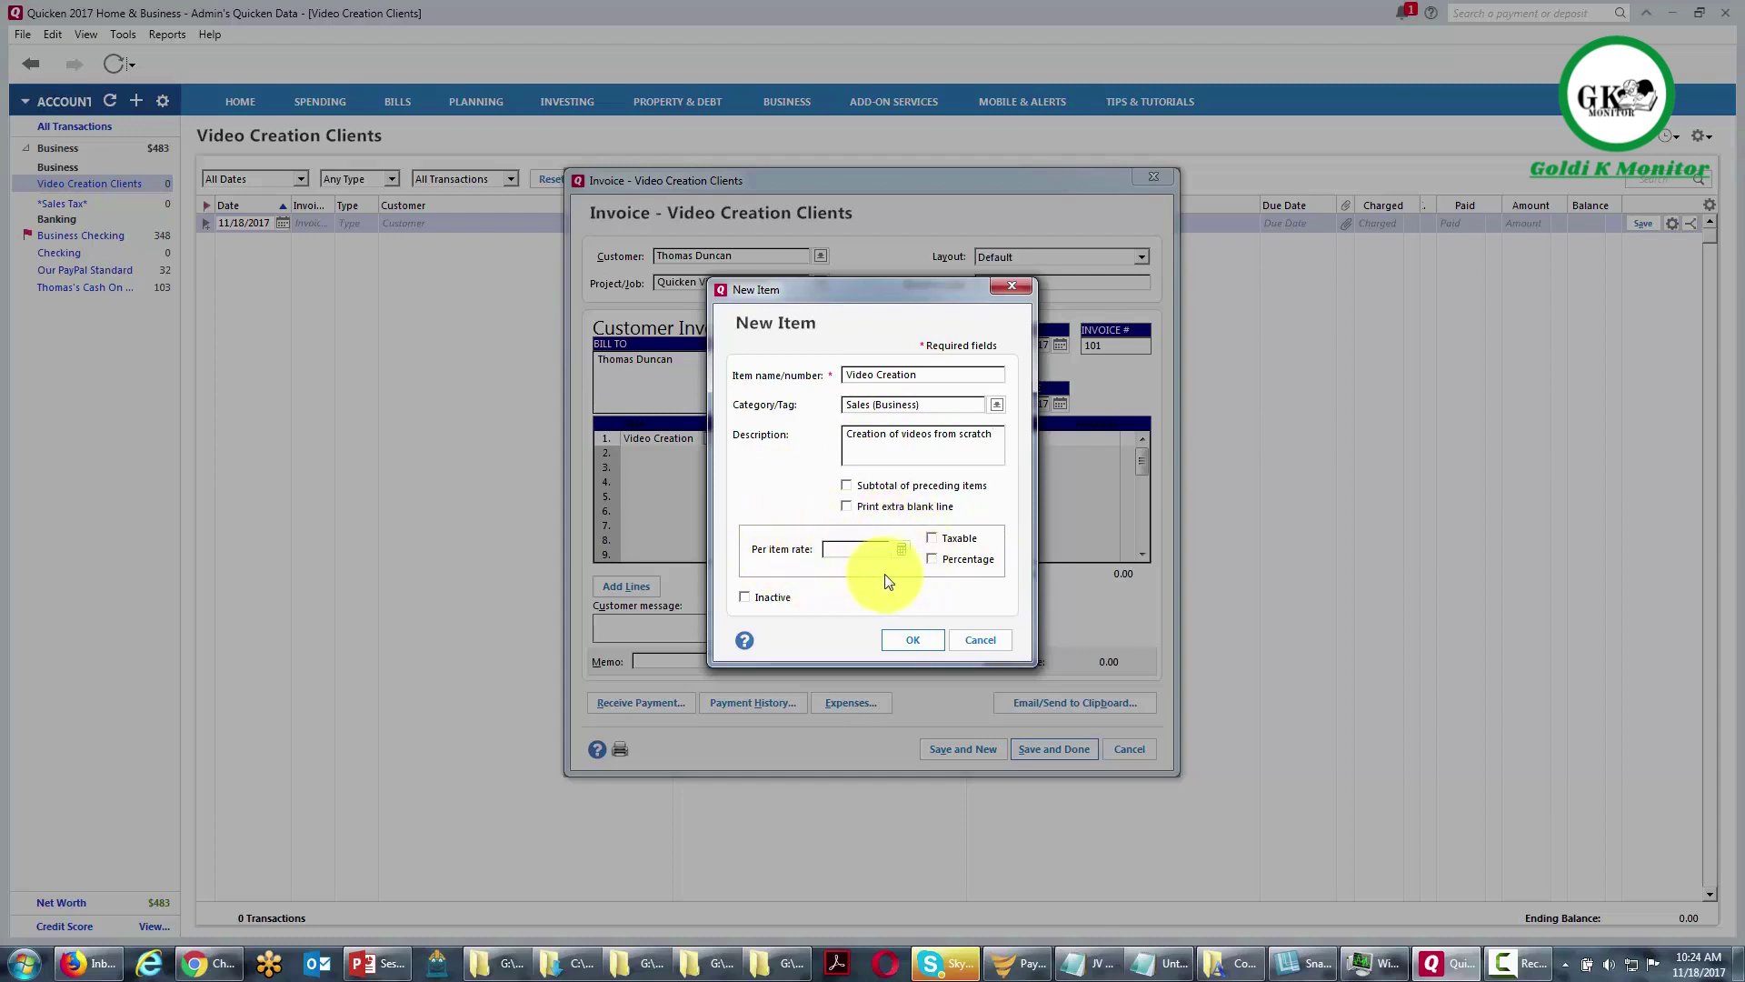
{"action": "left_click", "coordinate": [907, 642]}
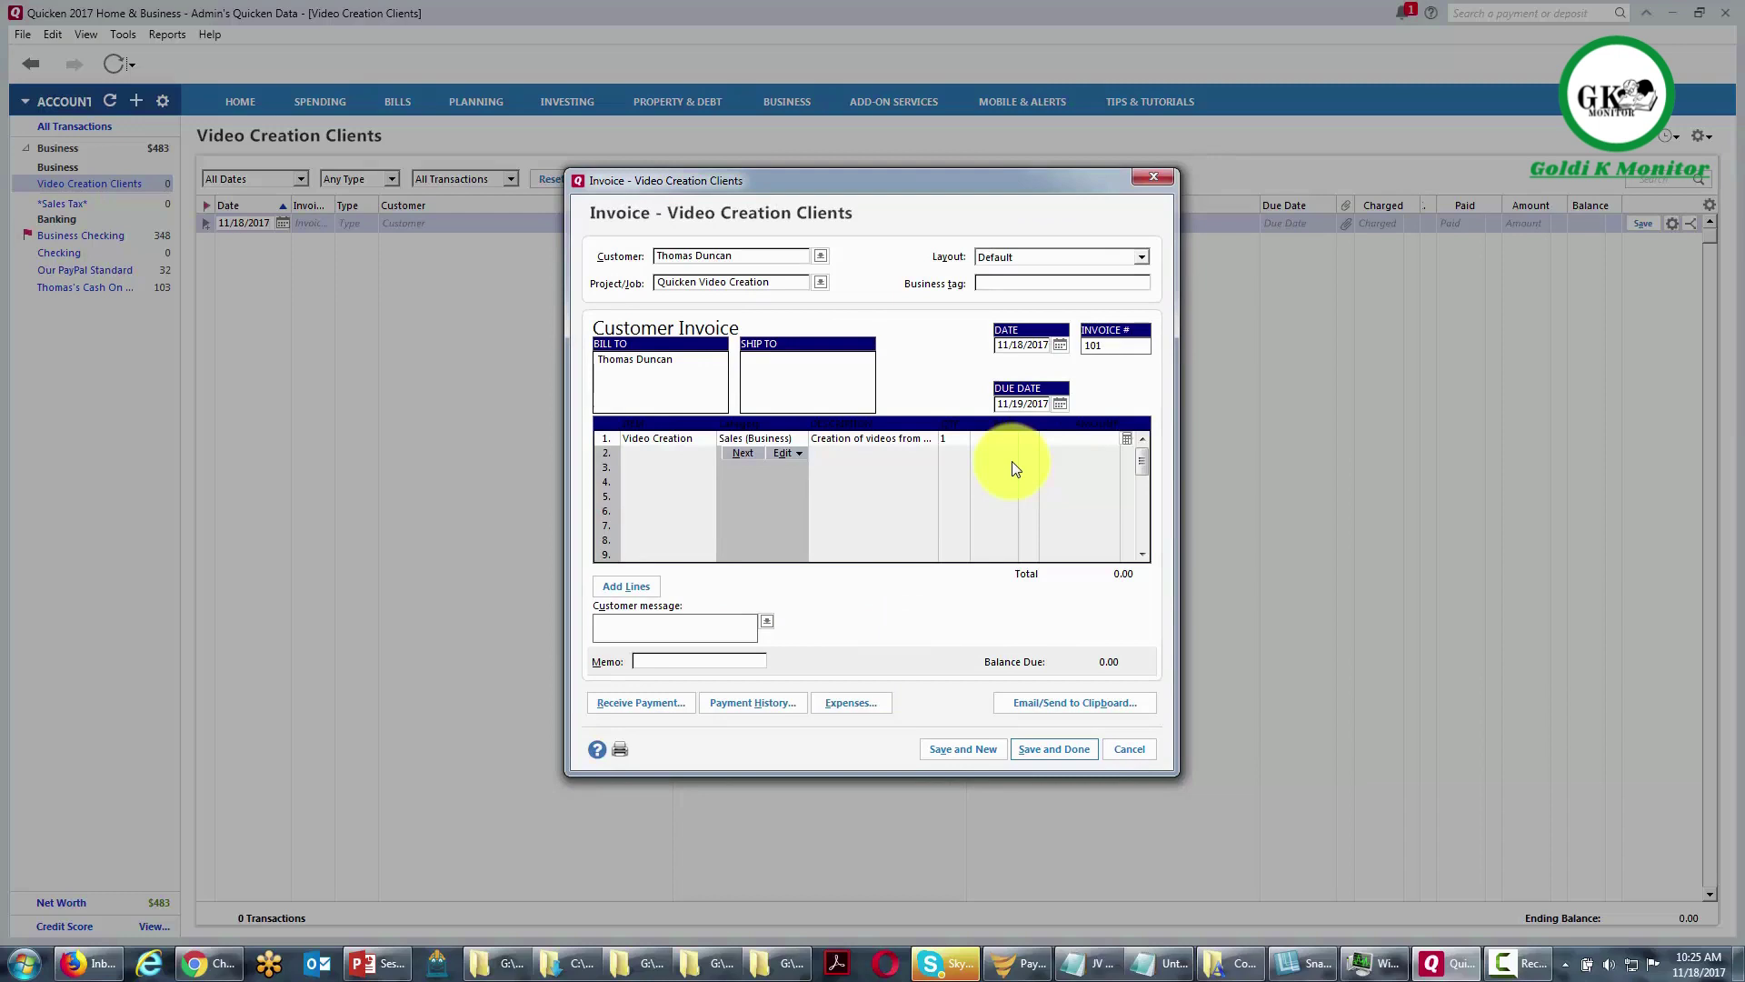
Step: Bill 2,000 for Video Creation and 700 for a Video Editing line
{"action": "key", "text": "Return"}
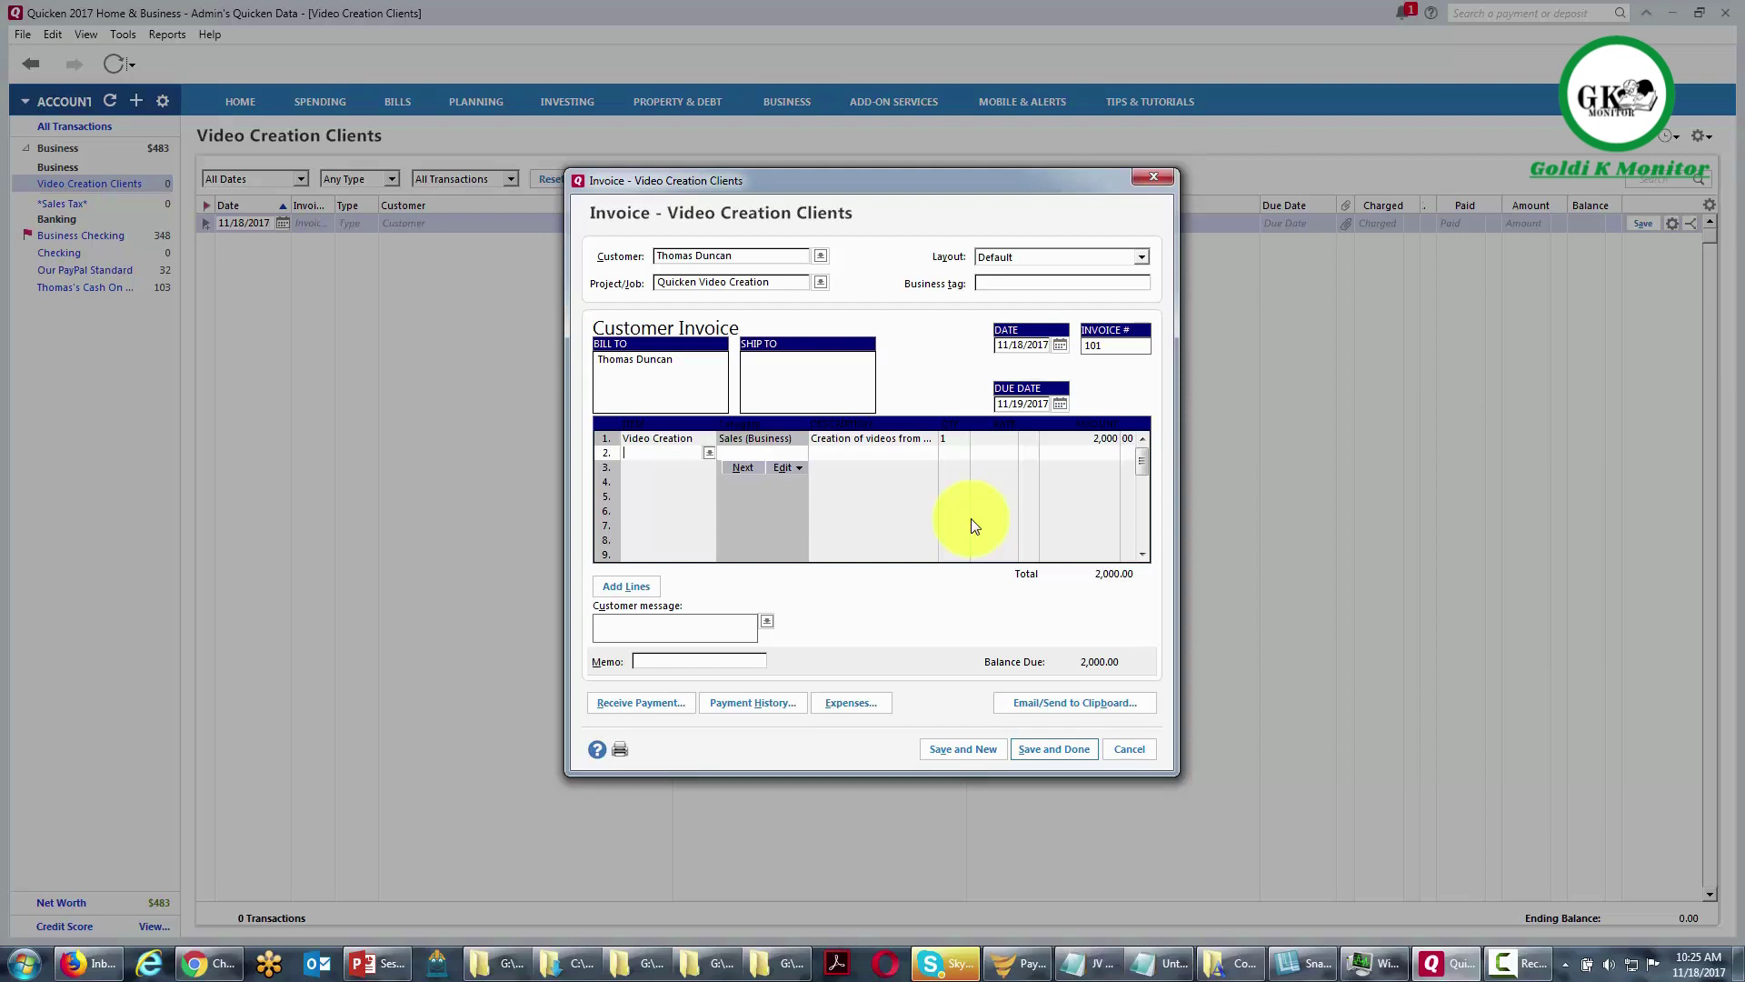
{"action": "type", "text": "Video Editing"}
{"action": "key", "text": "Return"}
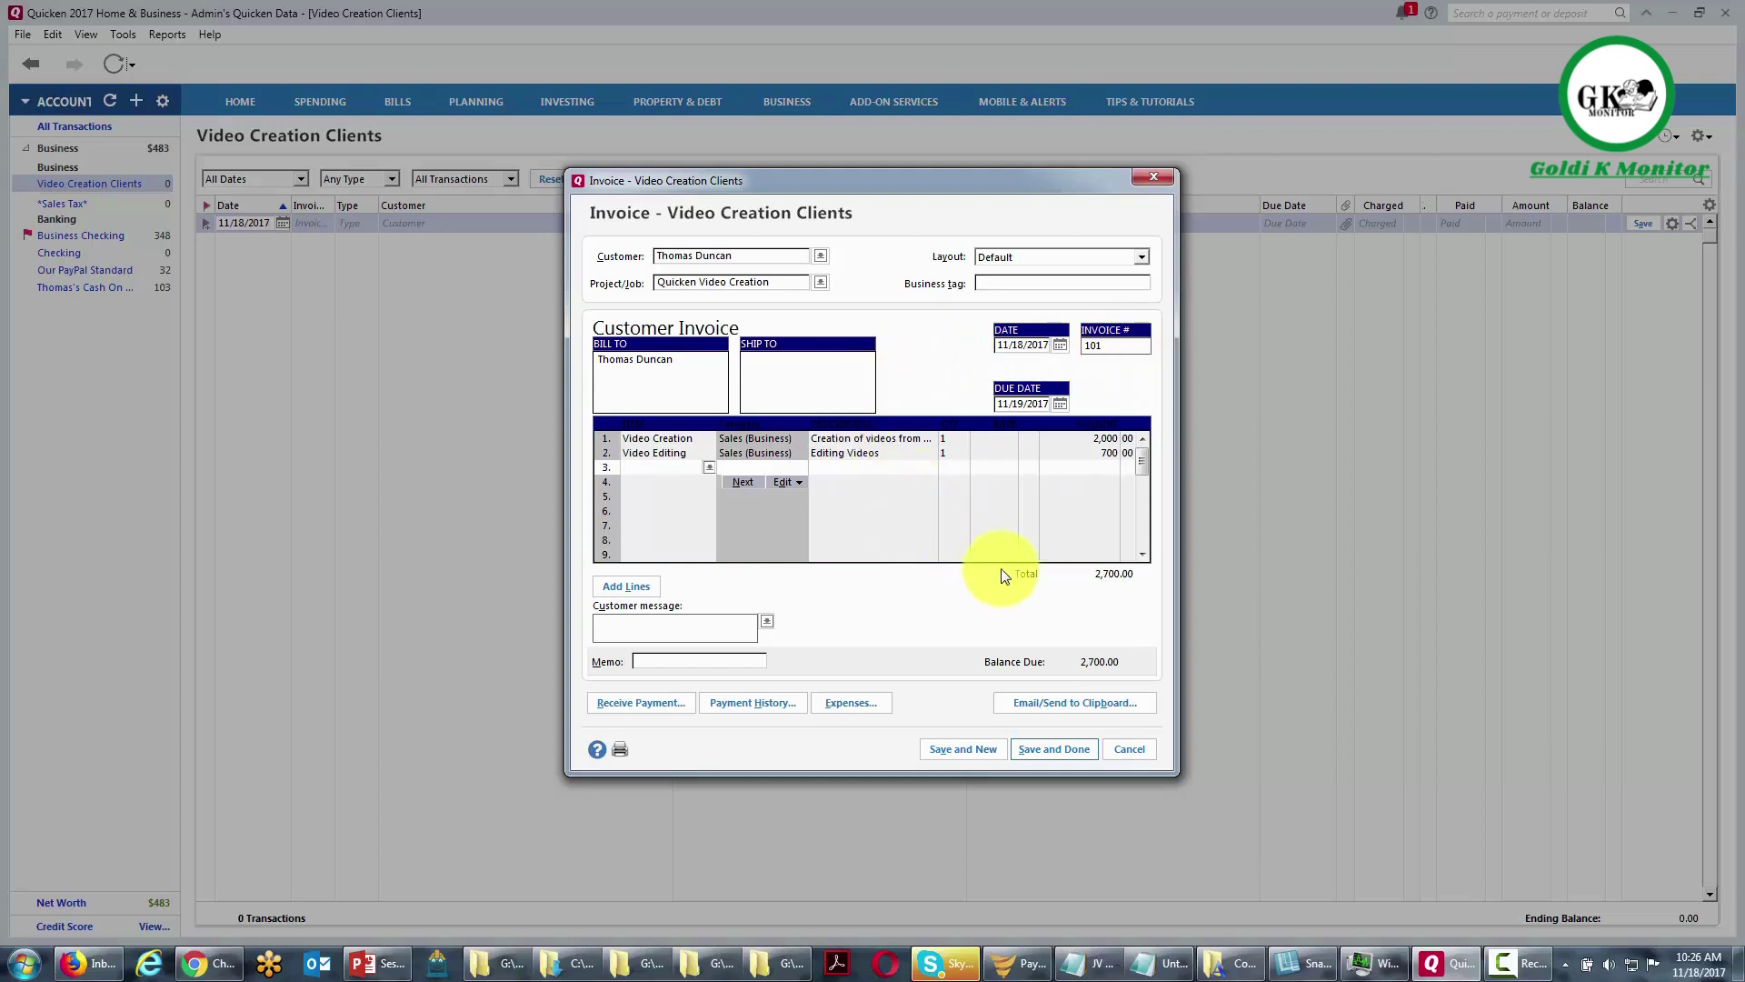
Step: Paste a customer message and the Negotiated price memo
{"action": "left_click", "coordinate": [638, 625]}
{"action": "type", "text": "Thomas, here is the invoice as we discussed."}
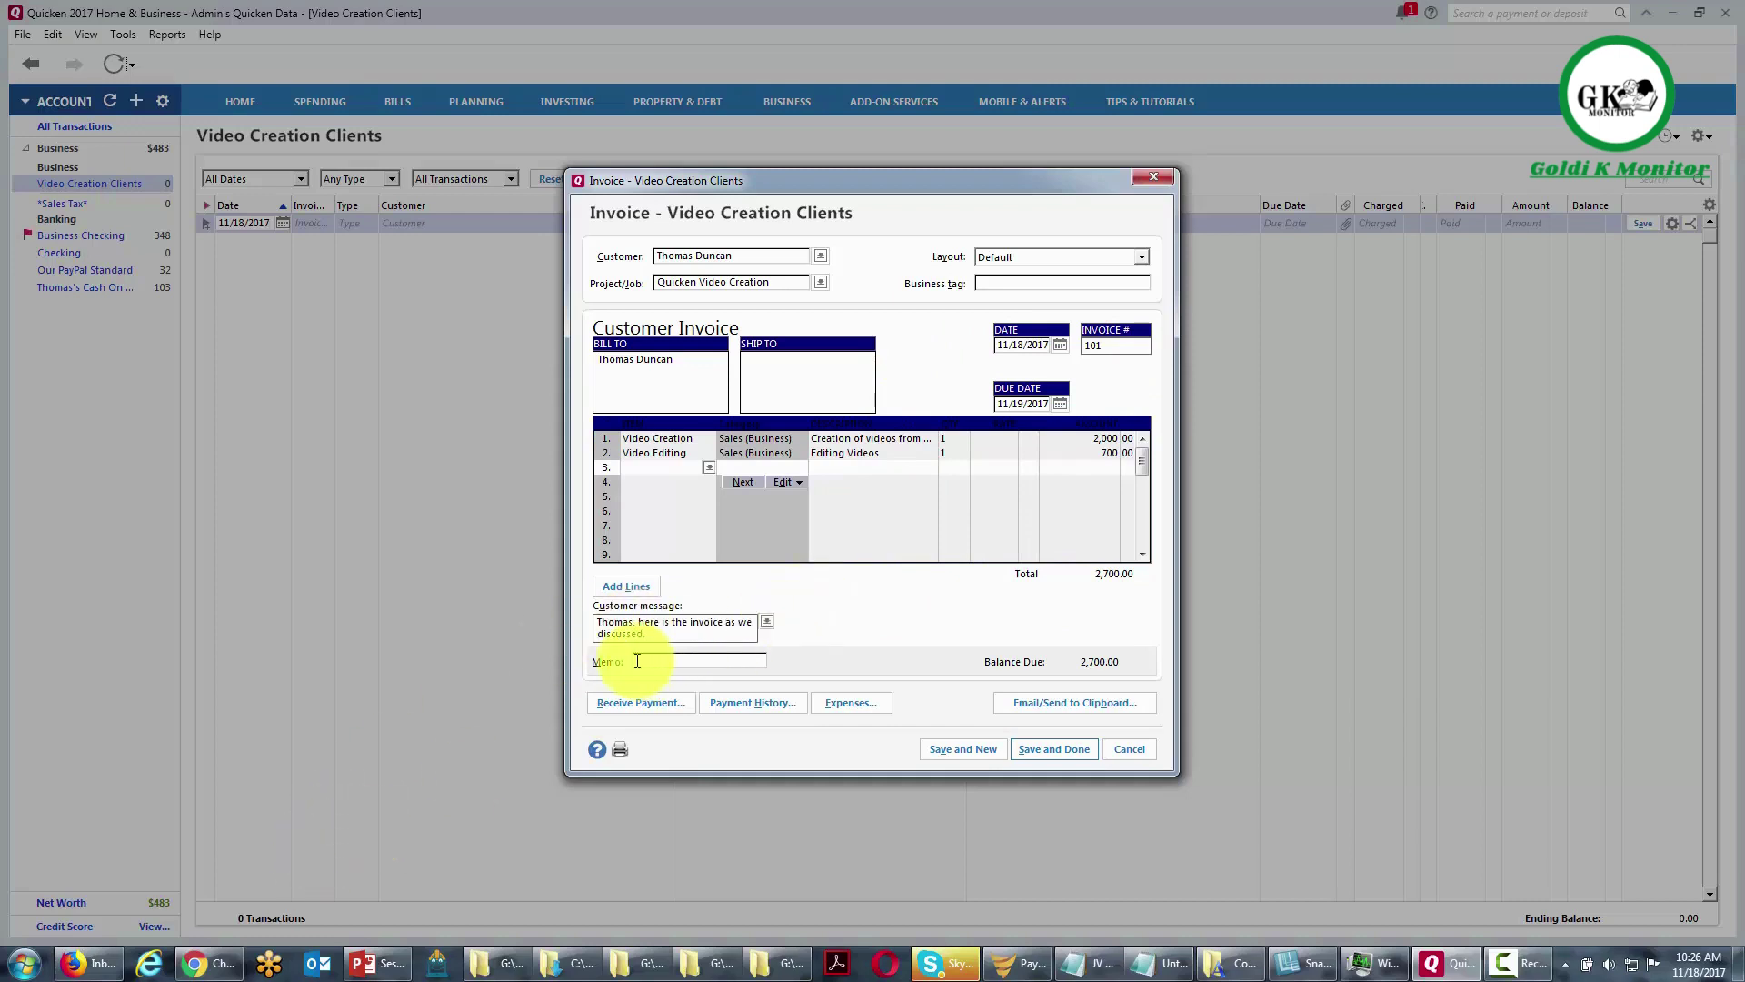
{"action": "left_click", "coordinate": [697, 659]}
{"action": "type", "text": "Negotiated price"}
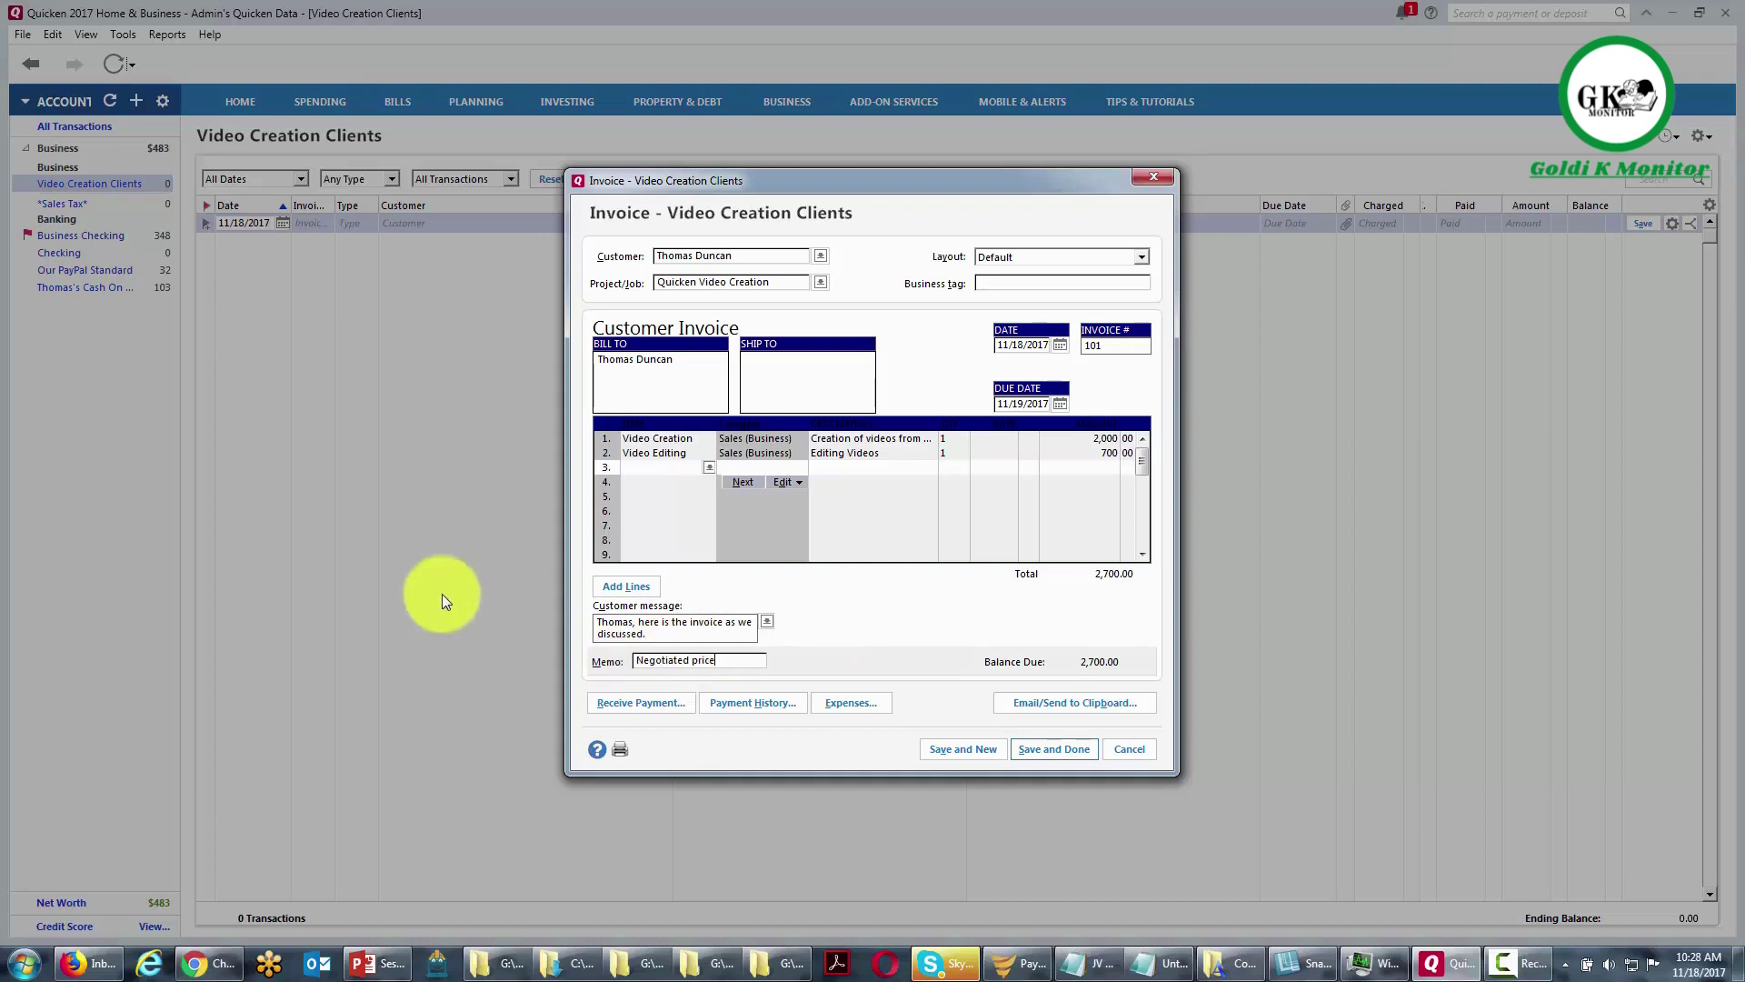
Step: Add extra blank lines and try sending the invoice by email
{"action": "left_click", "coordinate": [627, 586]}
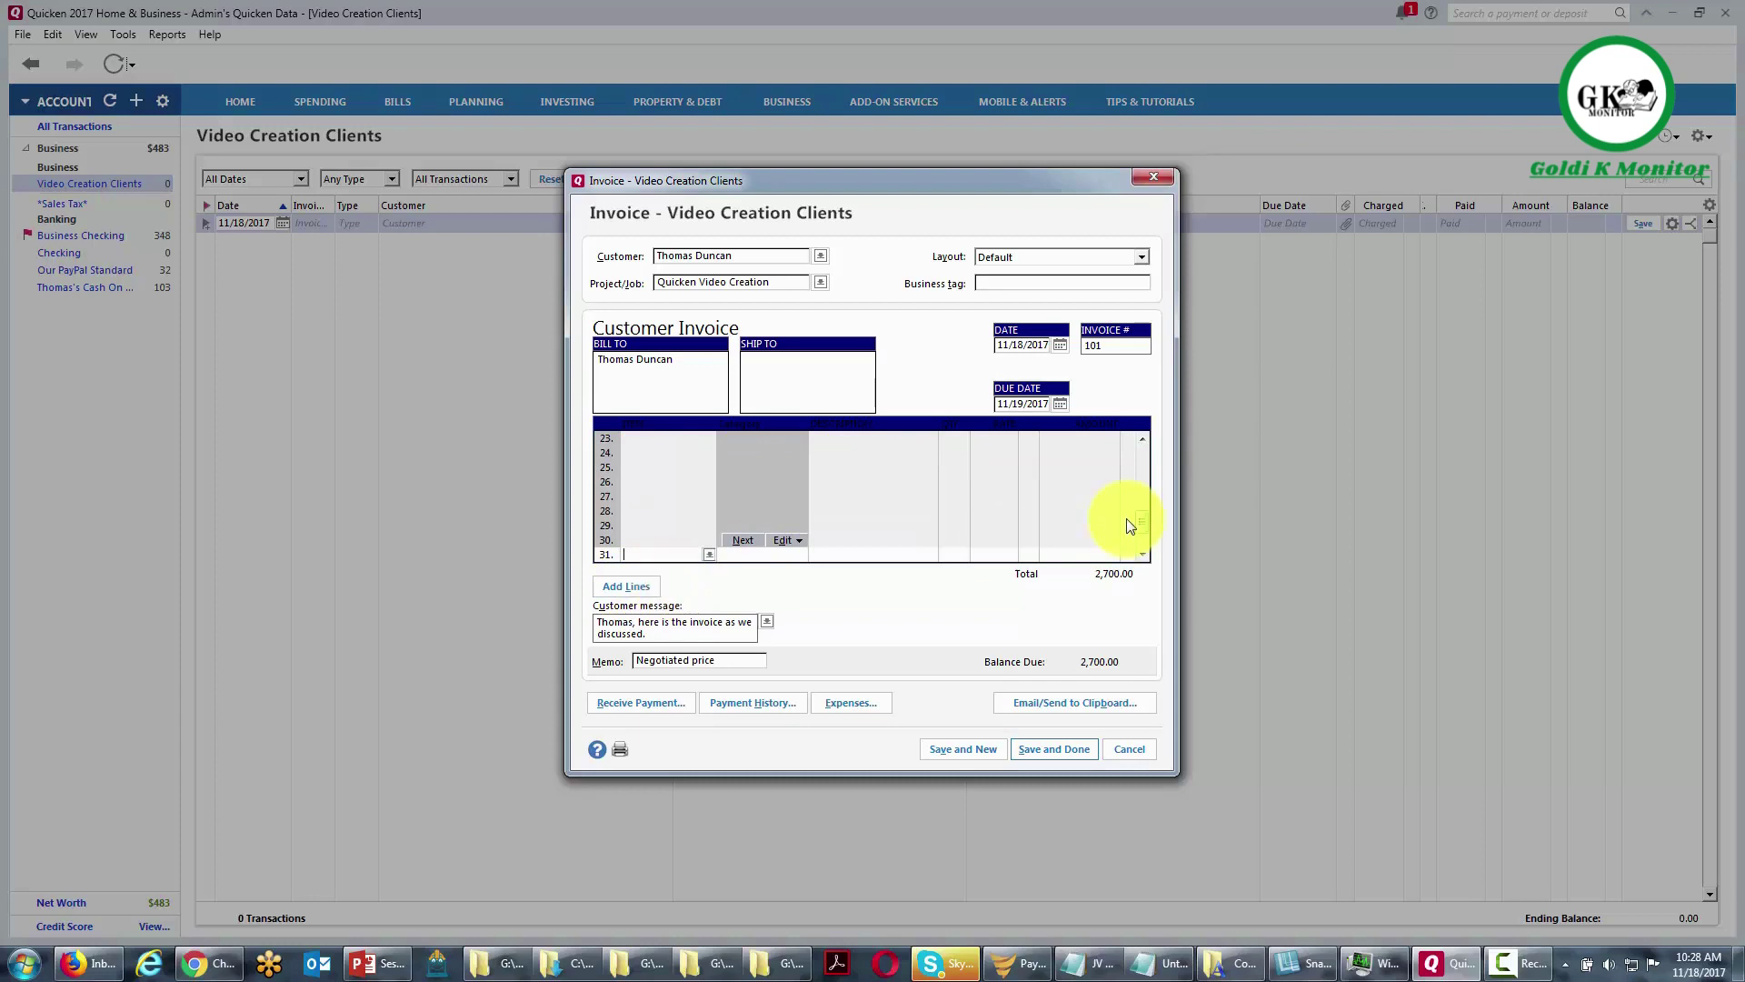
{"action": "left_click_drag", "start_coordinate": [1138, 518], "coordinate": [1138, 444]}
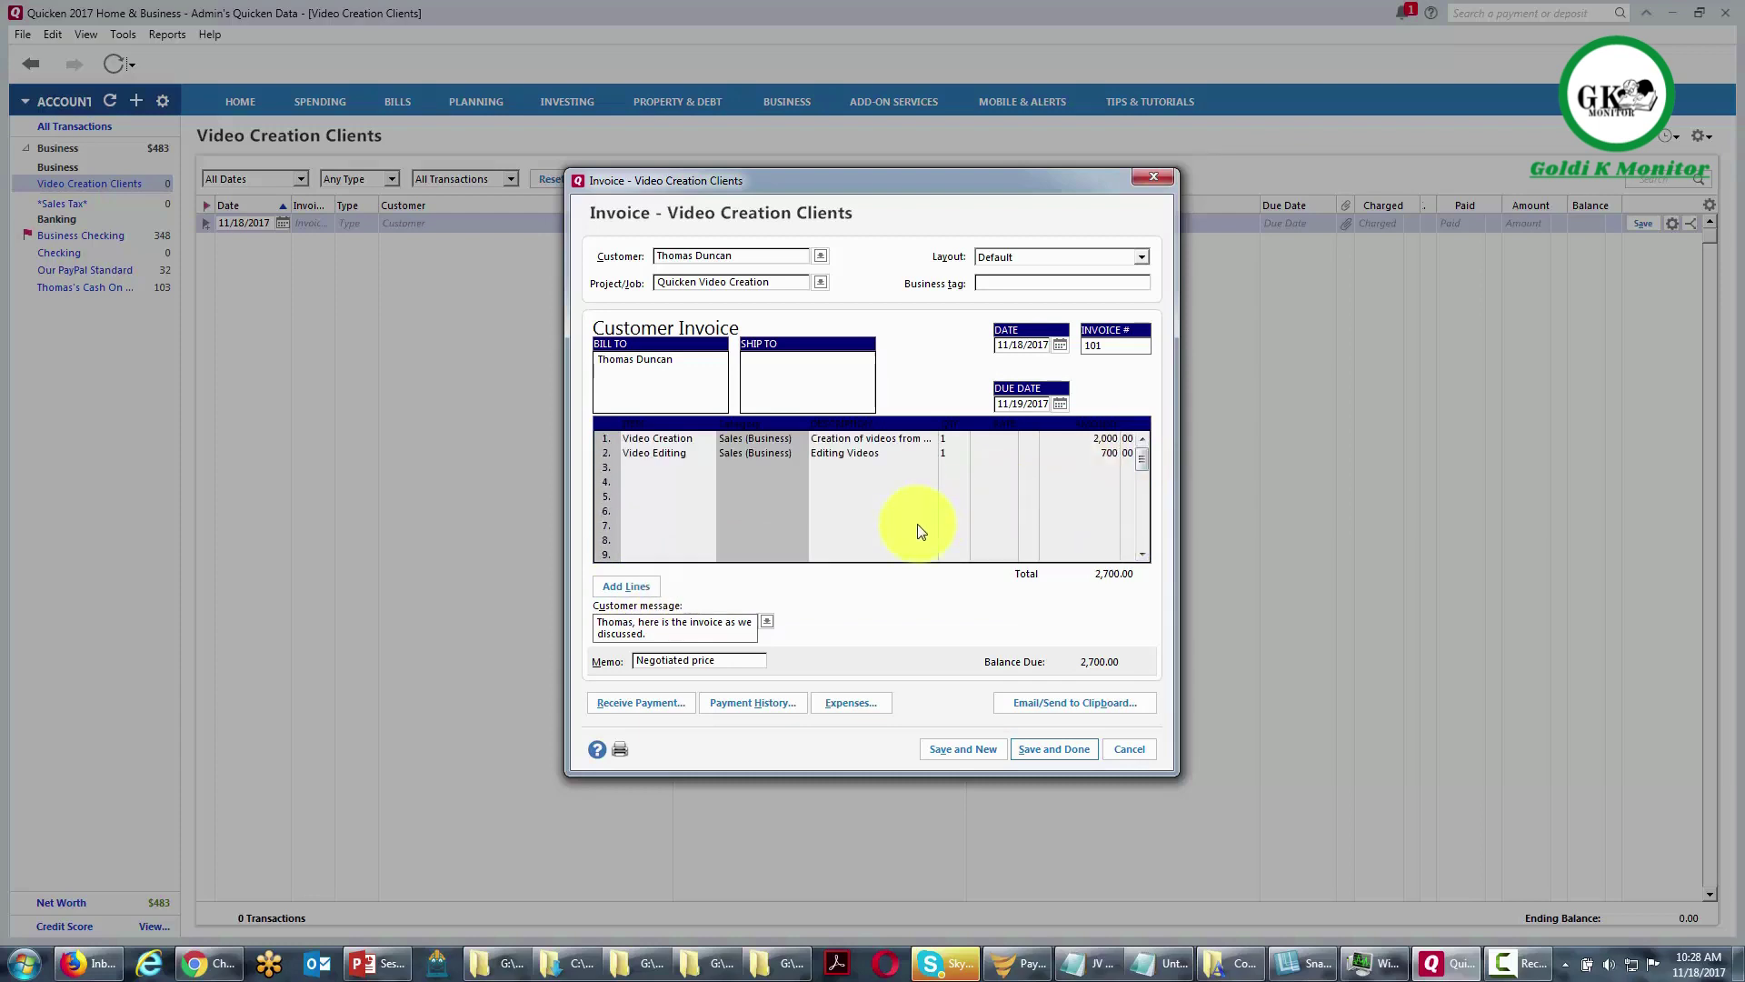
{"action": "left_click", "coordinate": [1042, 708]}
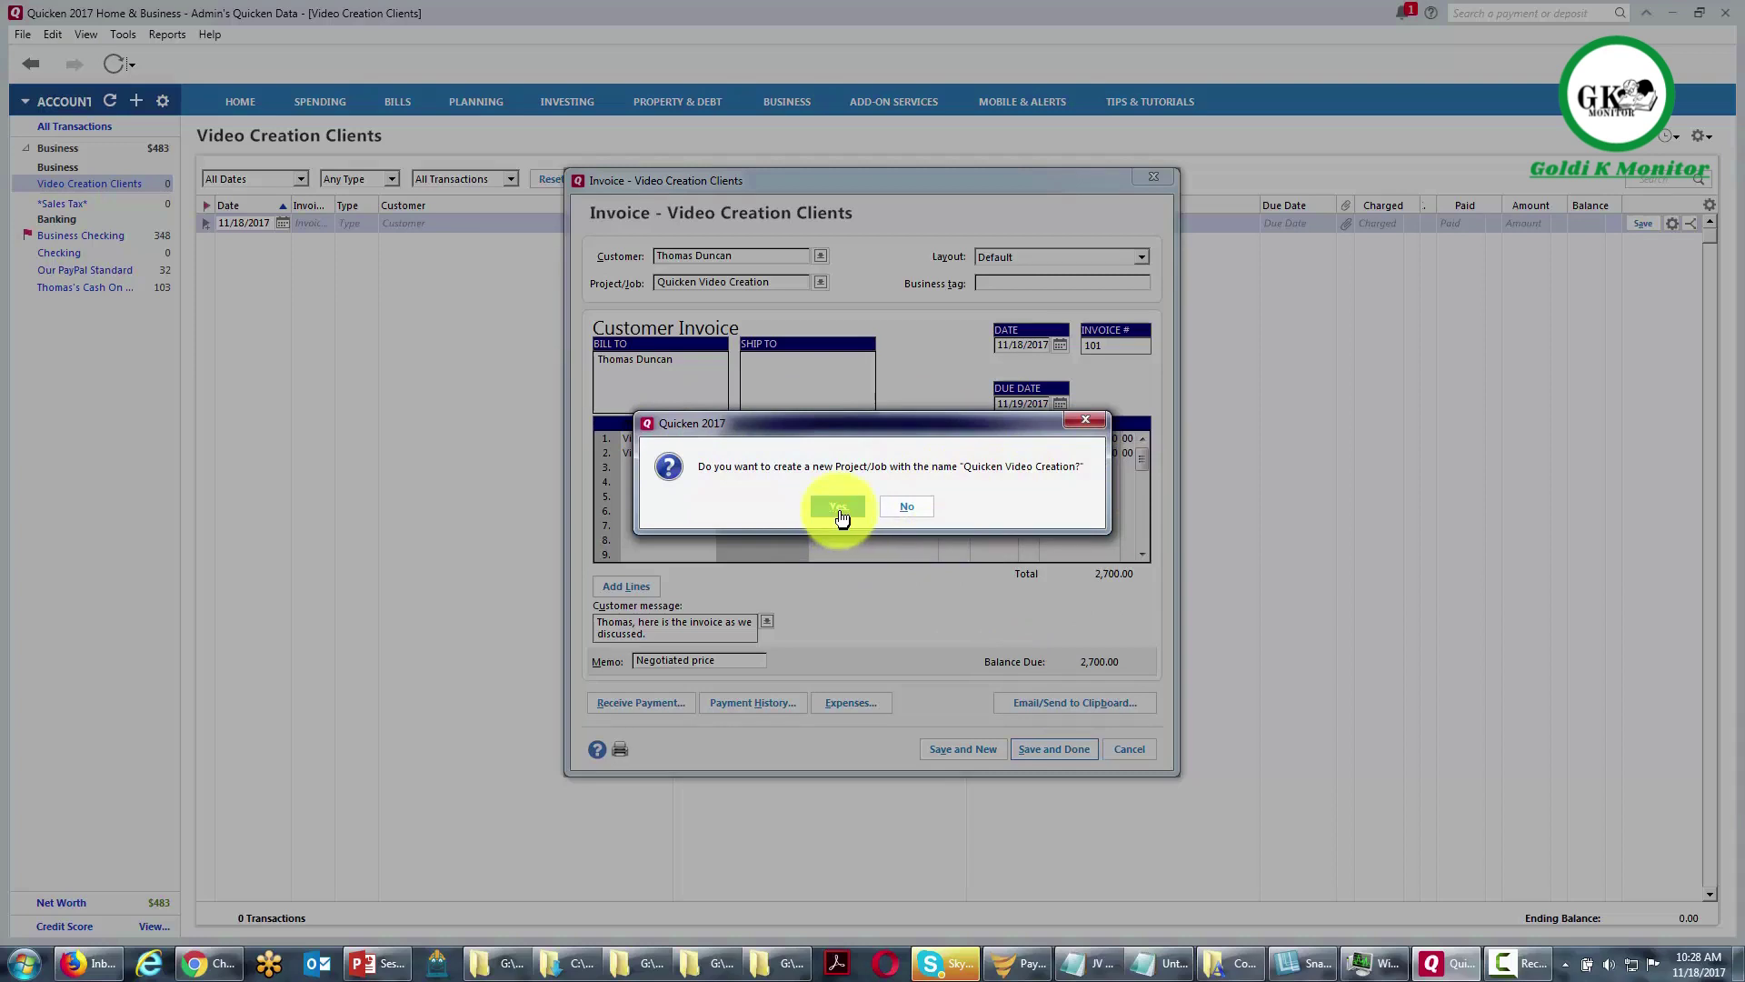
Step: Dismiss the Project/Job question and retry saving, bringing the create-project prompt back
{"action": "left_click", "coordinate": [906, 507]}
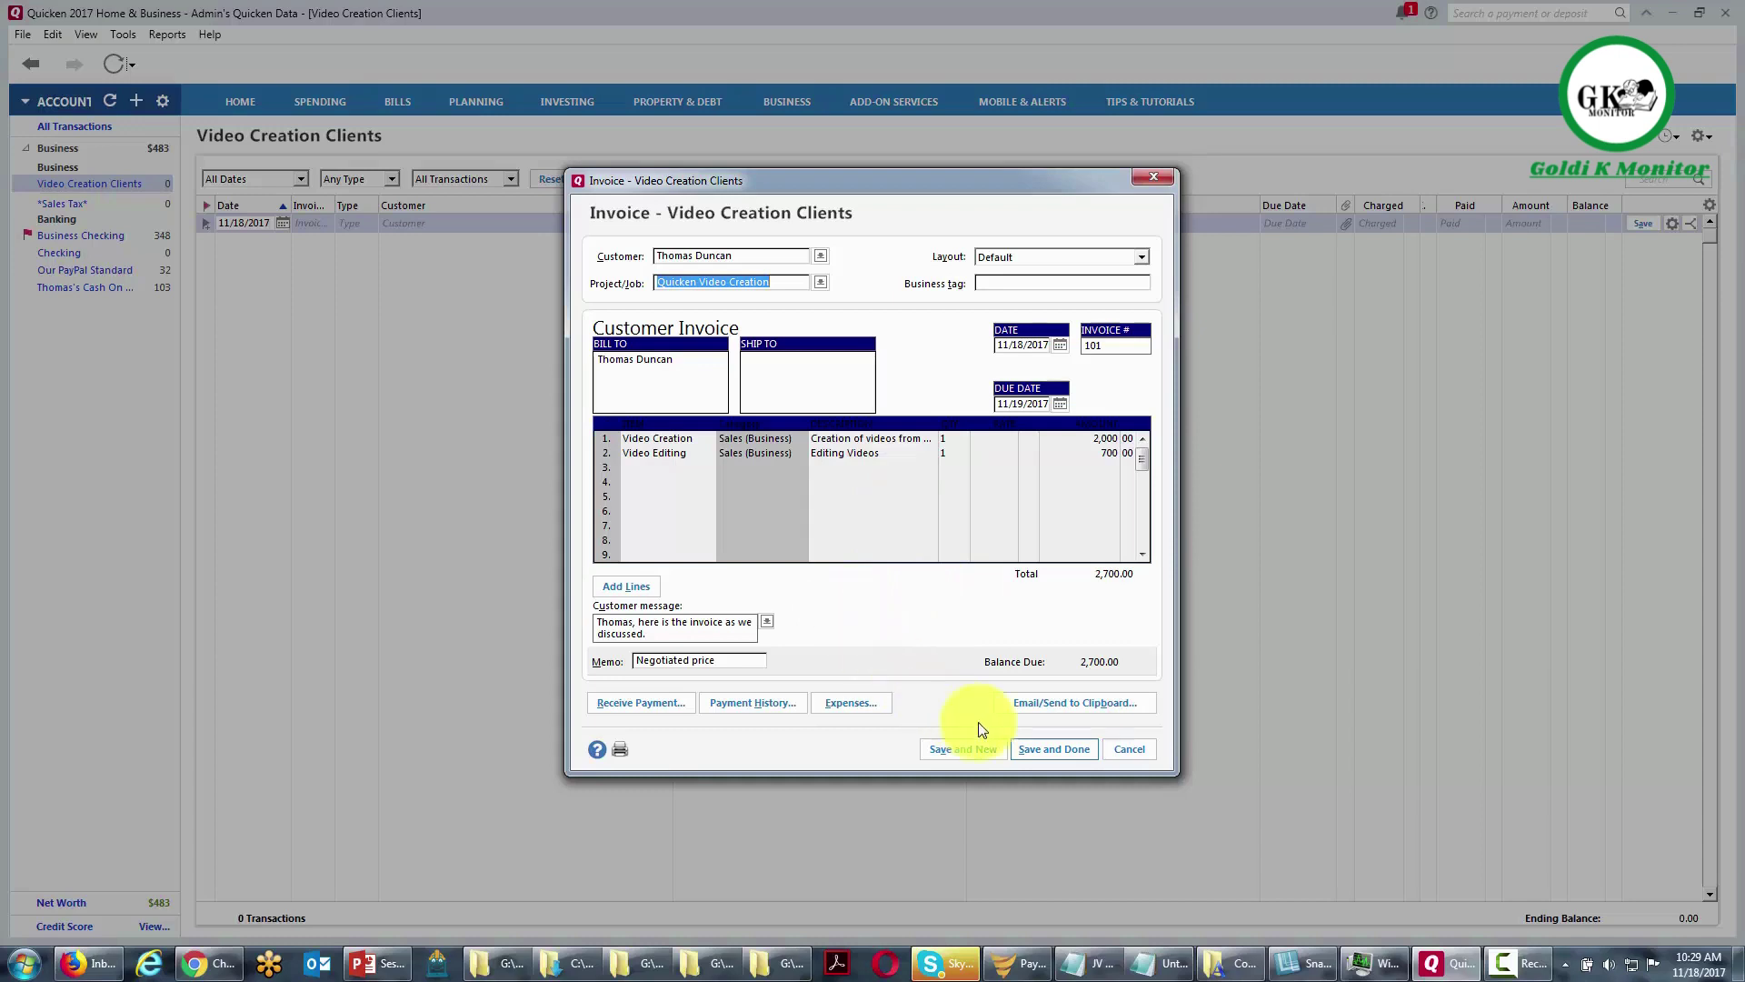
{"action": "left_click", "coordinate": [1028, 709]}
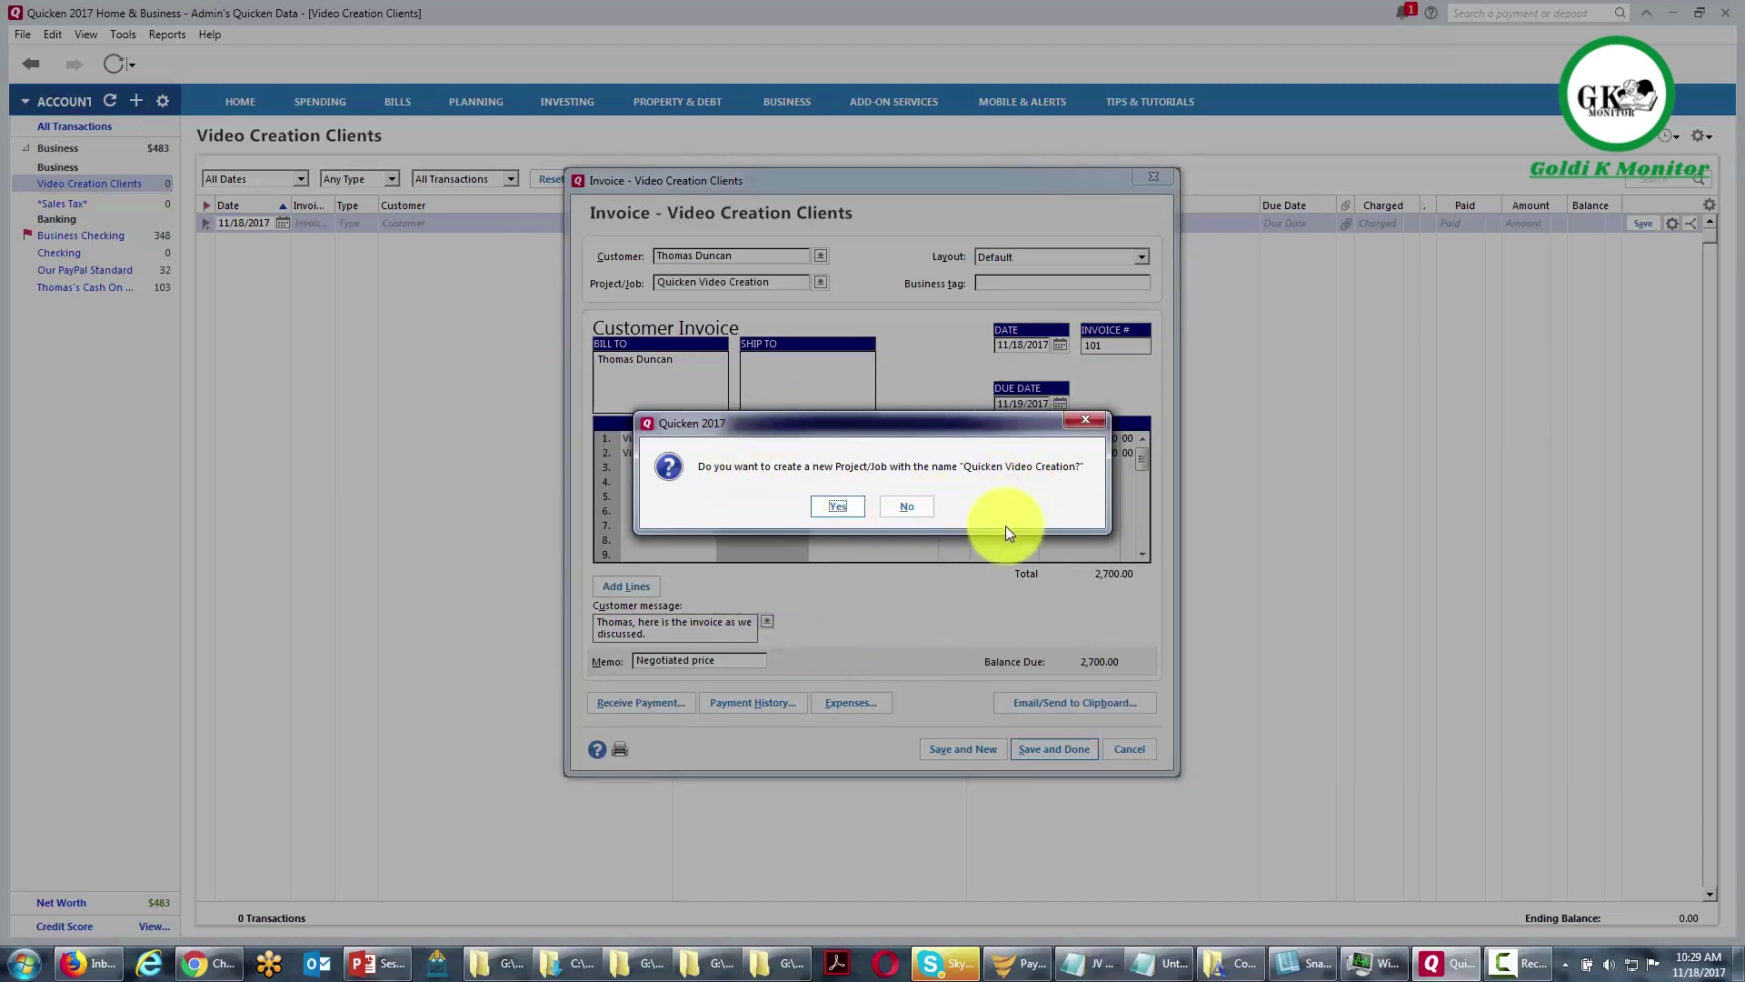
Step: Create project Quicken Video Creation with status <None>, opening the Send Invoice by Email dialog
{"action": "left_click", "coordinate": [839, 509]}
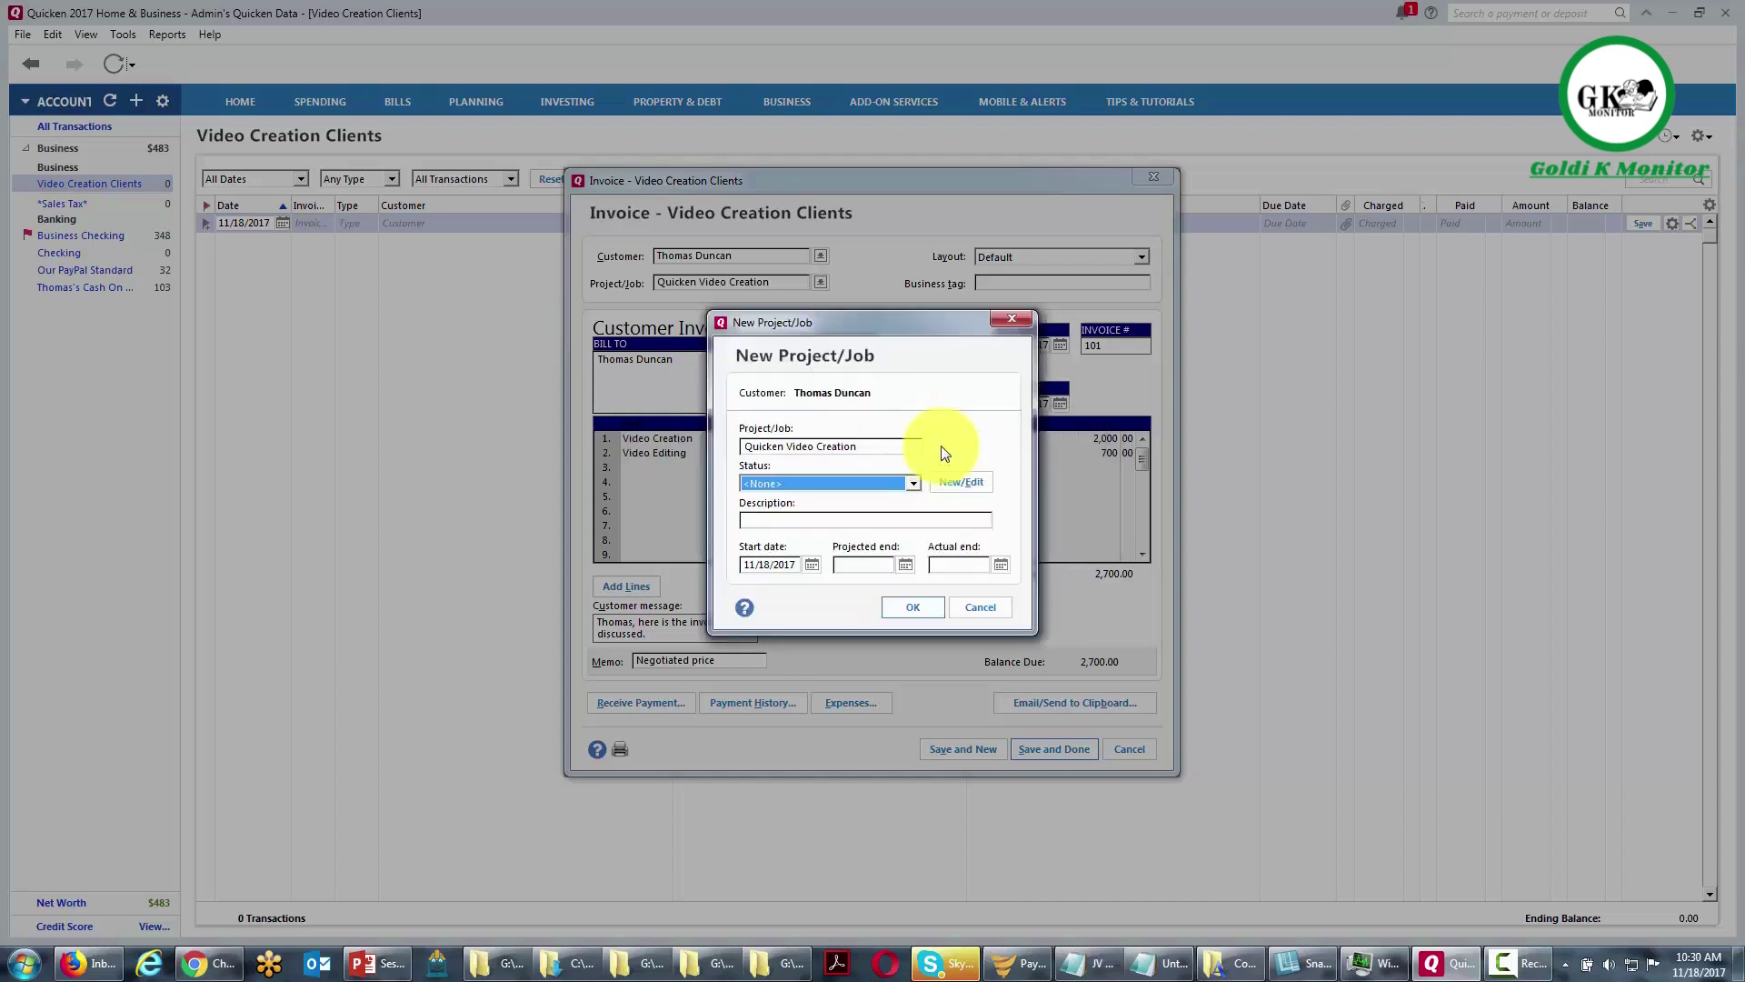
{"action": "left_click", "coordinate": [915, 482]}
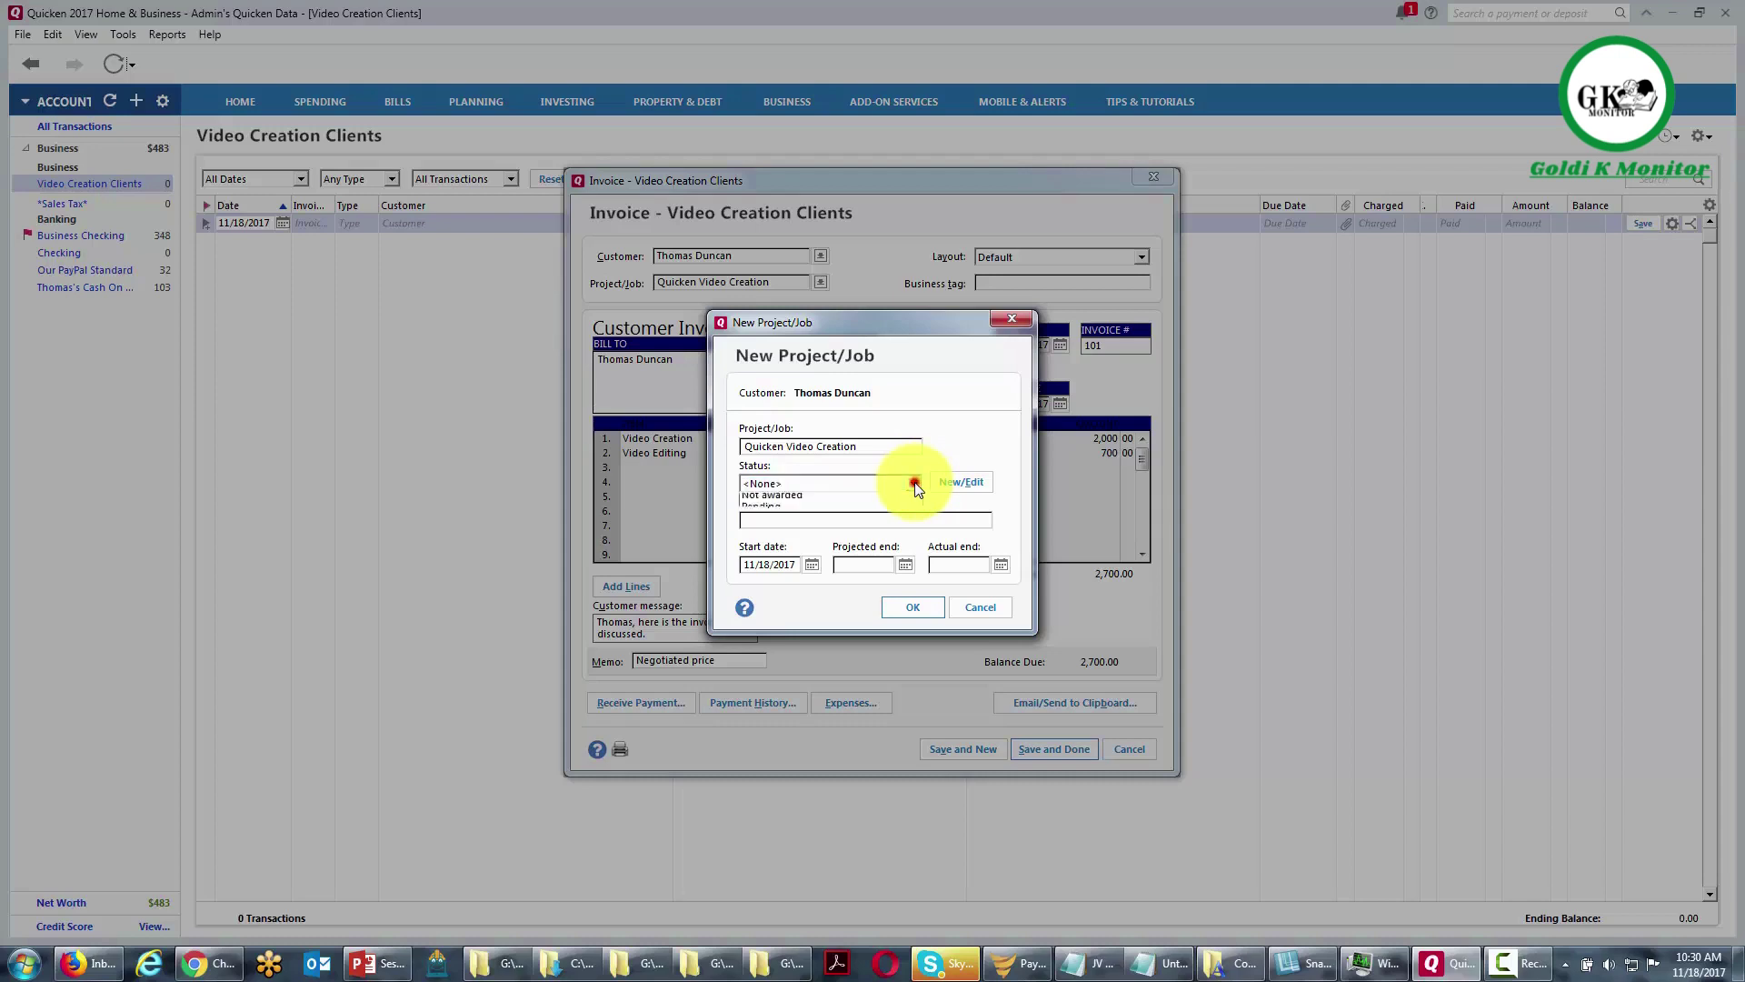
{"action": "left_click", "coordinate": [914, 483]}
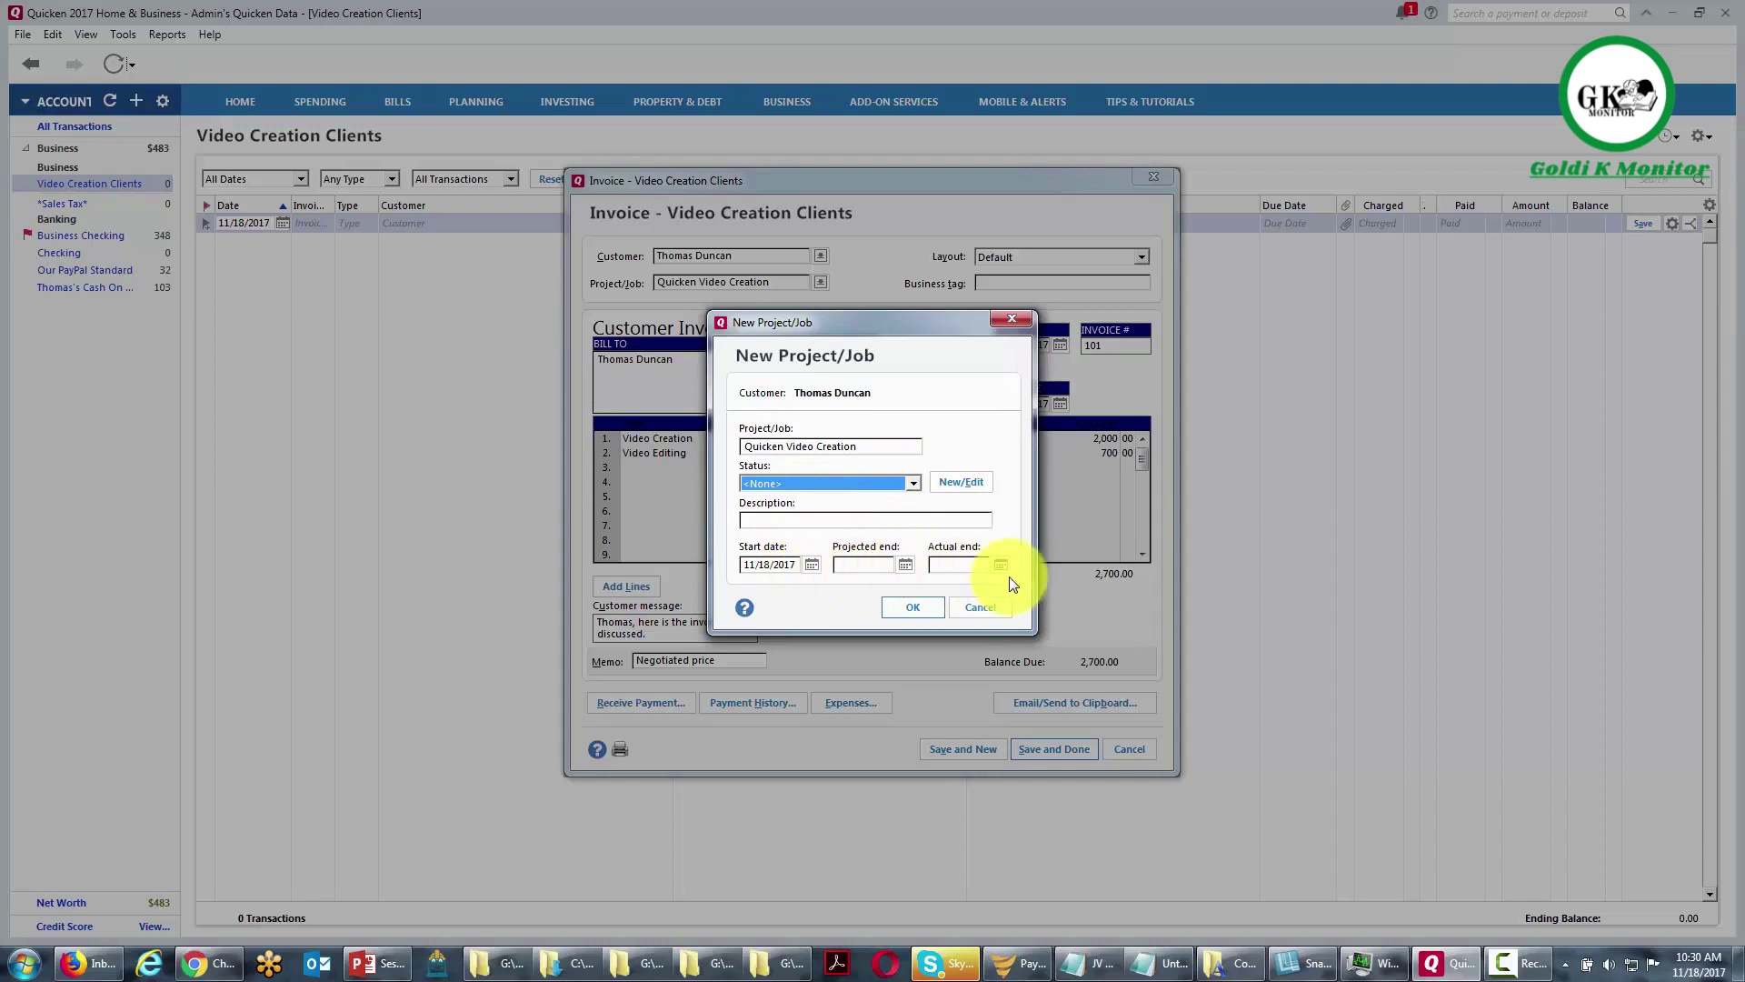
{"action": "left_click", "coordinate": [904, 610]}
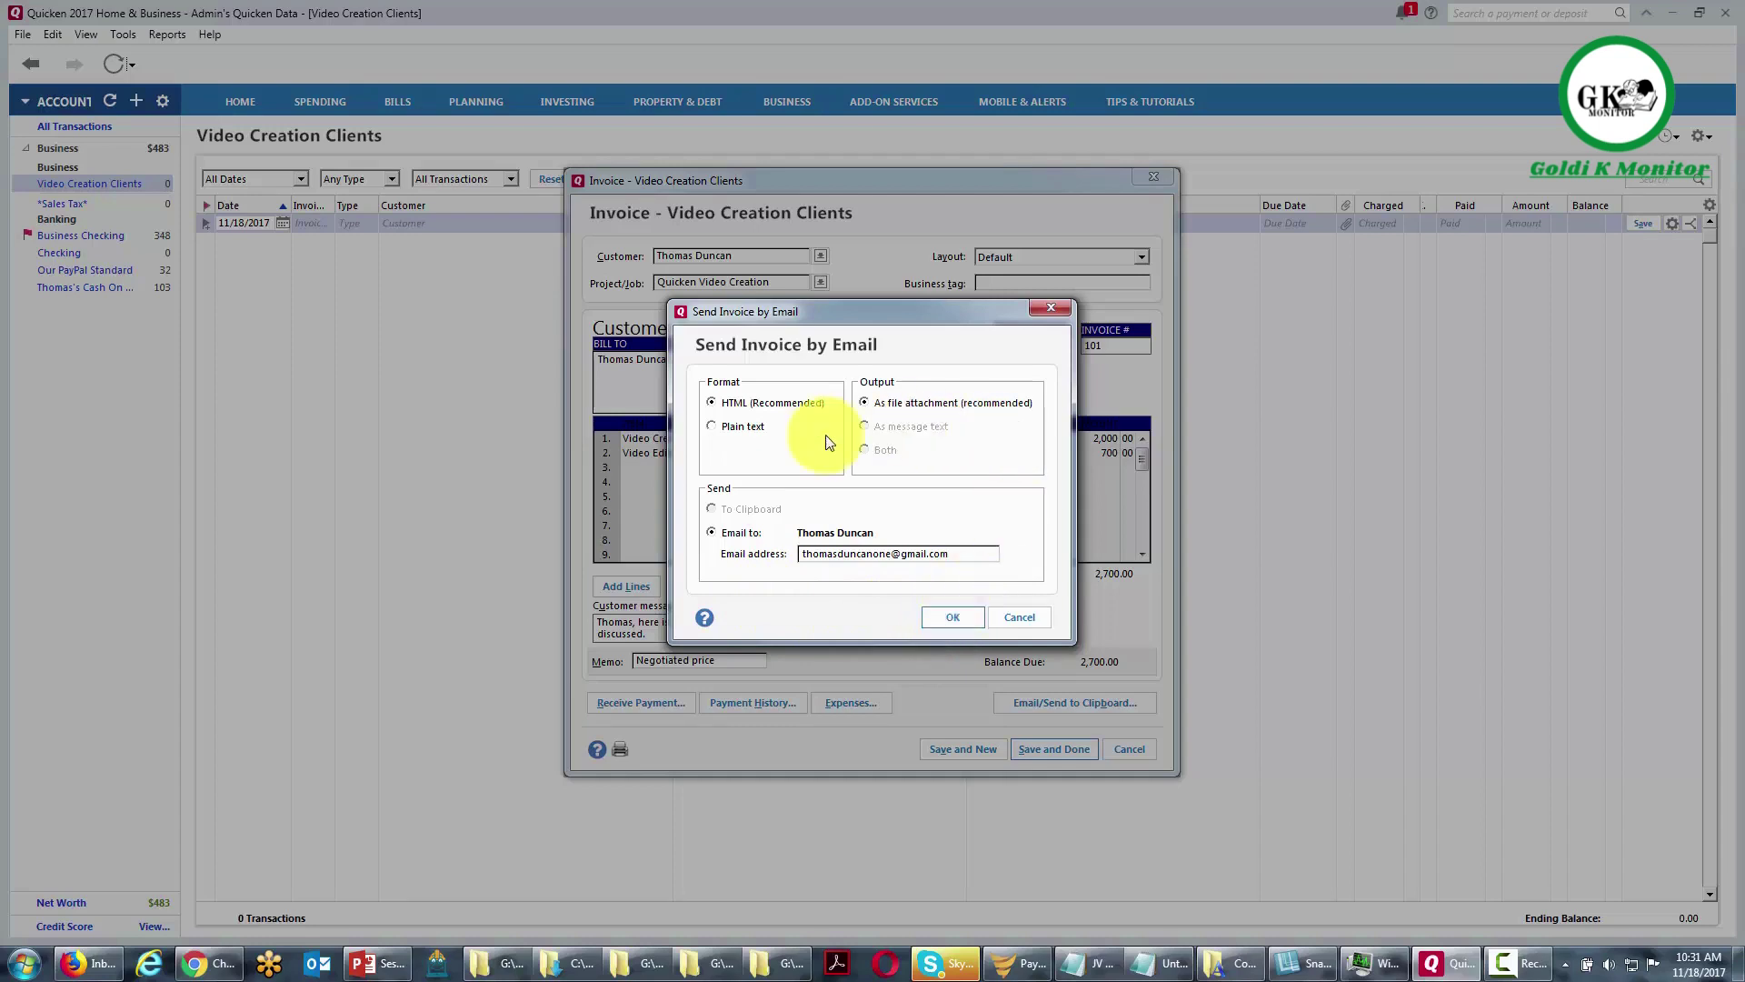
Step: Email the invoice as an HTML attachment, granting Outlook address access for 2 minutes
{"action": "left_click", "coordinate": [942, 622]}
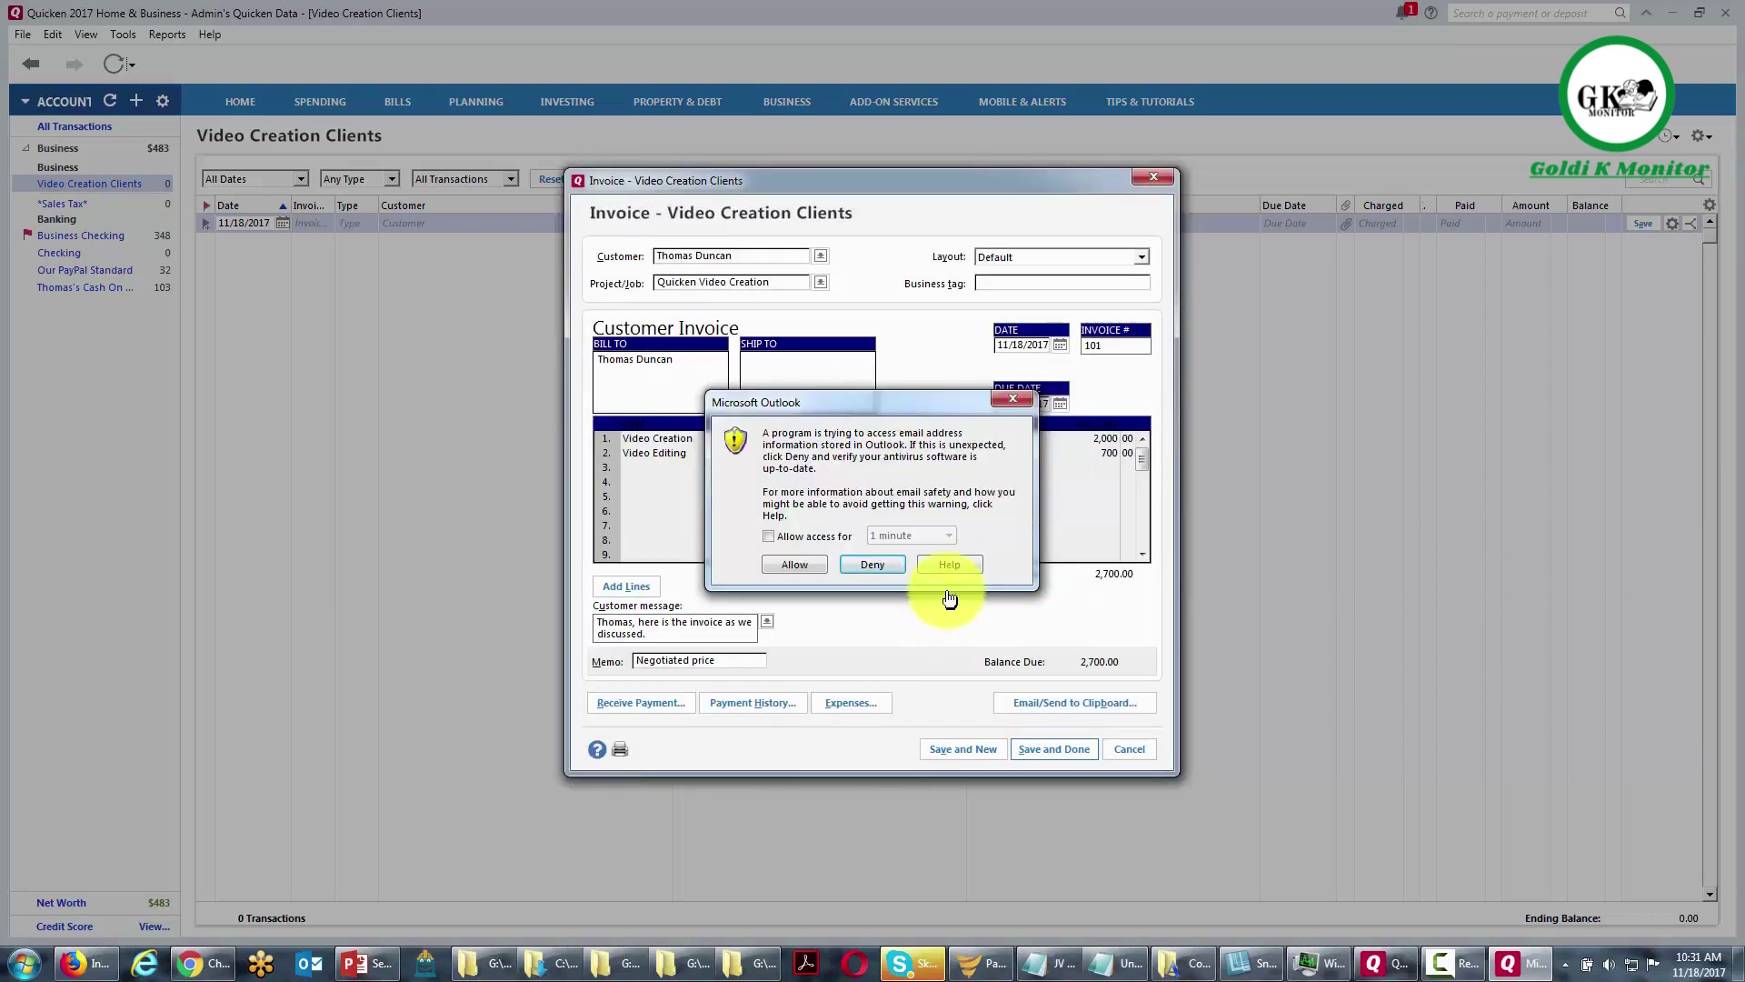
{"action": "left_click", "coordinate": [770, 536]}
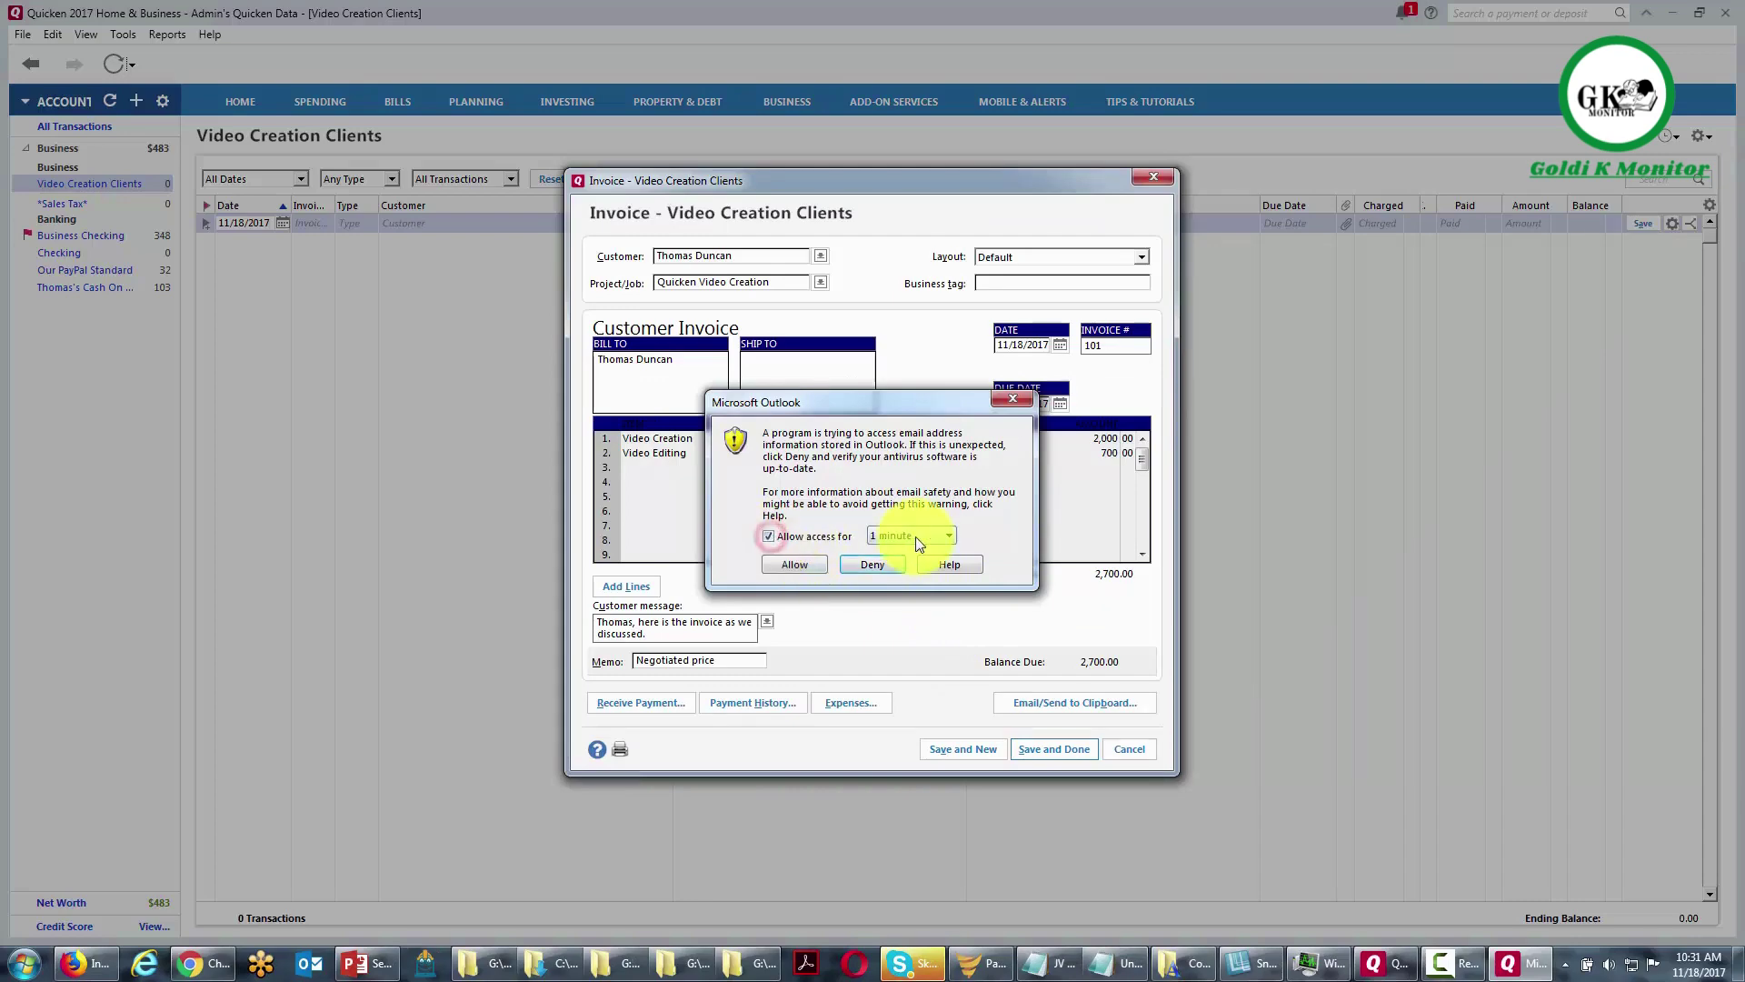
{"action": "left_click", "coordinate": [914, 536]}
{"action": "left_click", "coordinate": [908, 565]}
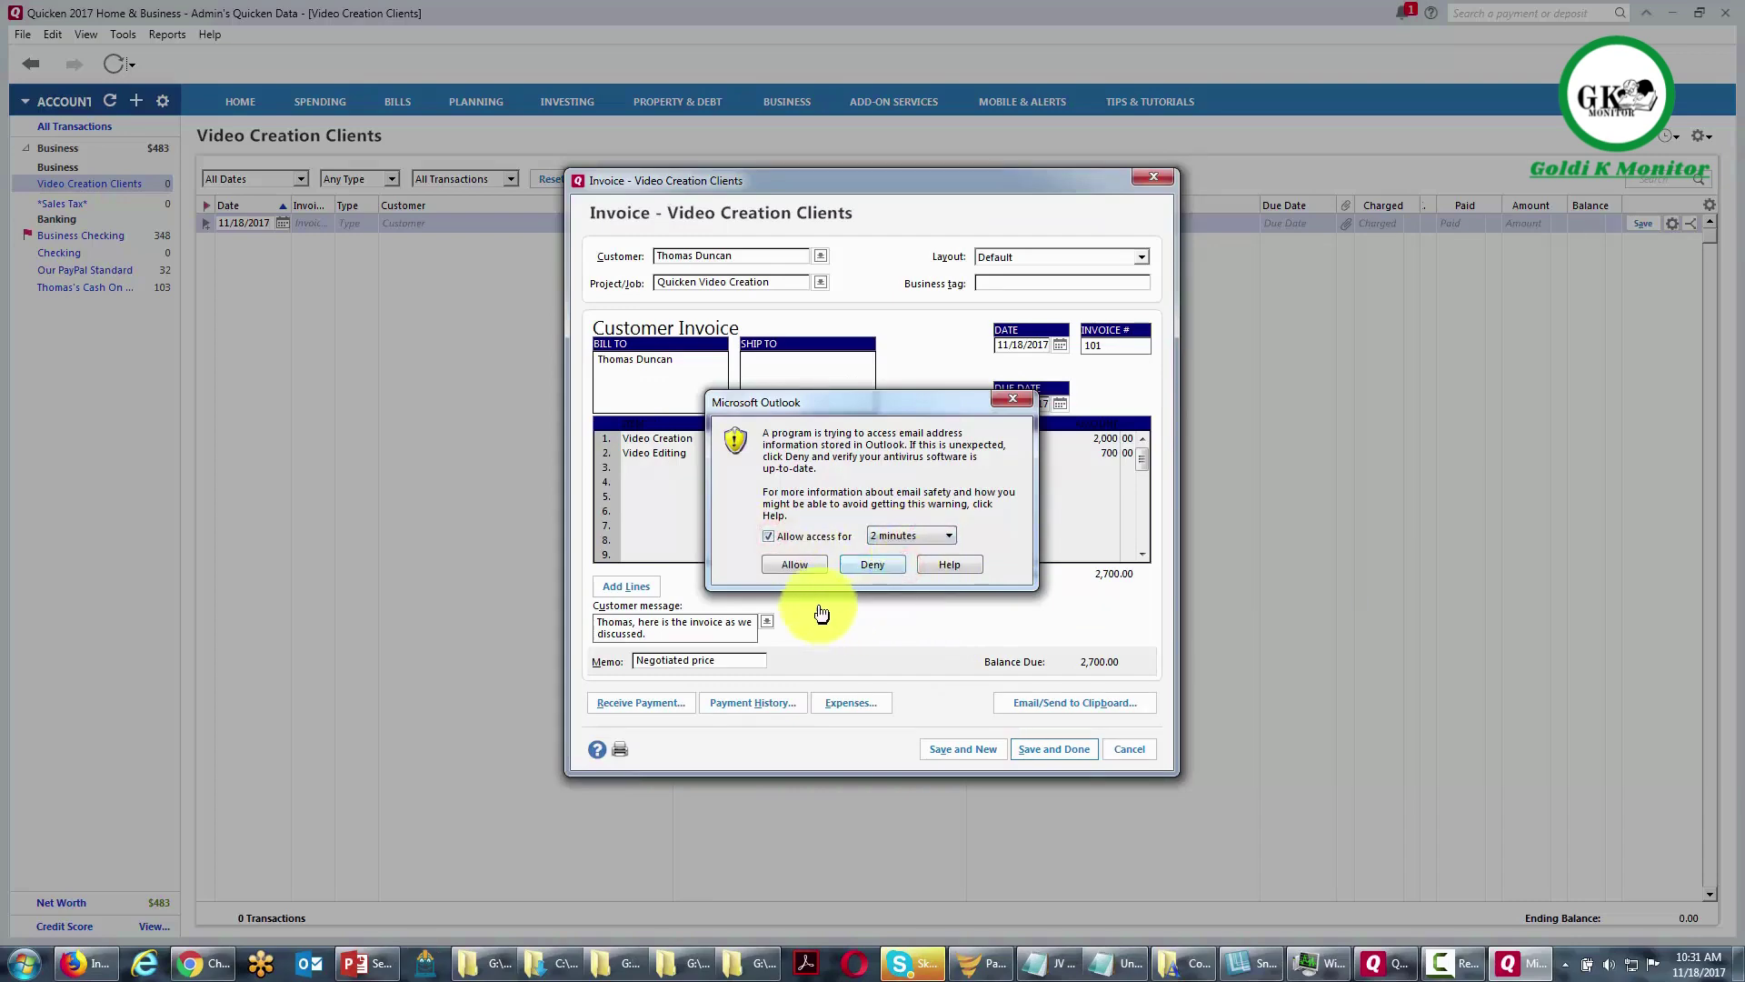
{"action": "left_click", "coordinate": [793, 564]}
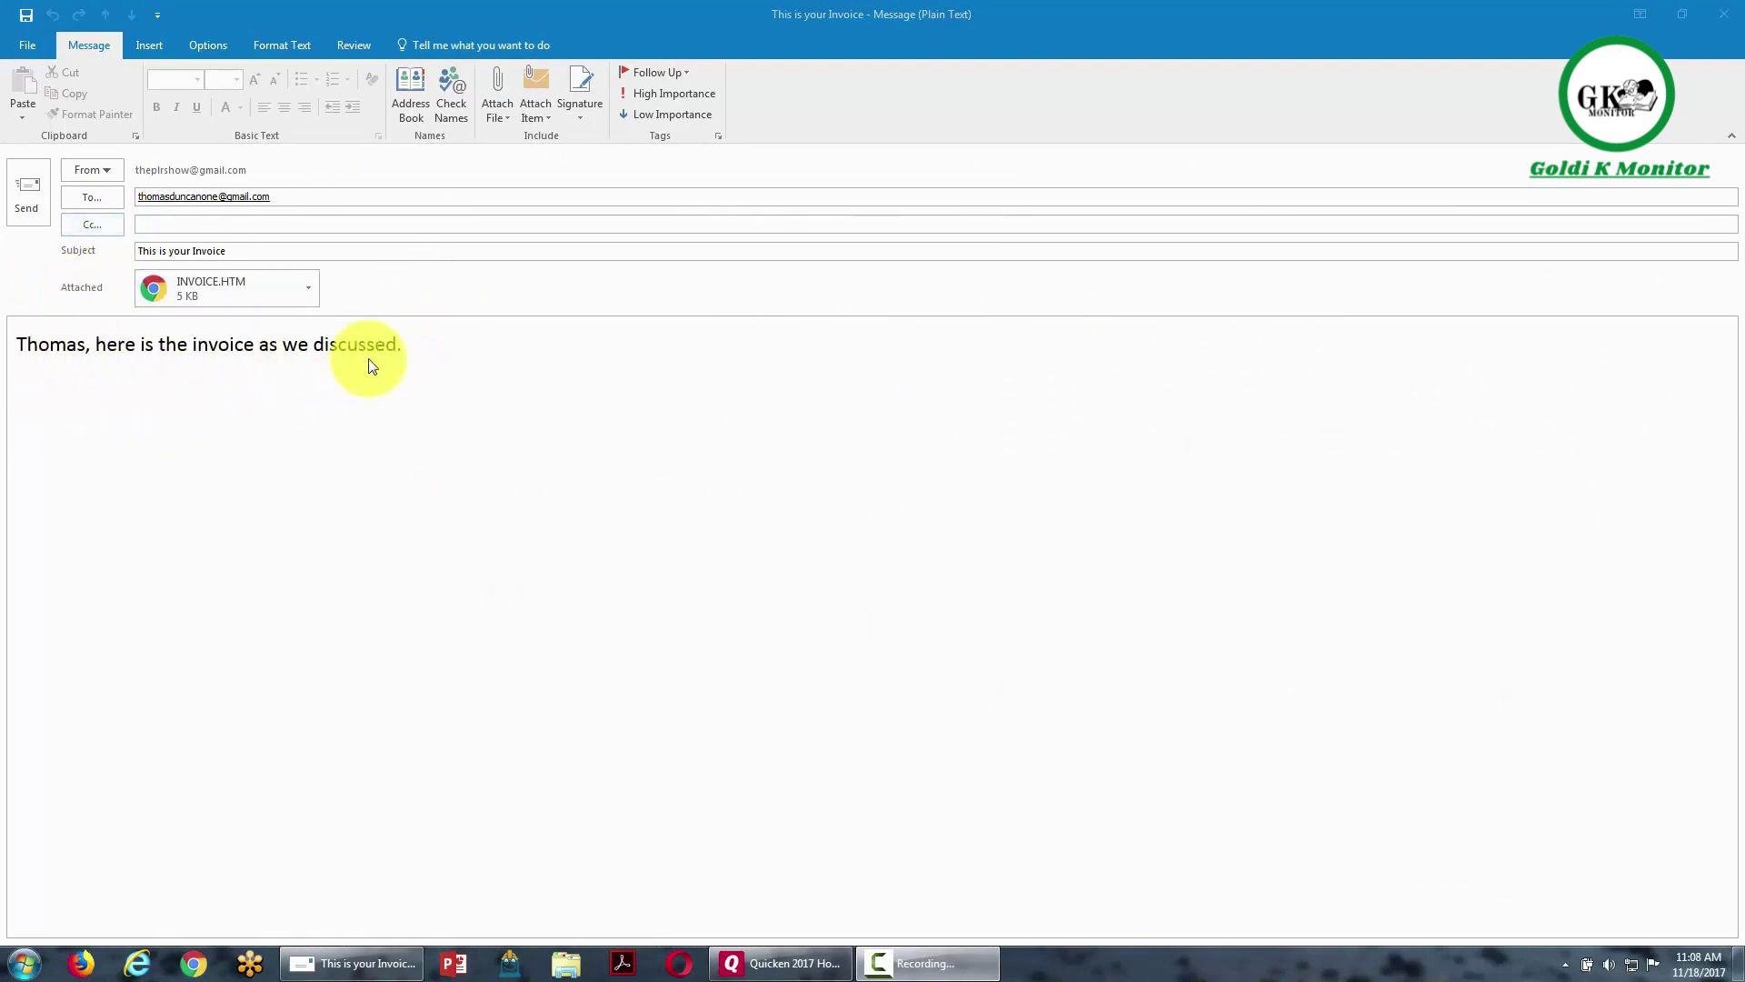
Step: Open the INVOICE.HTM attachment from the new 'This is your Invoice' Outlook message
{"action": "left_click", "coordinate": [293, 400]}
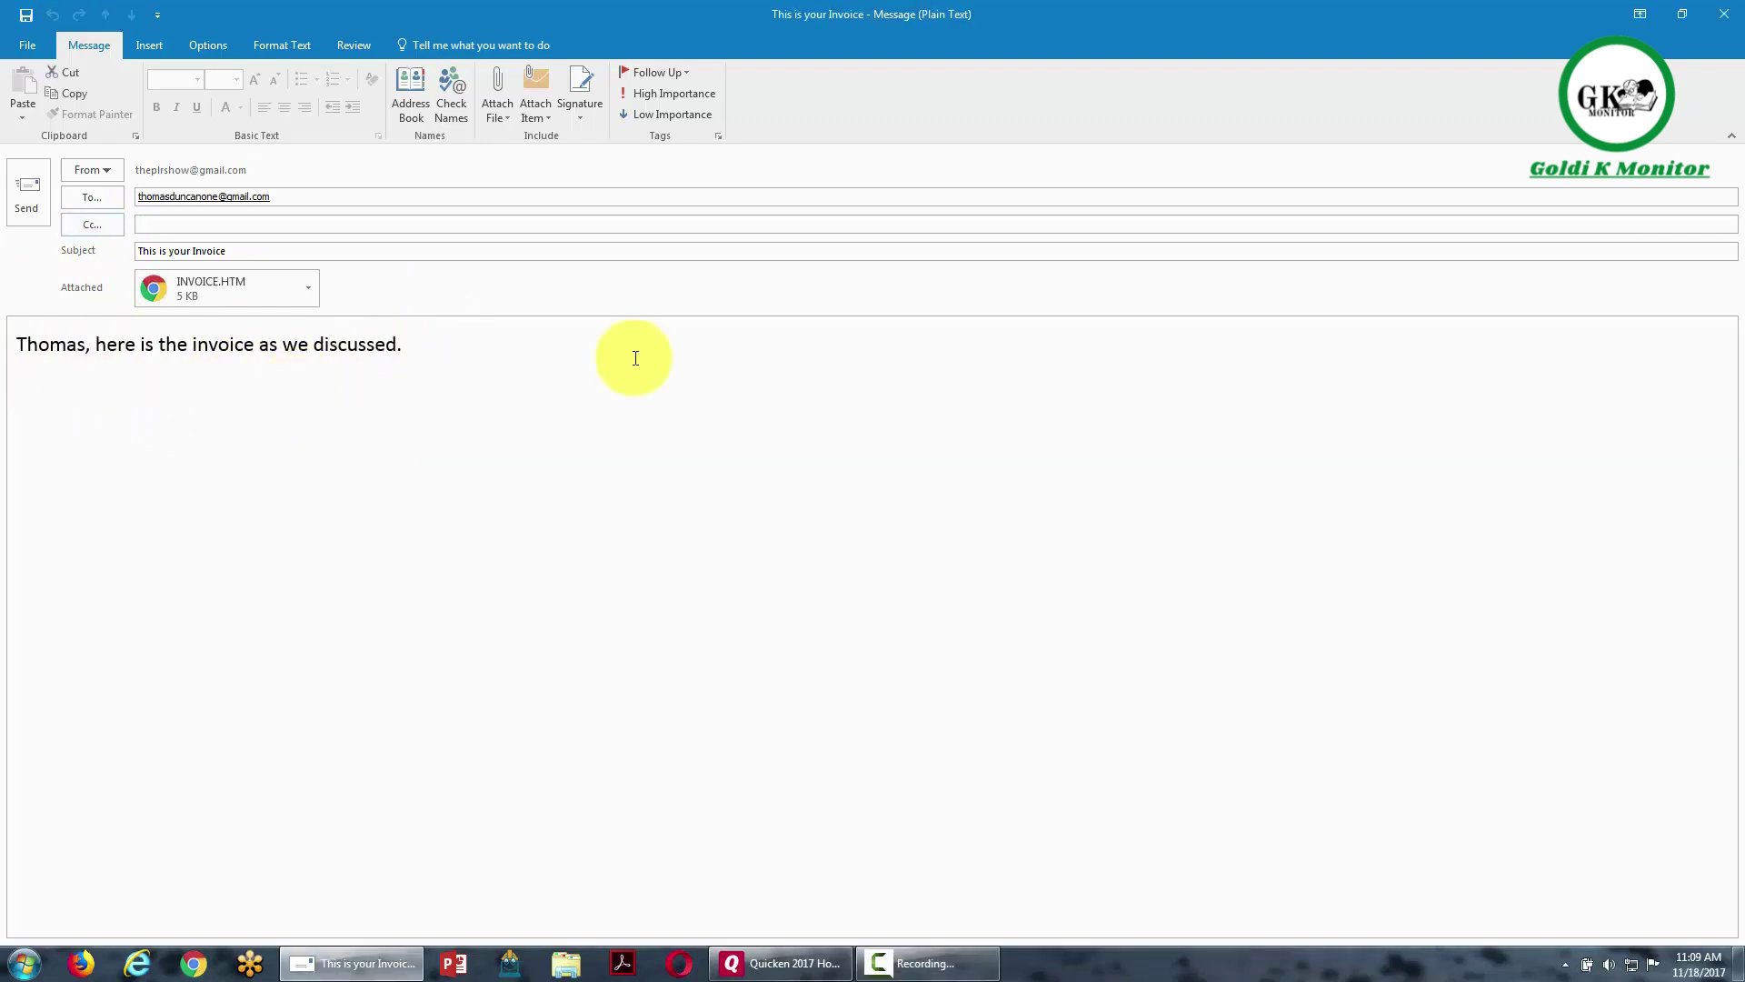
{"action": "right_click", "coordinate": [307, 286]}
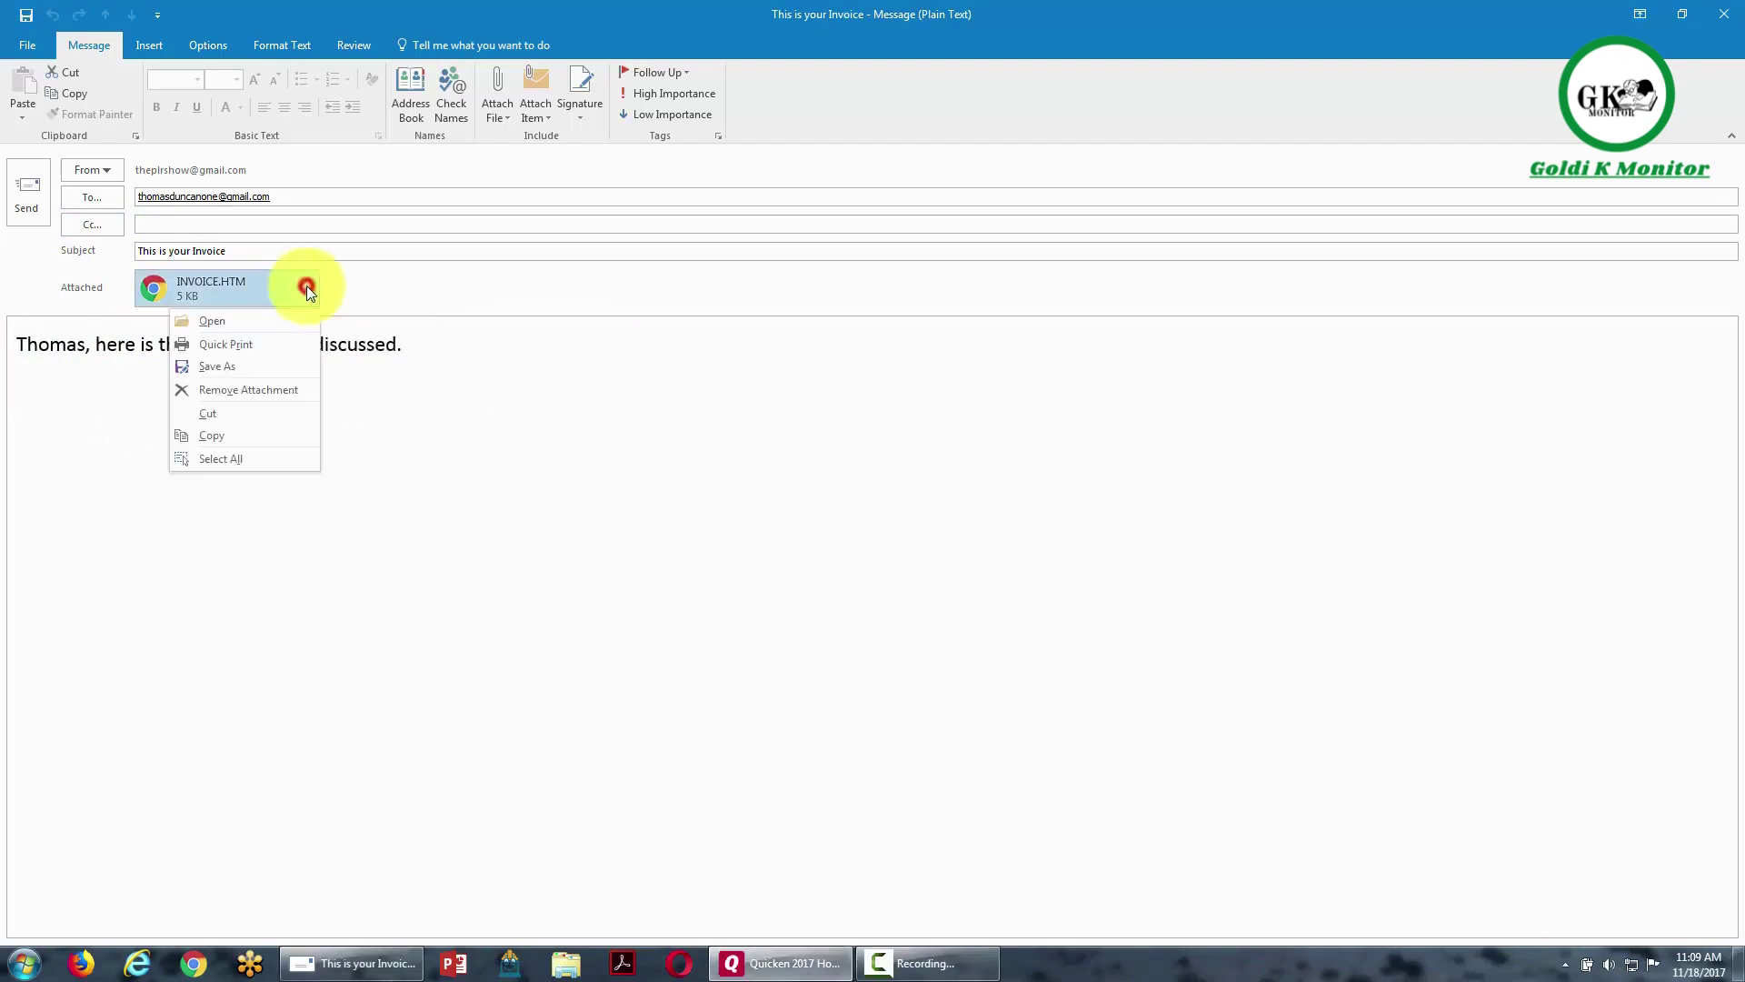
{"action": "left_click", "coordinate": [253, 320]}
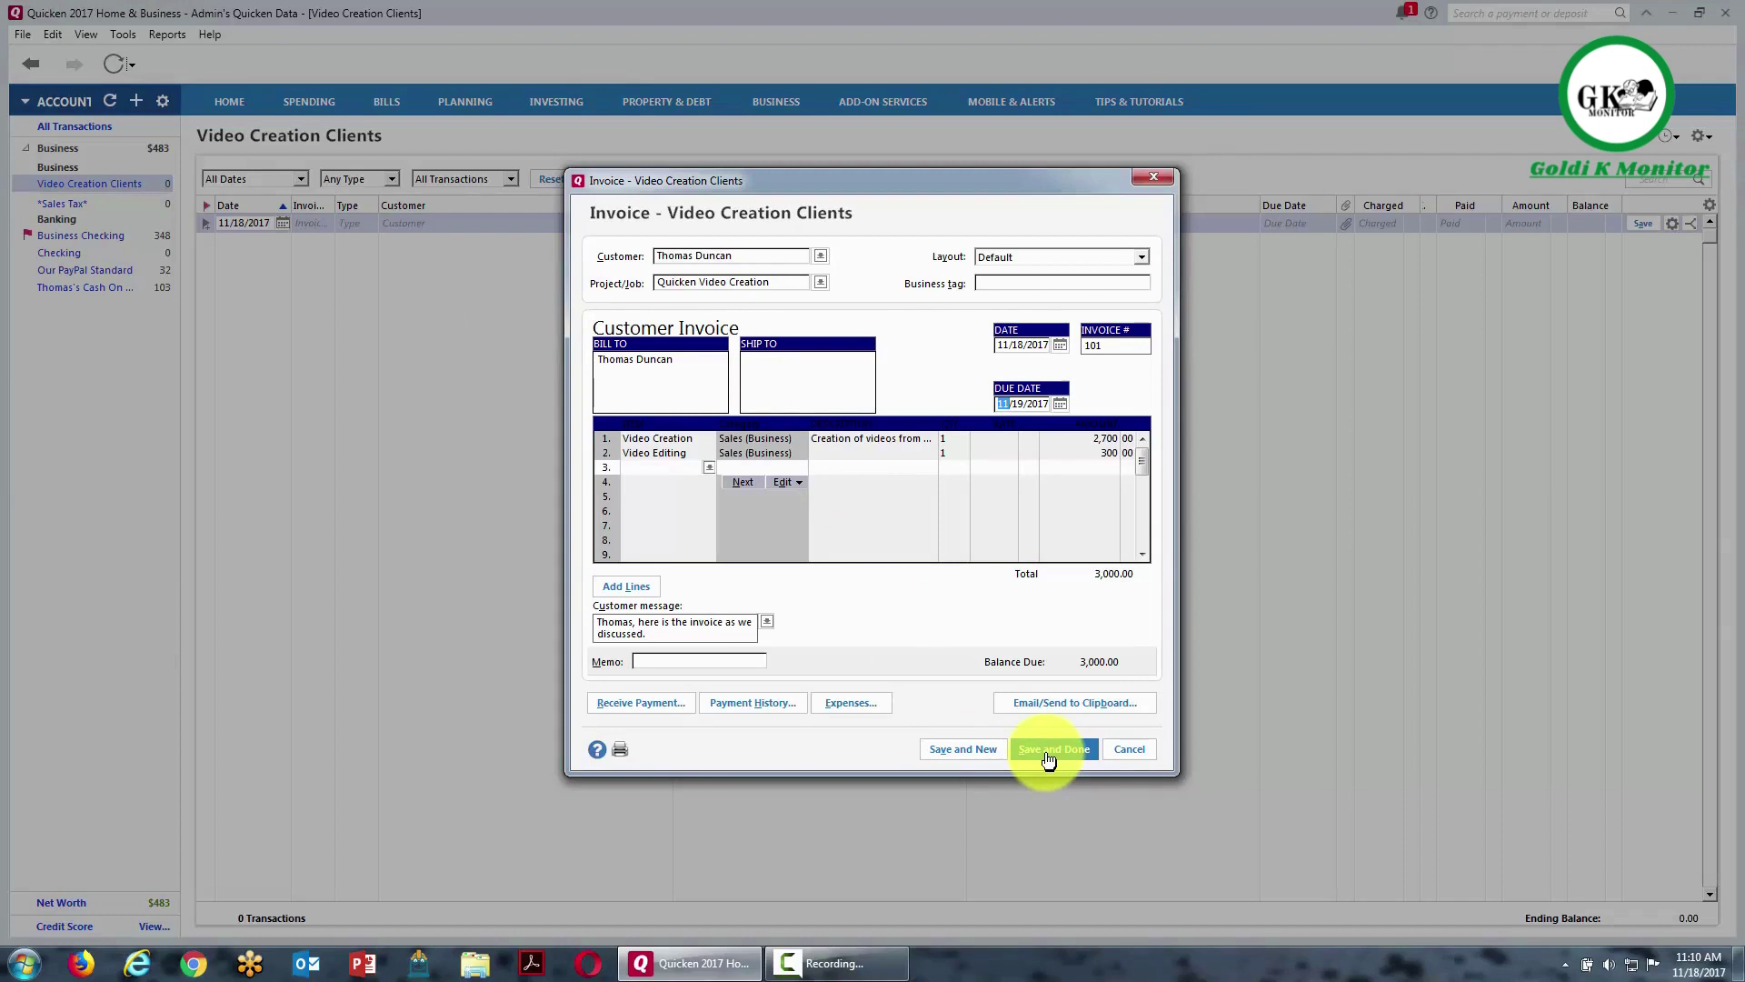
Step: Save invoice 101 for 3,000 and close the invoice window
{"action": "left_click", "coordinate": [1047, 754]}
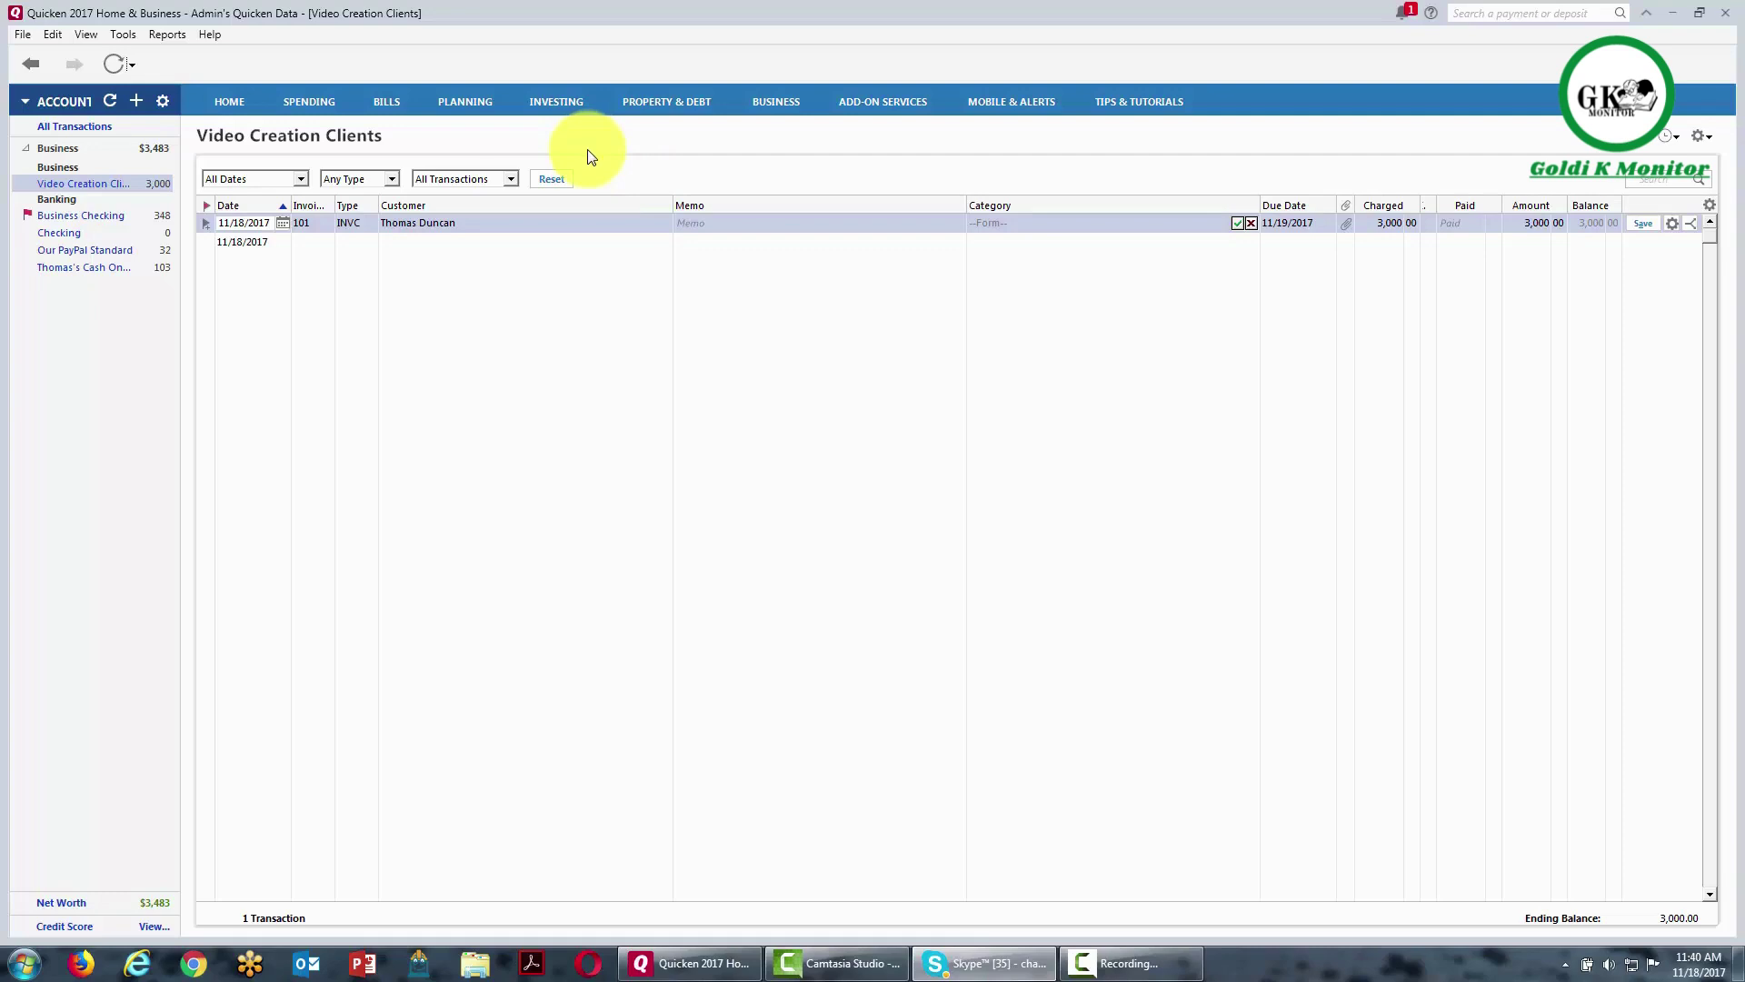
Step: Launch Design invoice forms from Business Tools > Invoices and estimates on the Business tab
{"action": "left_click", "coordinate": [775, 107]}
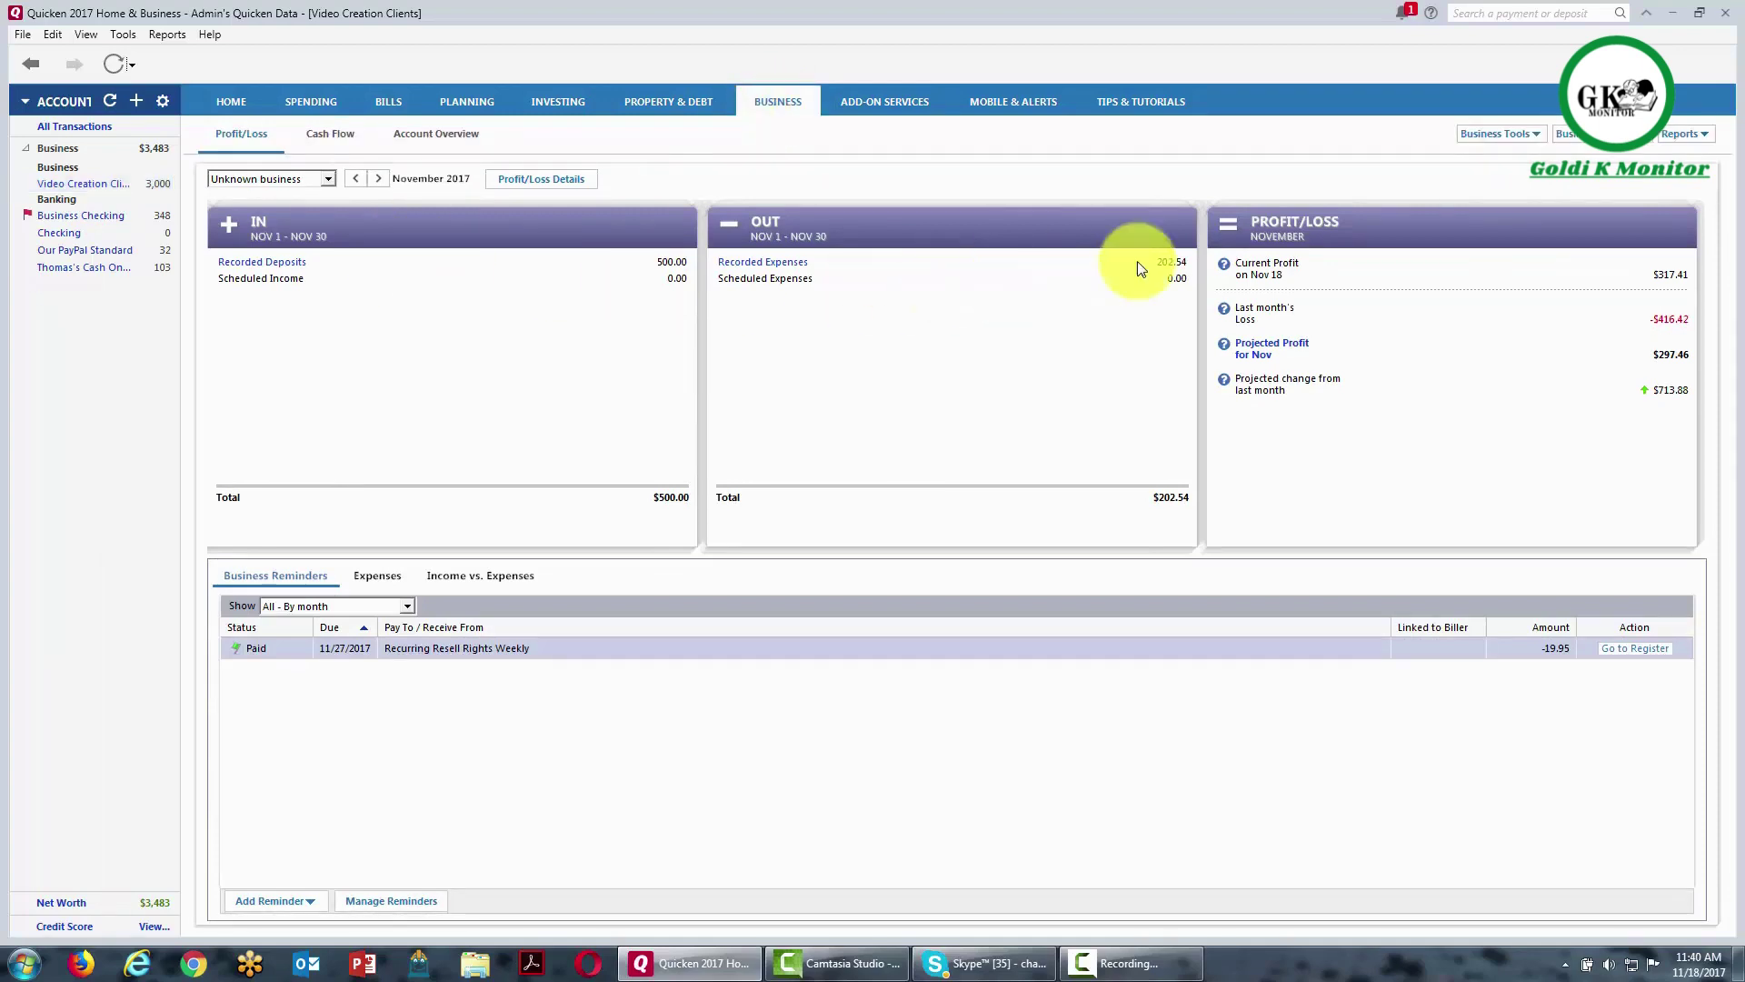
{"action": "left_click", "coordinate": [1640, 138]}
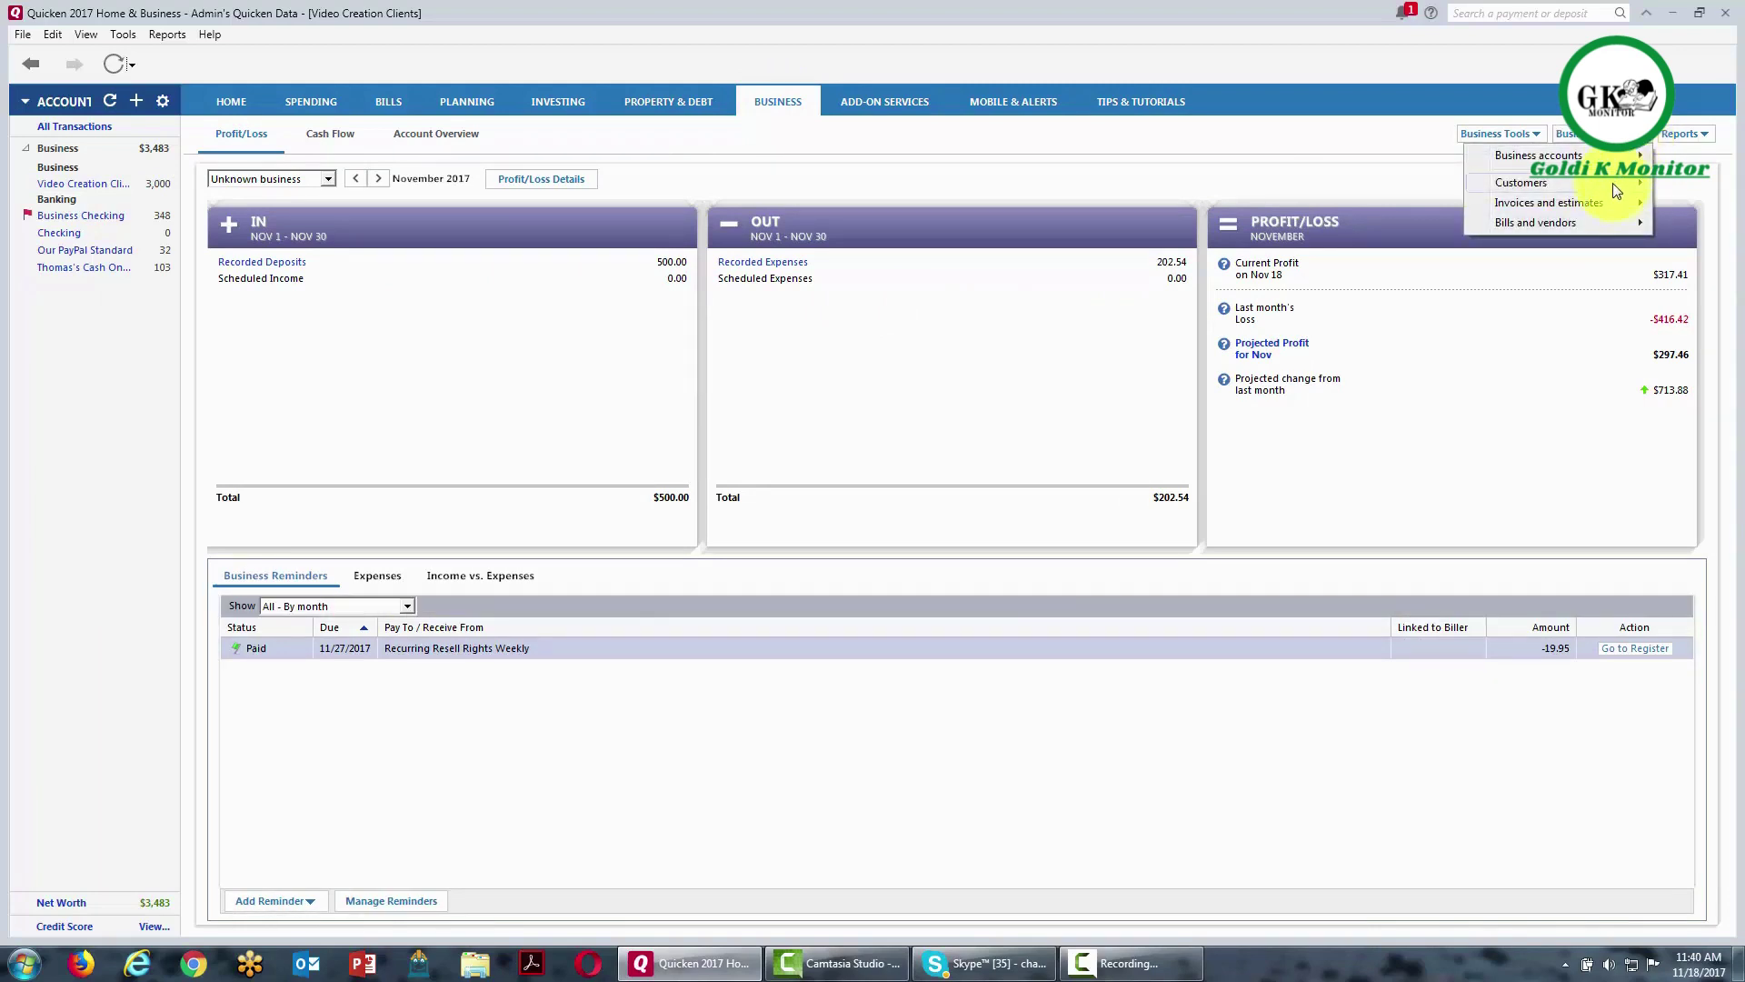
{"action": "mouse_move", "coordinate": [1609, 208]}
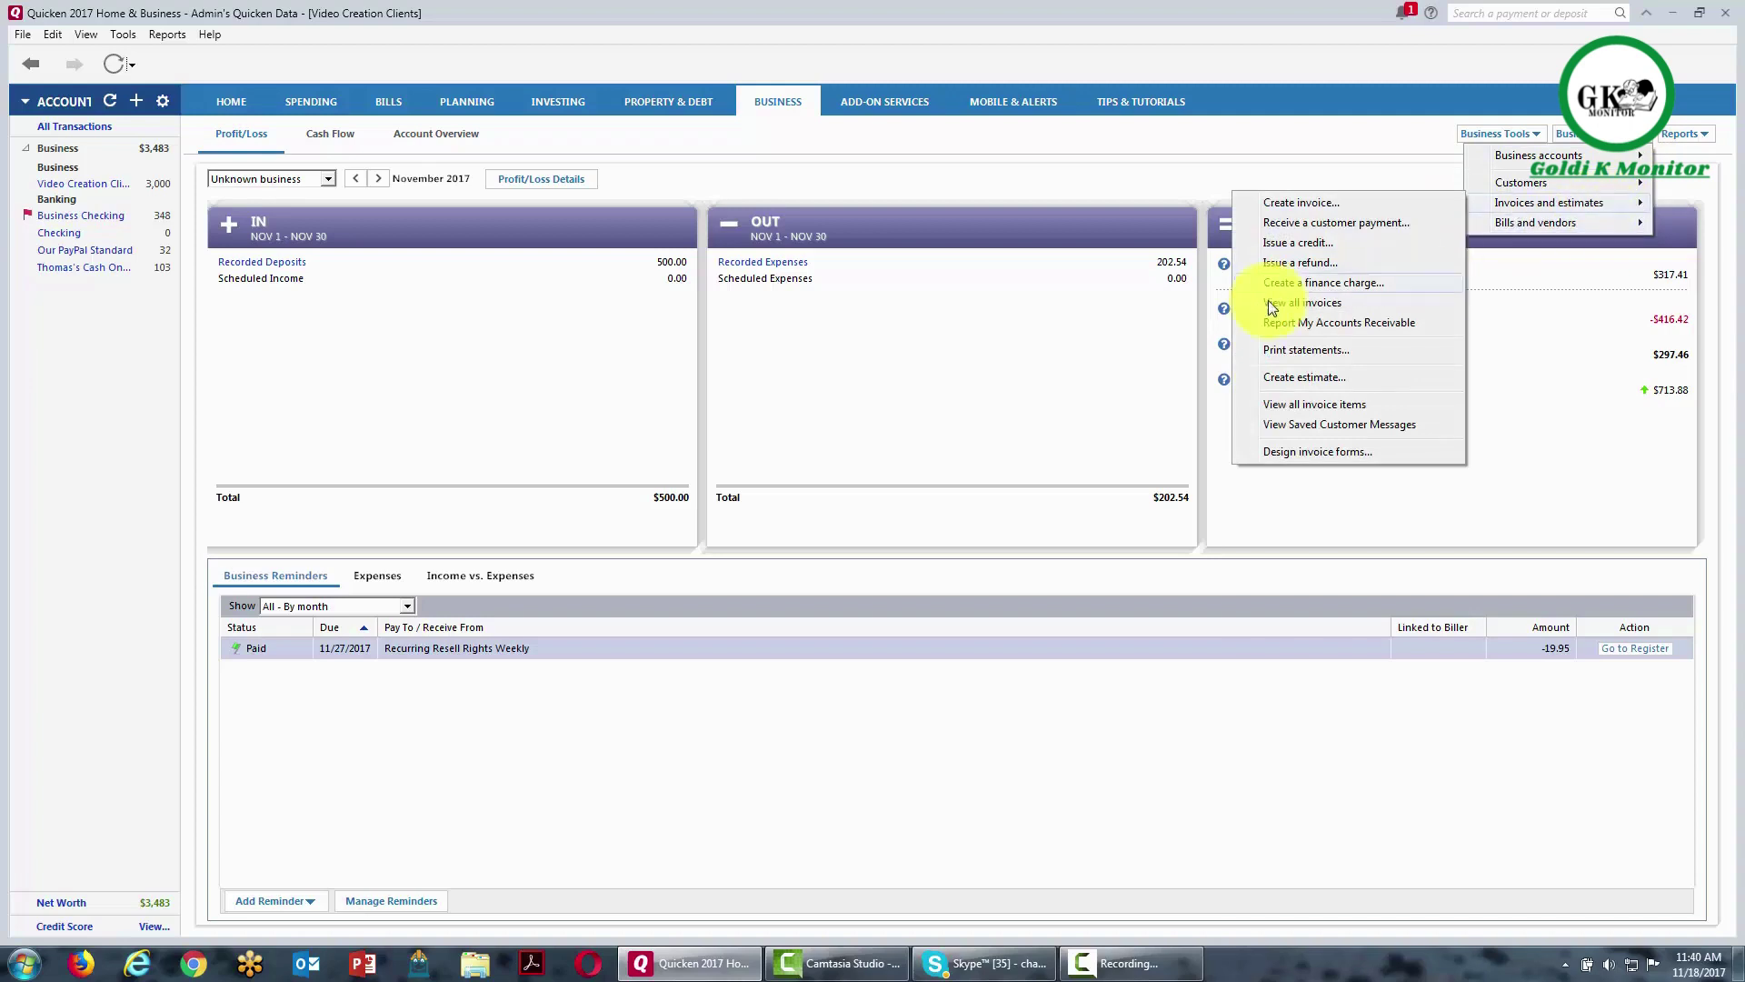
{"action": "left_click", "coordinate": [1276, 453]}
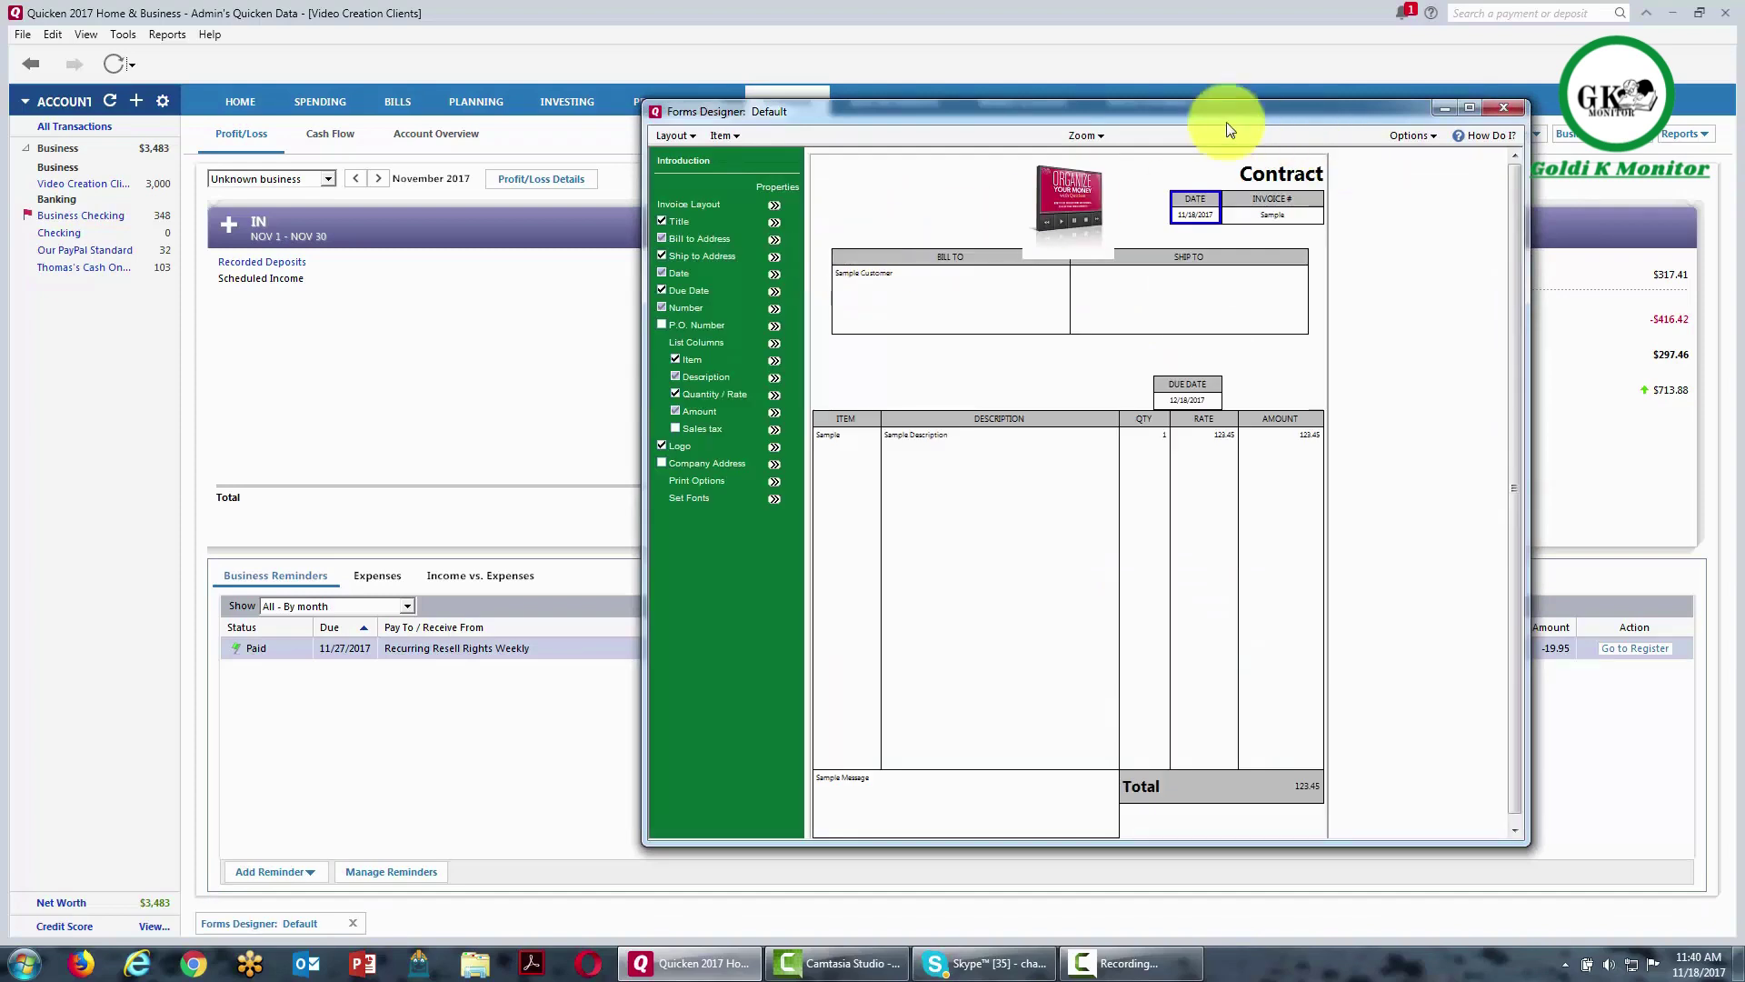
Step: Try the logo, company address and font options in the Contract layout, leaving them unchanged
{"action": "left_click_drag", "start_coordinate": [1029, 111], "coordinate": [931, 96]}
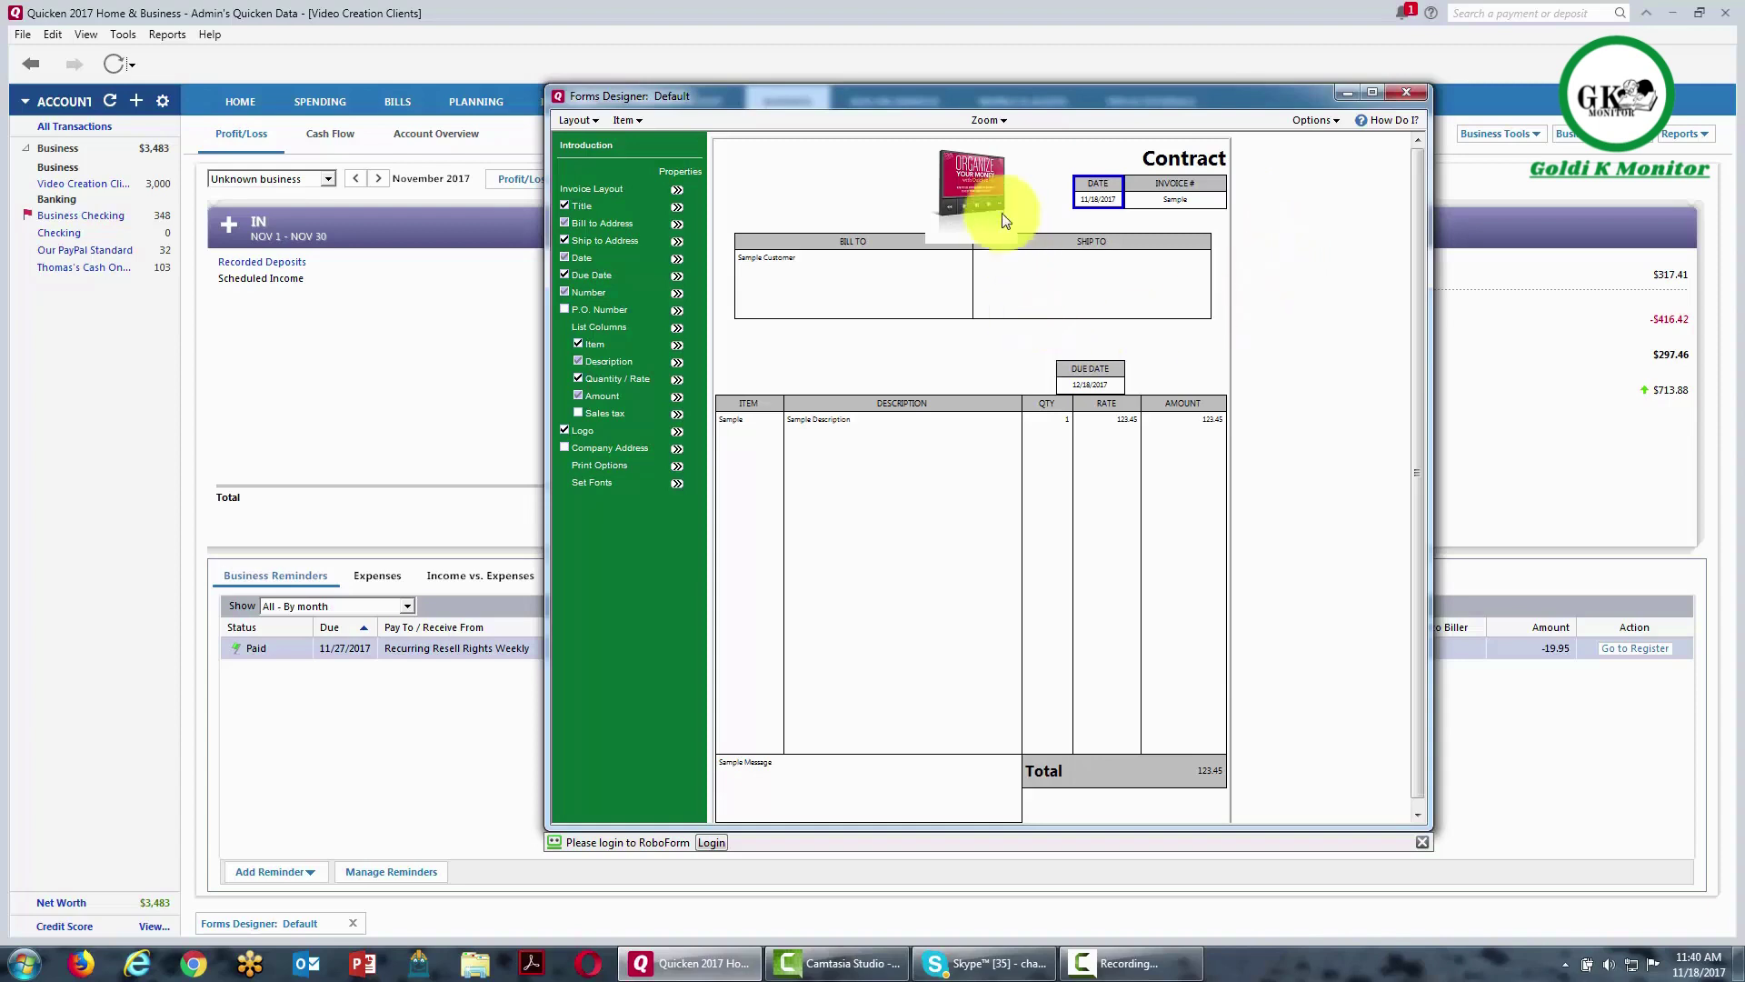
{"action": "left_click", "coordinate": [564, 432]}
{"action": "left_click", "coordinate": [564, 432]}
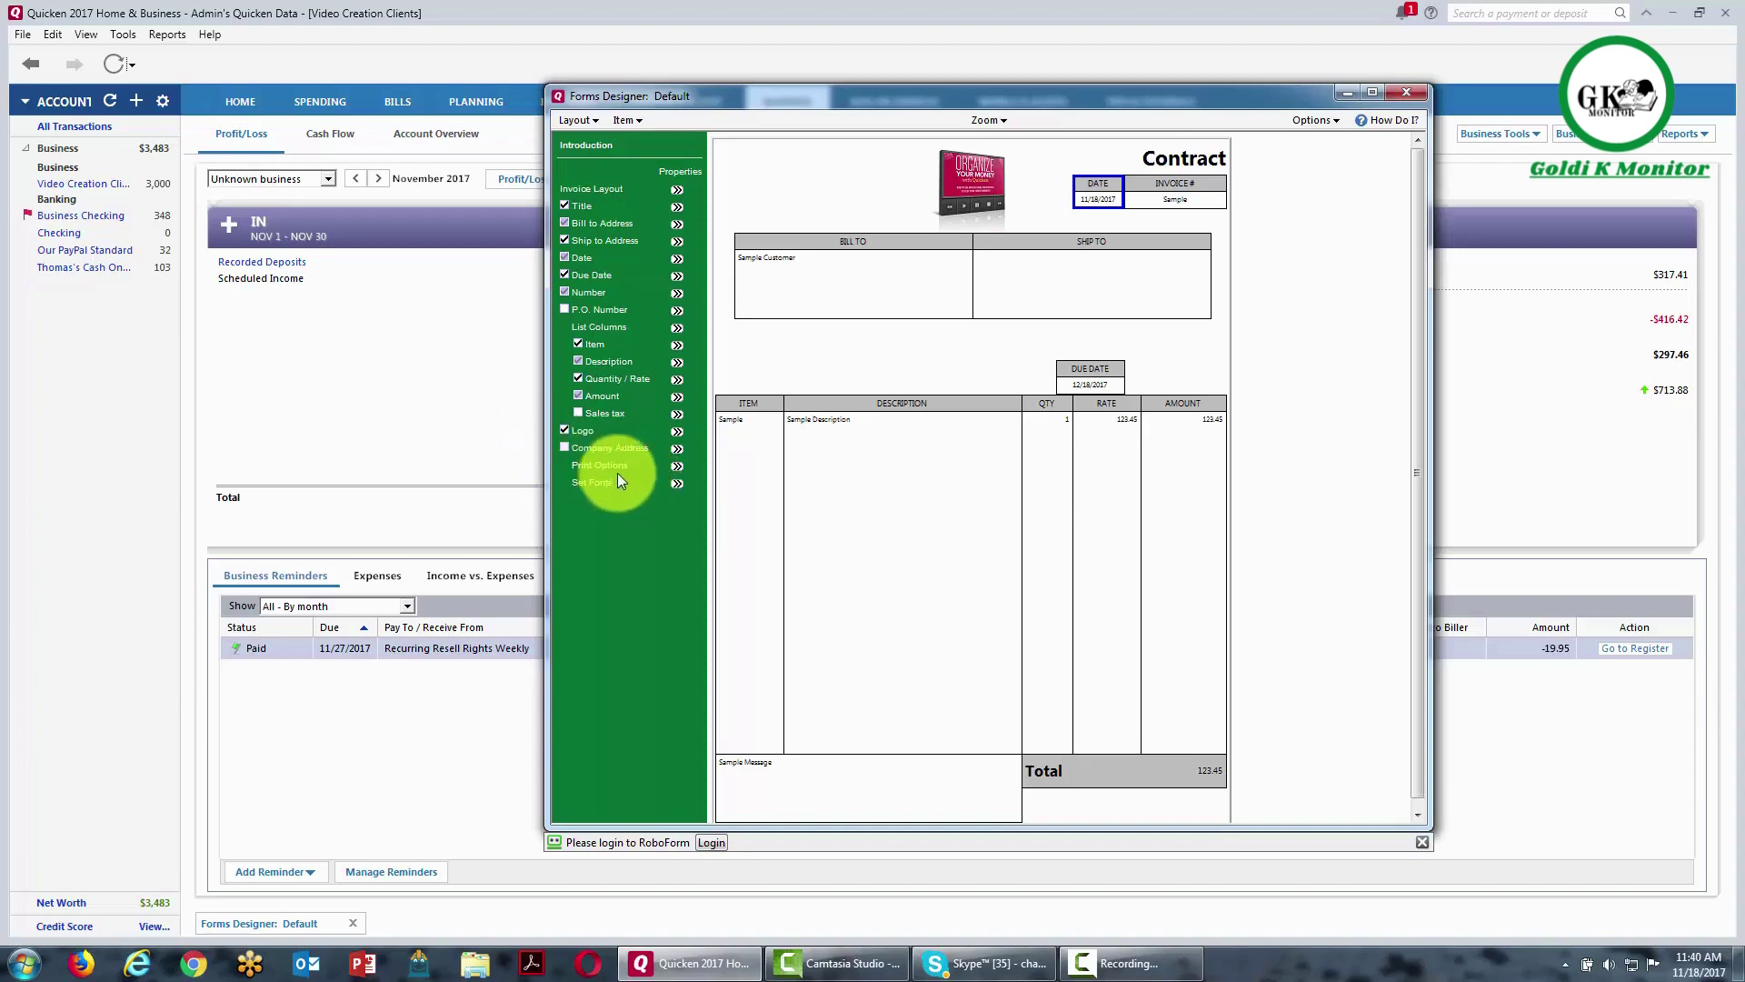
{"action": "left_click", "coordinate": [565, 448]}
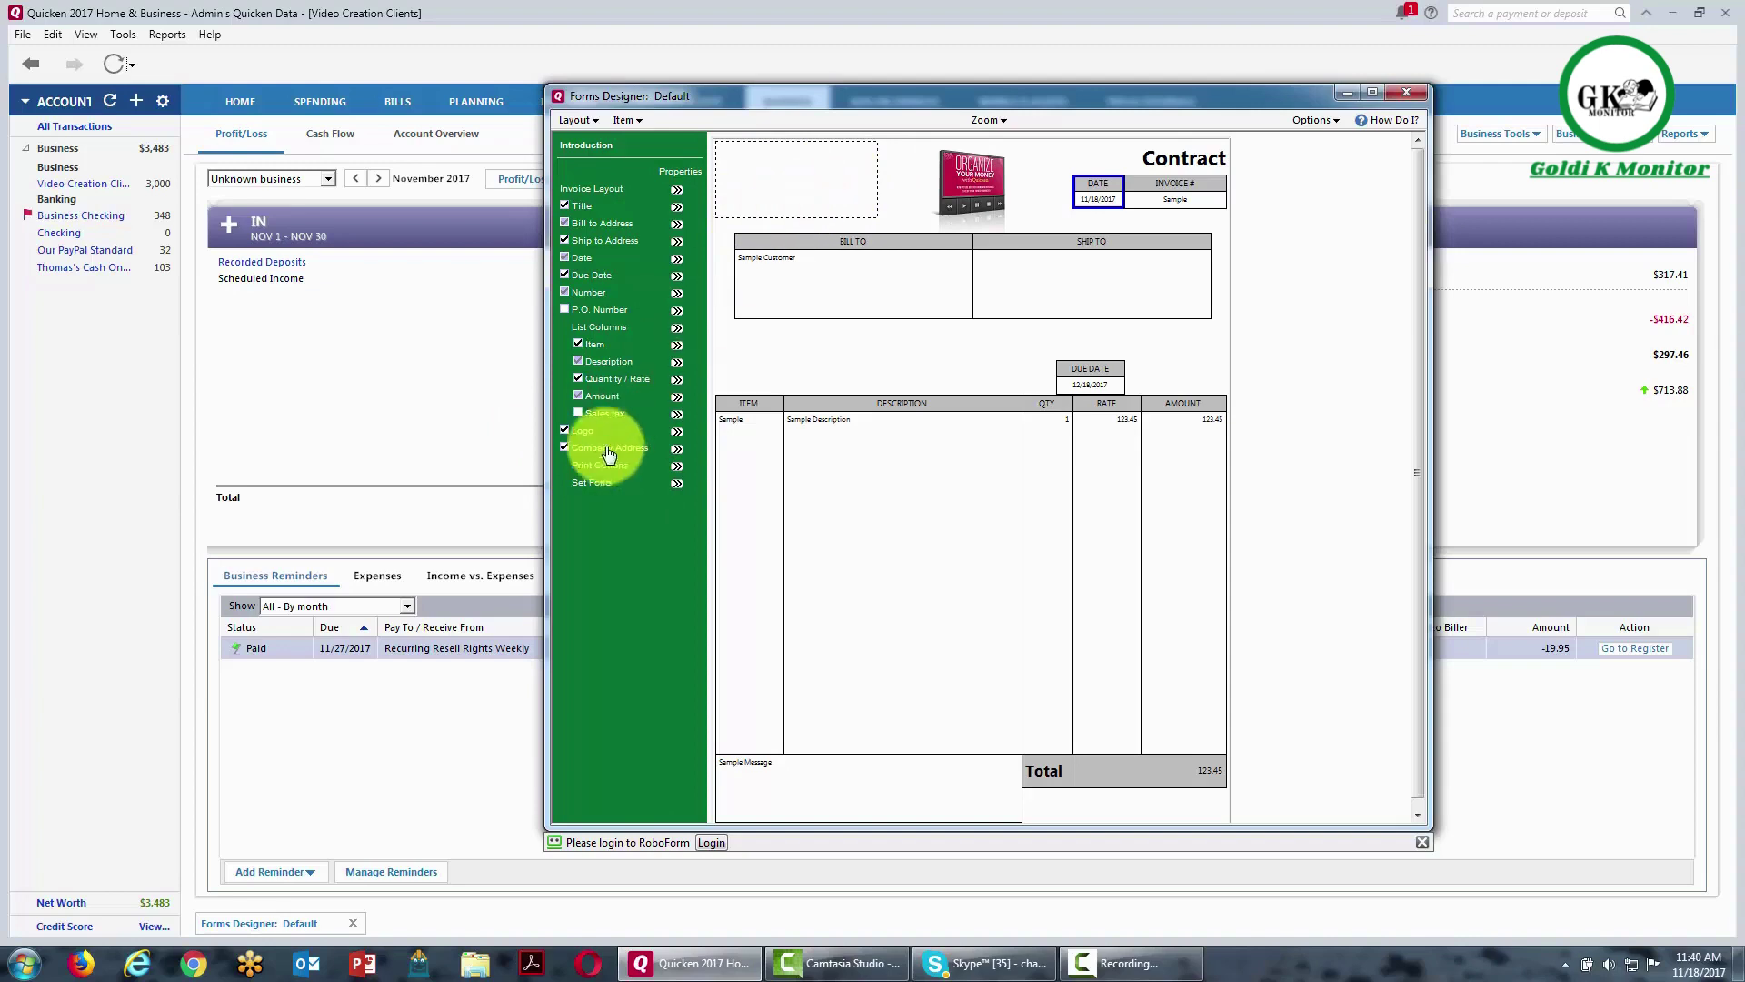
{"action": "left_click", "coordinate": [564, 448]}
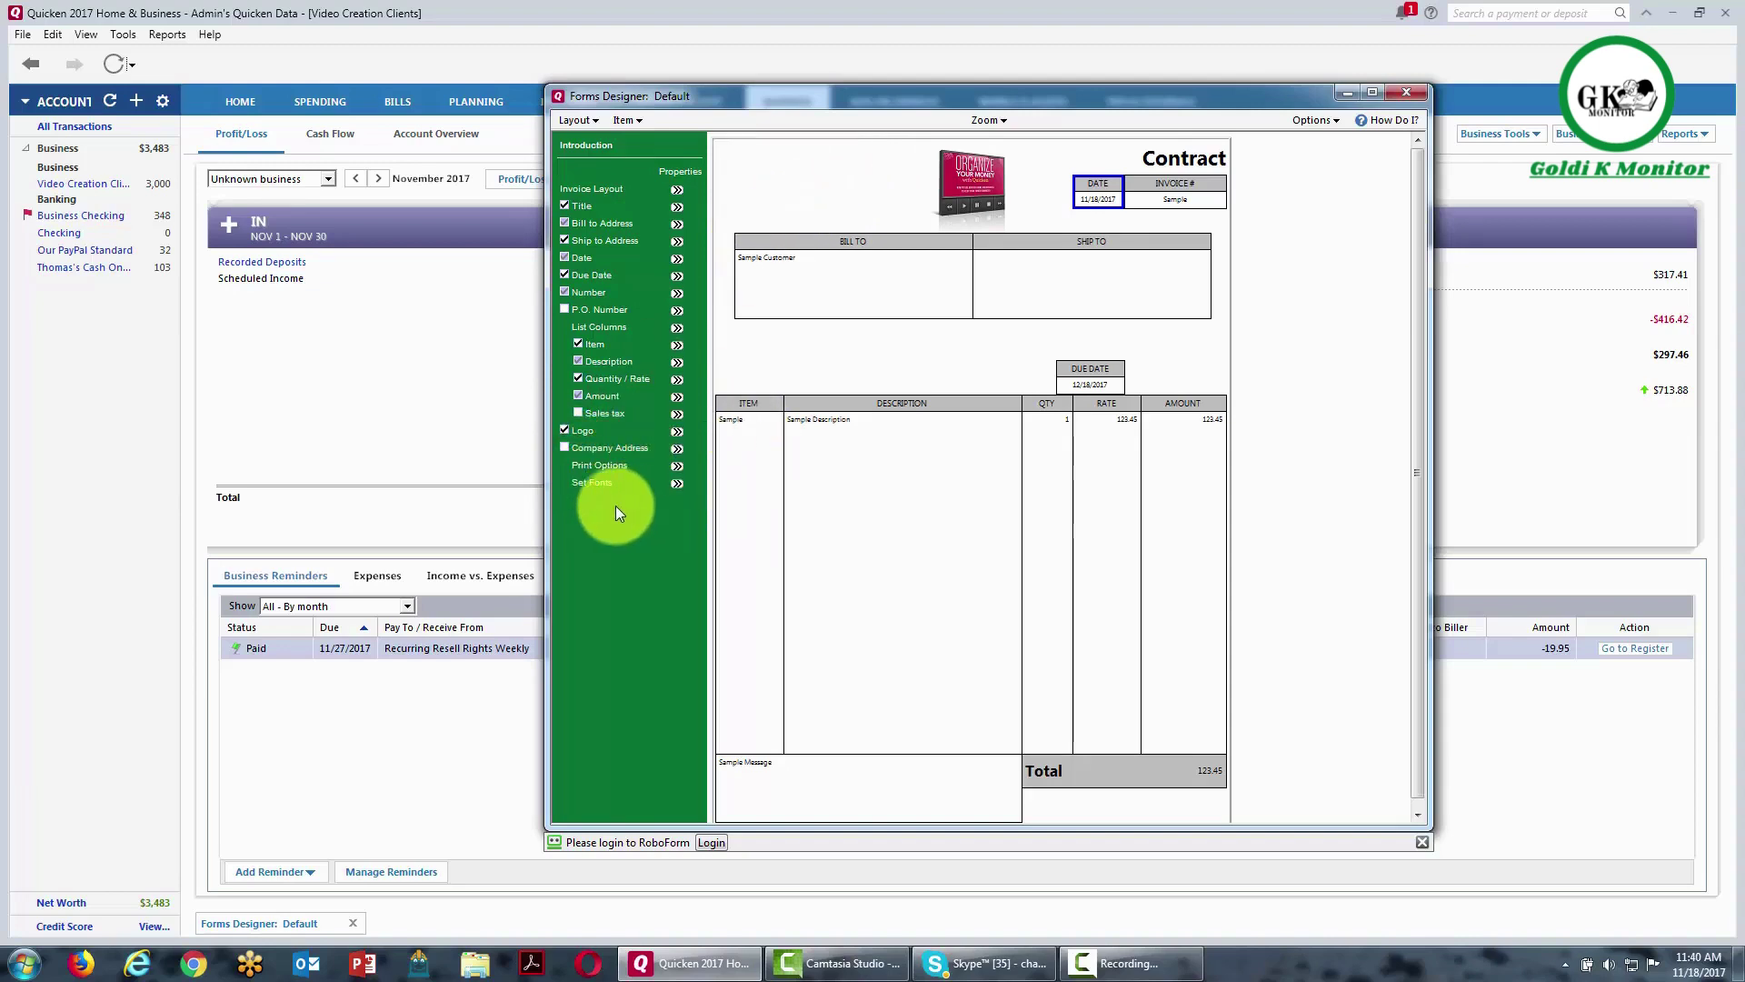
{"action": "left_click", "coordinate": [674, 483]}
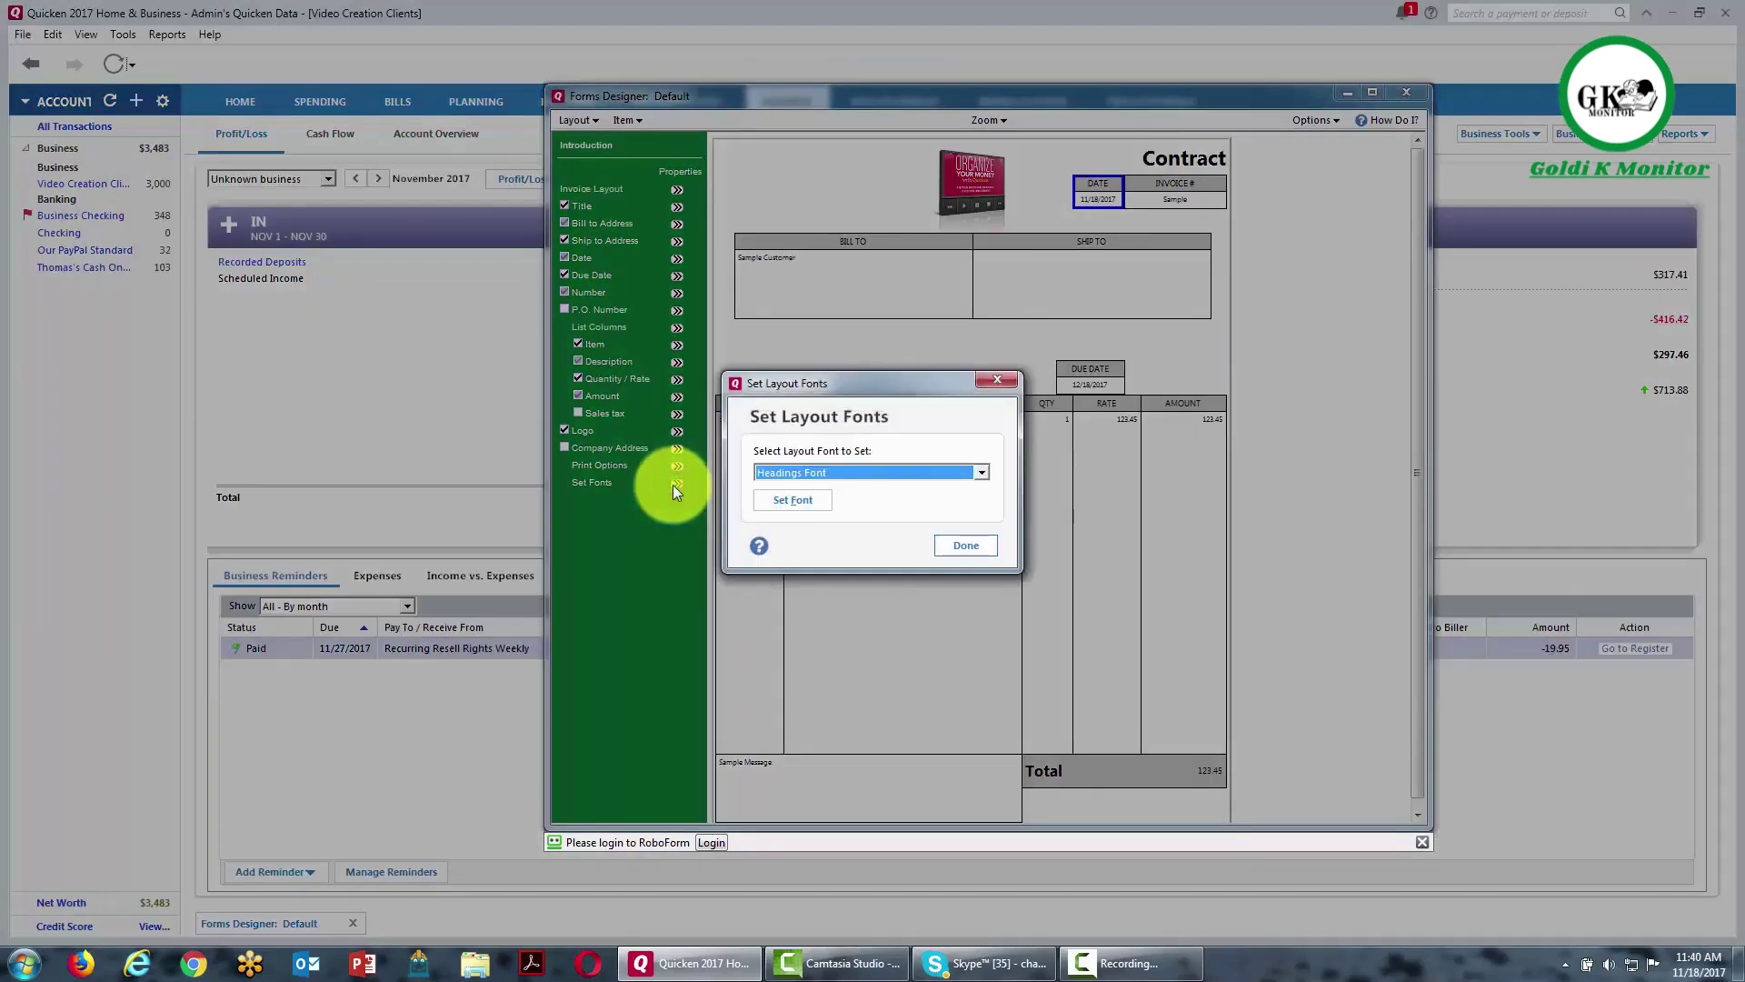
{"action": "left_click", "coordinate": [1003, 380]}
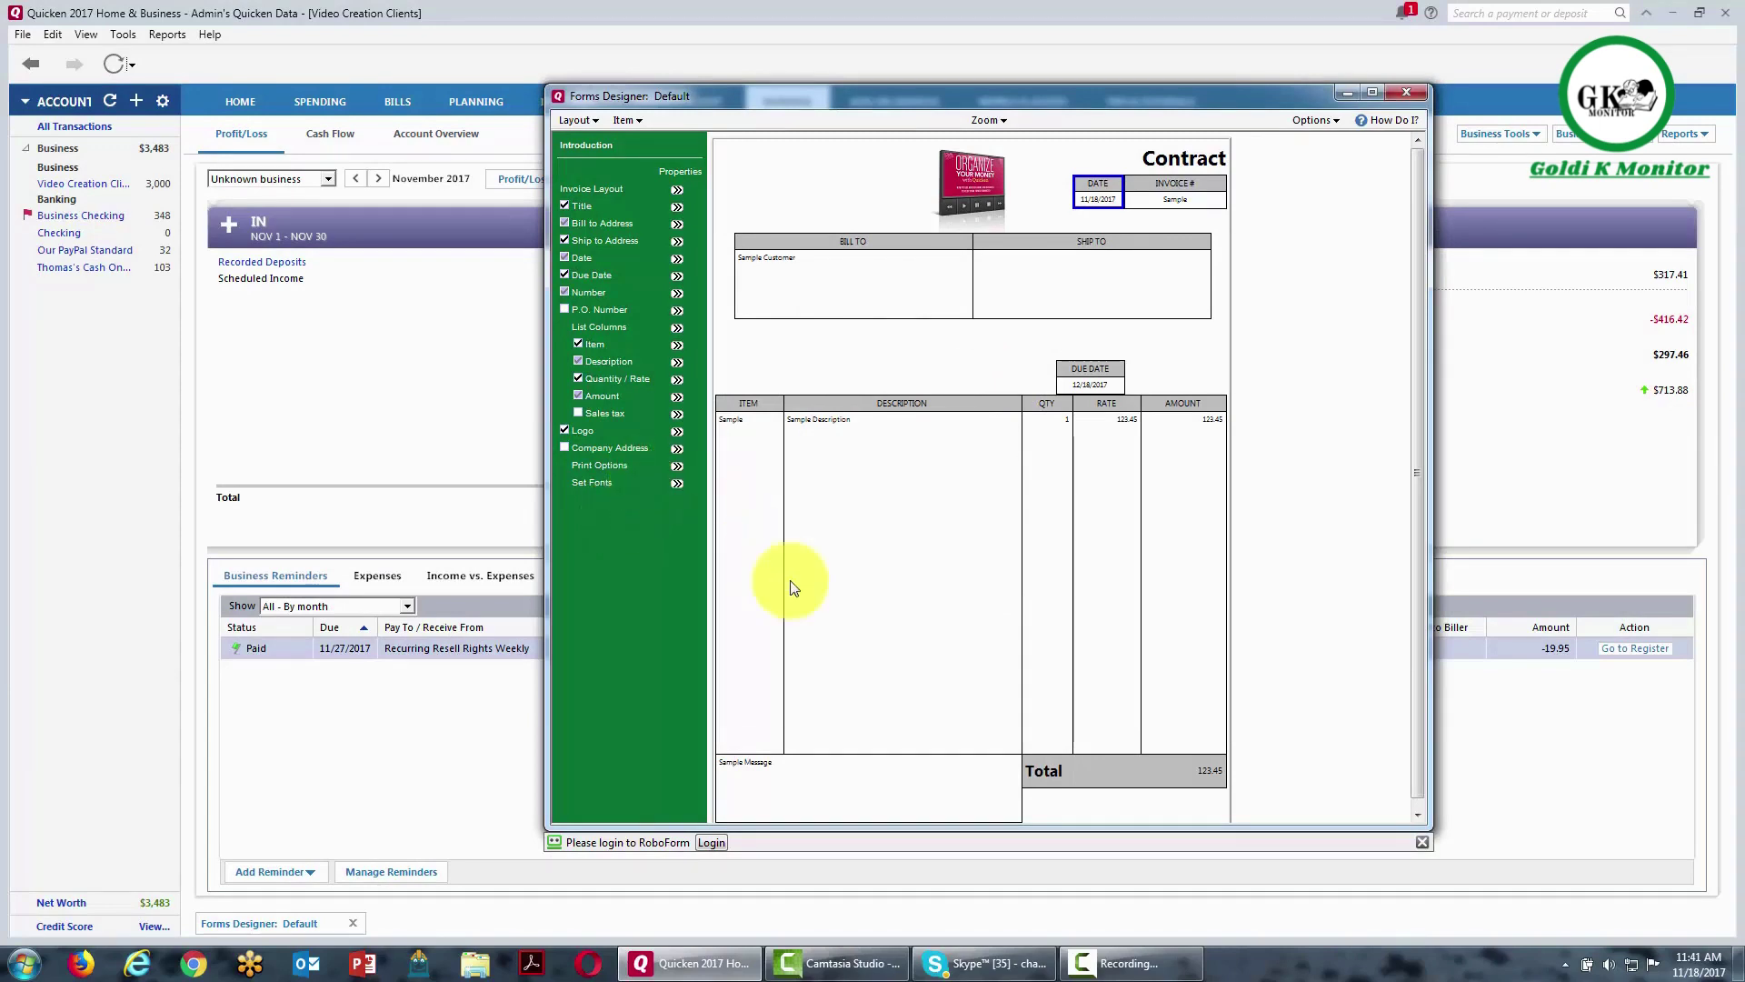
Step: Uncheck Use sales tax in the totals box properties so only the Total line remains
{"action": "left_click", "coordinate": [1077, 772]}
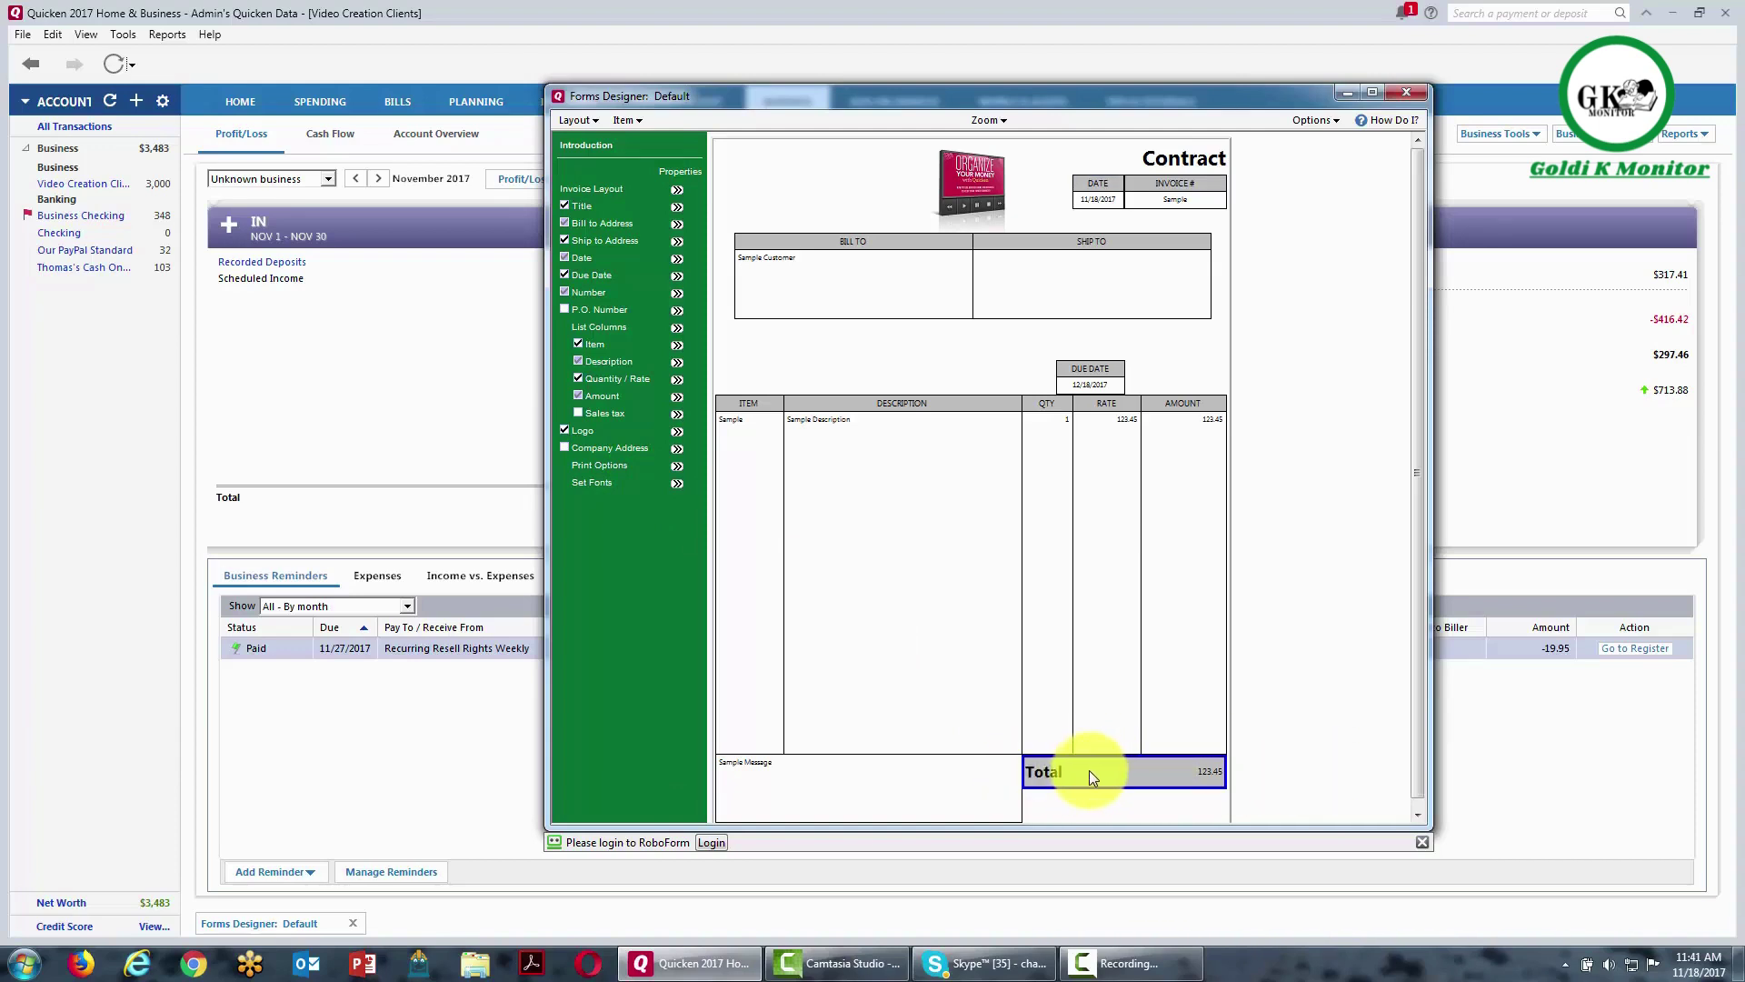
{"action": "left_click", "coordinate": [595, 122]}
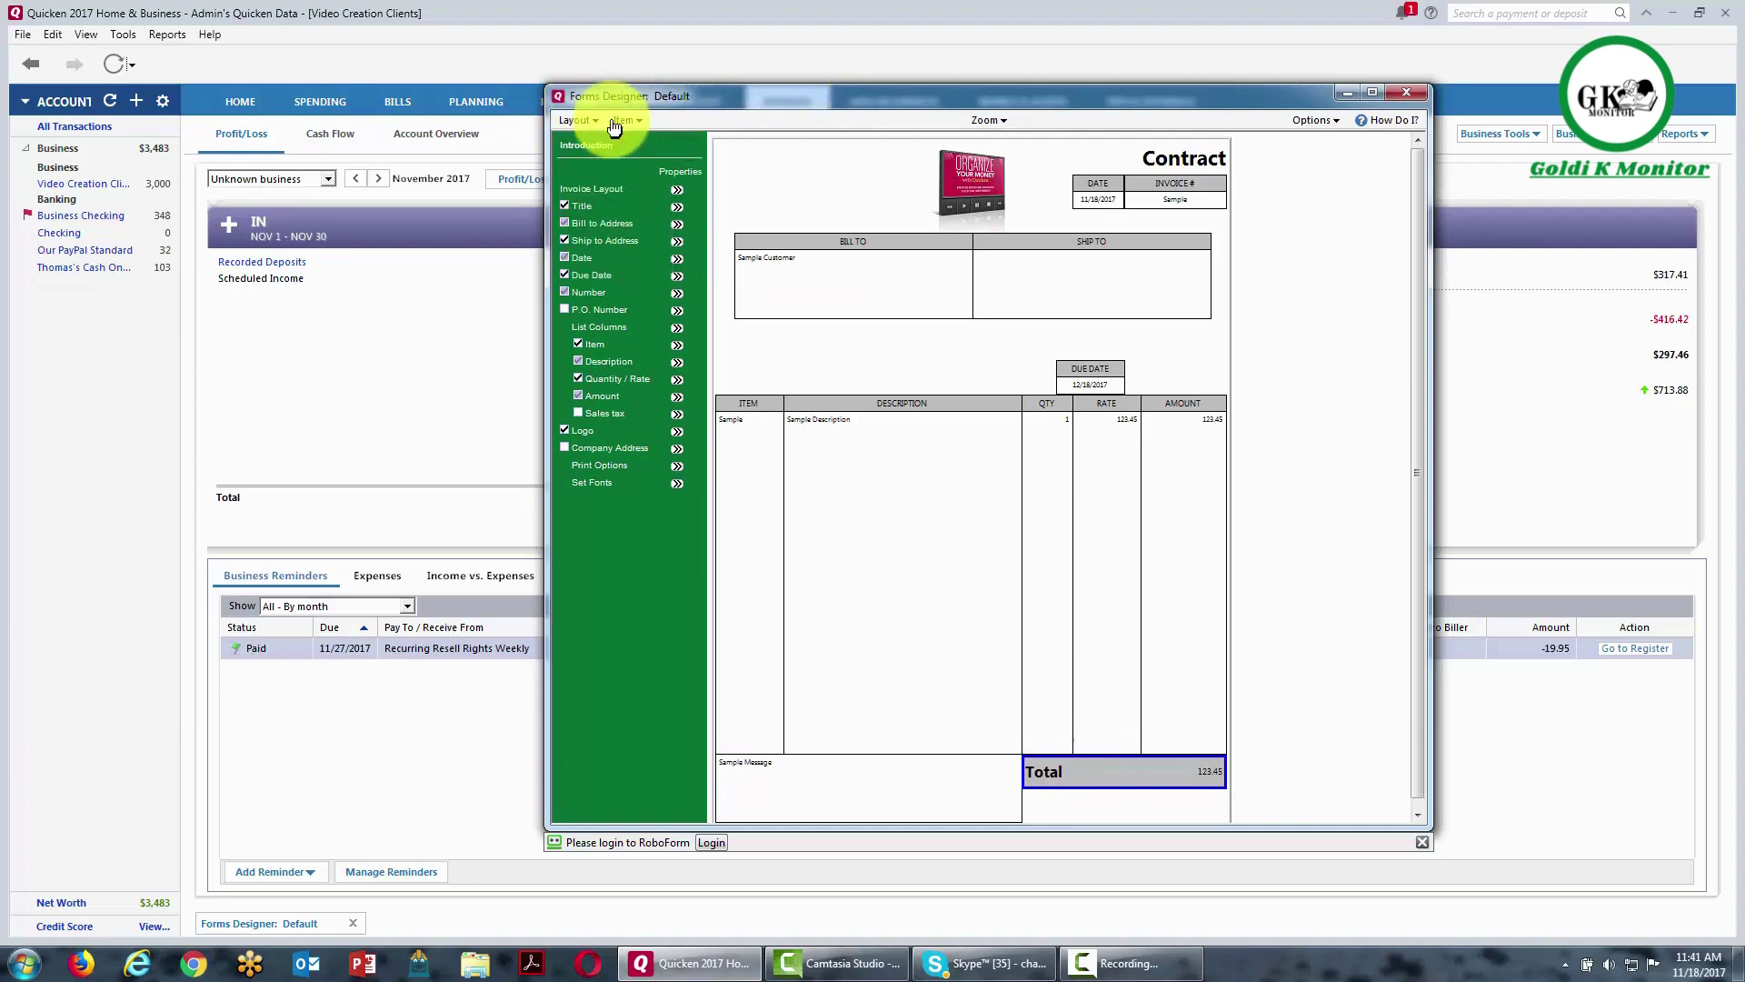
{"action": "left_click", "coordinate": [634, 123]}
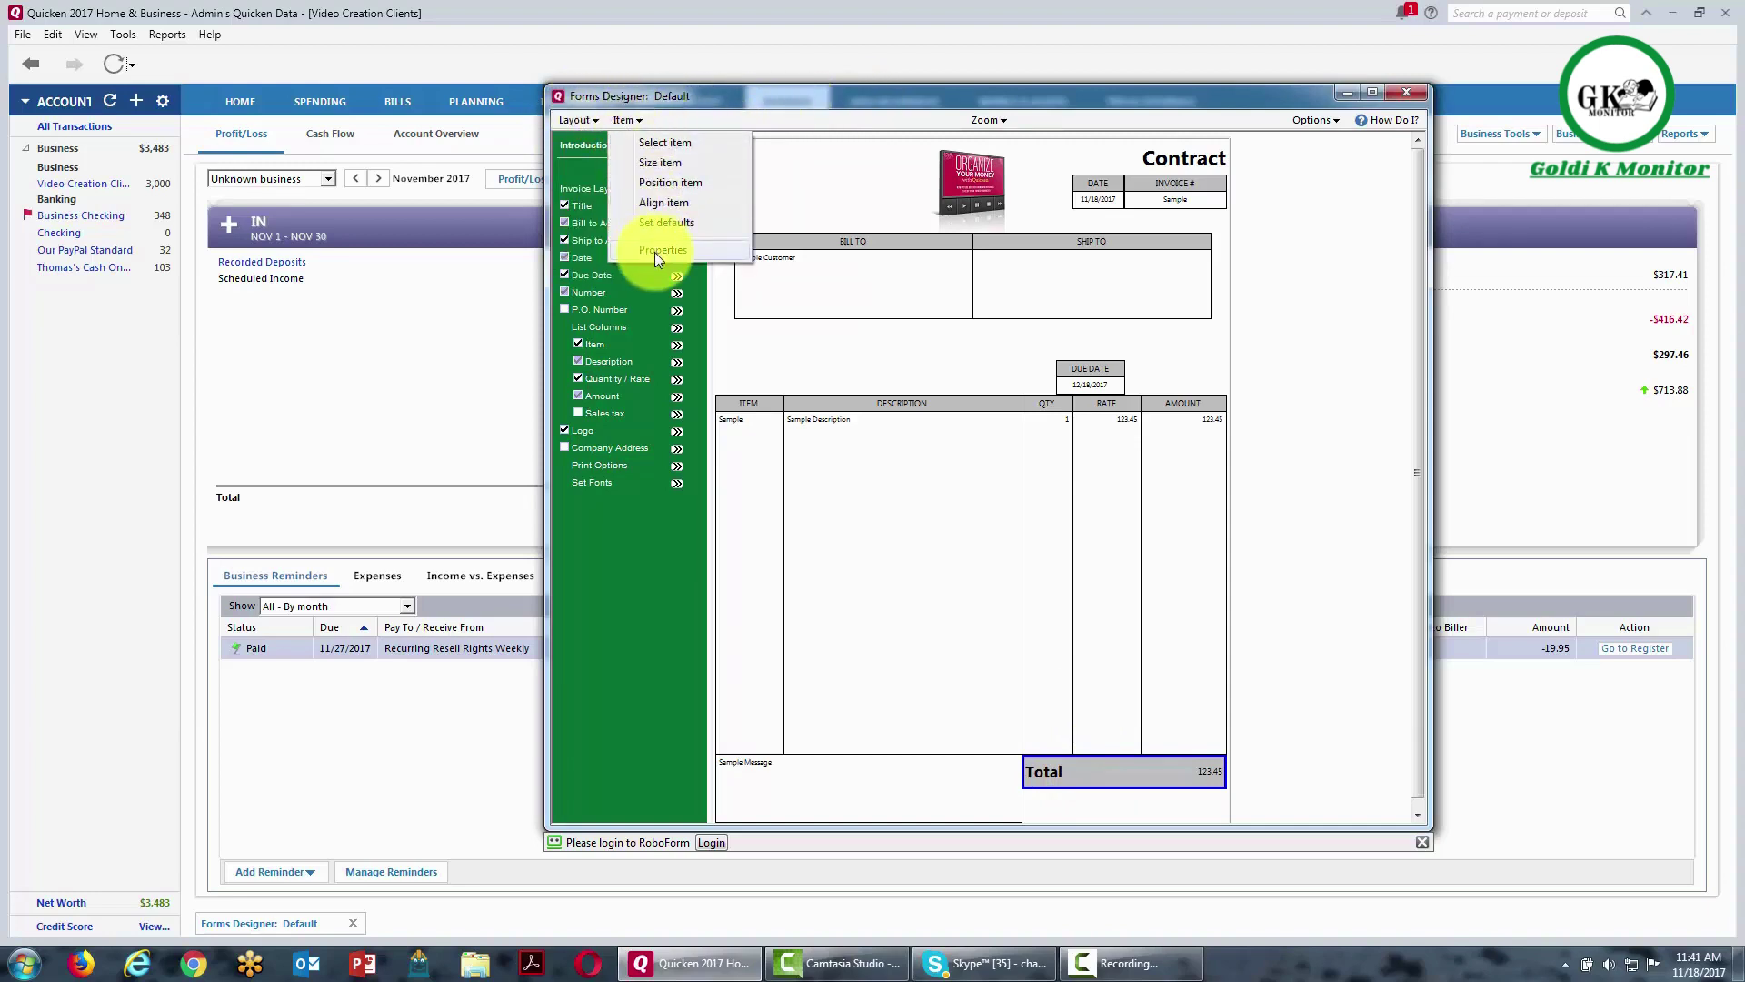
{"action": "left_click", "coordinate": [654, 253]}
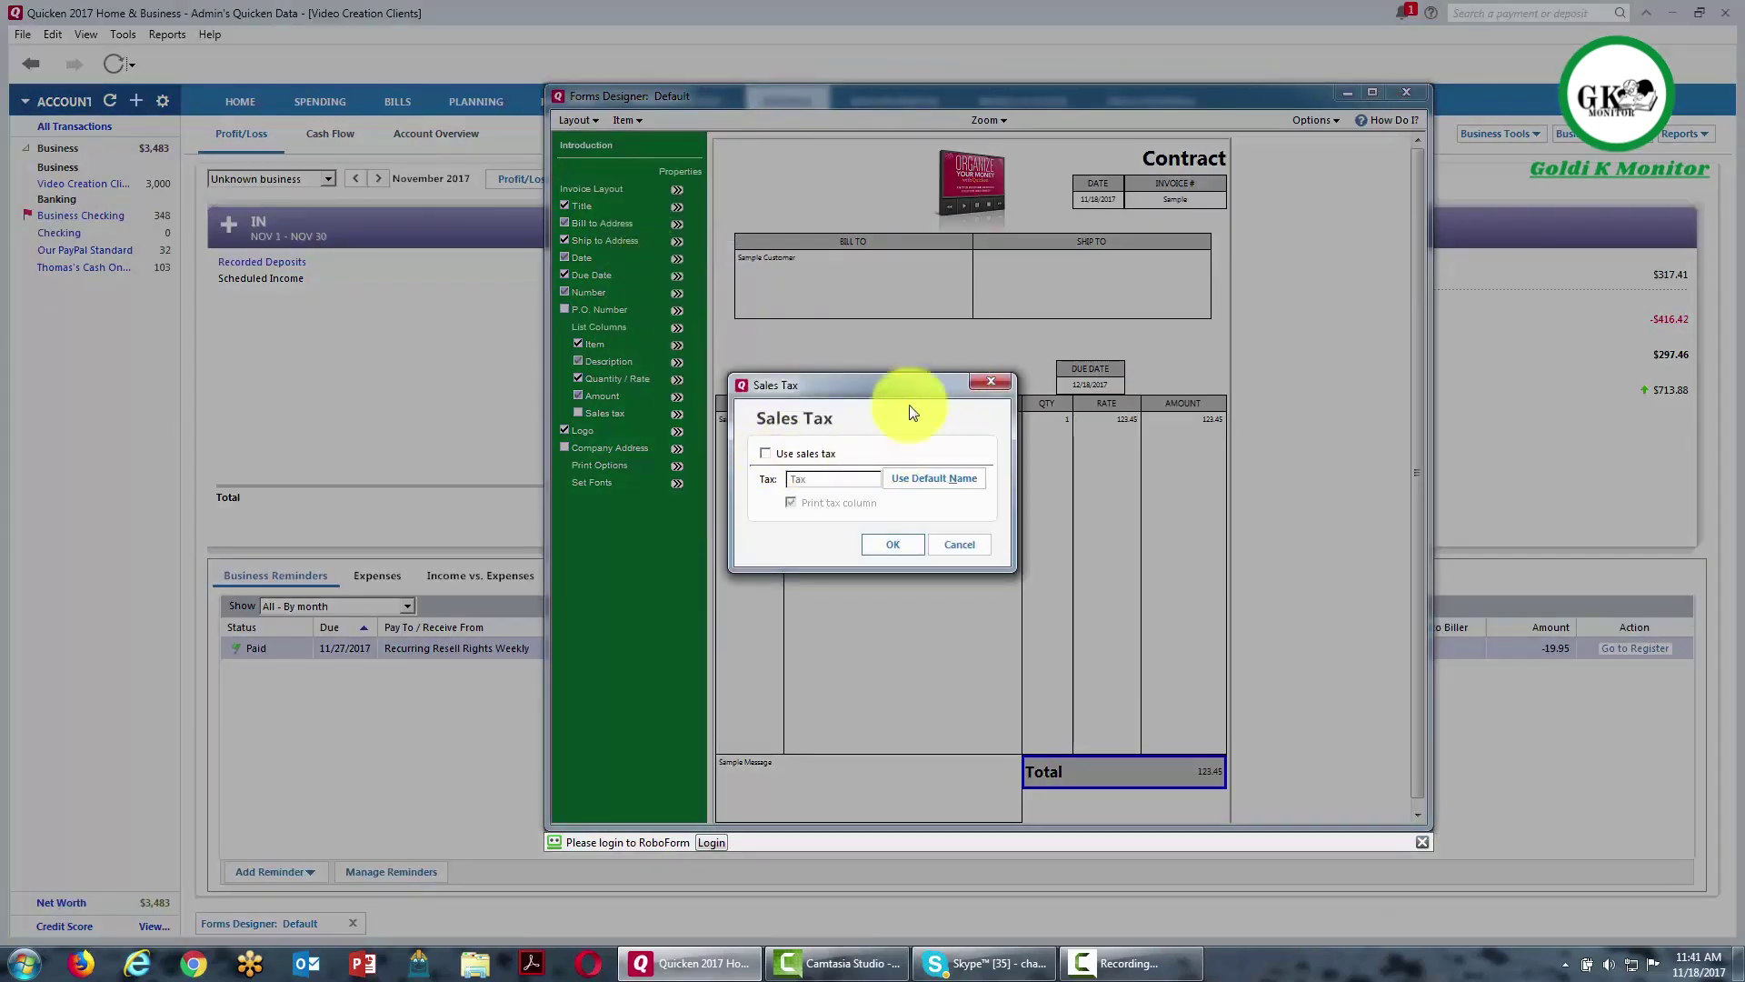
{"action": "left_click", "coordinate": [763, 454]}
{"action": "left_click", "coordinate": [894, 545]}
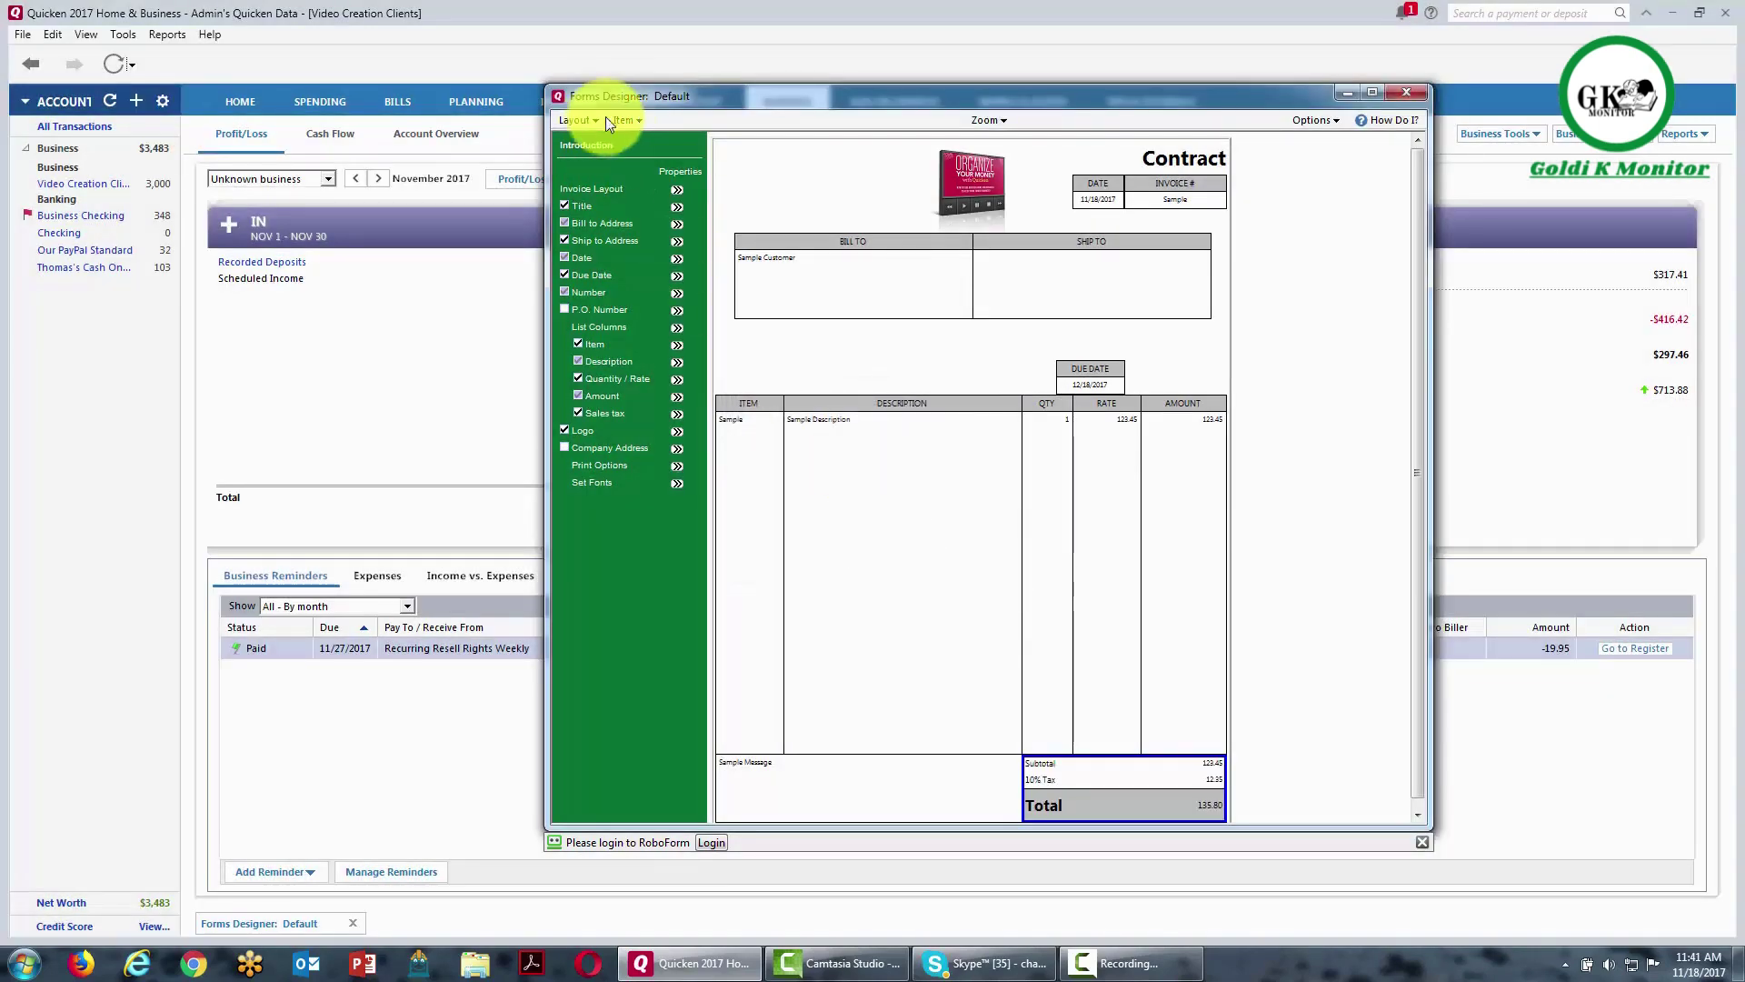
{"action": "left_click", "coordinate": [634, 120]}
{"action": "left_click", "coordinate": [646, 249]}
{"action": "left_click", "coordinate": [765, 452]}
{"action": "left_click", "coordinate": [878, 545]}
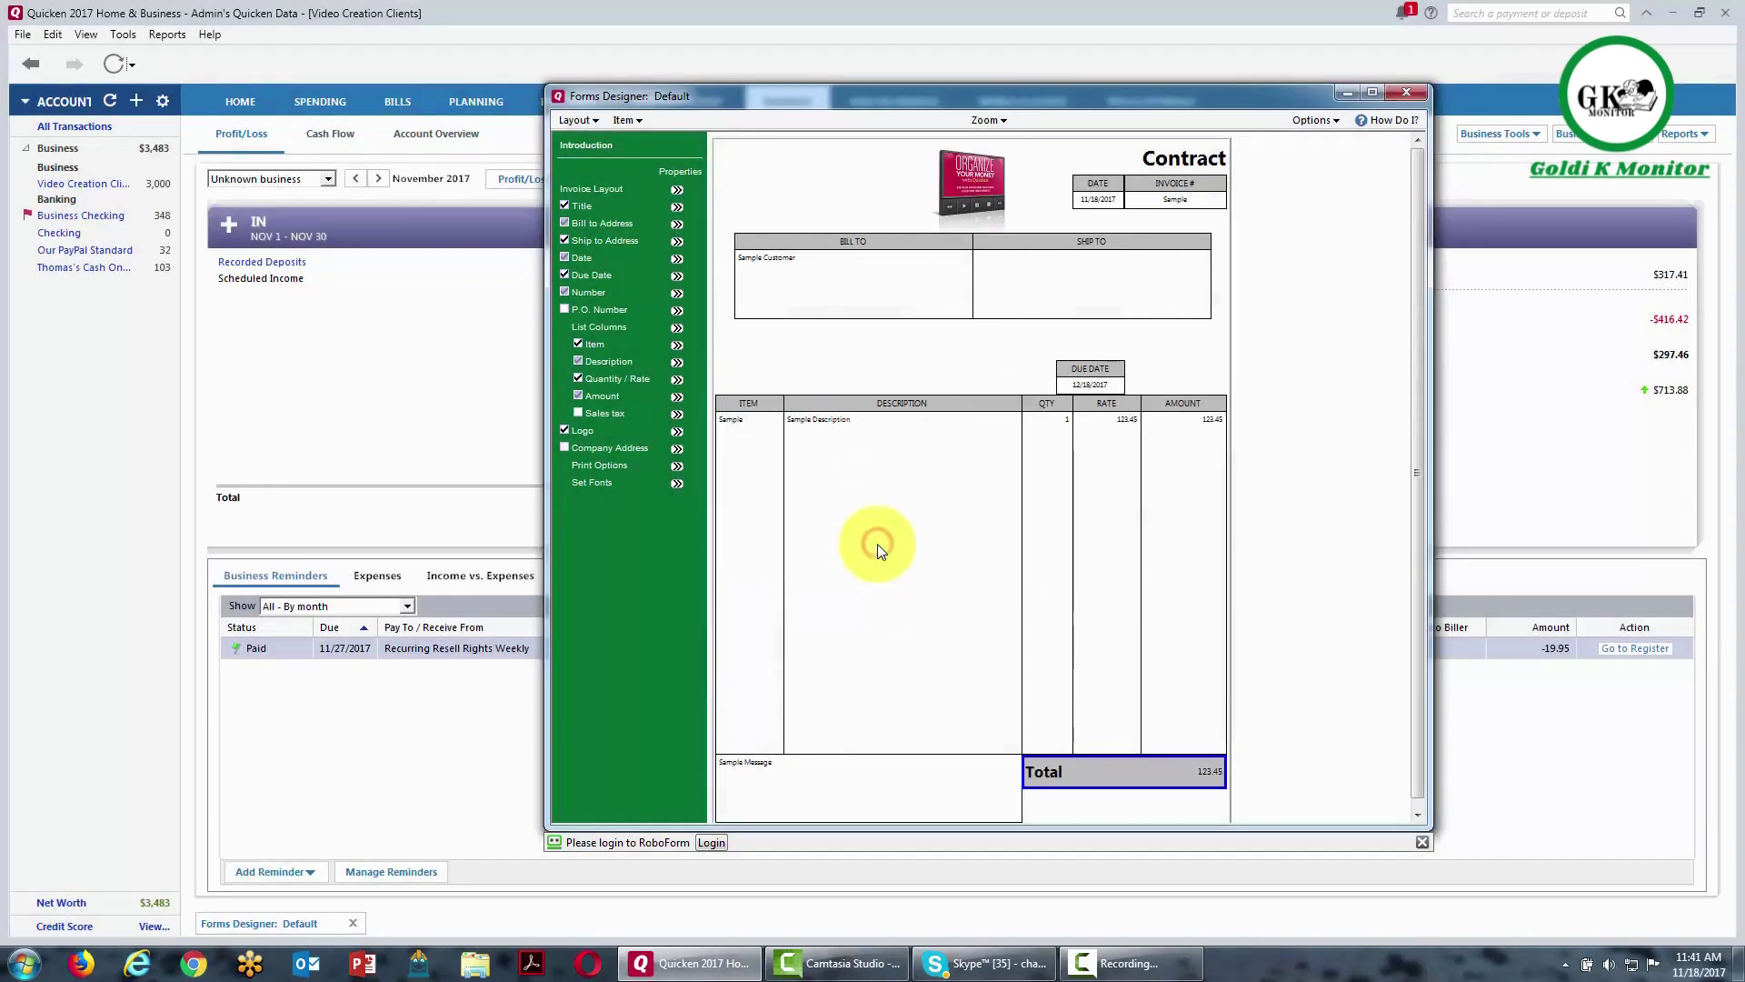
{"action": "left_click", "coordinate": [1038, 406]}
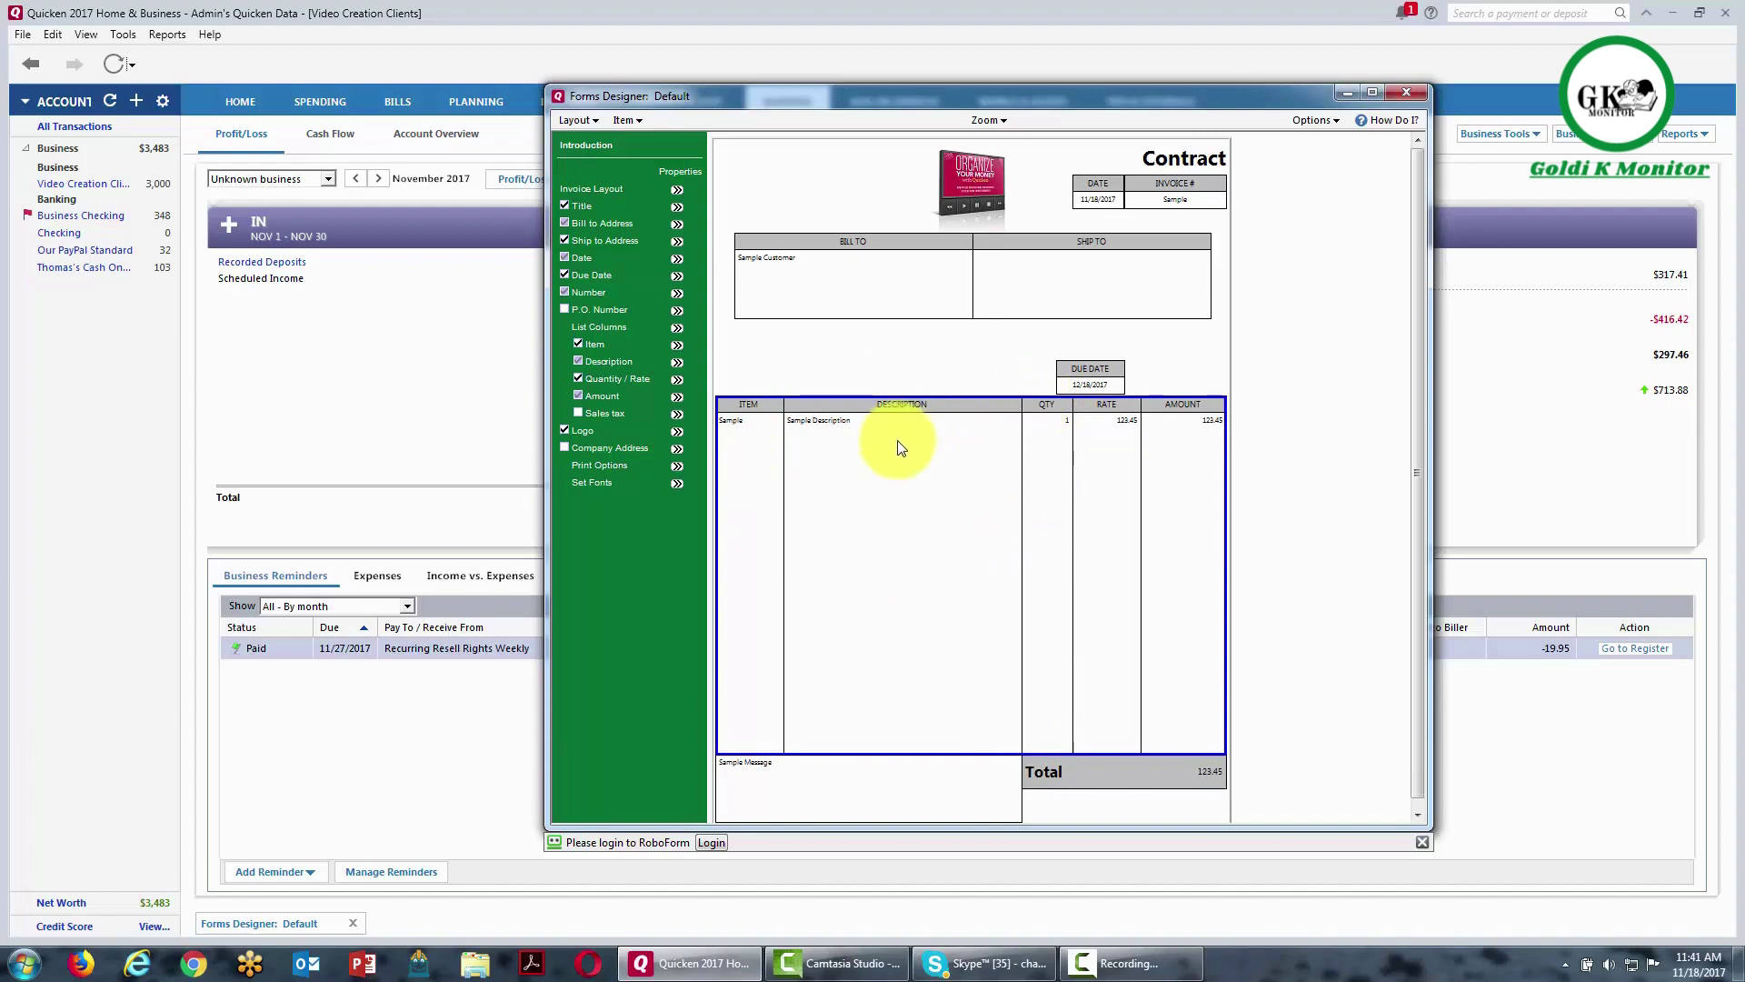
{"action": "left_click", "coordinate": [648, 120]}
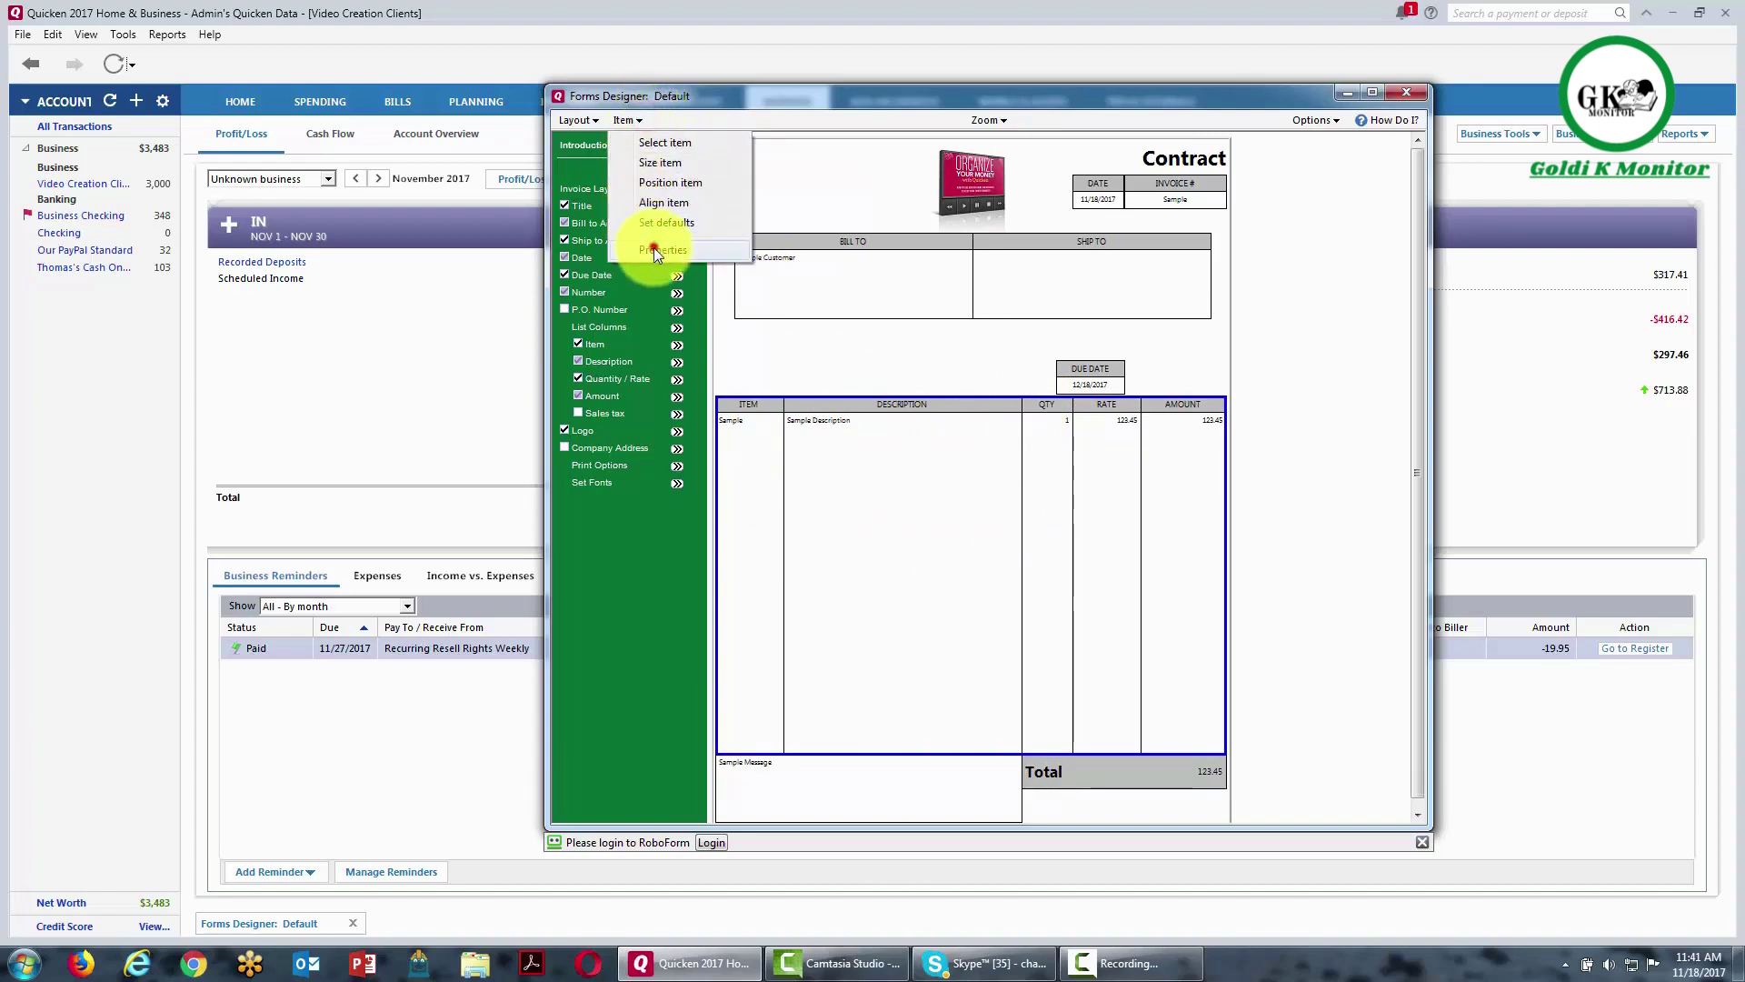
Step: Uncheck Quantity / Rate in the item table's column properties, leaving Item, Description and Amount
{"action": "left_click", "coordinate": [653, 247]}
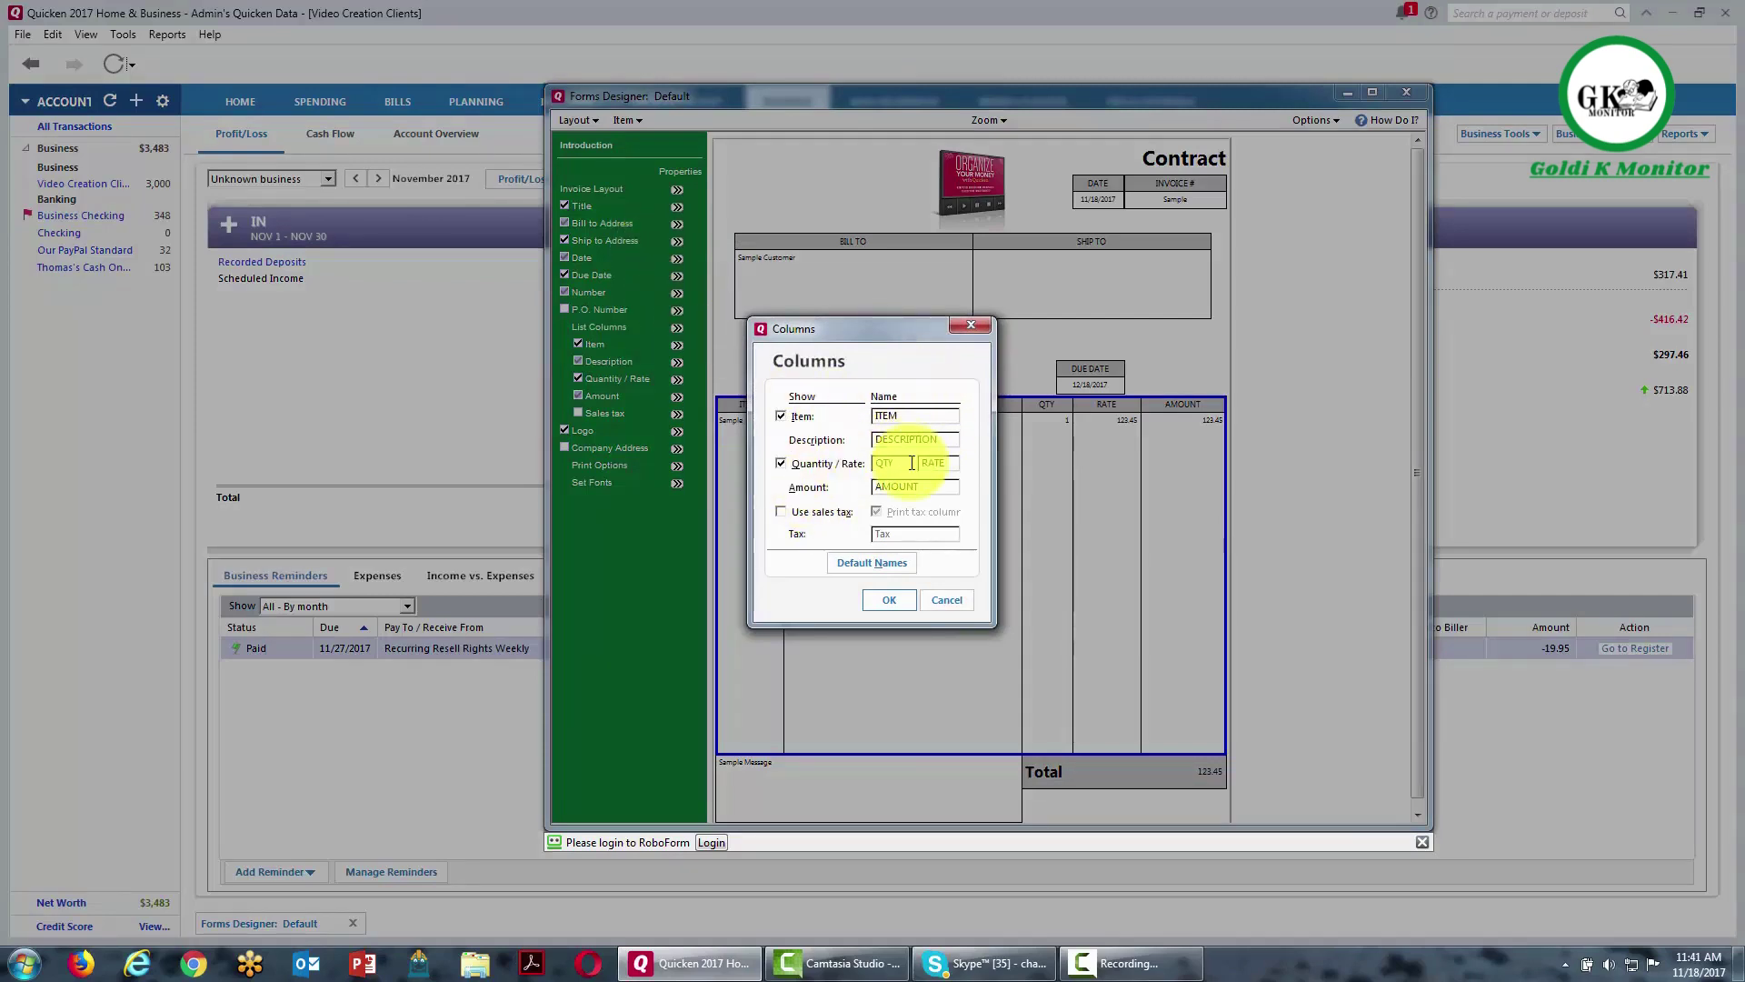
{"action": "left_click", "coordinate": [781, 465]}
{"action": "left_click", "coordinate": [781, 464]}
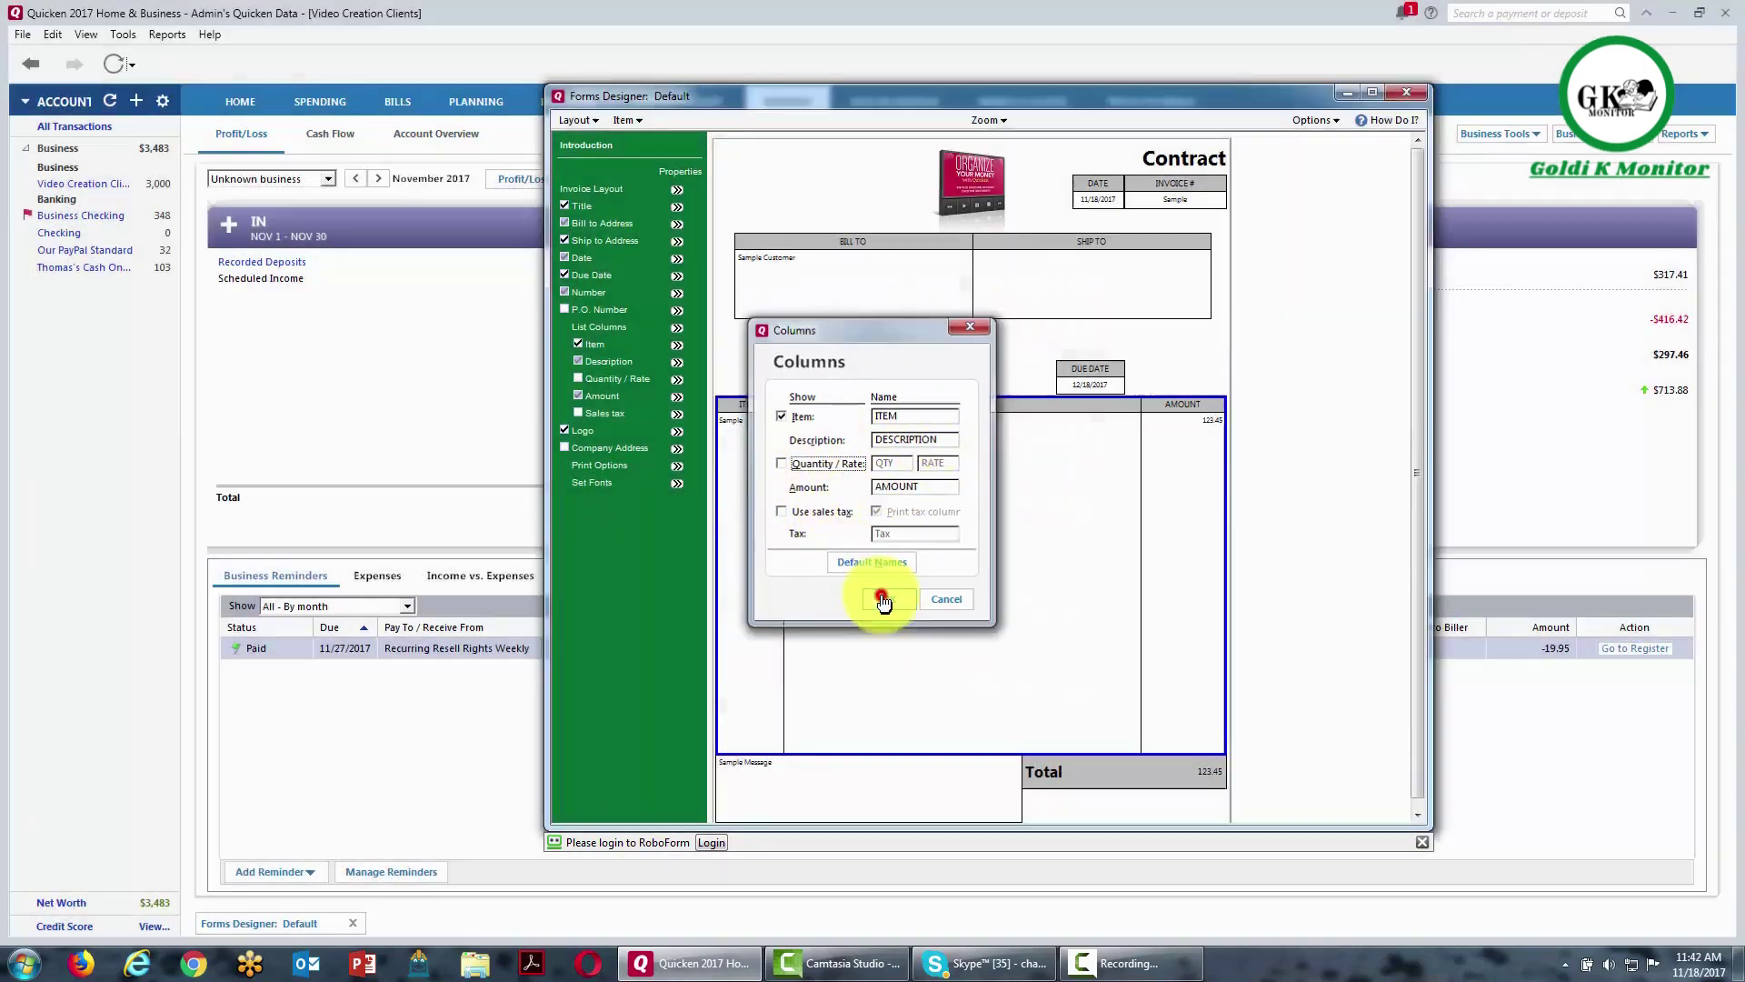
{"action": "left_click", "coordinate": [884, 600]}
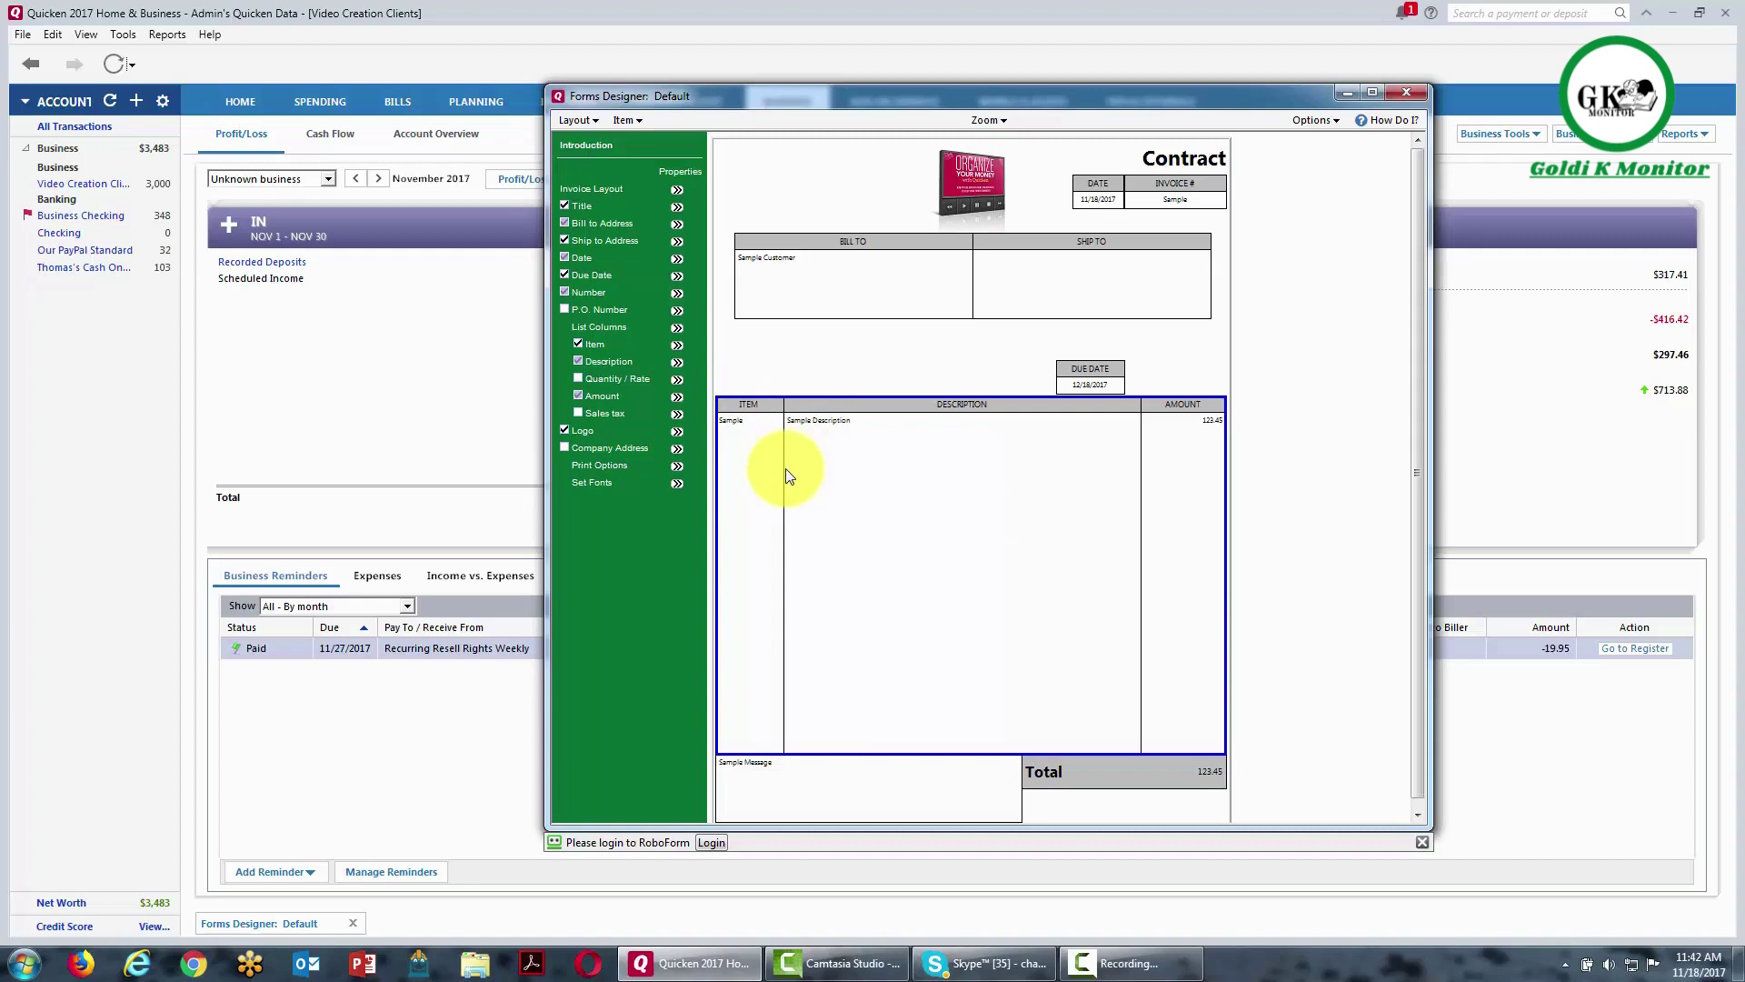
Step: Remove the Ship To address box and turn off Print Company Logo
{"action": "left_click", "coordinate": [563, 240]}
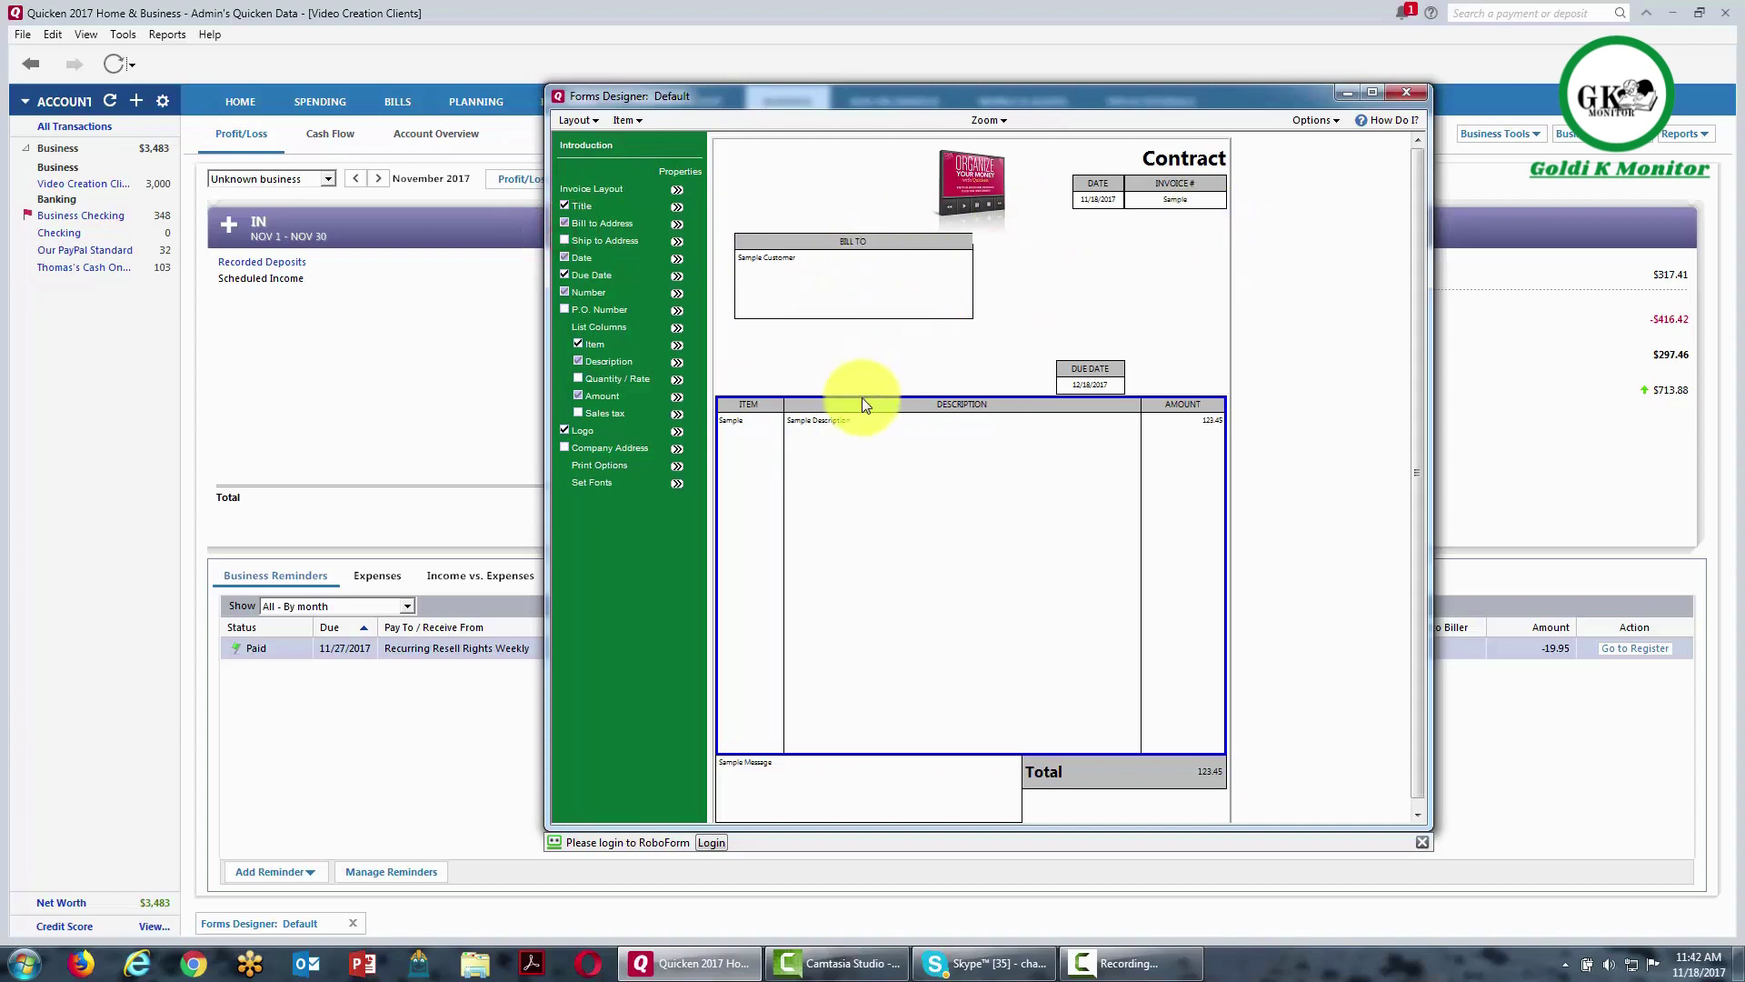
{"action": "key", "text": "Tab"}
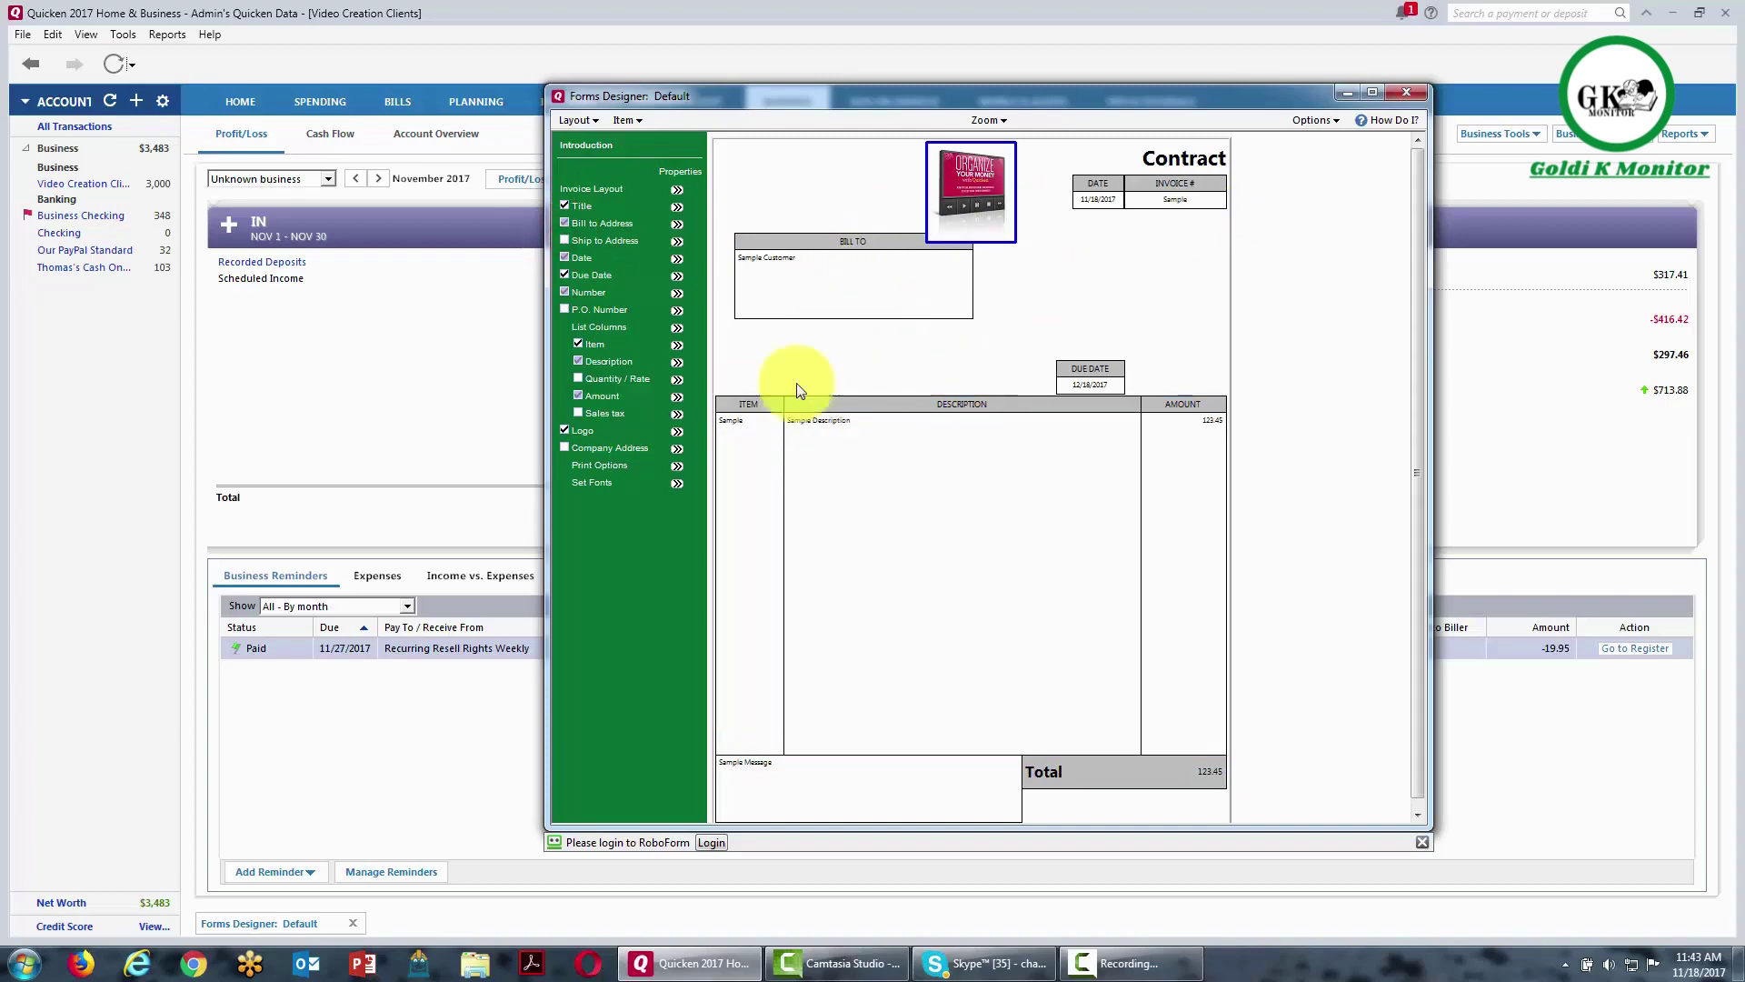
{"action": "left_click", "coordinate": [637, 120]}
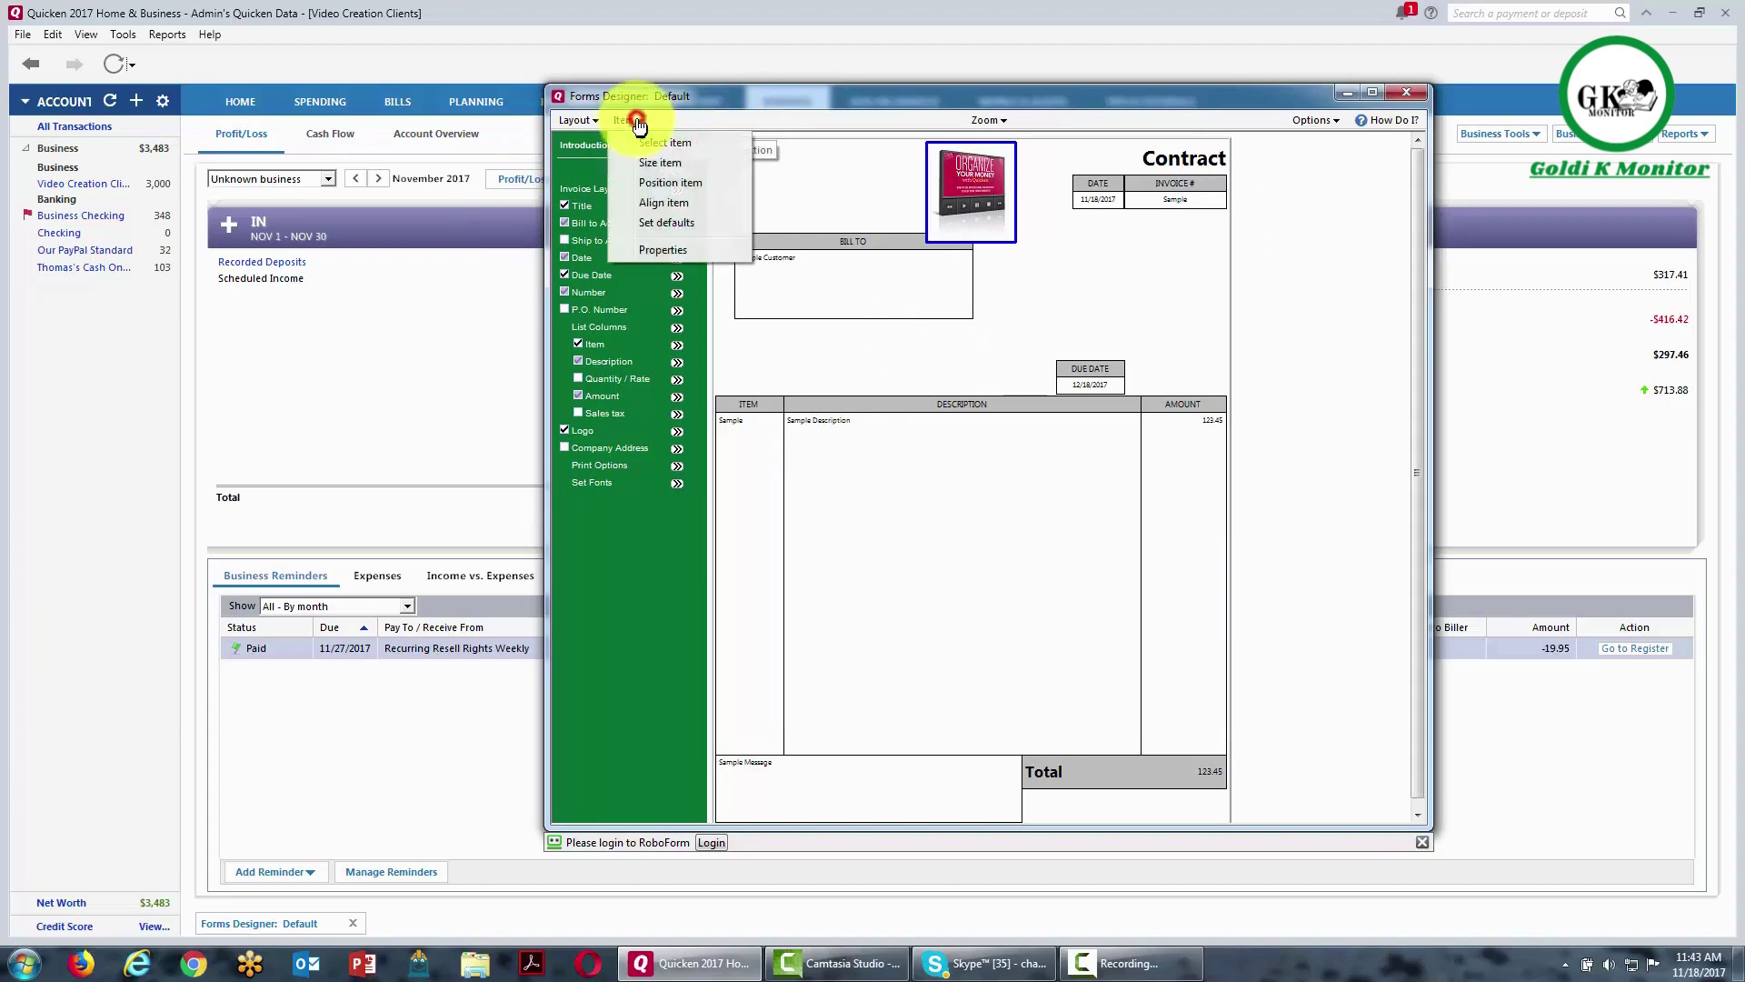
{"action": "left_click", "coordinate": [654, 249]}
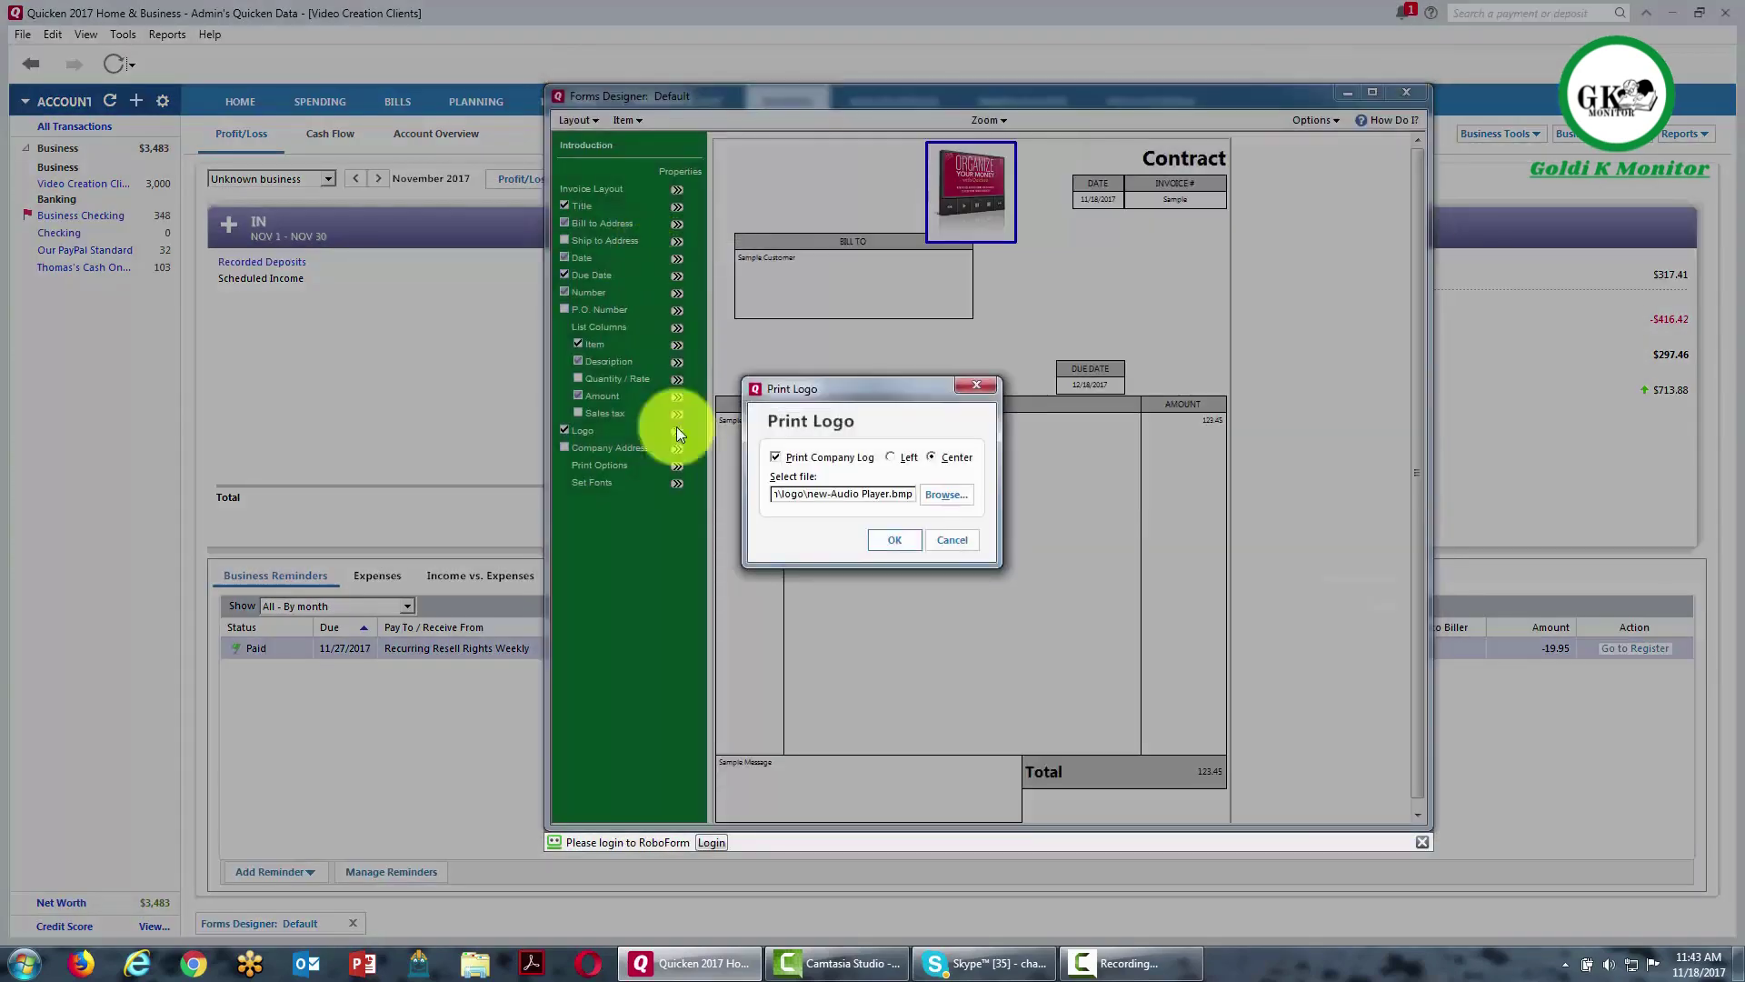
{"action": "left_click", "coordinate": [897, 459]}
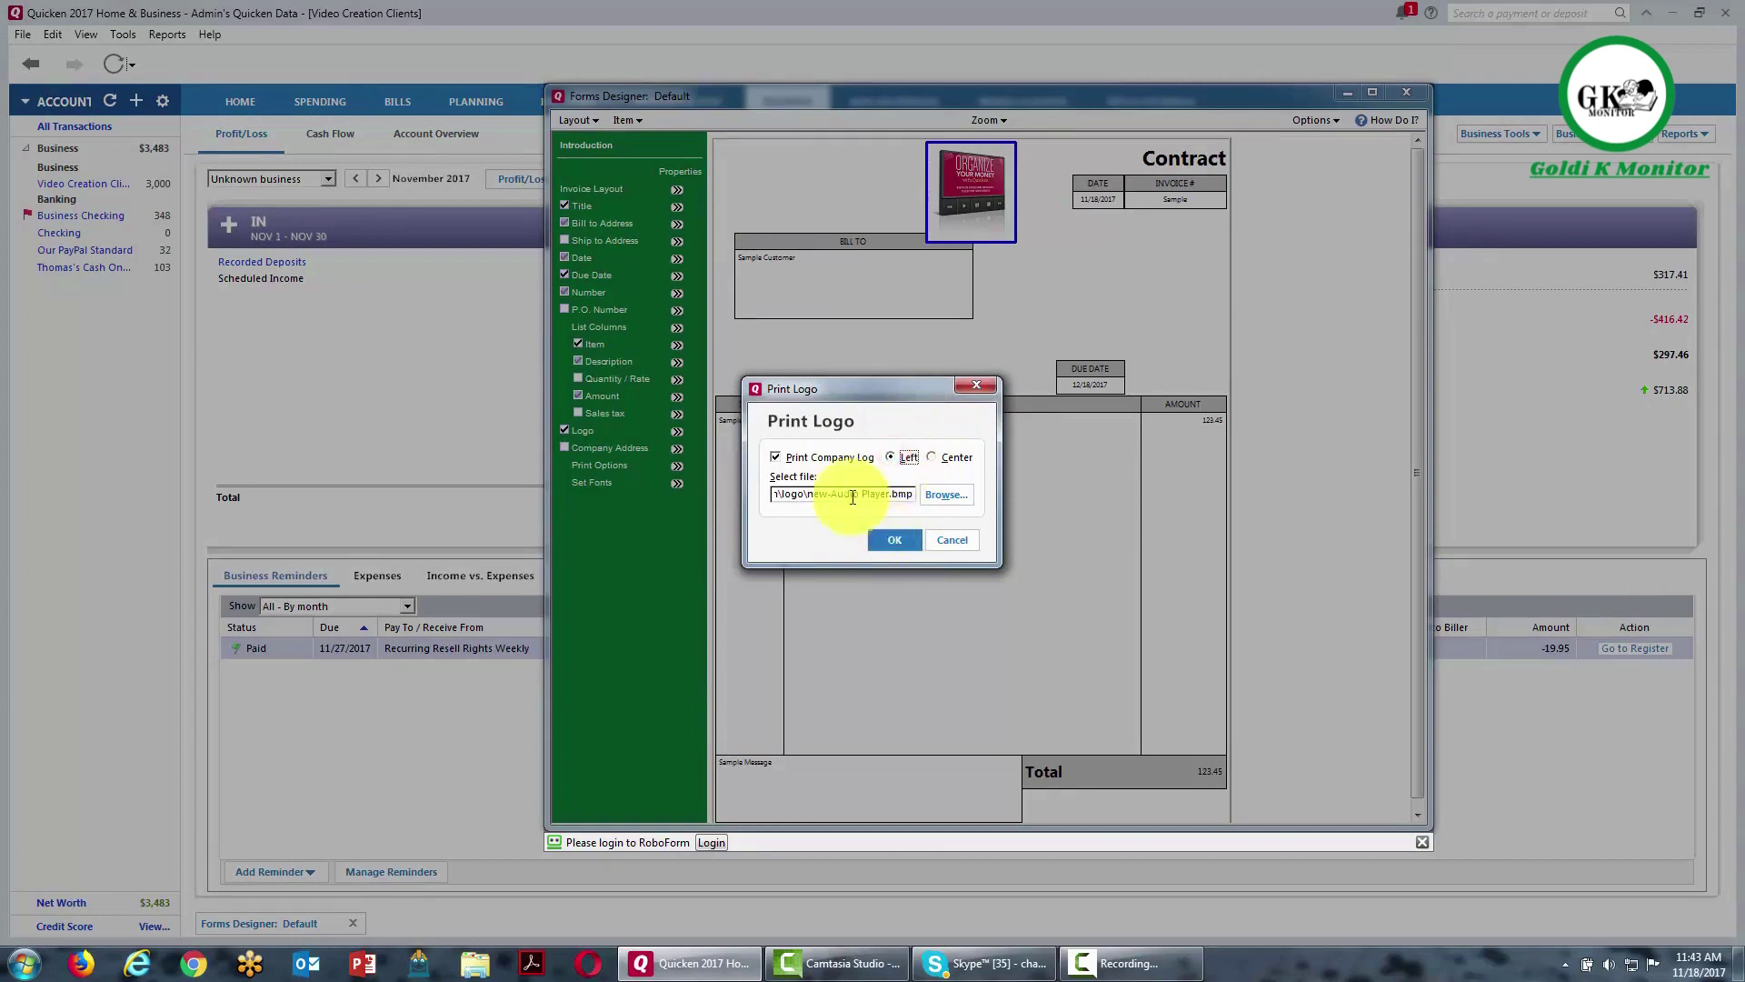
{"action": "left_click", "coordinate": [776, 457]}
{"action": "left_click", "coordinate": [891, 542]}
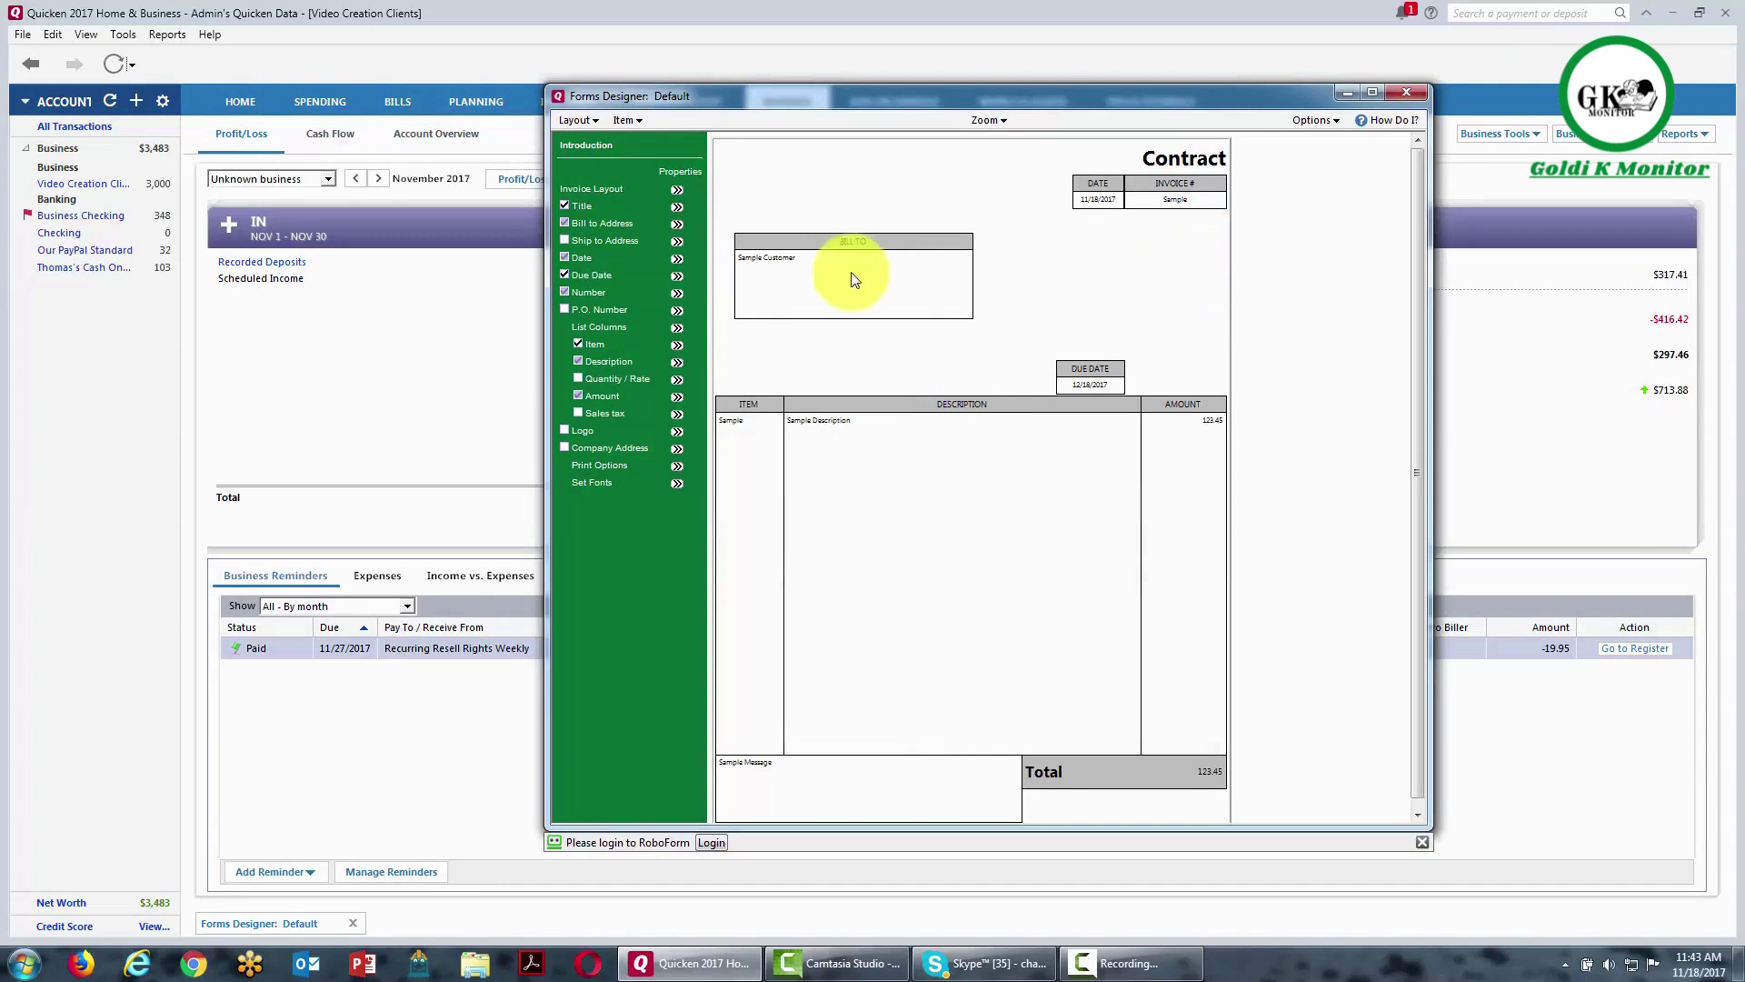
Step: Add a new Invoice-type layout called 'writing invoice' with Landscape orientation
{"action": "left_click", "coordinate": [582, 120]}
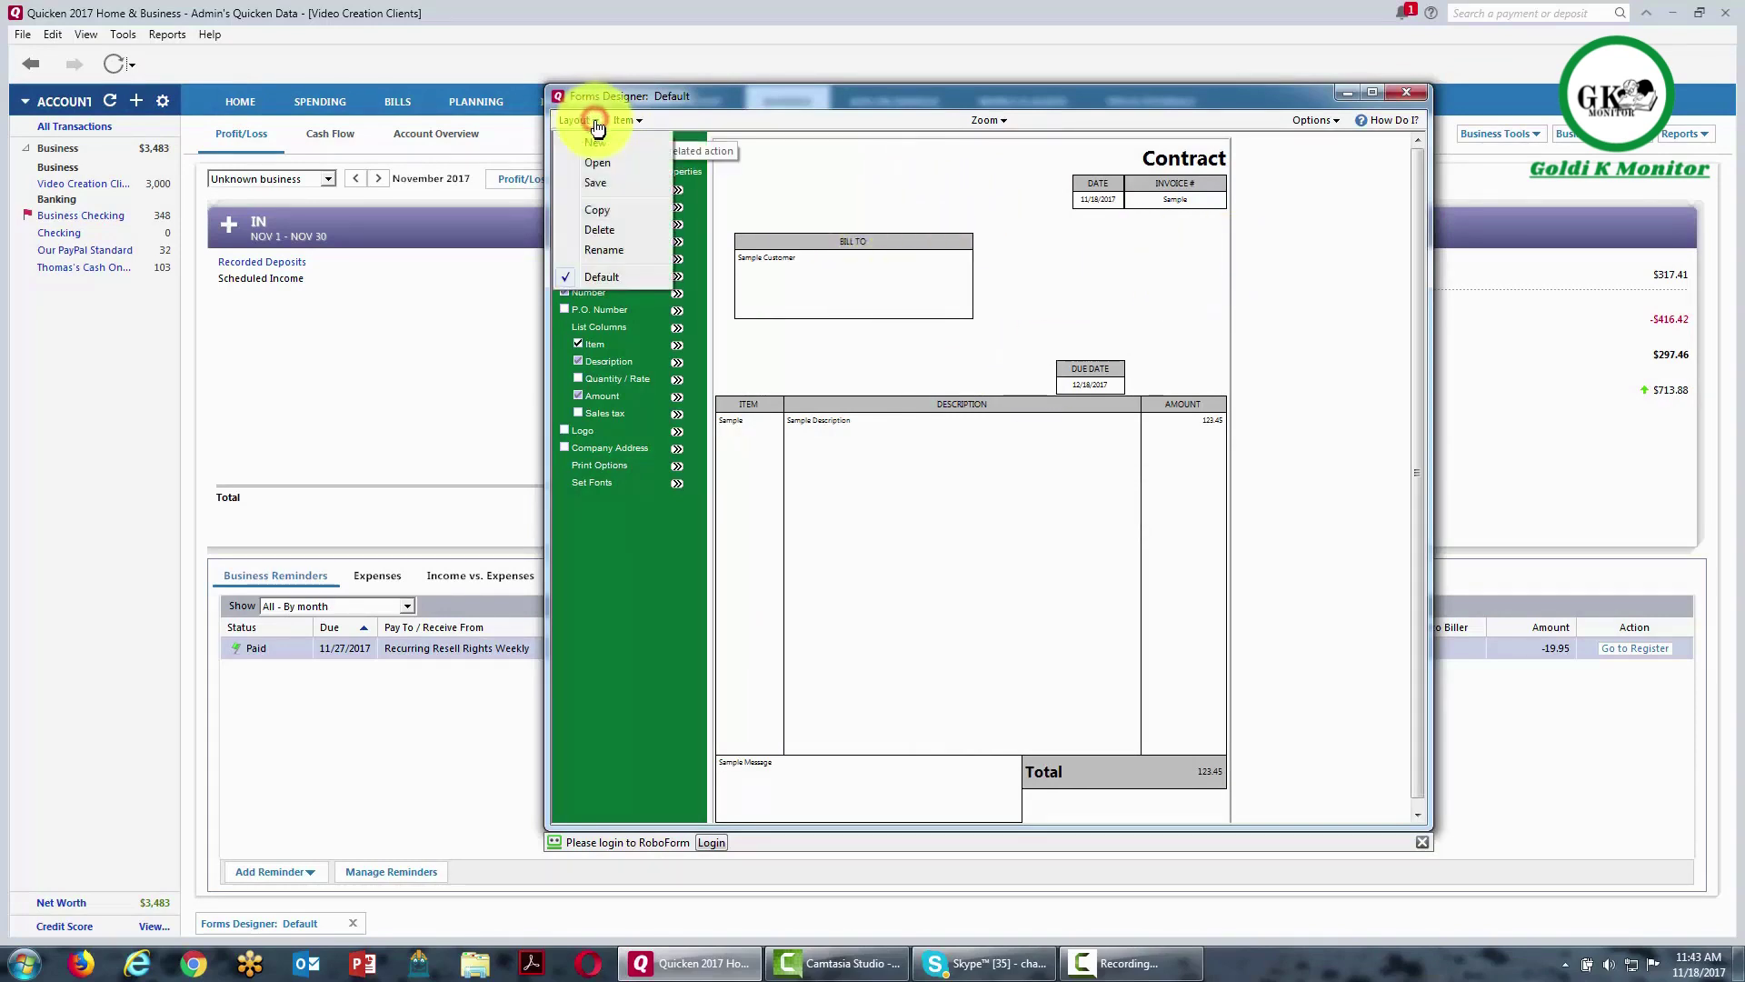
{"action": "left_click", "coordinate": [593, 182]}
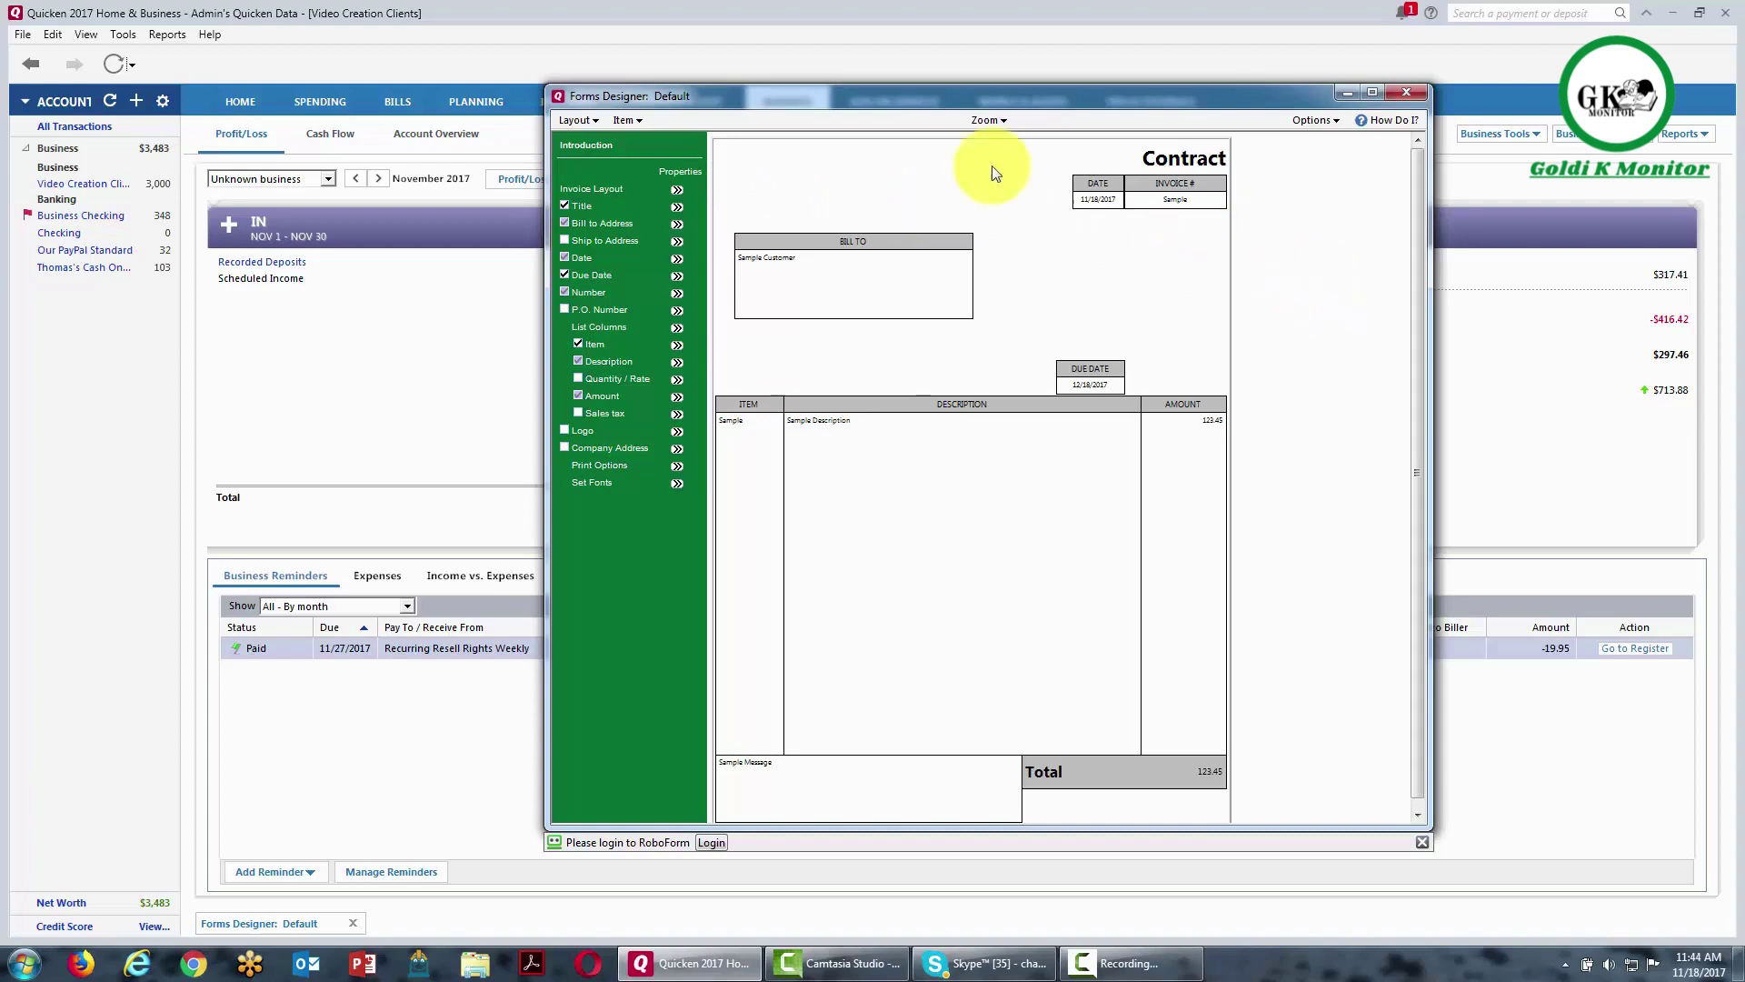
{"action": "left_click", "coordinate": [593, 121]}
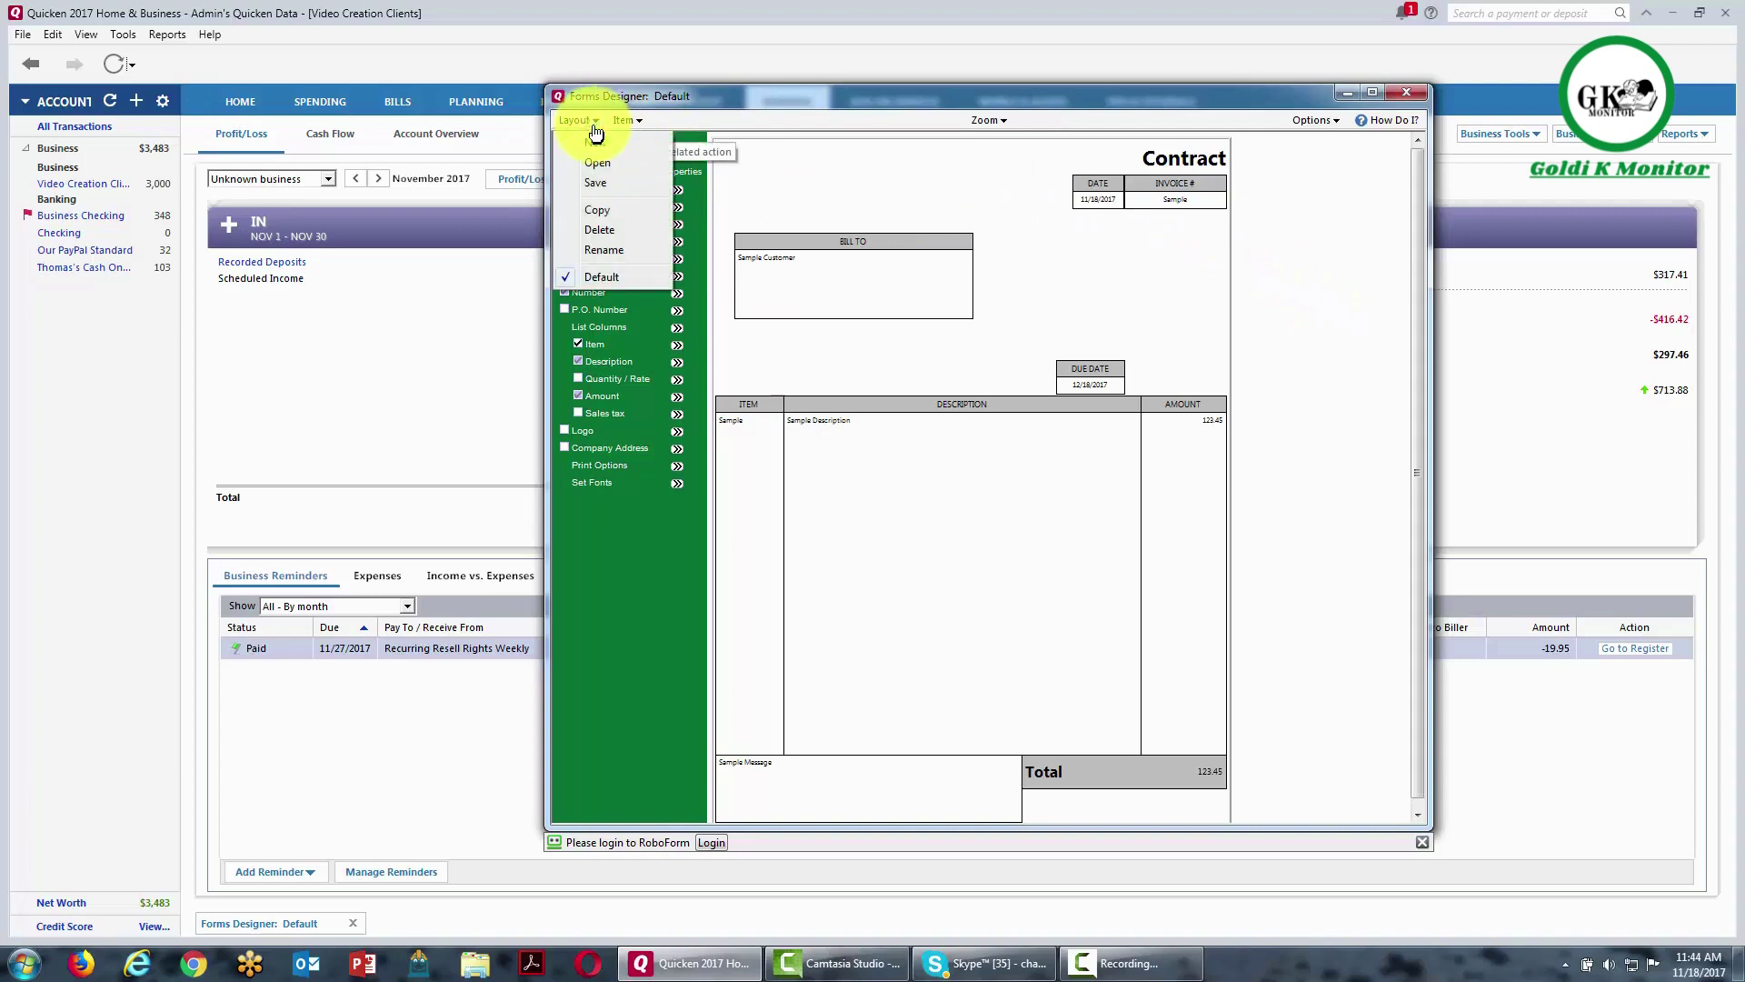
{"action": "left_click", "coordinate": [593, 145]}
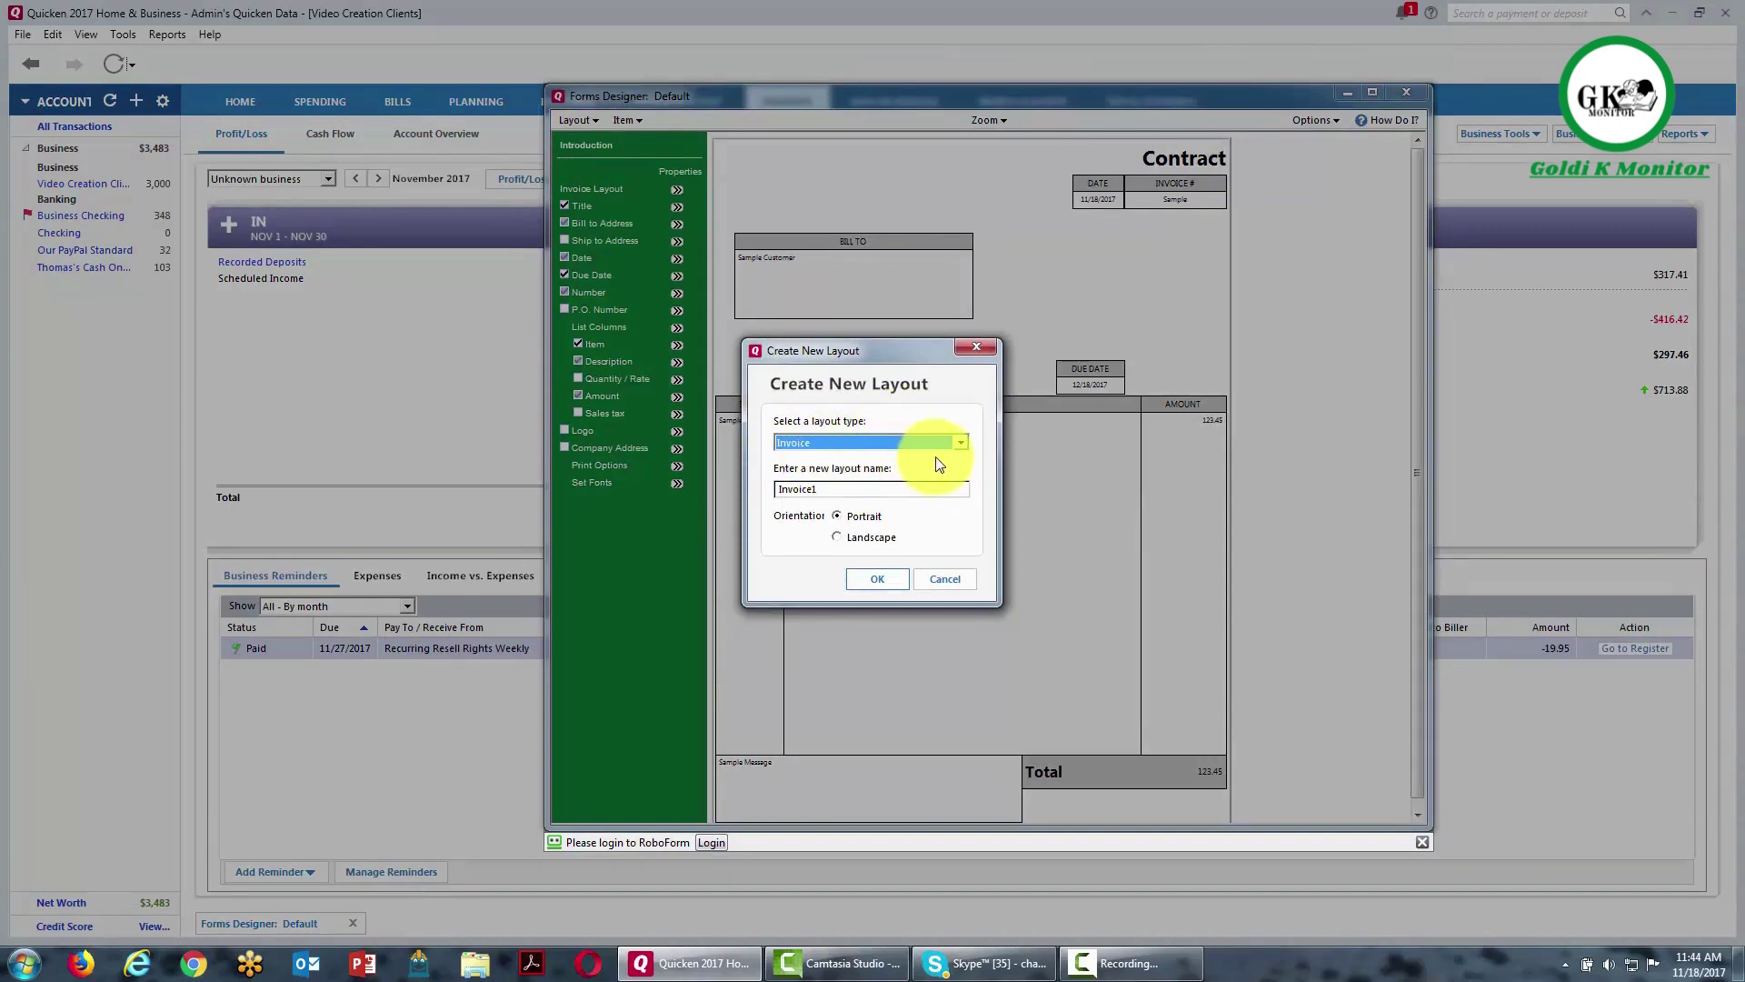
{"action": "left_click", "coordinate": [959, 444]}
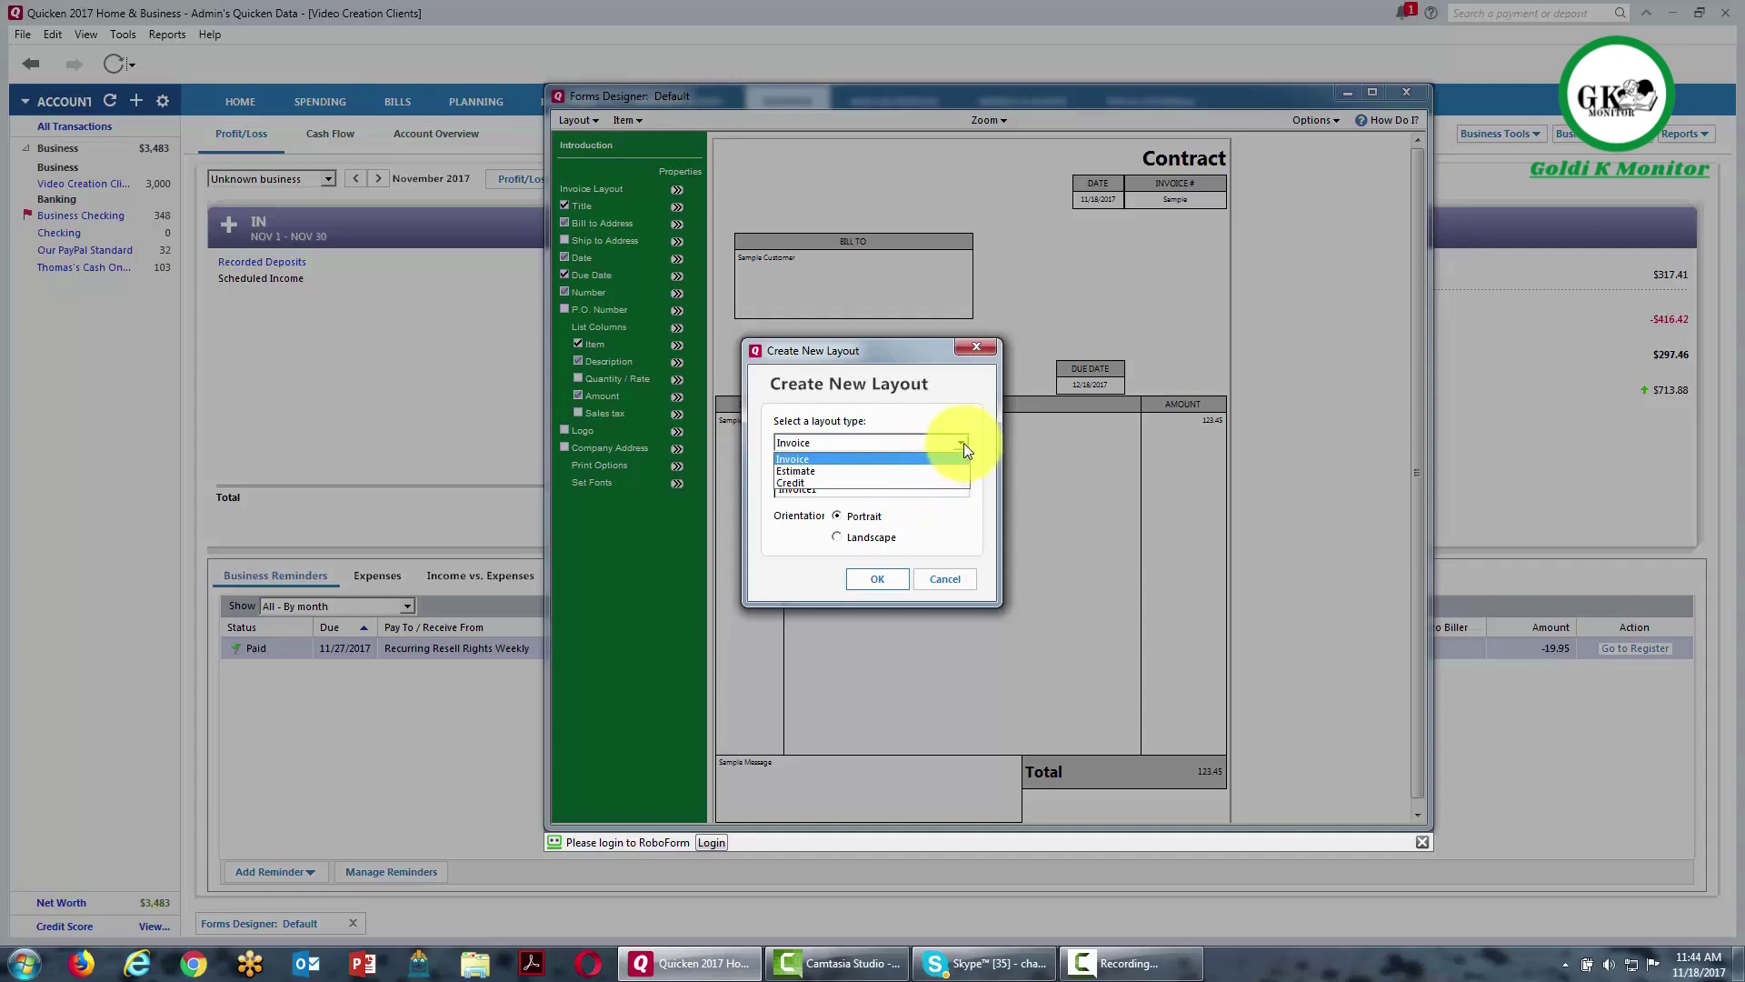
{"action": "left_click", "coordinate": [963, 444]}
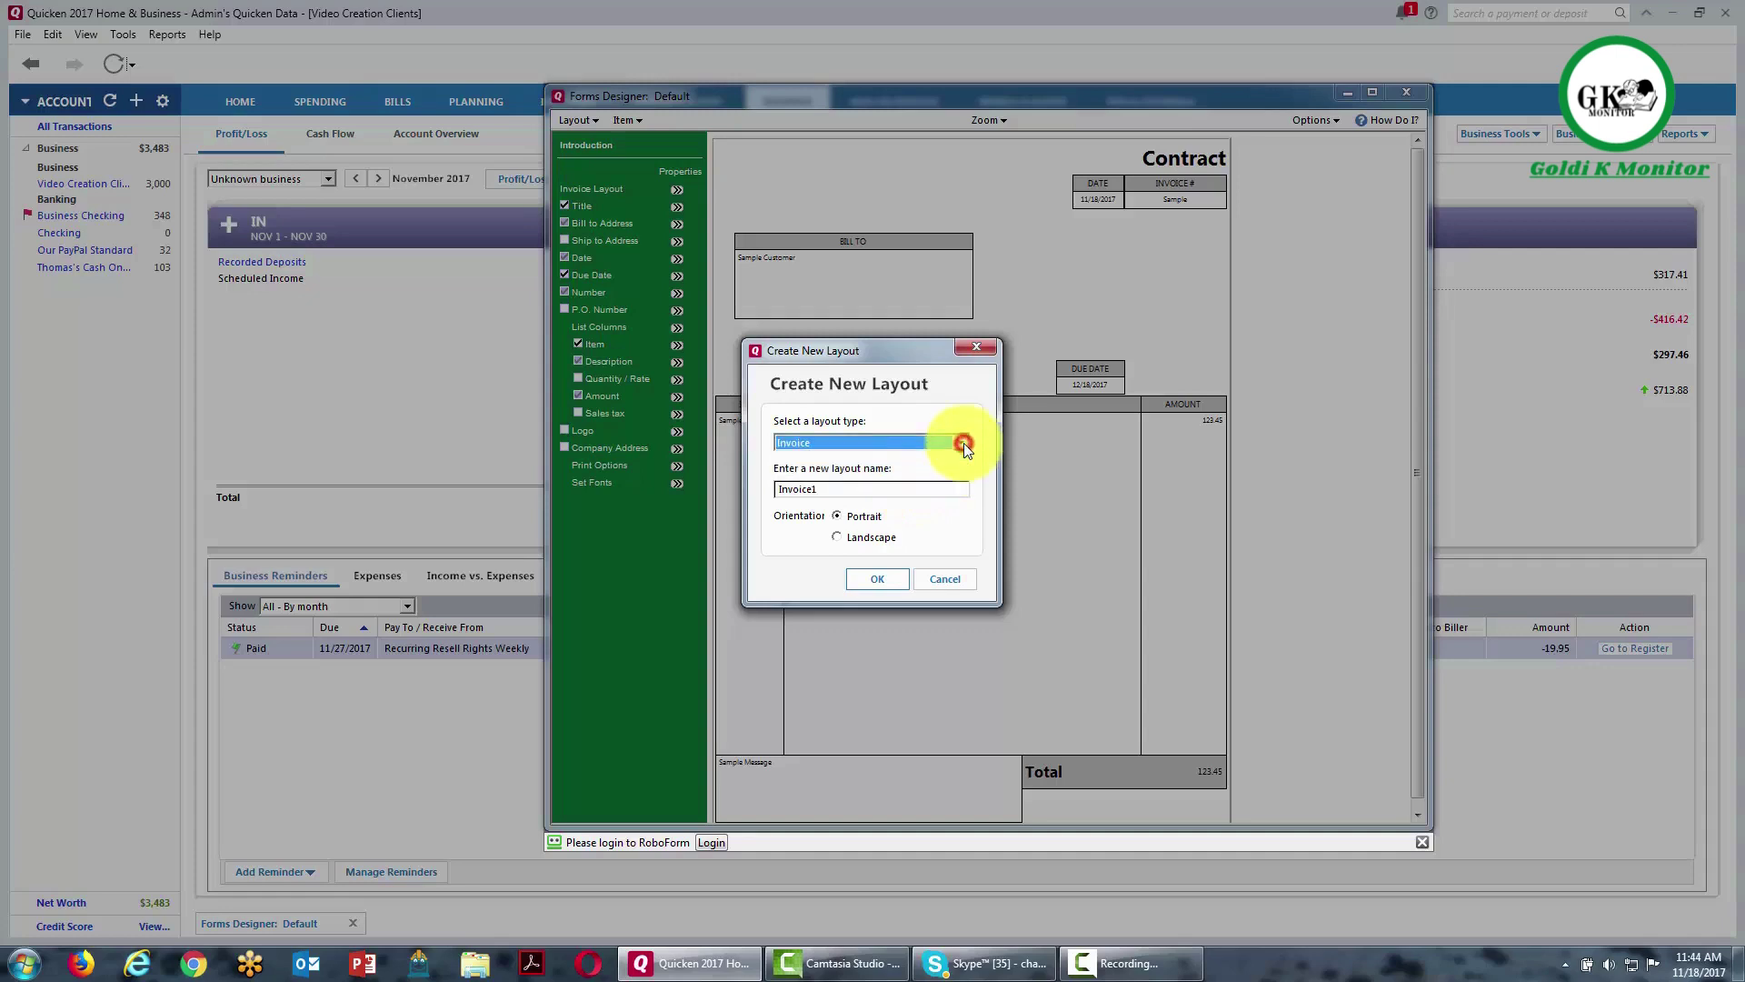
{"action": "double_click", "coordinate": [845, 491]}
{"action": "type", "text": "writing invoice"}
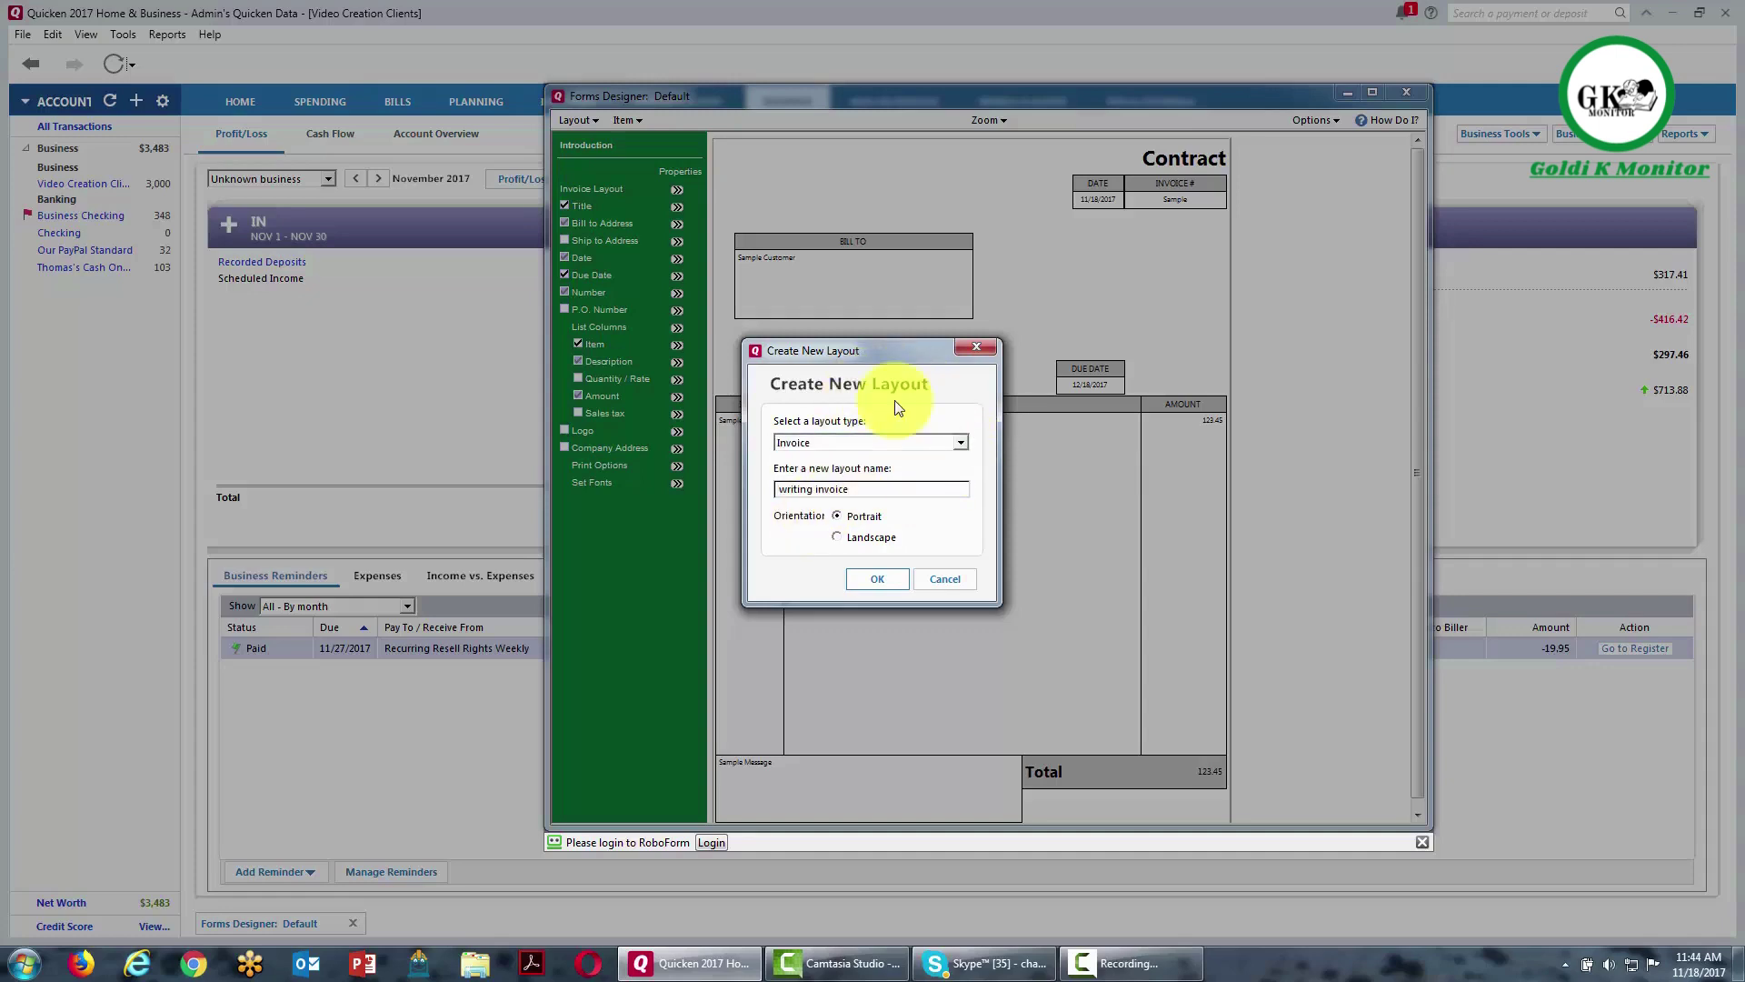
{"action": "left_click", "coordinate": [837, 538]}
{"action": "left_click", "coordinate": [839, 515]}
{"action": "left_click", "coordinate": [837, 537]}
{"action": "left_click", "coordinate": [864, 581]}
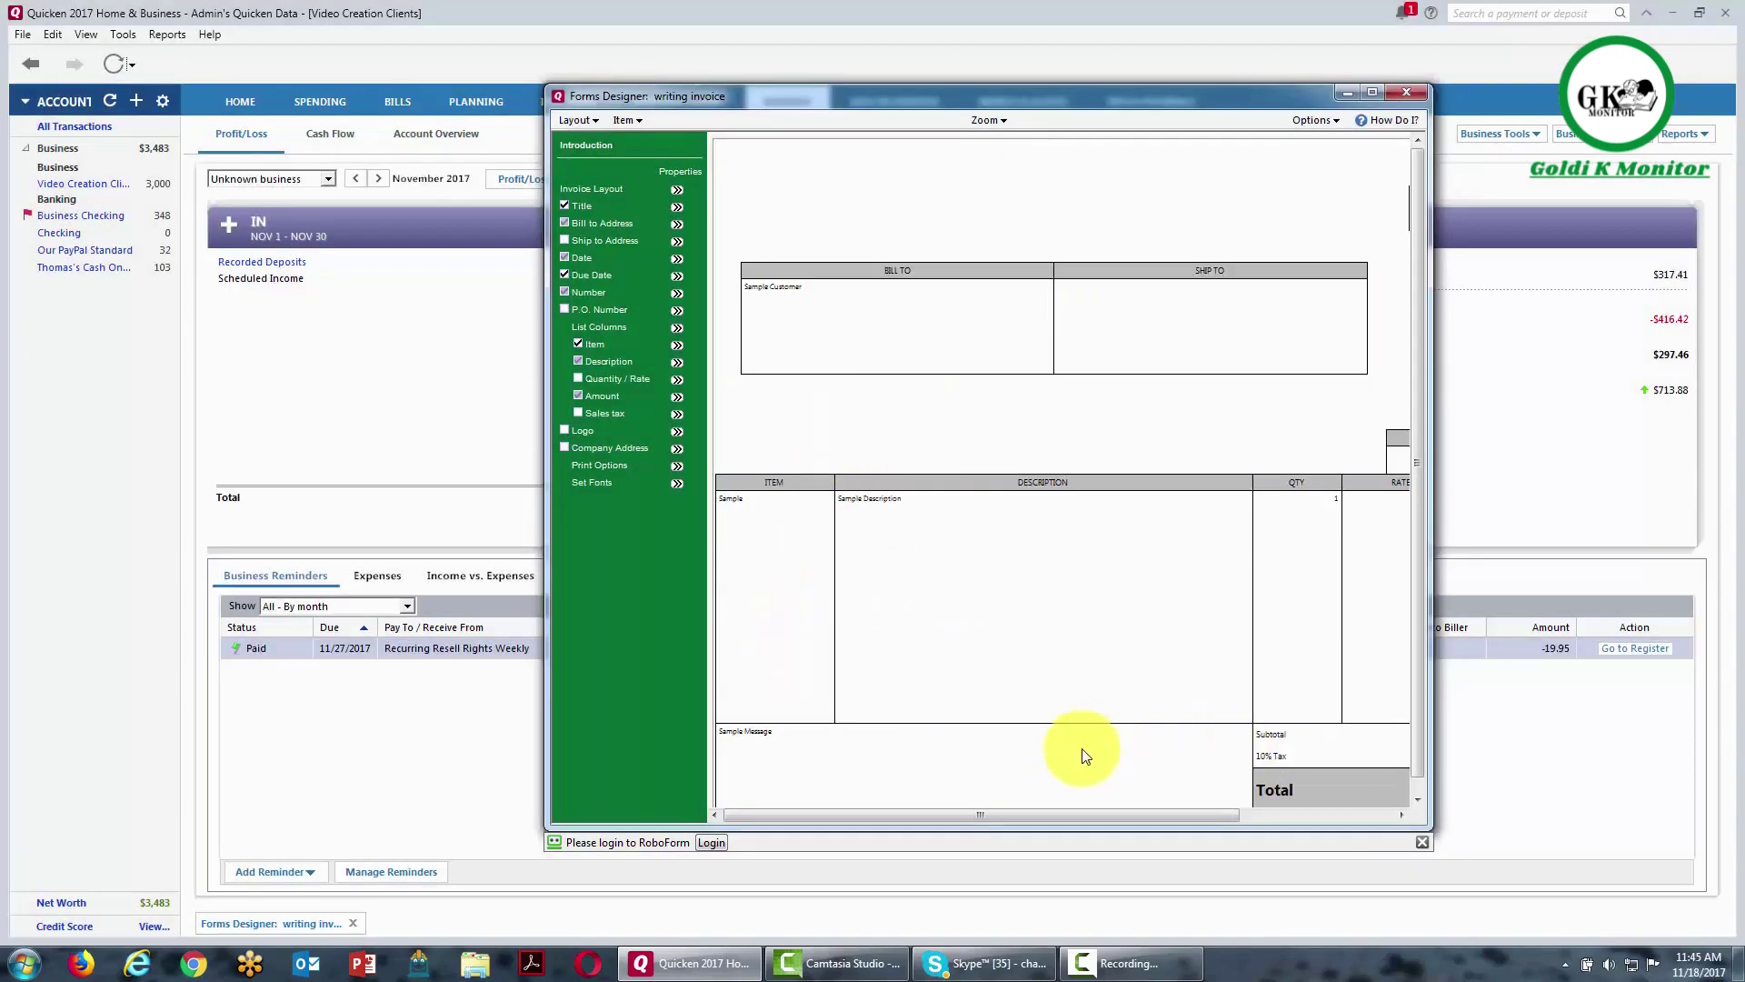
Step: Turn off sales tax on the writing invoice totals block and remove the Ship To address box
{"action": "left_click", "coordinate": [1289, 750]}
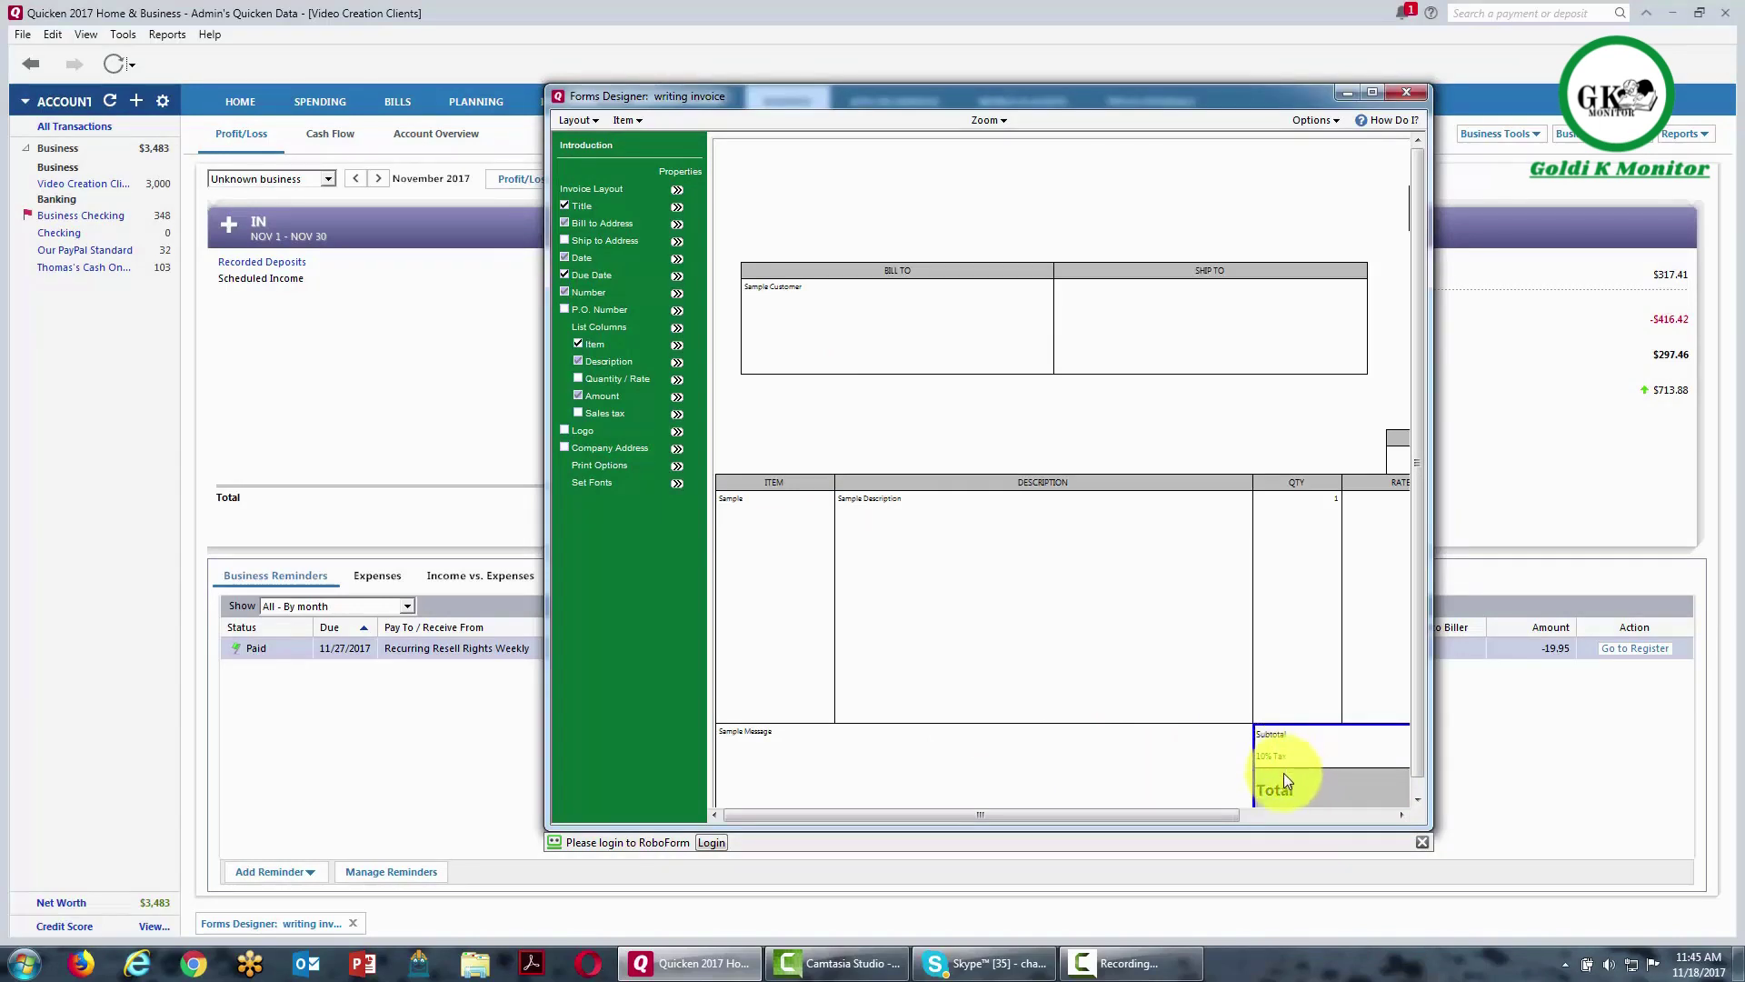
{"action": "left_click", "coordinate": [624, 121]}
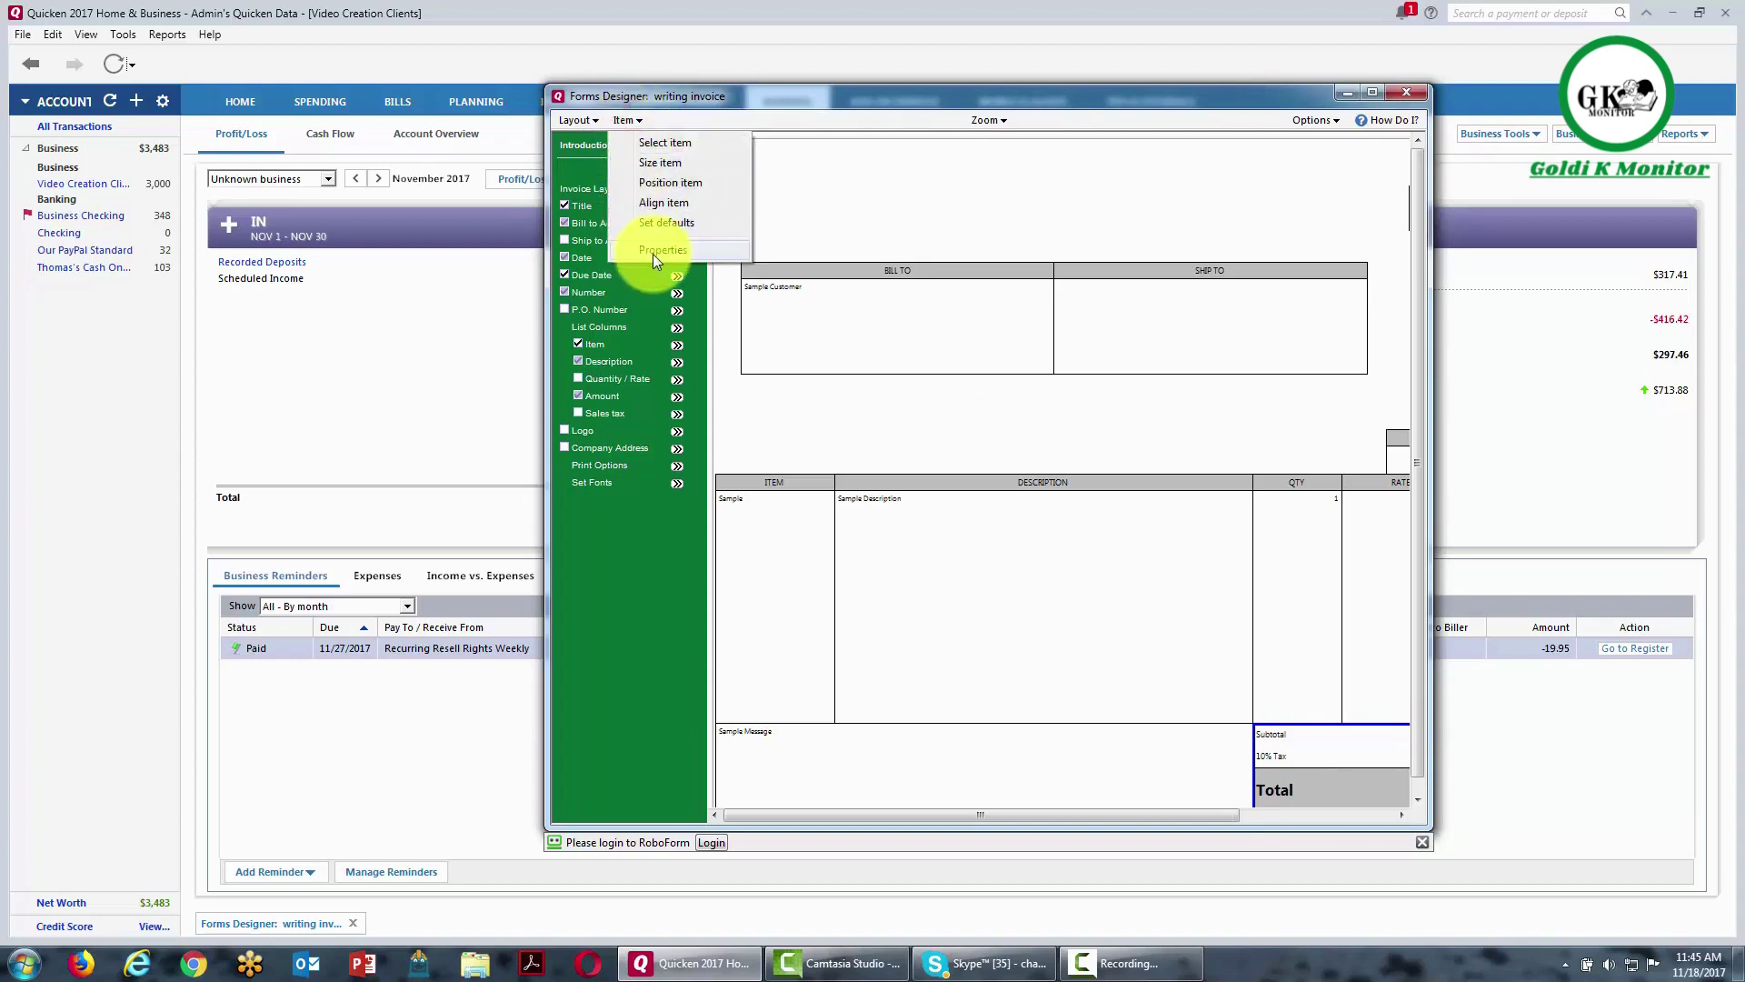
{"action": "left_click", "coordinate": [653, 253]}
{"action": "left_click", "coordinate": [764, 453]}
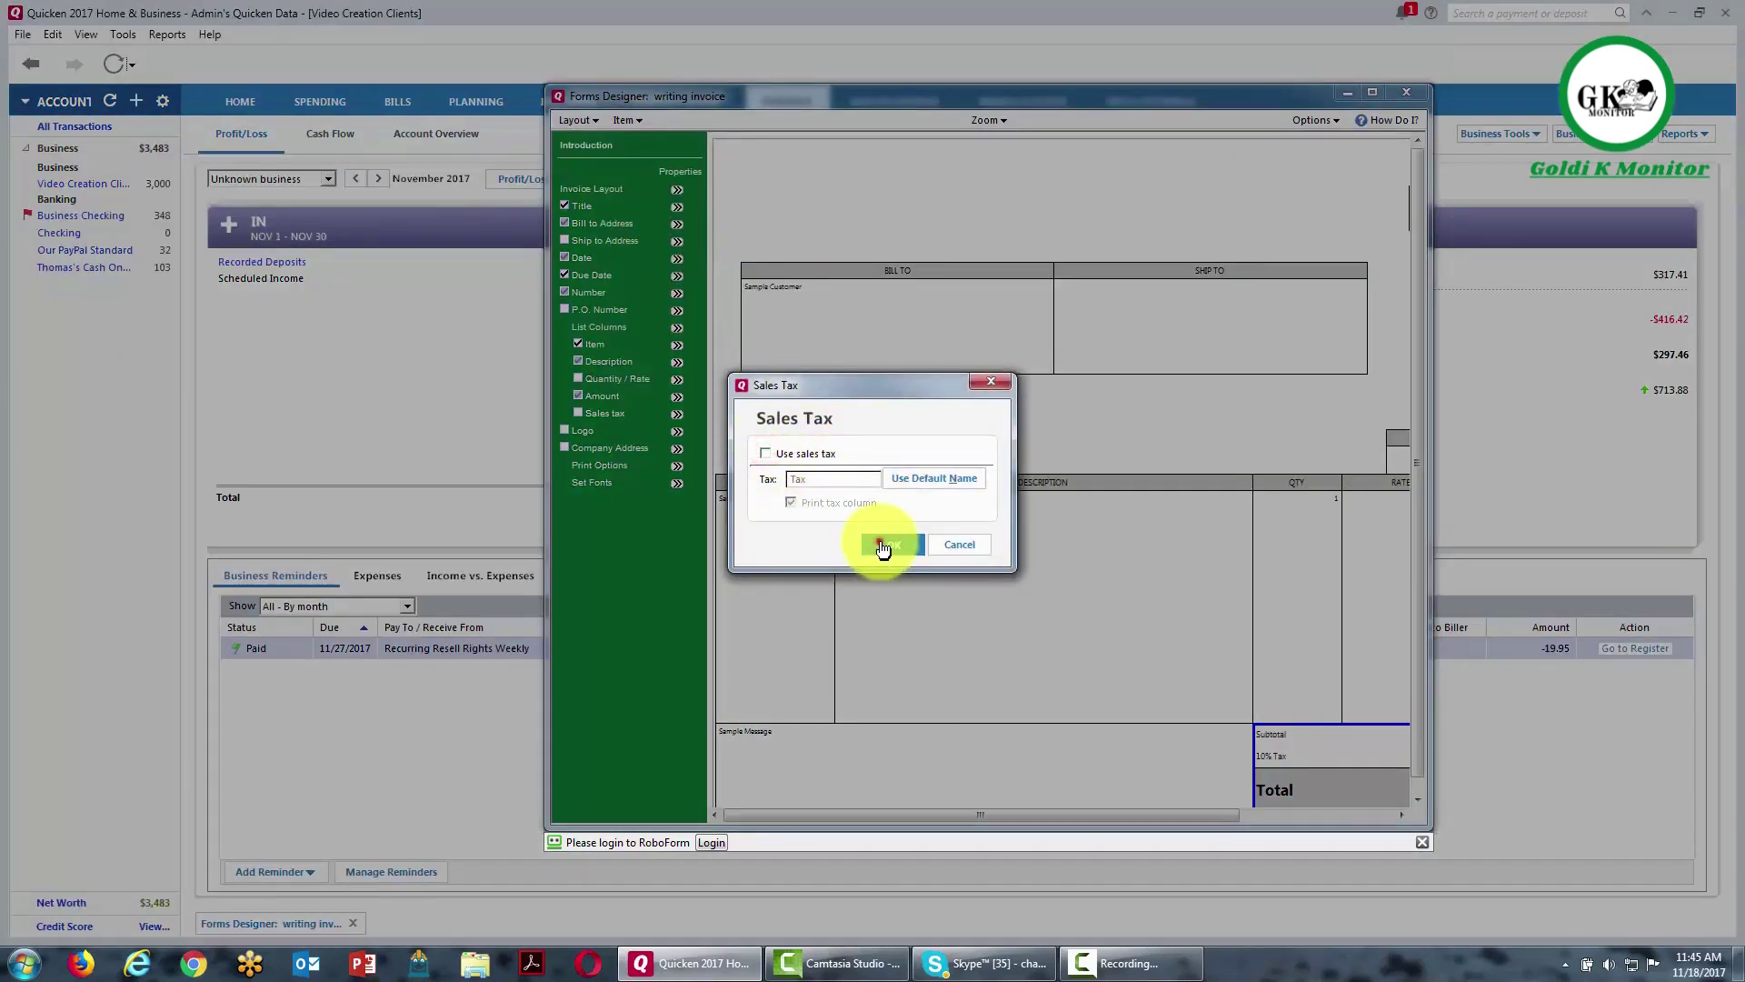
{"action": "left_click", "coordinate": [880, 545]}
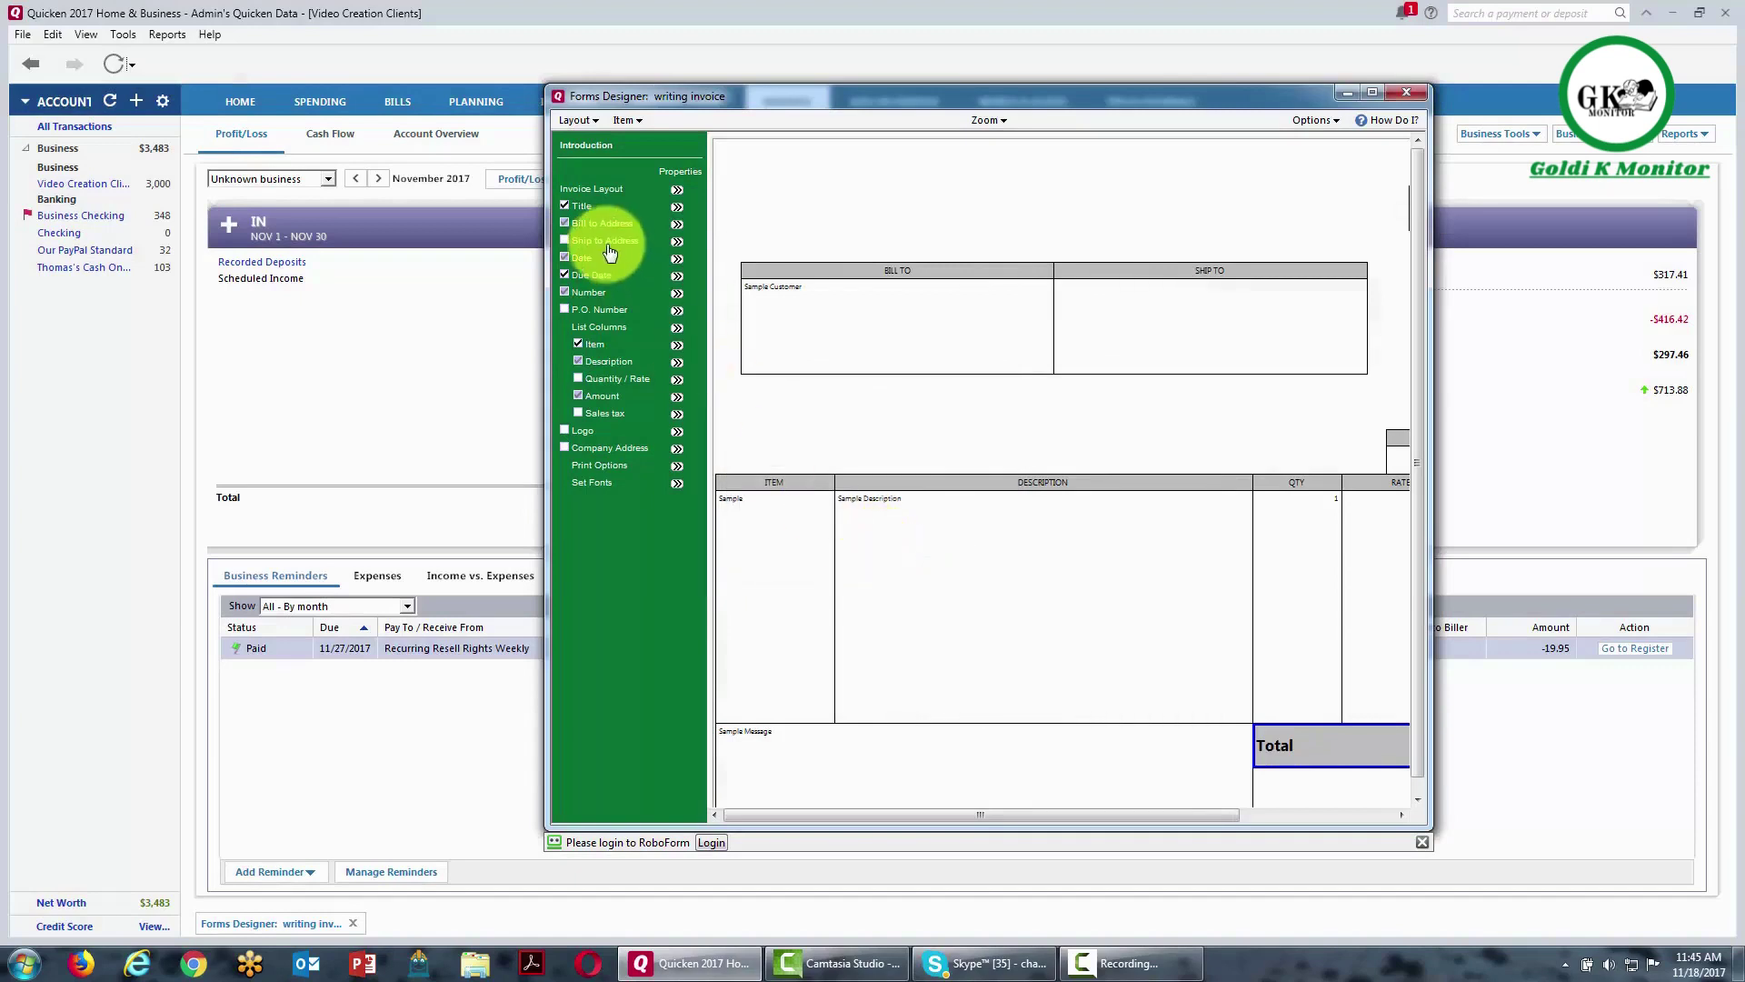
{"action": "left_click", "coordinate": [566, 241]}
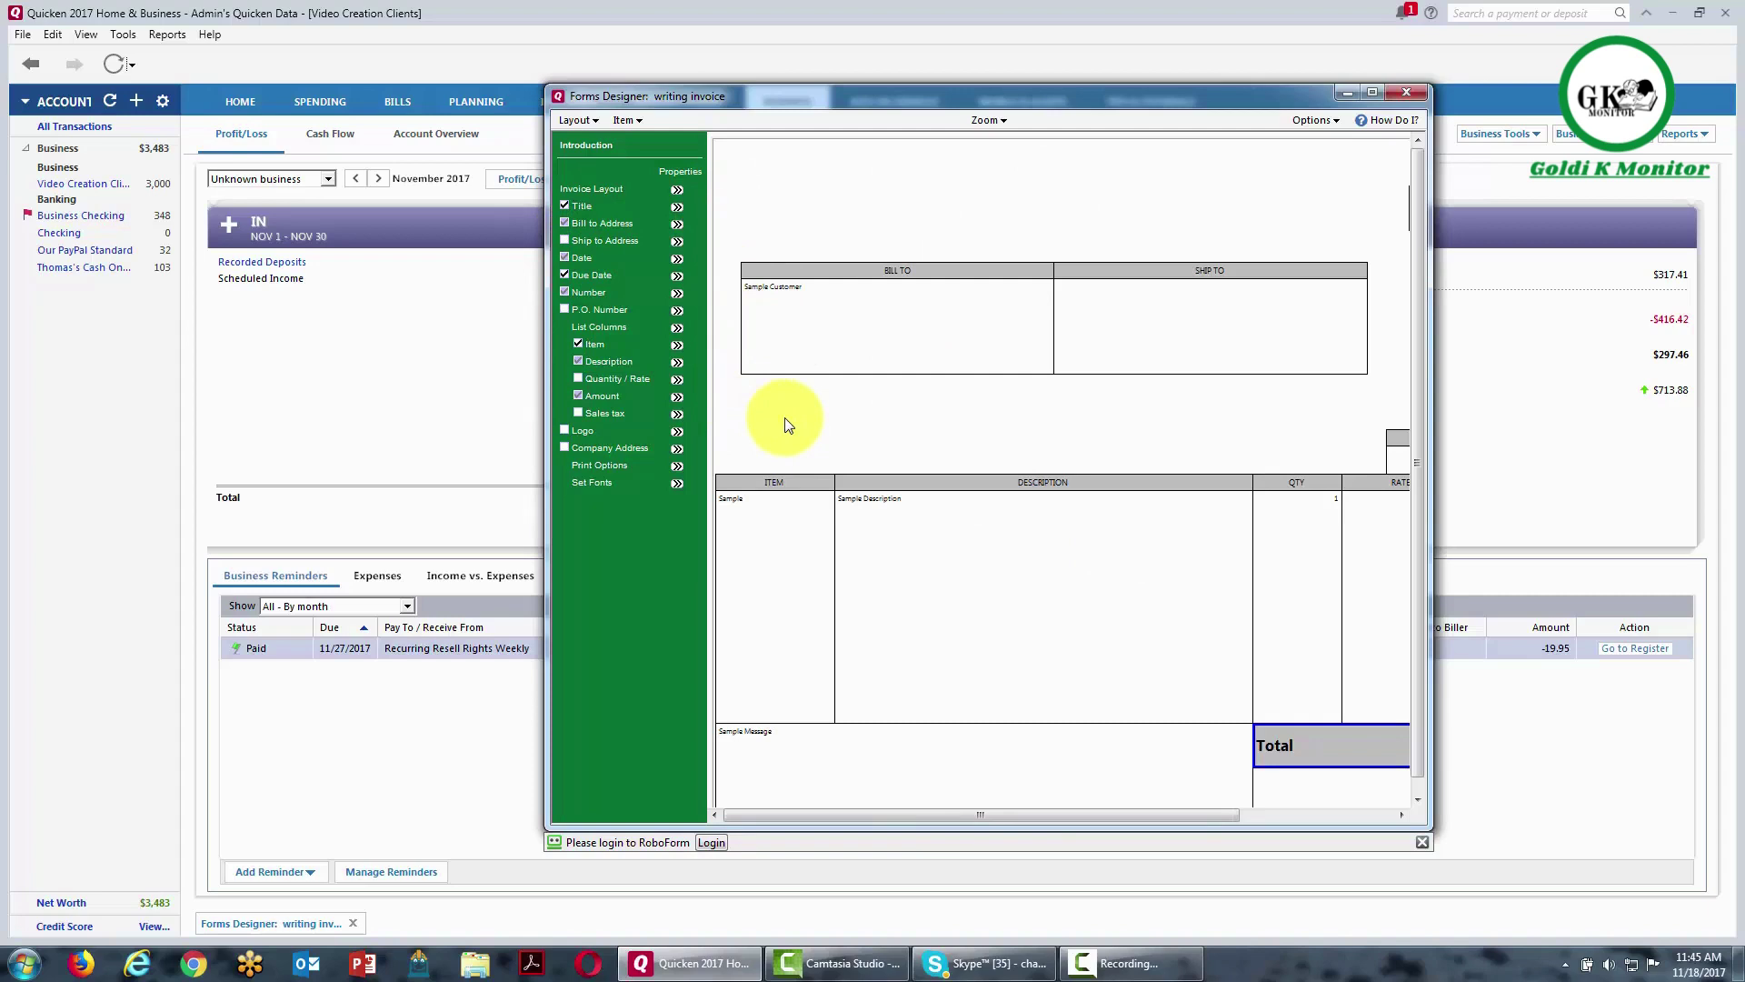
{"action": "left_click", "coordinate": [594, 126]}
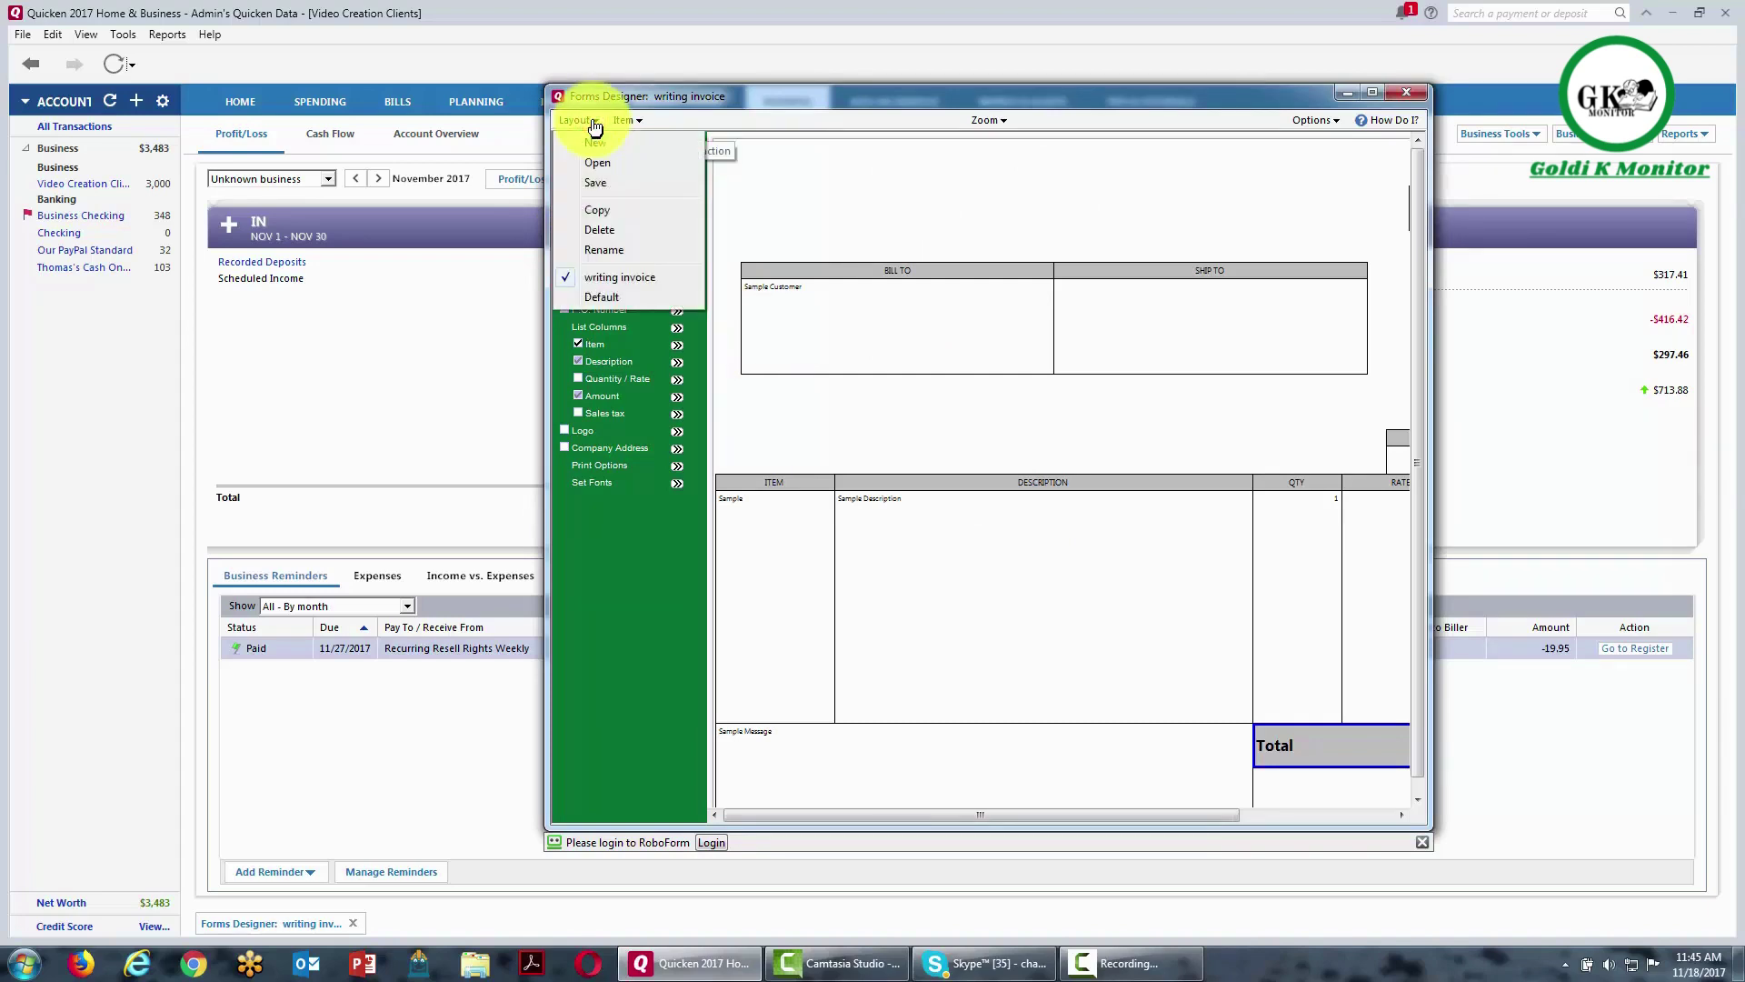
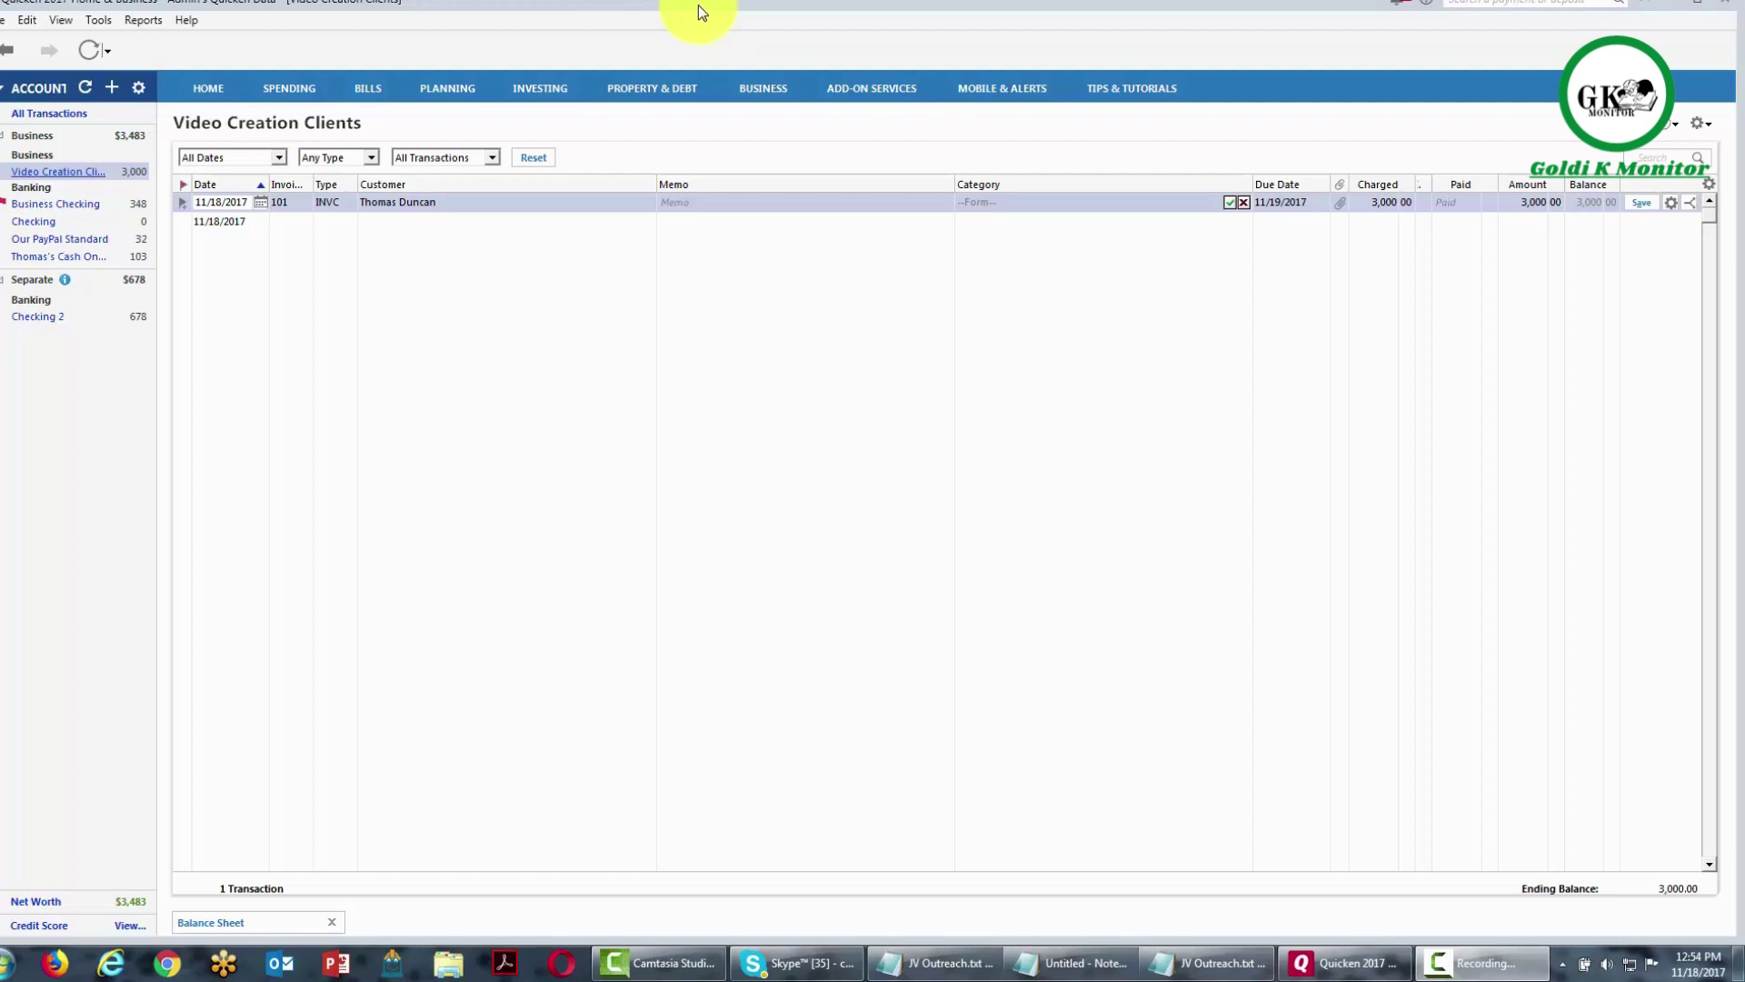
Step: Open the 3,000 invoice 101 and begin receiving a payment against it
{"action": "left_click", "coordinate": [1521, 494]}
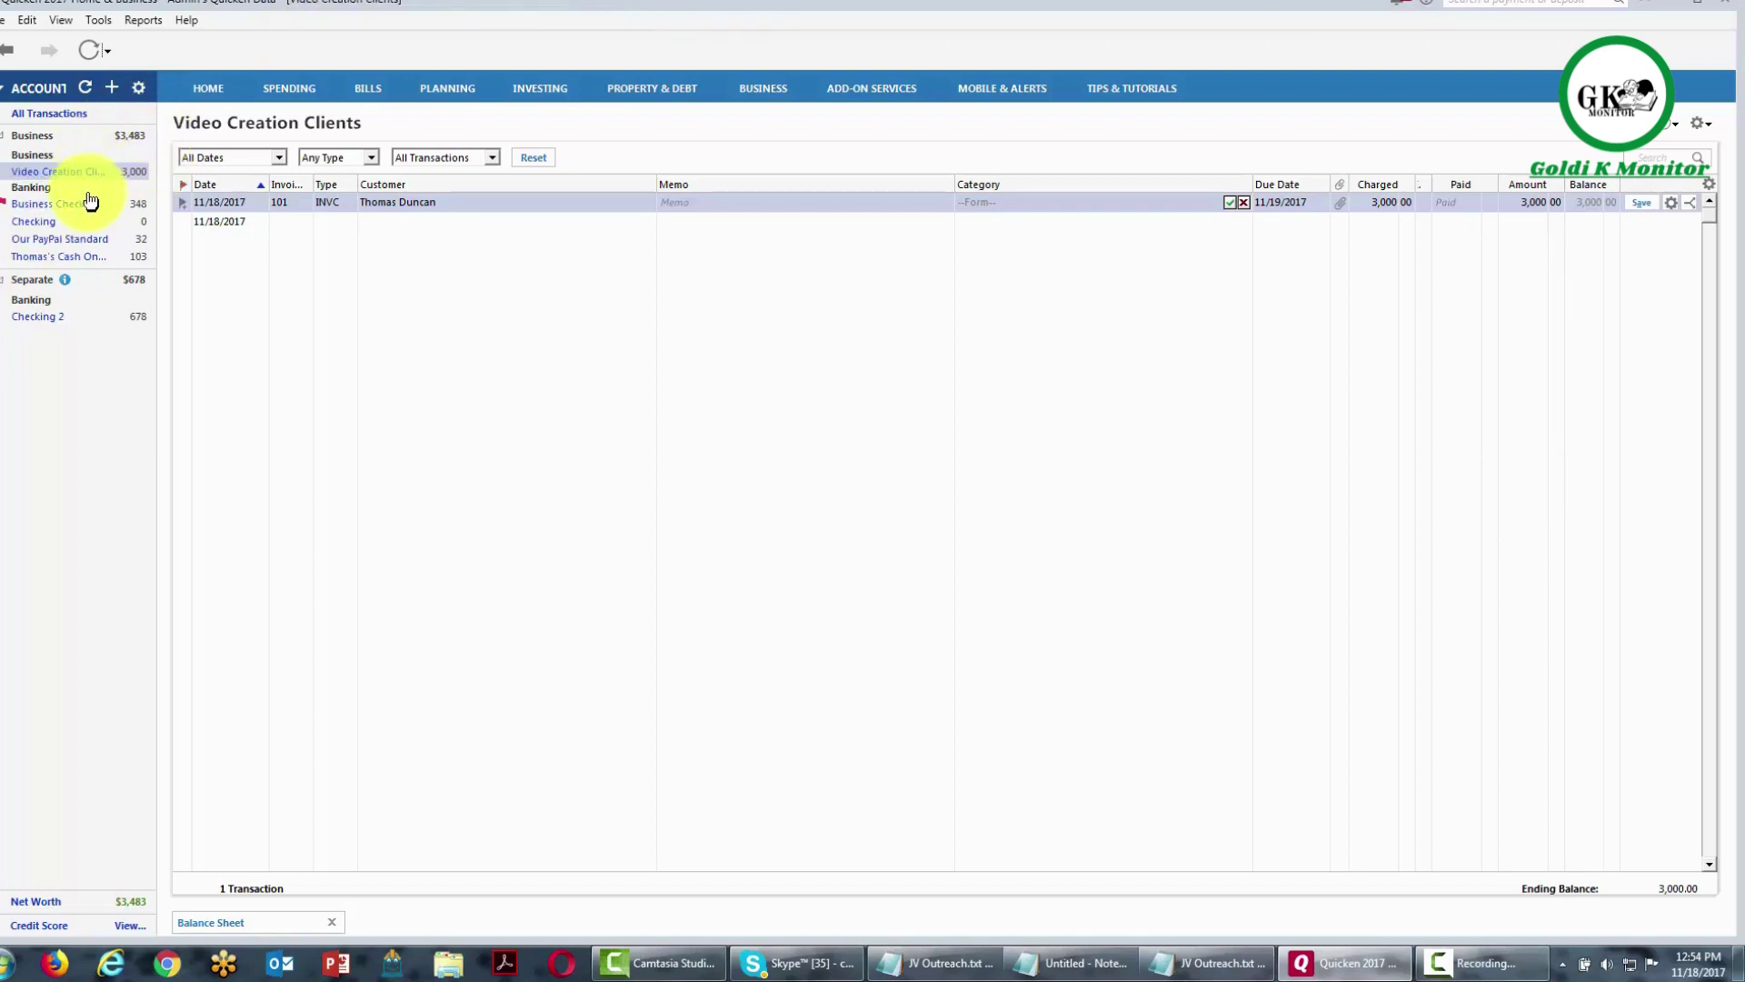
{"action": "left_click", "coordinate": [1225, 204]}
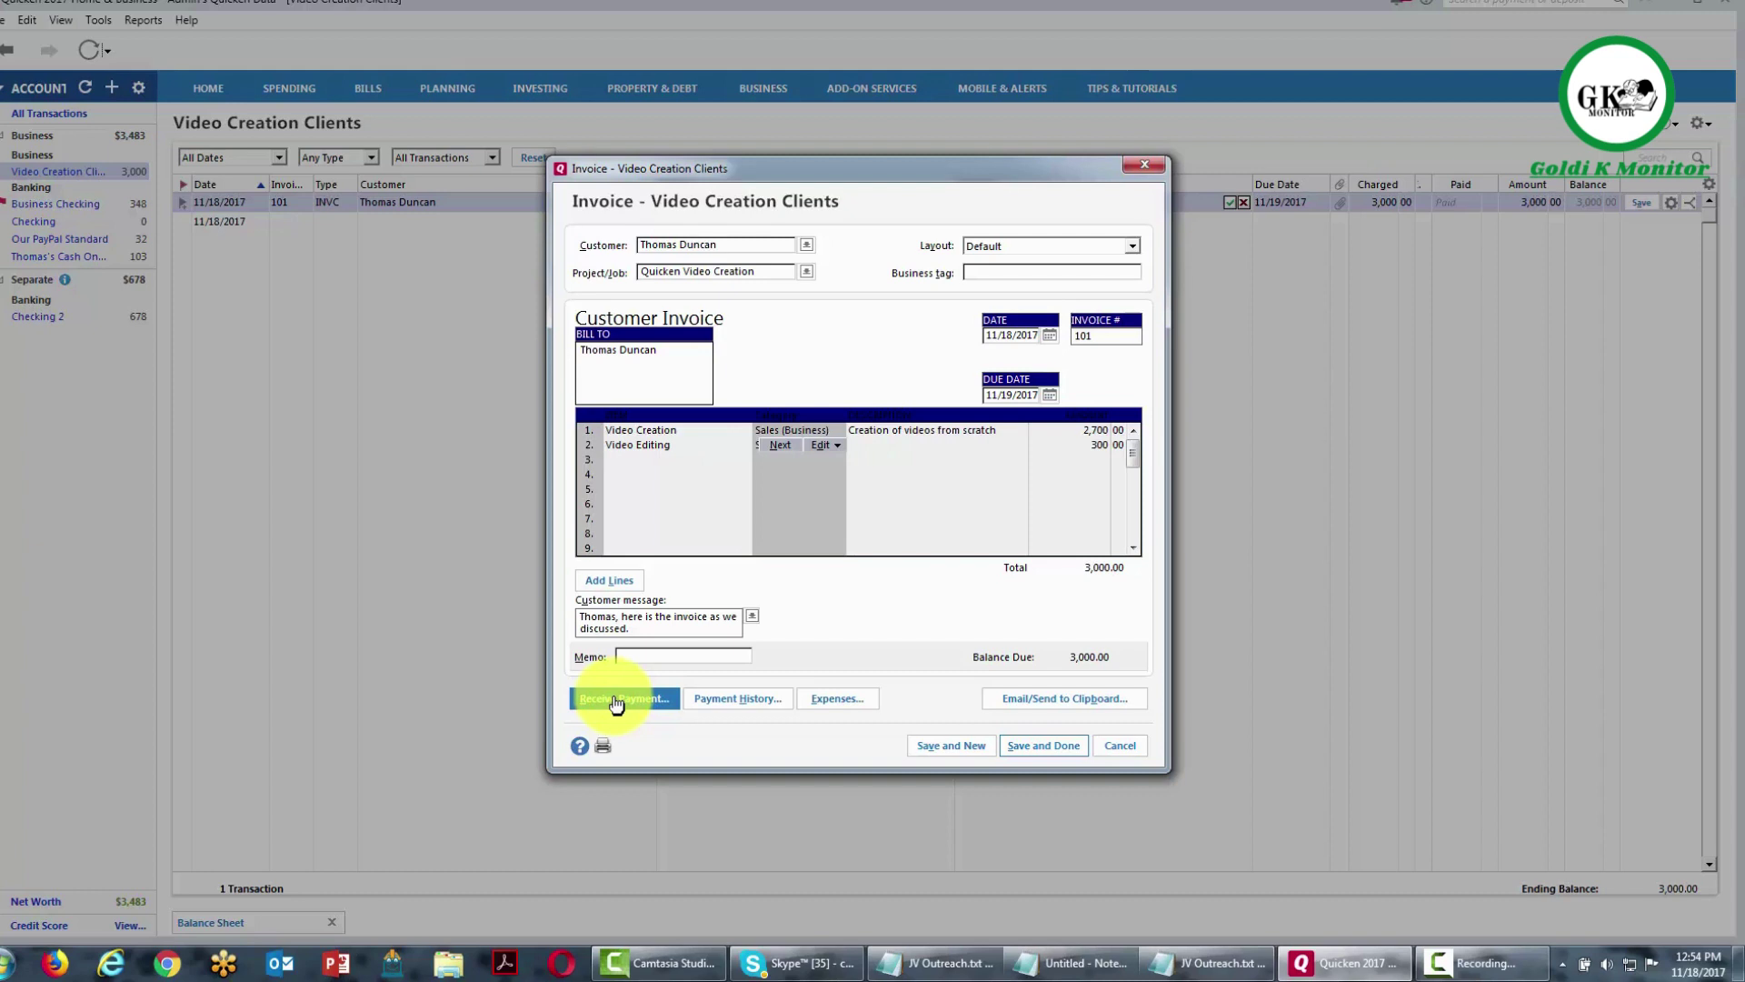
{"action": "left_click", "coordinate": [615, 701]}
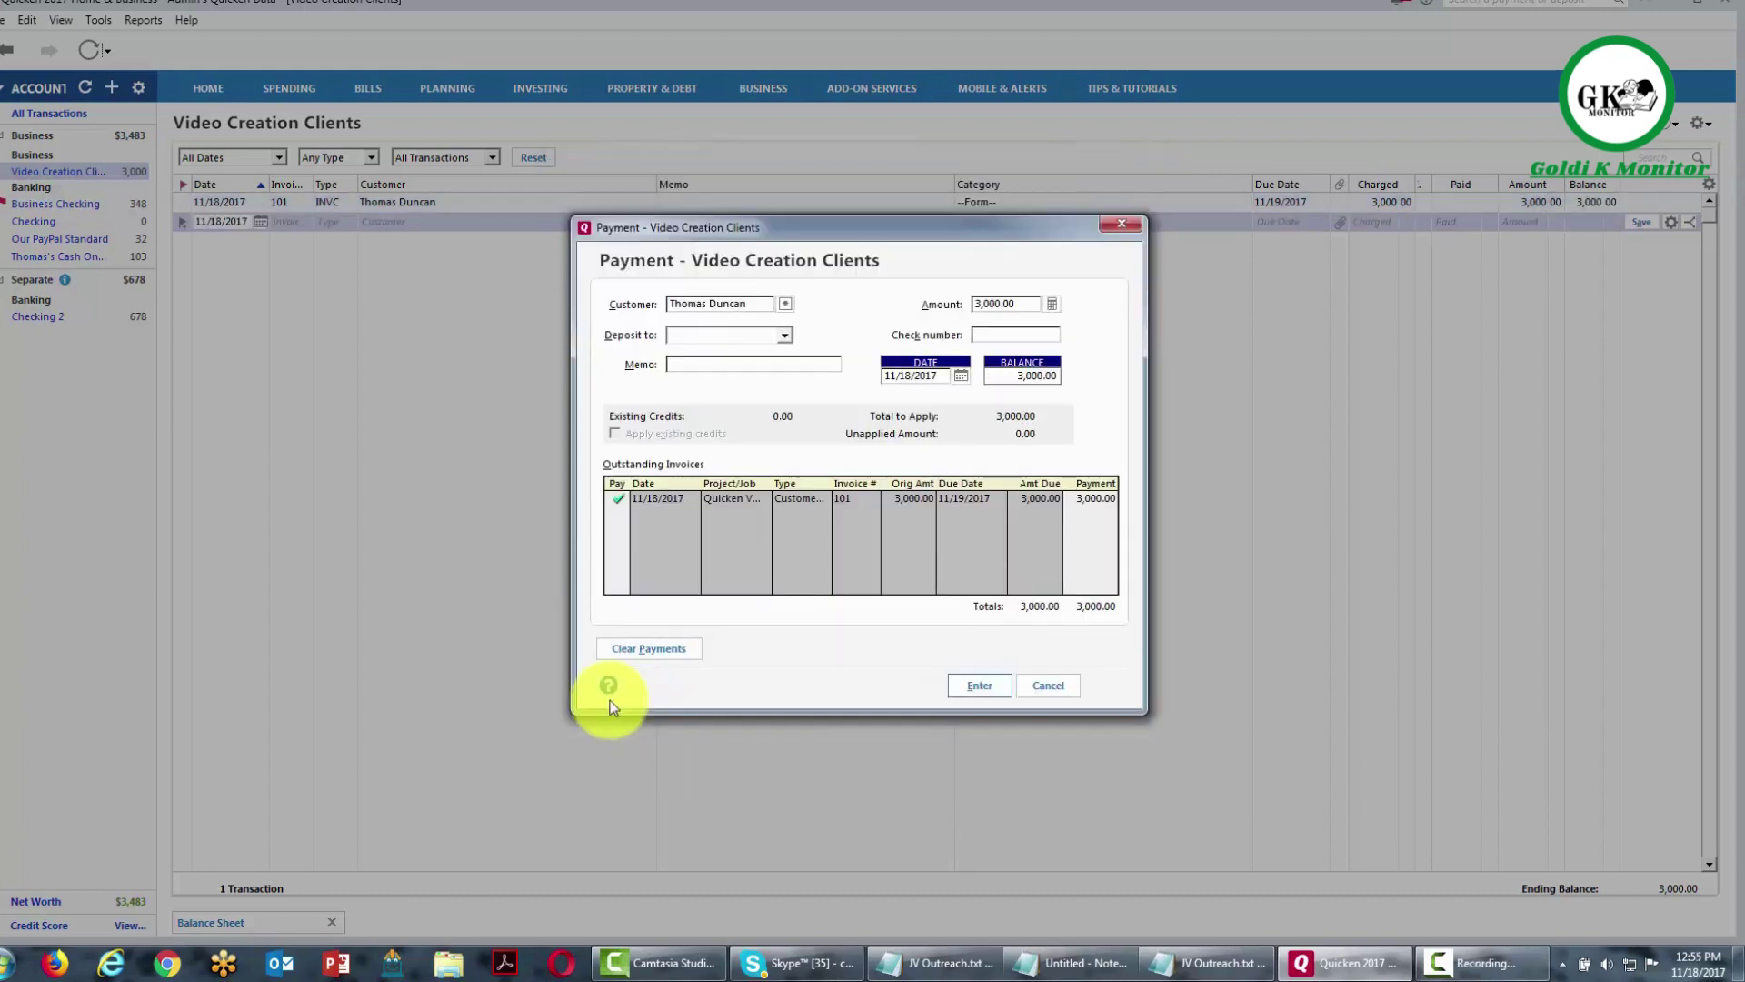
Step: Record a 2,700 payment, check 102, with a partial-payment memo, deposited to Business Checking
{"action": "left_click", "coordinate": [1016, 304]}
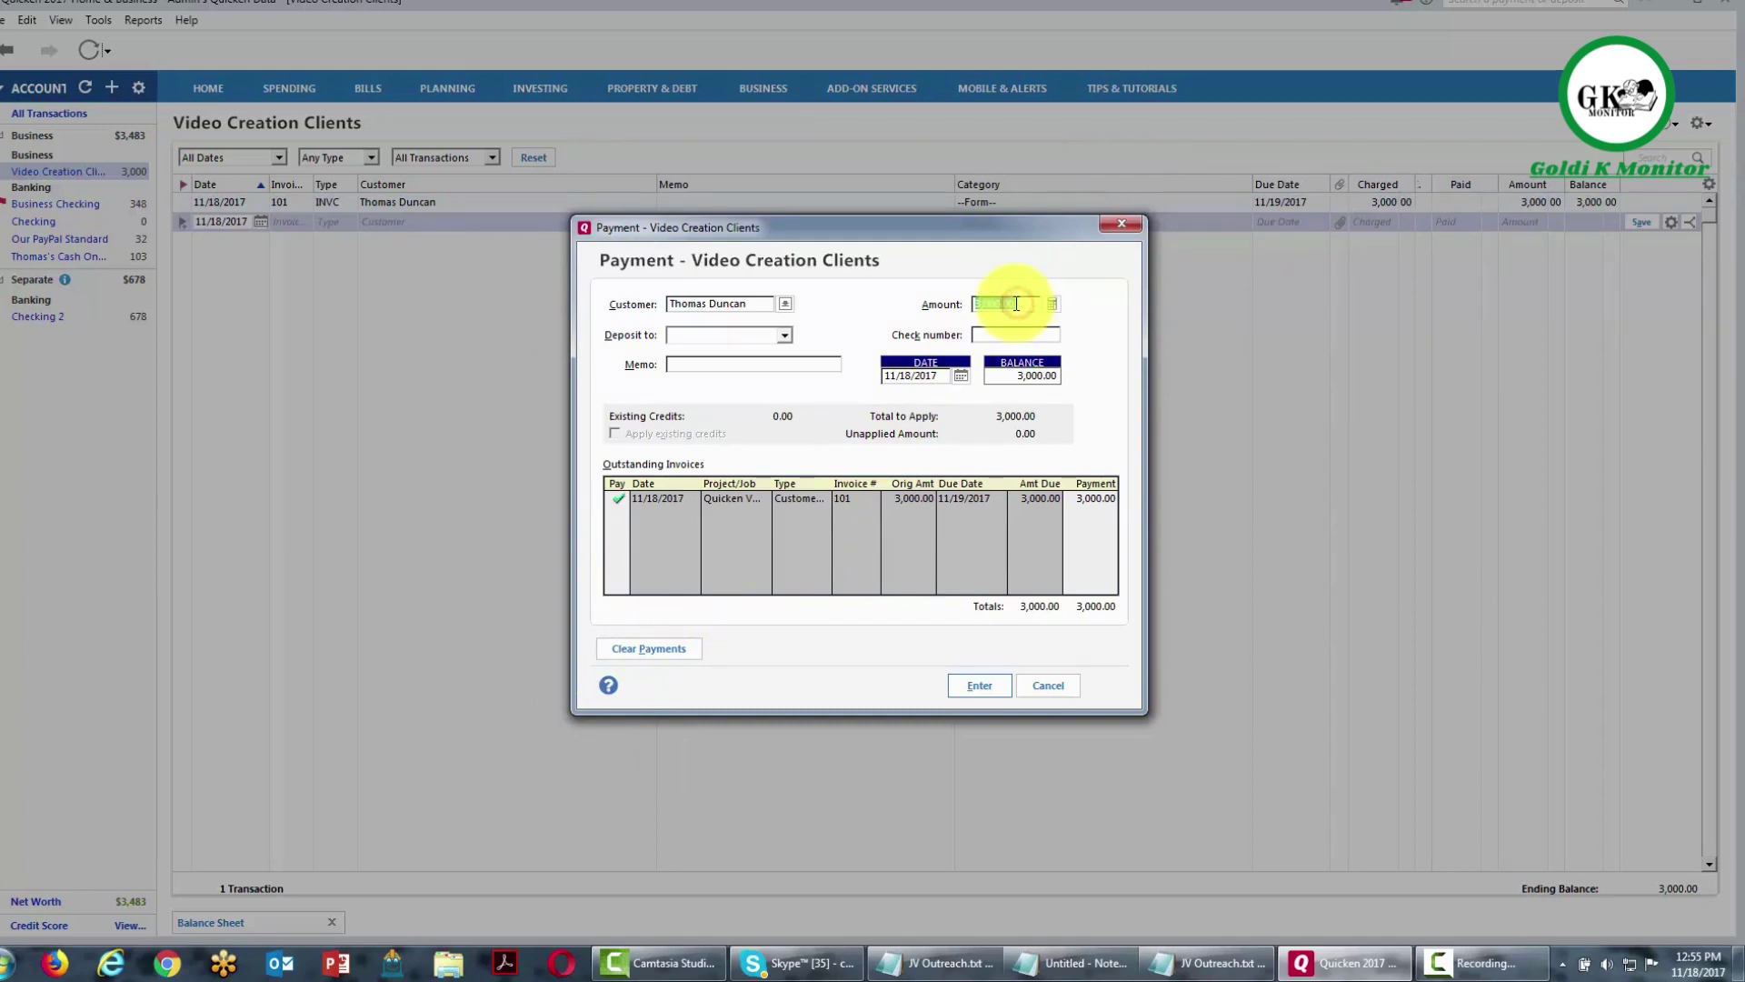
{"action": "type", "text": "2700"}
{"action": "left_click", "coordinate": [1036, 335]}
{"action": "type", "text": "102"}
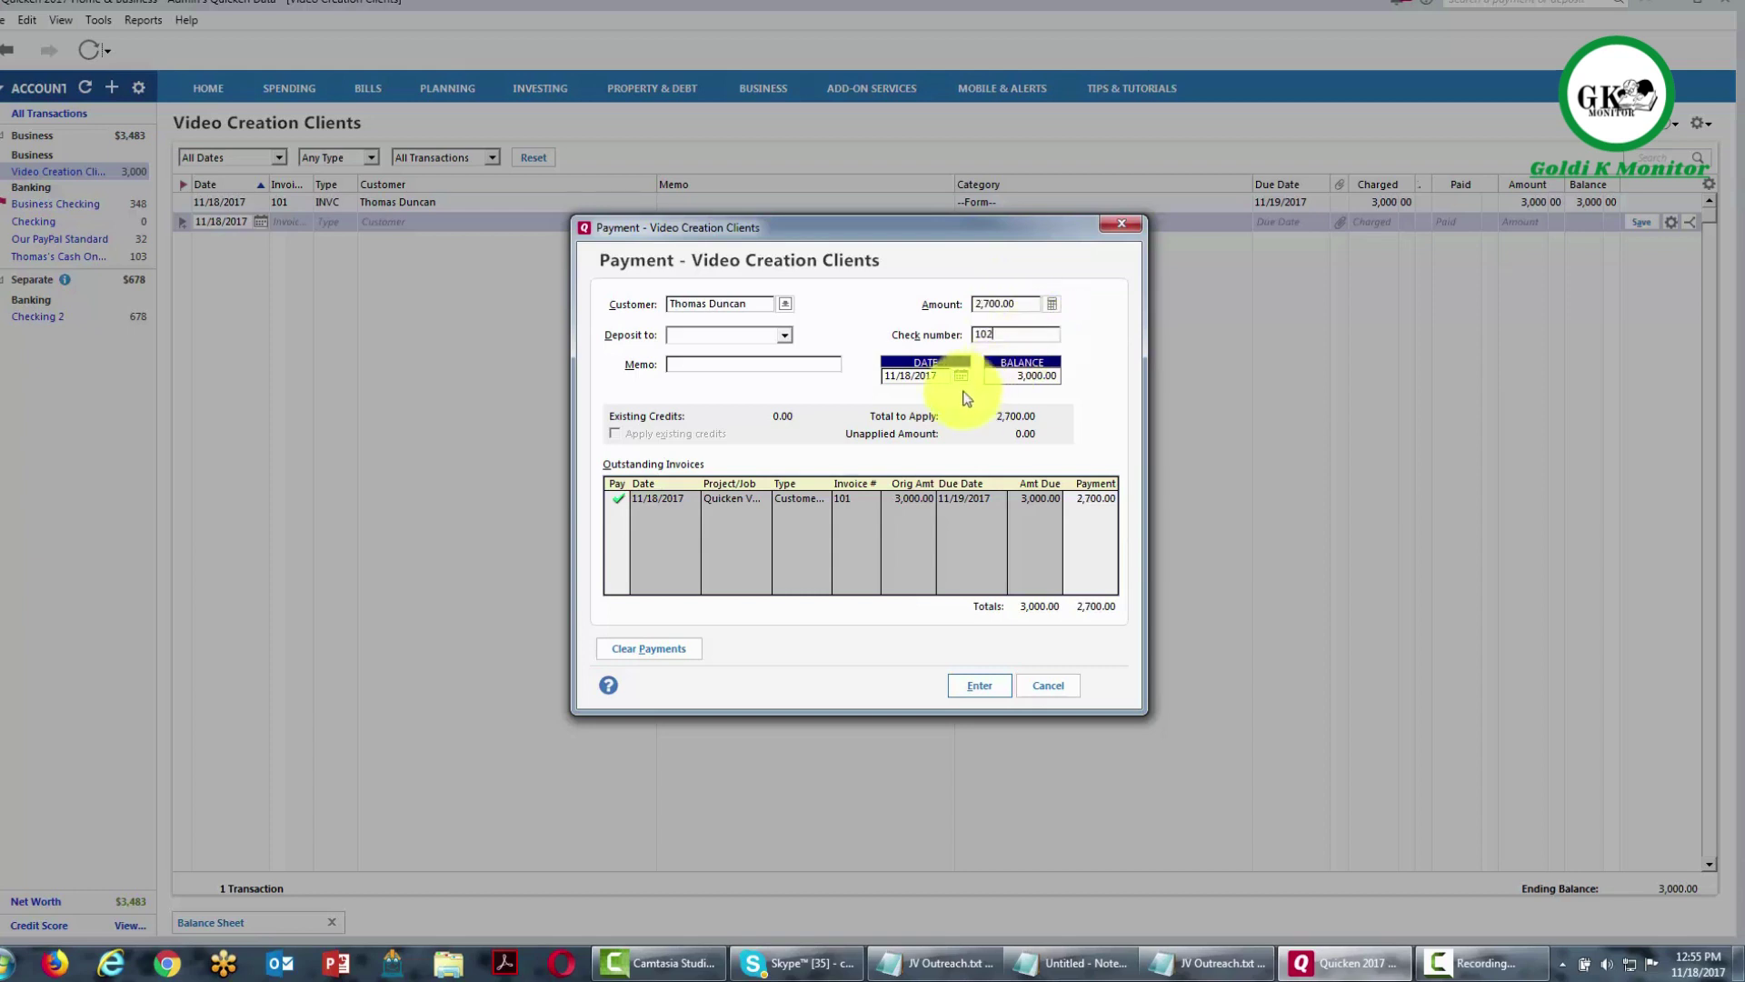
{"action": "left_click", "coordinate": [692, 363]}
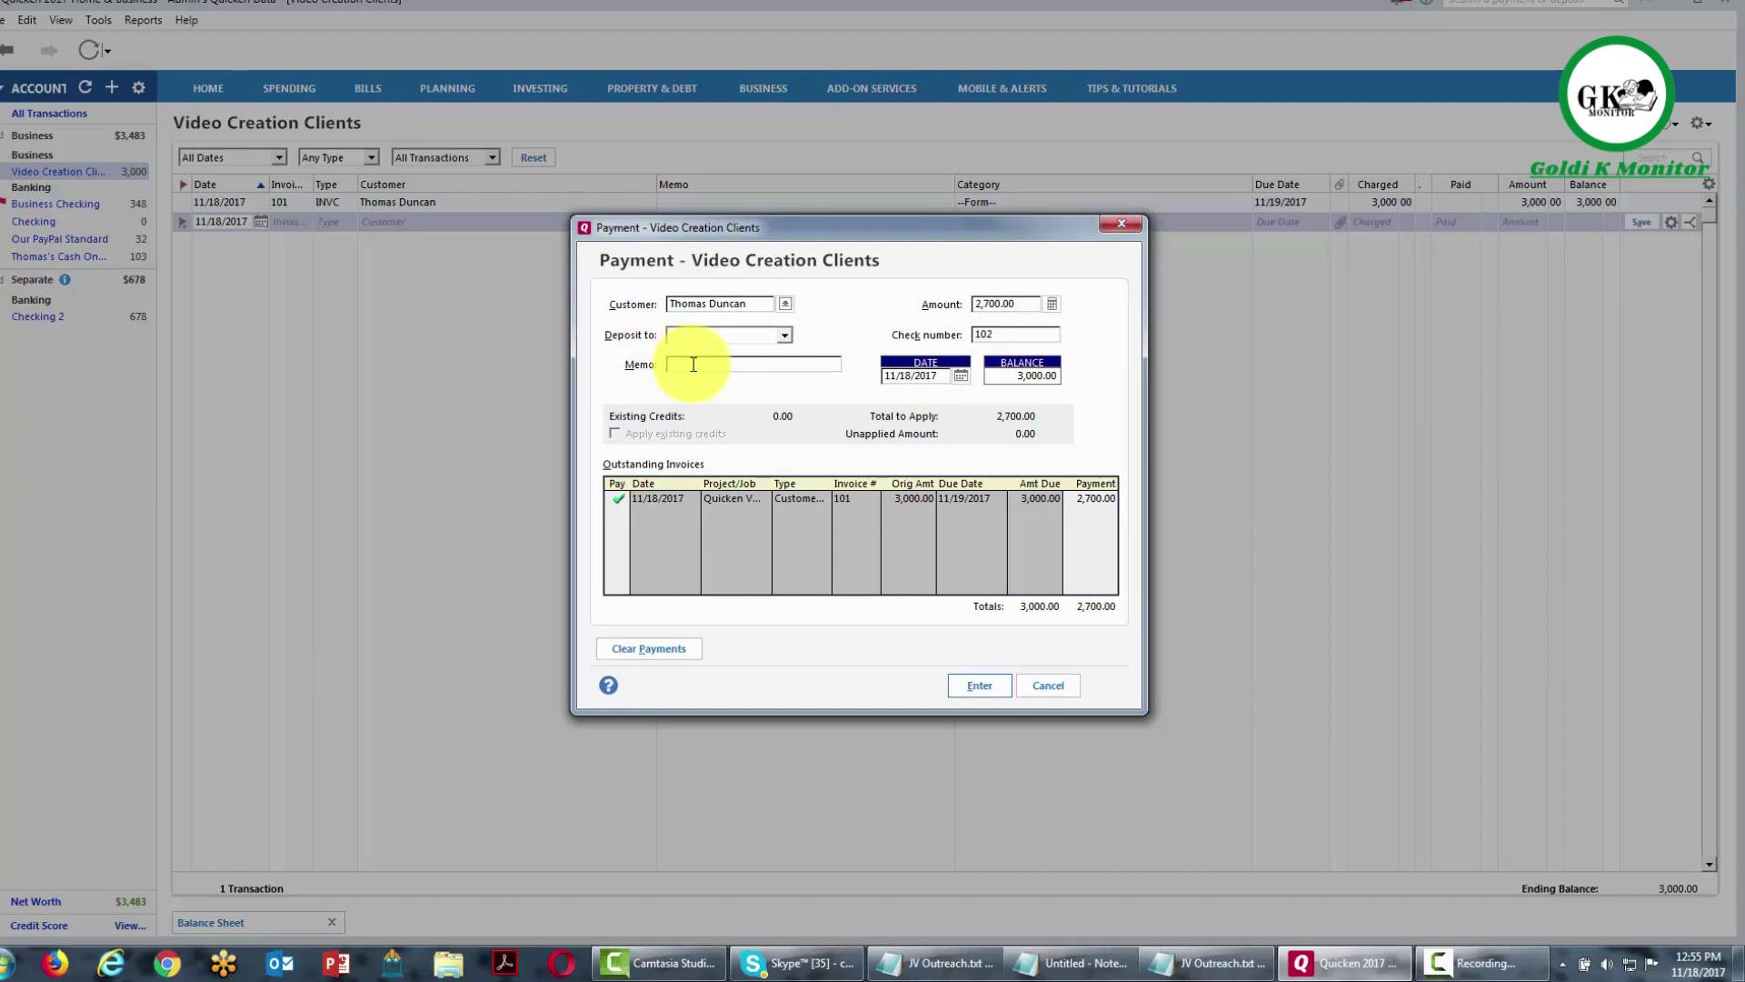
{"action": "type", "text": "Ducnan paid partial 2700"}
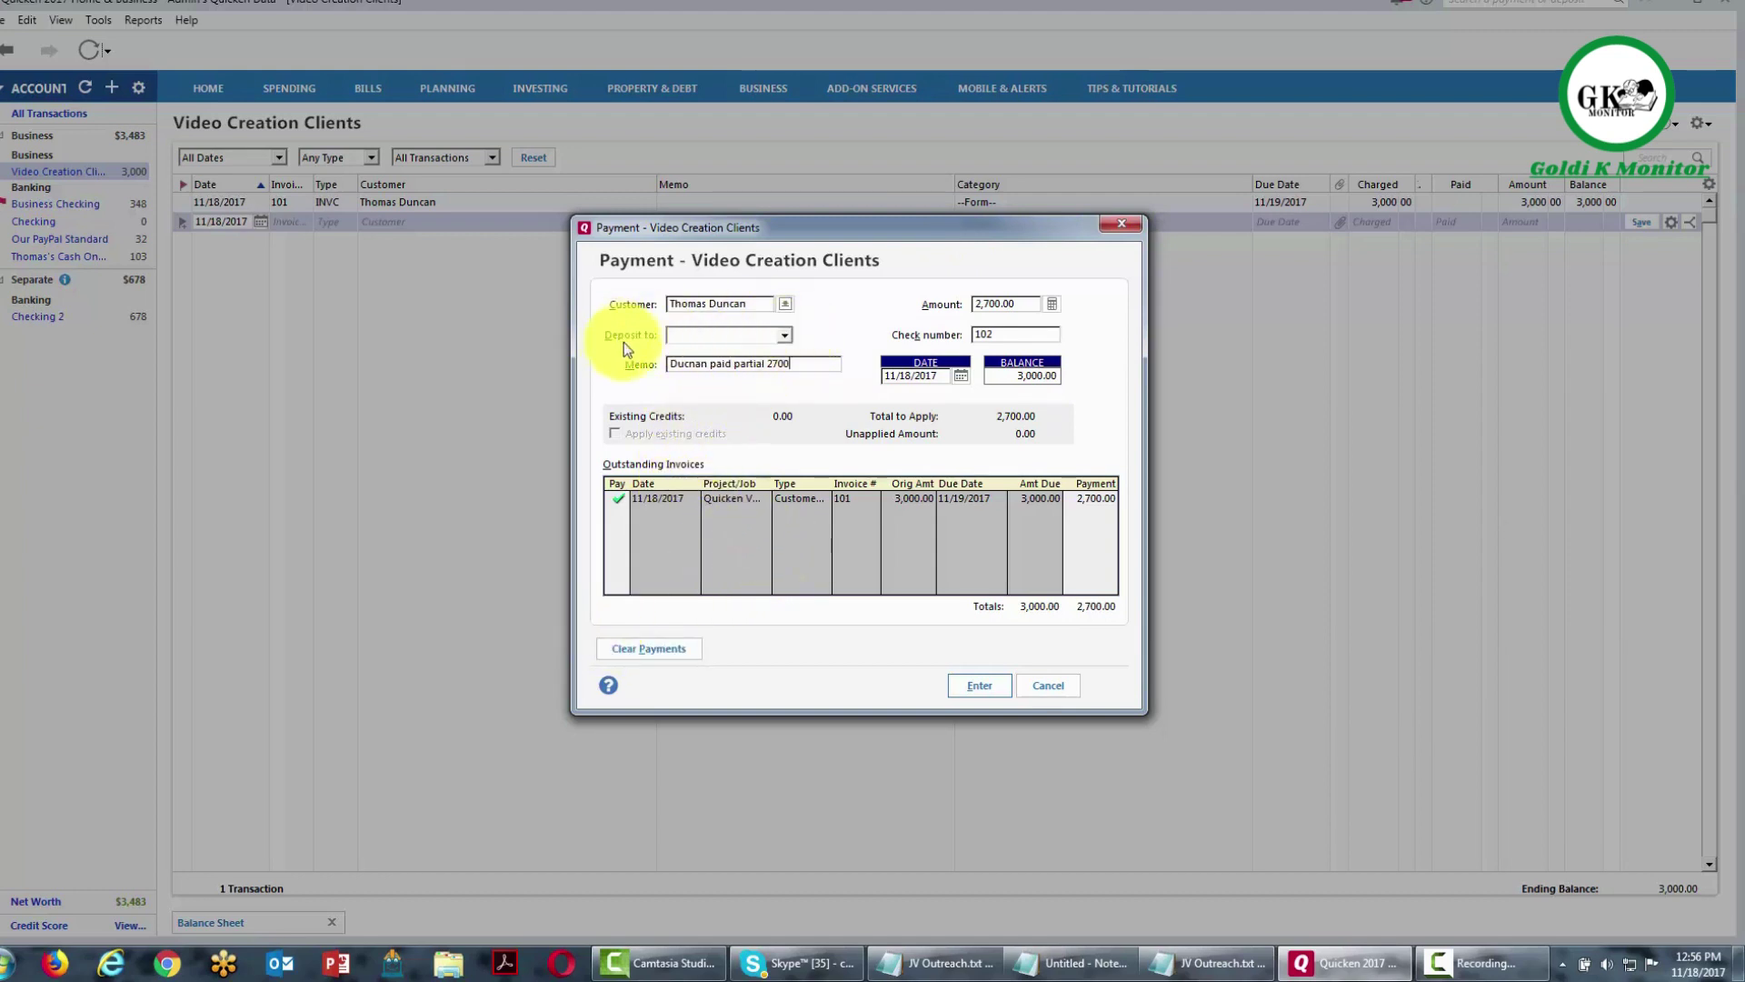
{"action": "left_click", "coordinate": [787, 339]}
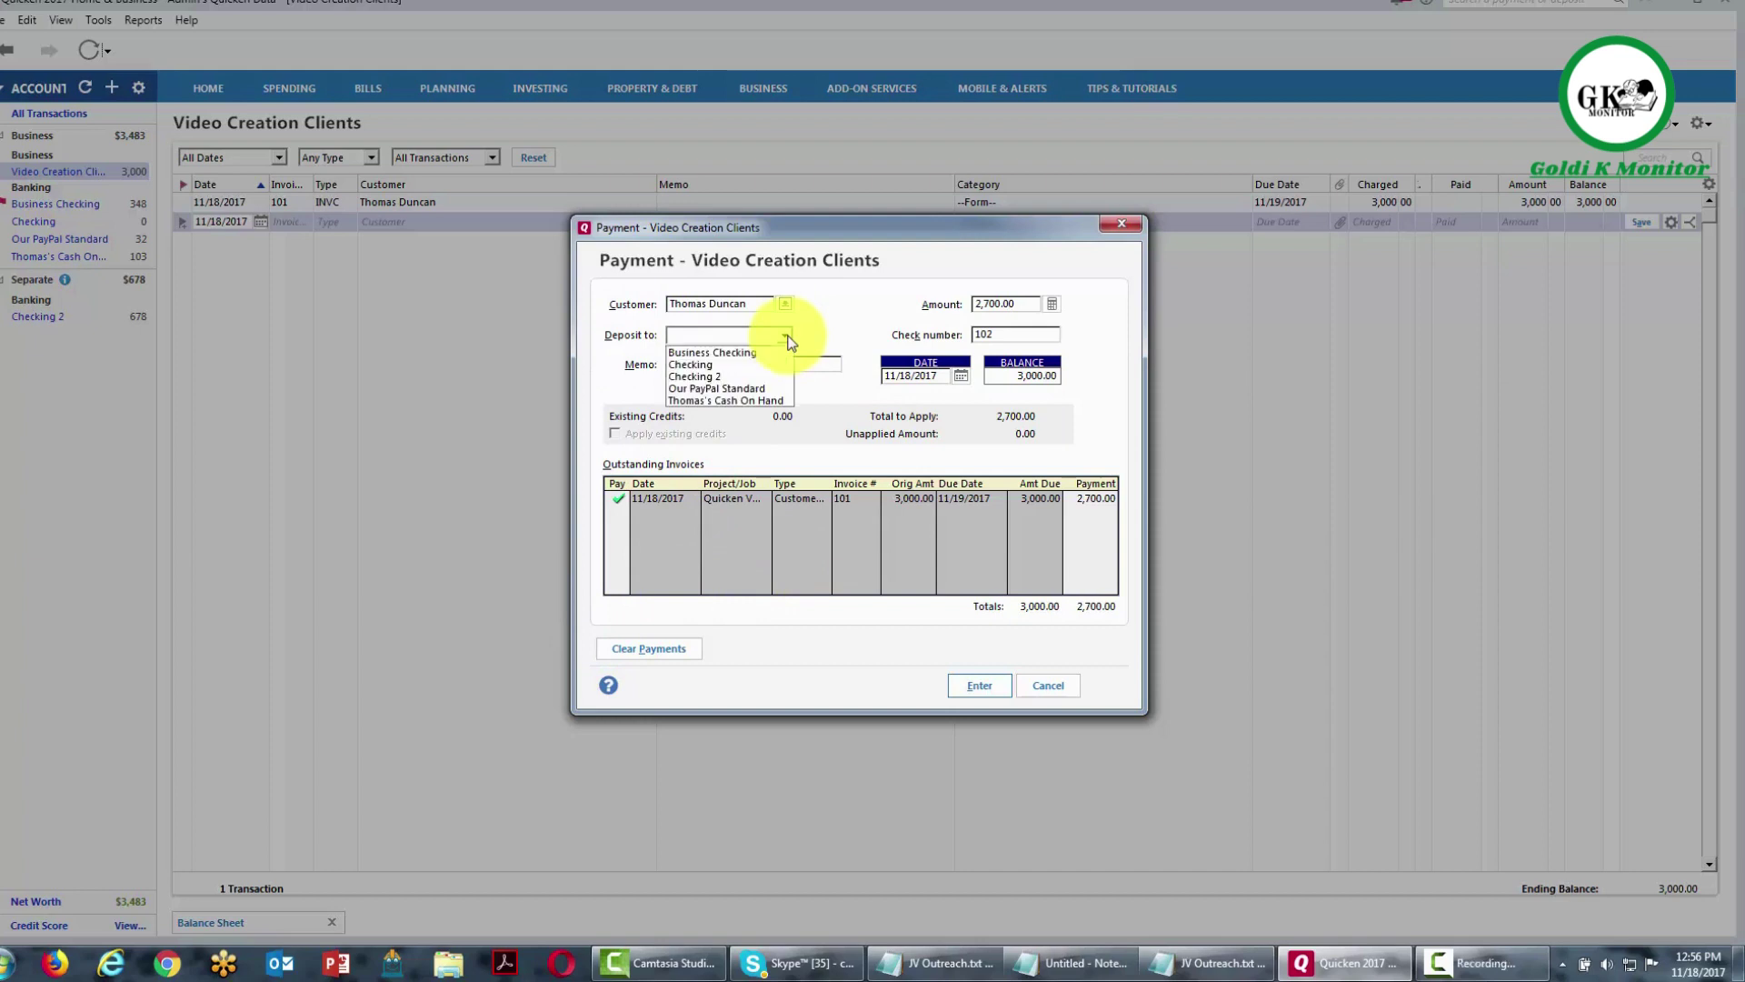
{"action": "left_click", "coordinate": [750, 352]}
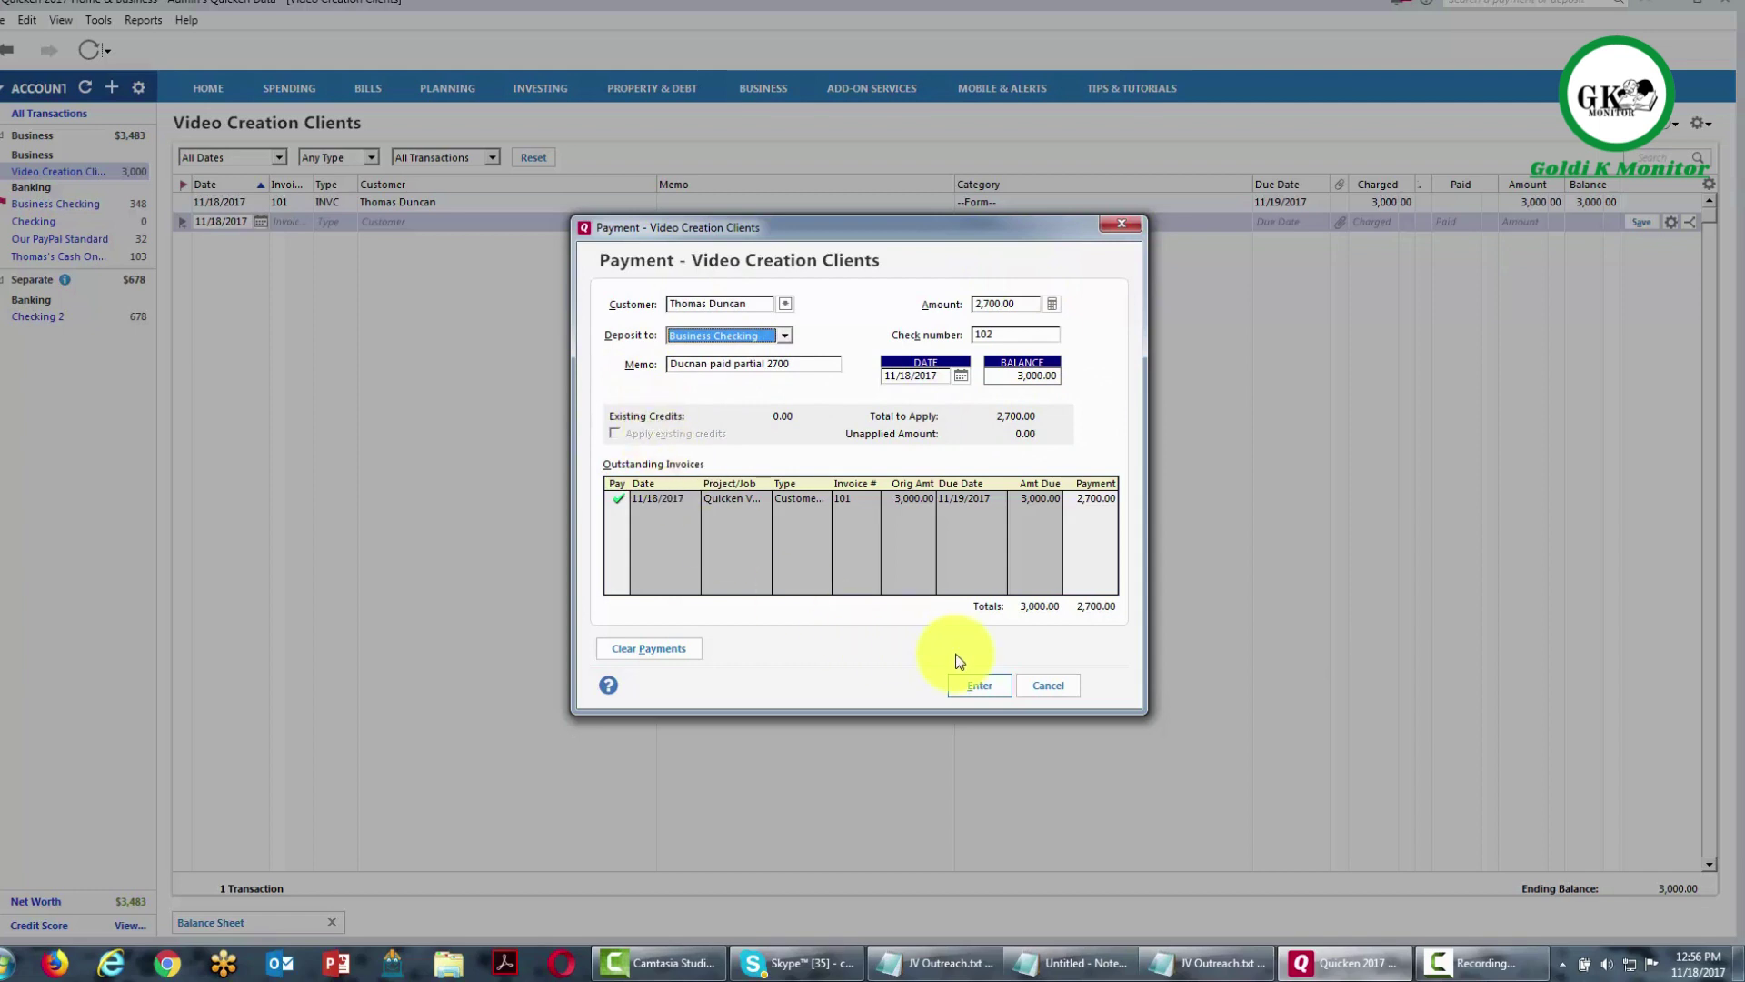
{"action": "left_click", "coordinate": [971, 683]}
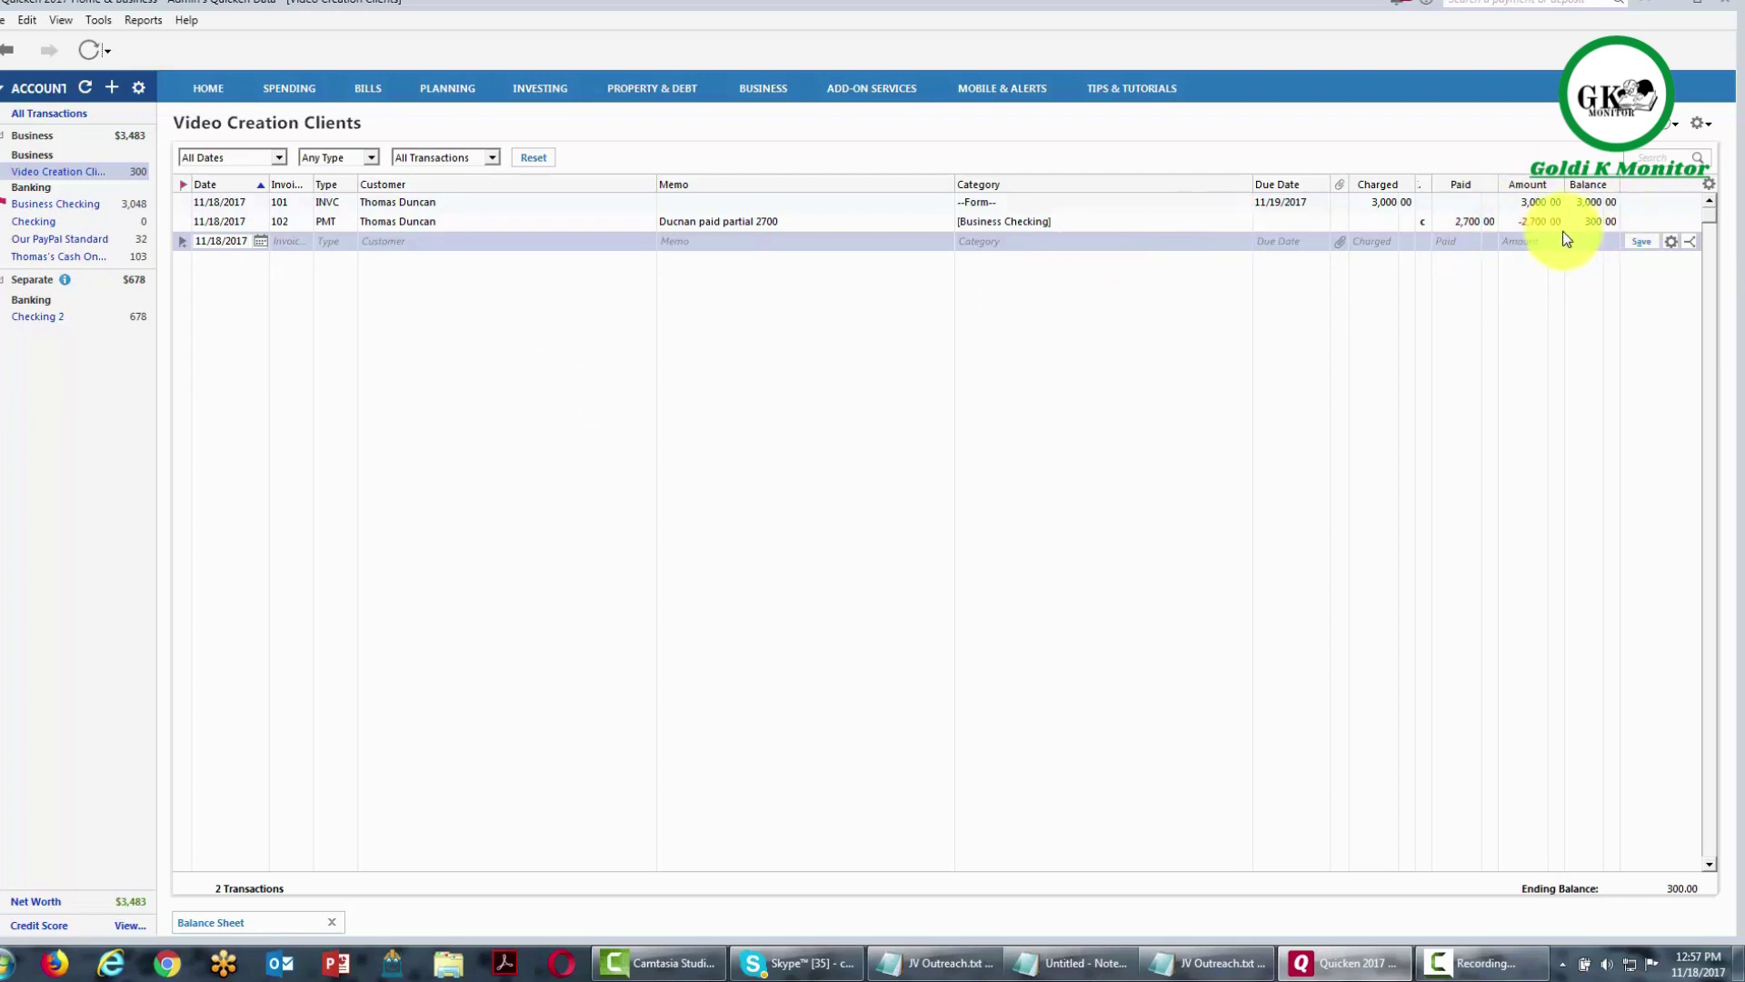
Step: Open the Balance Sheet report as of 11/18/2017 and select the Business Checking line
{"action": "left_click", "coordinate": [144, 18]}
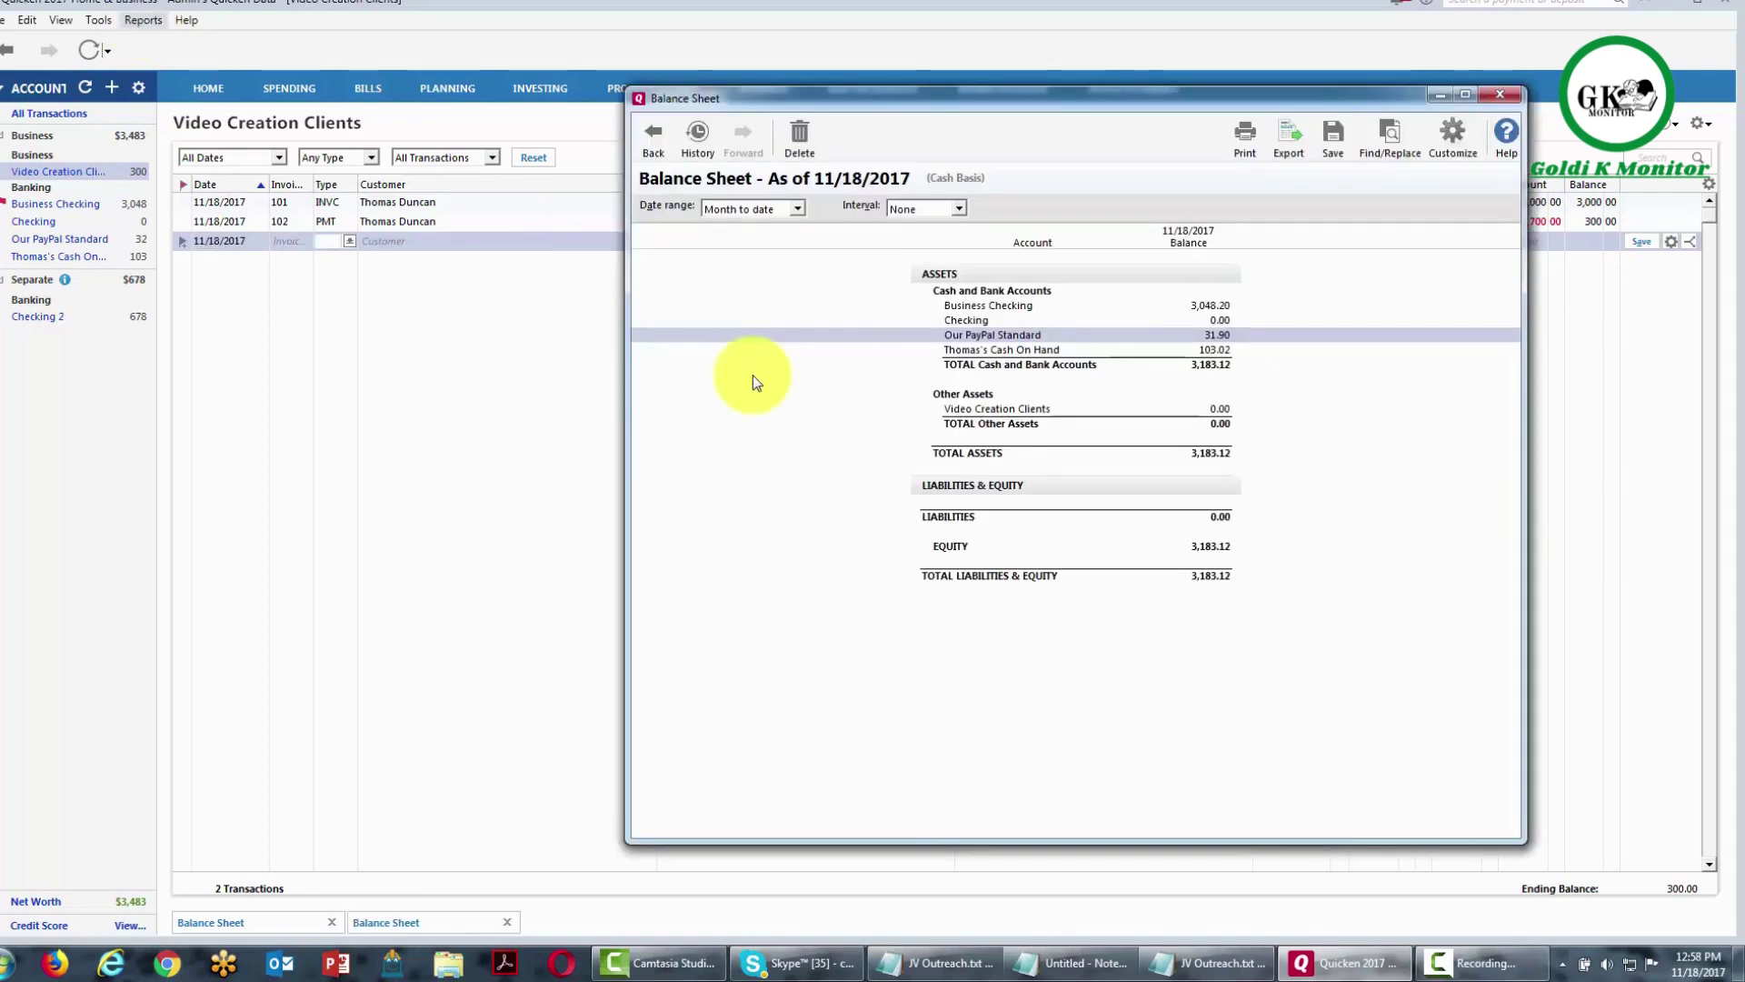
{"action": "left_click", "coordinate": [990, 306]}
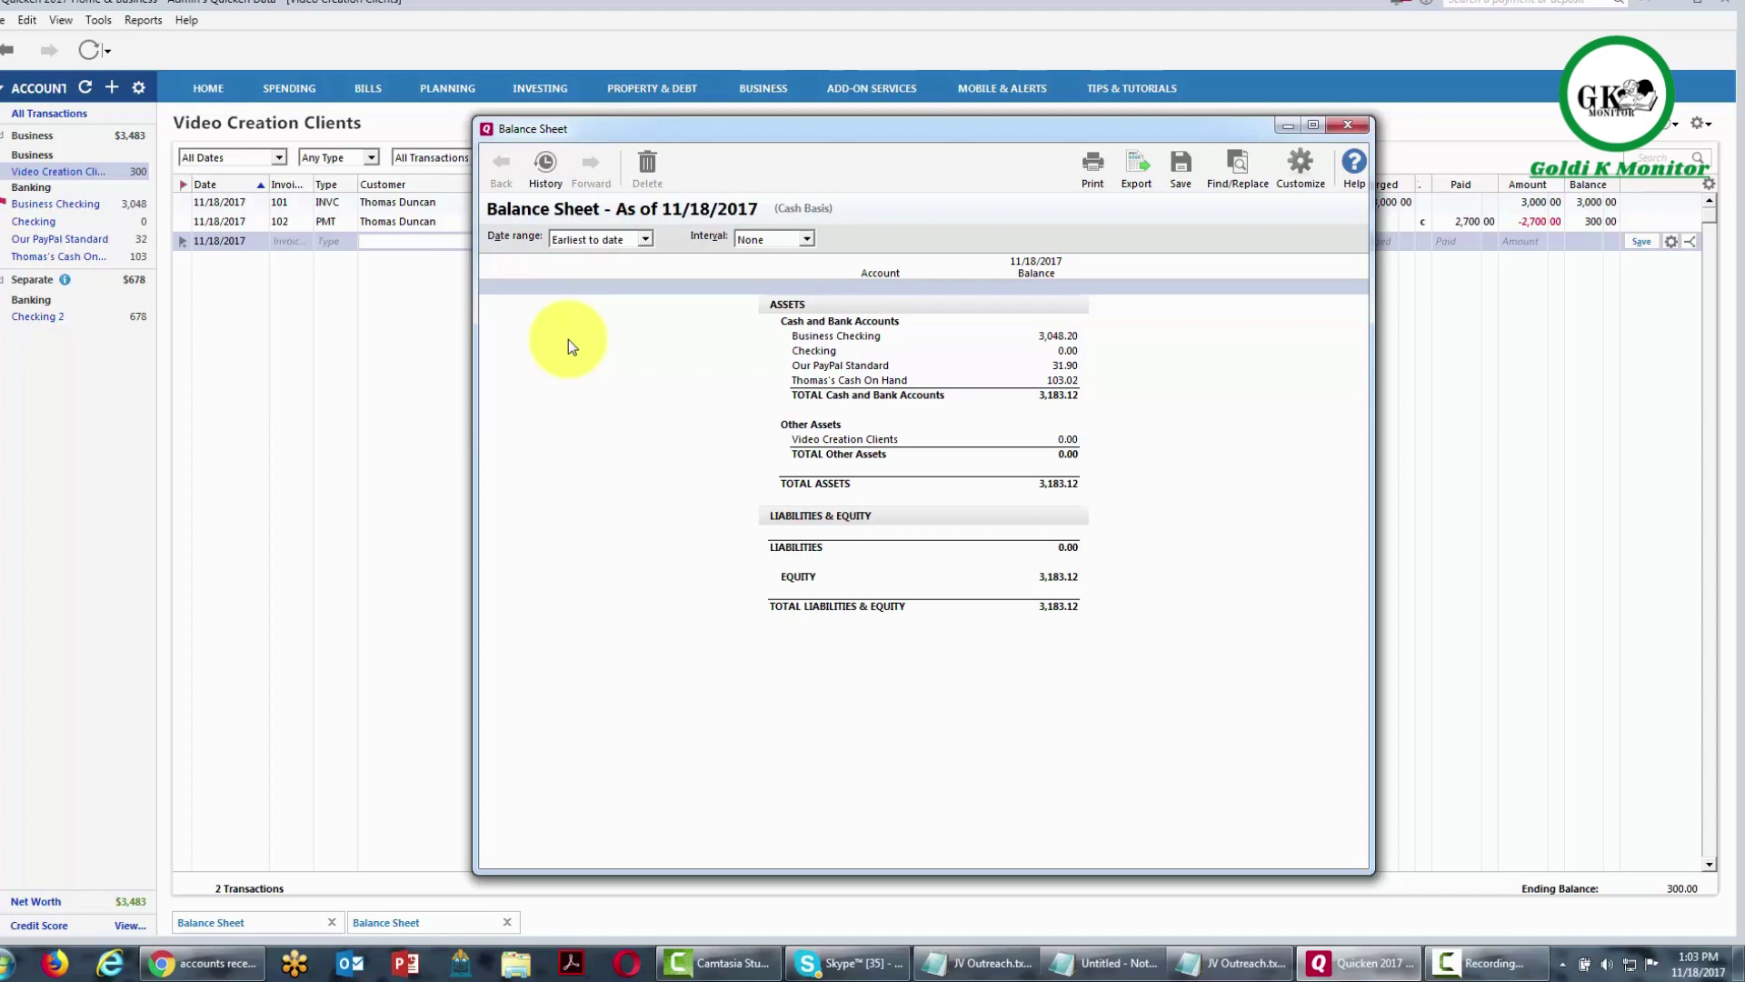
Step: Change the Balance Sheet's report basis to Accrual so the 300 receivable appears
{"action": "left_click", "coordinate": [1302, 169]}
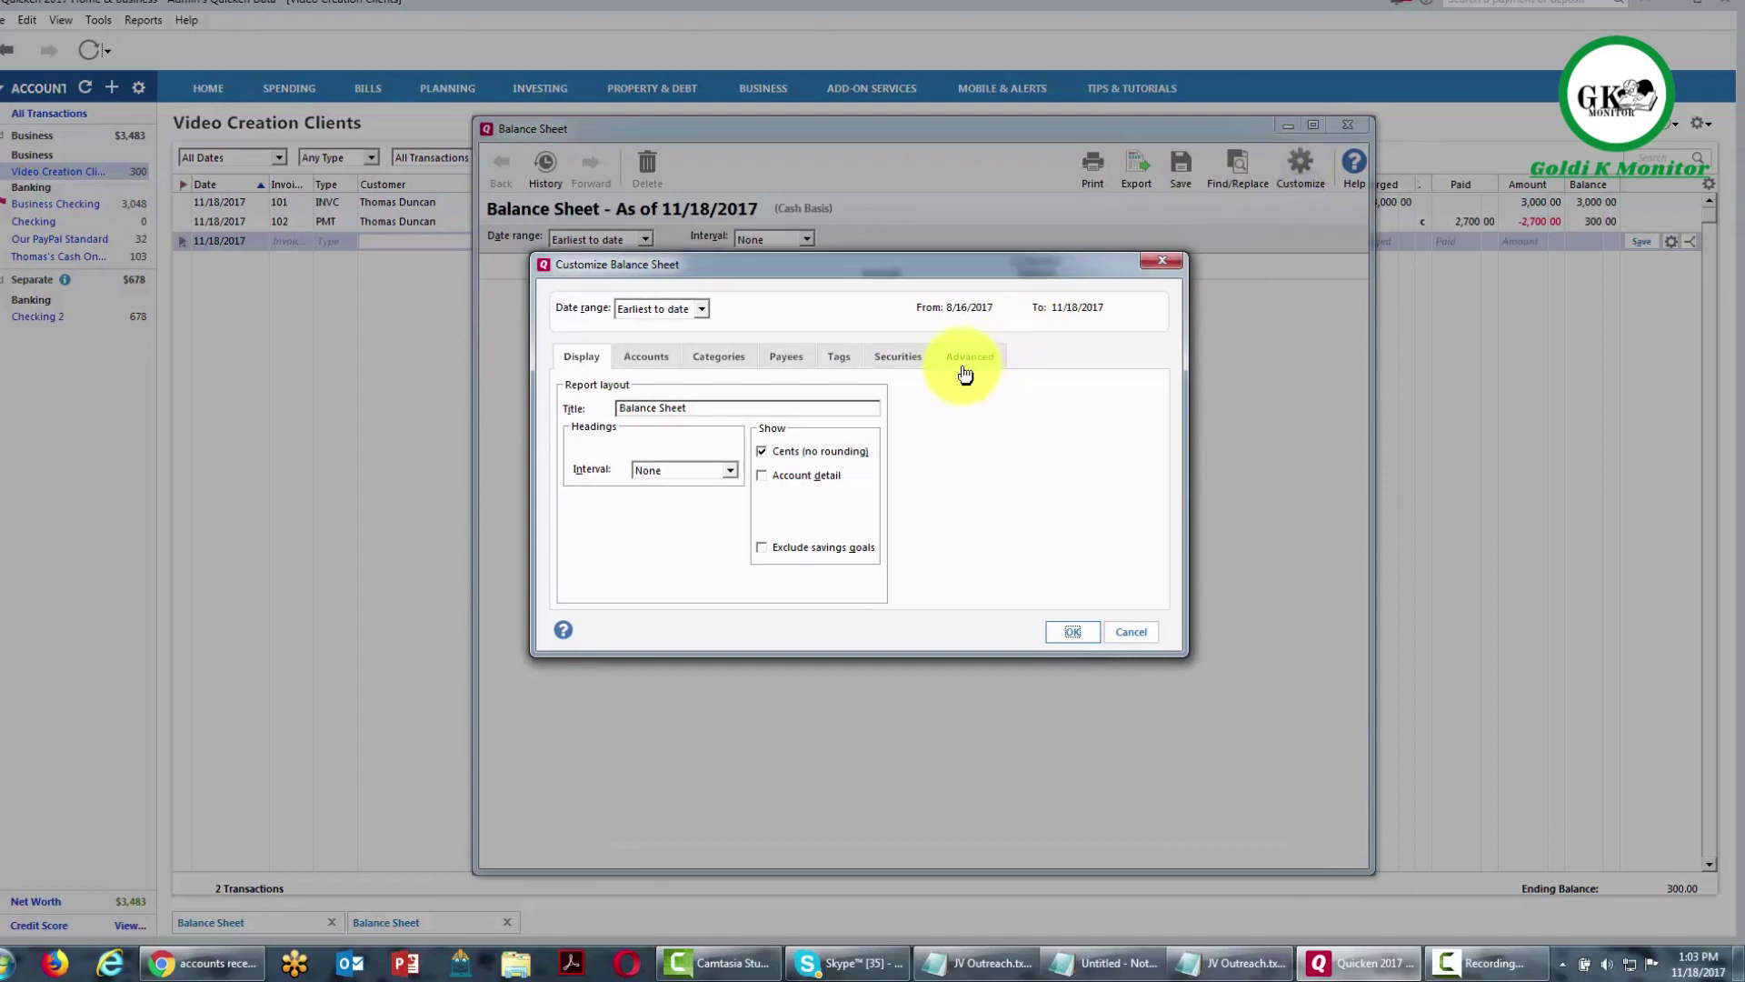
{"action": "left_click", "coordinate": [963, 363]}
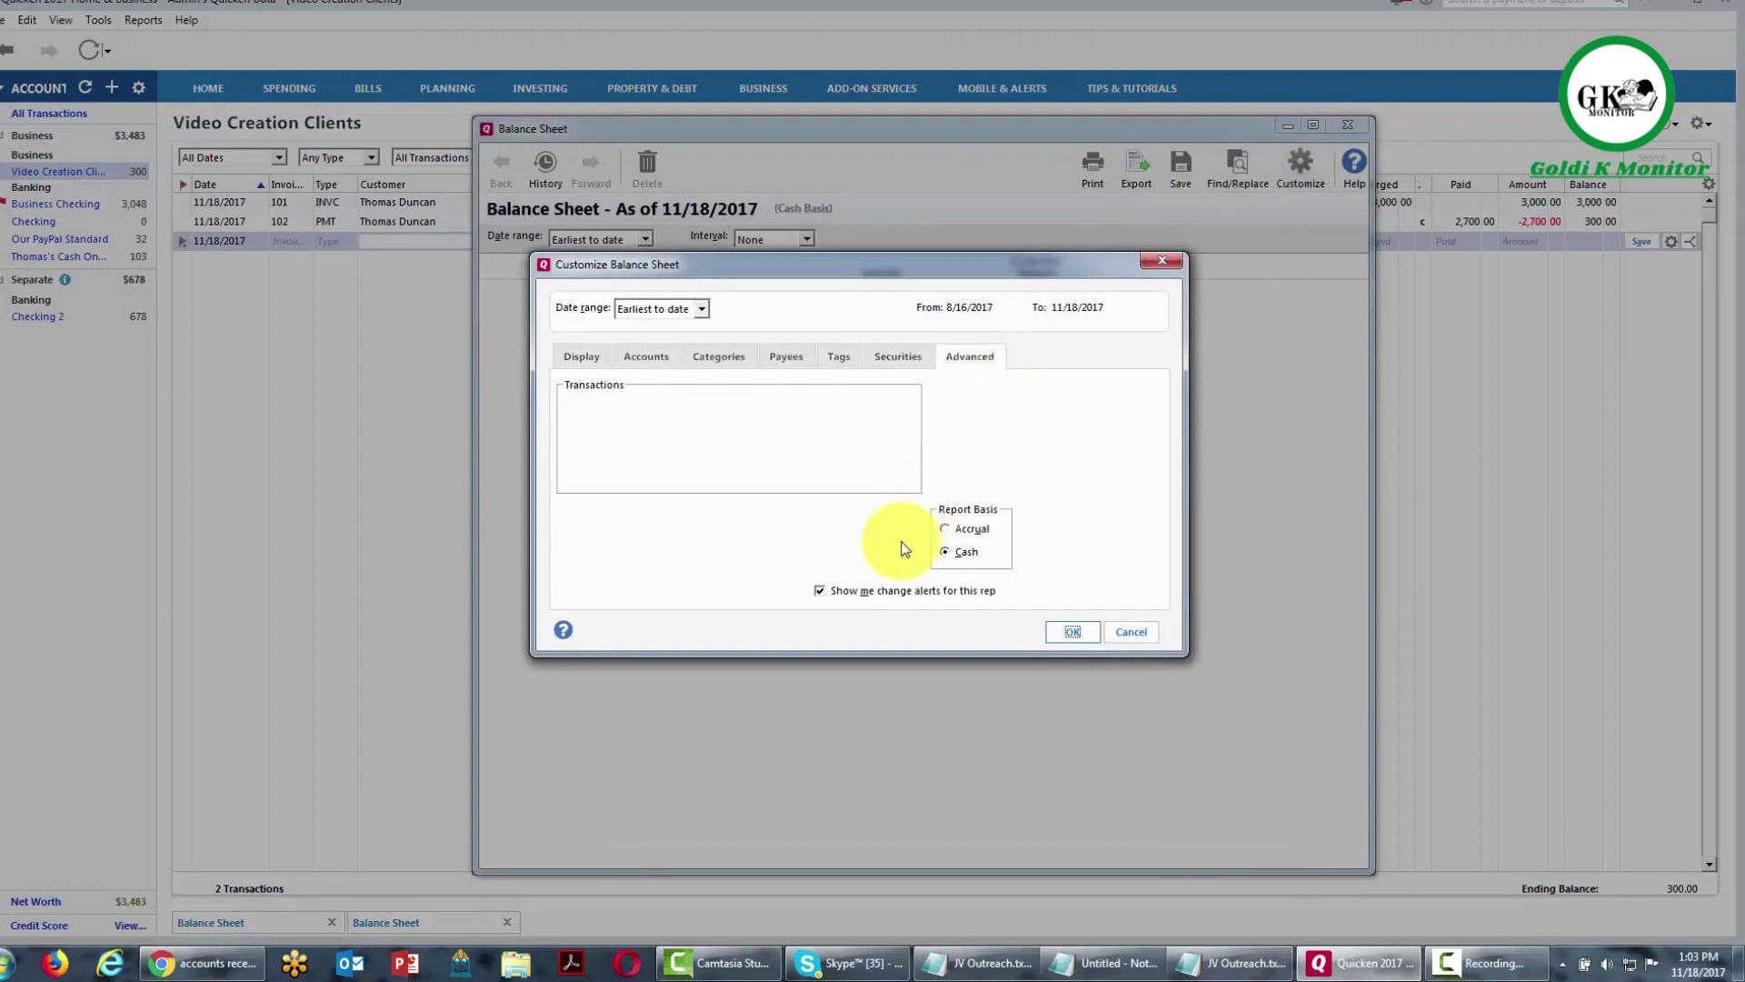
{"action": "left_click", "coordinate": [947, 528]}
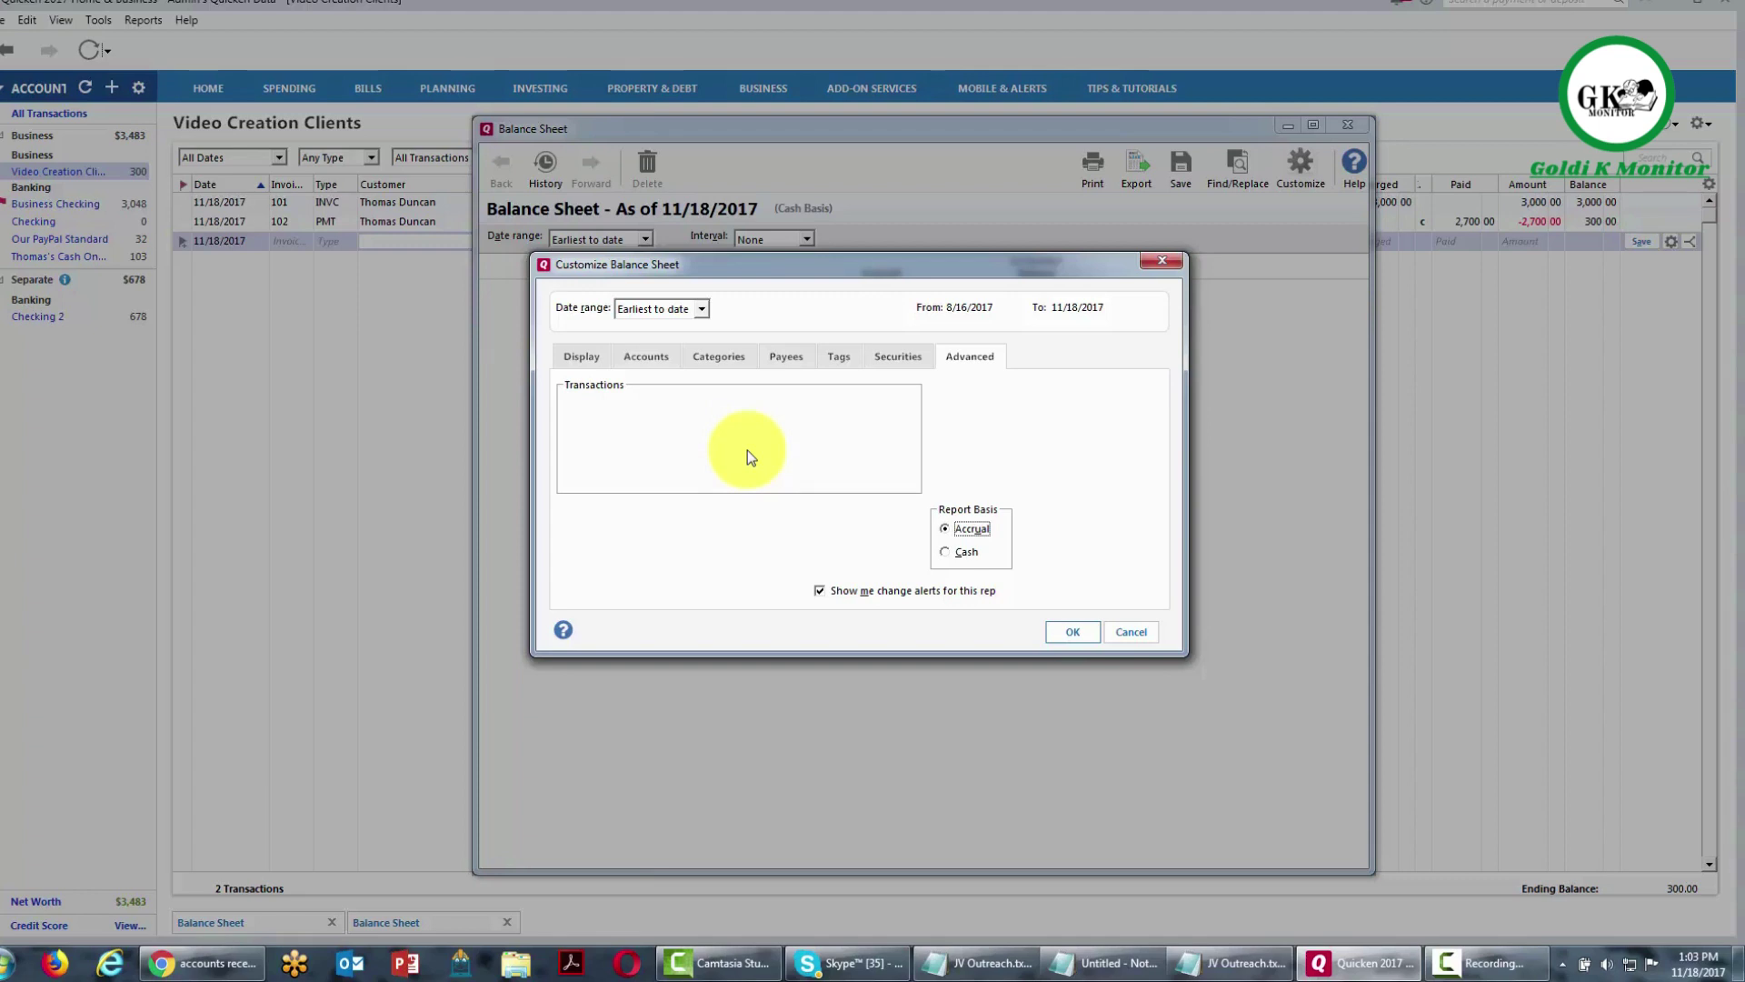
{"action": "left_click", "coordinate": [1074, 633]}
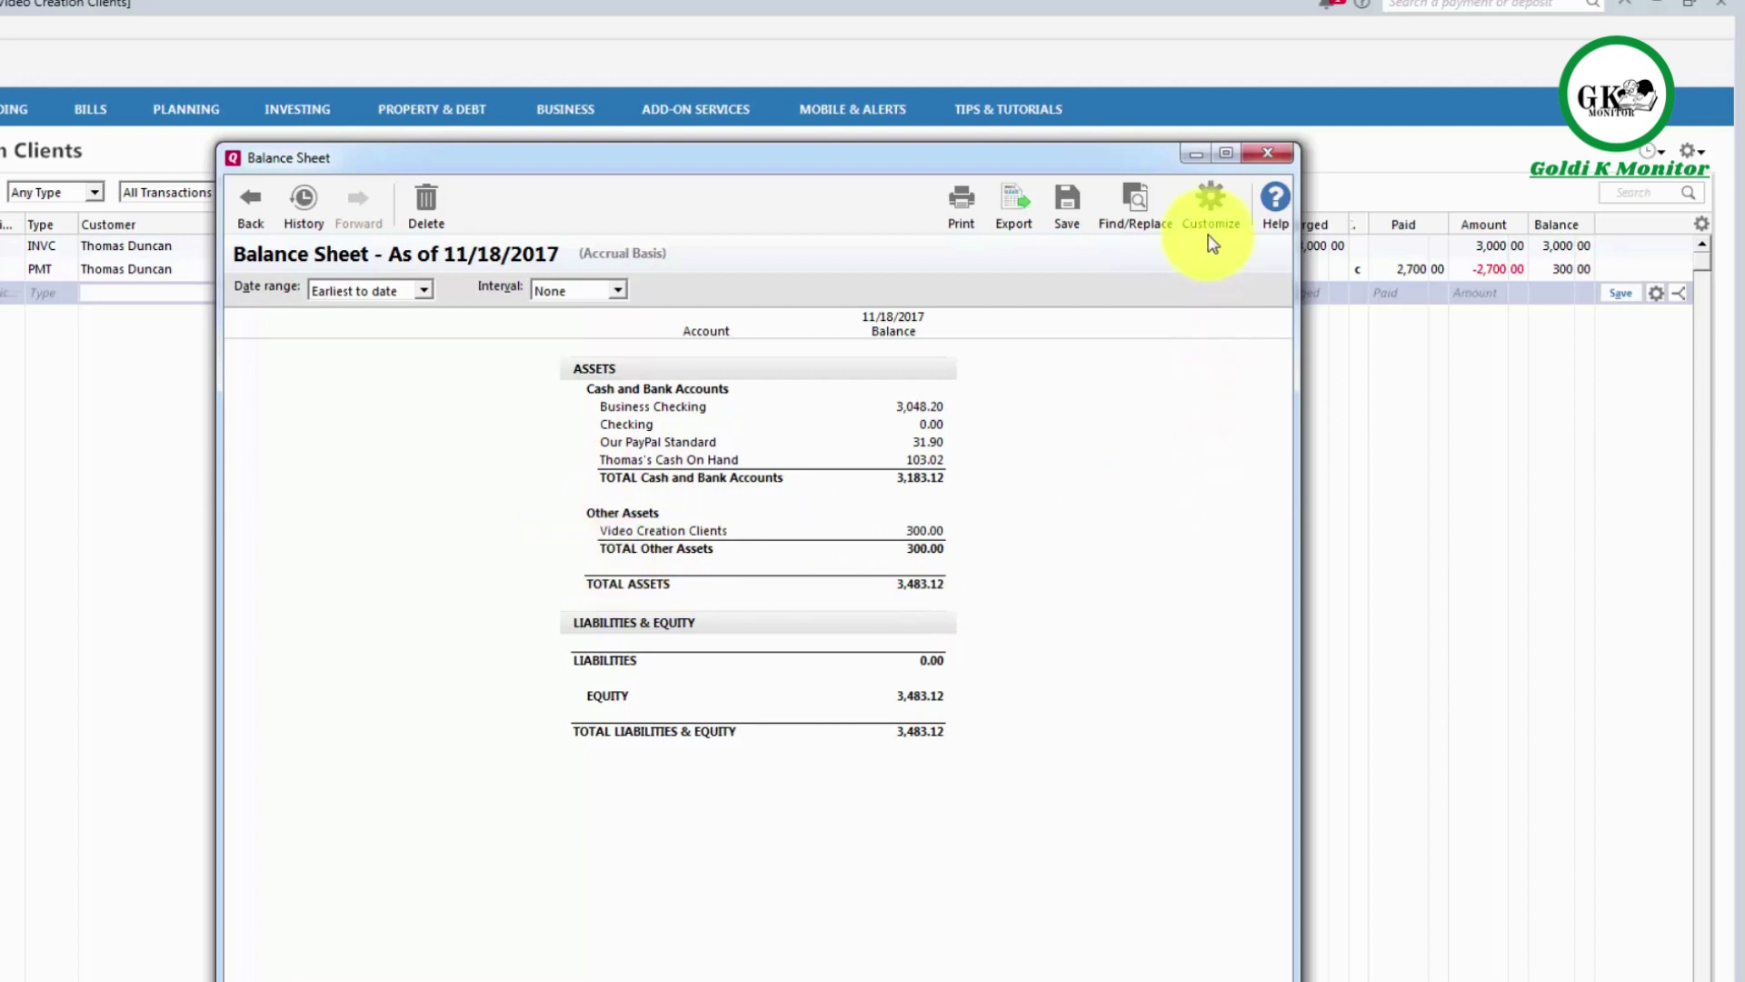
Step: Set the Balance Sheet's report basis back to Cash in the advanced settings
{"action": "left_click", "coordinate": [1210, 204]}
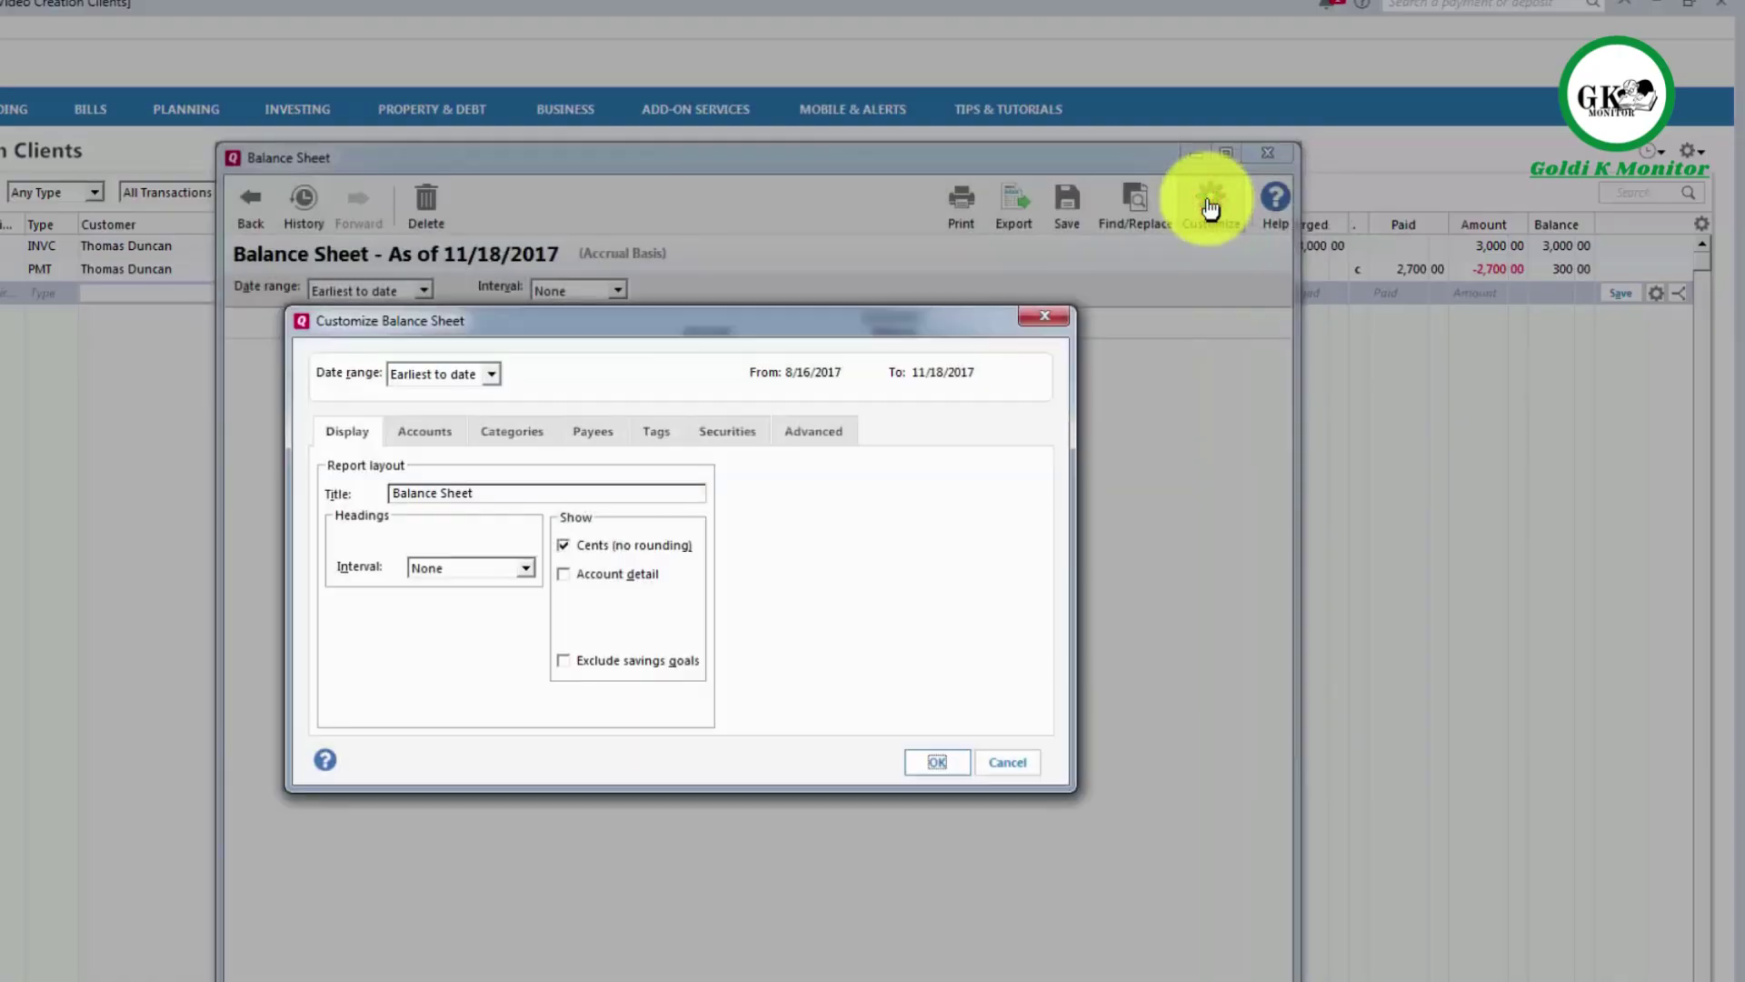
{"action": "left_click", "coordinate": [805, 438]}
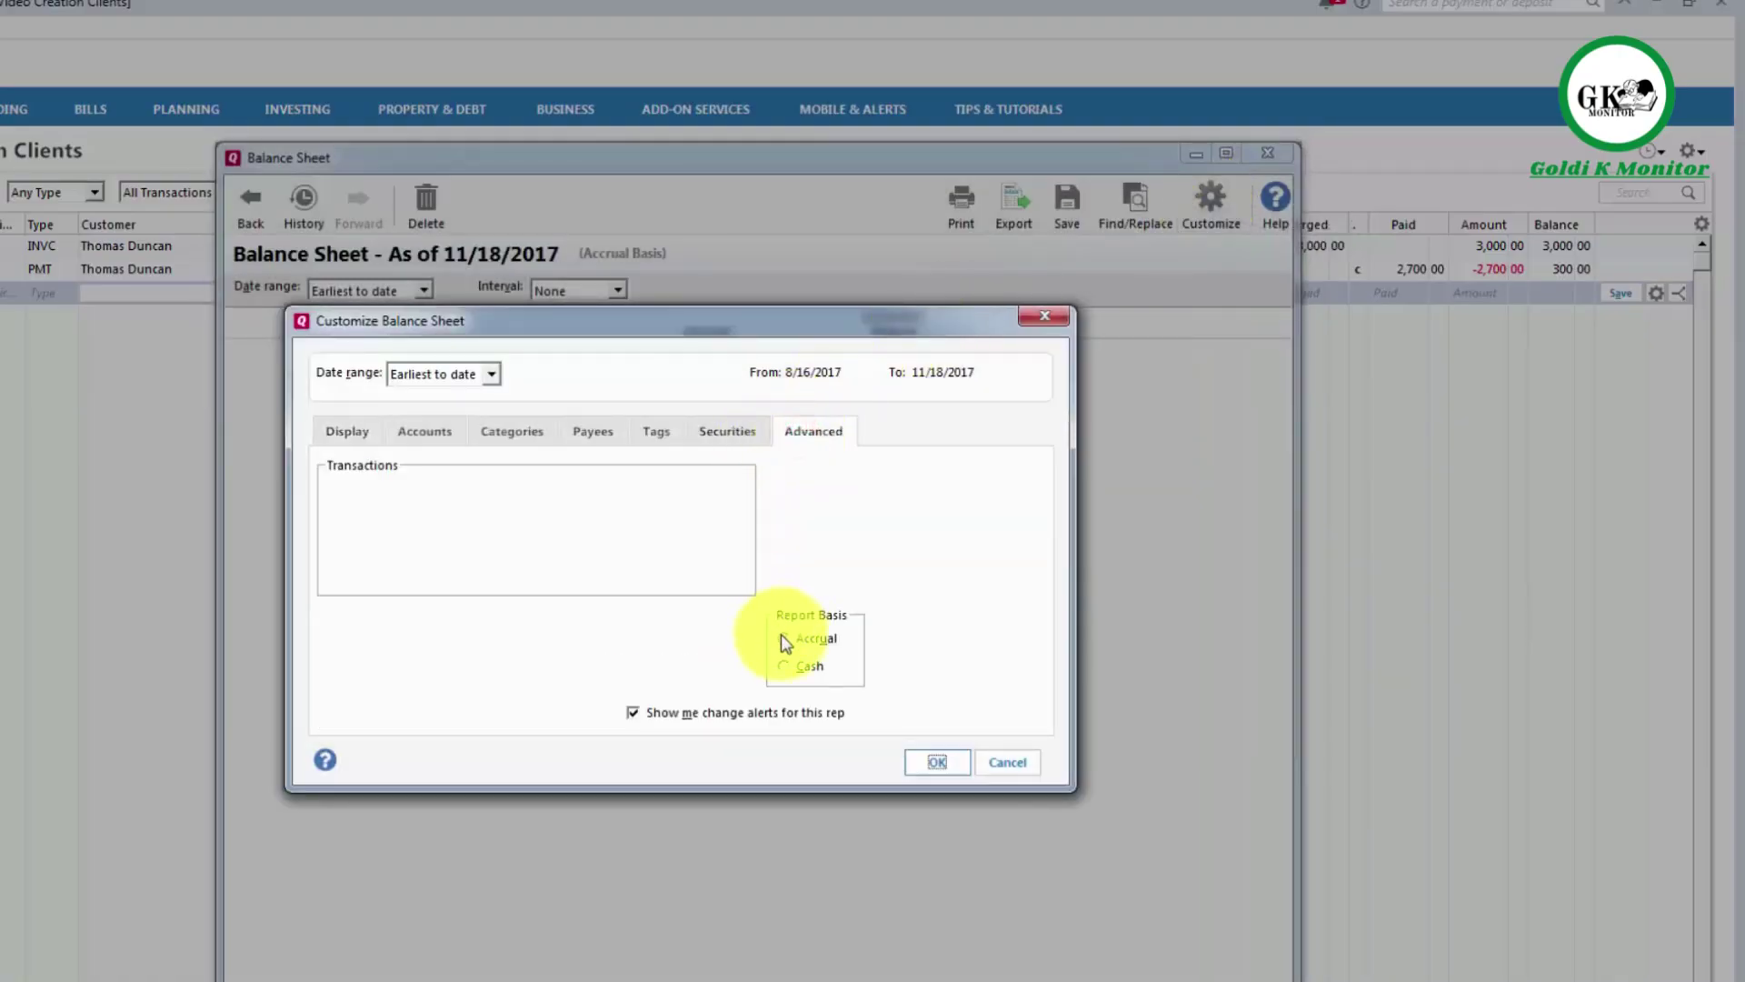
{"action": "left_click", "coordinate": [779, 669]}
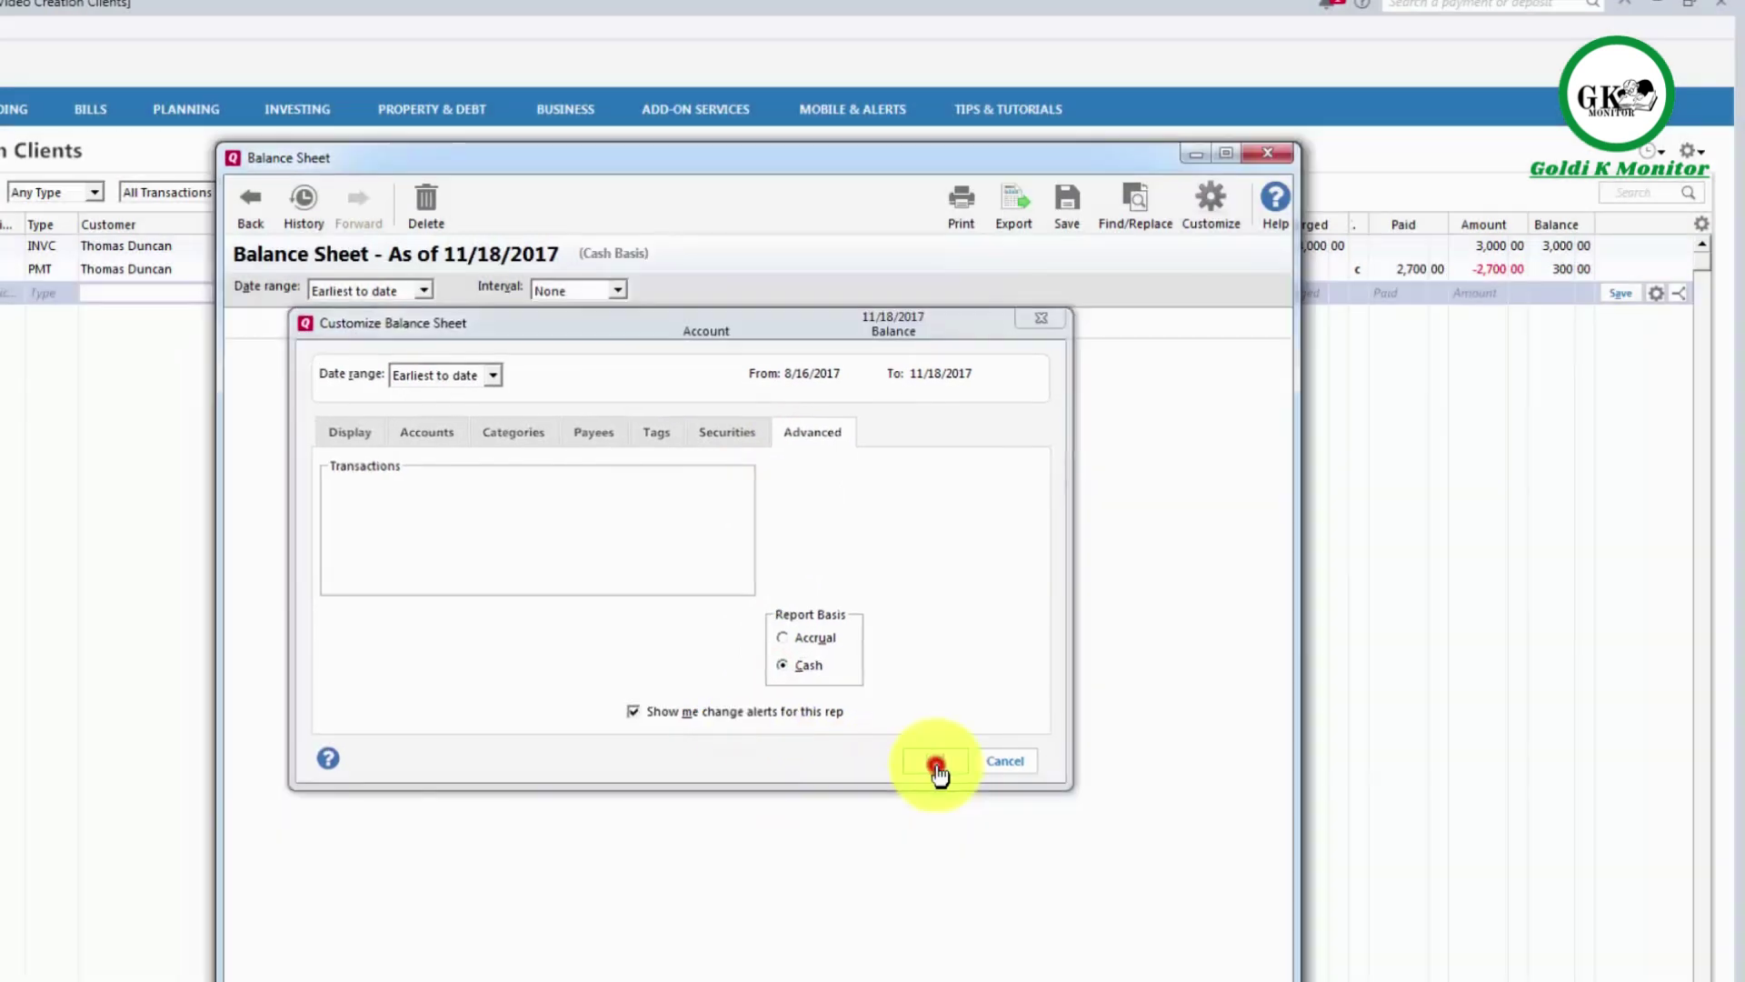
{"action": "left_click", "coordinate": [939, 768]}
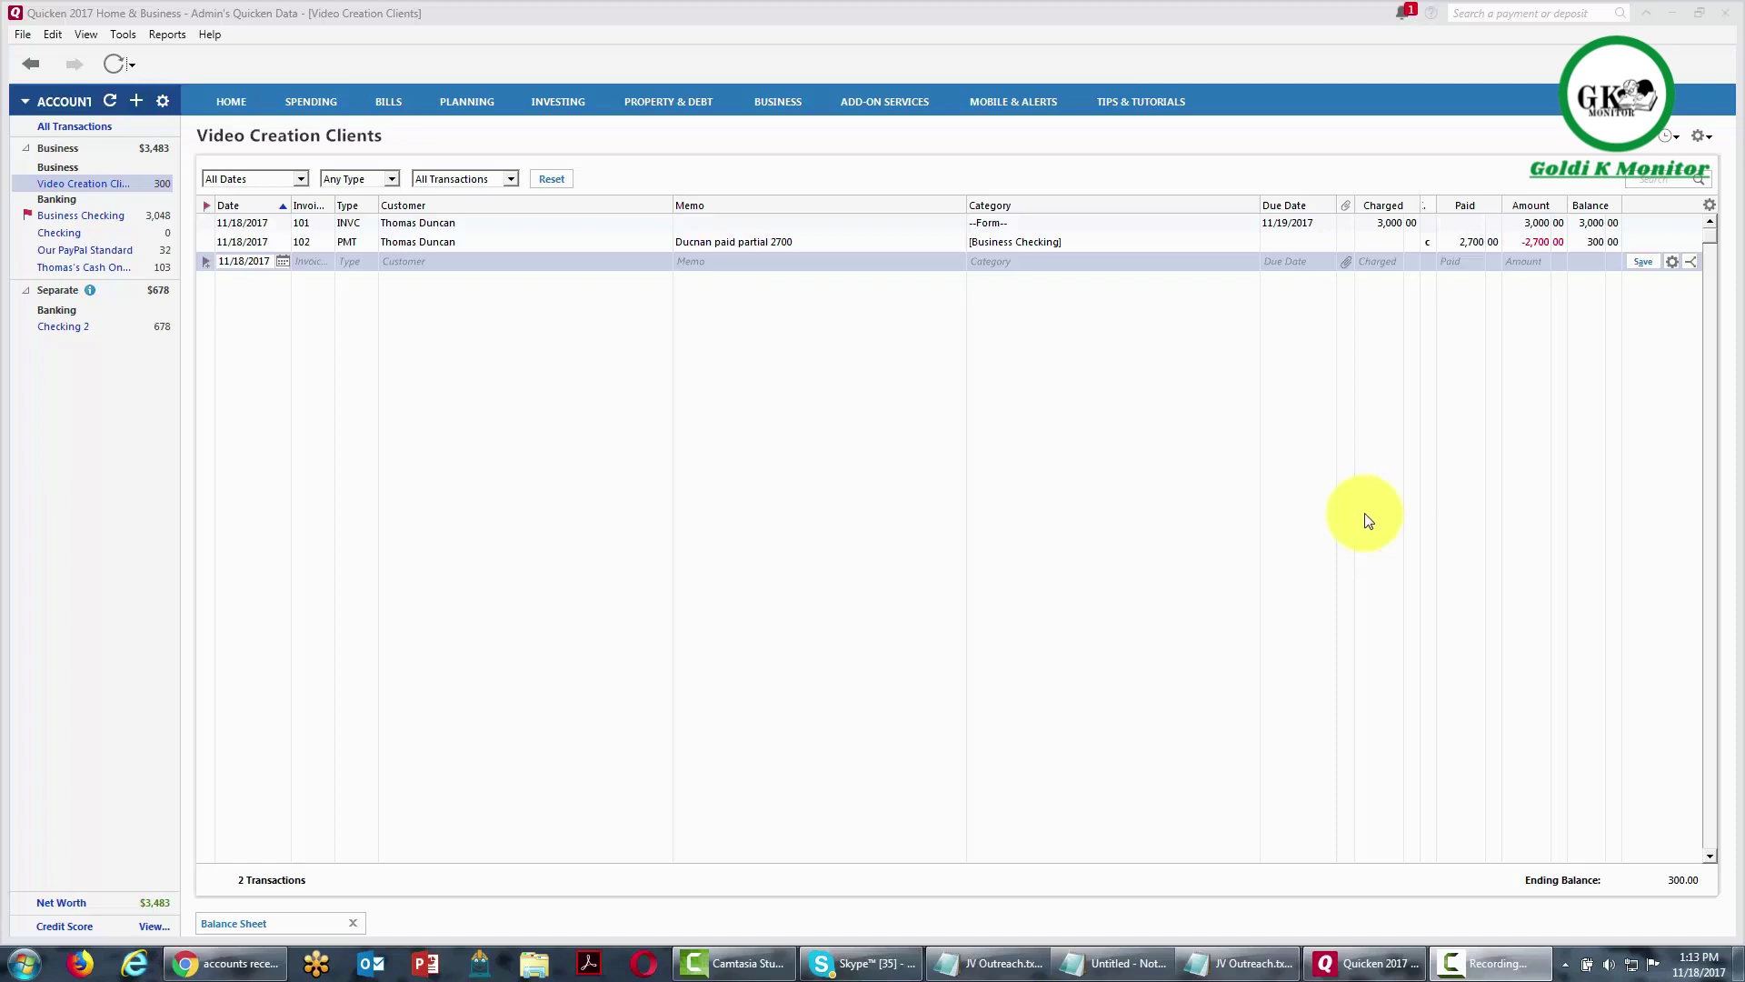
Step: From Business Tools > Invoices and estimates, start a refund for Video Creation Clients
{"action": "left_click", "coordinate": [768, 111]}
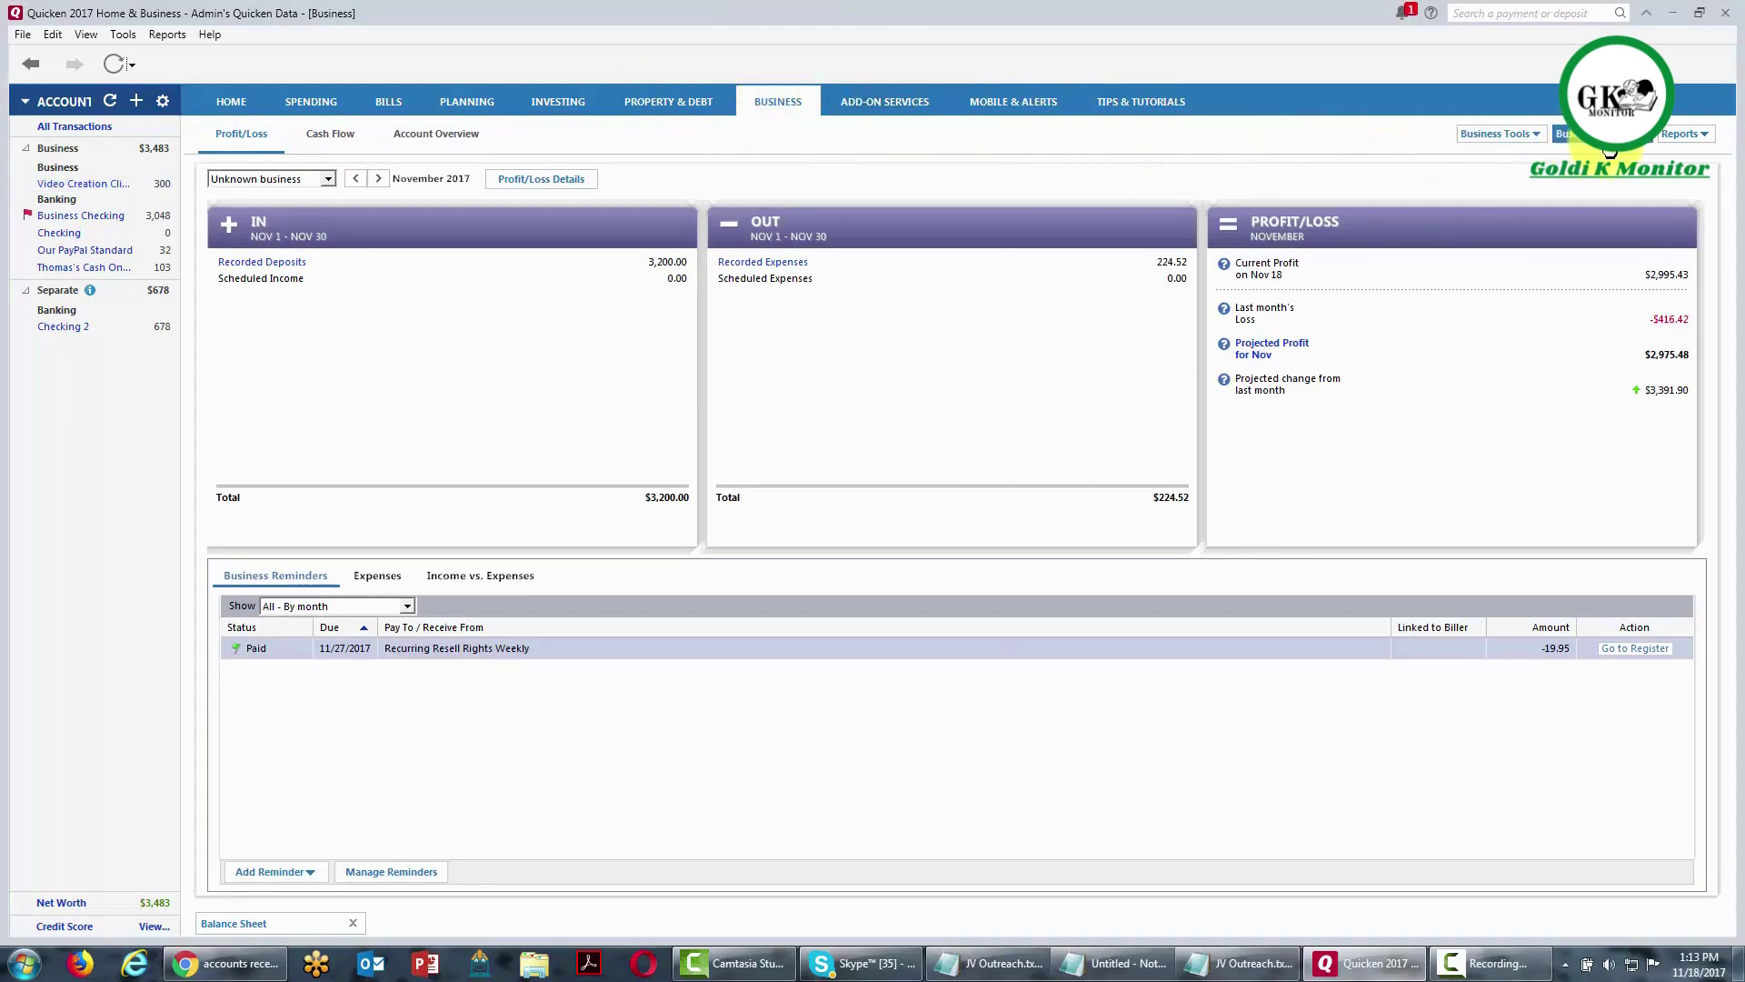
{"action": "left_click", "coordinate": [1639, 144]}
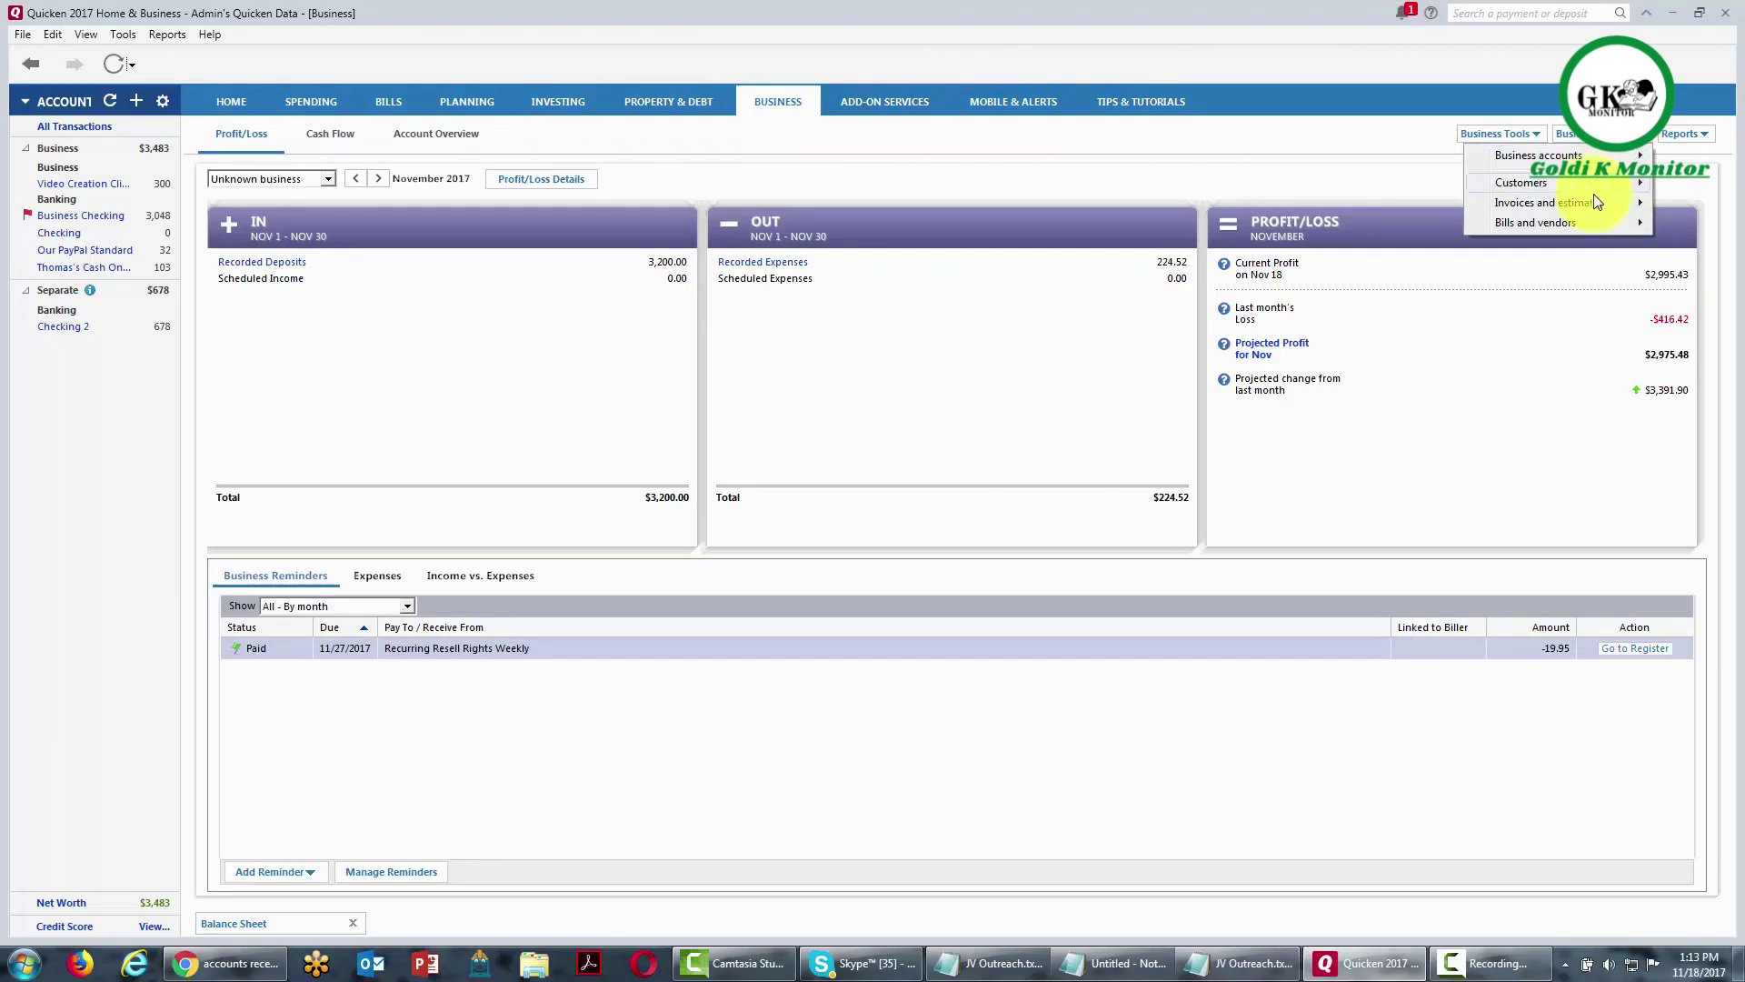
{"action": "mouse_move", "coordinate": [1591, 204]}
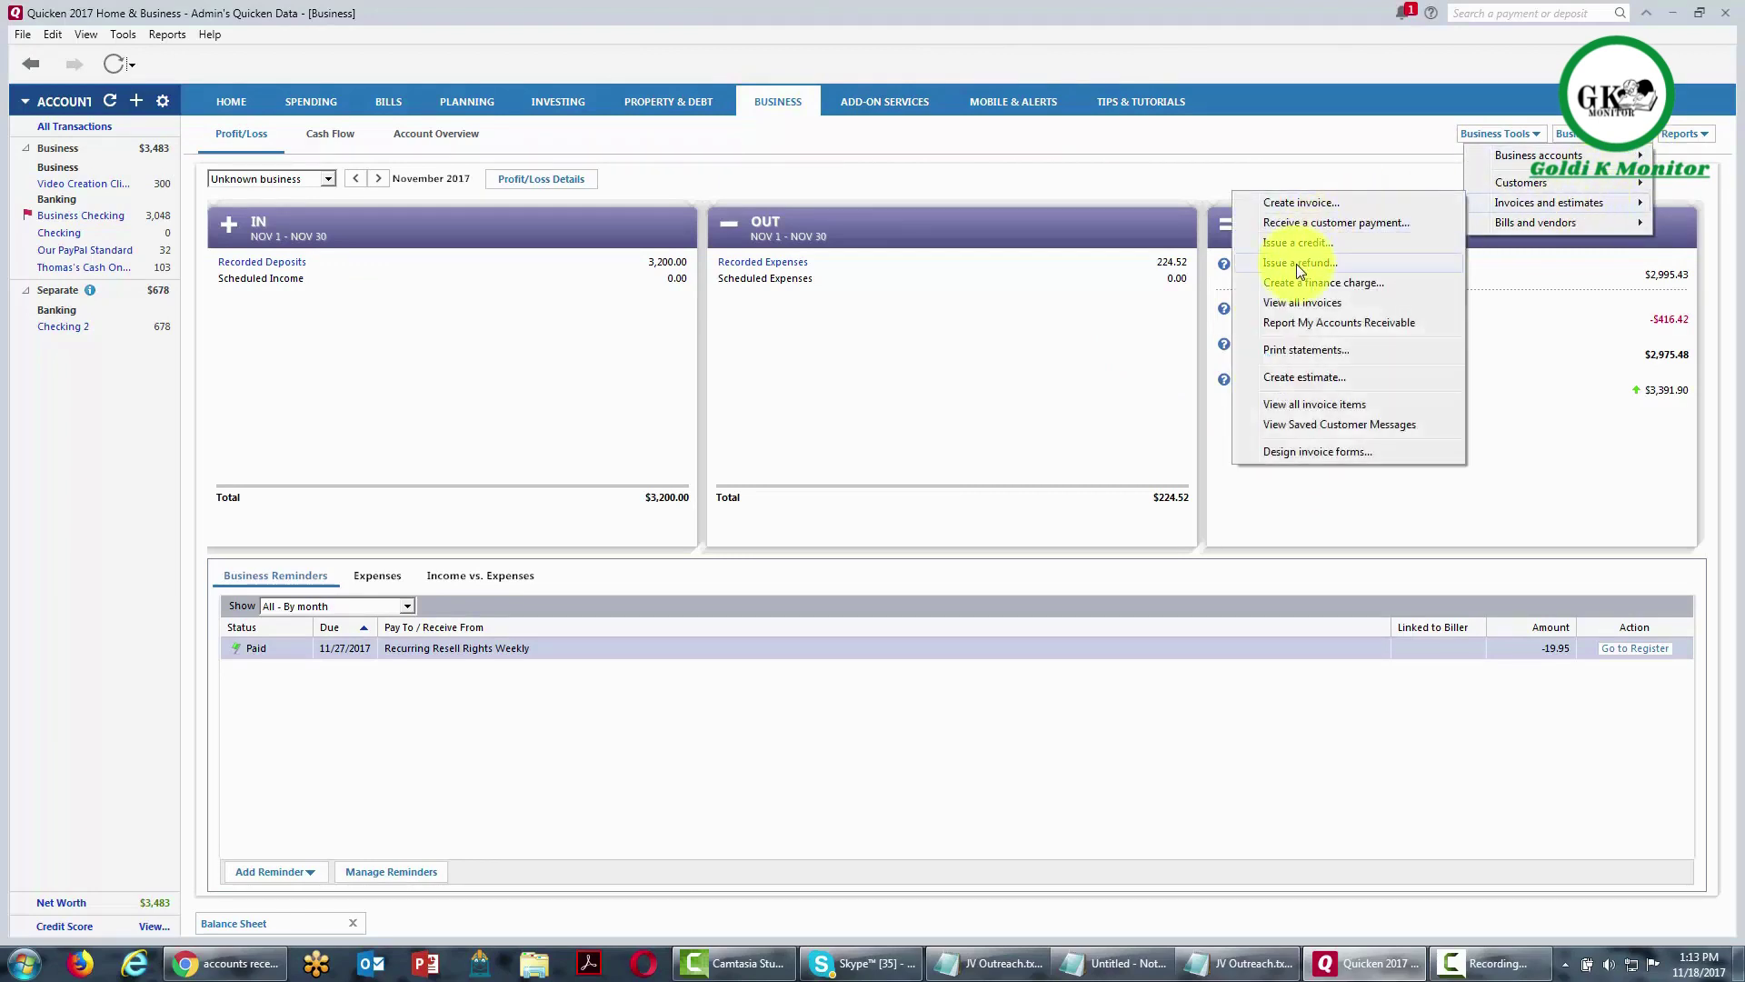
{"action": "left_click", "coordinate": [1298, 263]}
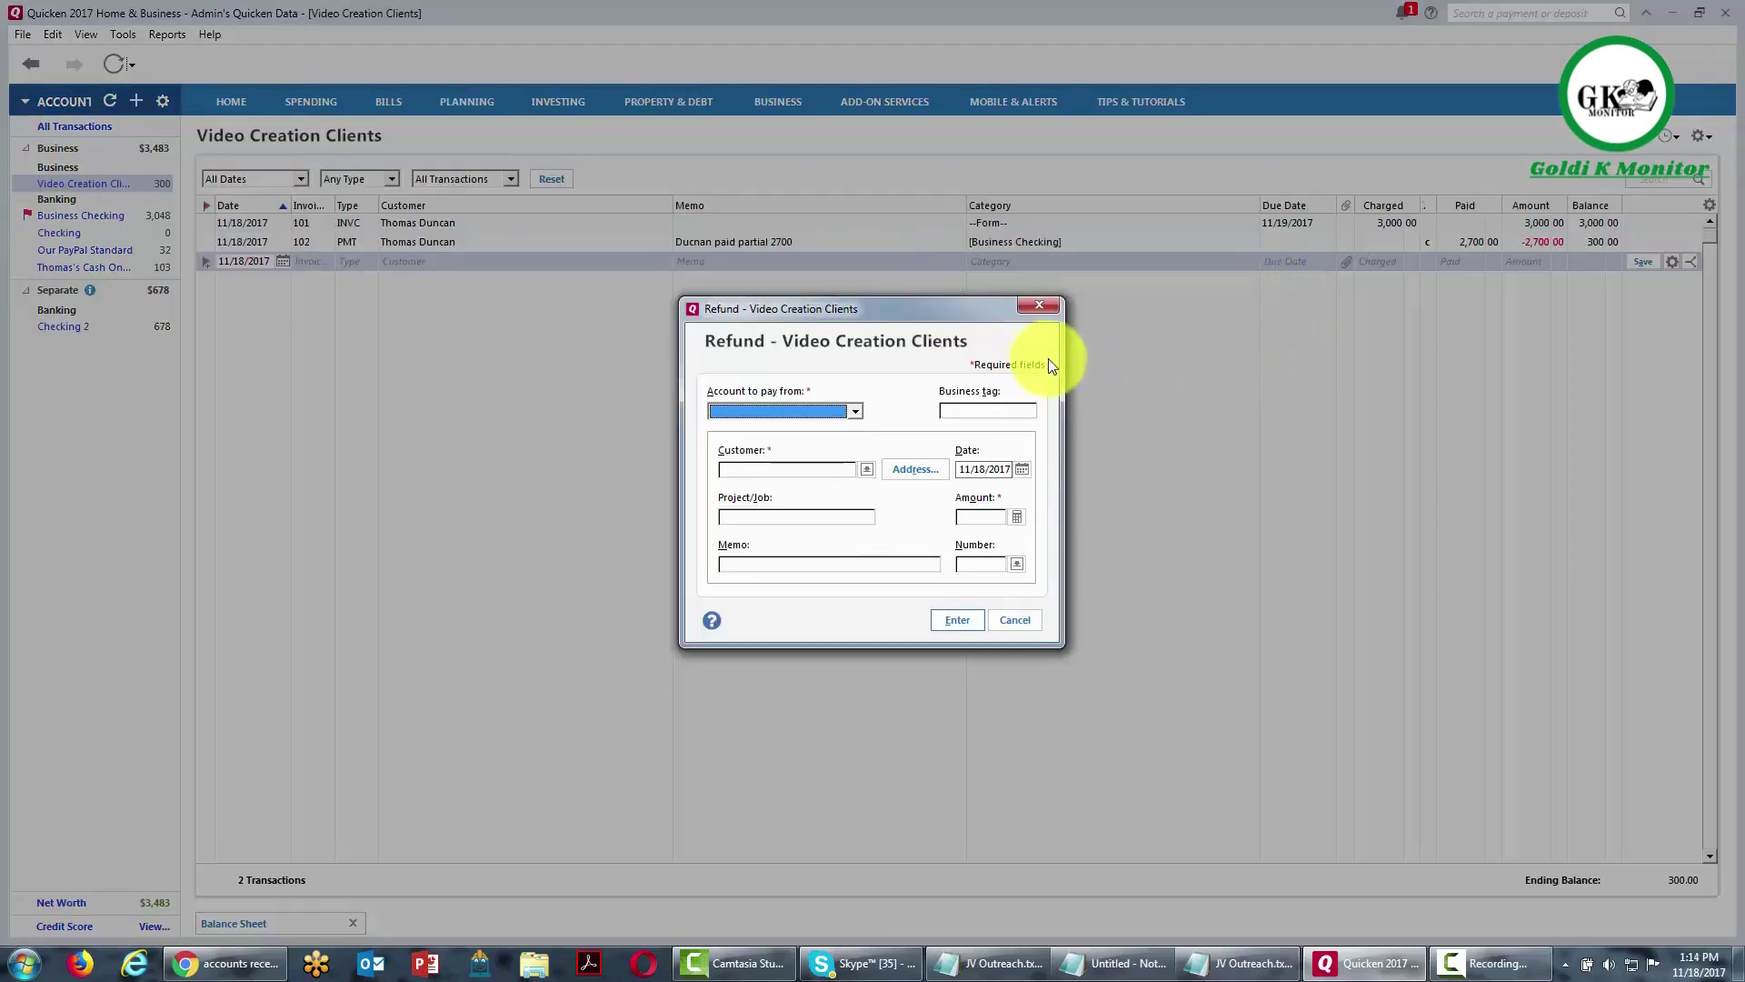
Step: Pay the refund from Business Checking to the customer for Quicken Video Creation, memo 'Refund for One Video'
{"action": "left_click", "coordinate": [856, 412]}
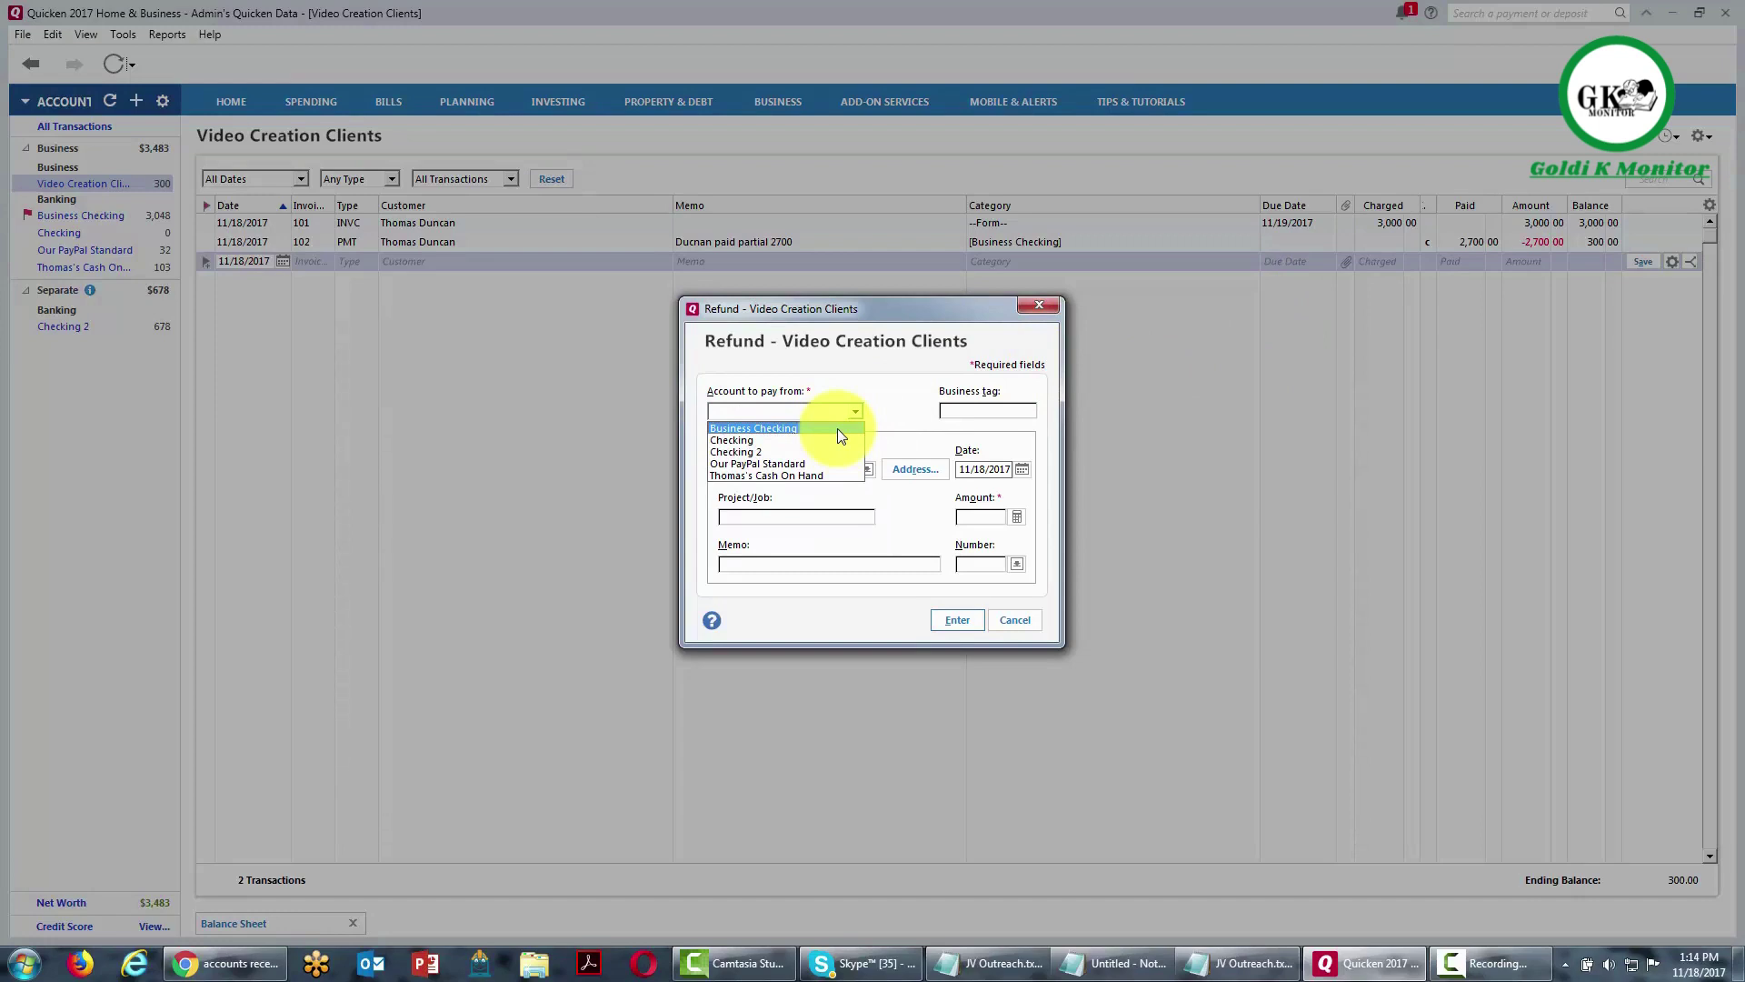
{"action": "left_click", "coordinate": [832, 429]}
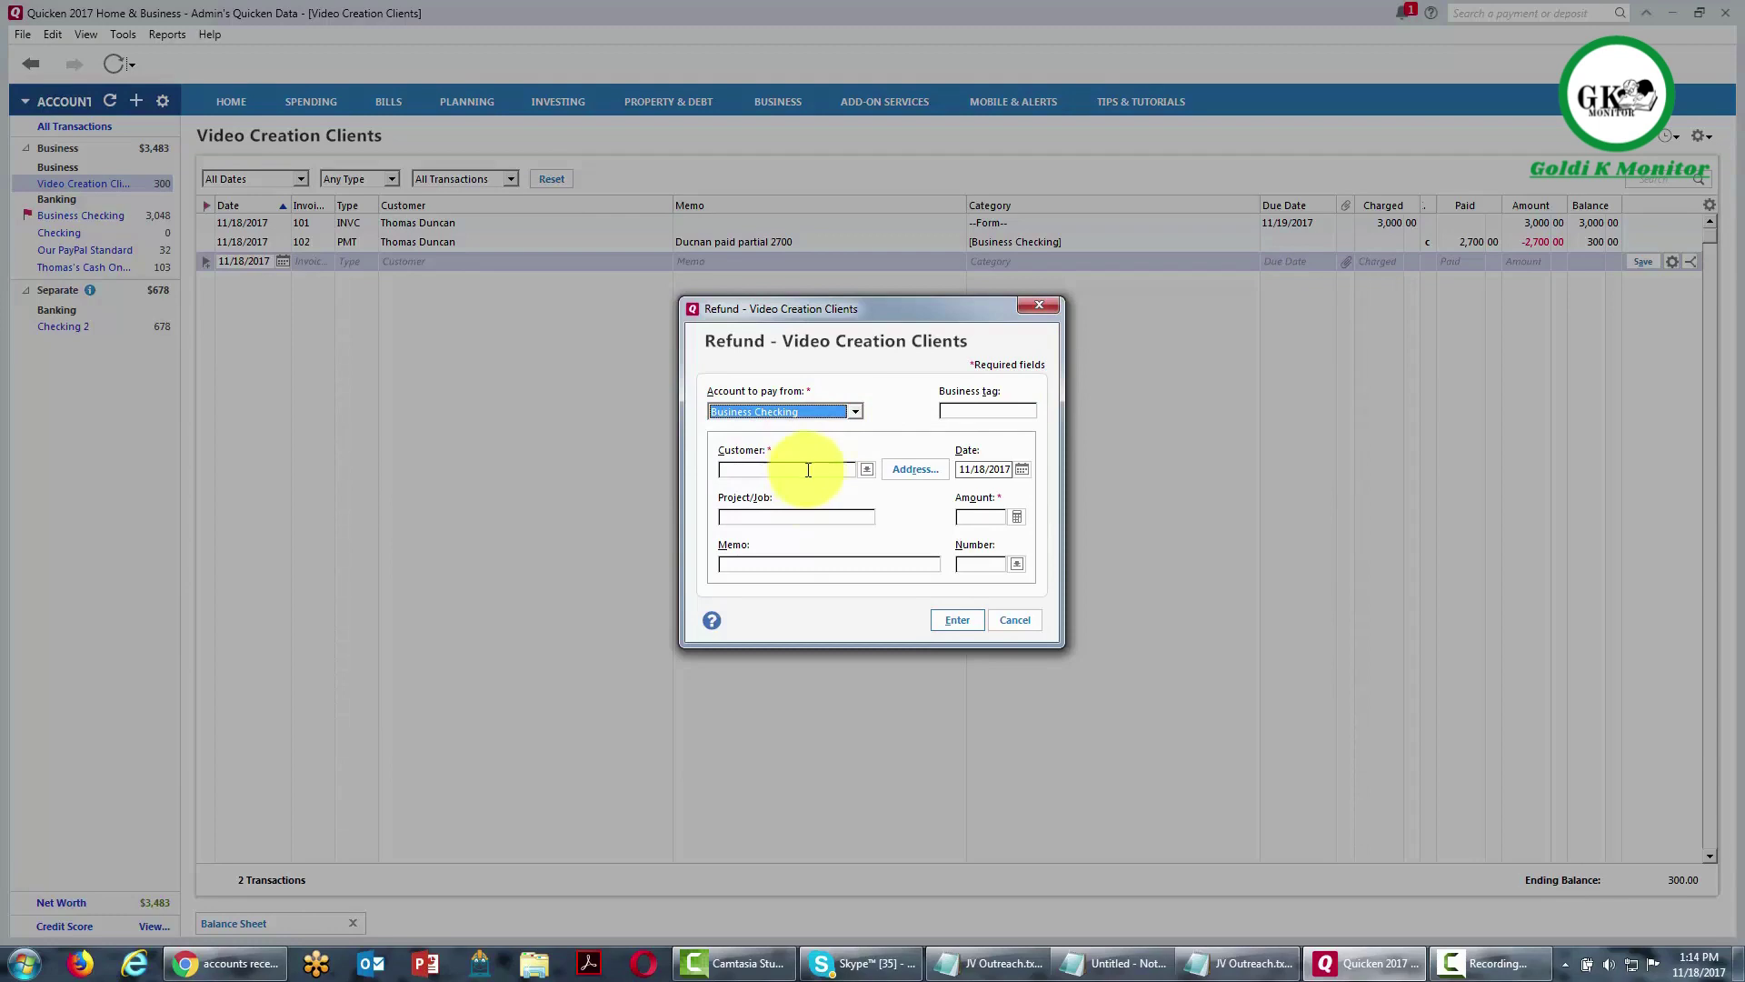
{"action": "left_click", "coordinate": [868, 471]}
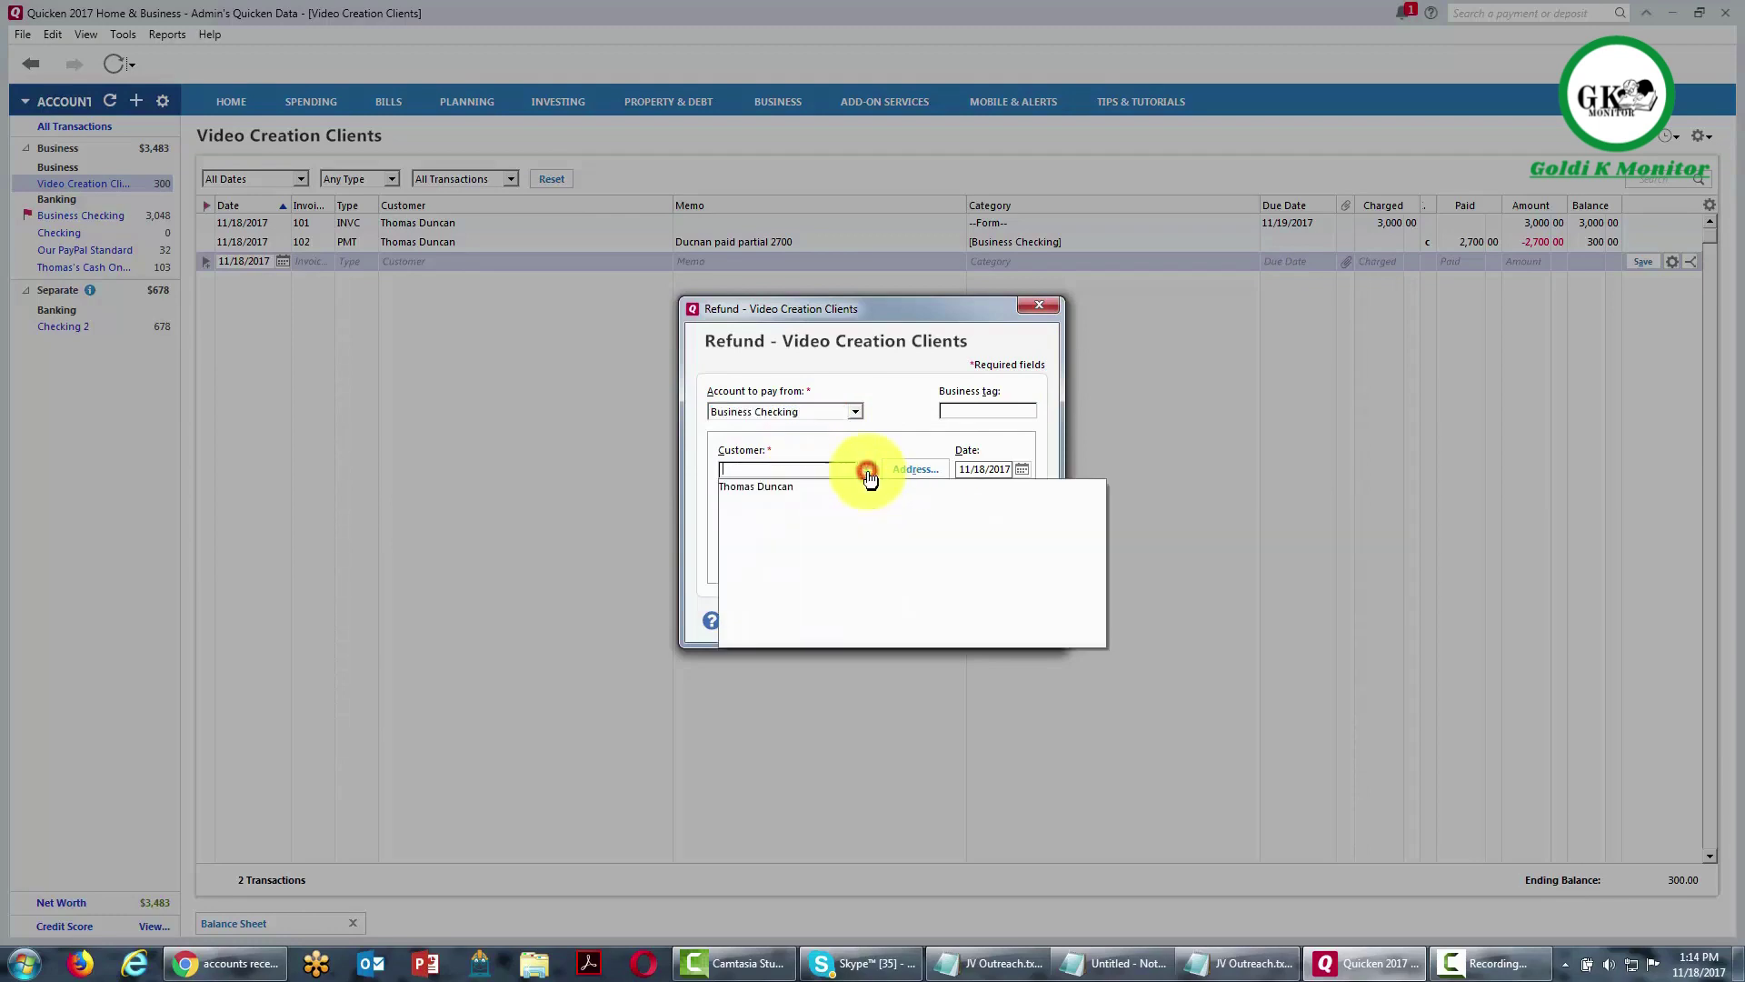
{"action": "left_click", "coordinate": [755, 488]}
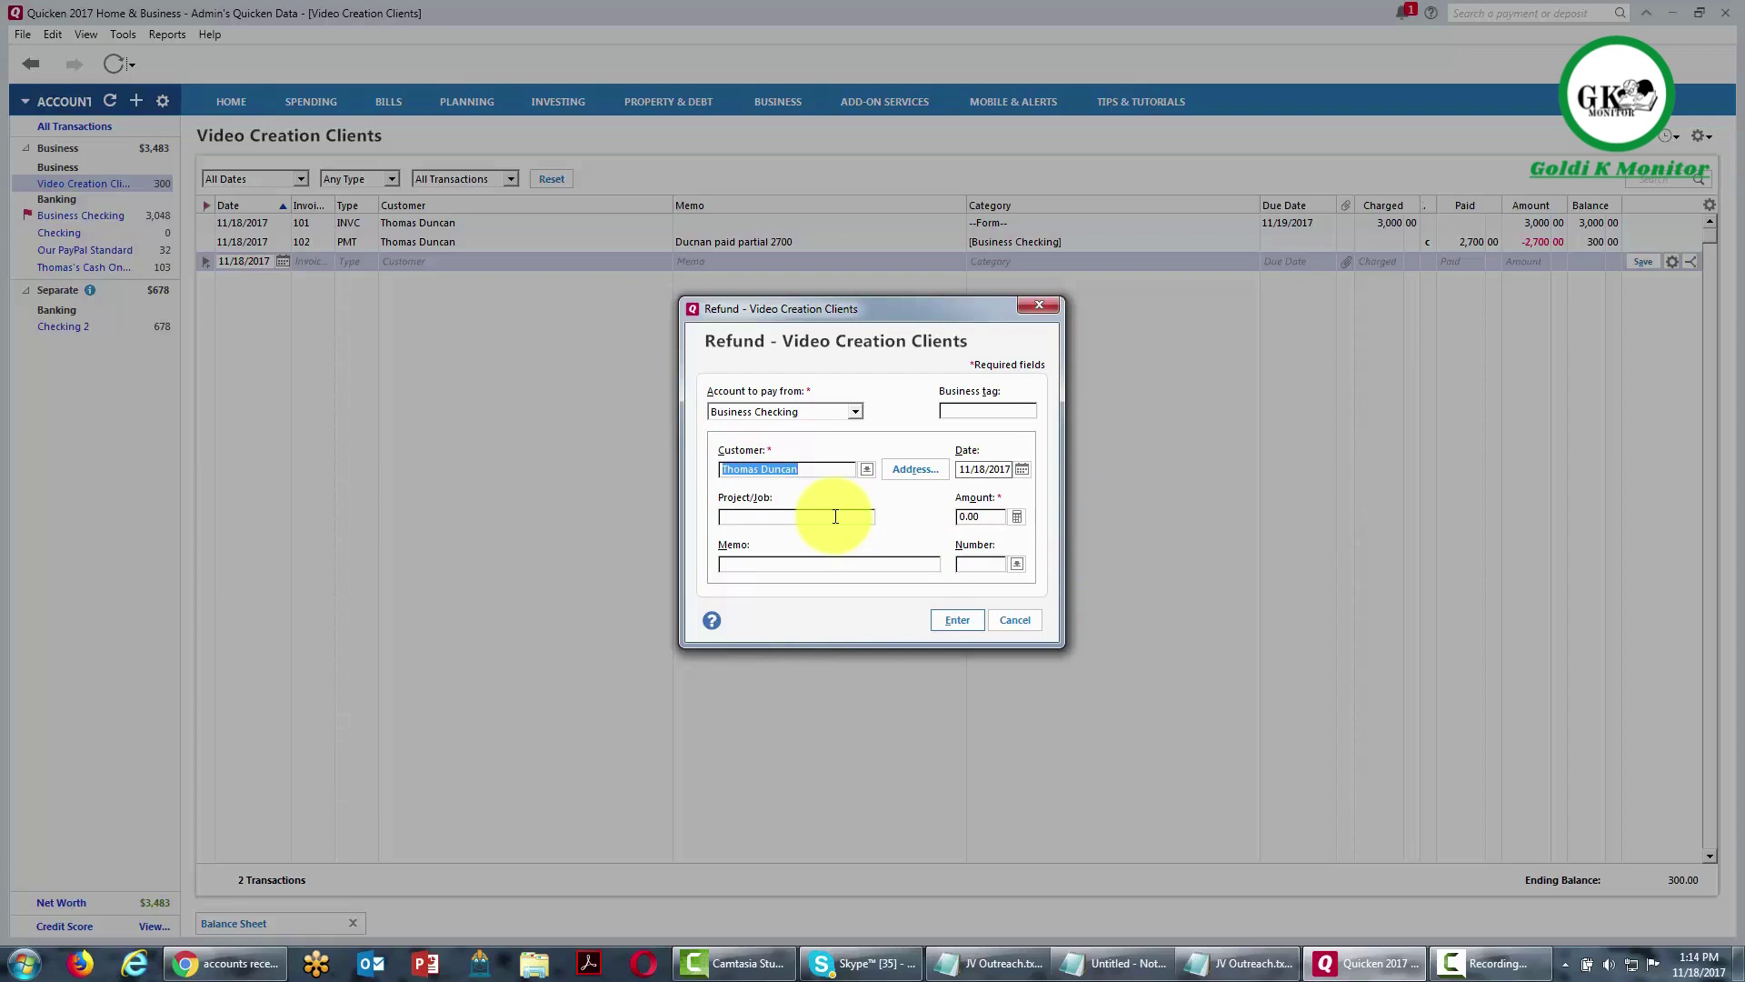
{"action": "key", "text": "Tab"}
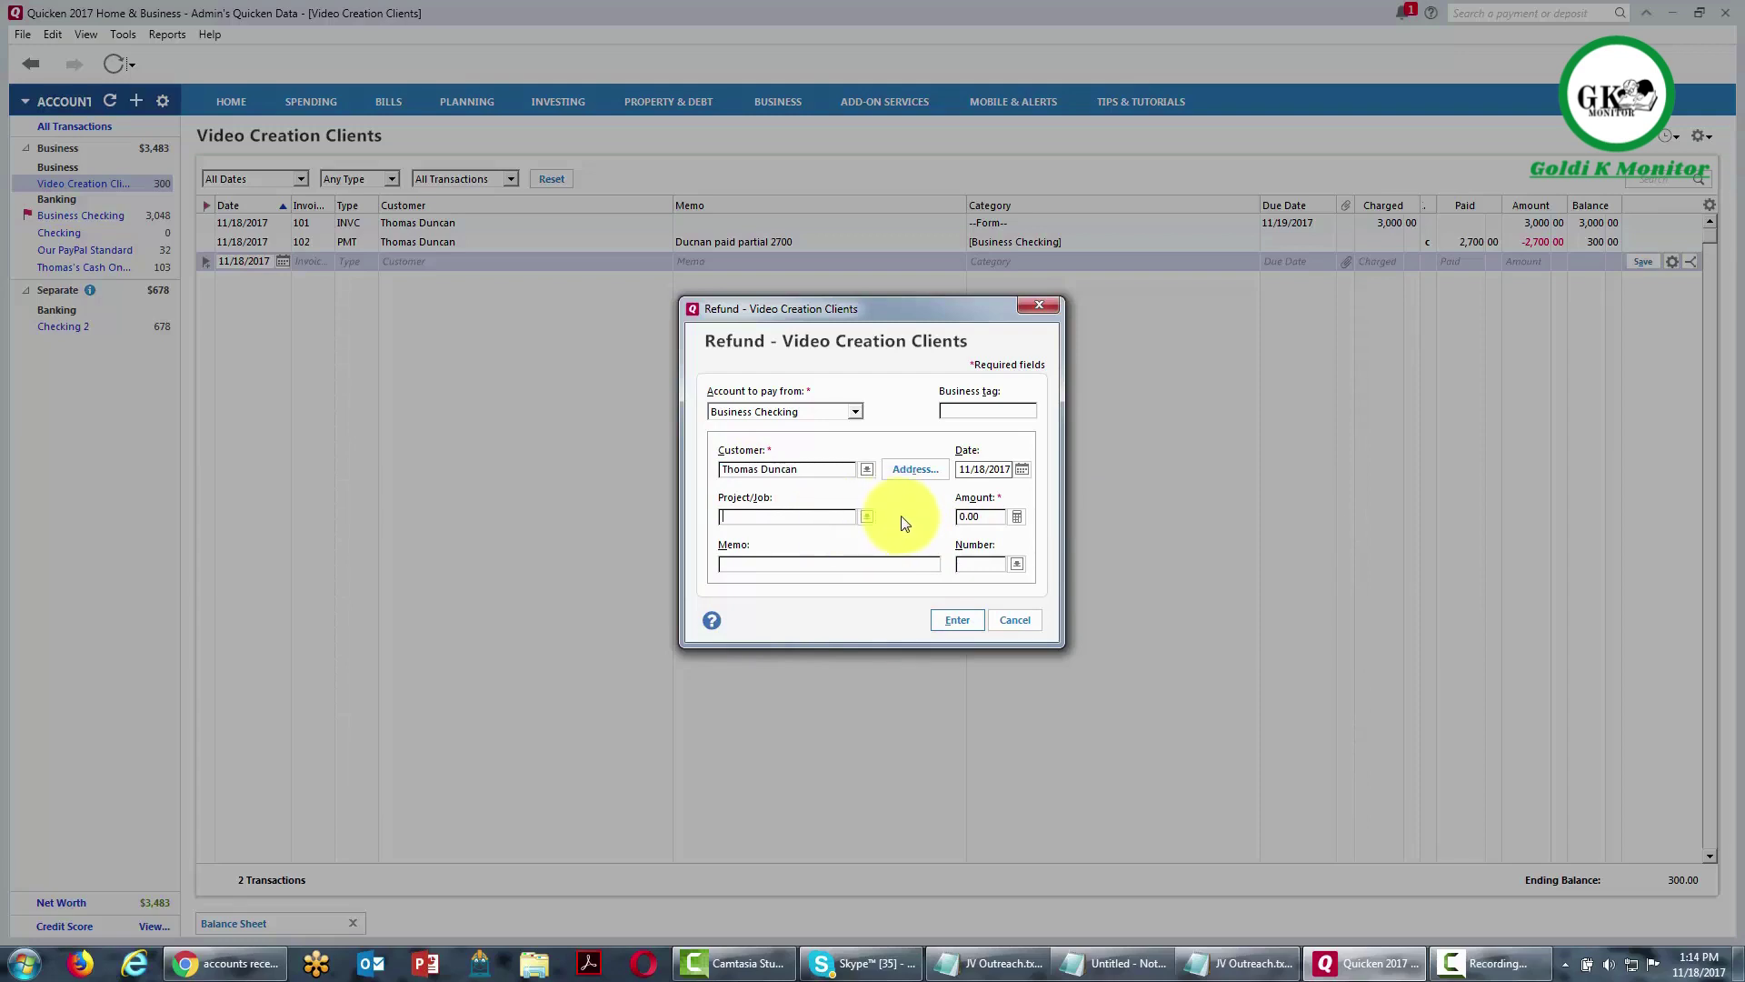
{"action": "left_click", "coordinate": [867, 516]}
{"action": "left_click", "coordinate": [799, 543]}
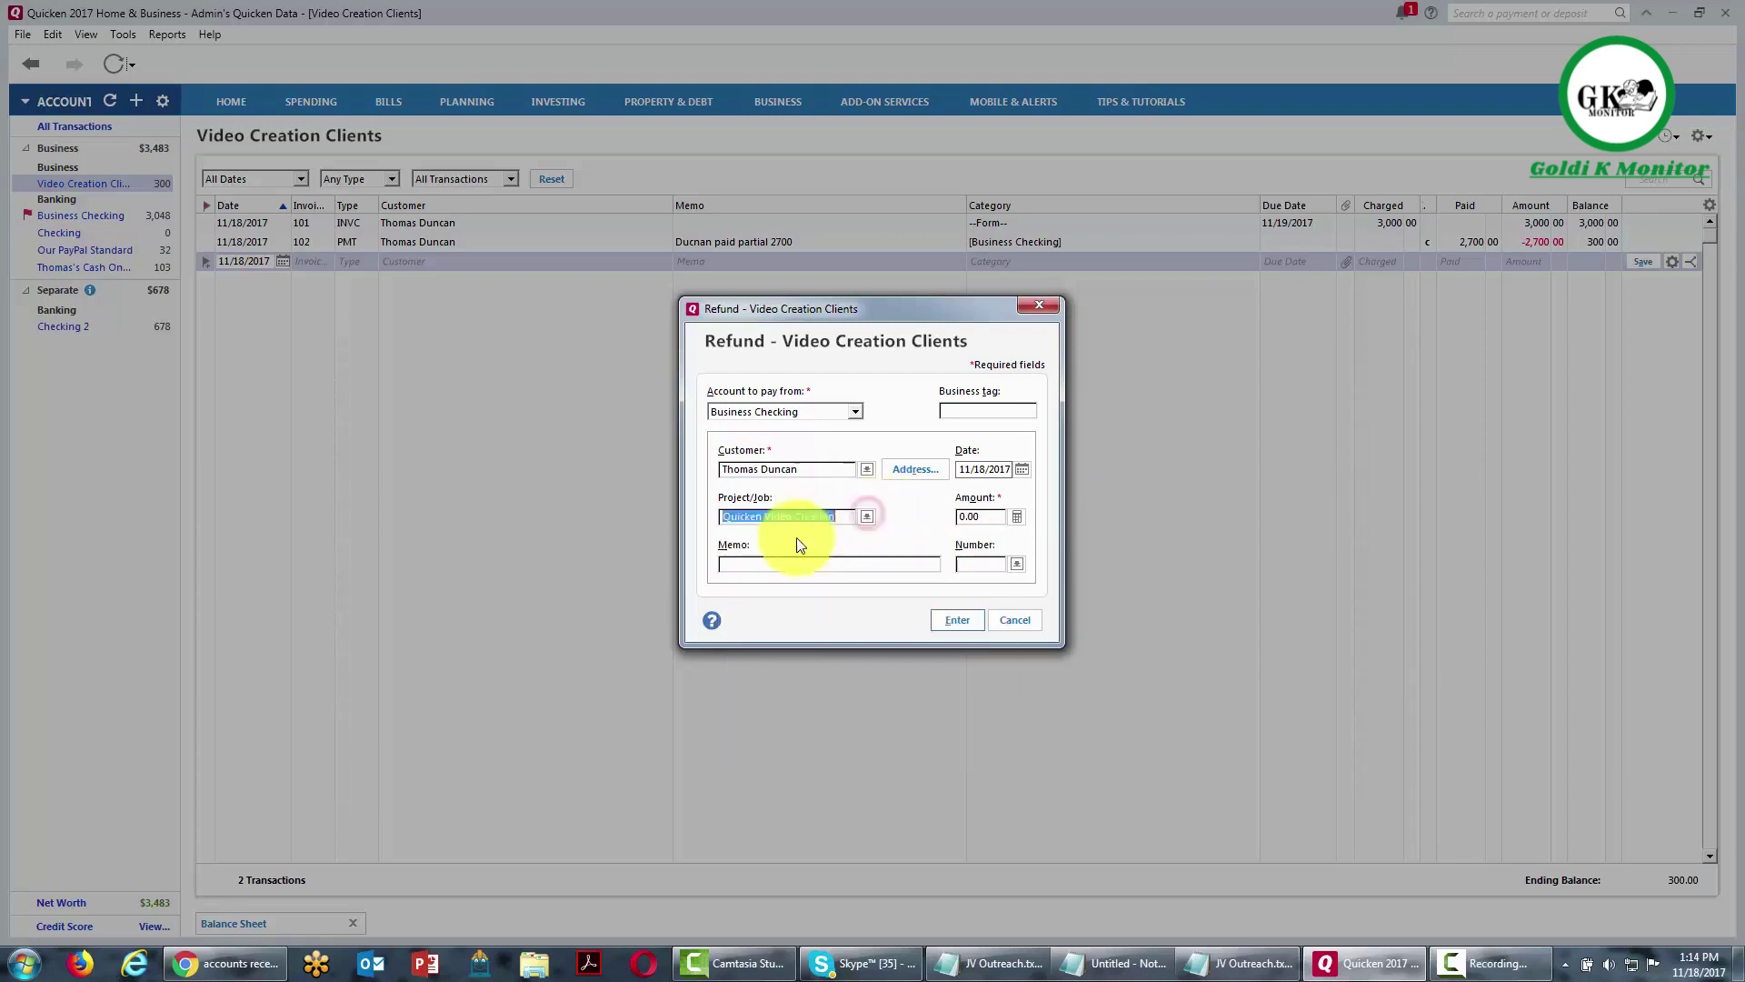
{"action": "type", "text": "Refund for One Video"}
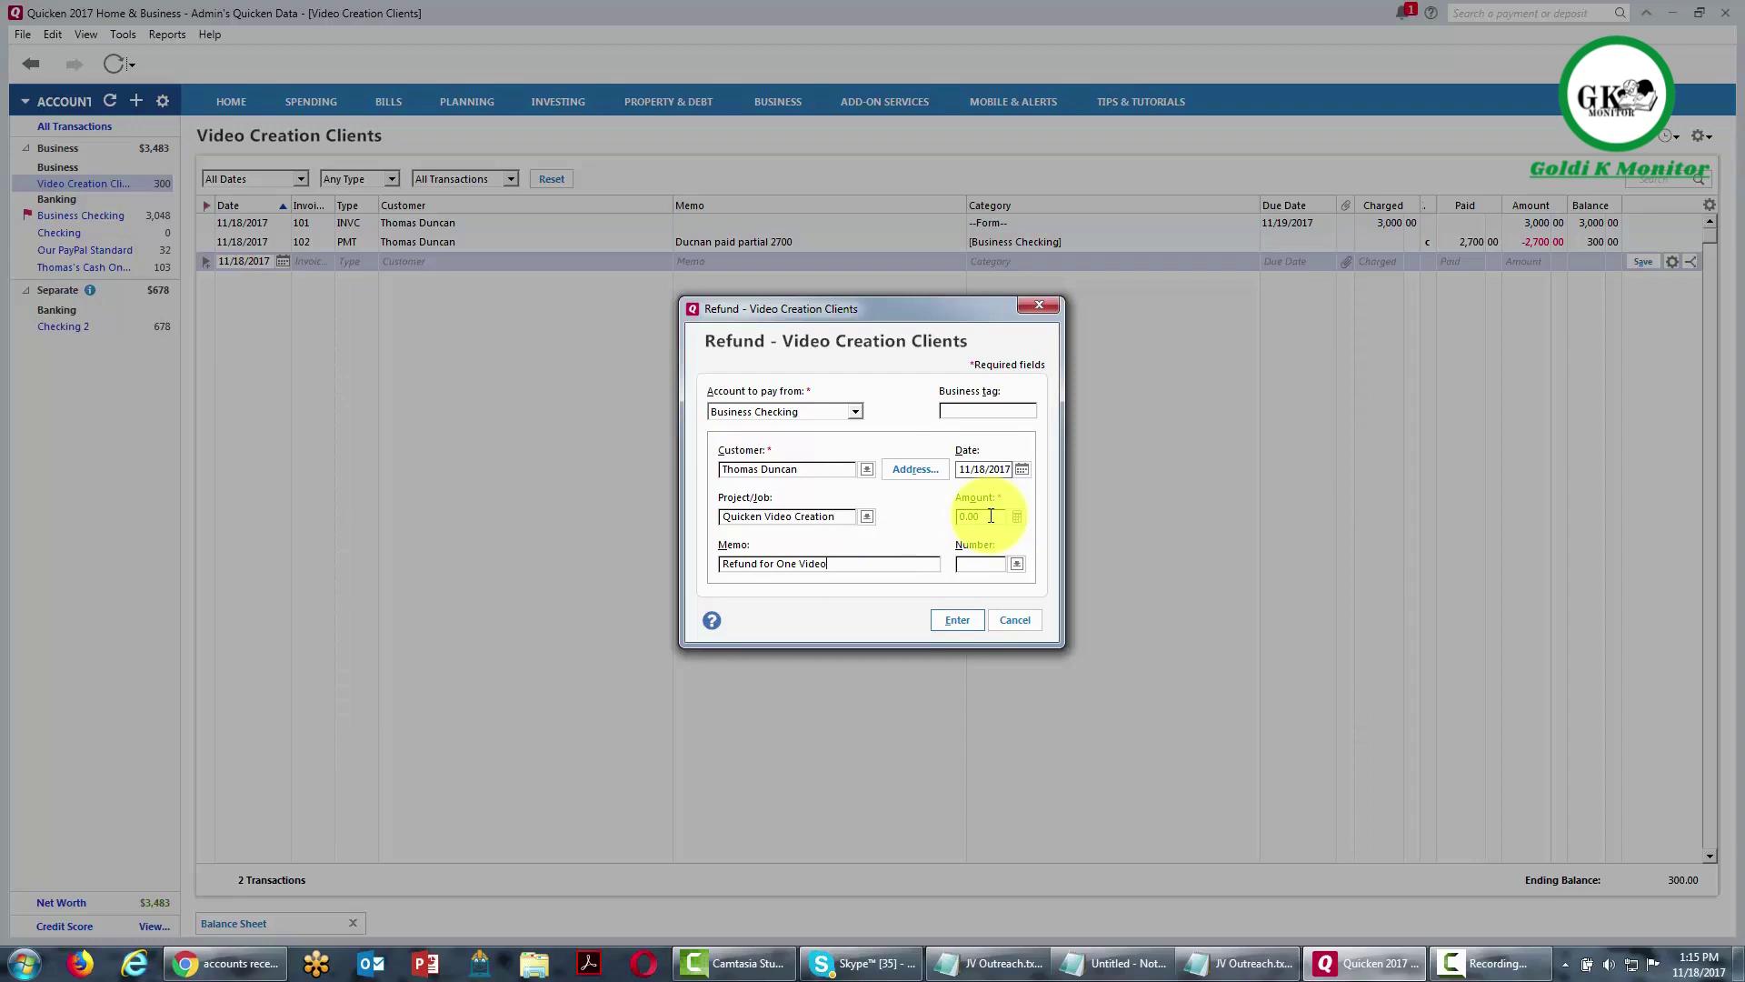
Step: Enter a refund amount of 200 using the calculator and submit the refund
{"action": "left_click", "coordinate": [982, 514]}
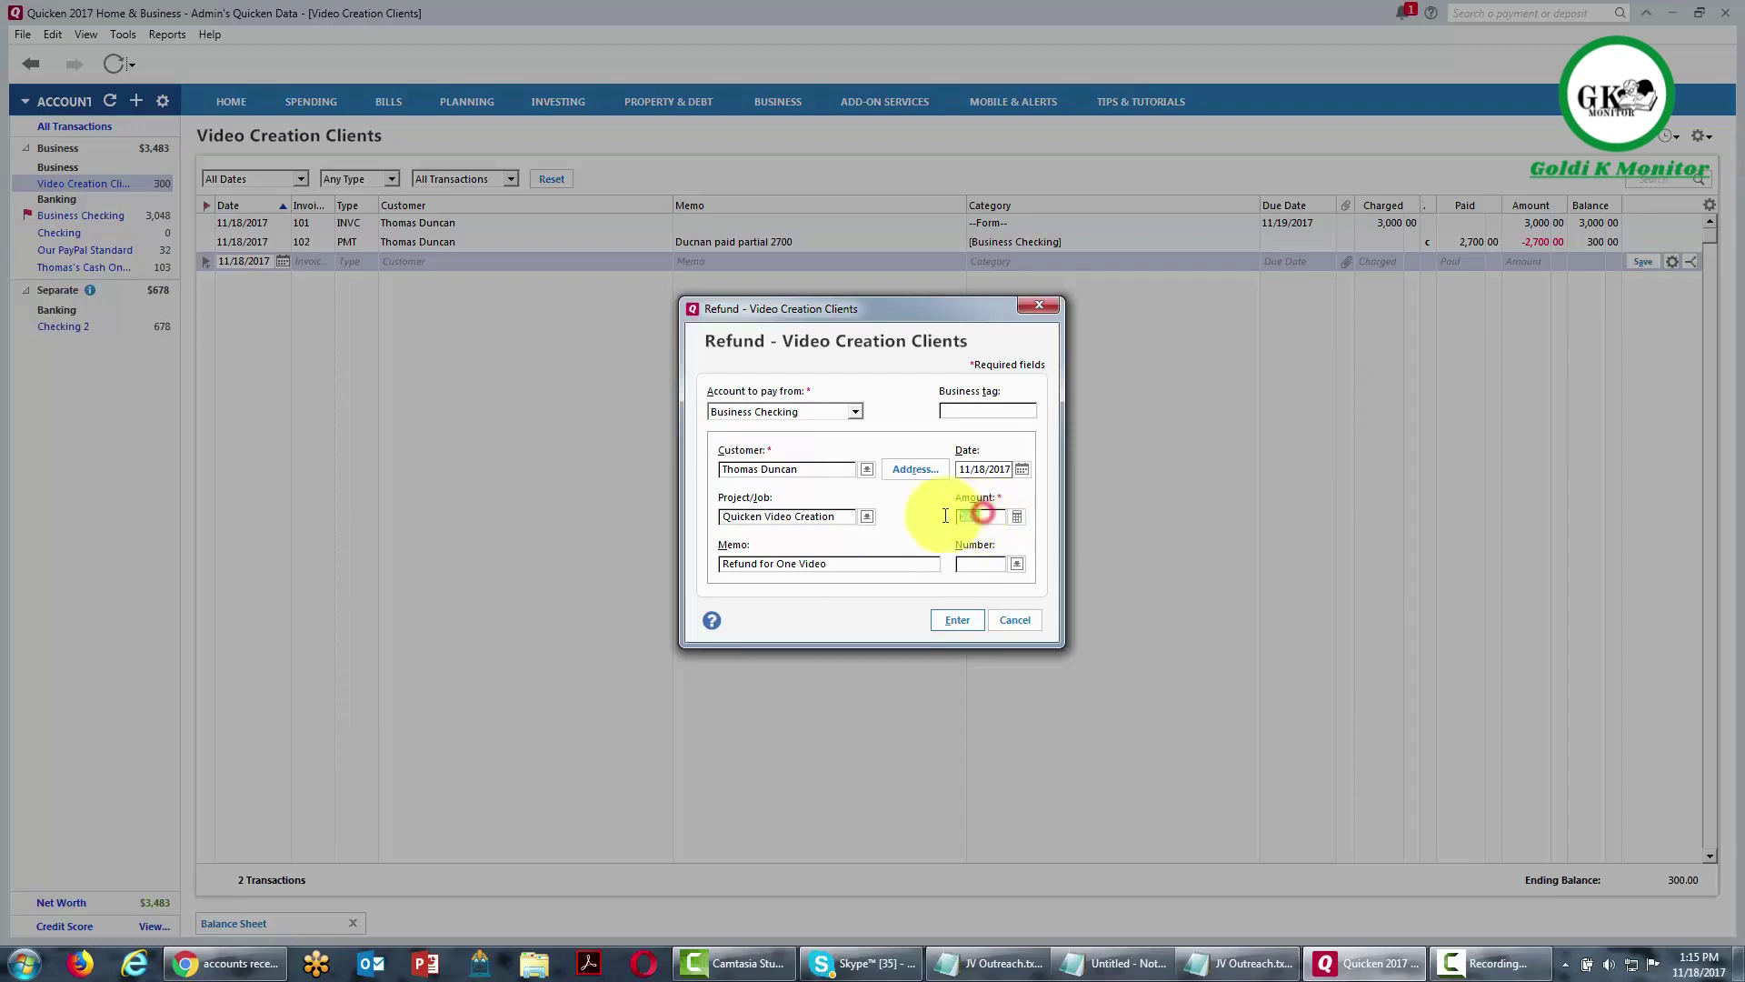
{"action": "type", "text": "2"}
{"action": "type", "text": "*"}
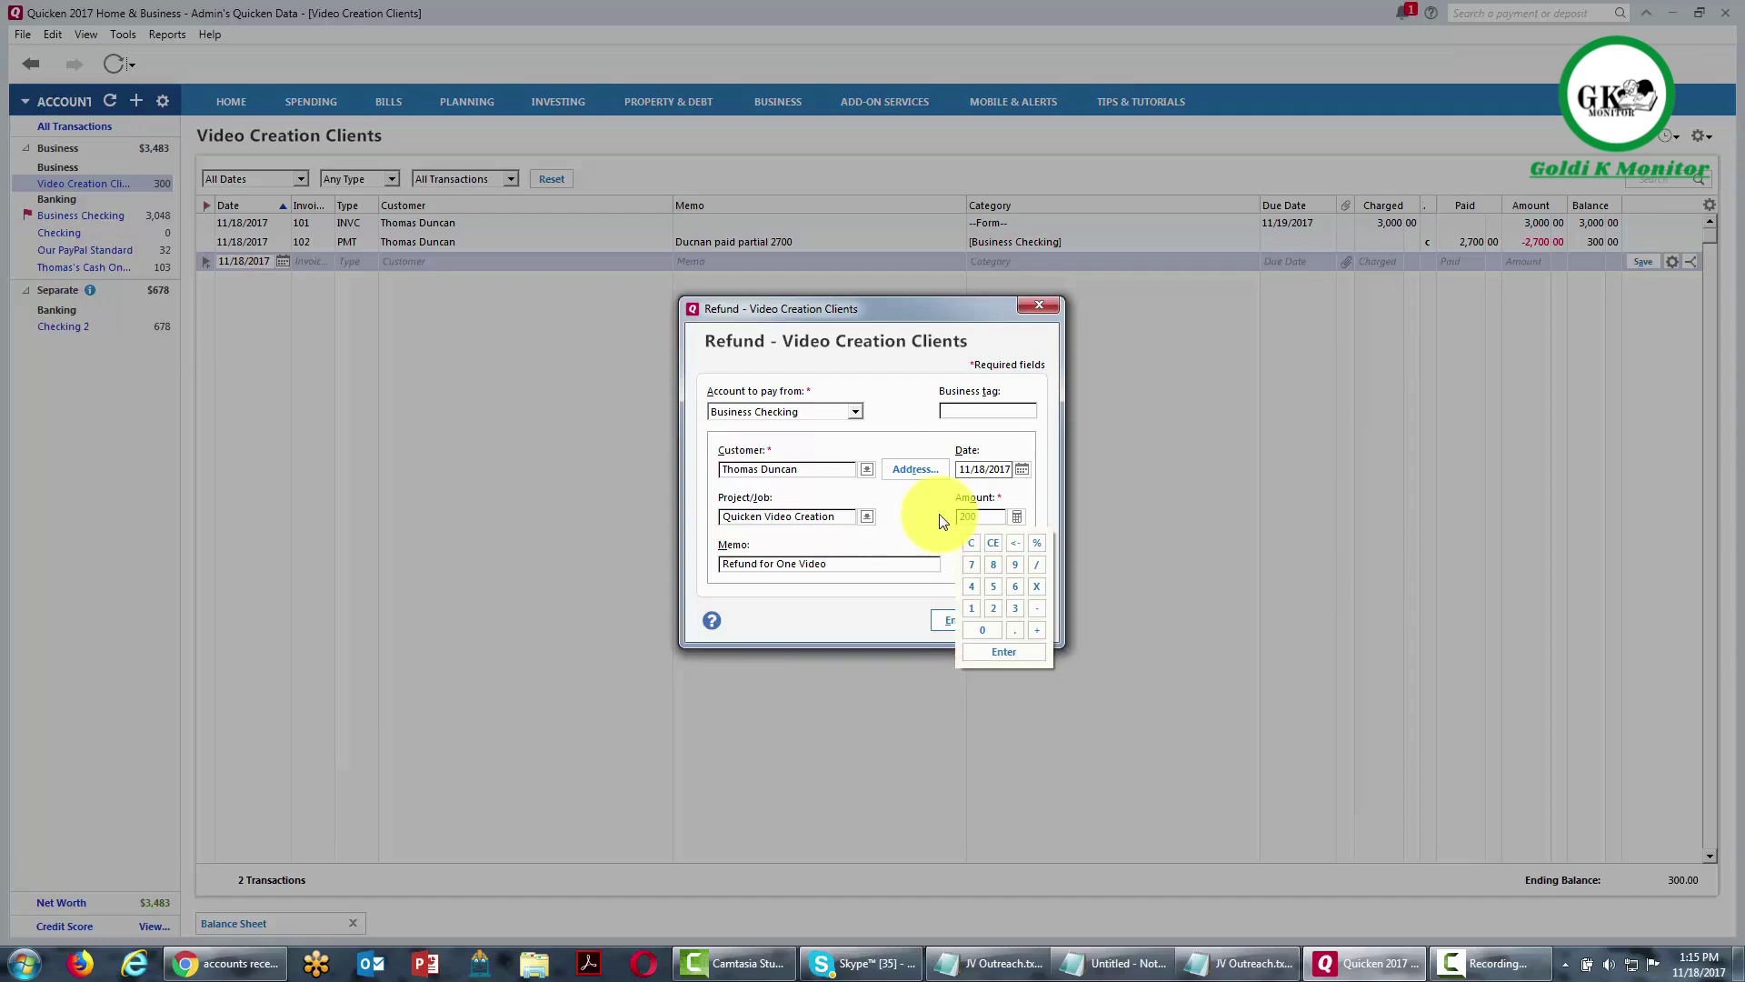
{"action": "left_click", "coordinate": [1003, 651]}
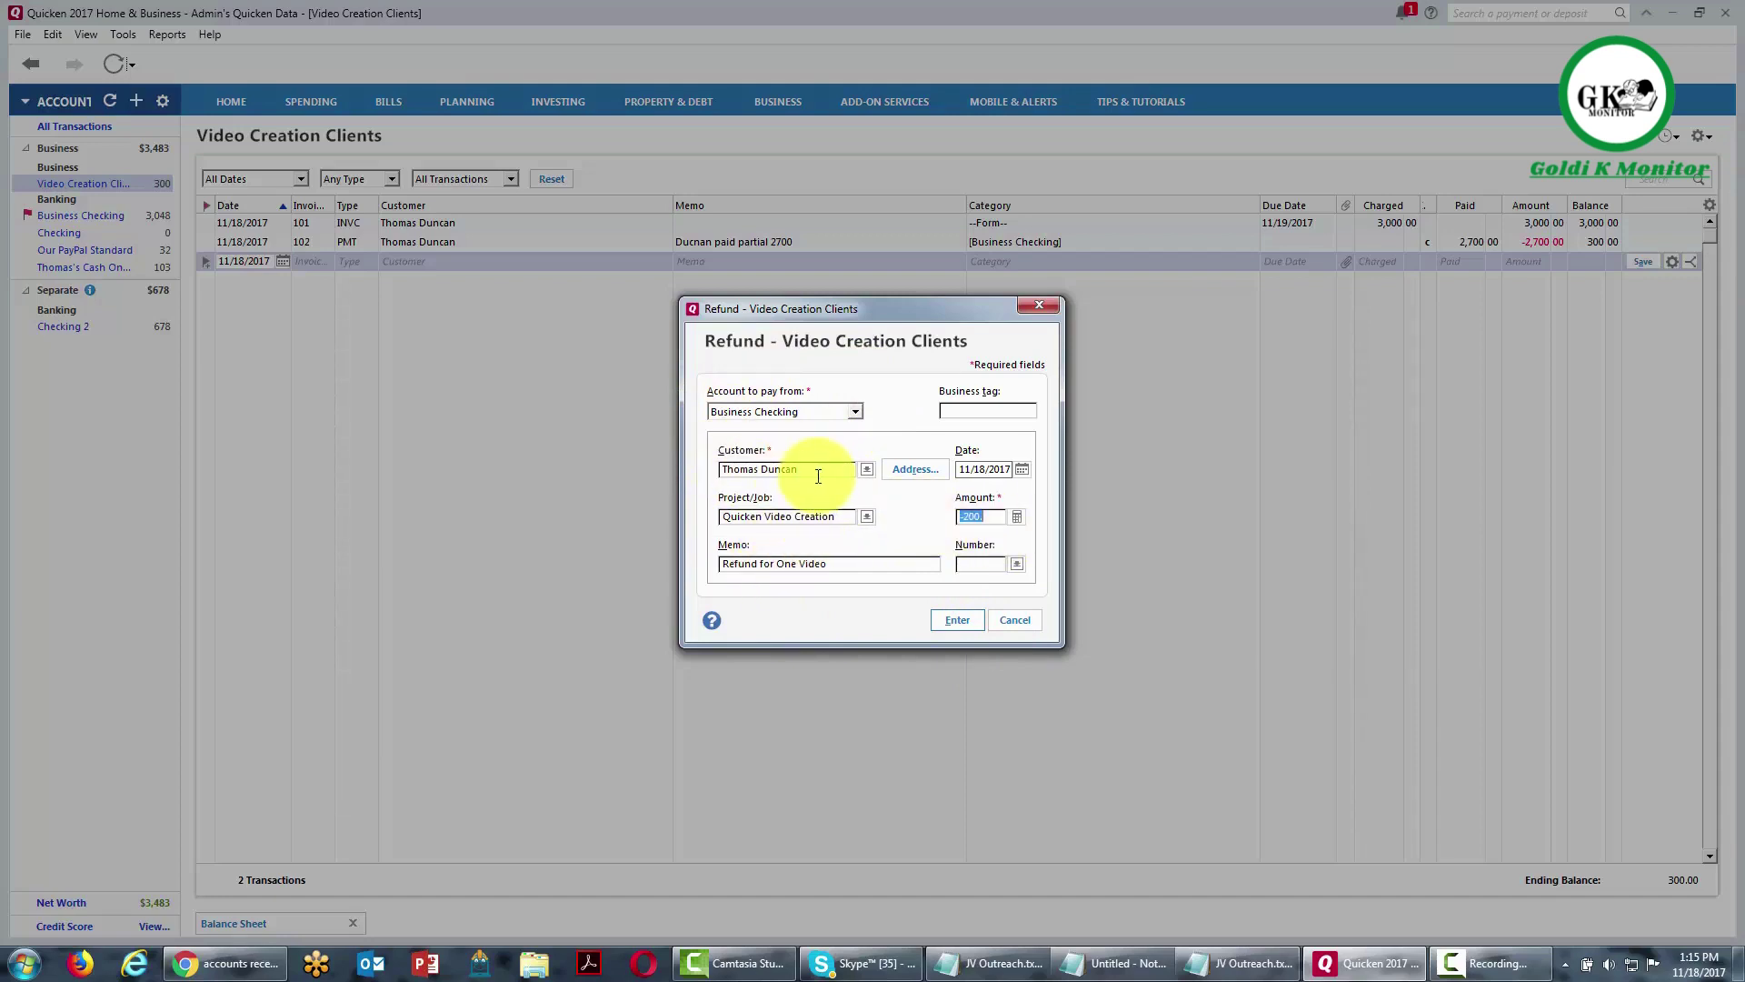
{"action": "left_click", "coordinate": [956, 622]}
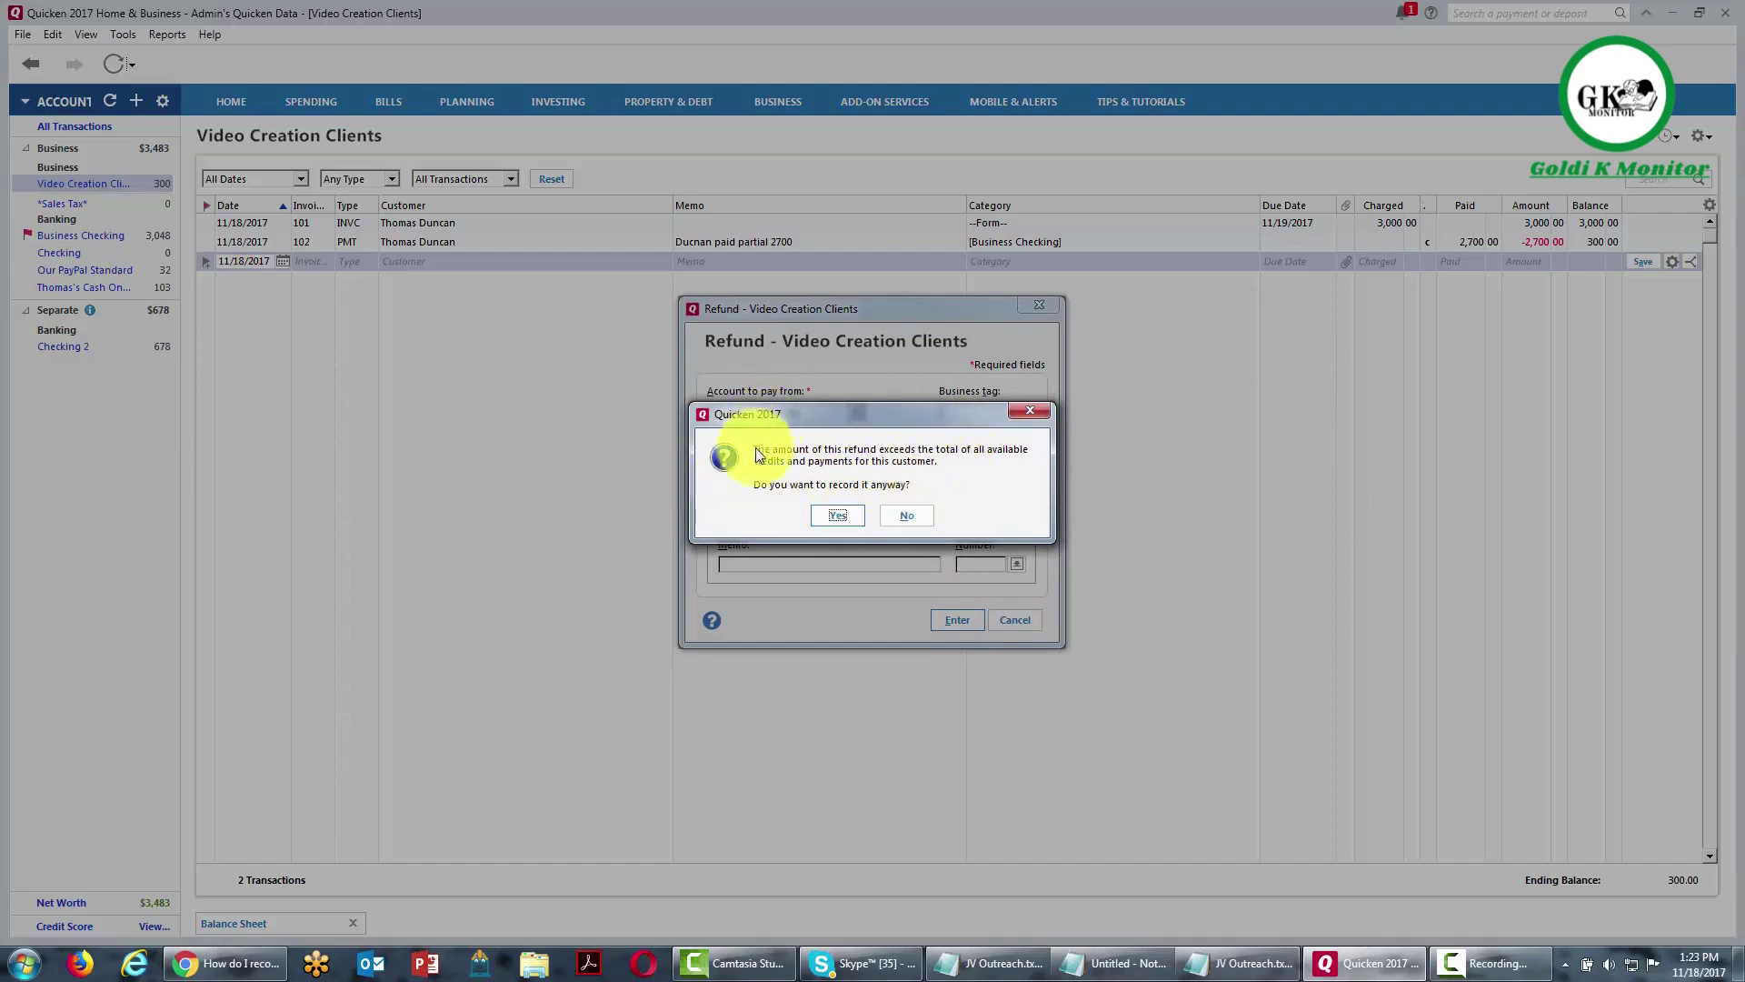
Step: Record the 200 refund despite exceeding credits, then return to the Business overview
{"action": "left_click", "coordinate": [837, 517]}
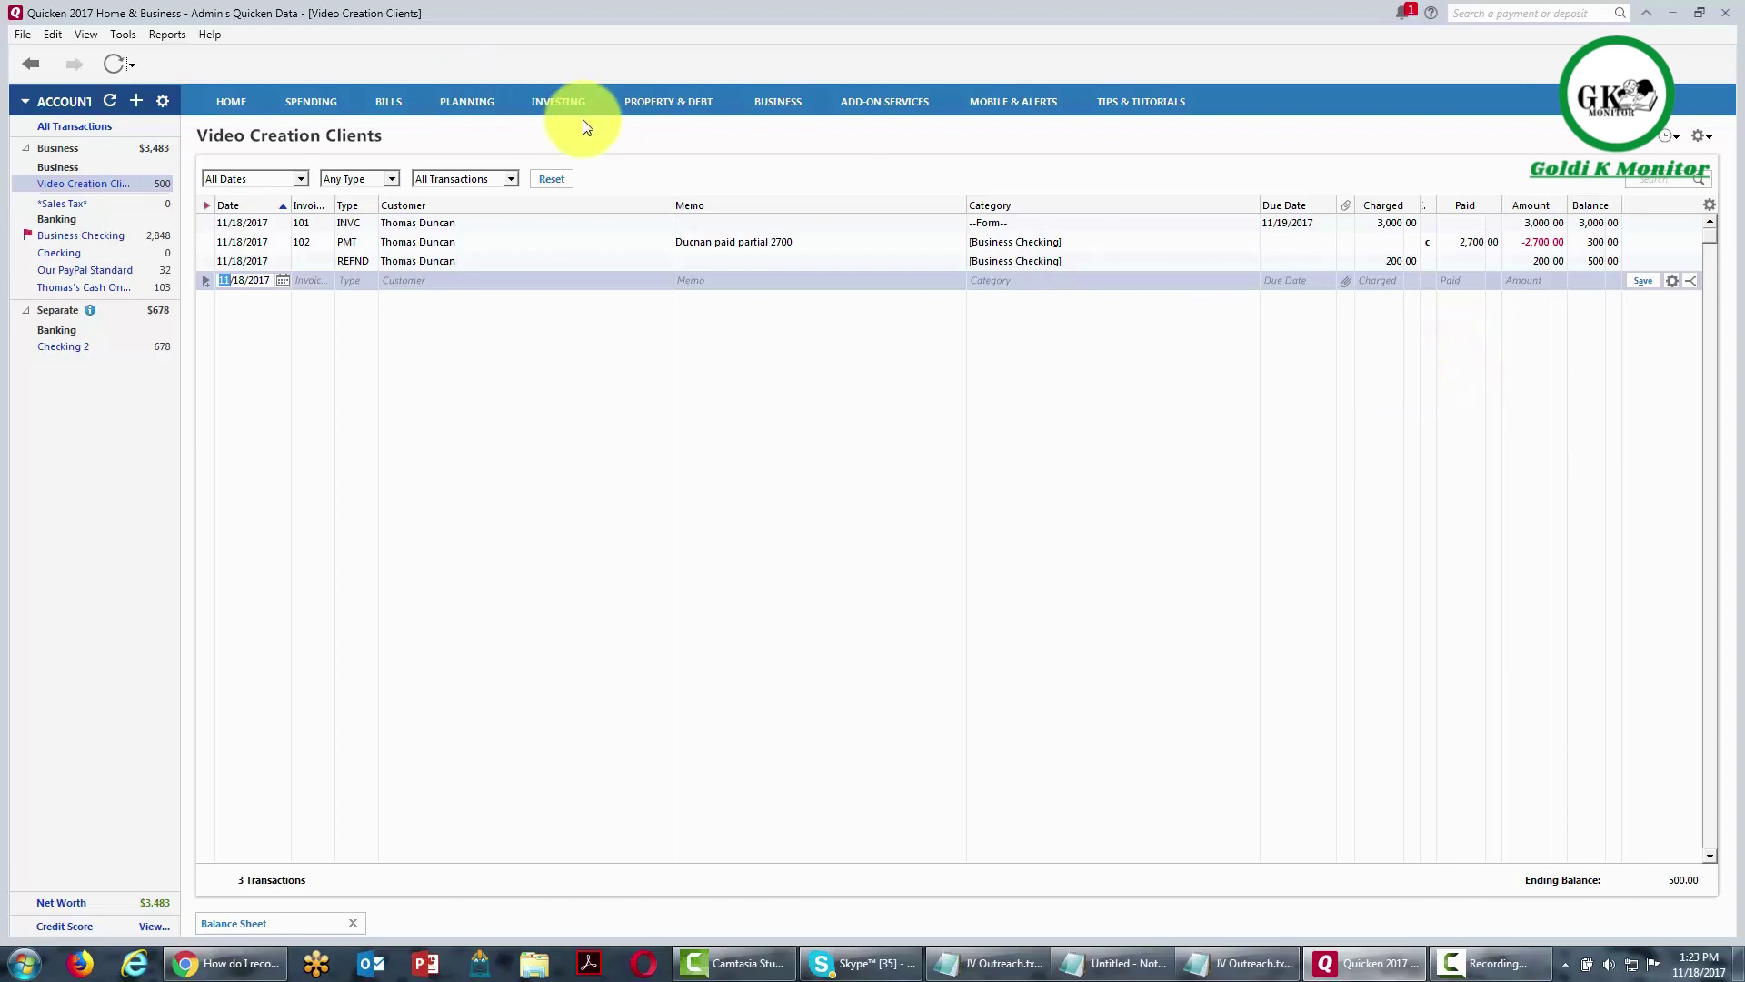
{"action": "left_click", "coordinate": [764, 100]}
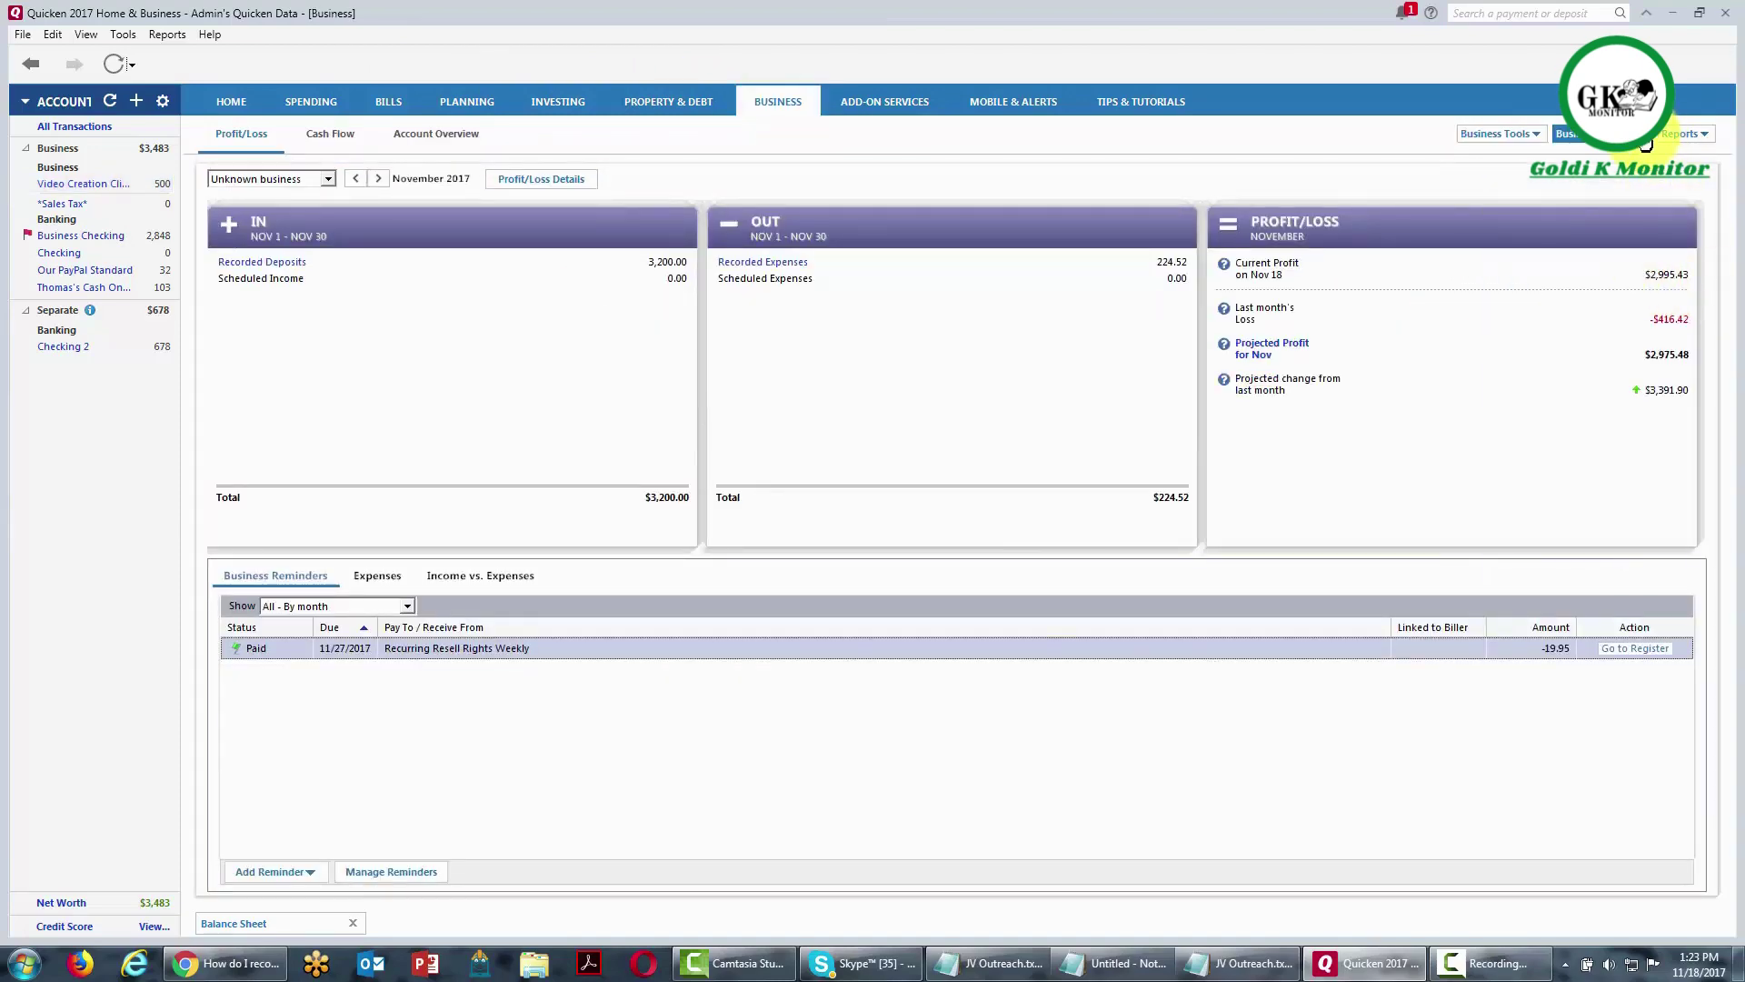
Step: Start a new customer credit from Invoices and estimates and choose the customer
{"action": "left_click", "coordinate": [1646, 141]}
{"action": "mouse_move", "coordinate": [1553, 205]}
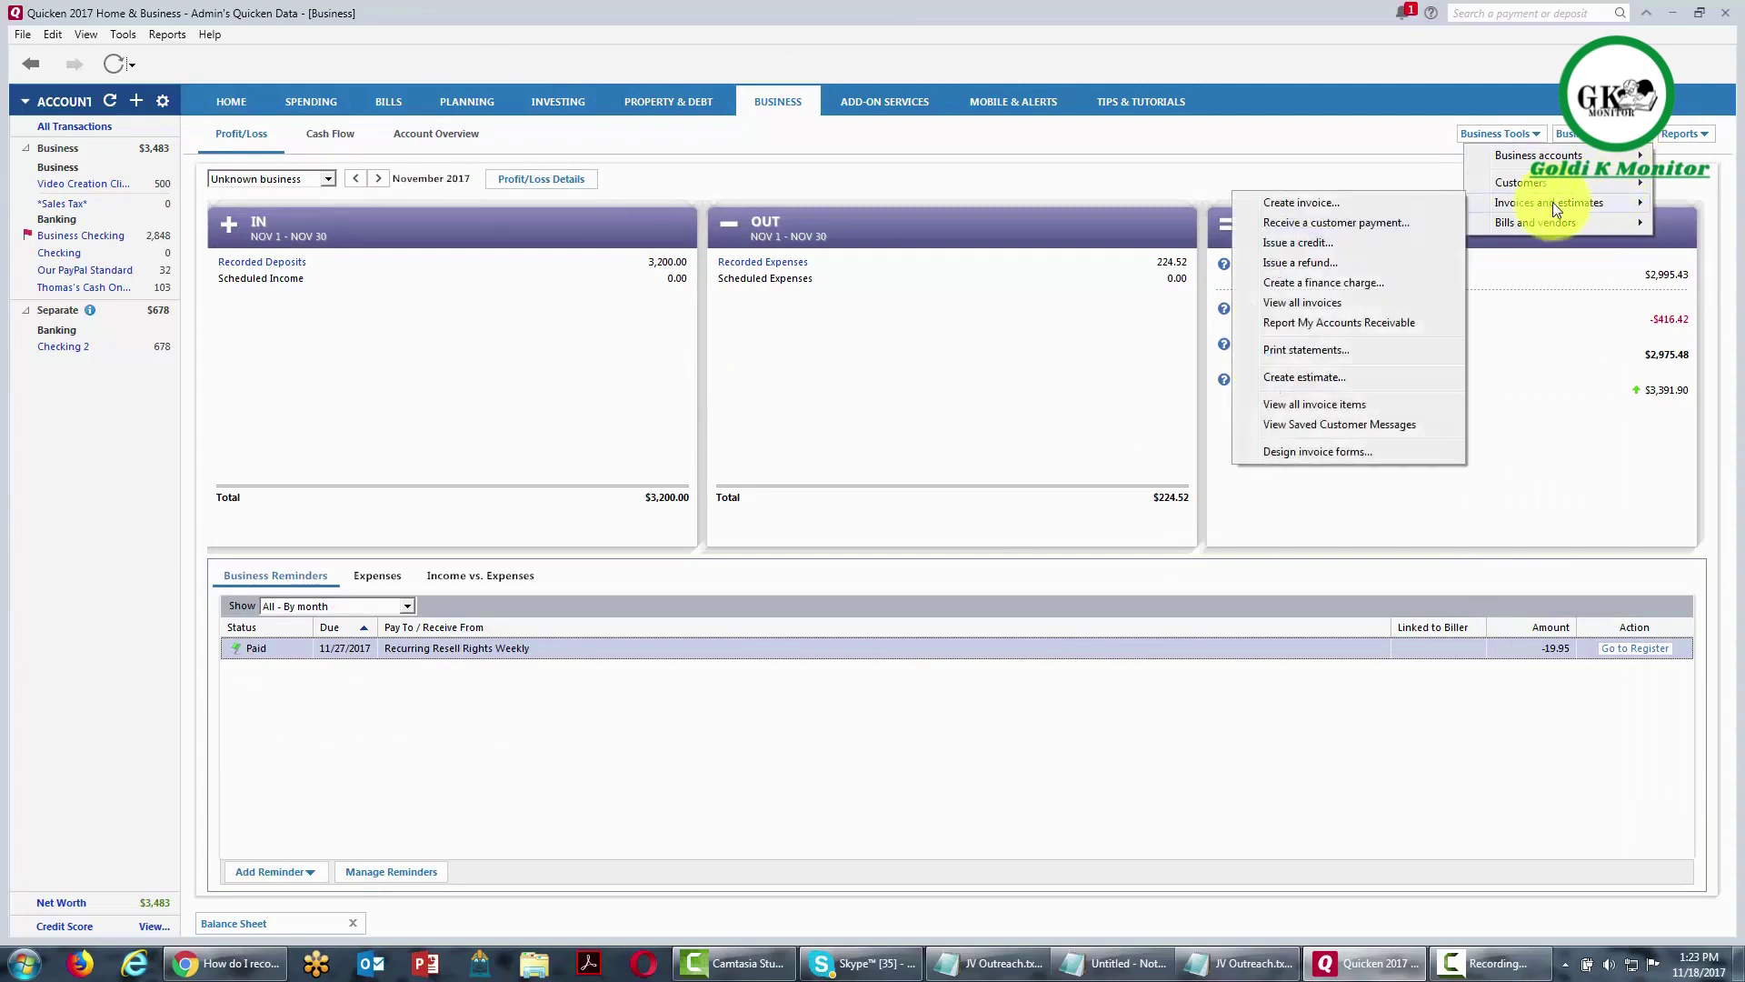
{"action": "left_click", "coordinate": [1305, 242]}
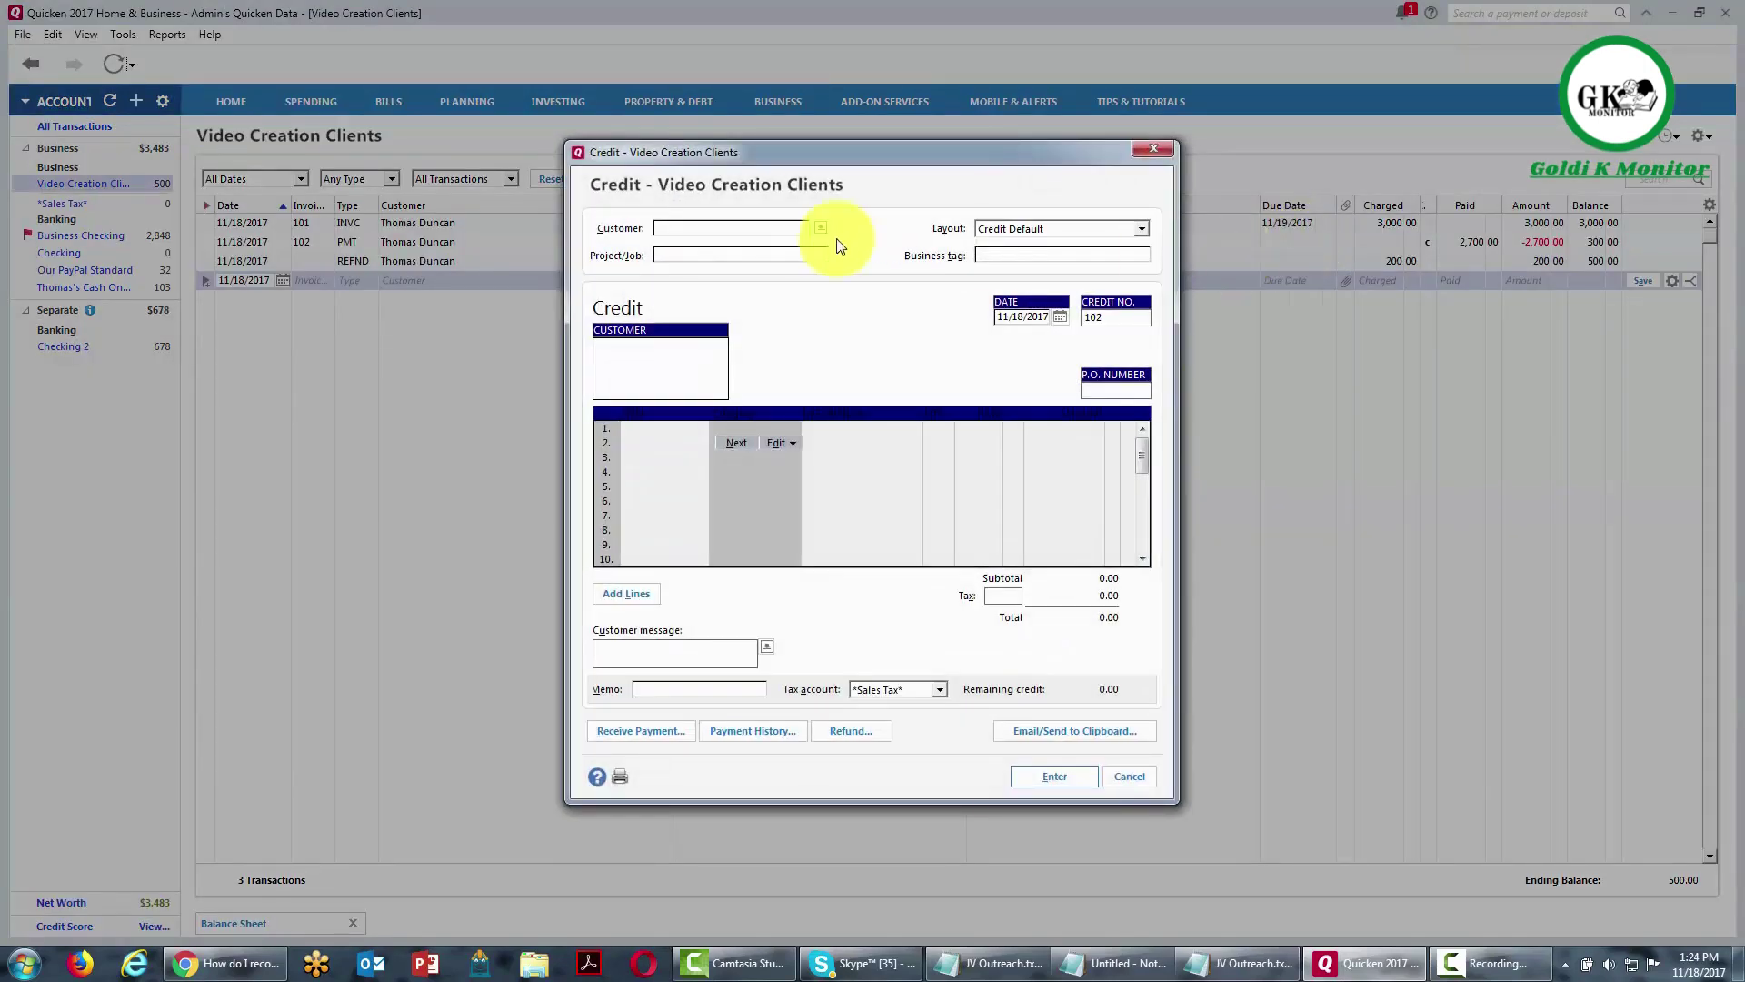
{"action": "left_click", "coordinate": [821, 228]}
{"action": "left_click", "coordinate": [718, 246]}
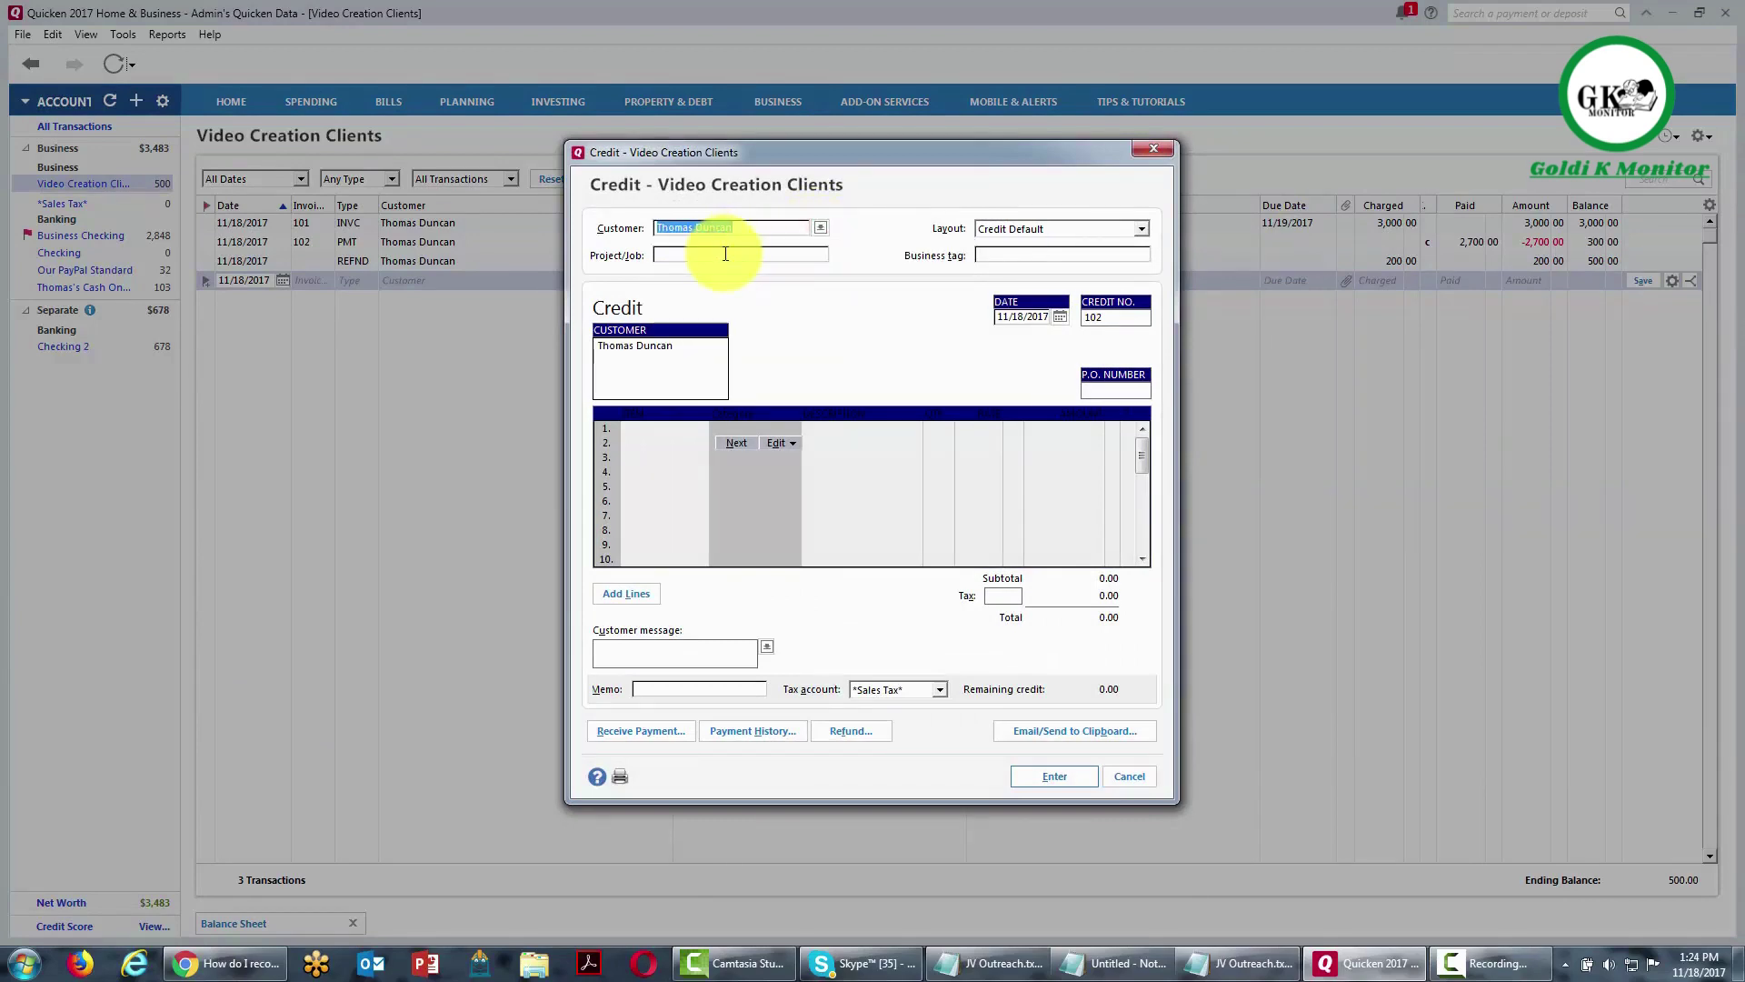
{"action": "left_click", "coordinate": [756, 254]}
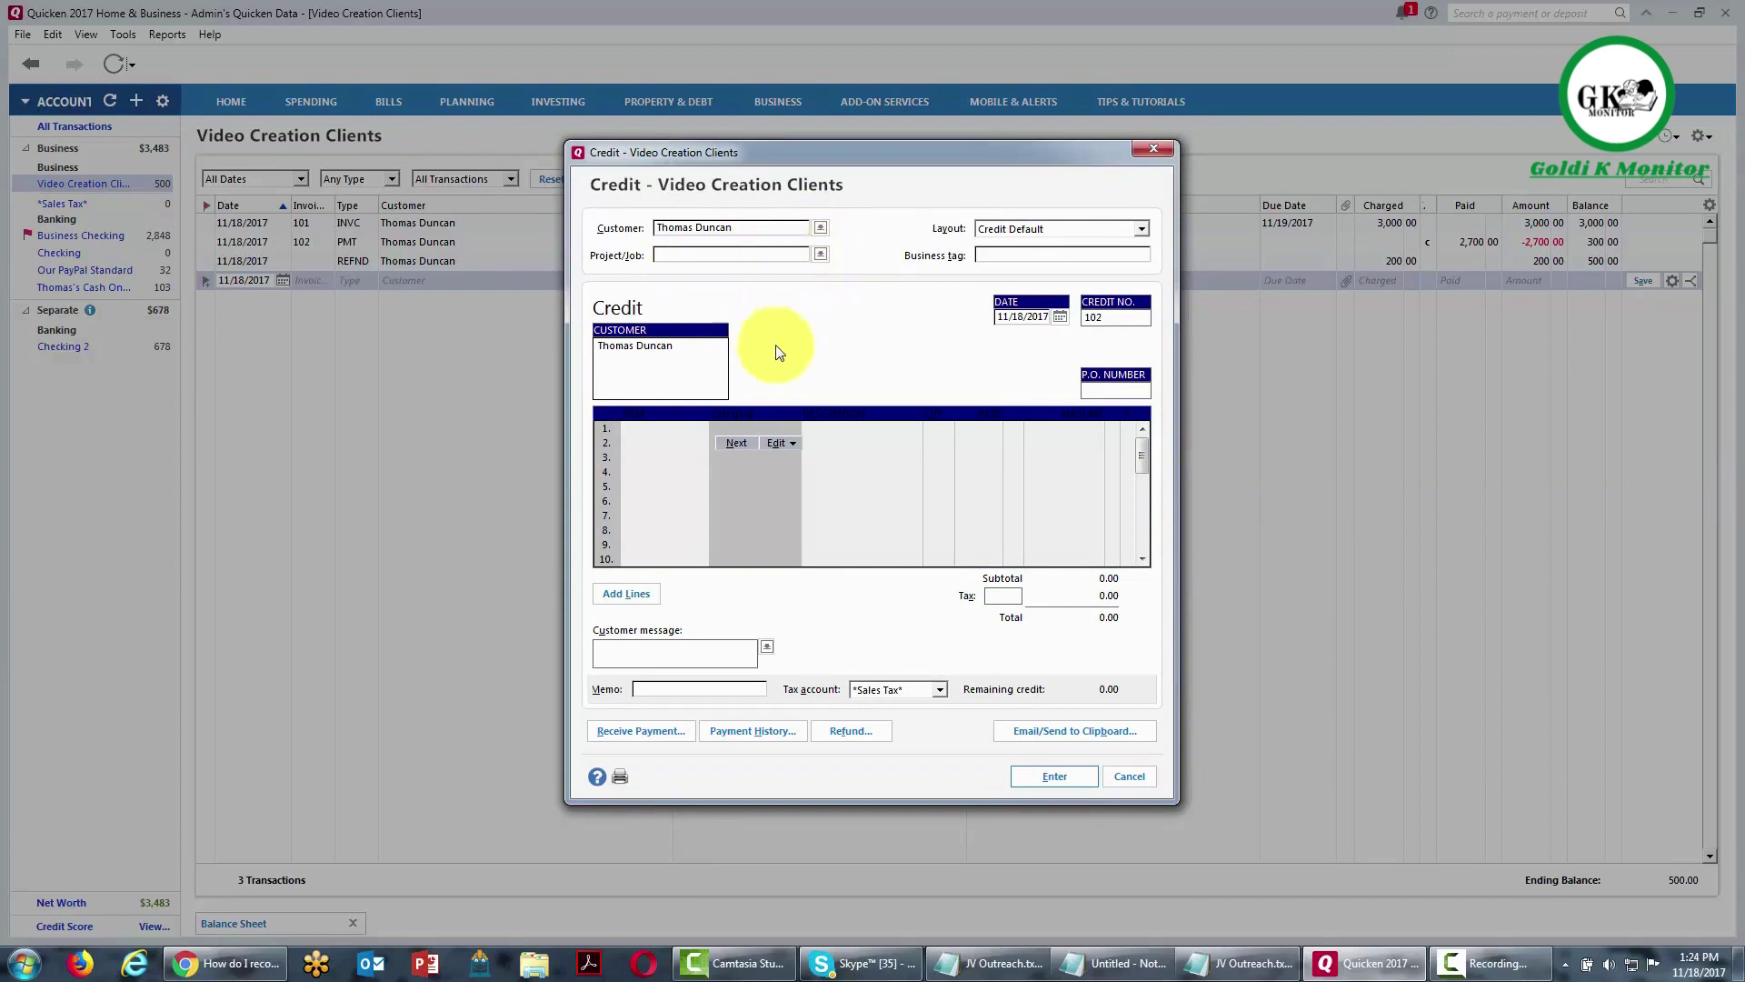
Step: Add a 200.00 Video Creation line item and save the credit
{"action": "left_click", "coordinate": [664, 433]}
{"action": "left_click", "coordinate": [697, 428]}
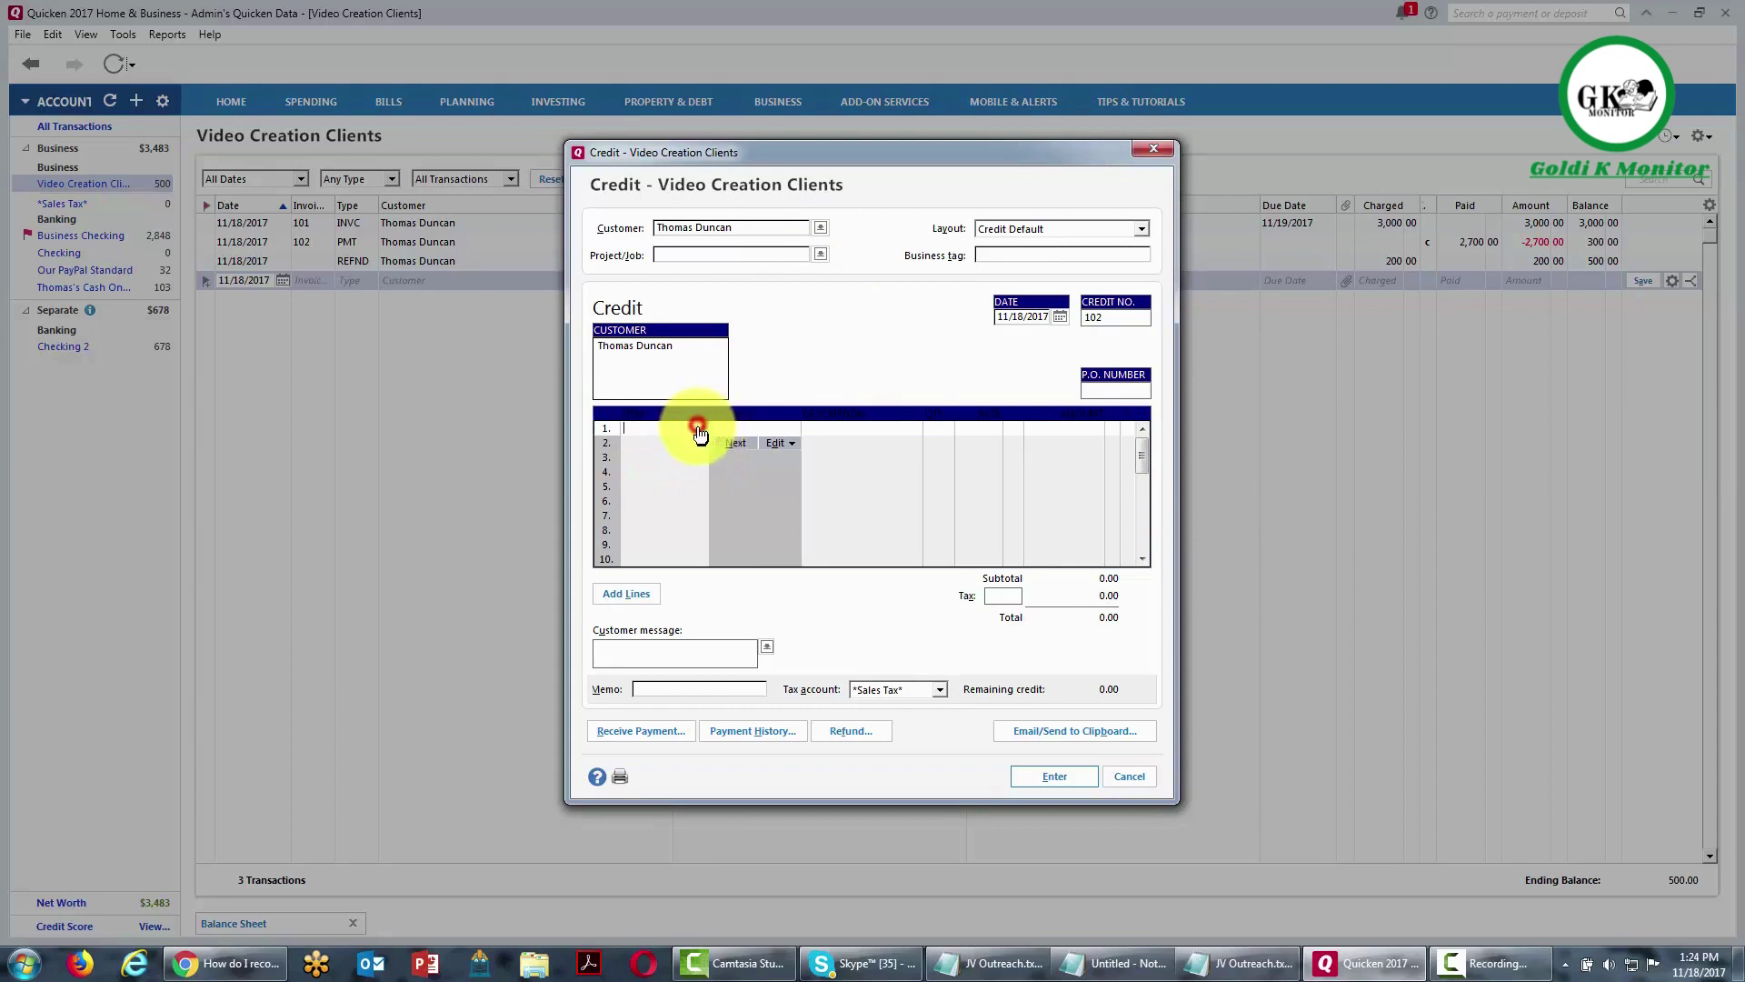
{"action": "left_click", "coordinate": [700, 429]}
{"action": "left_click", "coordinate": [681, 470]}
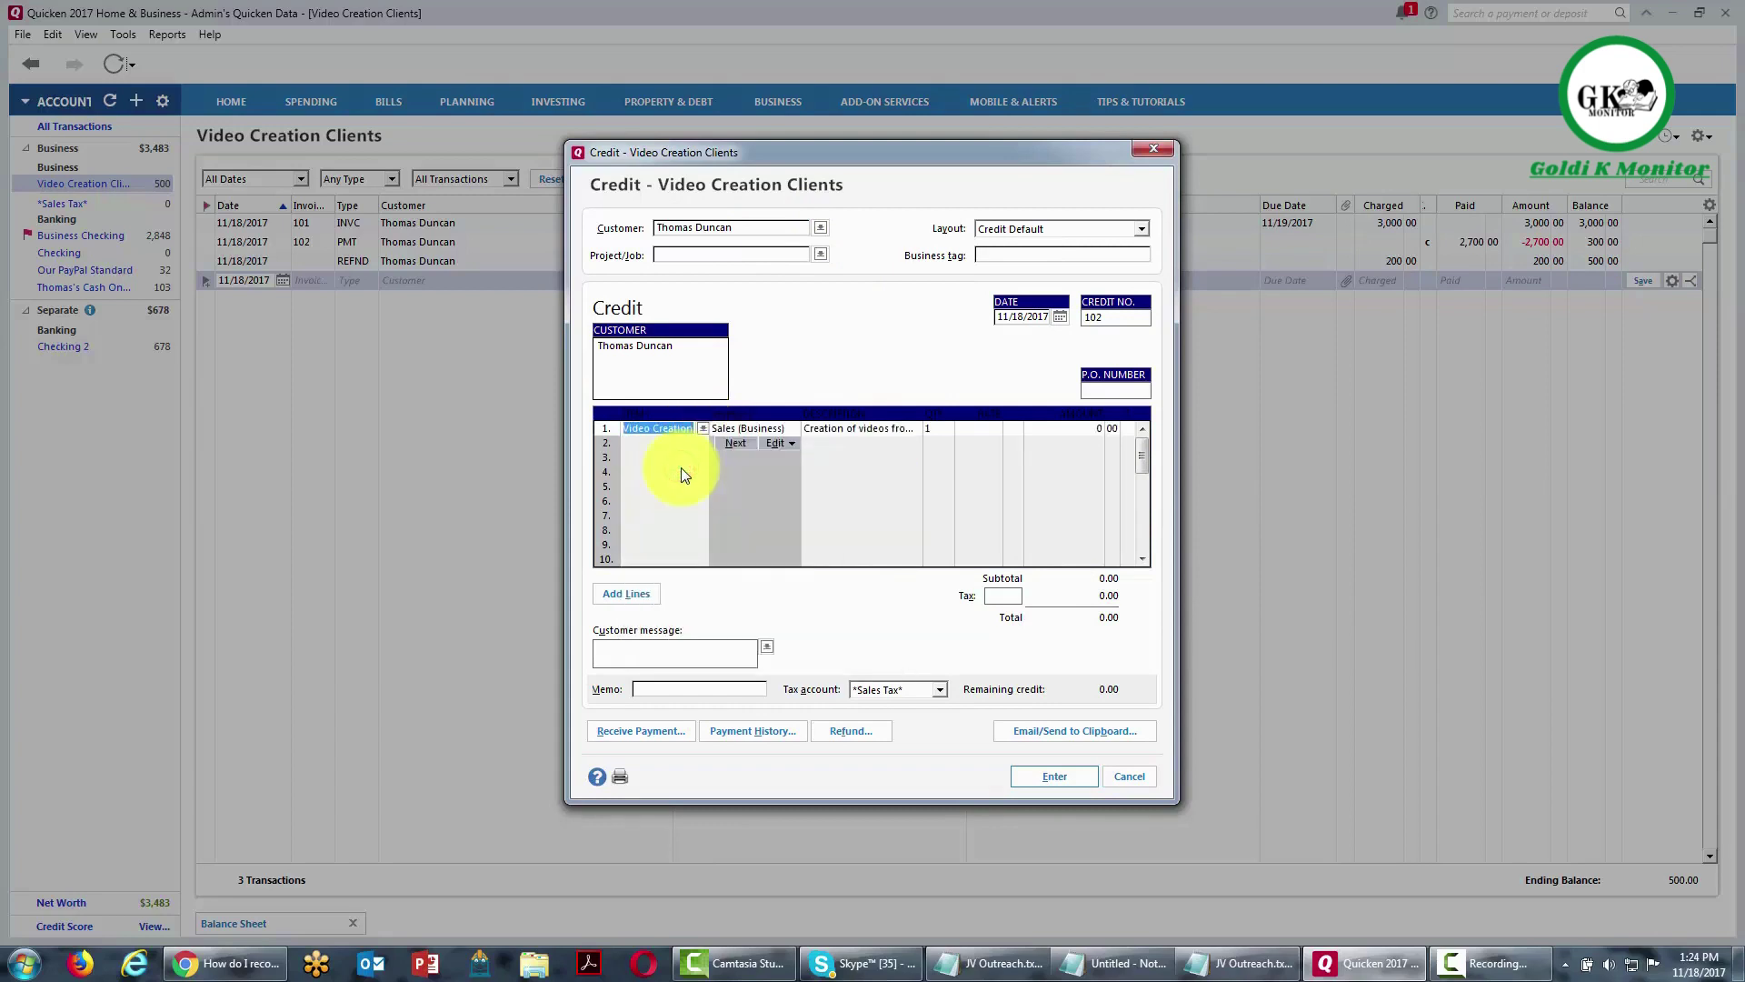
{"action": "left_click", "coordinate": [1091, 430]}
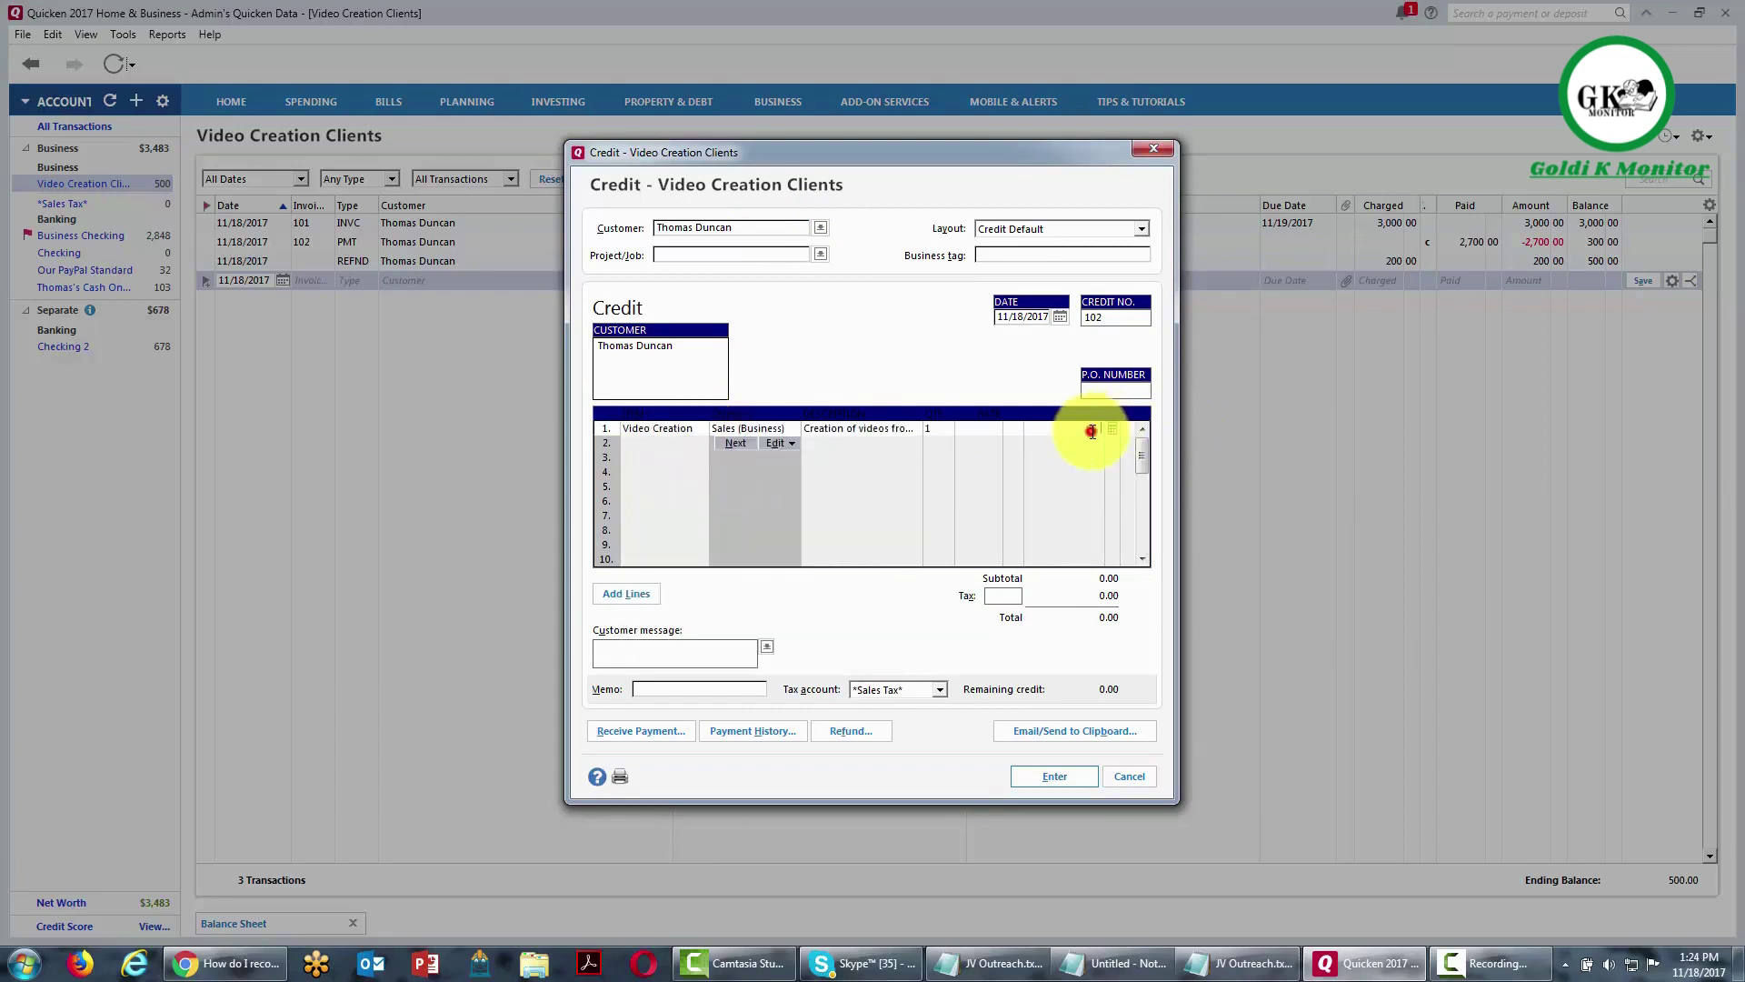
{"action": "type", "text": "200"}
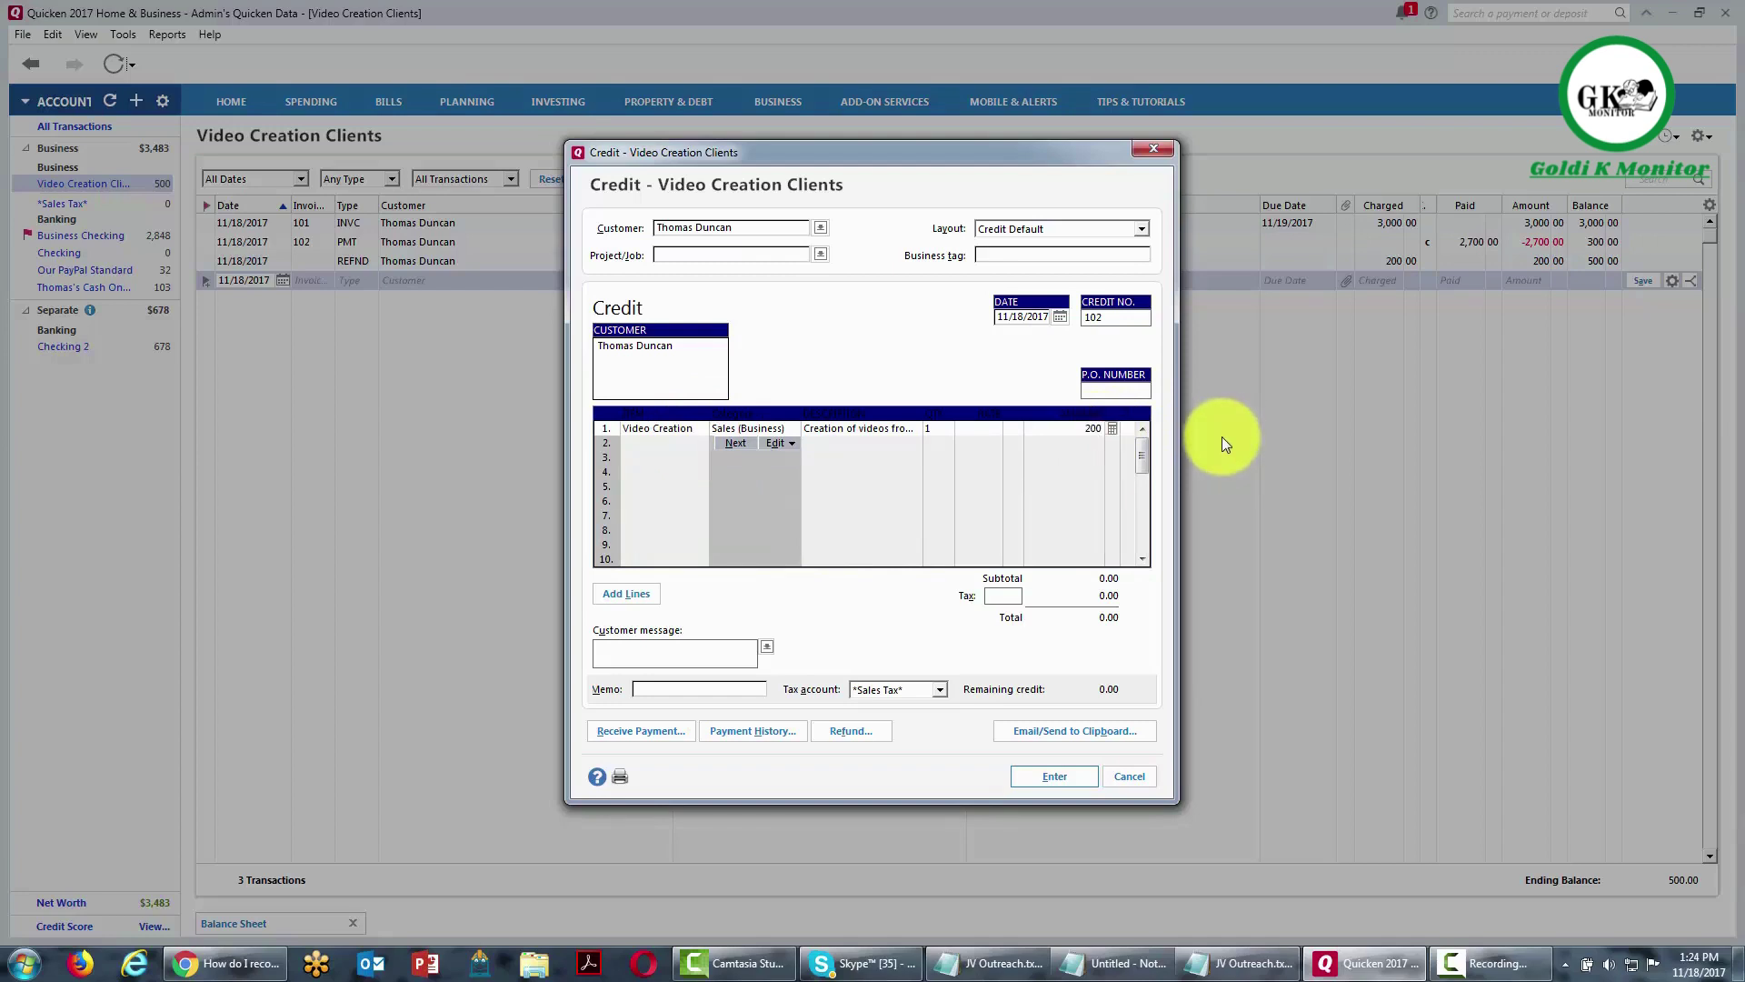
{"action": "key", "text": "Tab"}
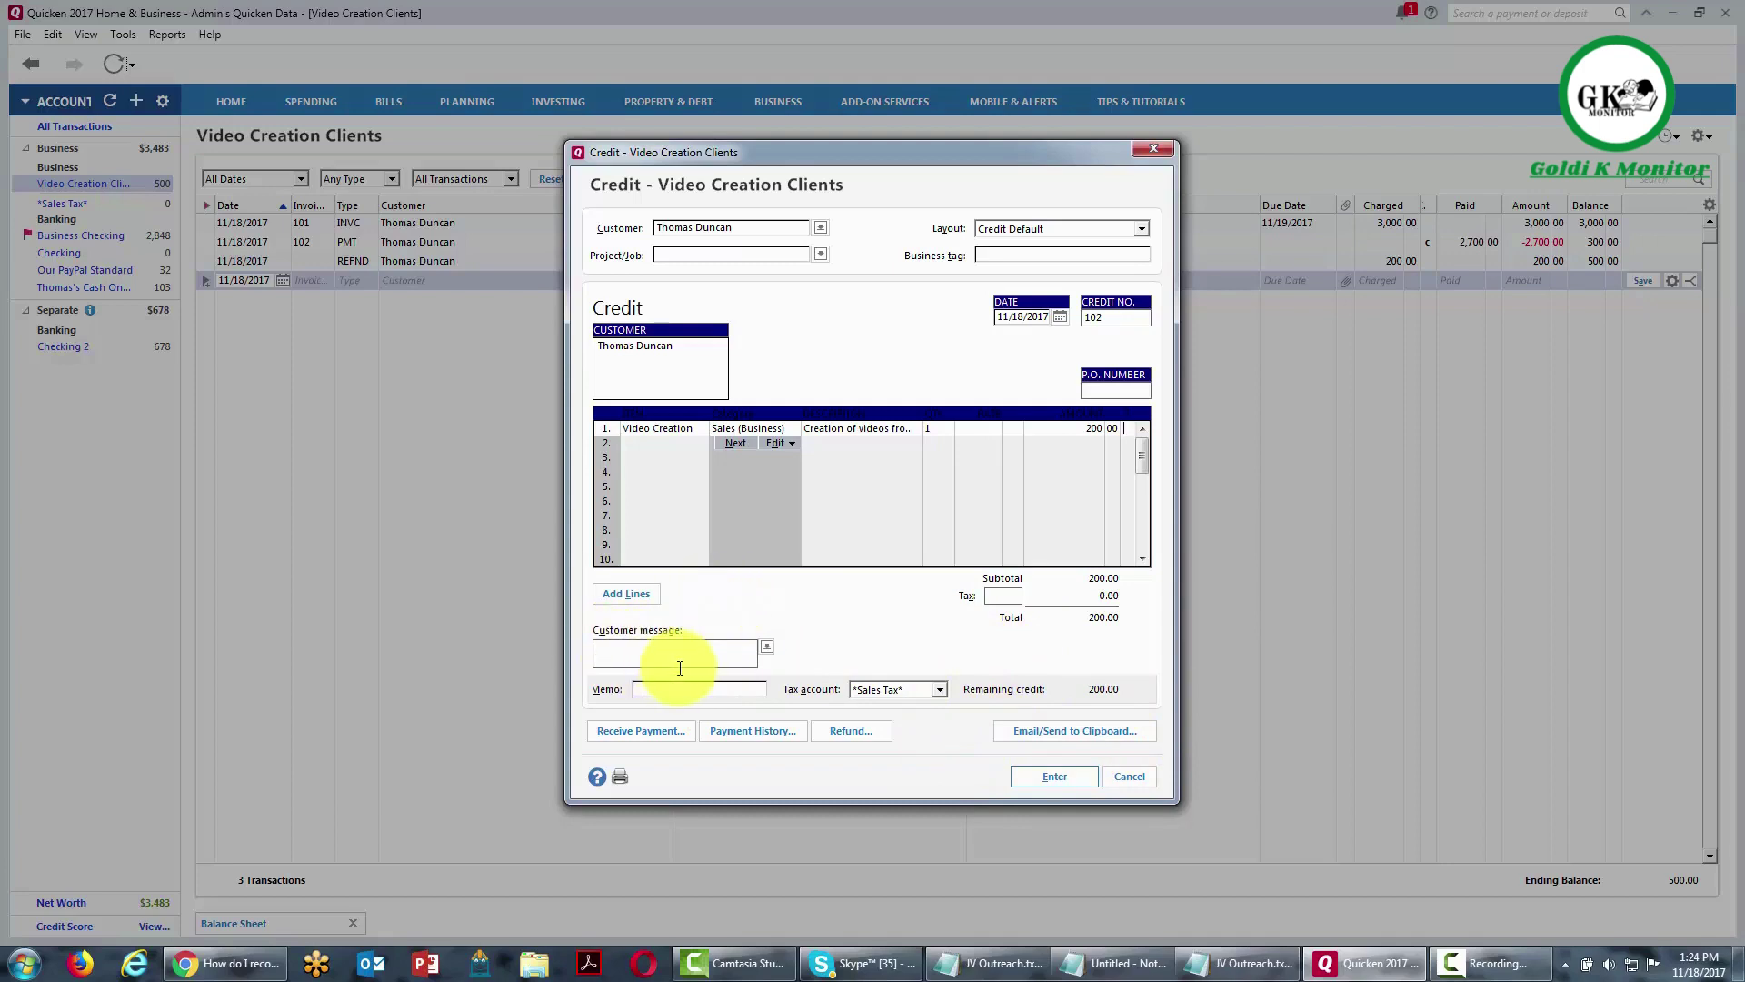
{"action": "left_click", "coordinate": [1060, 787]}
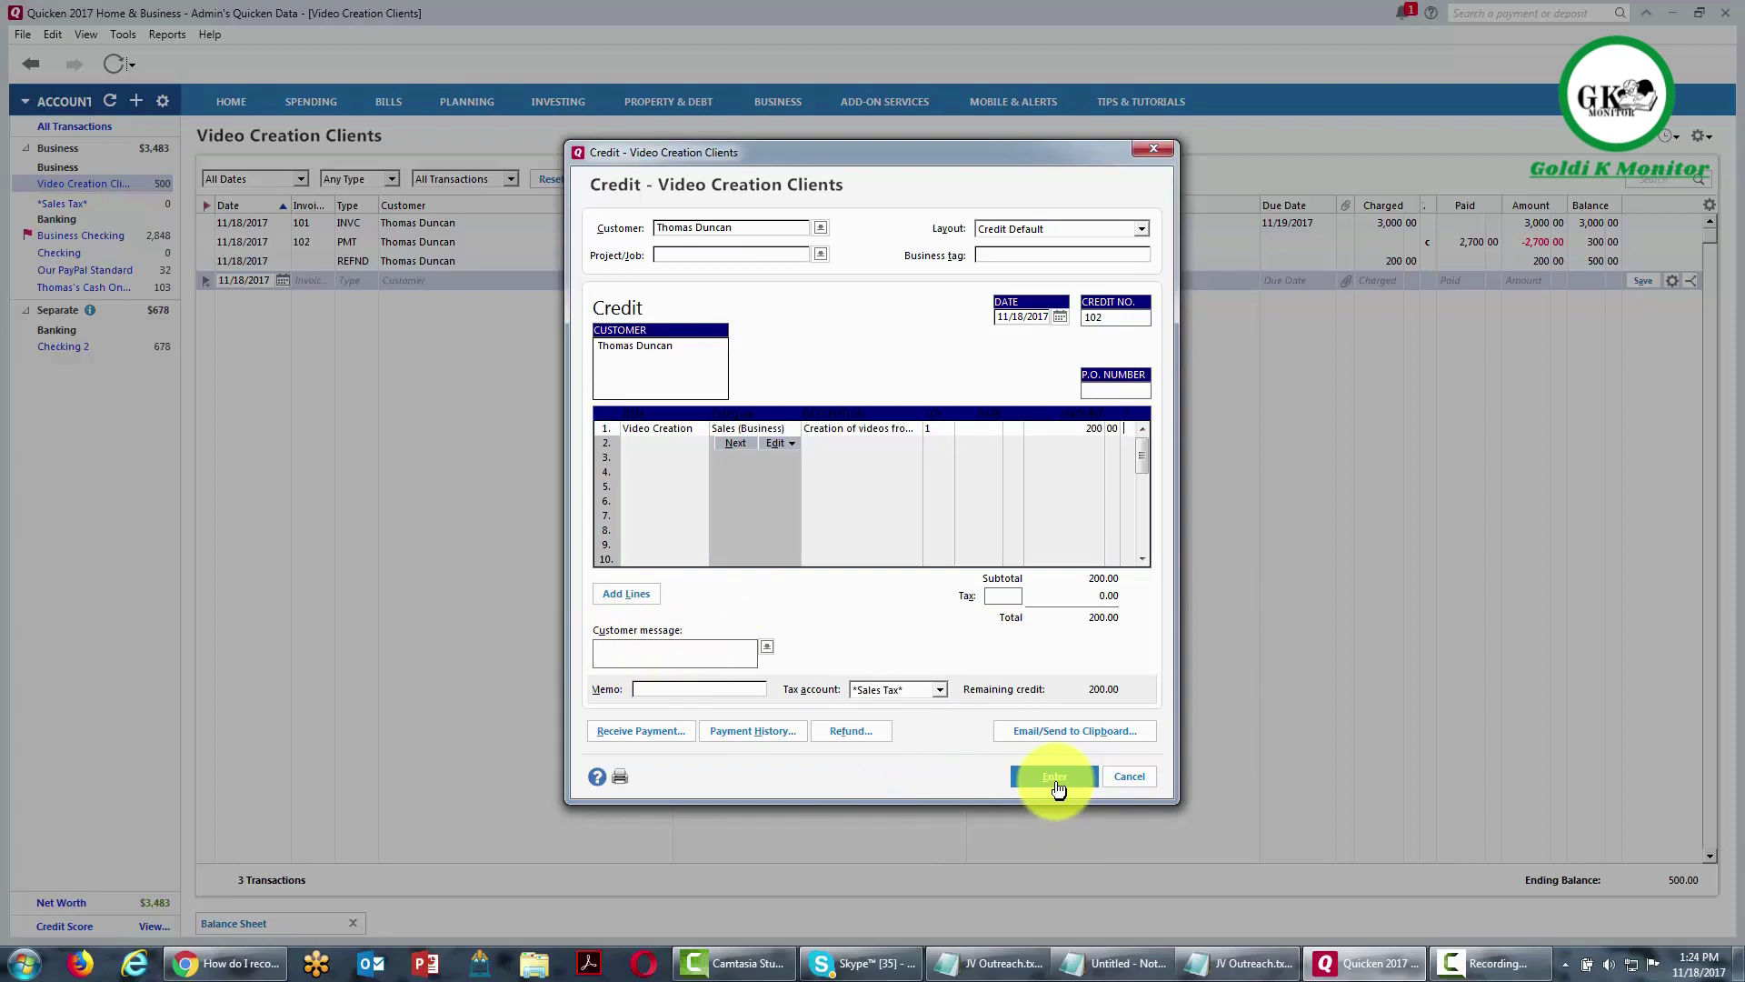
{"action": "left_click", "coordinate": [1057, 783]}
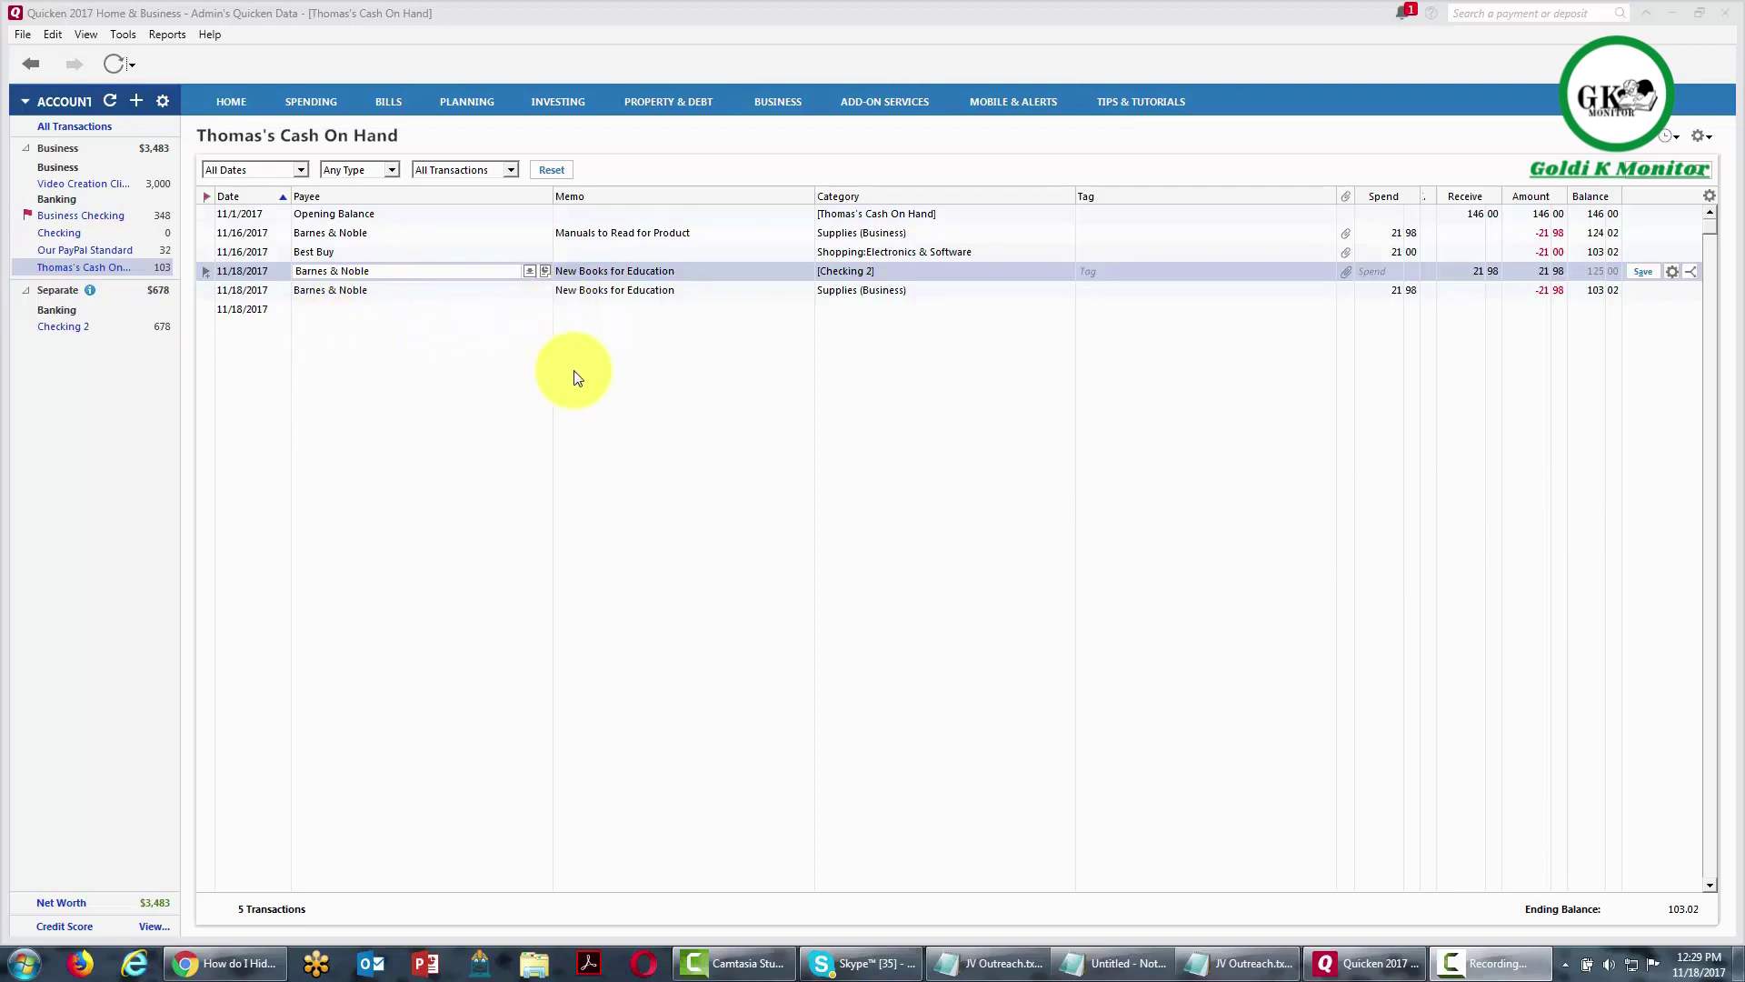
Step: Clear the Barnes & Noble payee from the 11/18 Checking 2 transfer, keep the memo, and save
{"action": "left_click", "coordinate": [442, 270]}
{"action": "left_click", "coordinate": [413, 268]}
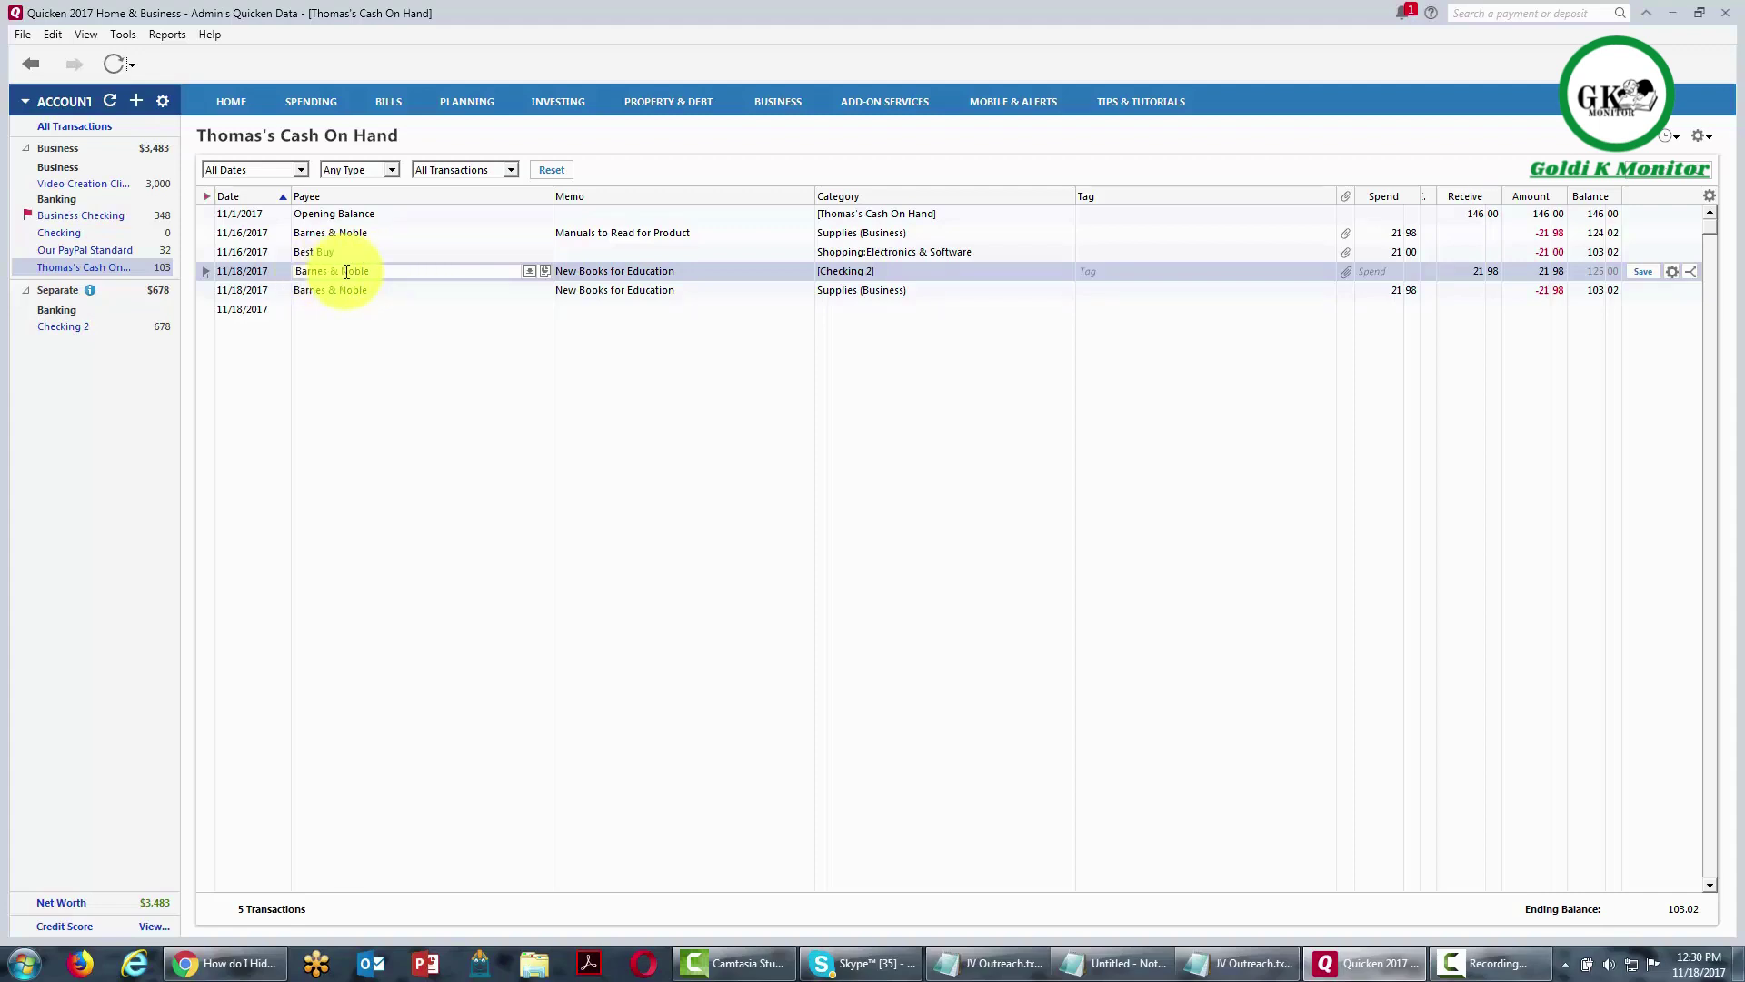
{"action": "key", "text": "ctrl+a"}
{"action": "key", "text": "Delete"}
{"action": "key", "text": "Tab"}
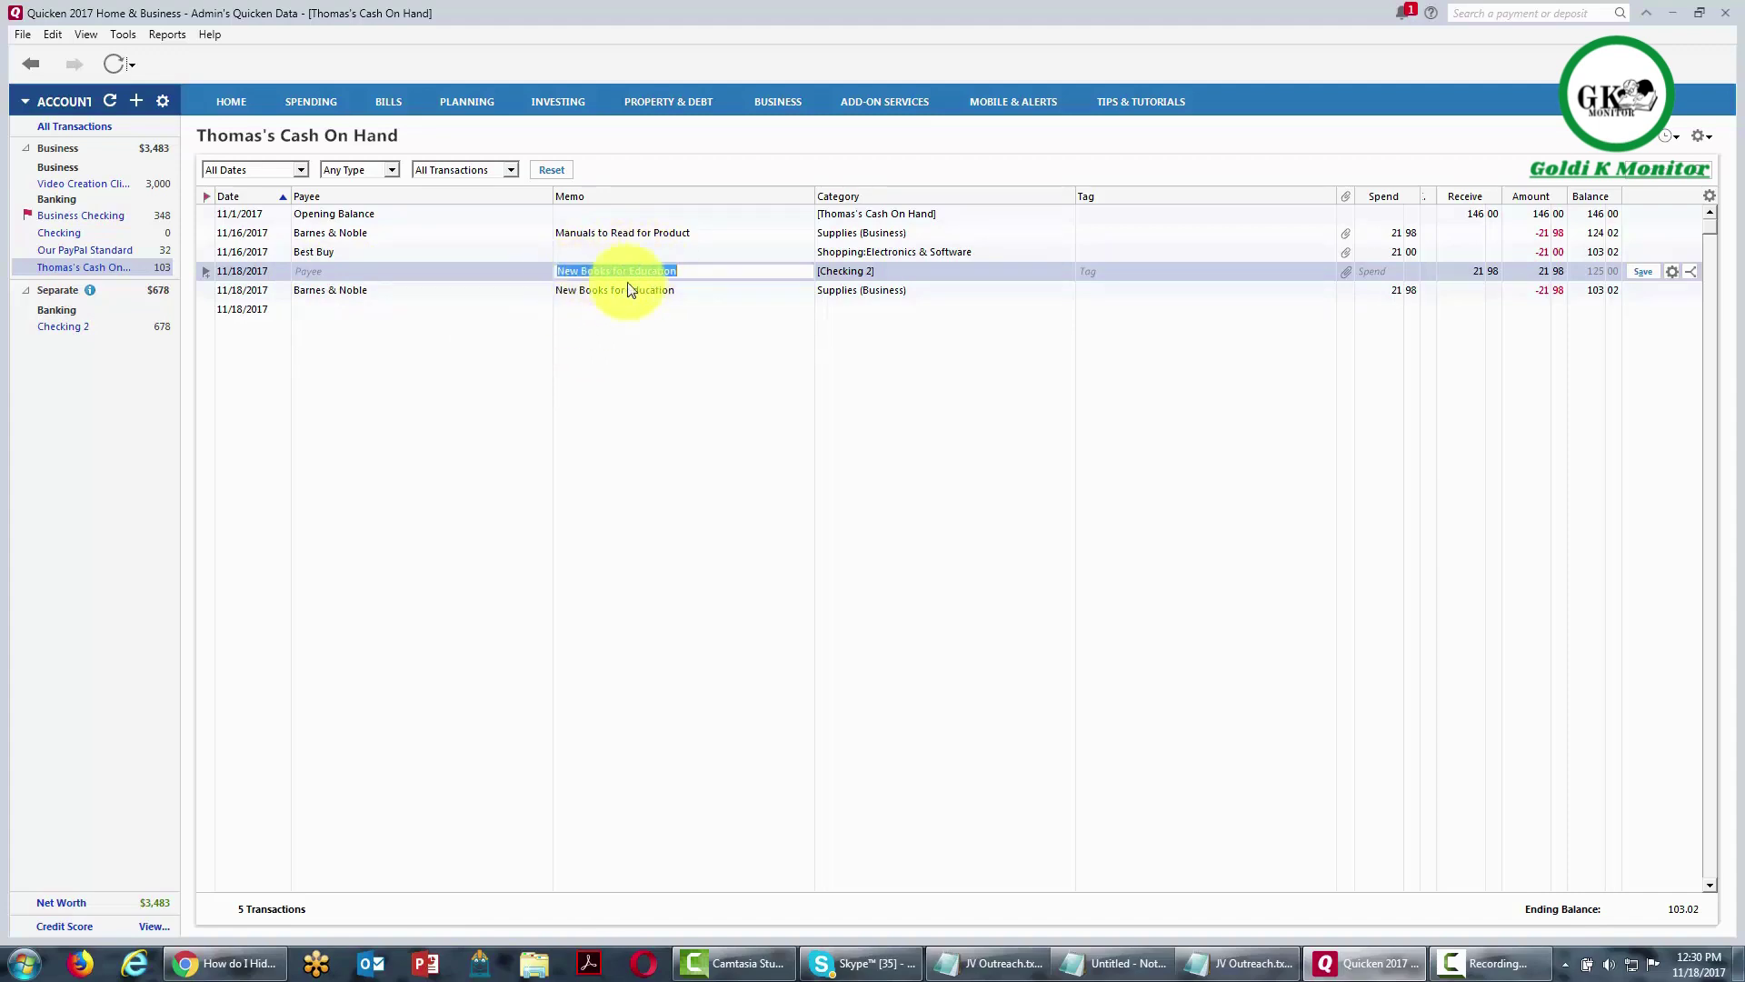
{"action": "left_click", "coordinate": [692, 270]}
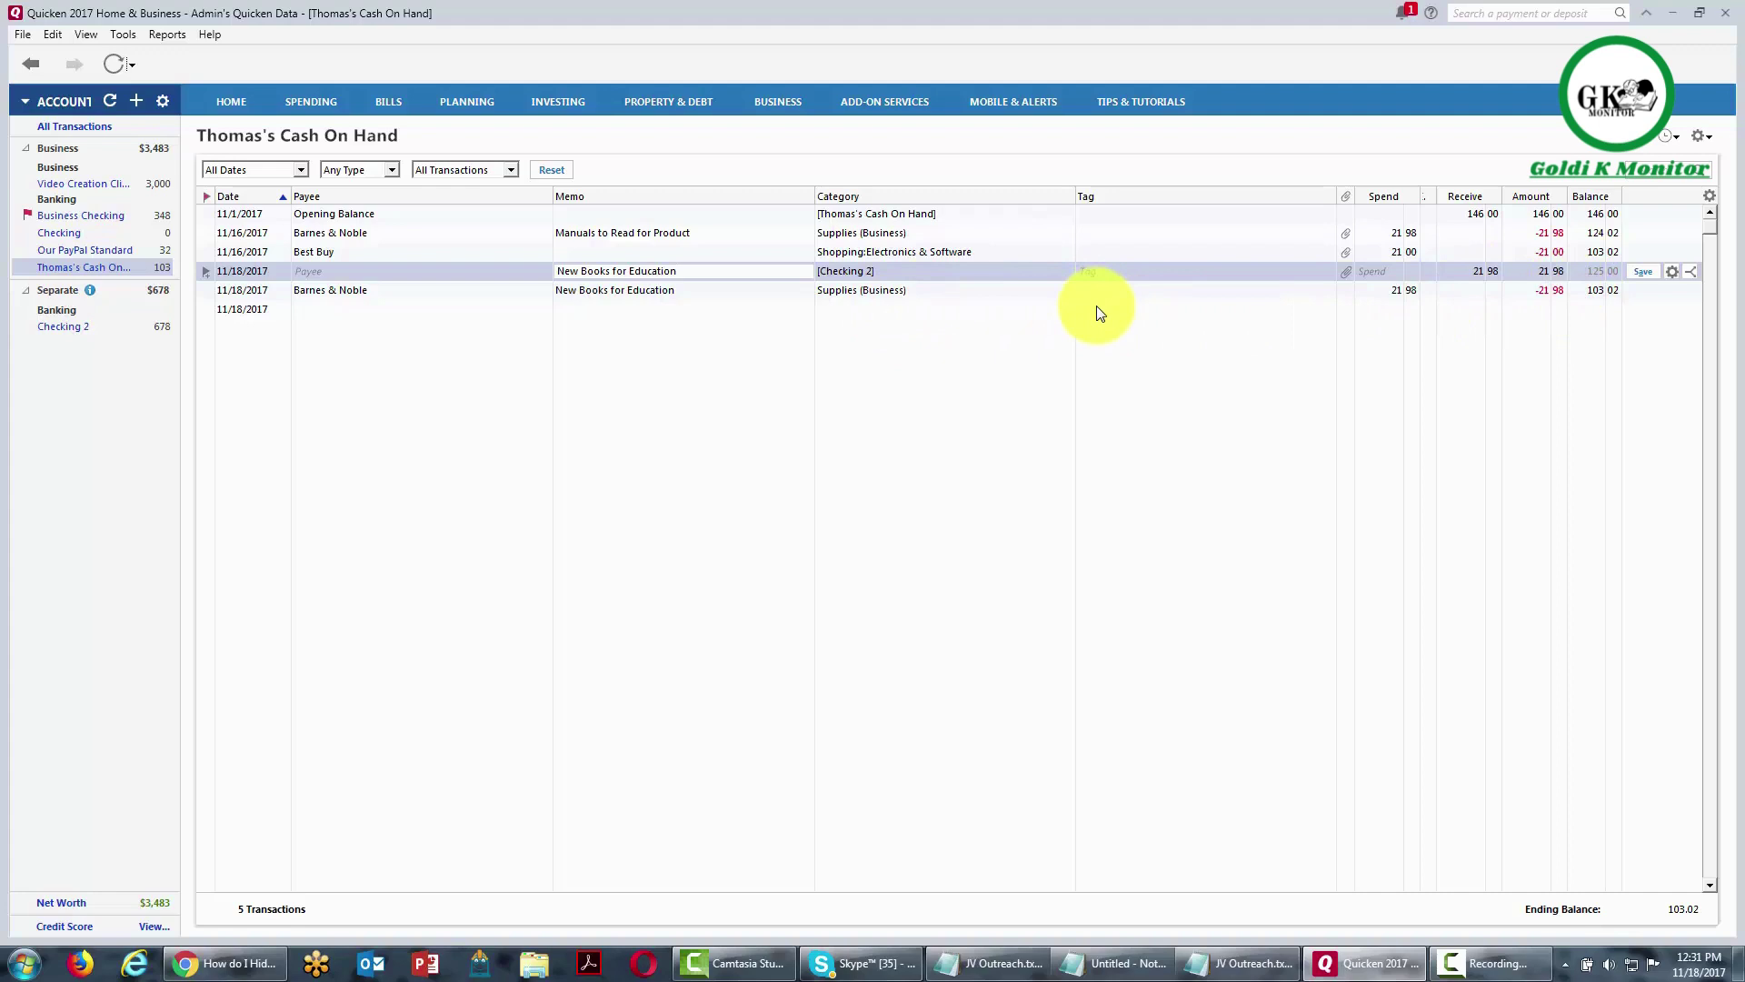
{"action": "left_click", "coordinate": [1647, 273]}
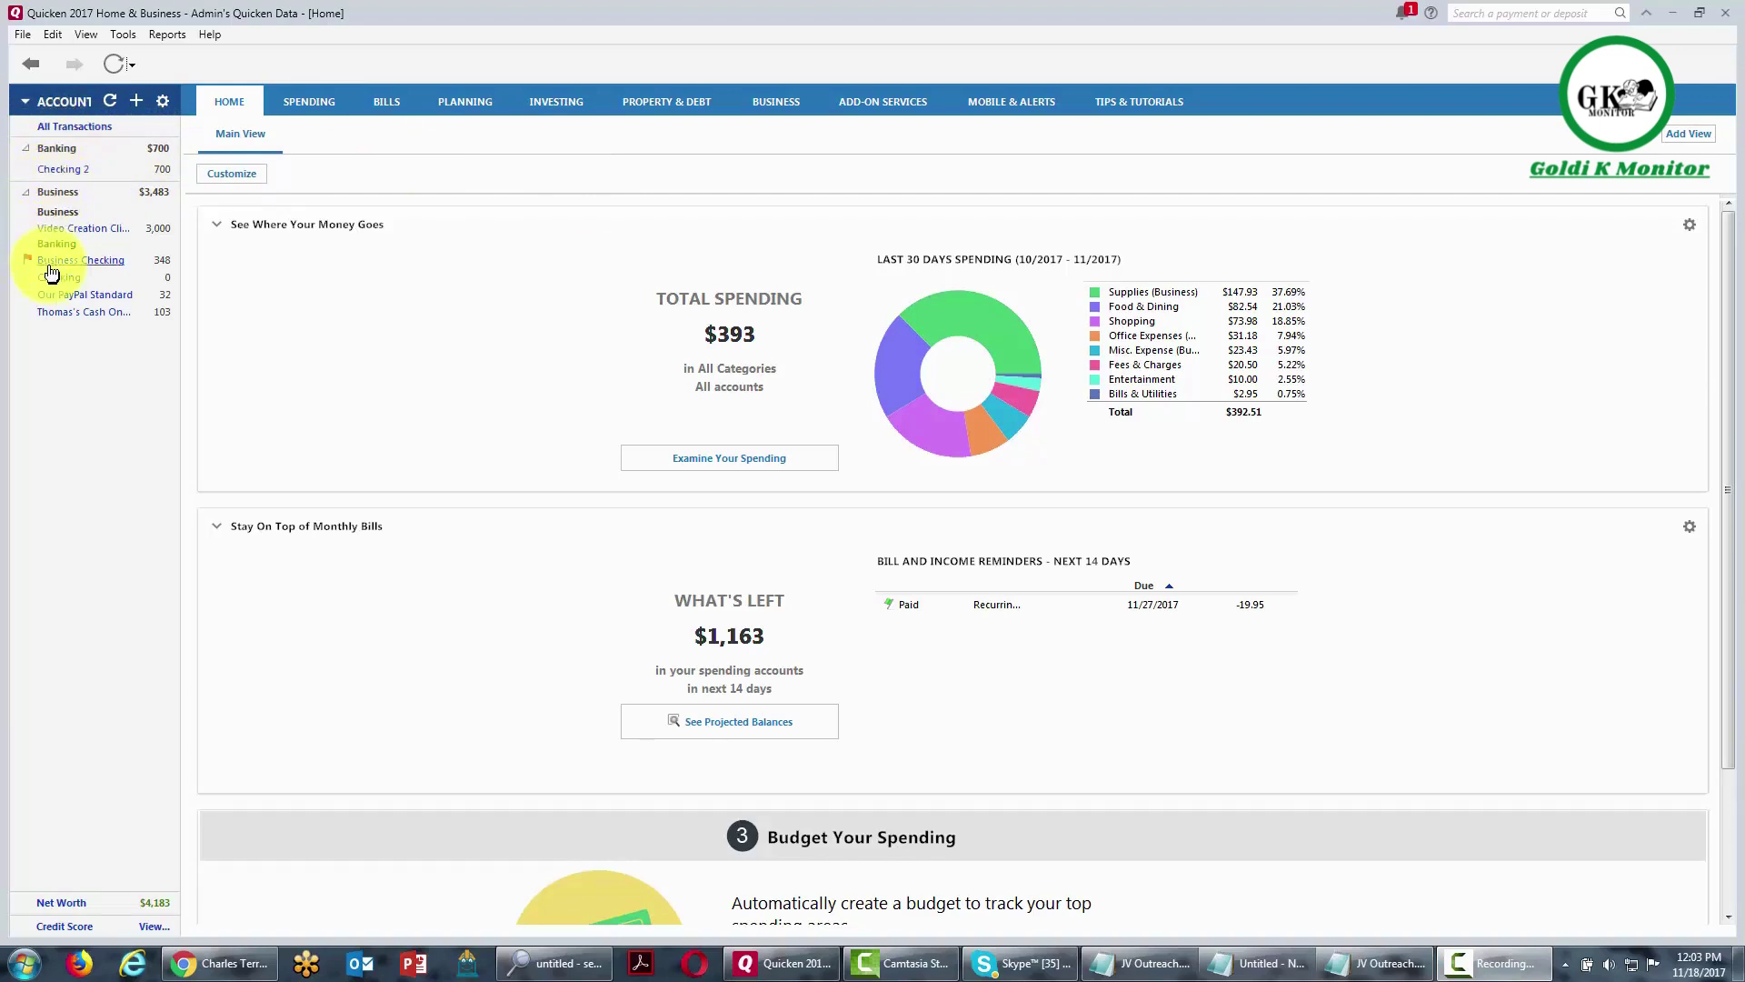
Step: Open the Checking 2 register, where the 21.98 Barnes & Noble supplies payment leaves 678
{"action": "left_click", "coordinate": [63, 170]}
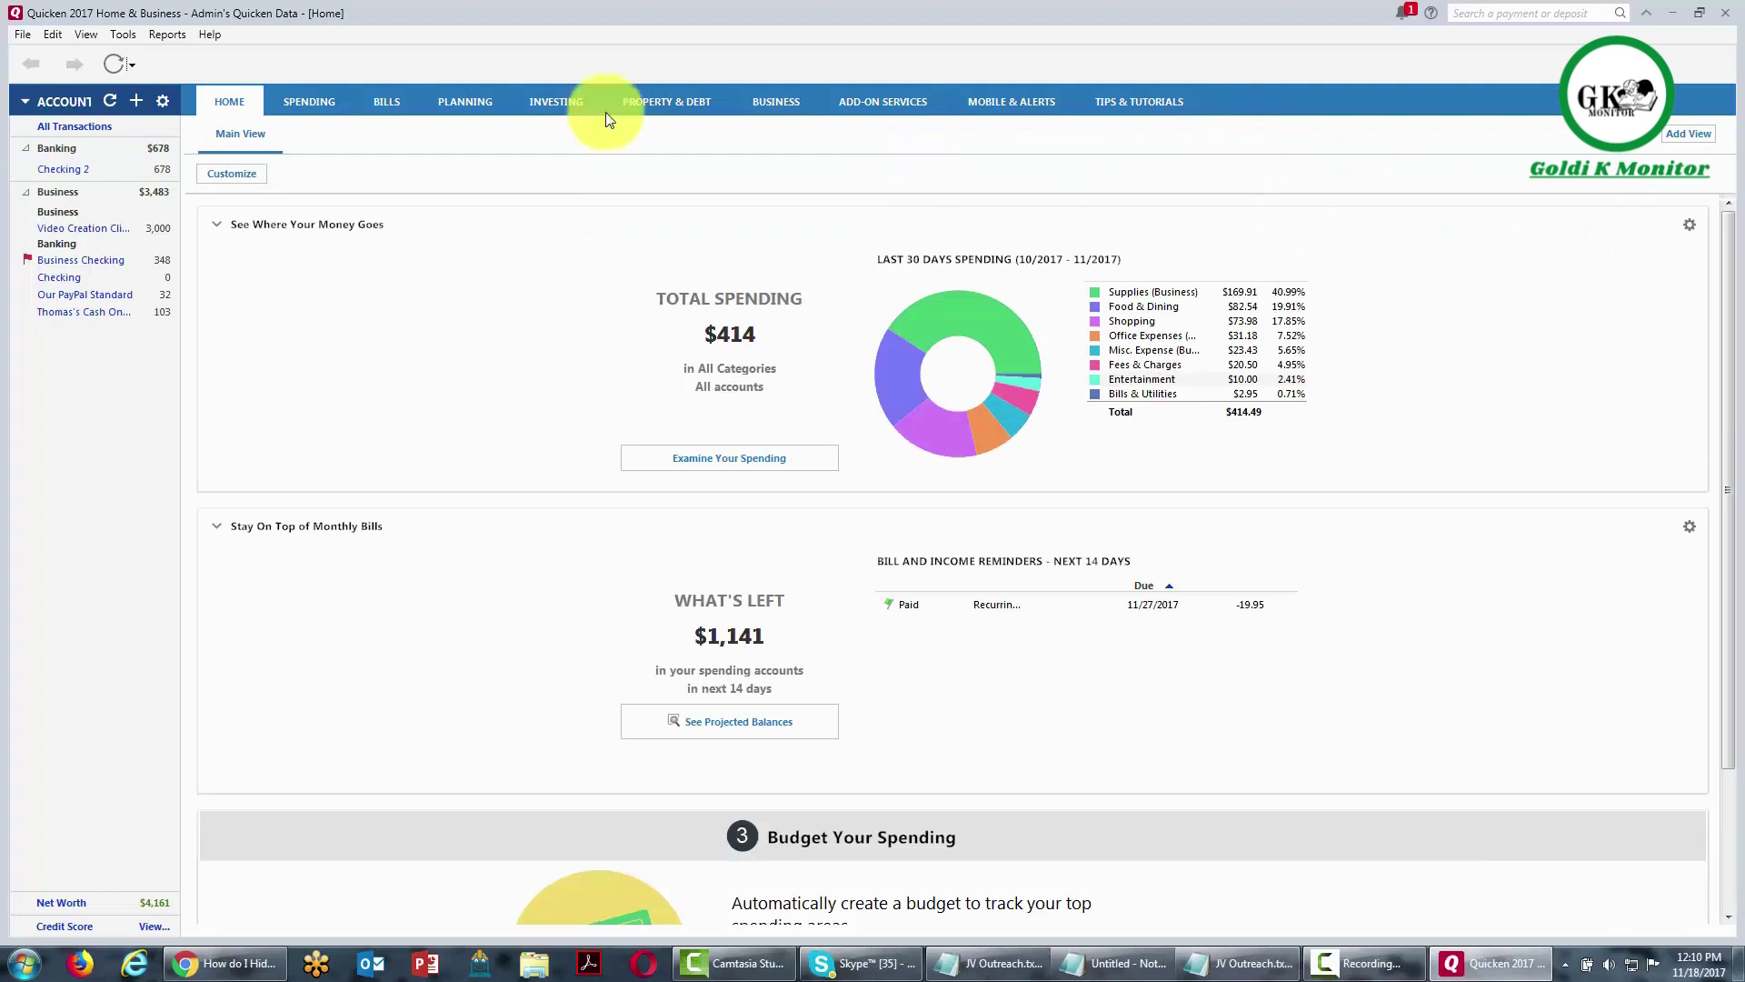
{"action": "left_click", "coordinate": [169, 36]}
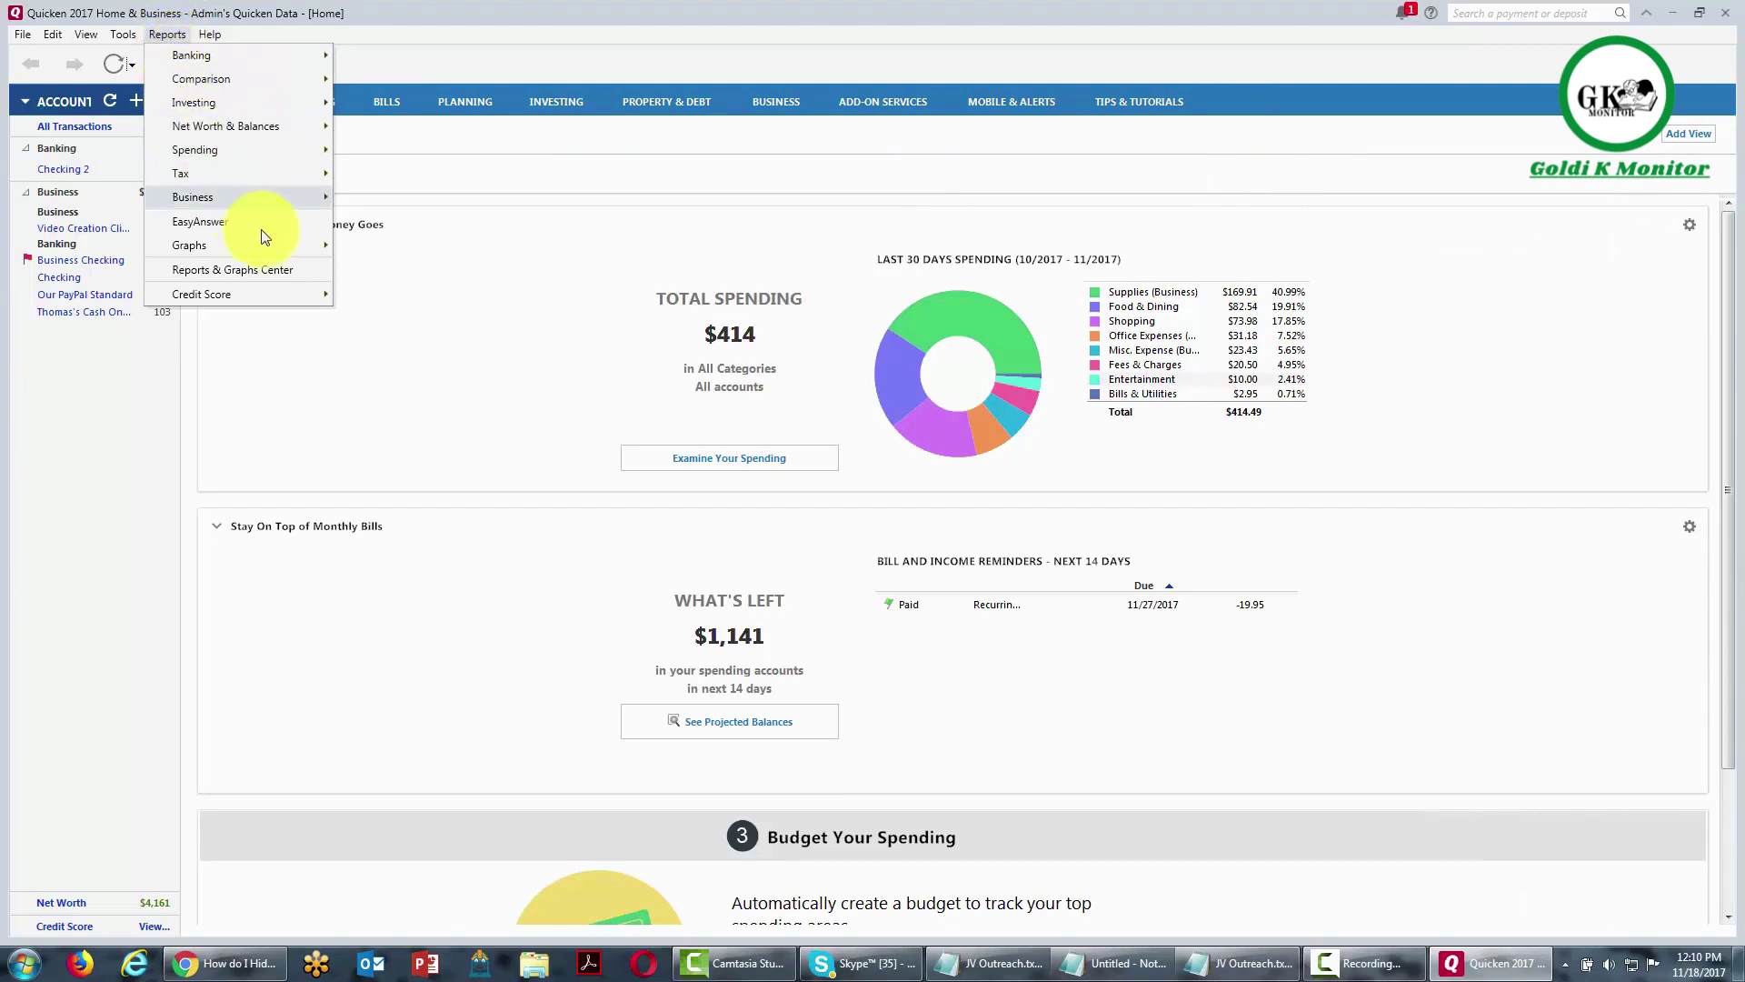
Step: Open the Business Balance Sheet and set Checking 2 to Keep This Account Separate
{"action": "mouse_move", "coordinate": [273, 200]}
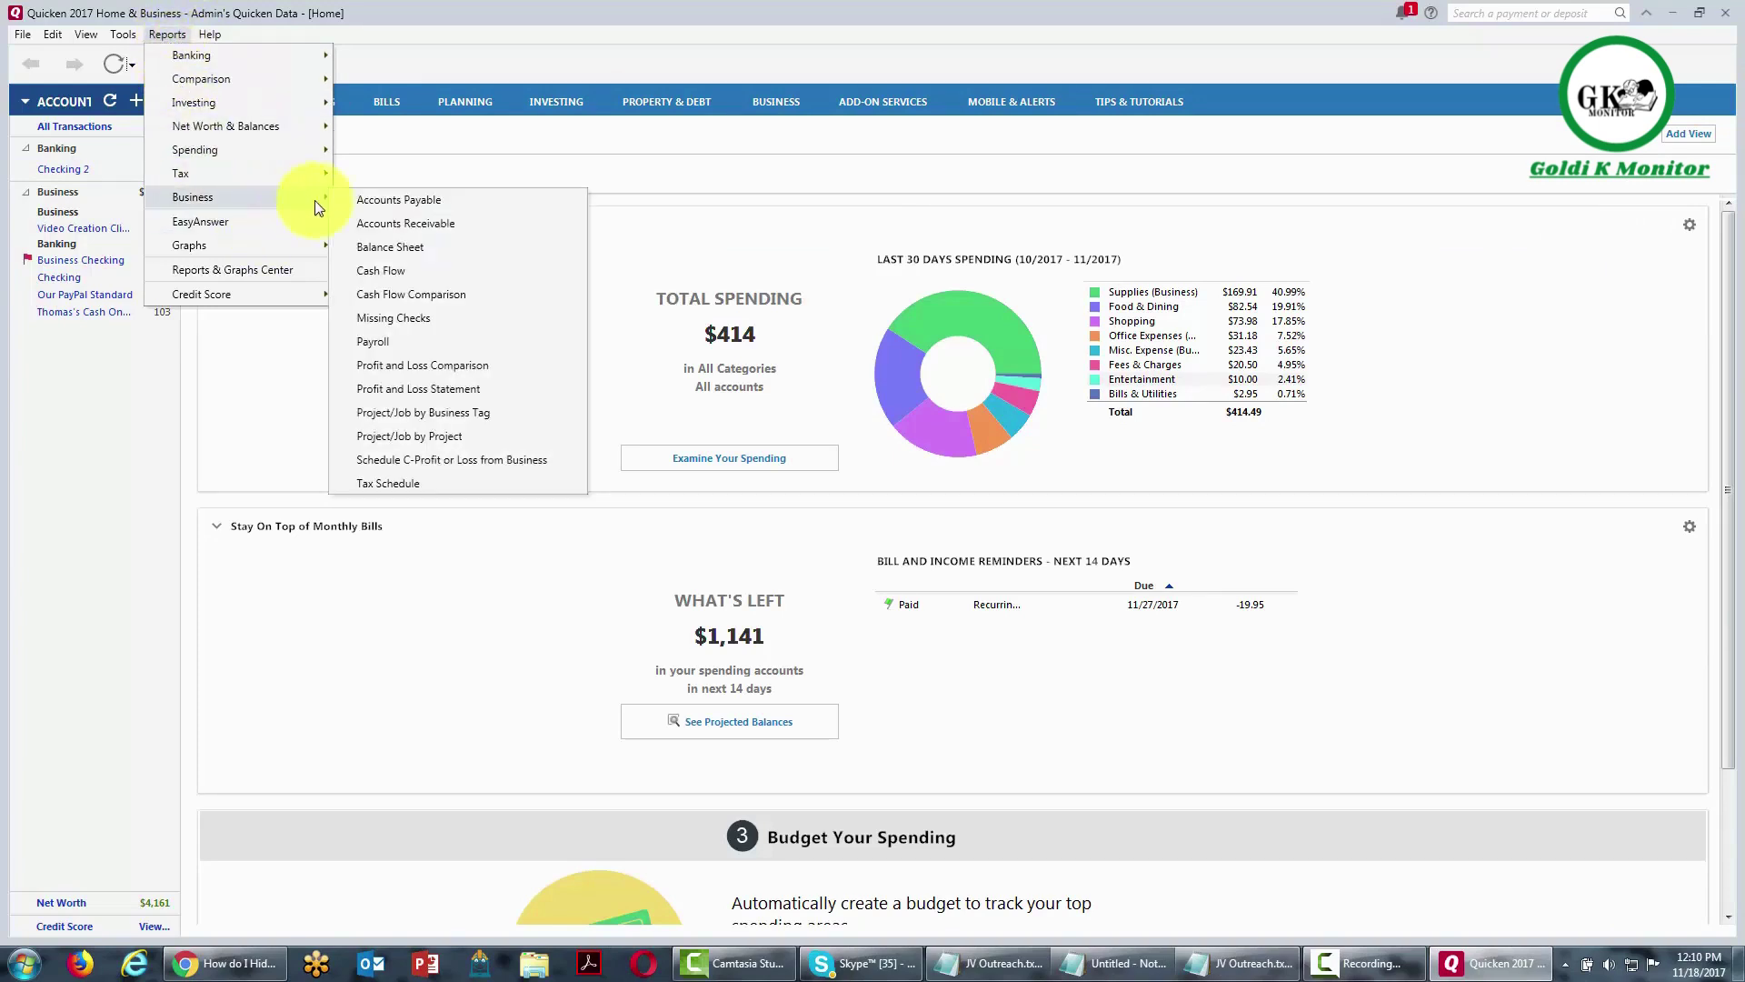
{"action": "left_click", "coordinate": [422, 251]}
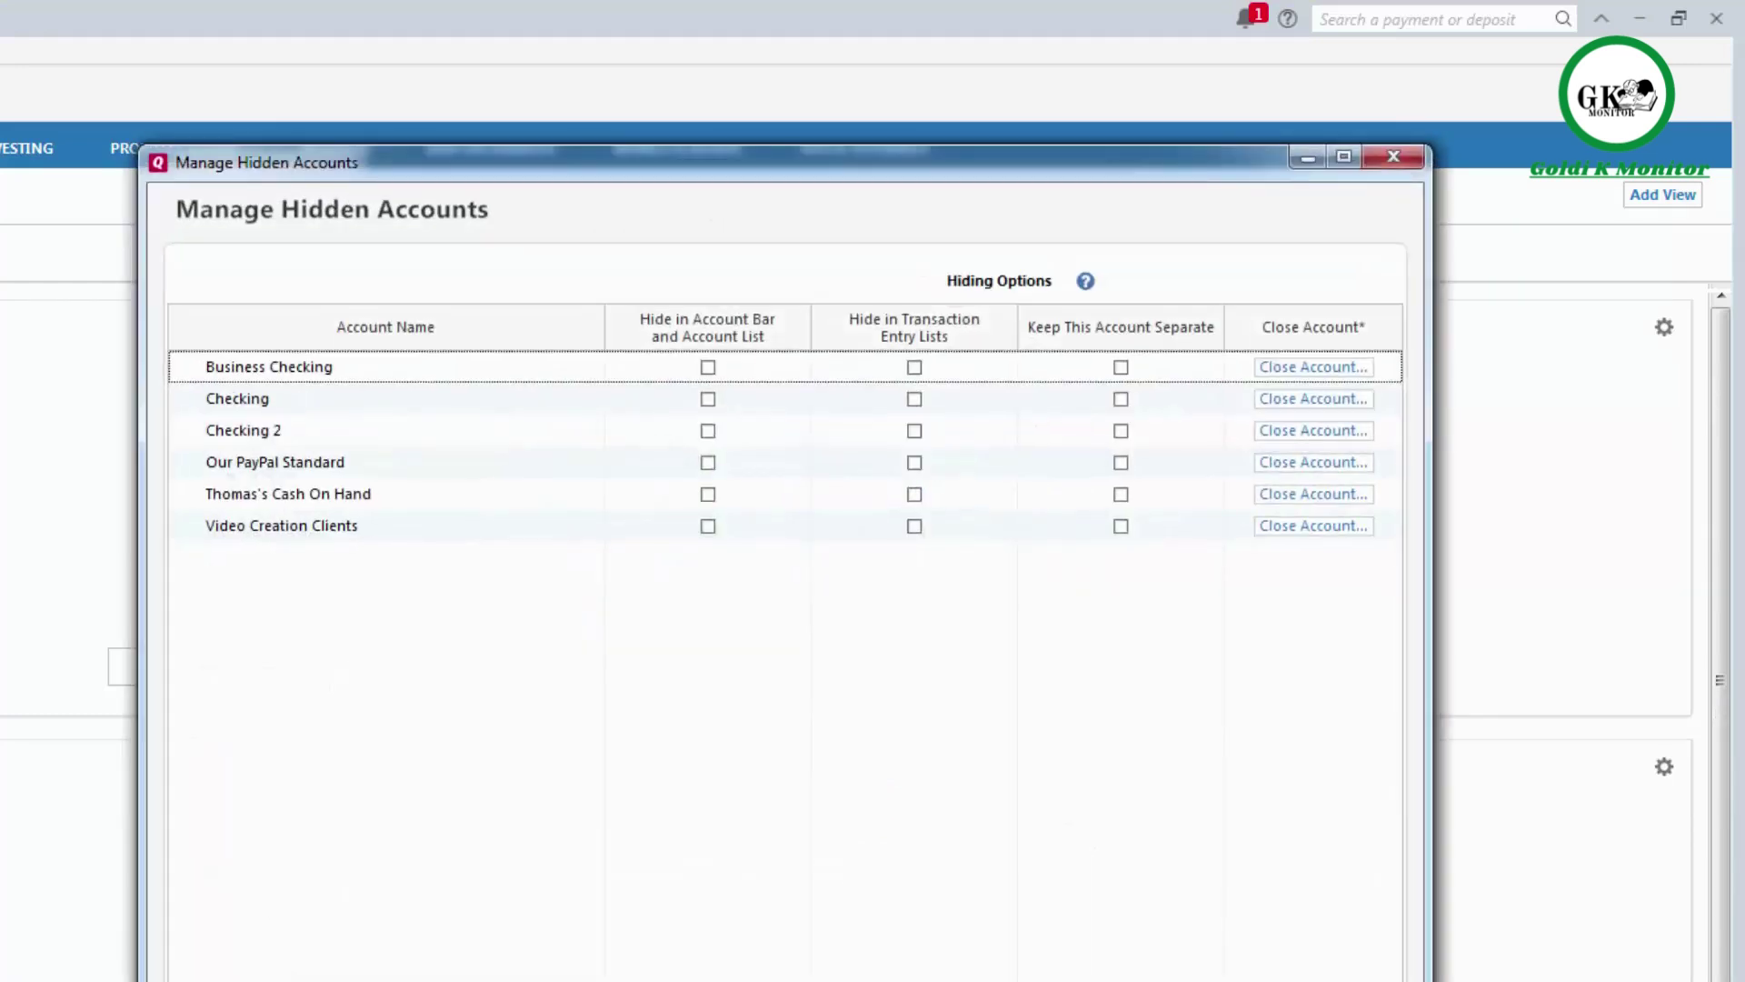
{"action": "left_click", "coordinate": [1120, 430]}
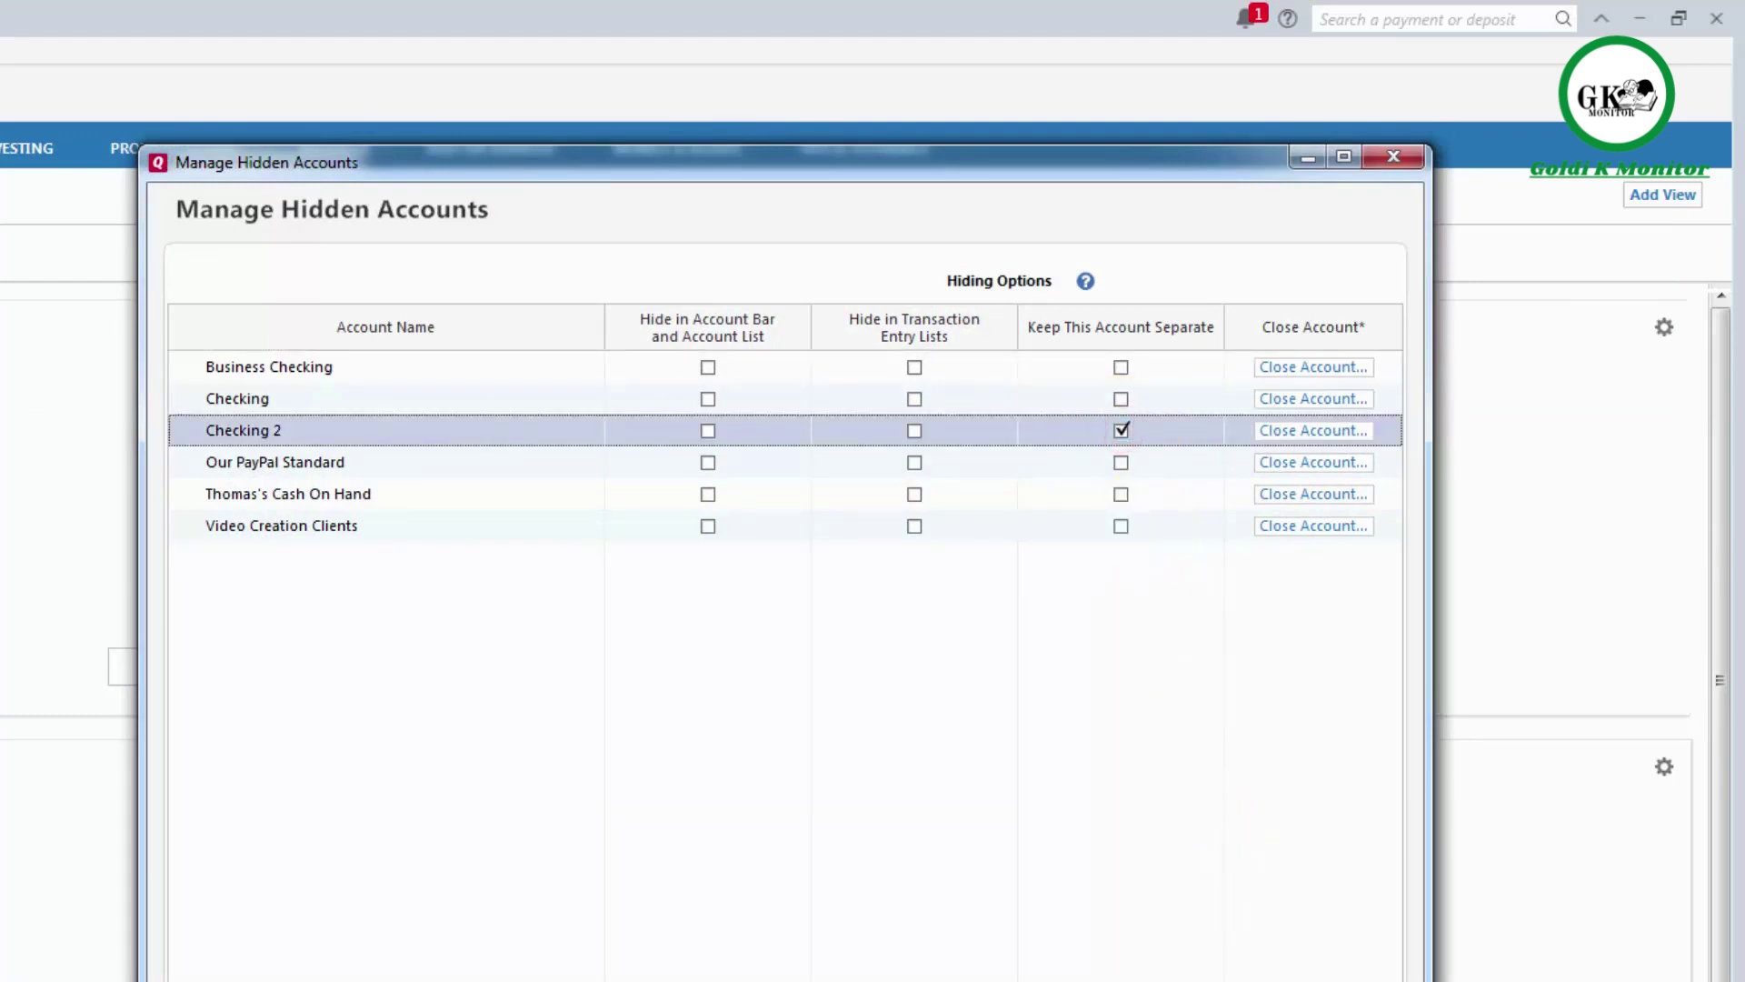
{"action": "key", "text": "Escape"}
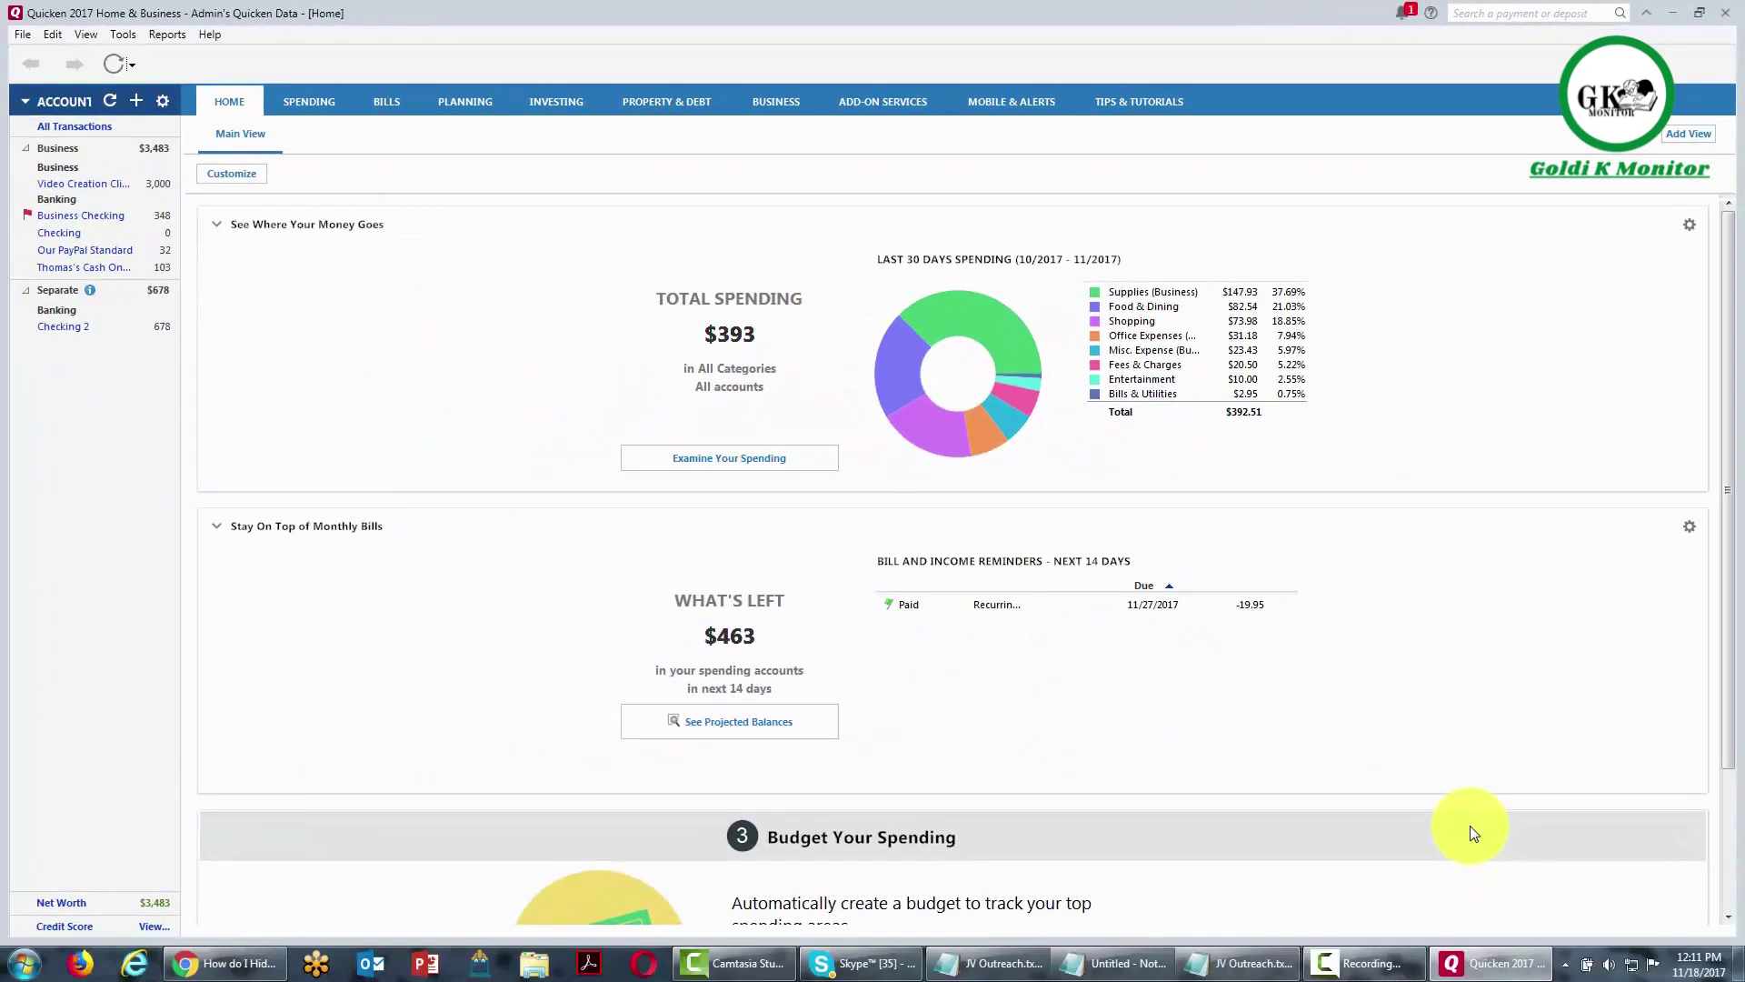
Step: Run the Business Balance Sheet report again on the way back to the Checking 2 register
{"action": "left_click", "coordinate": [159, 36]}
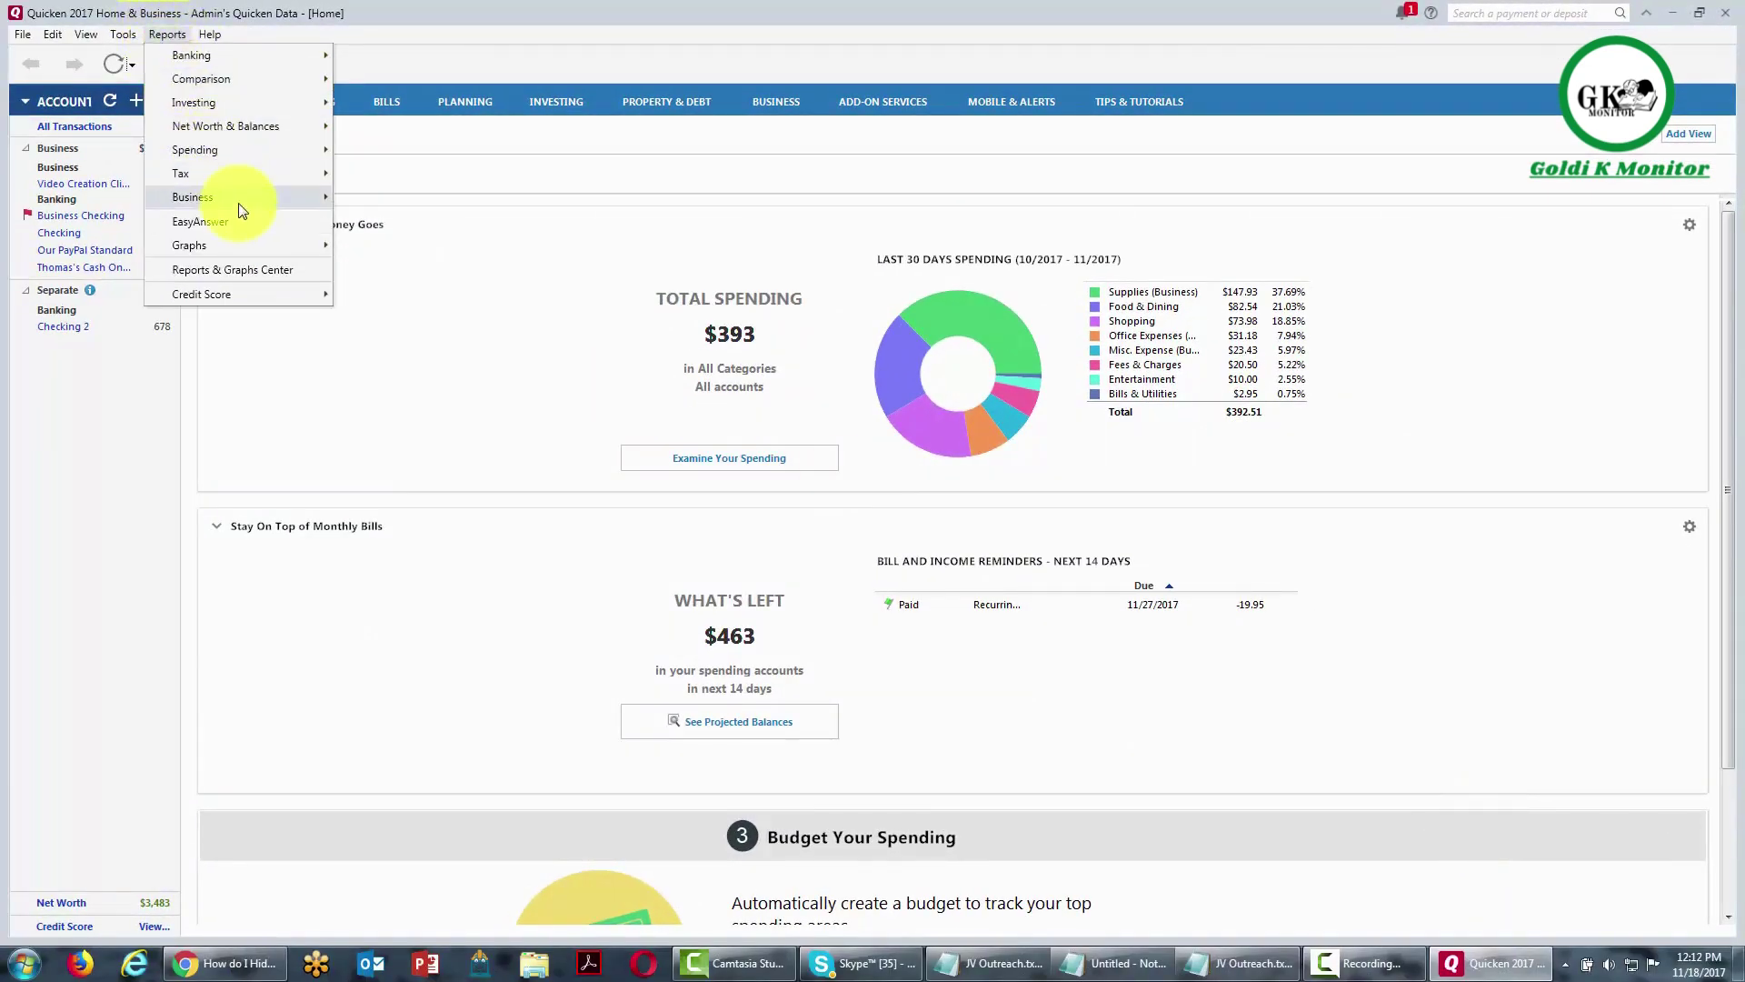
{"action": "mouse_move", "coordinate": [243, 211]}
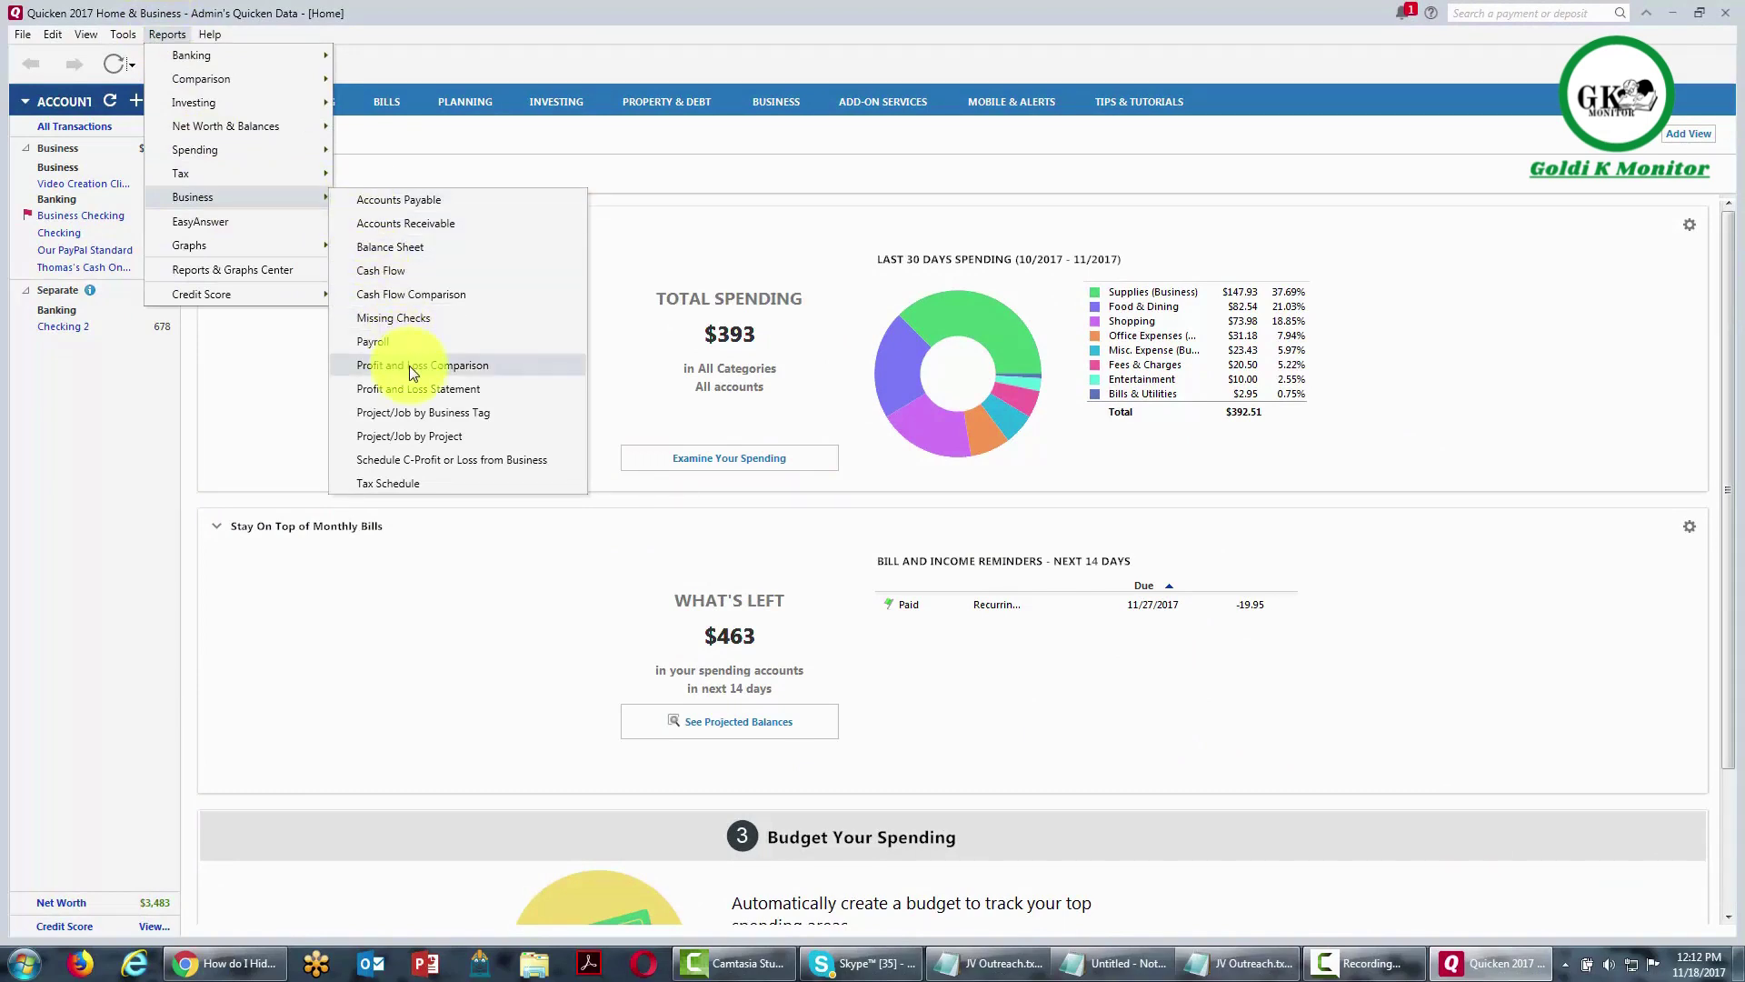
{"action": "left_click", "coordinate": [420, 251]}
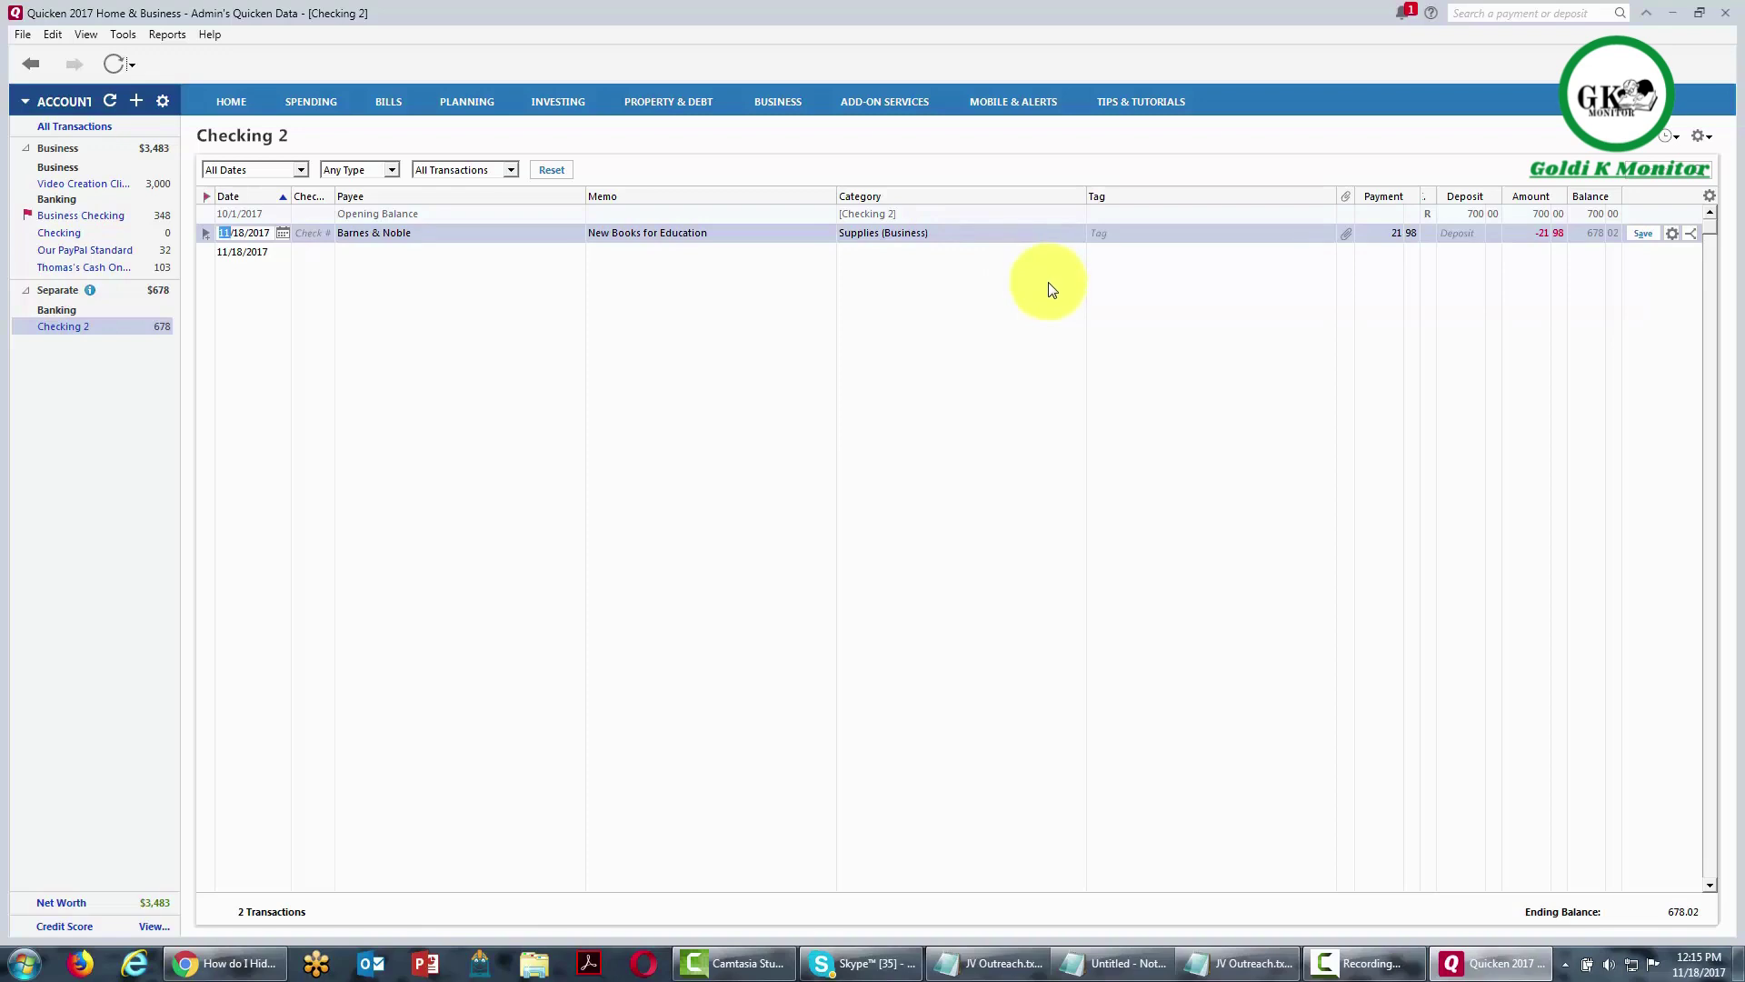
Step: Change the Barnes & Noble payment's category to a transfer to cash on hand and save it
{"action": "left_click", "coordinate": [1075, 237]}
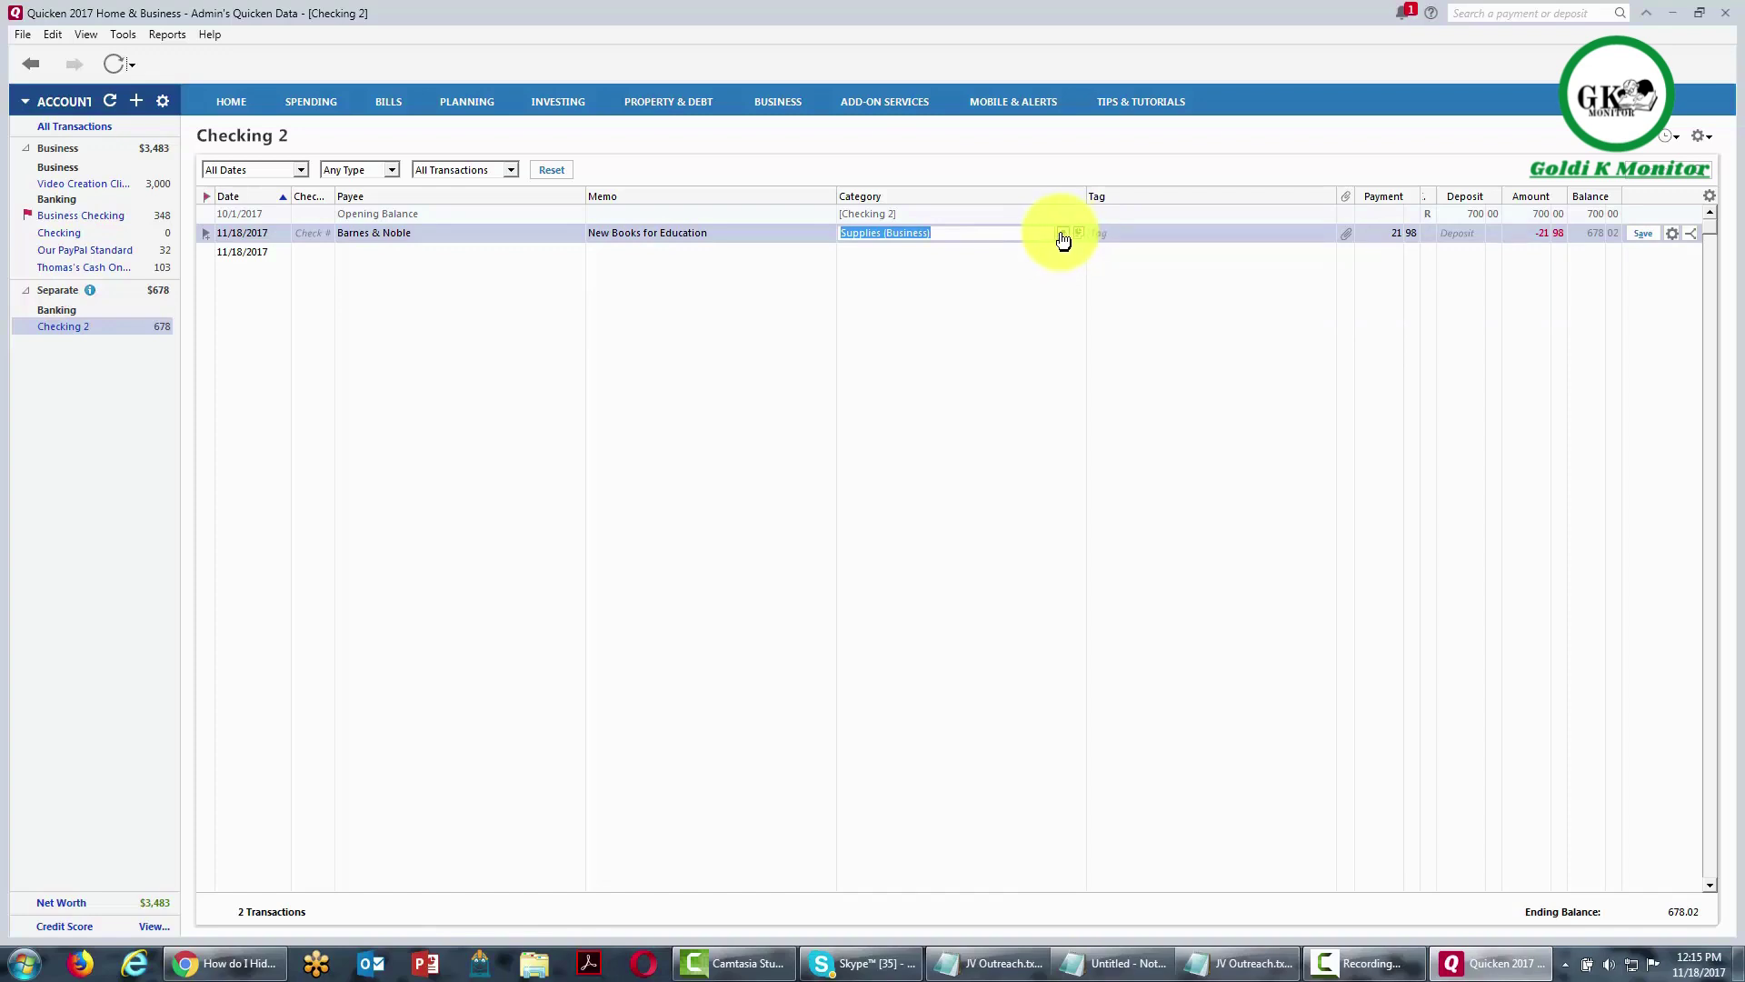
{"action": "left_click", "coordinate": [1063, 234]}
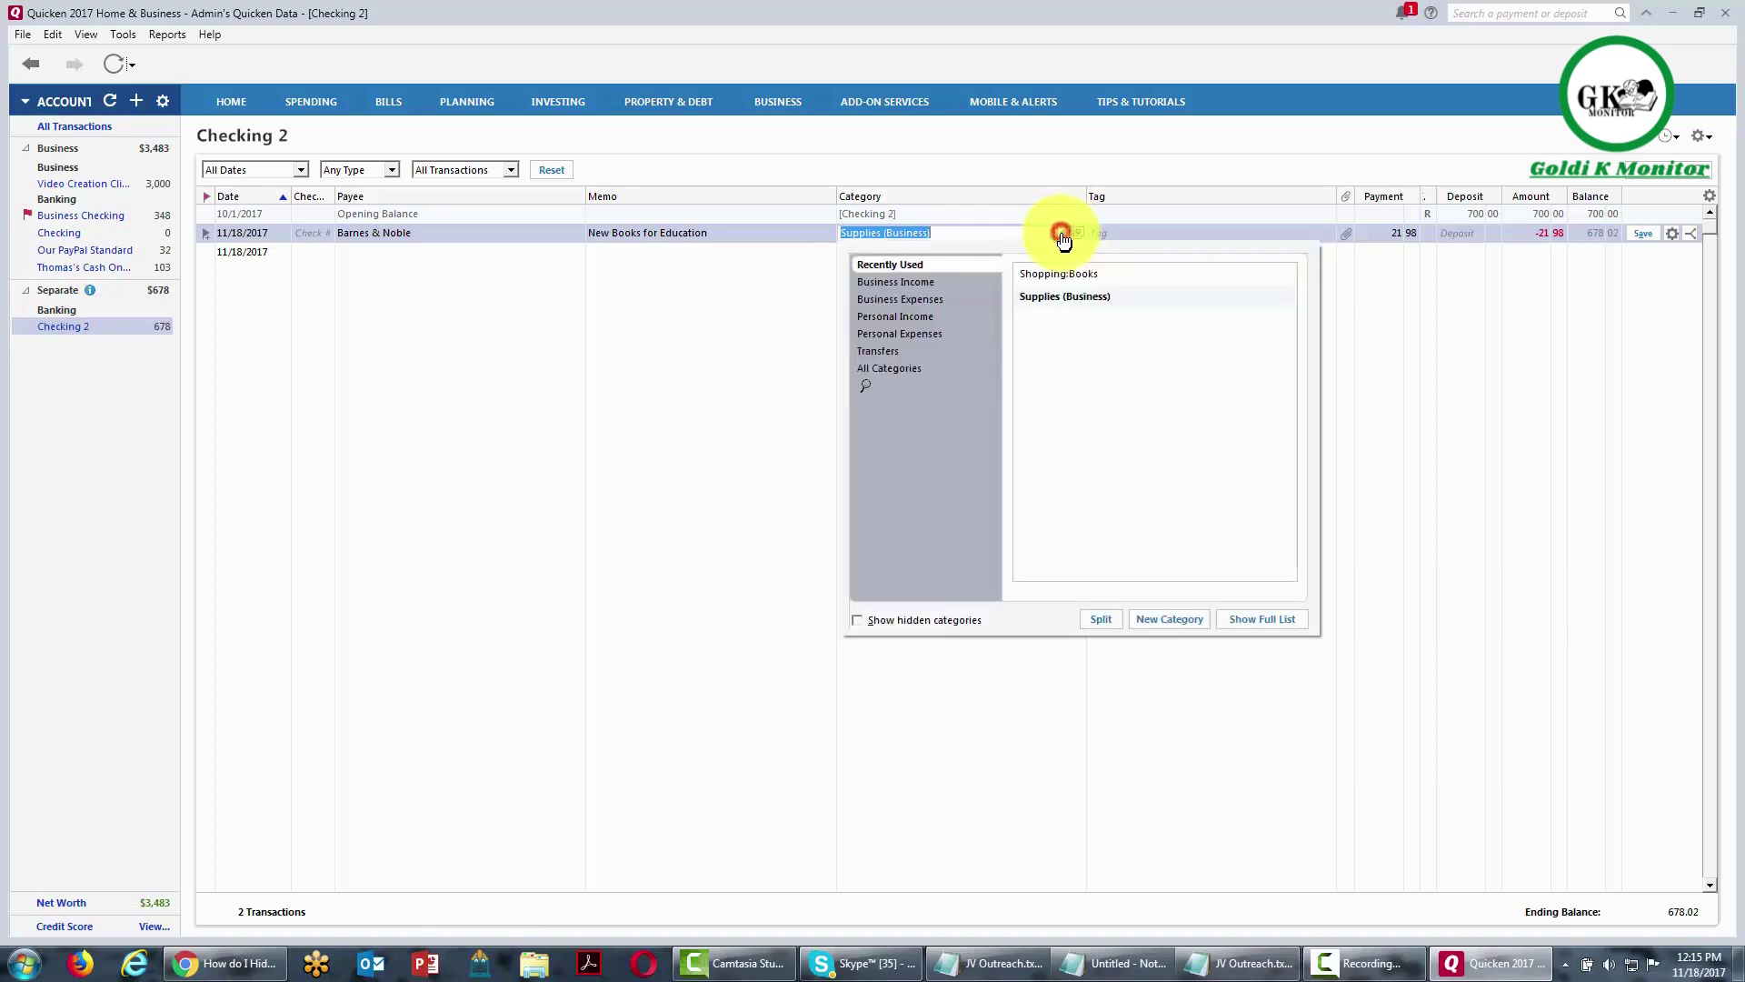
{"action": "left_click", "coordinate": [895, 352]}
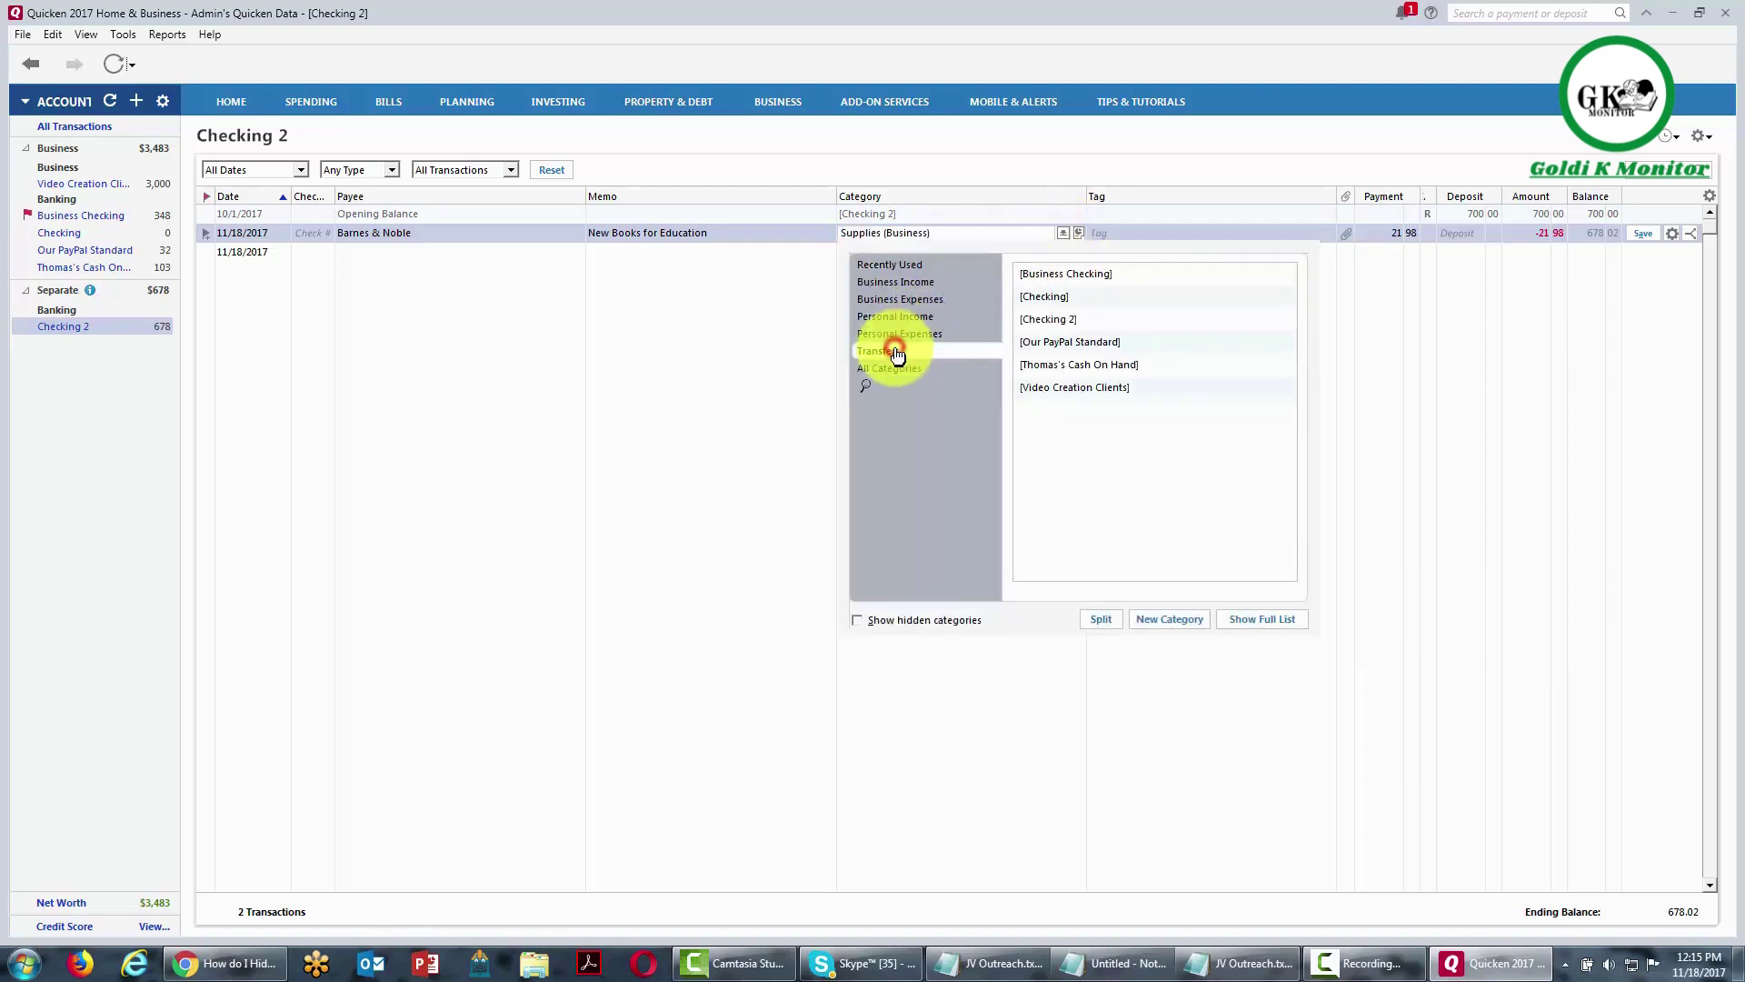
{"action": "left_click", "coordinate": [1059, 366]}
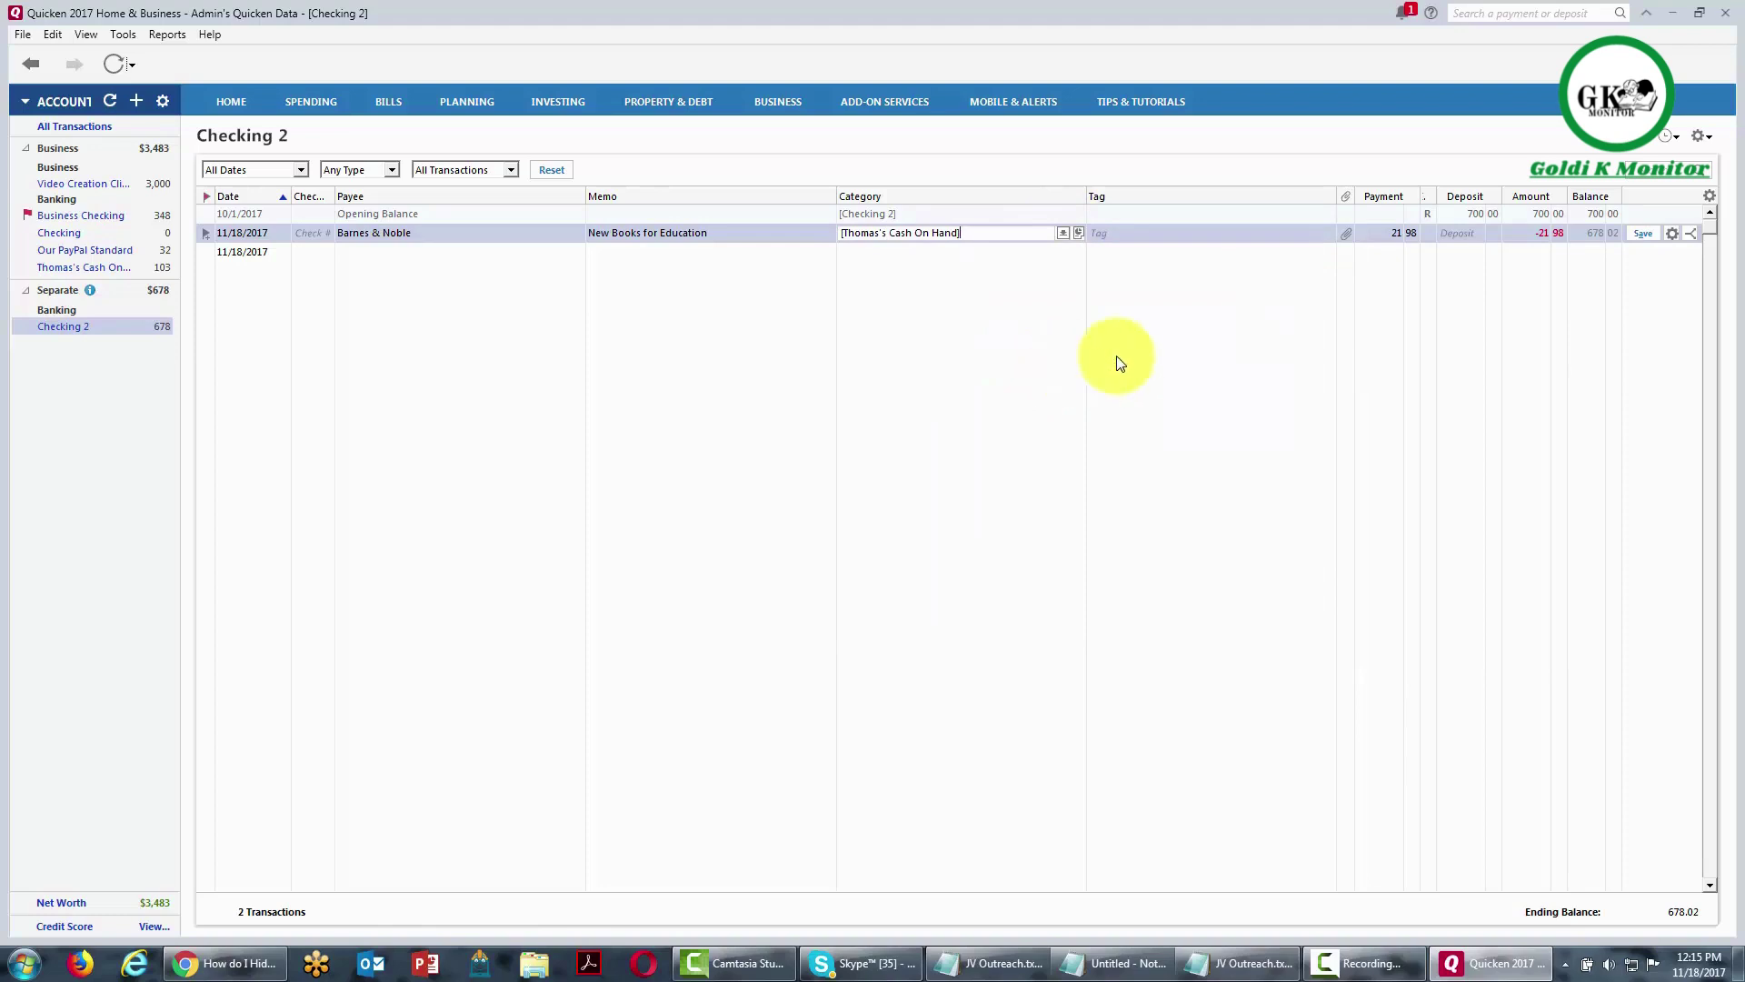
{"action": "left_click", "coordinate": [1641, 234]}
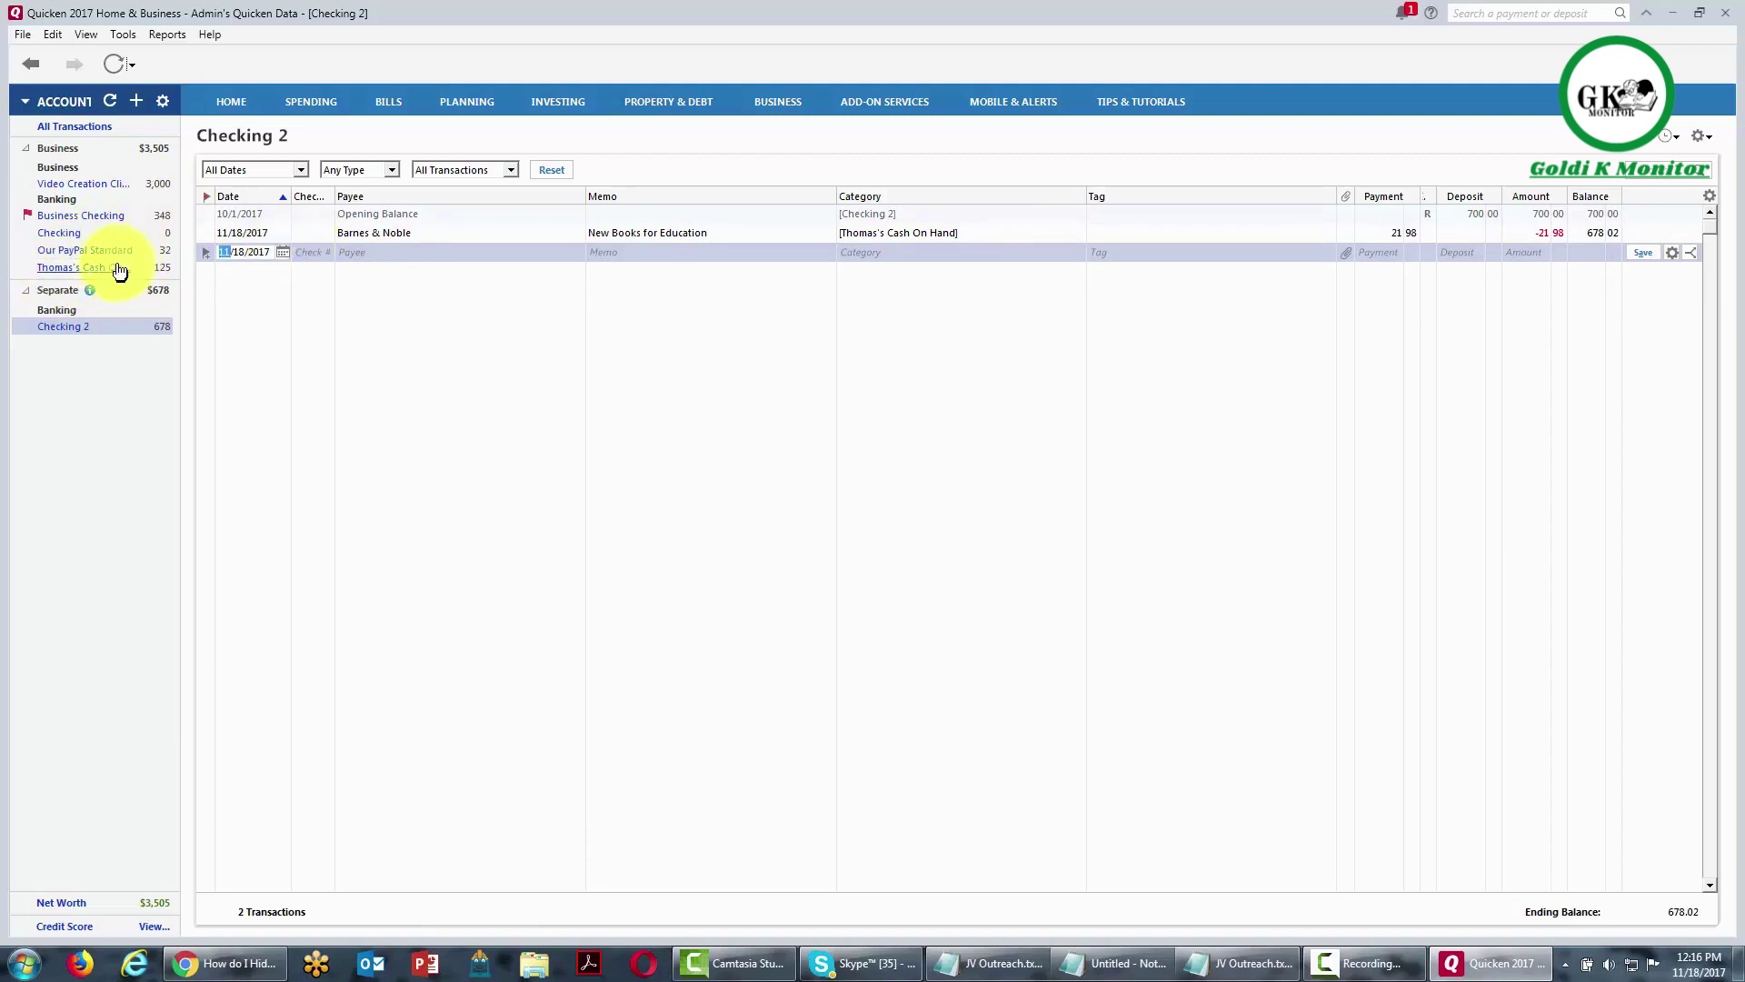
Step: In the cash-on-hand register, enter a 21.98 Barnes & Noble purchase under Supplies (Business)
{"action": "left_click", "coordinate": [104, 267]}
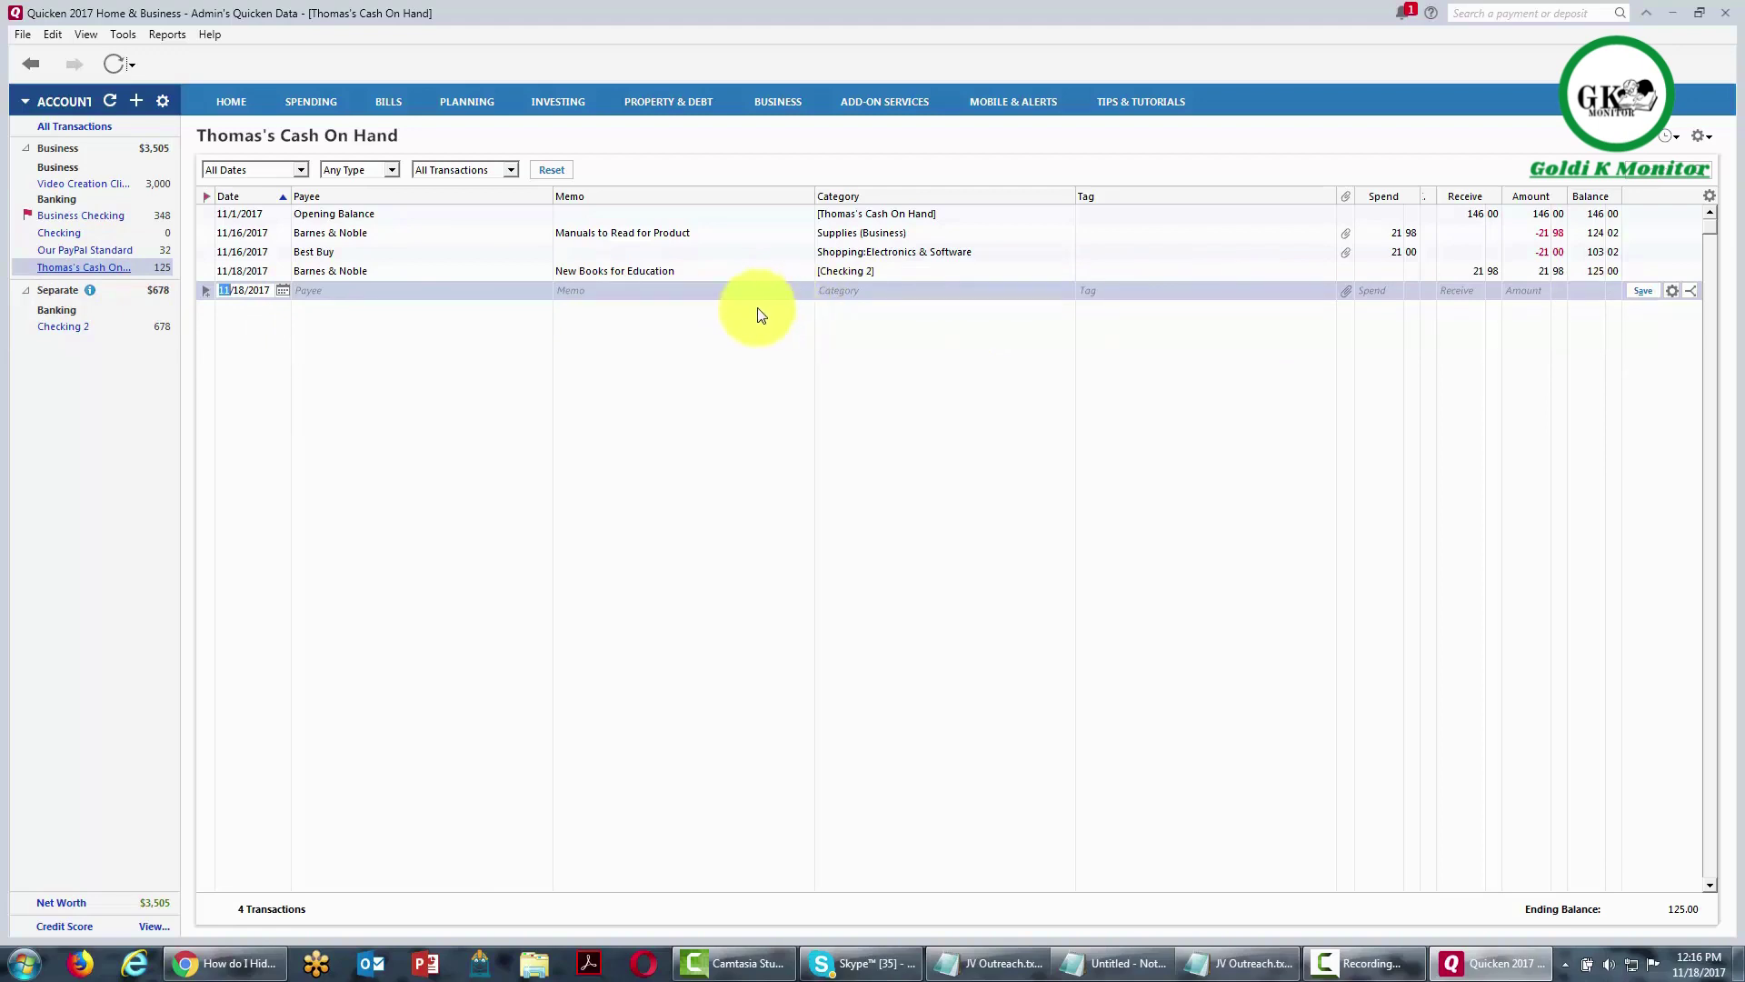
{"action": "left_click", "coordinate": [376, 291]}
{"action": "type", "text": "barnes & Noble"}
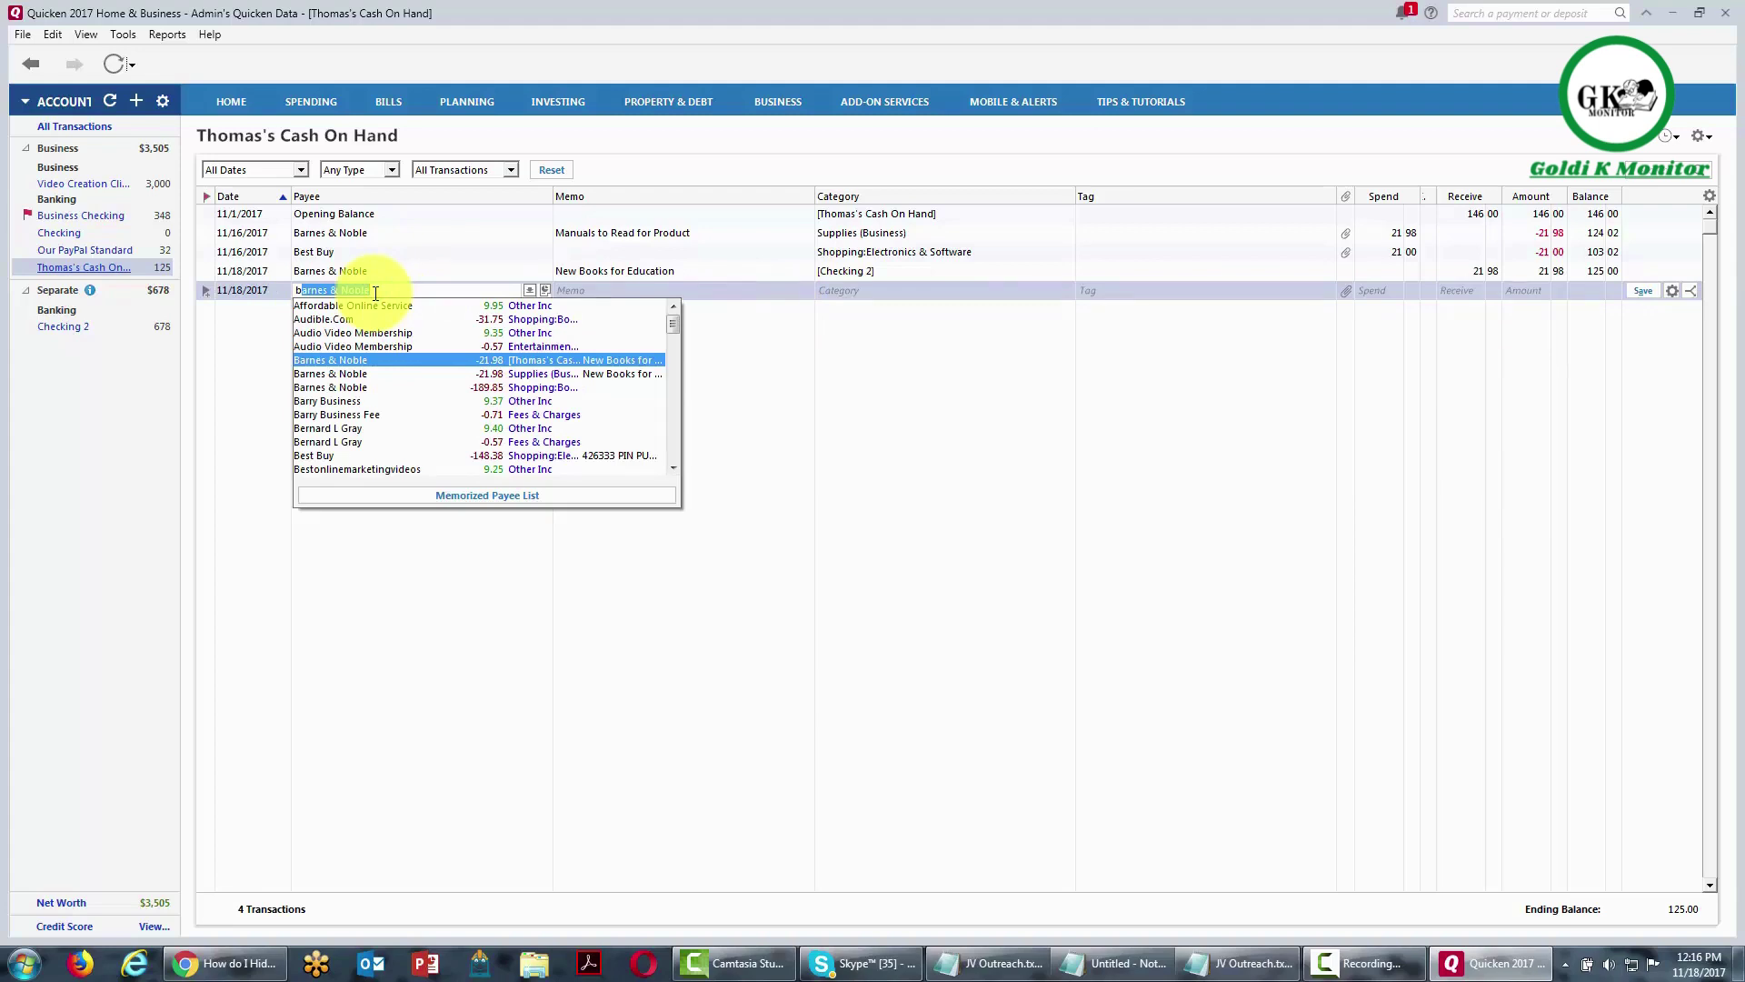
{"action": "left_click", "coordinate": [936, 289]}
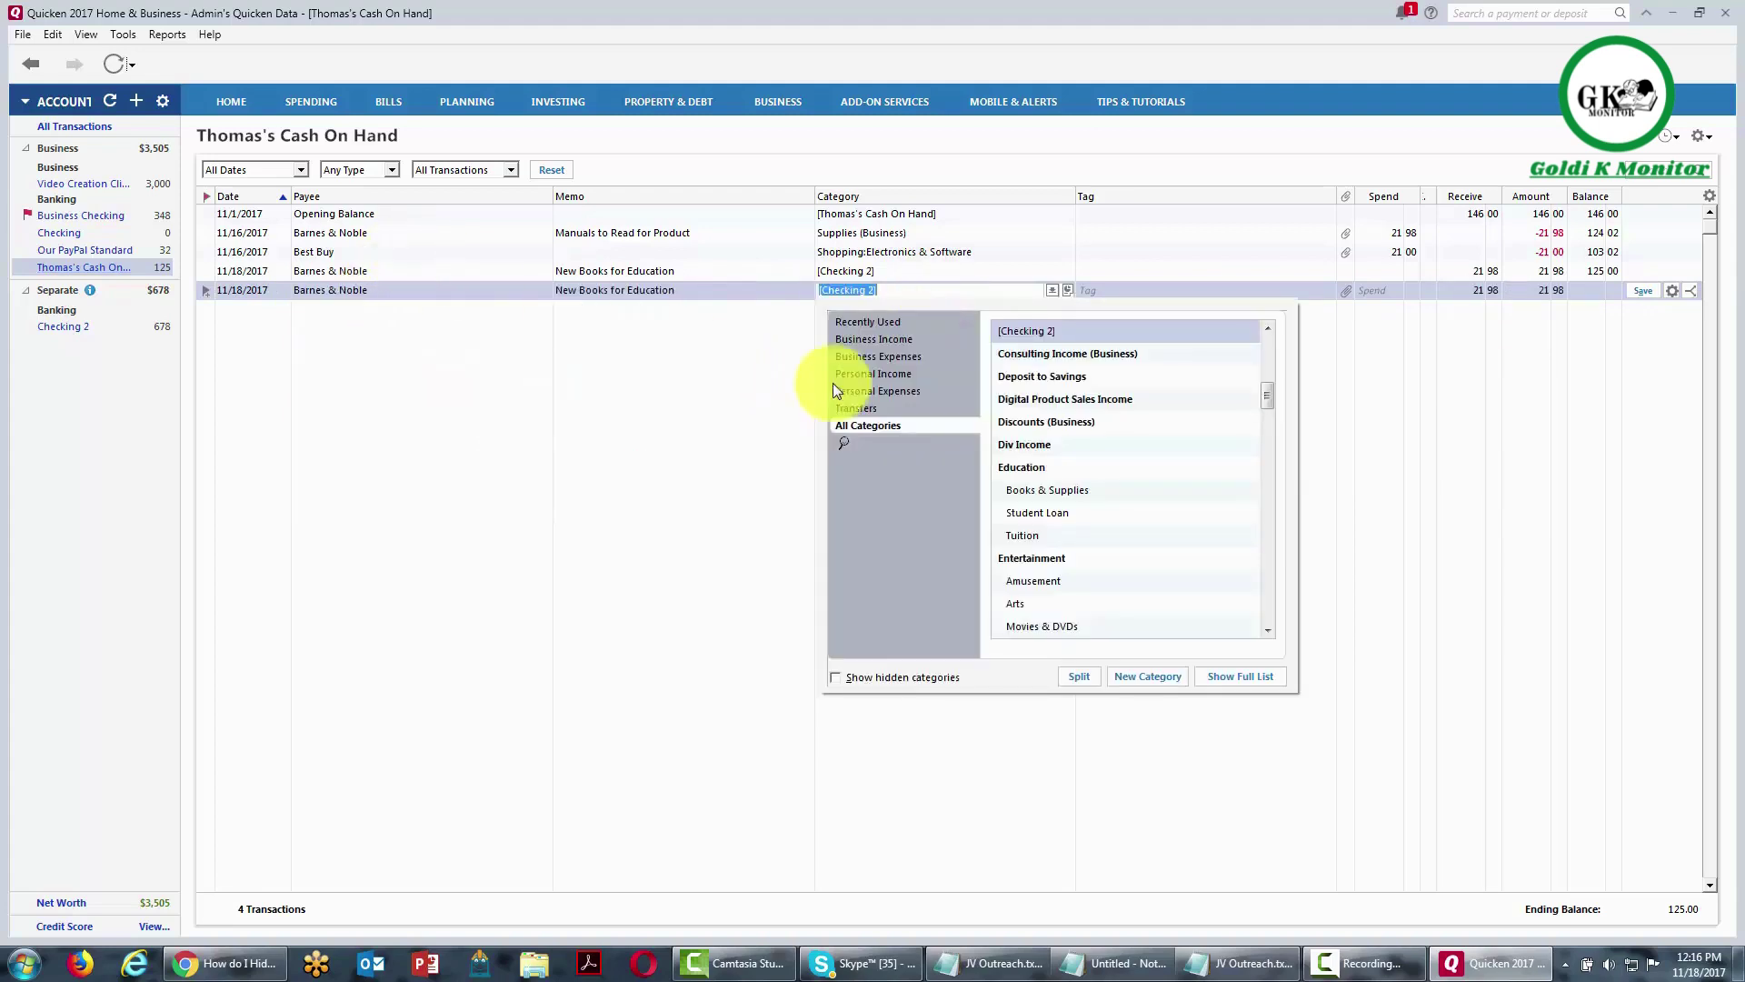
{"action": "left_click", "coordinate": [907, 358]}
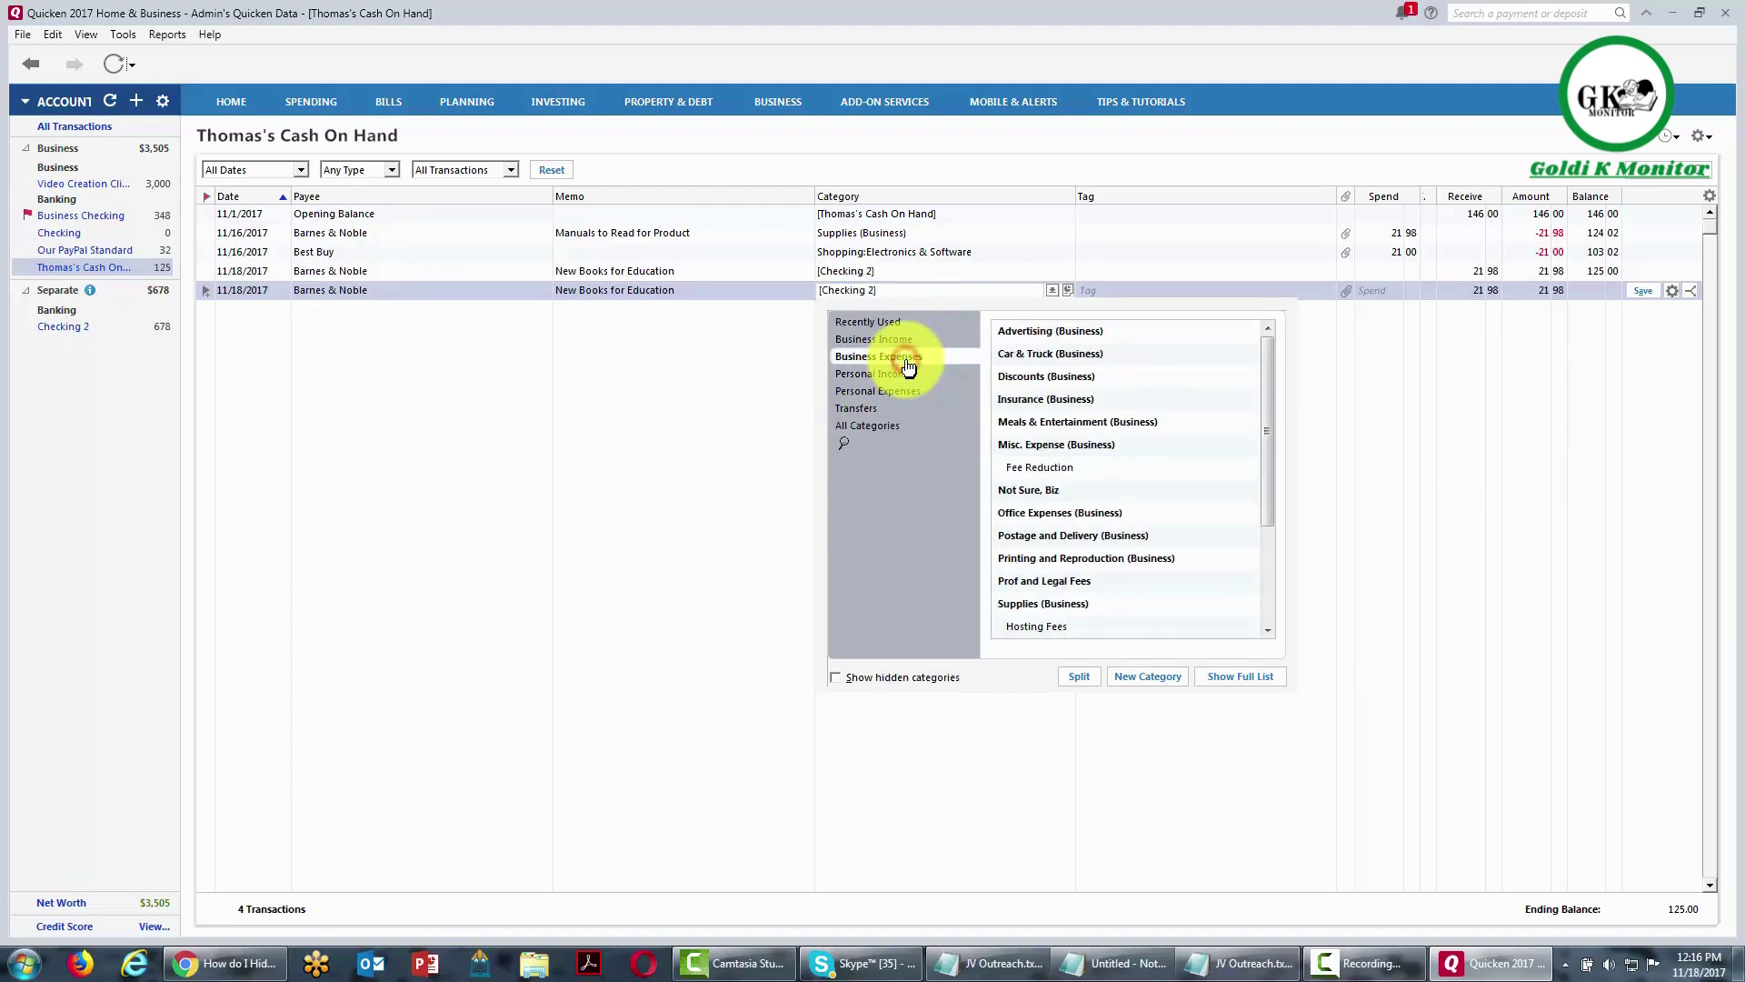
{"action": "scroll", "coordinate": [1047, 502], "scroll_direction": "down", "scroll_amount": 1}
{"action": "scroll", "coordinate": [1047, 502], "scroll_direction": "down", "scroll_amount": 1}
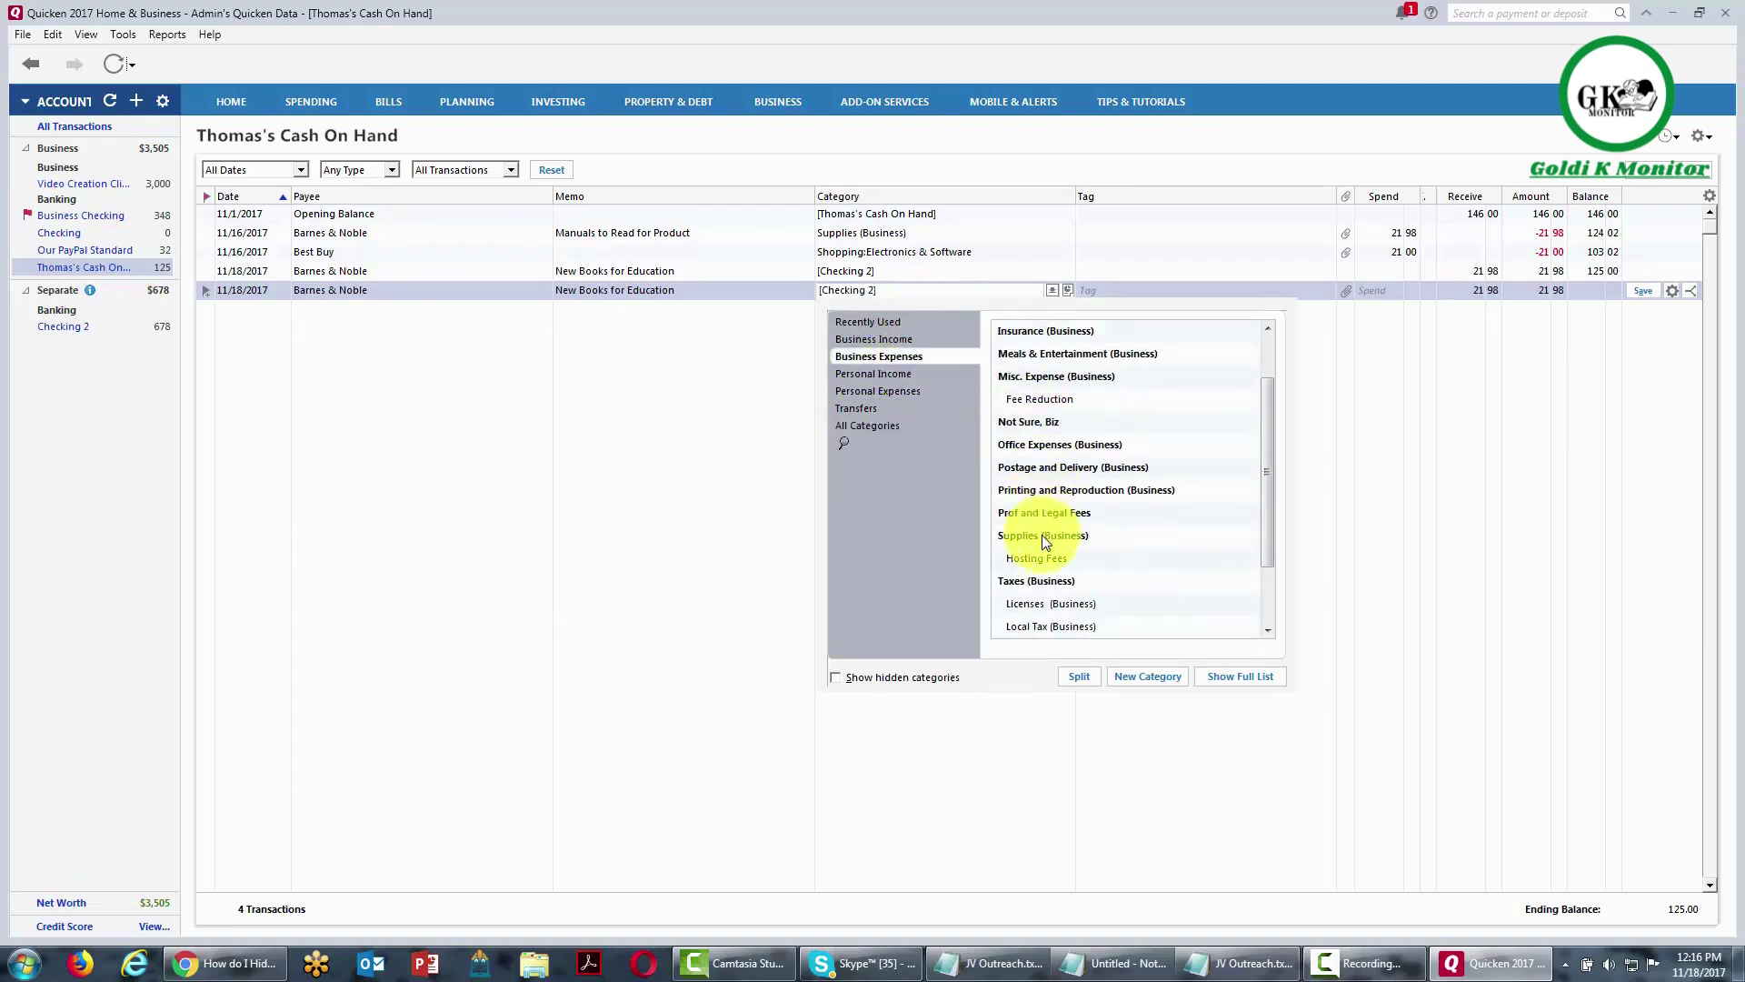
{"action": "left_click", "coordinate": [1043, 536]}
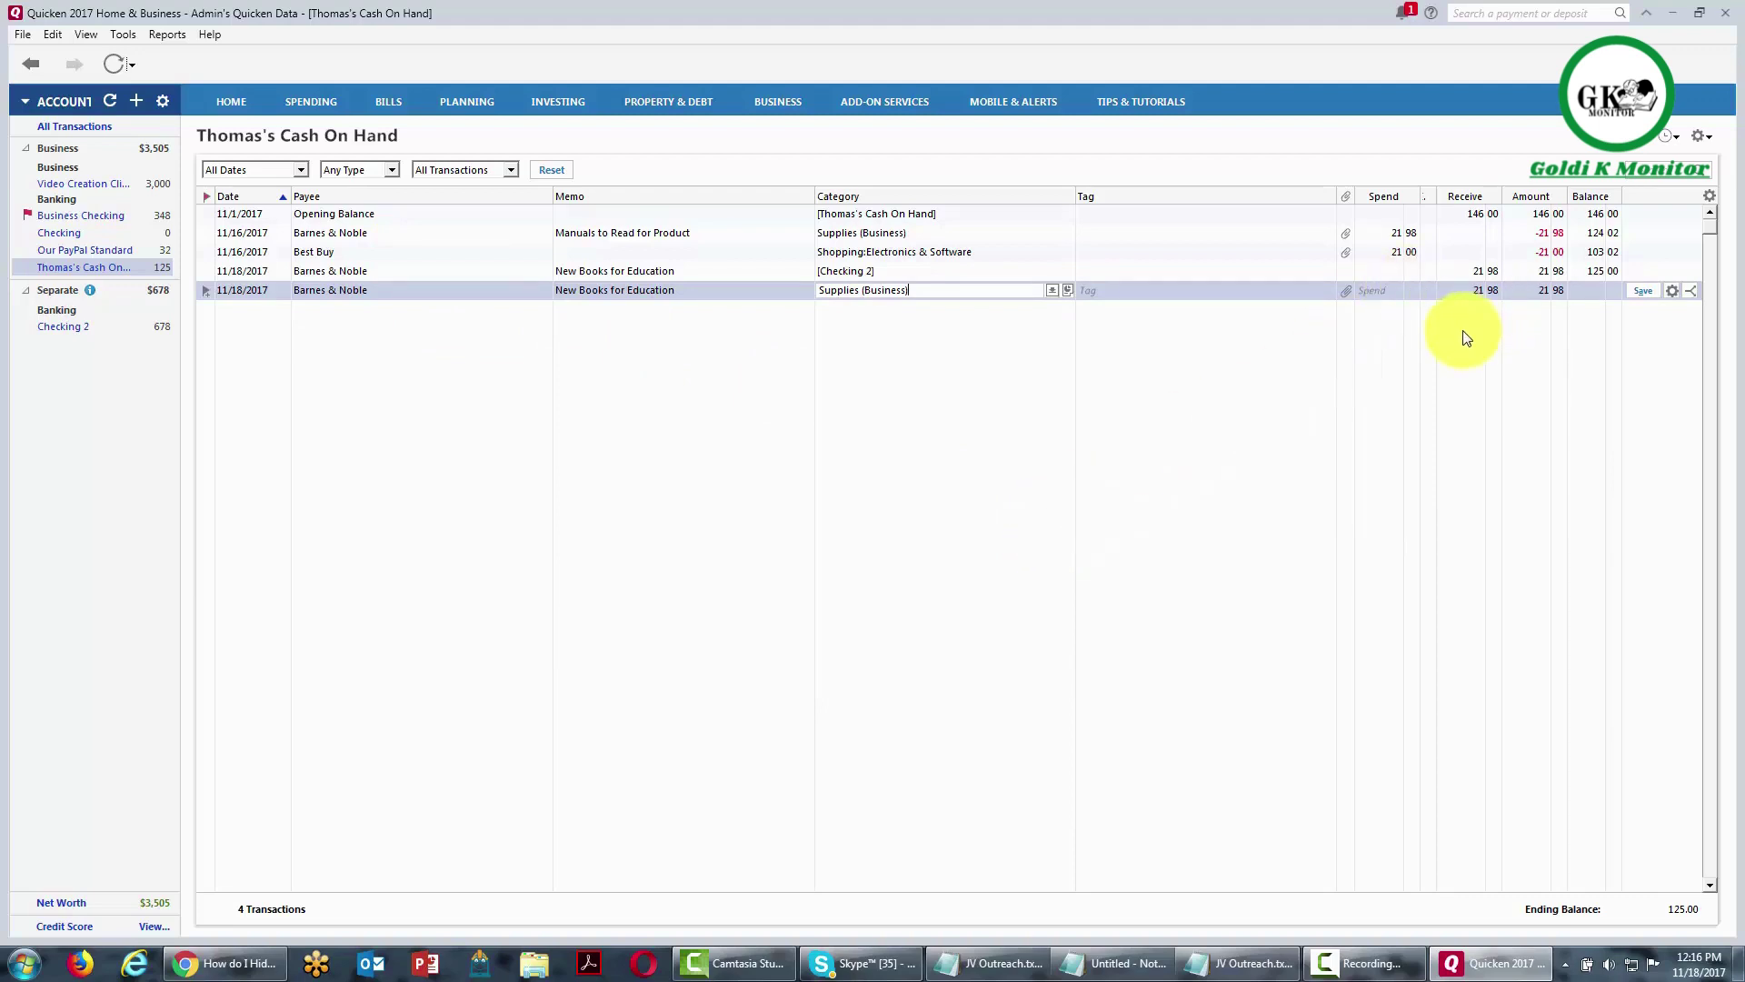
{"action": "key", "text": "Tab"}
{"action": "key", "text": "Tab"}
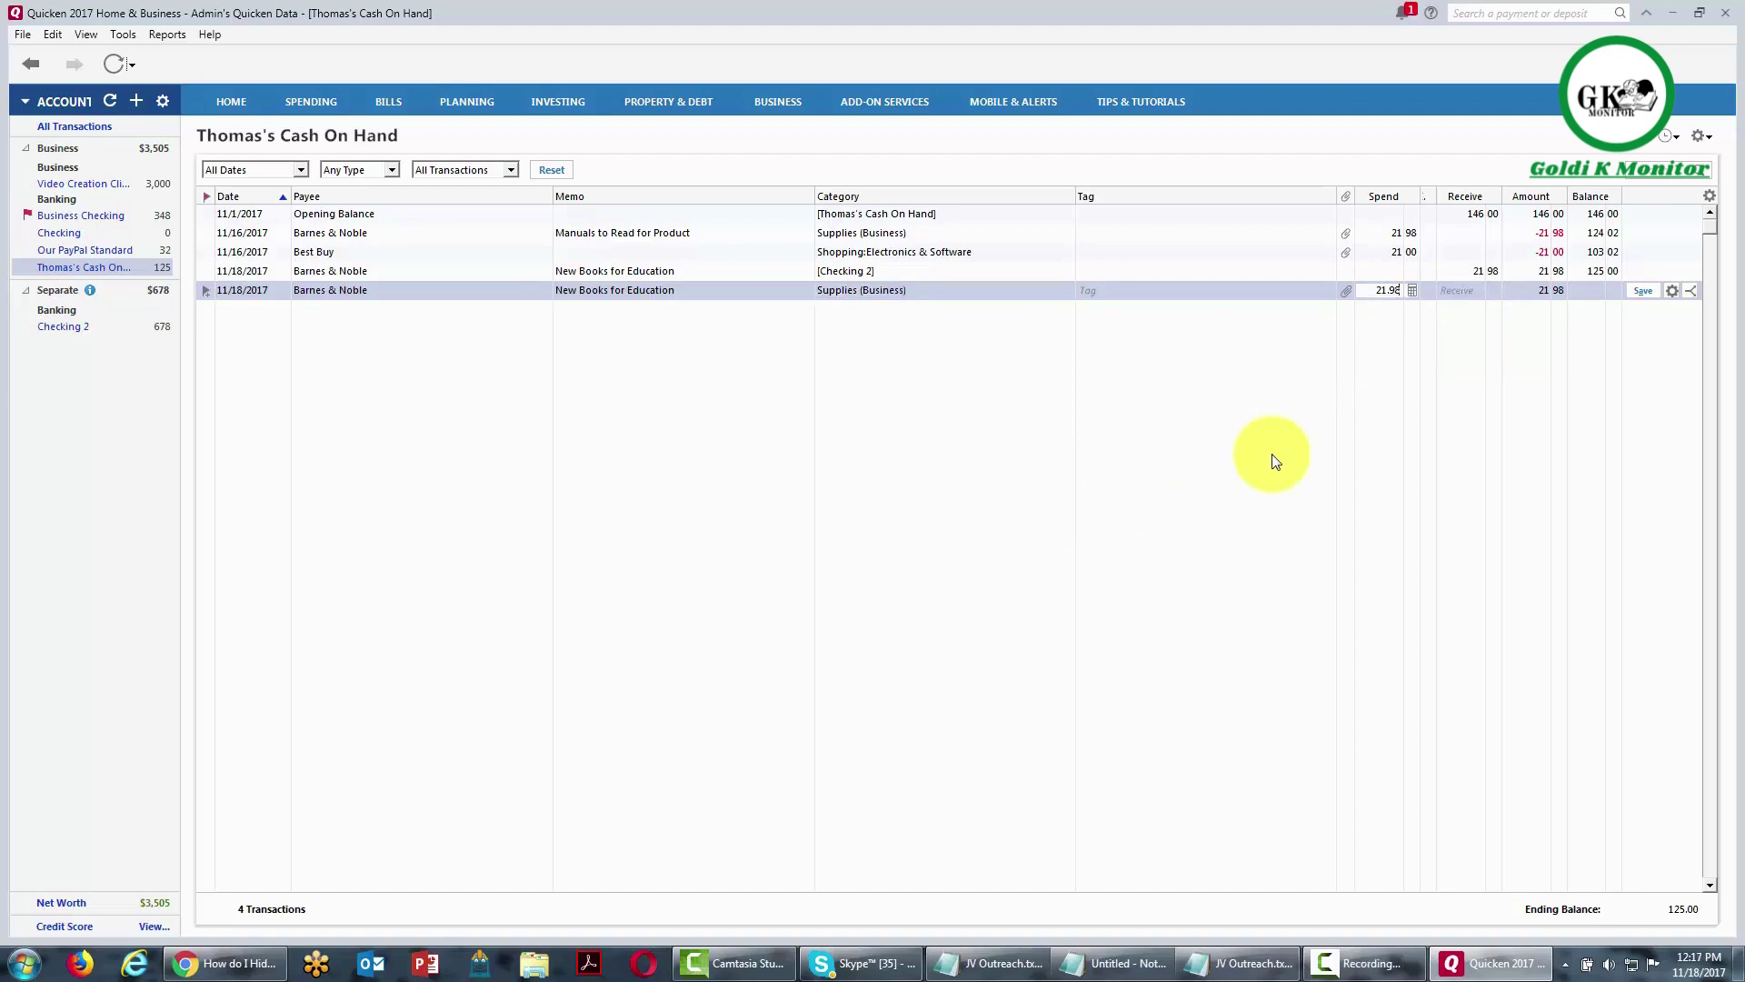
{"action": "left_click", "coordinate": [1644, 293]}
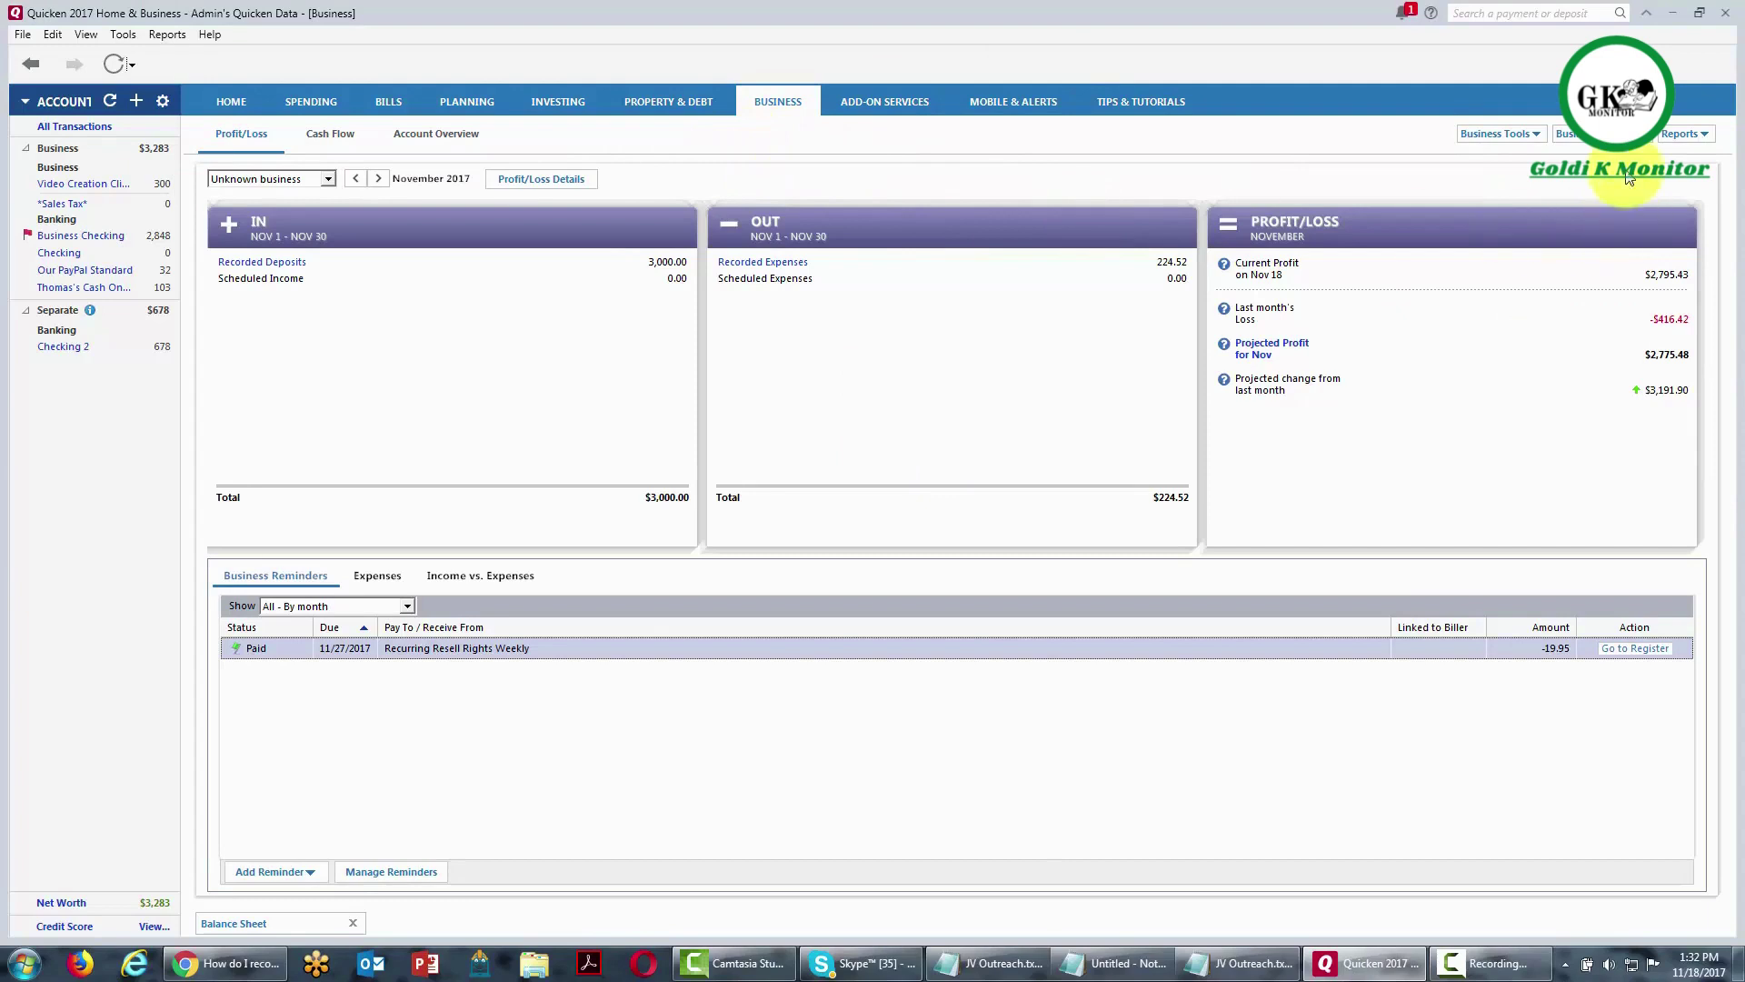
Step: Issue credit 103 for a 300 Video Editing line to the Video Creation Clients customer
{"action": "left_click", "coordinate": [1641, 138]}
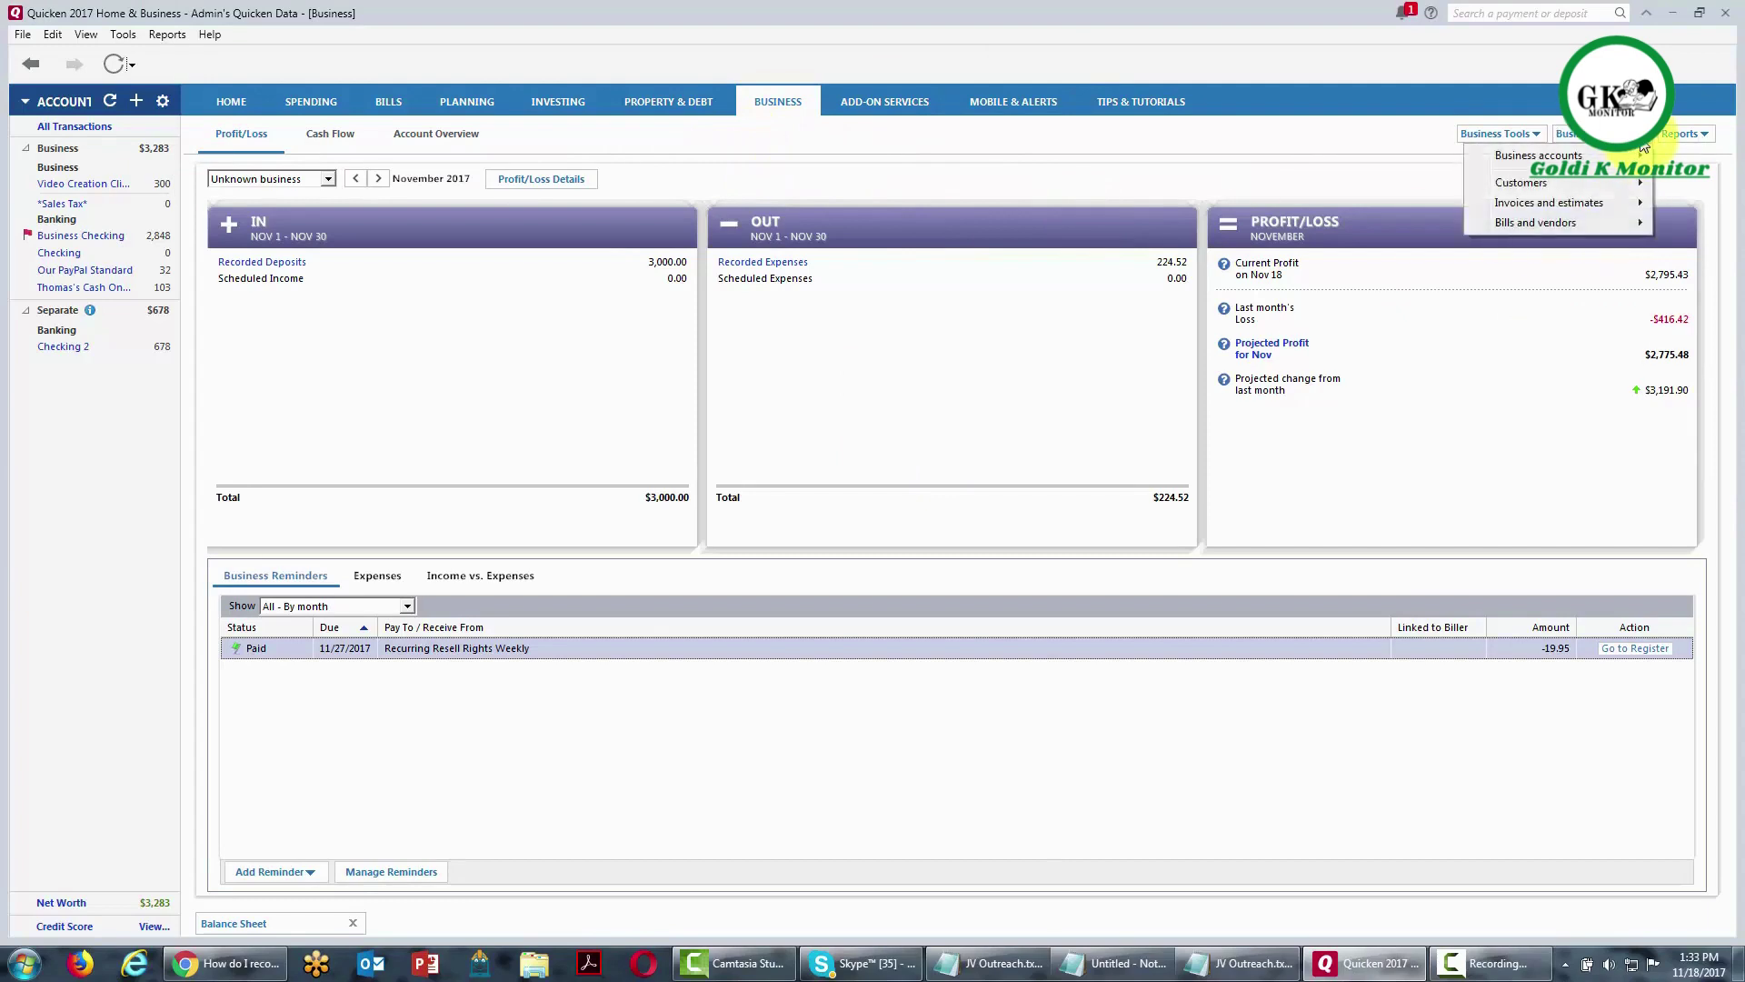
{"action": "mouse_move", "coordinate": [1611, 209]}
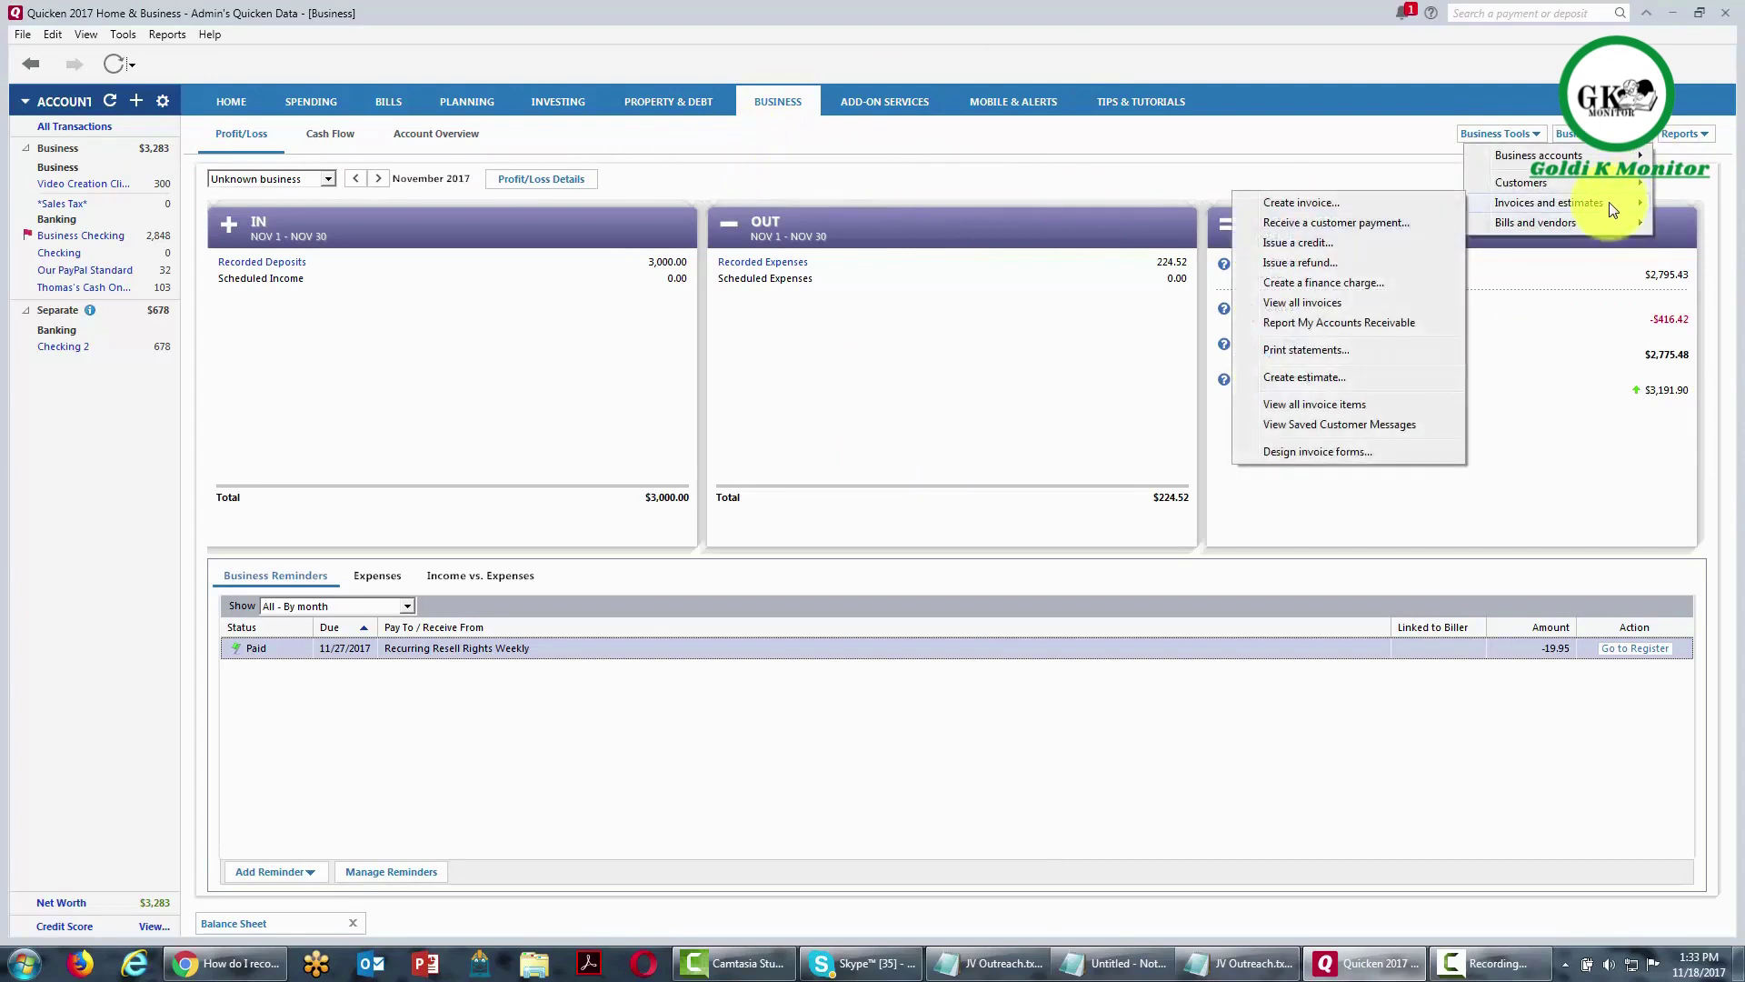
{"action": "left_click", "coordinate": [1276, 243]}
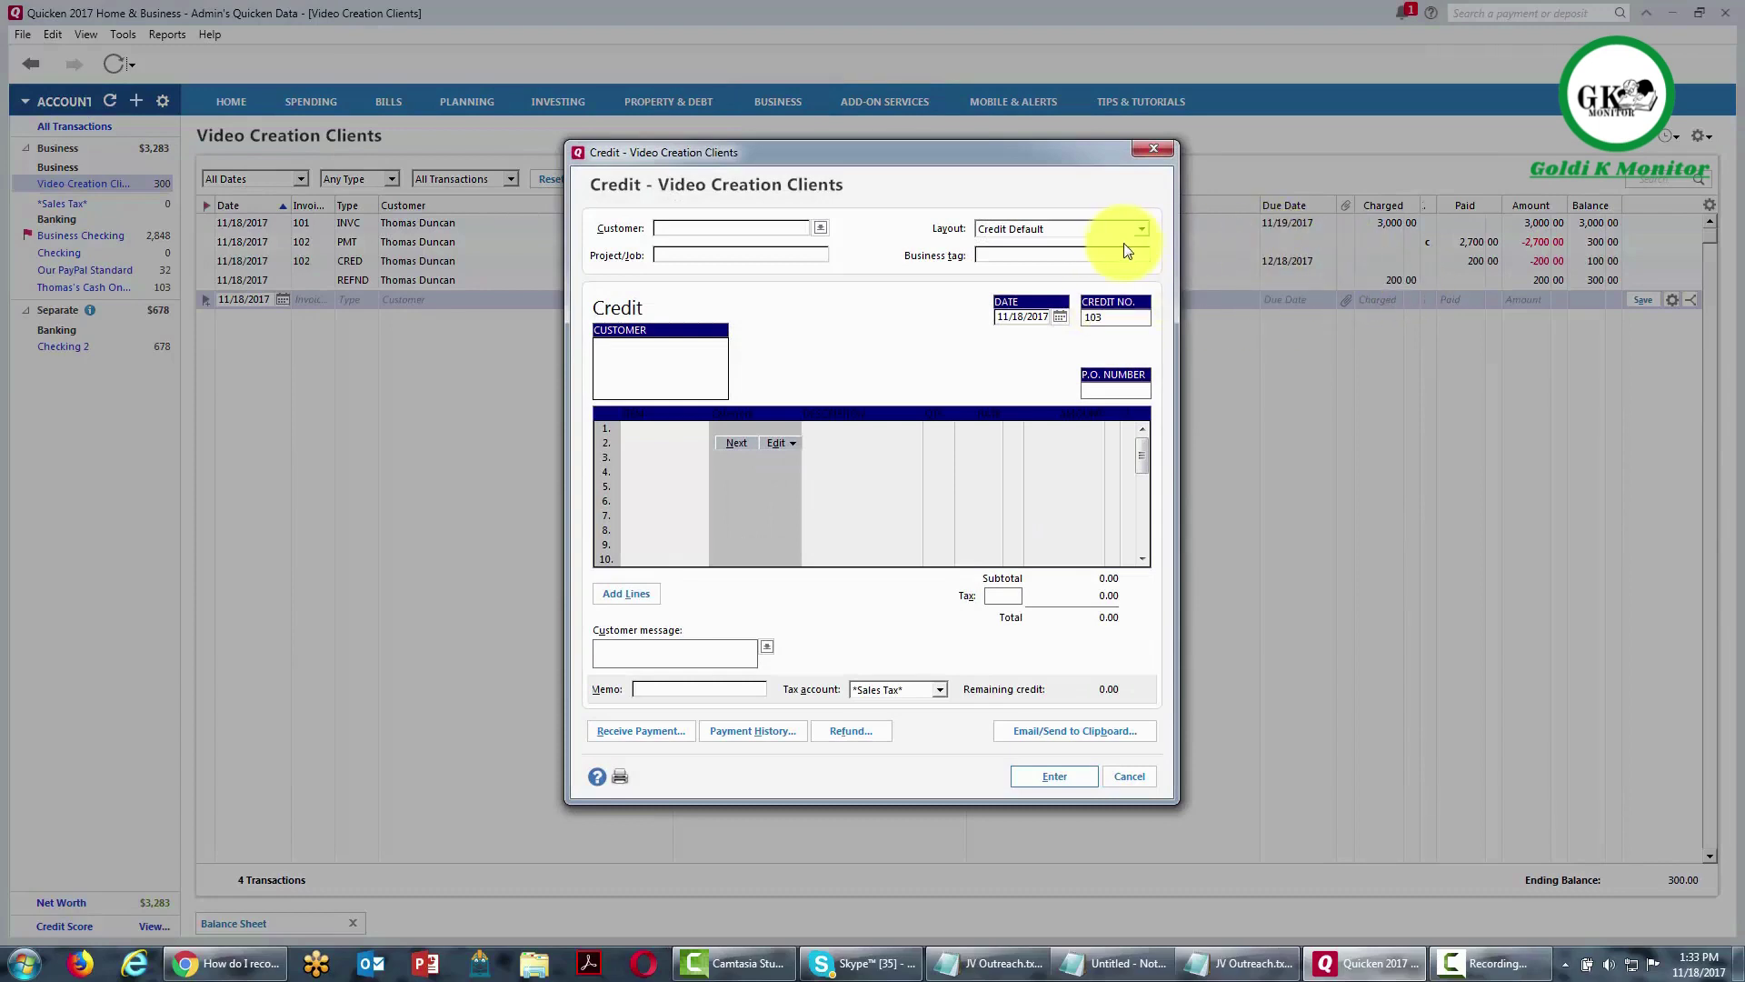
{"action": "left_click", "coordinate": [821, 229]}
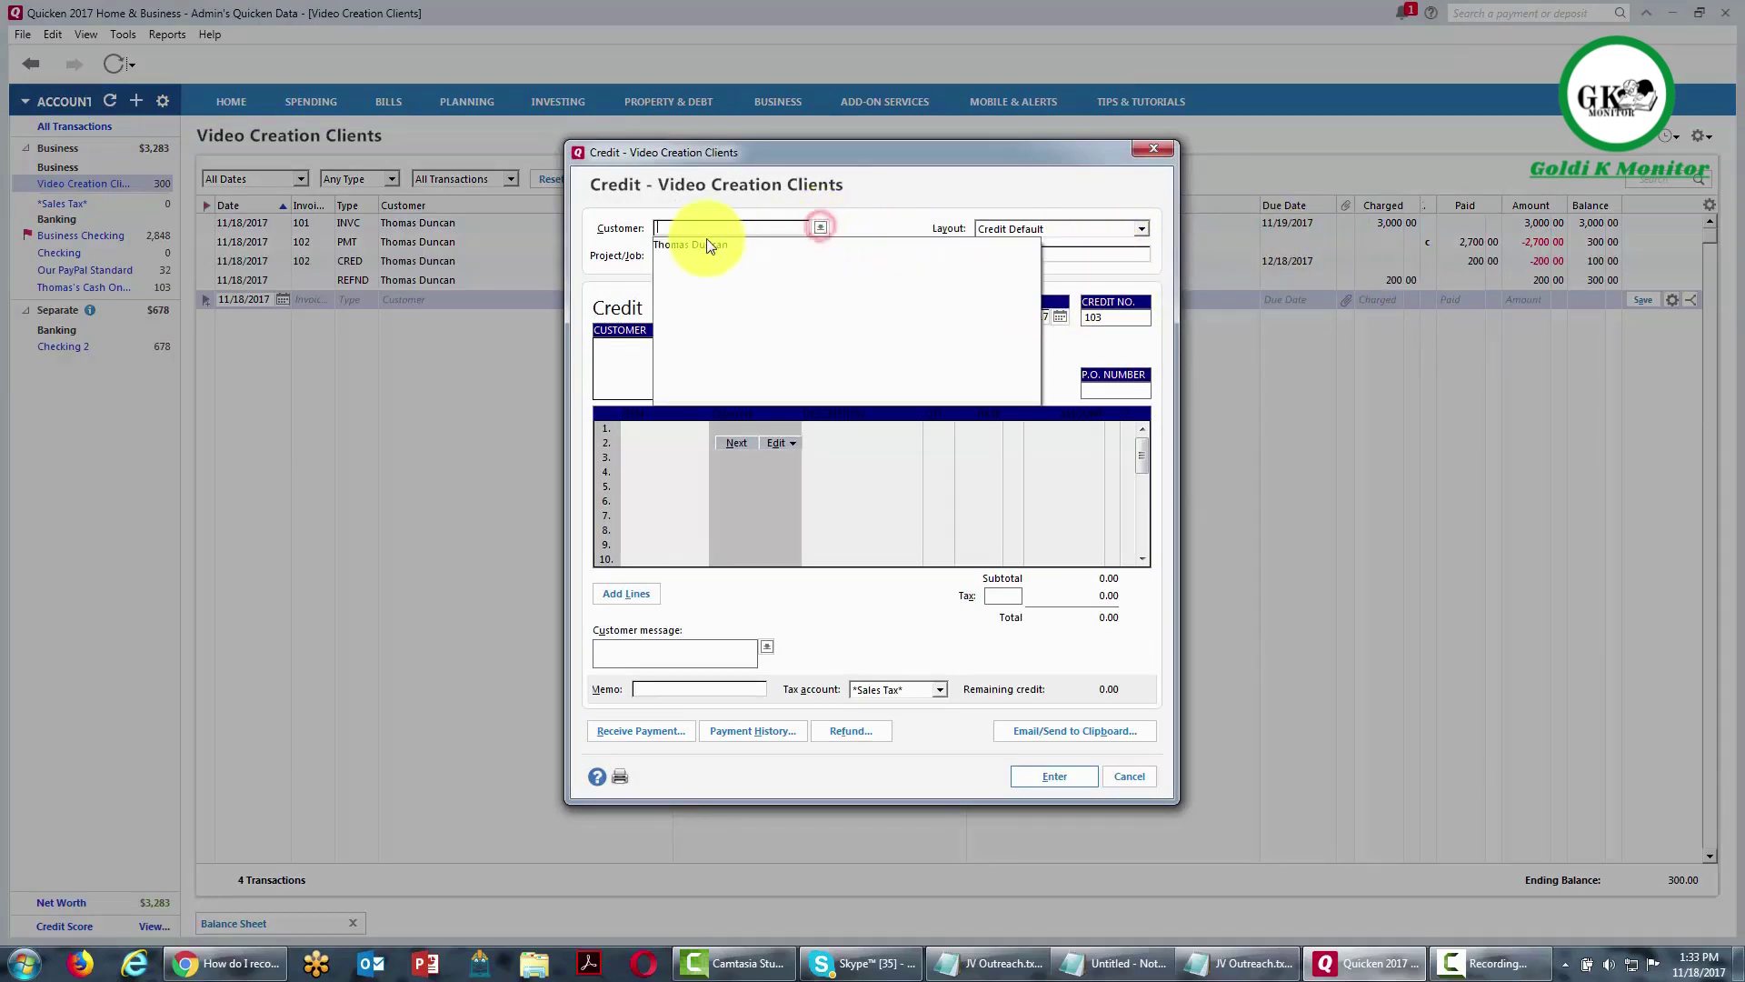
{"action": "left_click", "coordinate": [705, 244]}
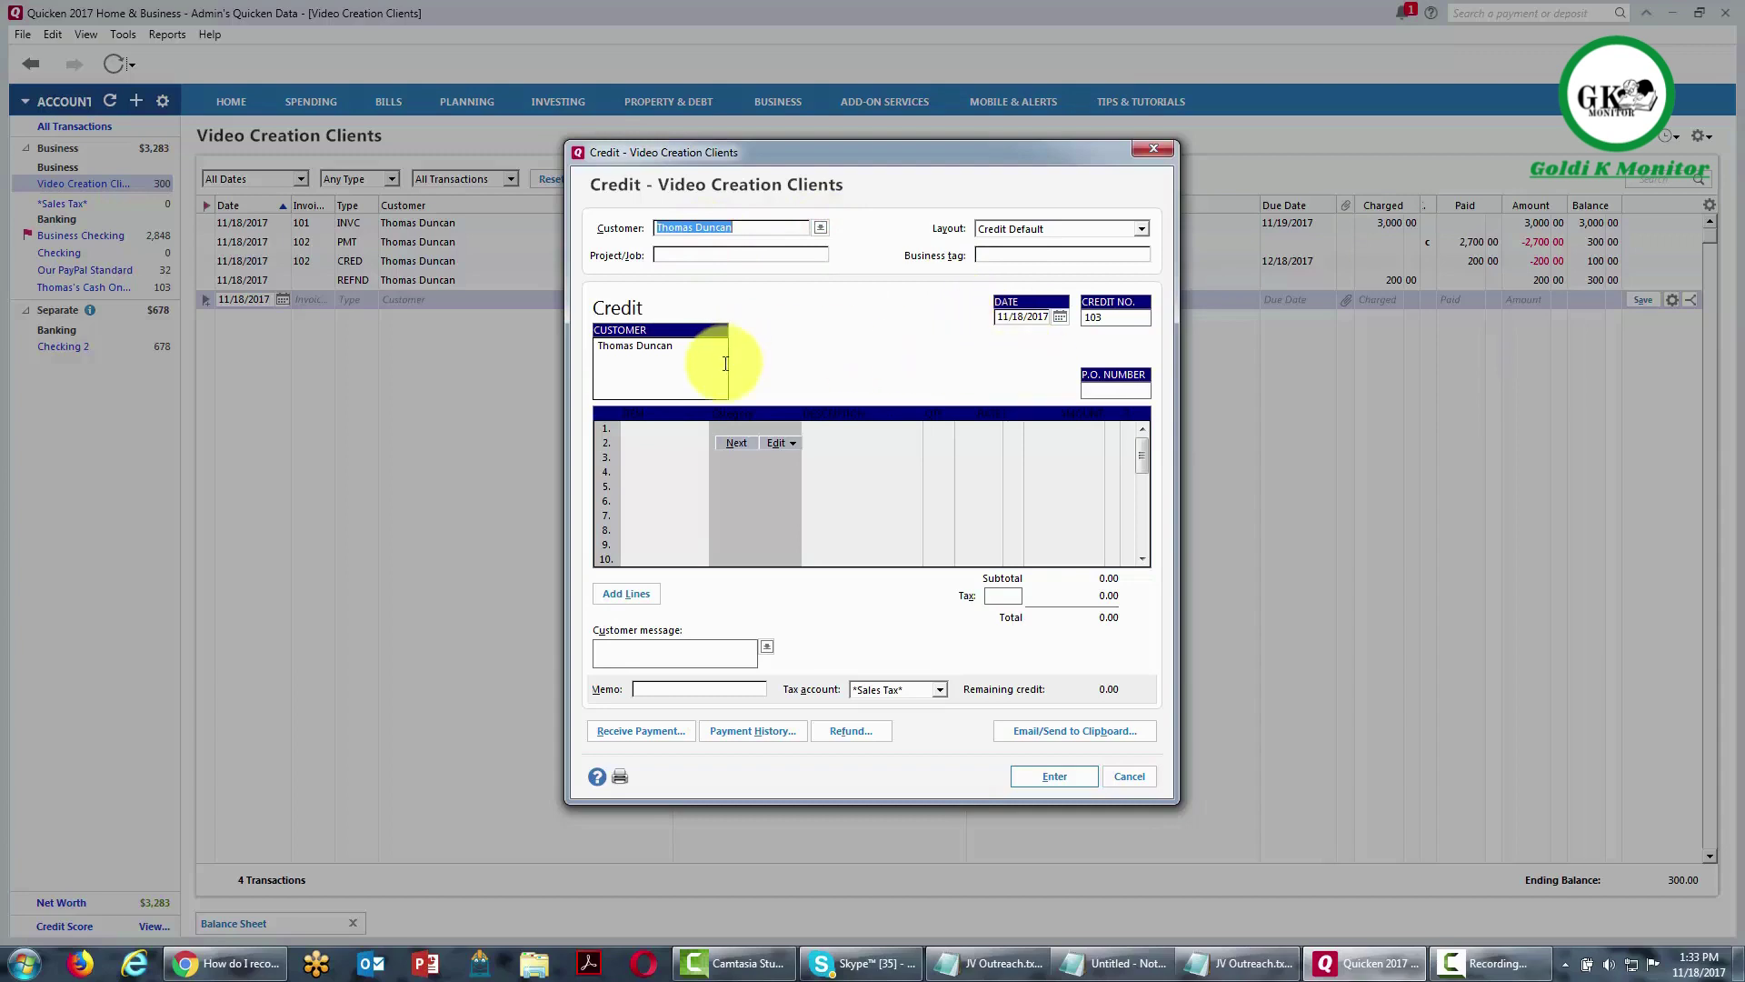
{"action": "key", "text": "Tab"}
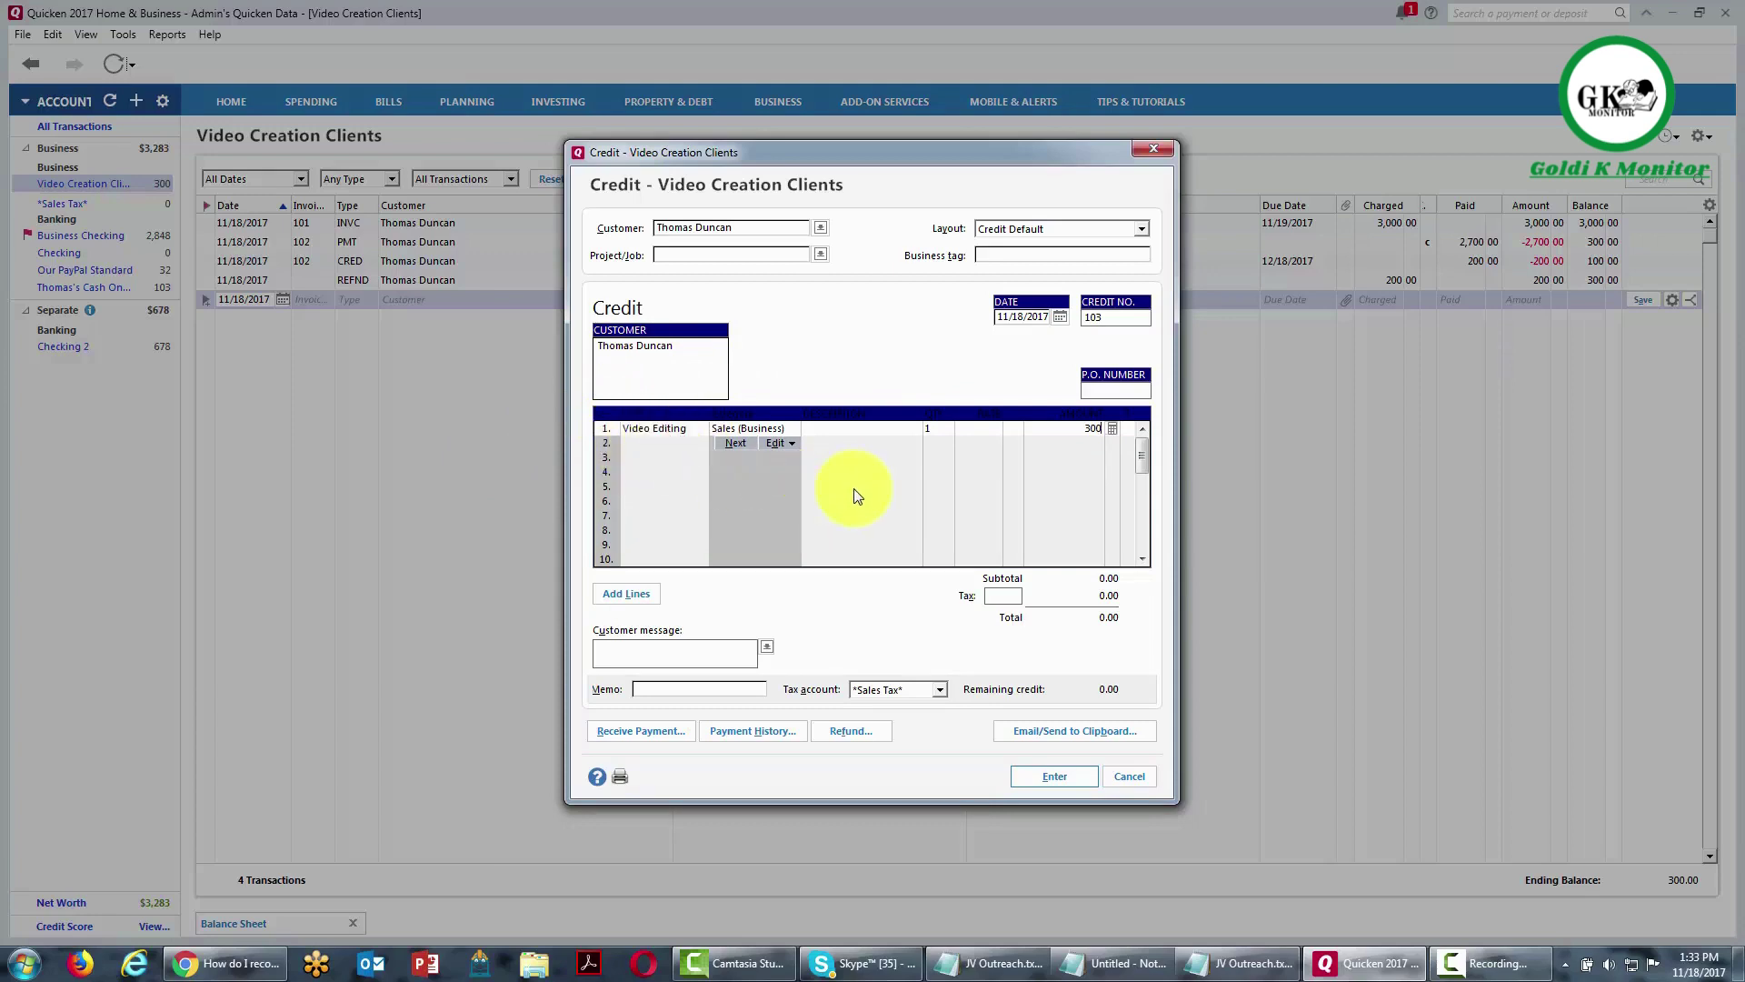
{"action": "key", "text": "Tab"}
{"action": "left_click", "coordinate": [1062, 779]}
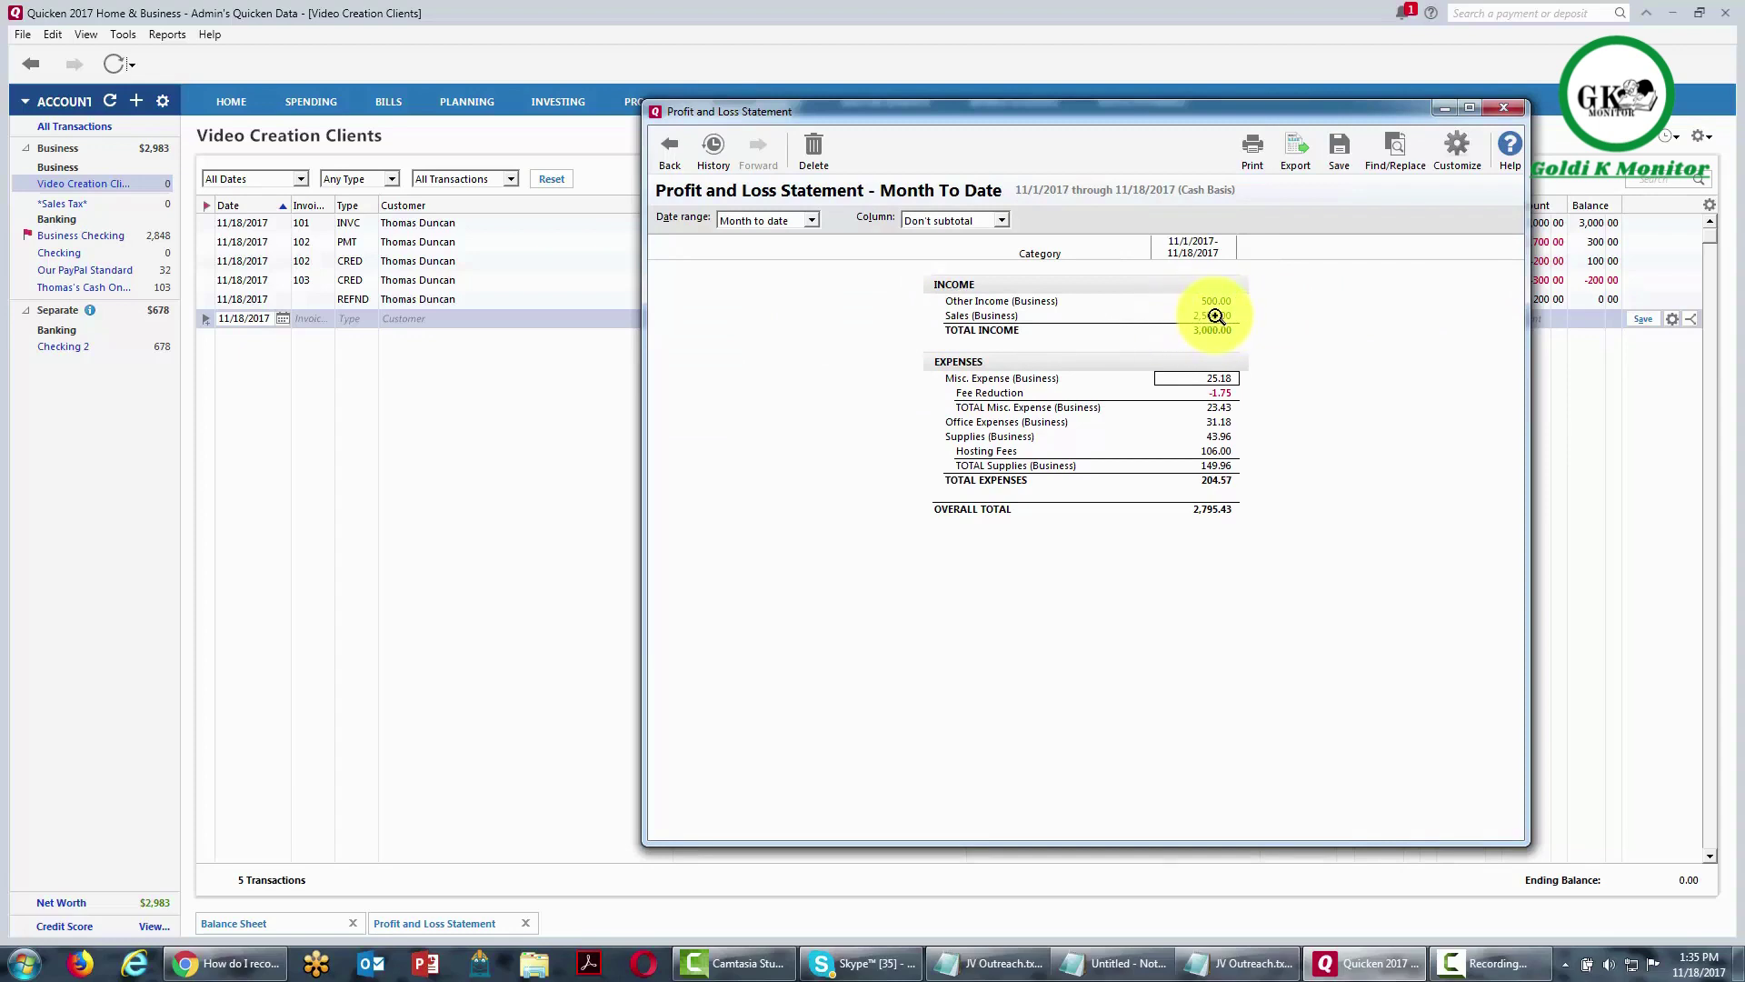
Step: Drill into the Sales (Business) amount of the month-to-date Profit and Loss Statement
{"action": "left_click", "coordinate": [1216, 315]}
{"action": "double_click", "coordinate": [1215, 315]}
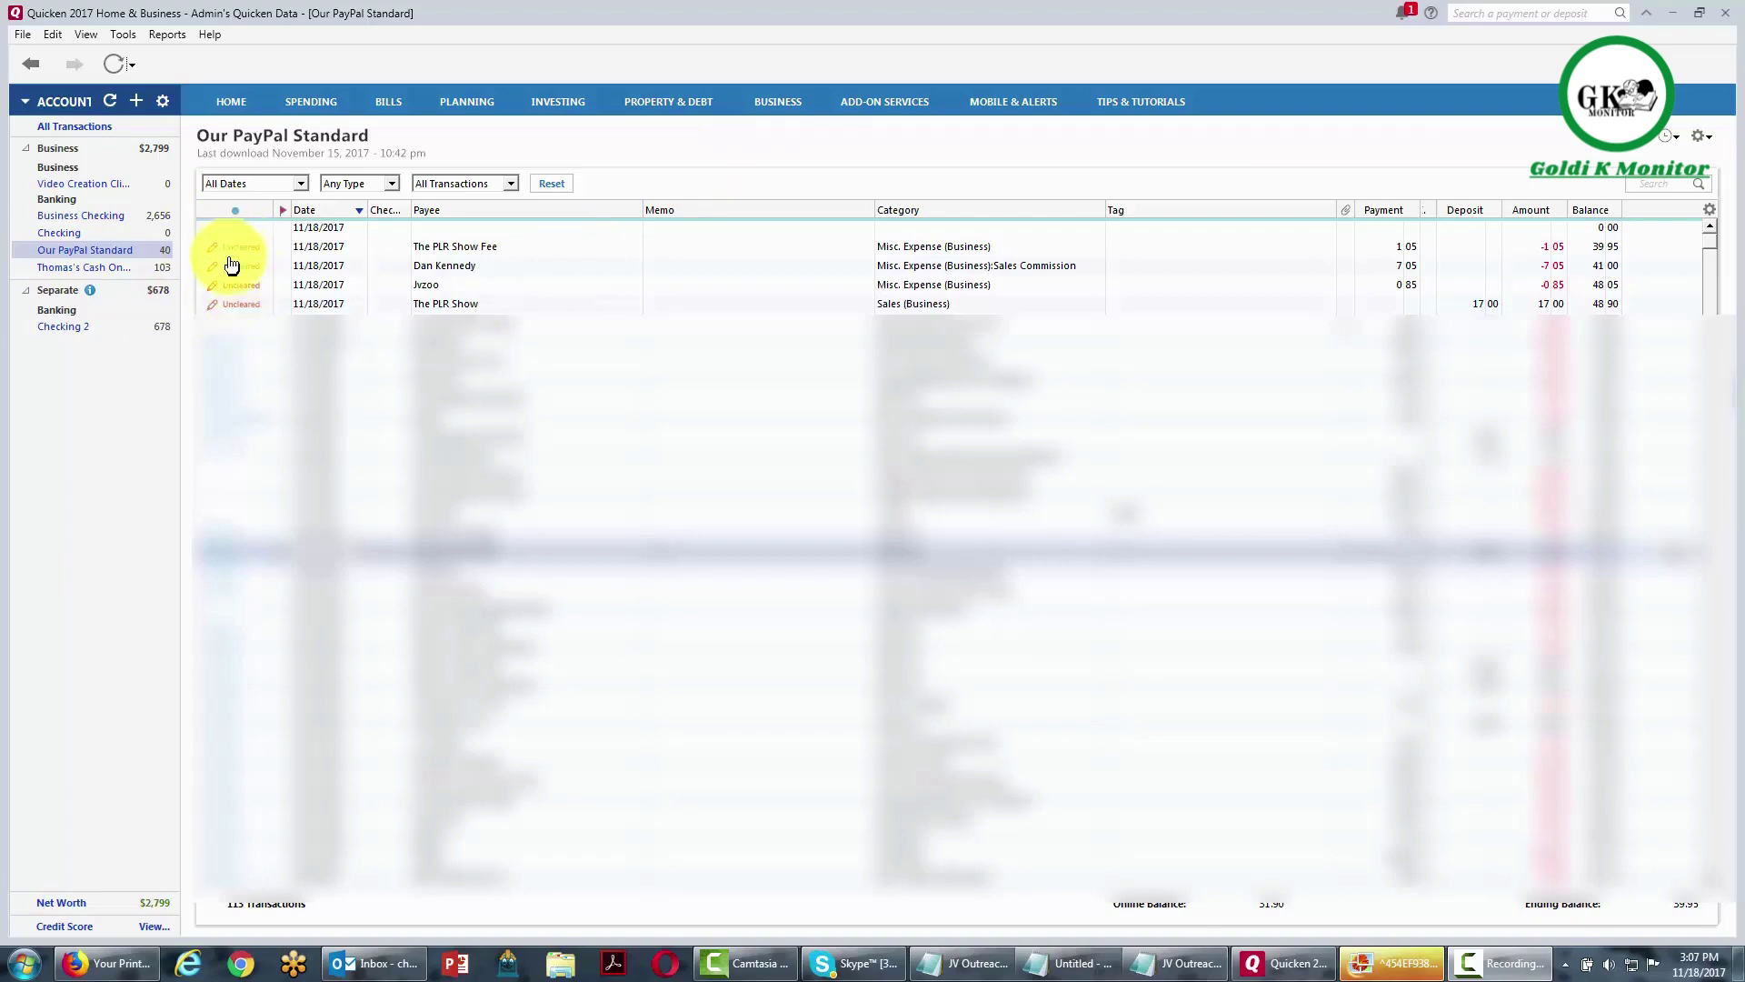
Step: Inspect The PLR Show, Jvzoo and commission rows, then put The PLR Show Fee payee into edit
{"action": "mouse_move", "coordinate": [233, 269]}
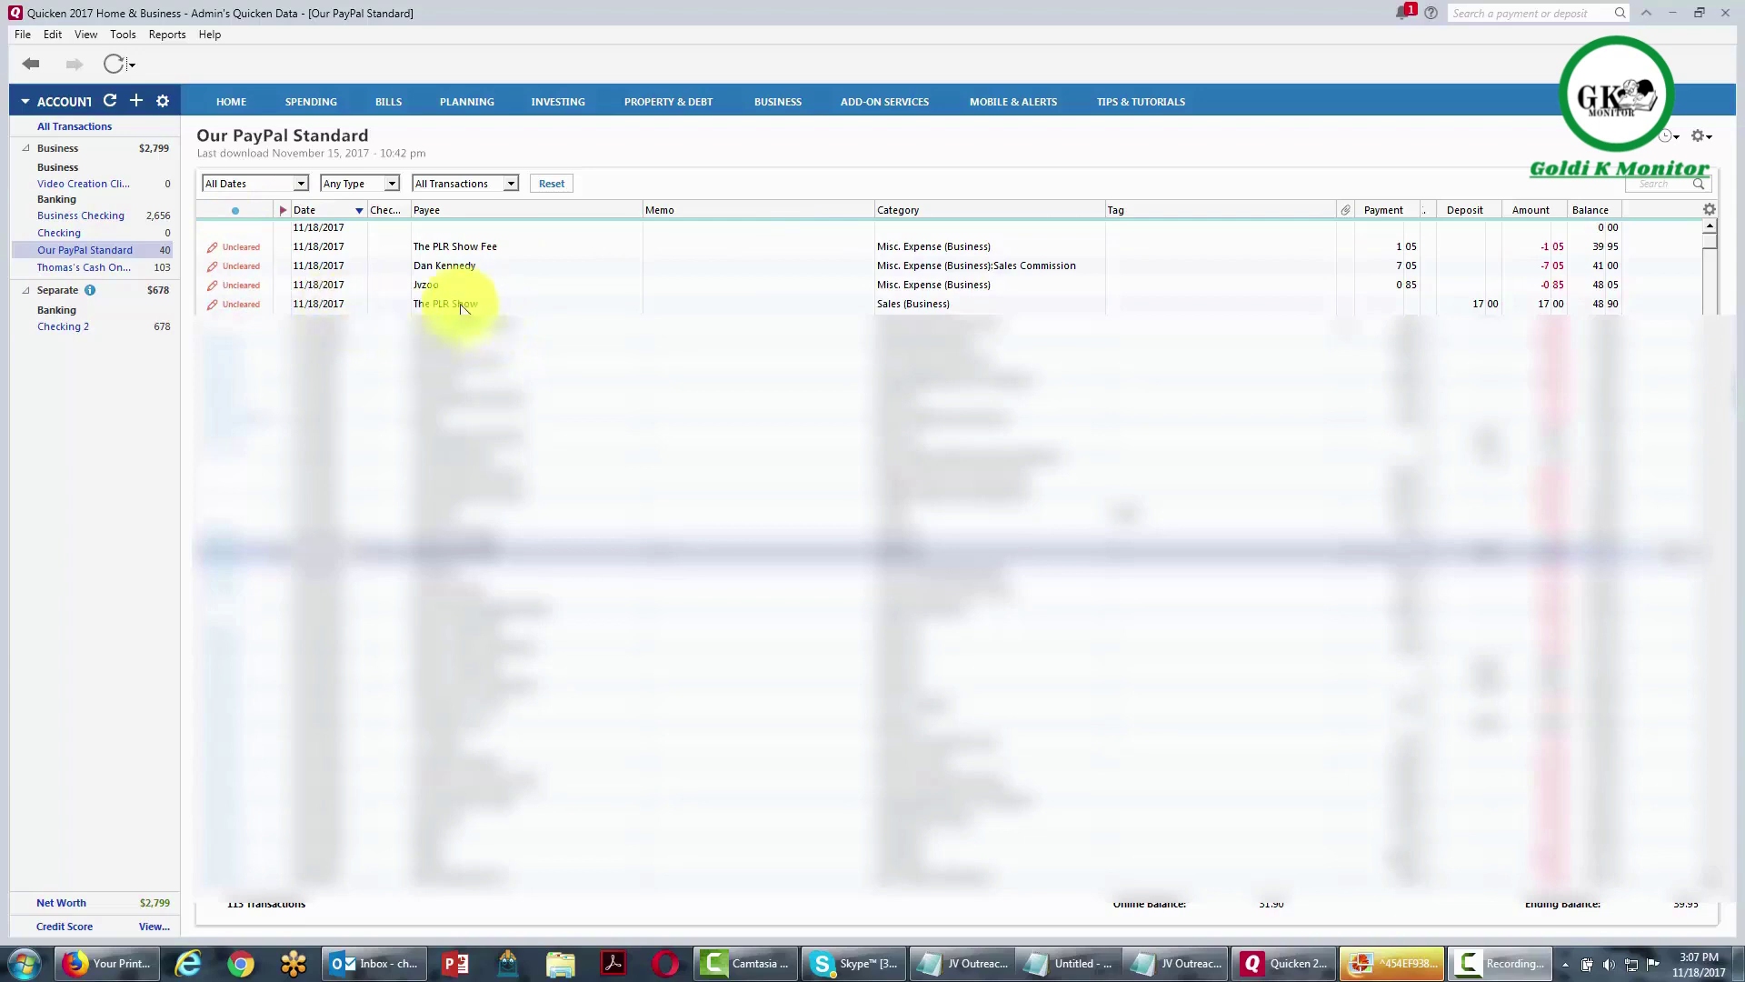
{"action": "left_click", "coordinate": [427, 300]}
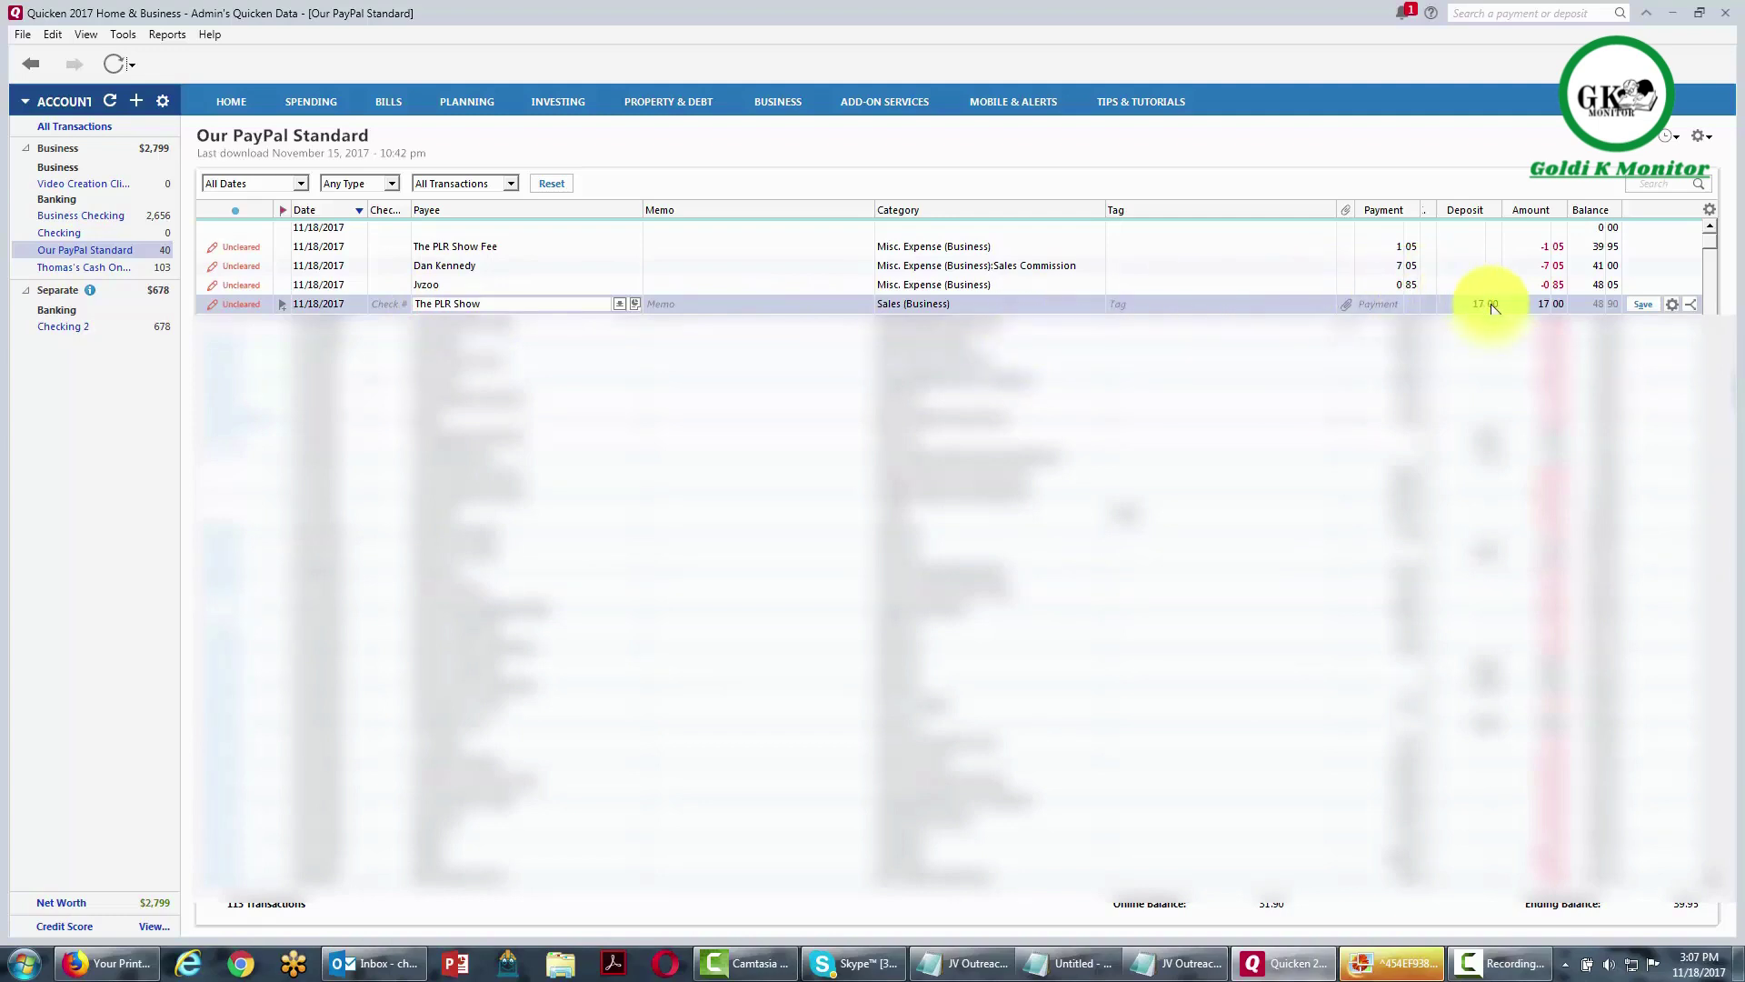
{"action": "left_click", "coordinate": [461, 286]}
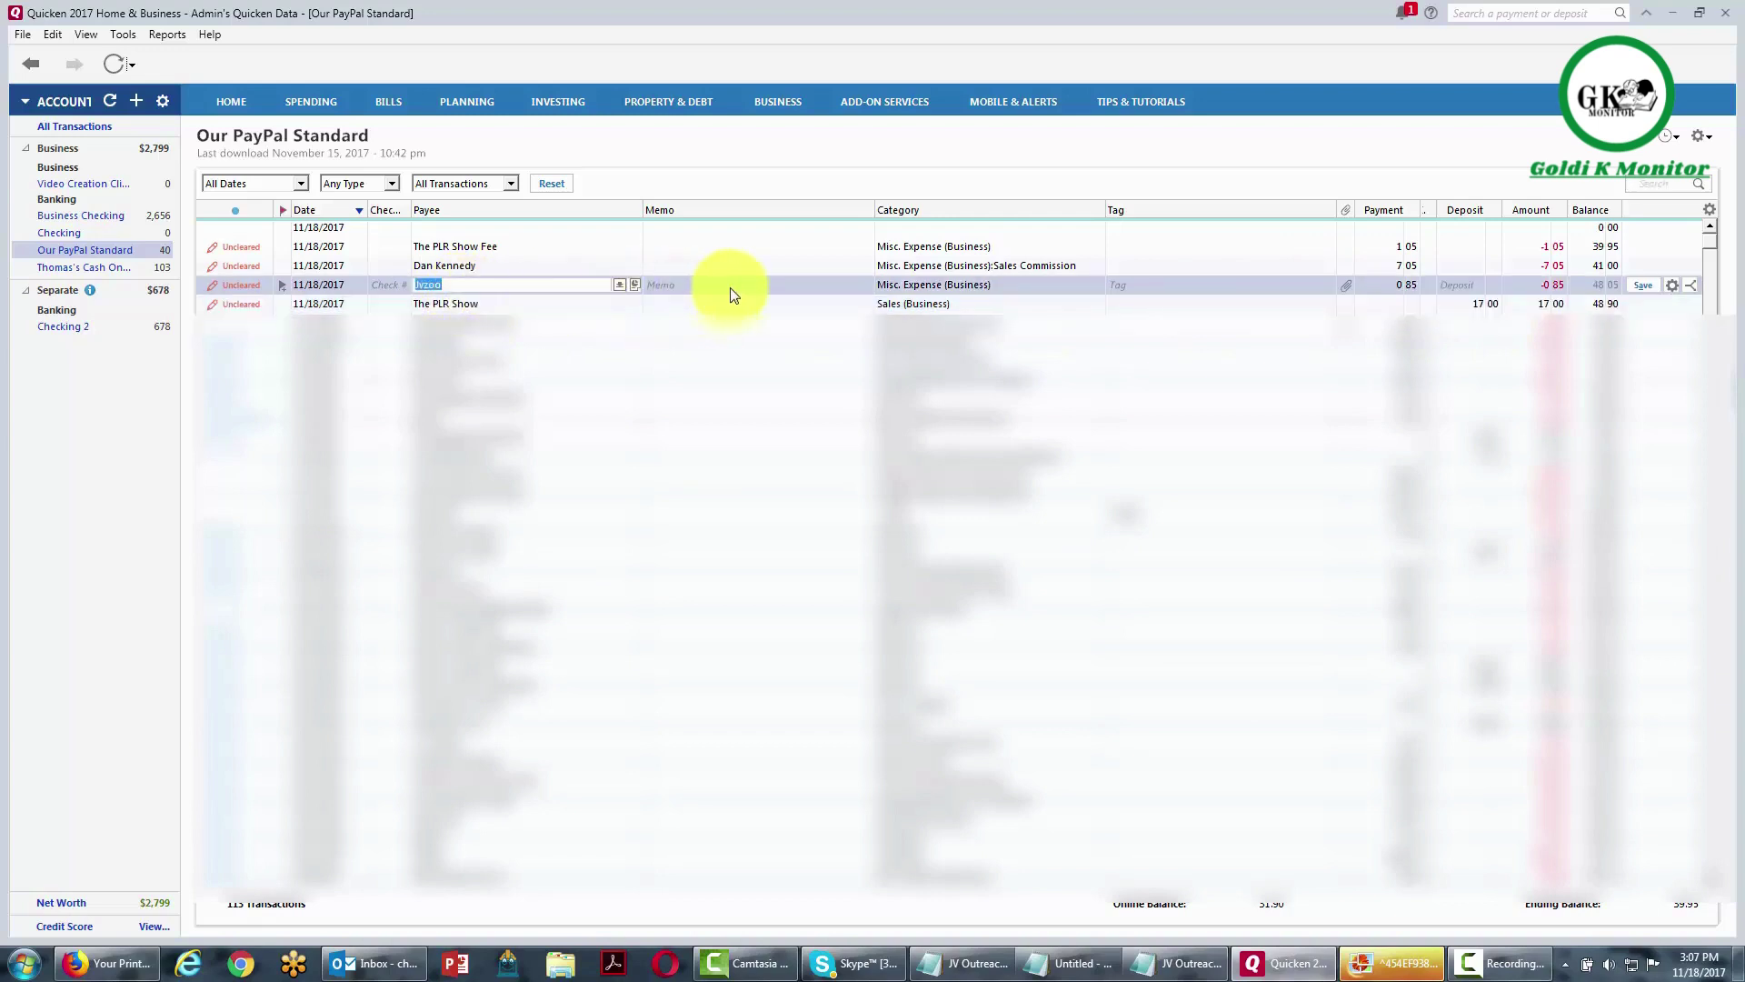
{"action": "left_click", "coordinate": [532, 246]}
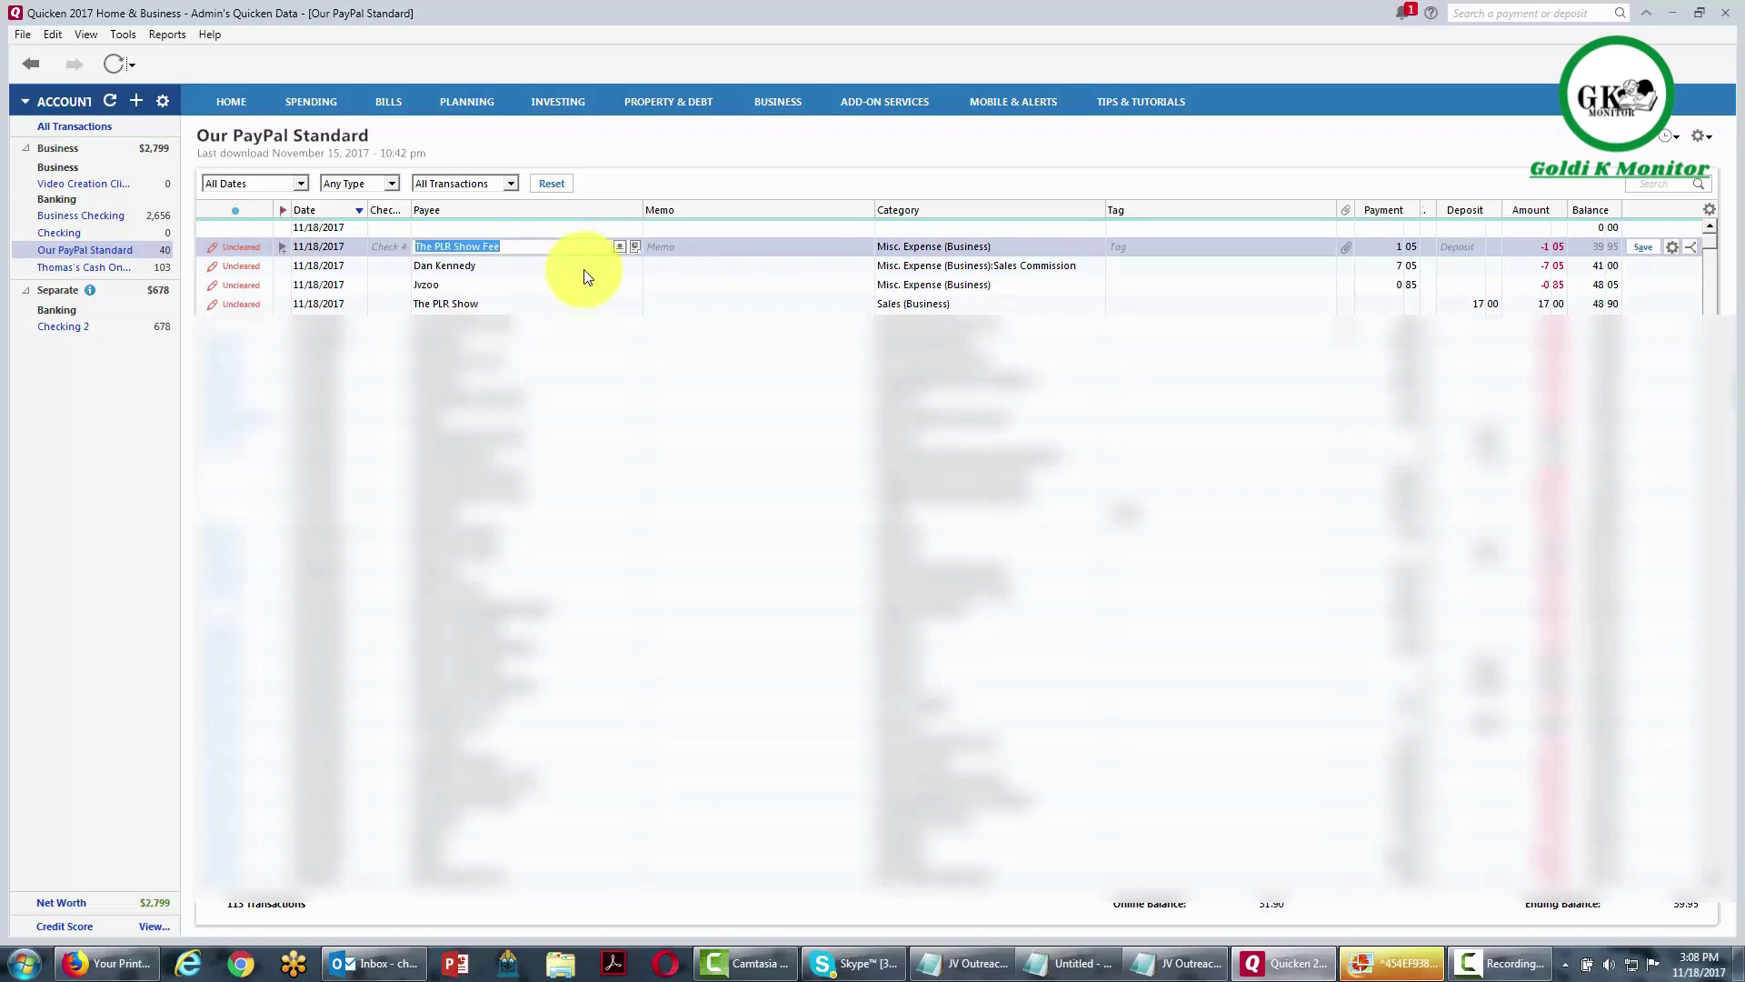
{"action": "left_click", "coordinate": [506, 263]}
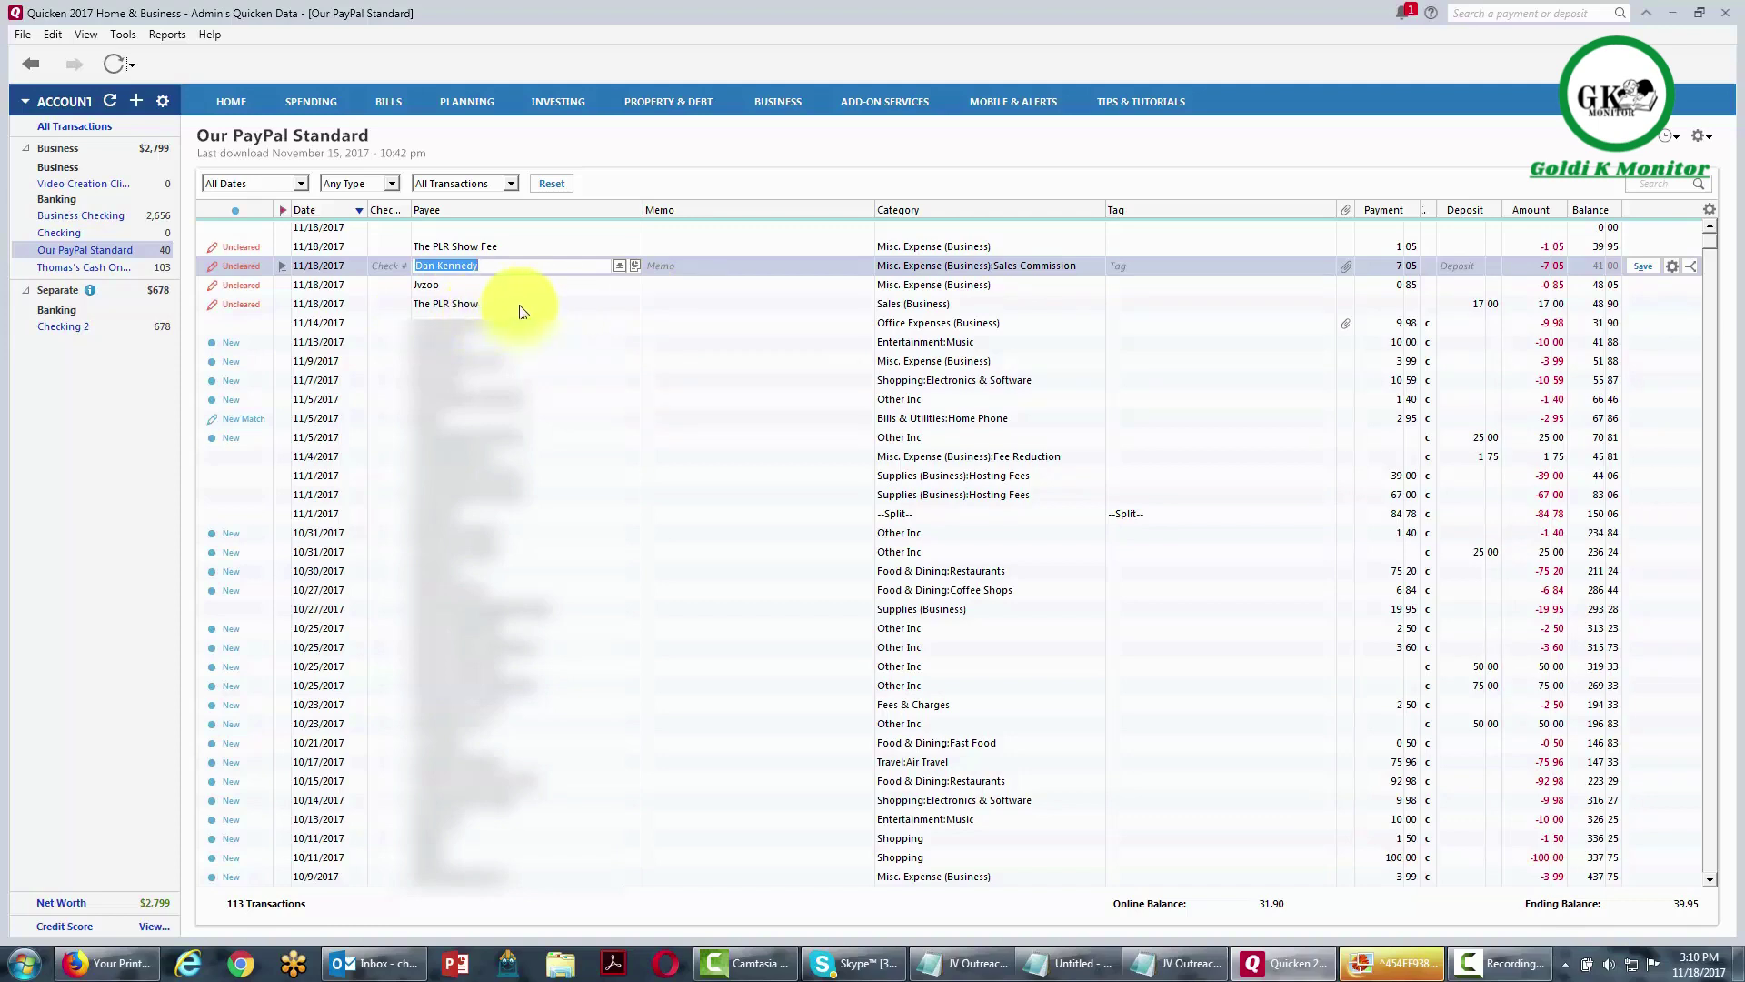
{"action": "left_click", "coordinate": [507, 246]}
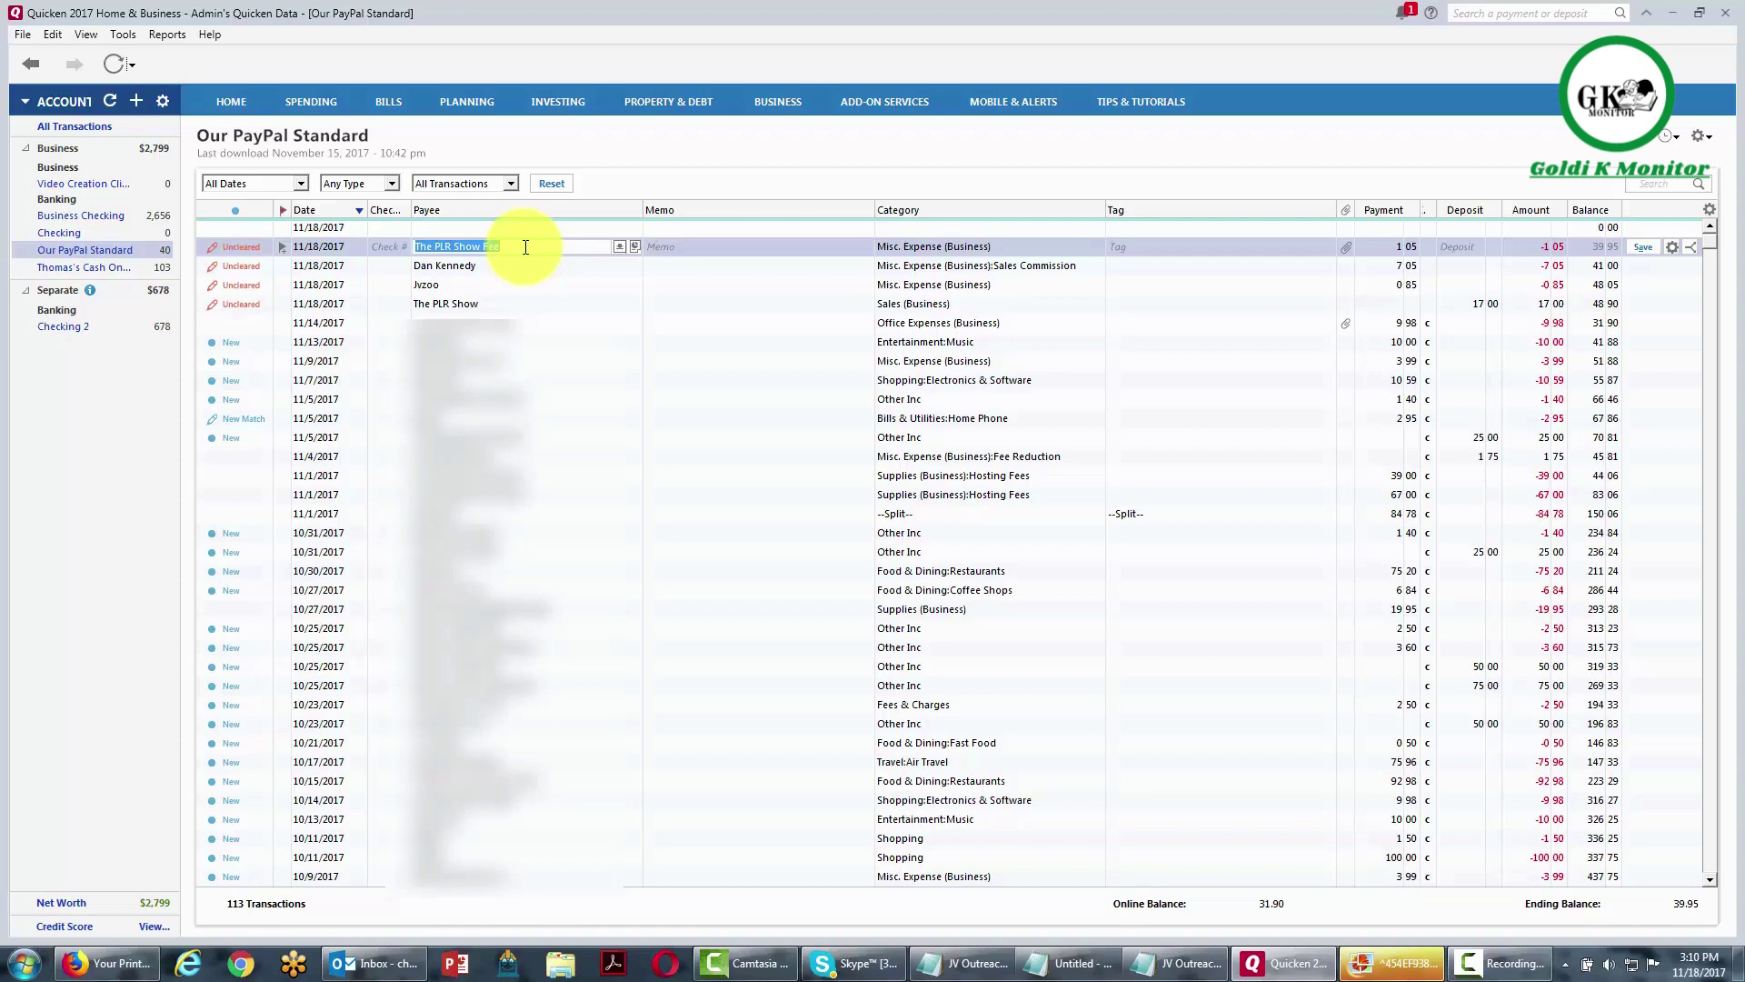
Step: Rename the payee to Paypal and start a new Business Expenses category for it
{"action": "type", "text": "Paypal"}
{"action": "key", "text": "Tab"}
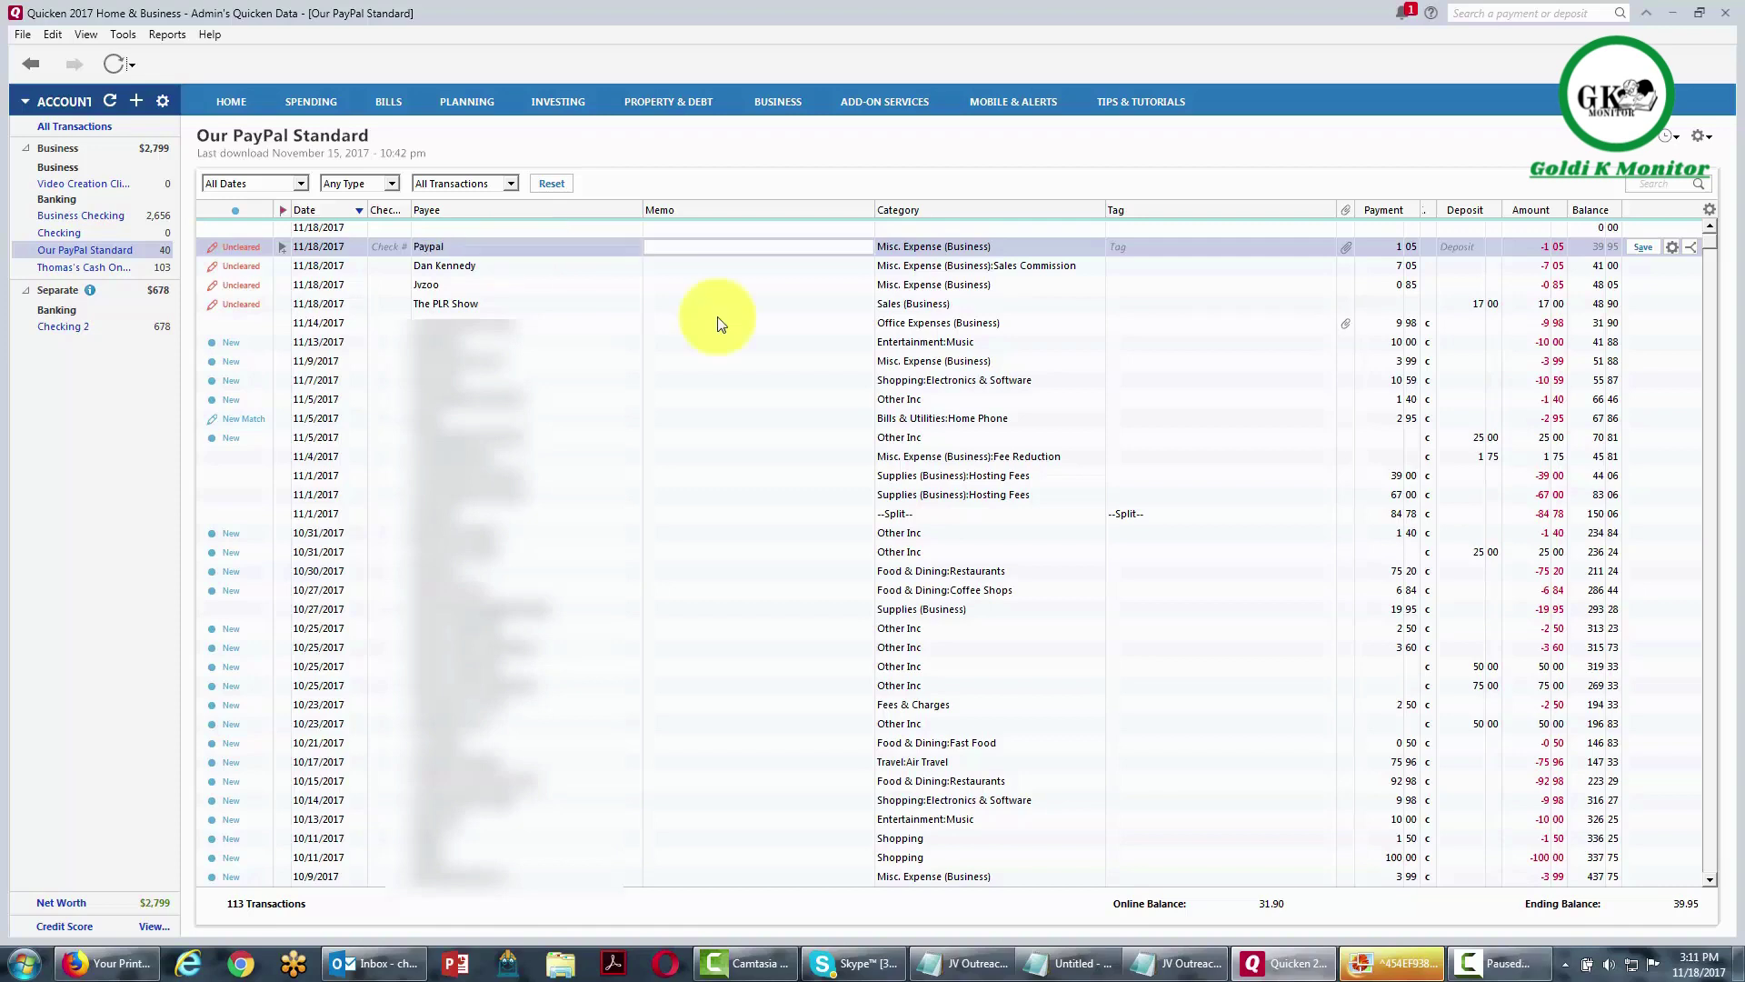
{"action": "left_click", "coordinate": [966, 242]}
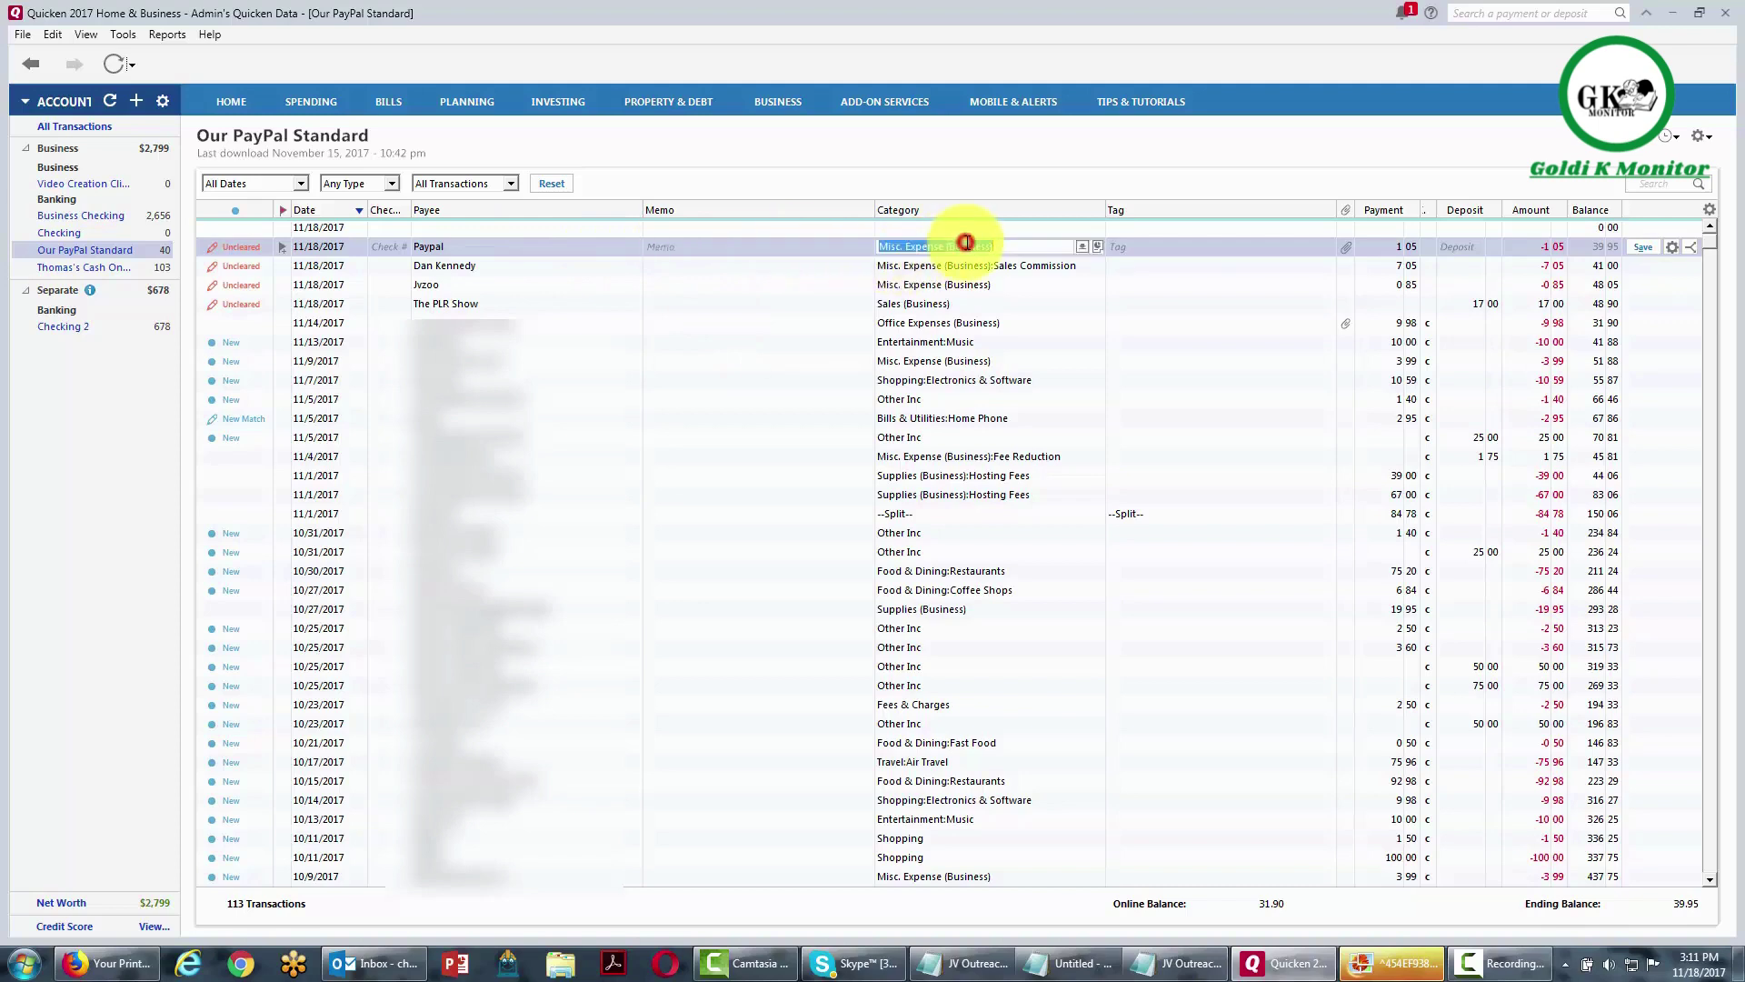
{"action": "left_click", "coordinate": [1083, 248]}
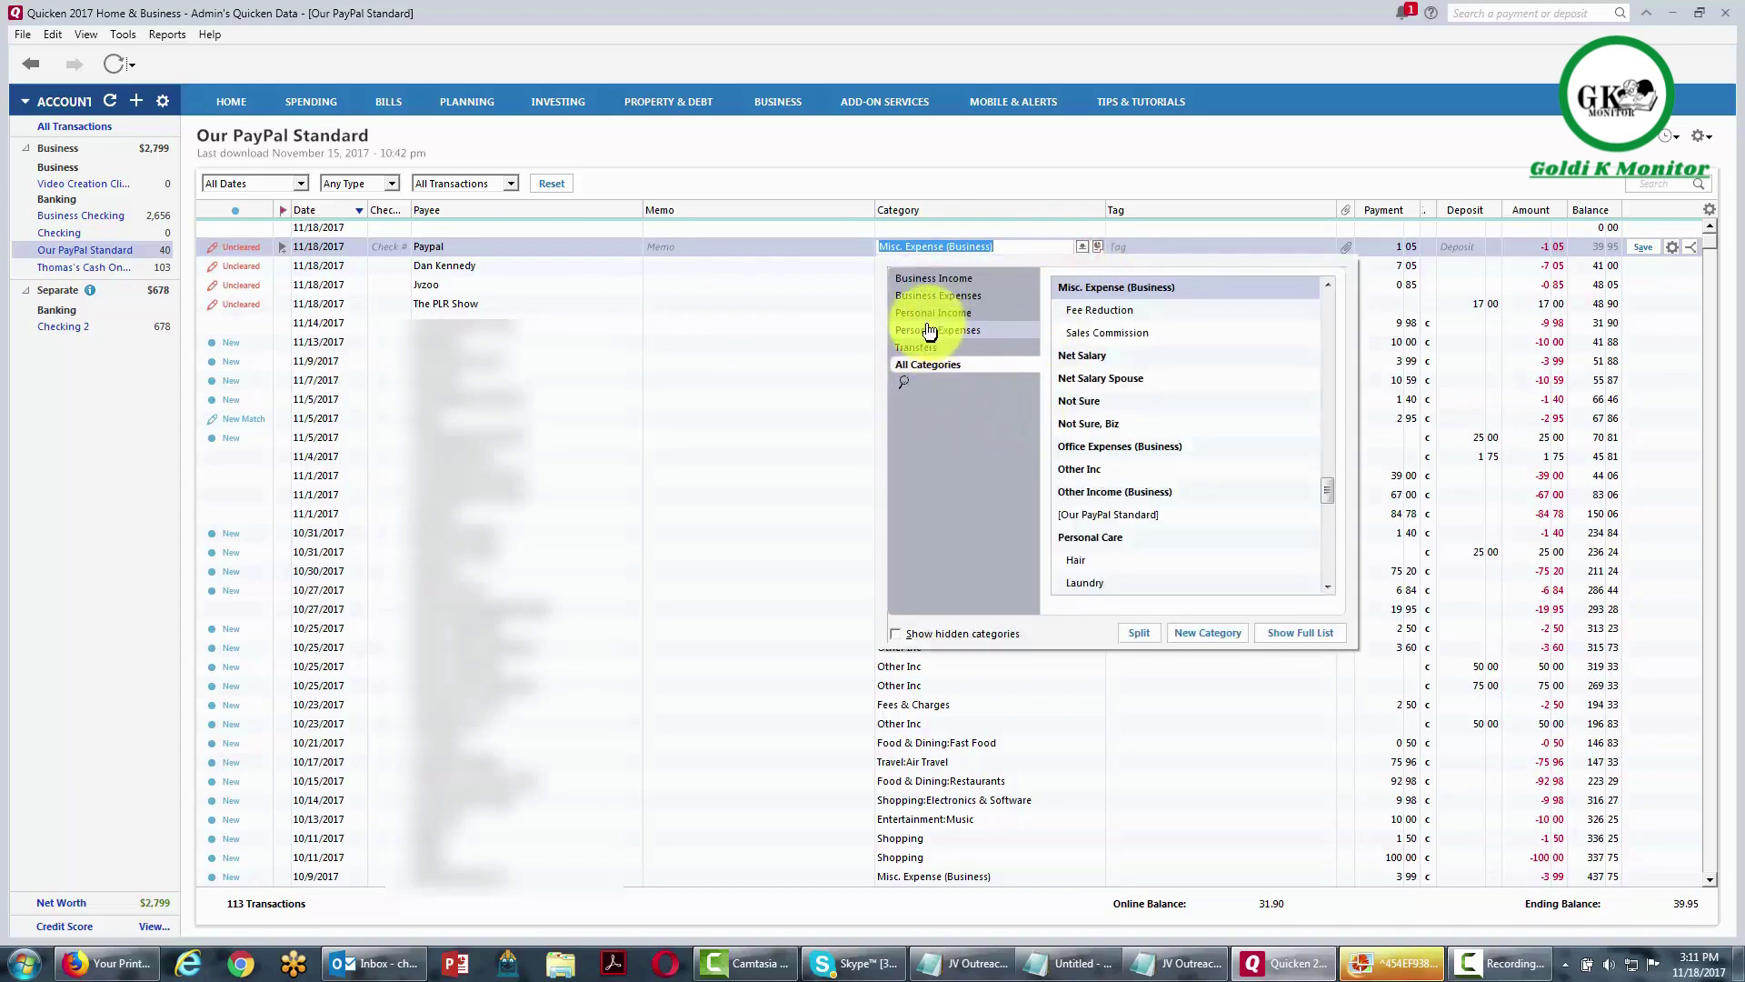
{"action": "left_click", "coordinate": [932, 296]}
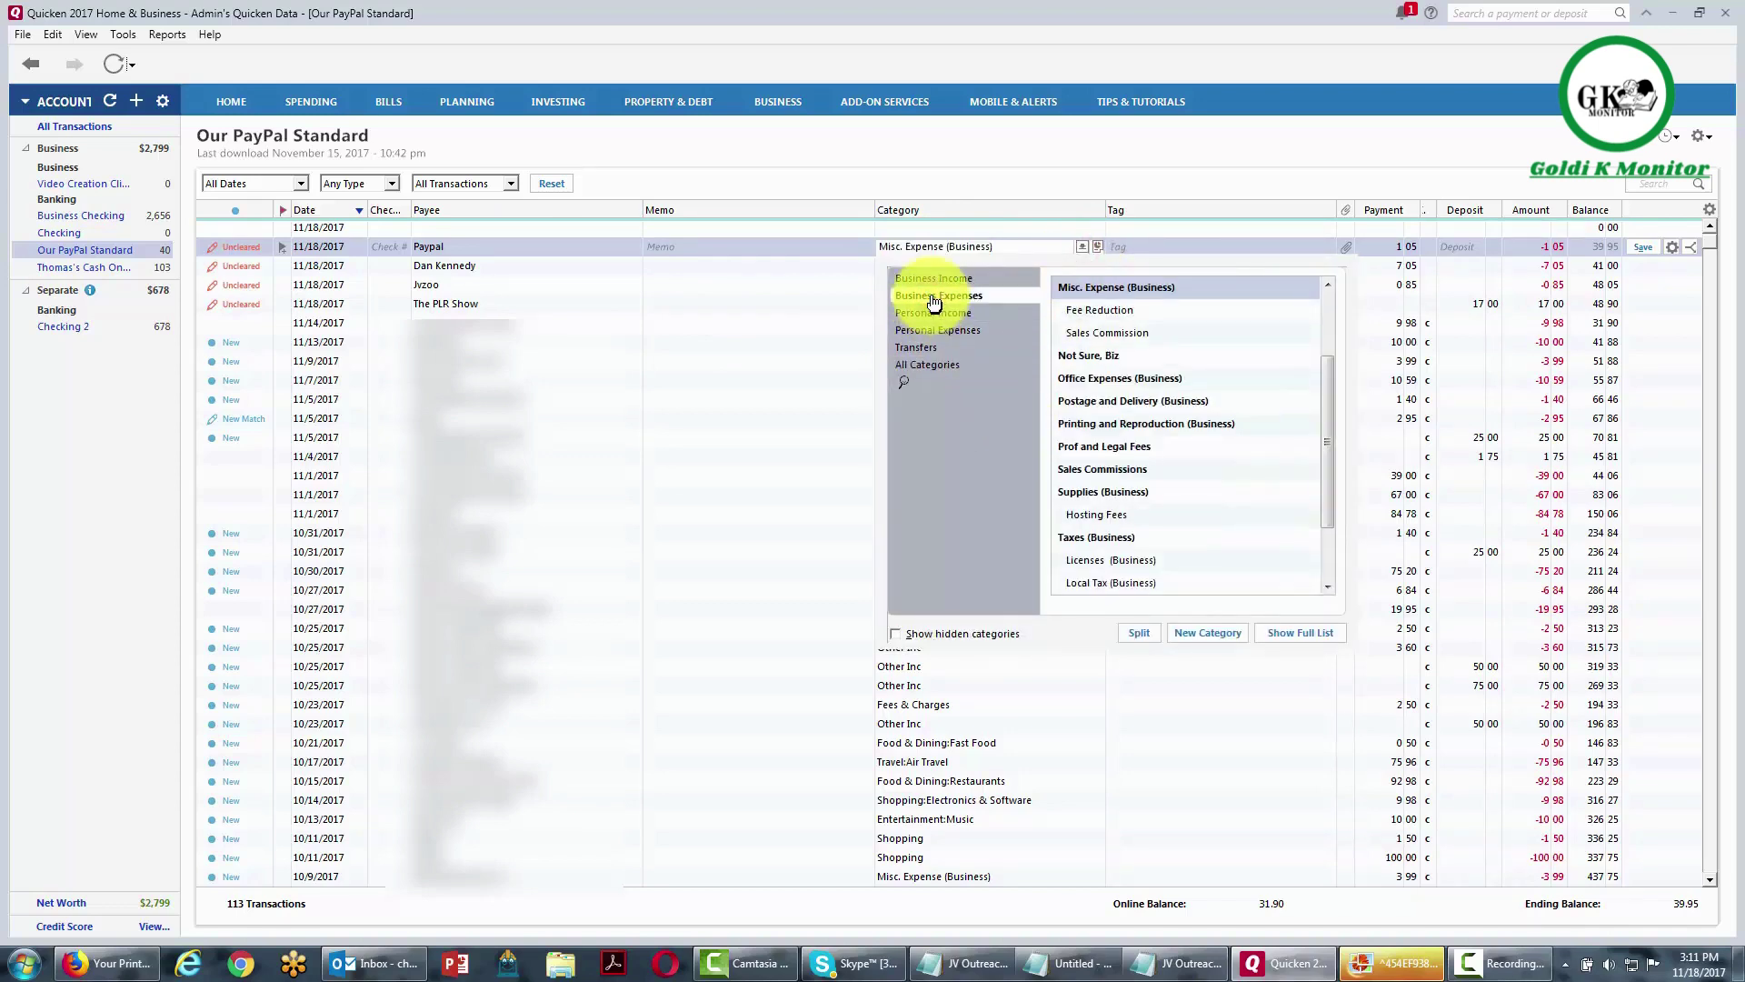
{"action": "left_click", "coordinate": [1198, 634]}
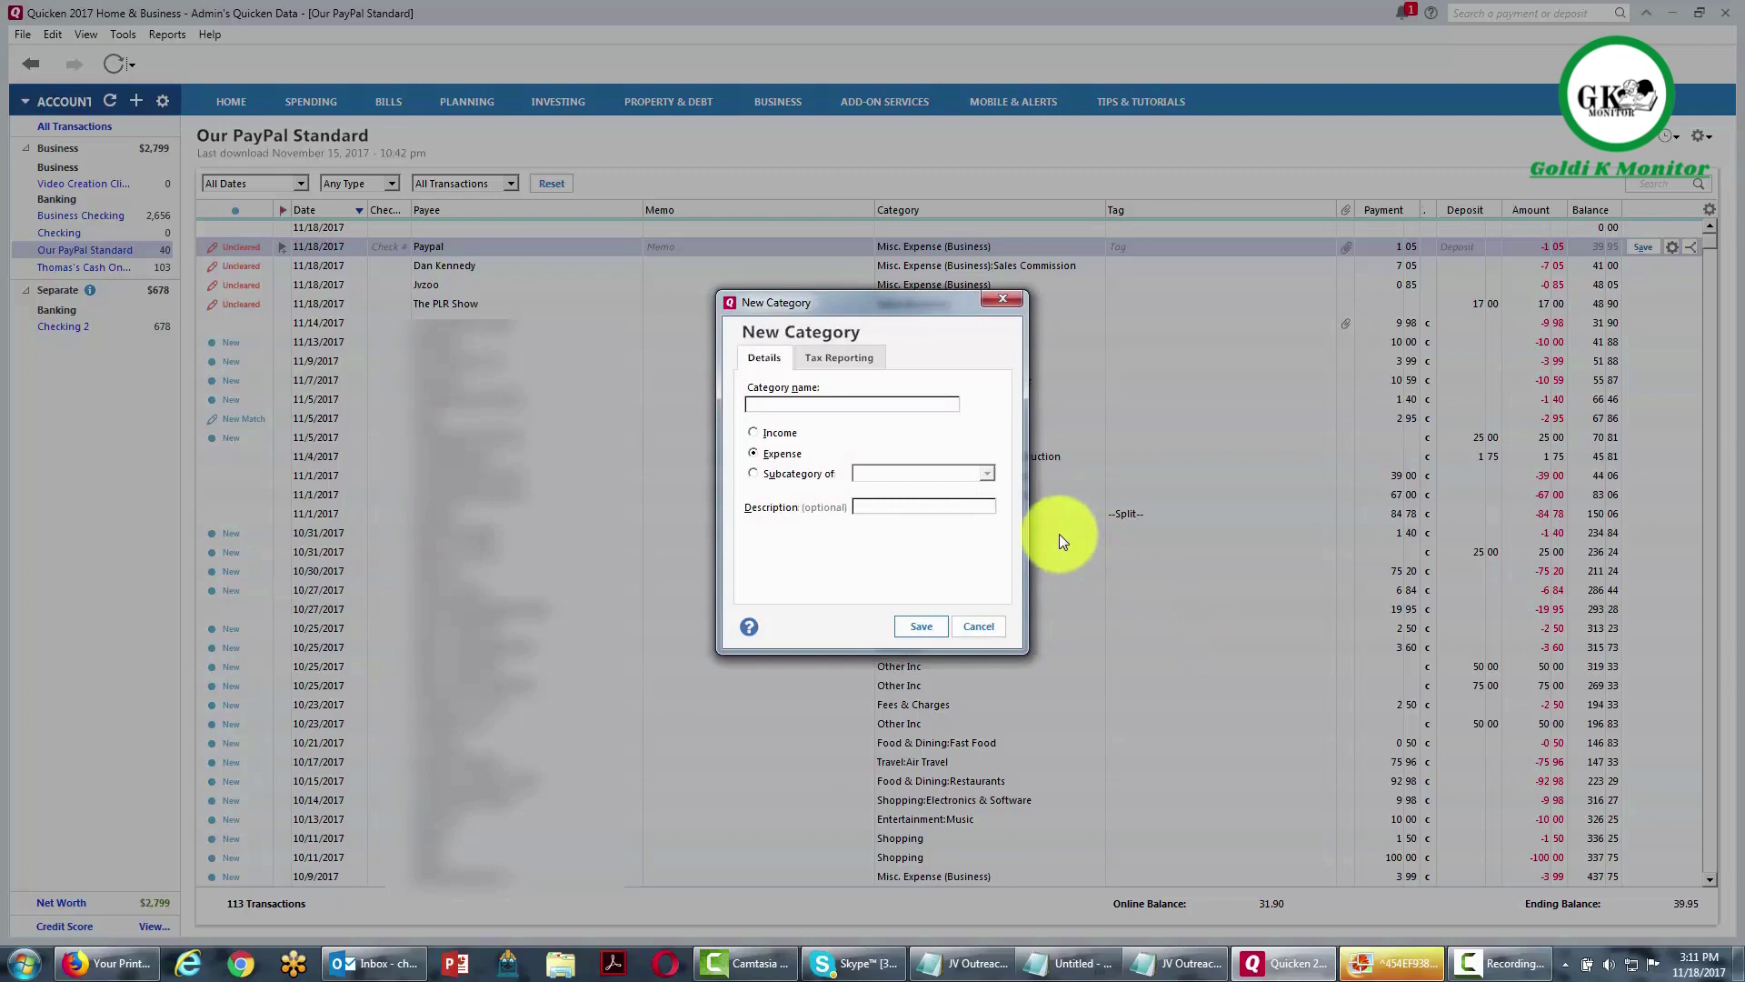
Step: Create Transaction Fee as a subcategory of Misc. Expense (Business) for the 1.05 Paypal charge
{"action": "type", "text": "Transaction Fee"}
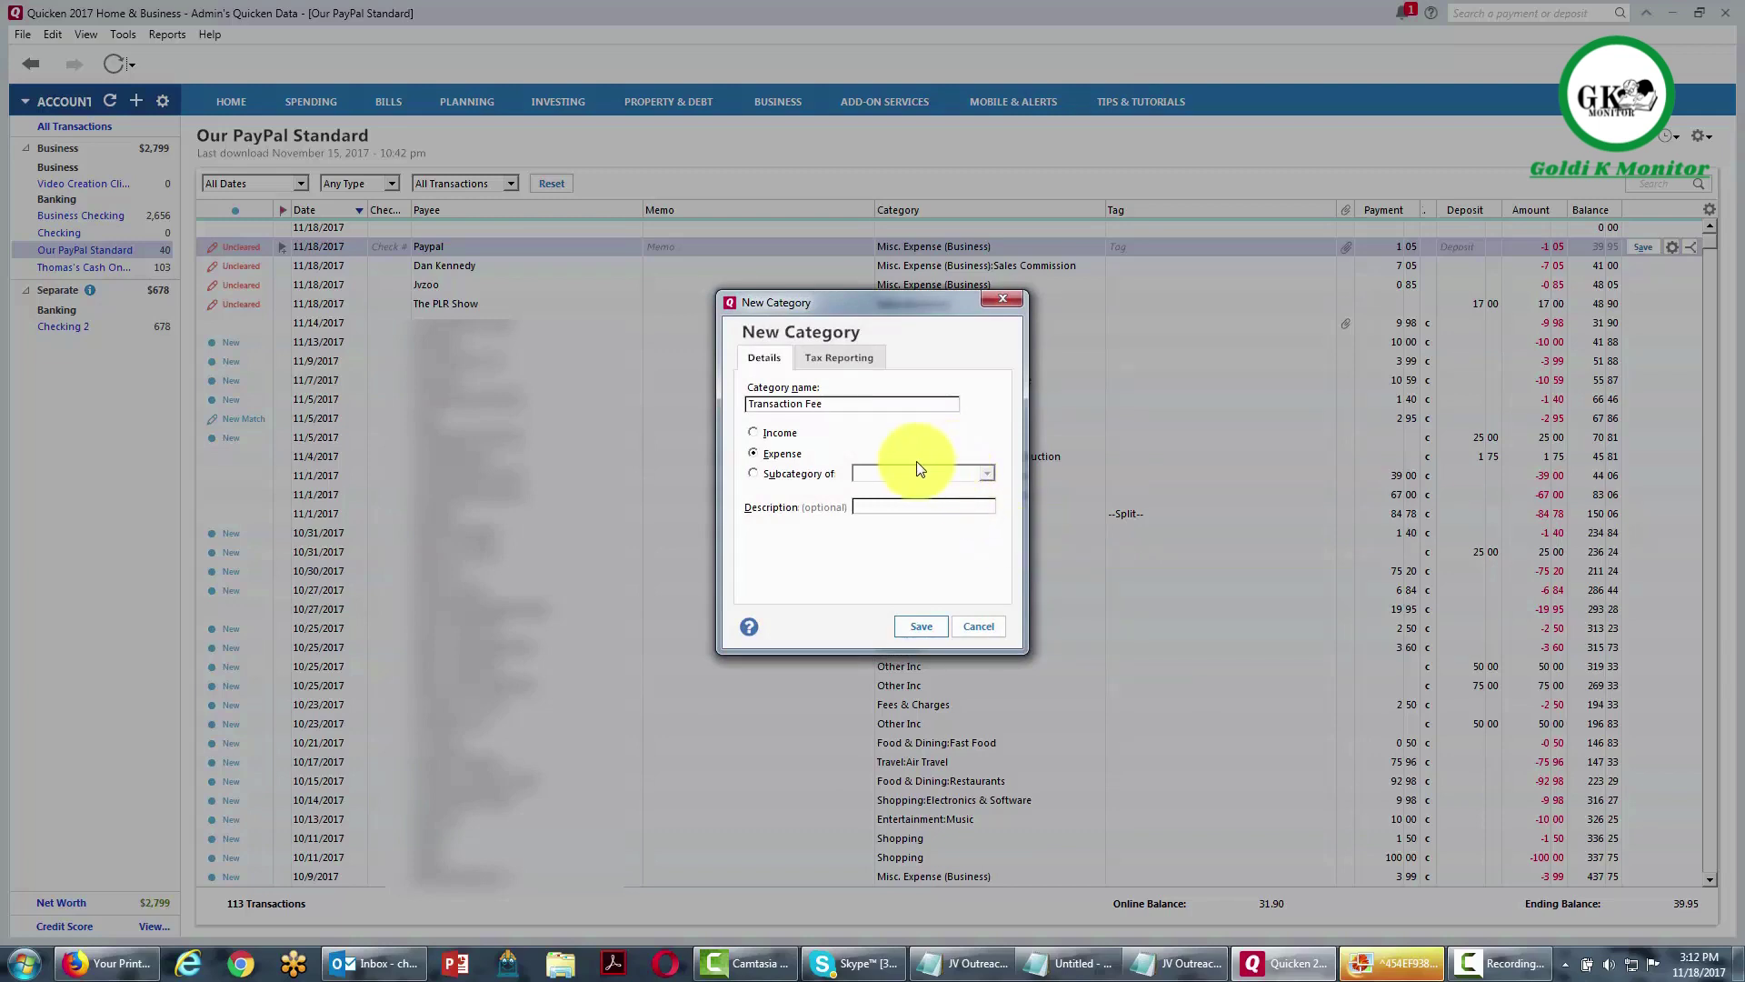
{"action": "left_click", "coordinate": [753, 474]}
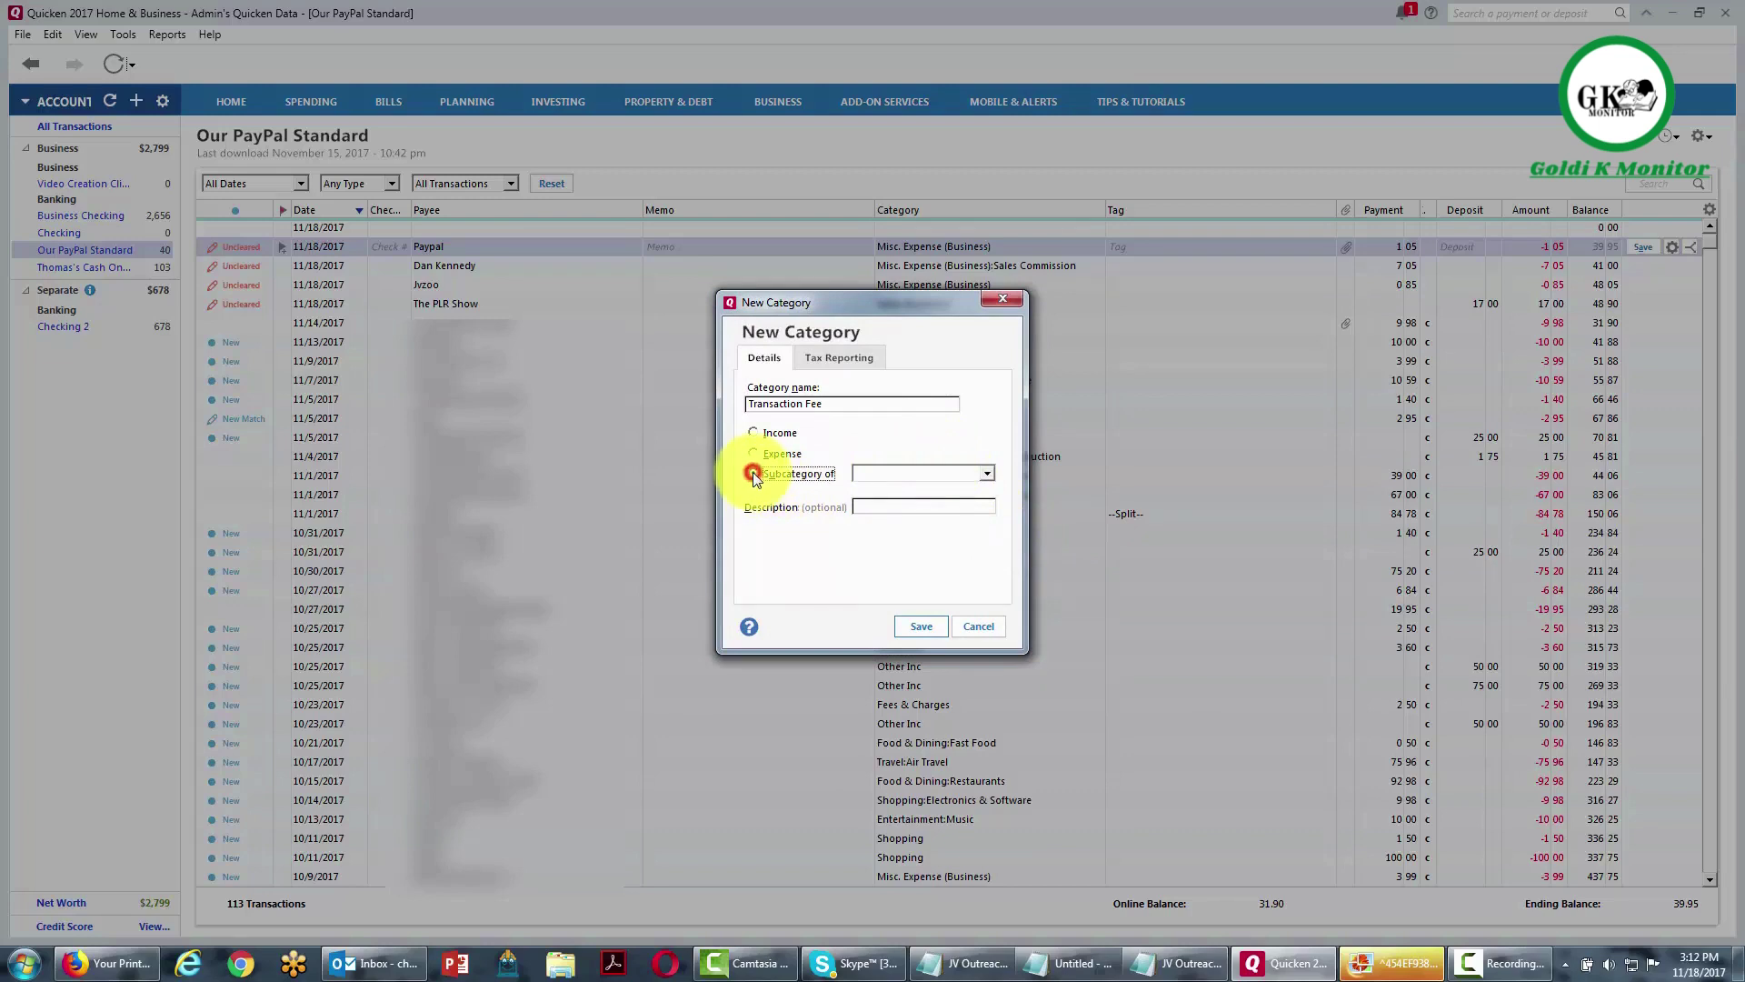
{"action": "left_click", "coordinate": [986, 474]}
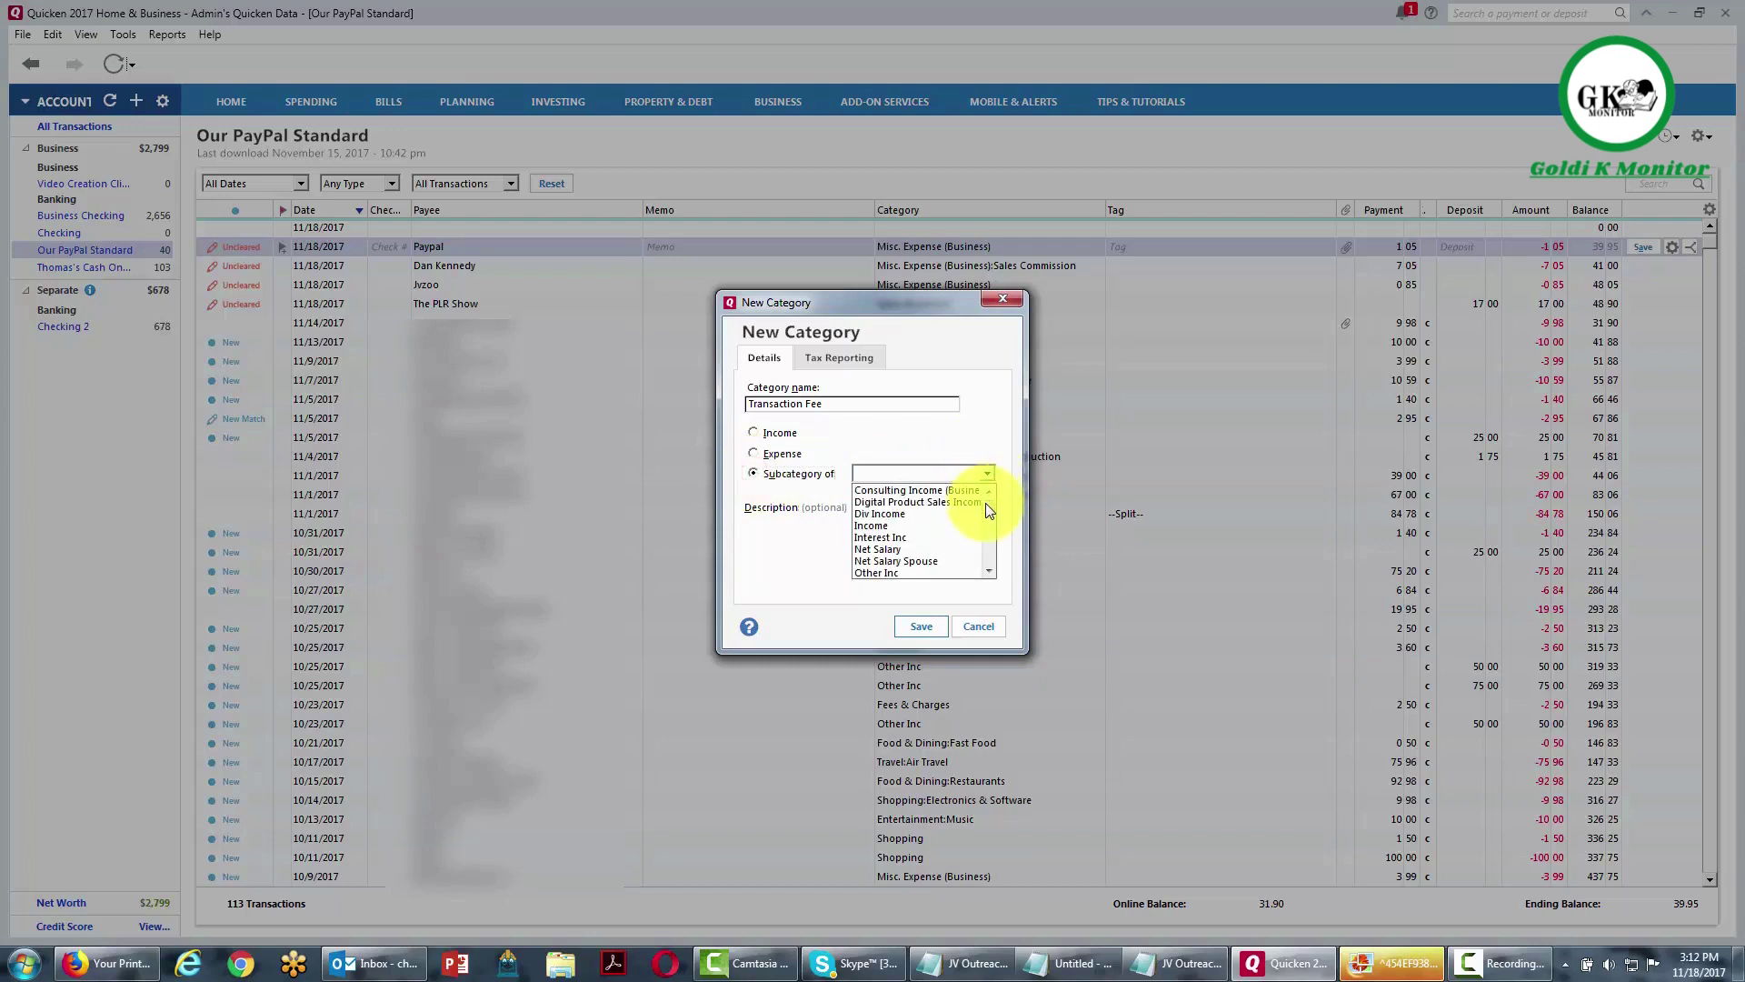
{"action": "left_click_drag", "start_coordinate": [989, 511], "coordinate": [983, 556]}
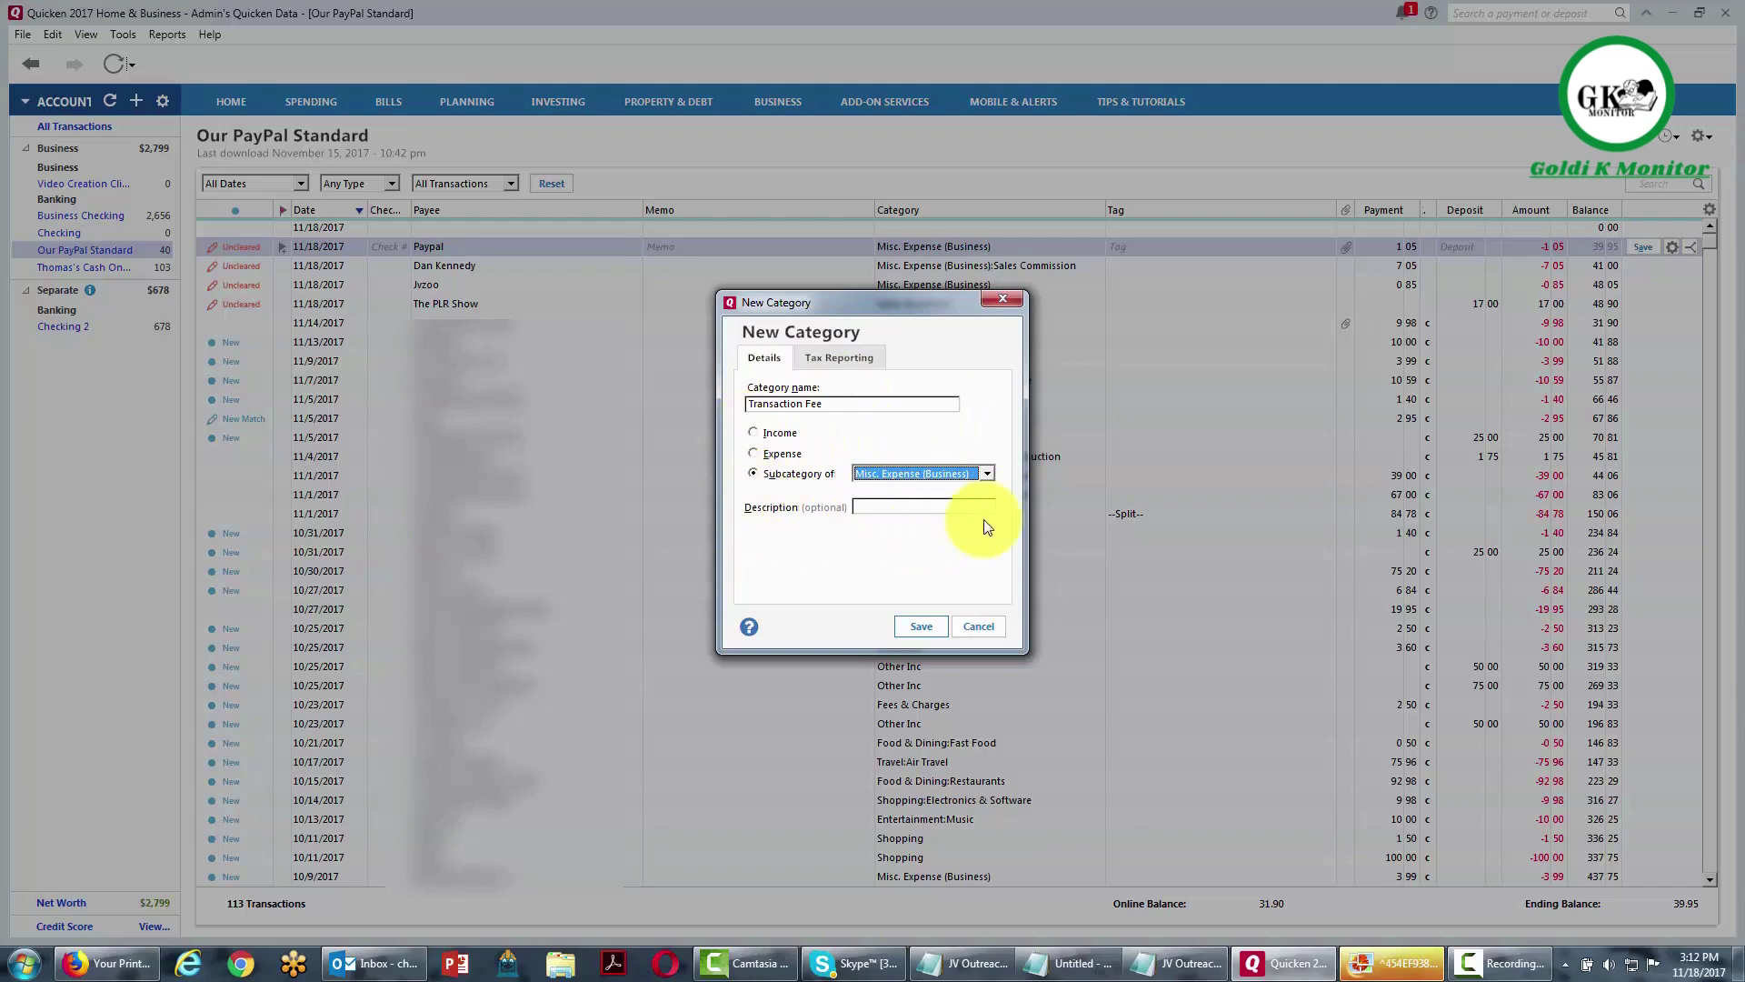
{"action": "left_click", "coordinate": [918, 627]}
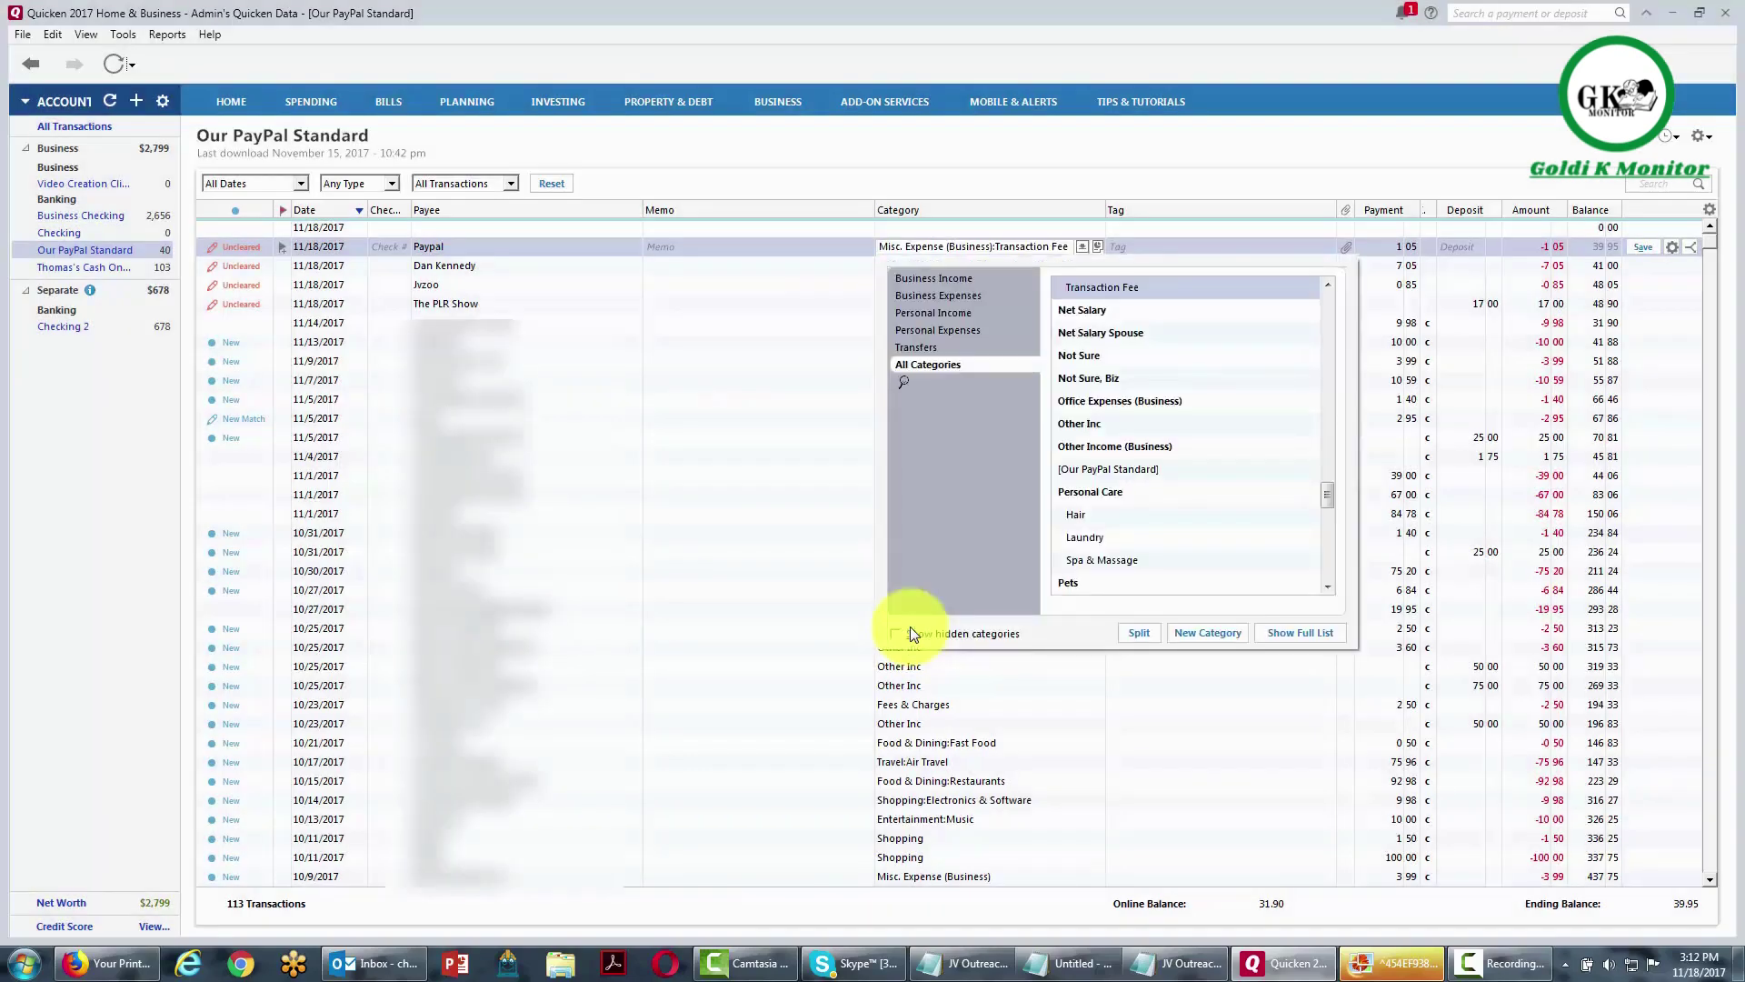
{"action": "left_click", "coordinate": [1643, 246]}
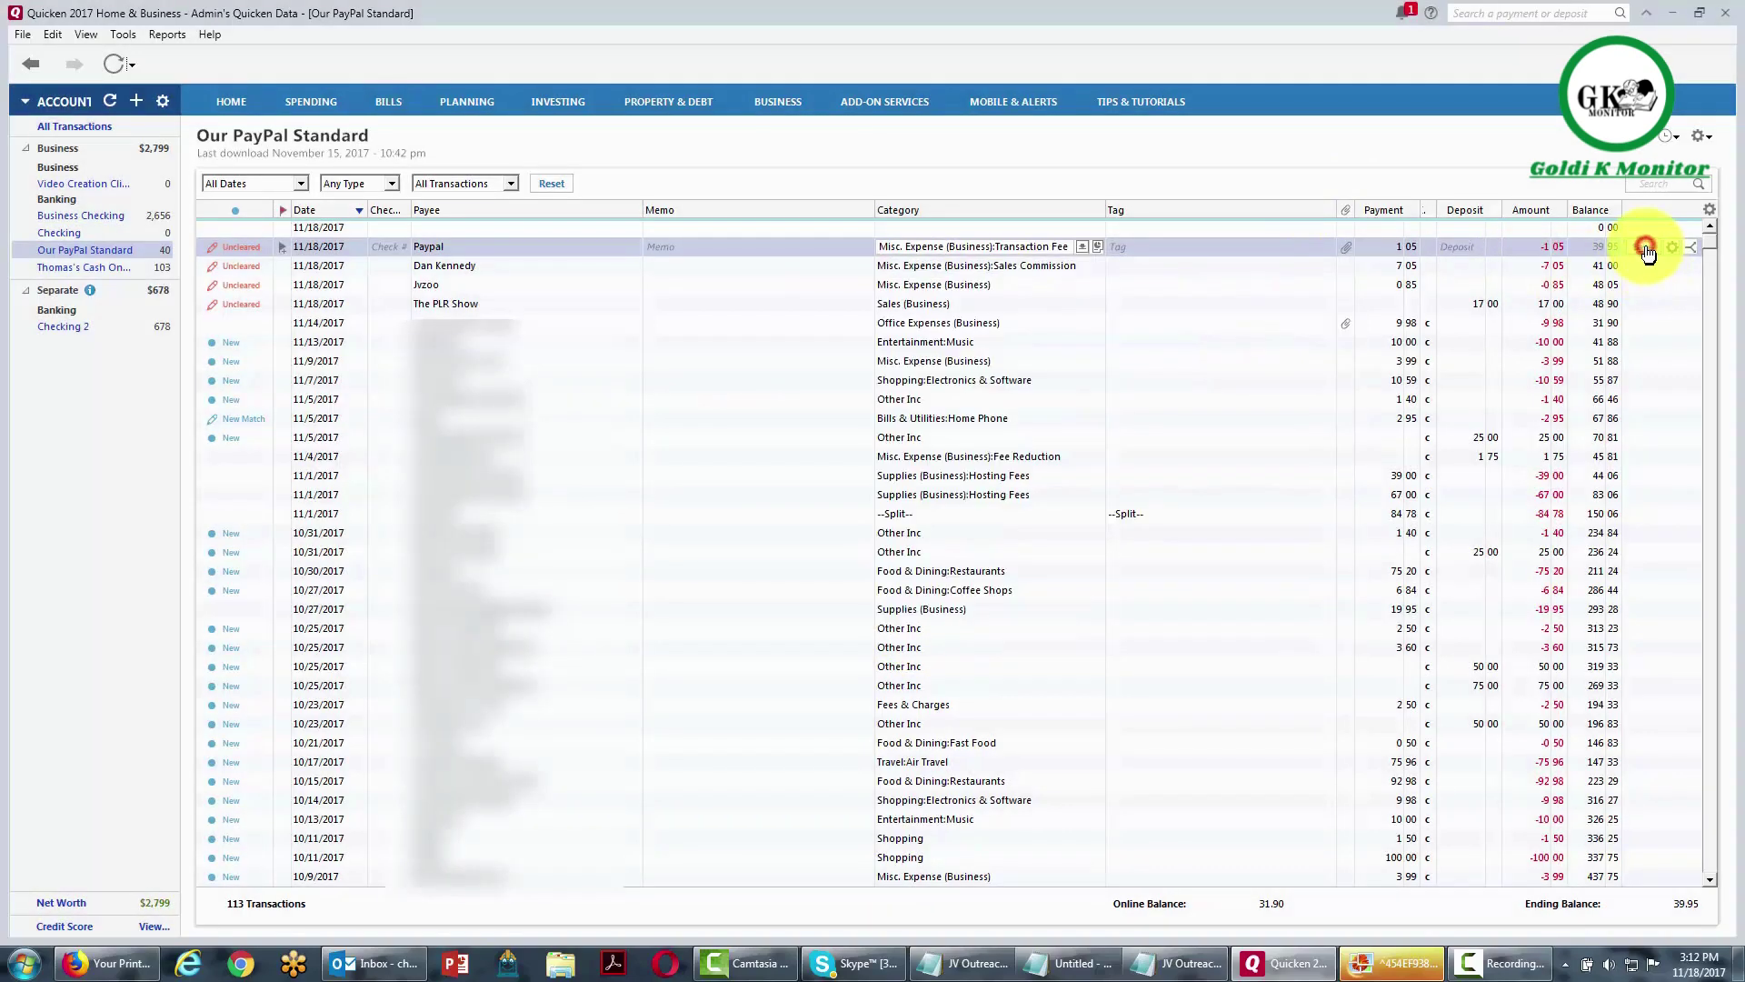
Step: Save the 1.05 Paypal fee, then show business expense categories for the 7.05 sales commission
{"action": "left_click", "coordinate": [1644, 246]}
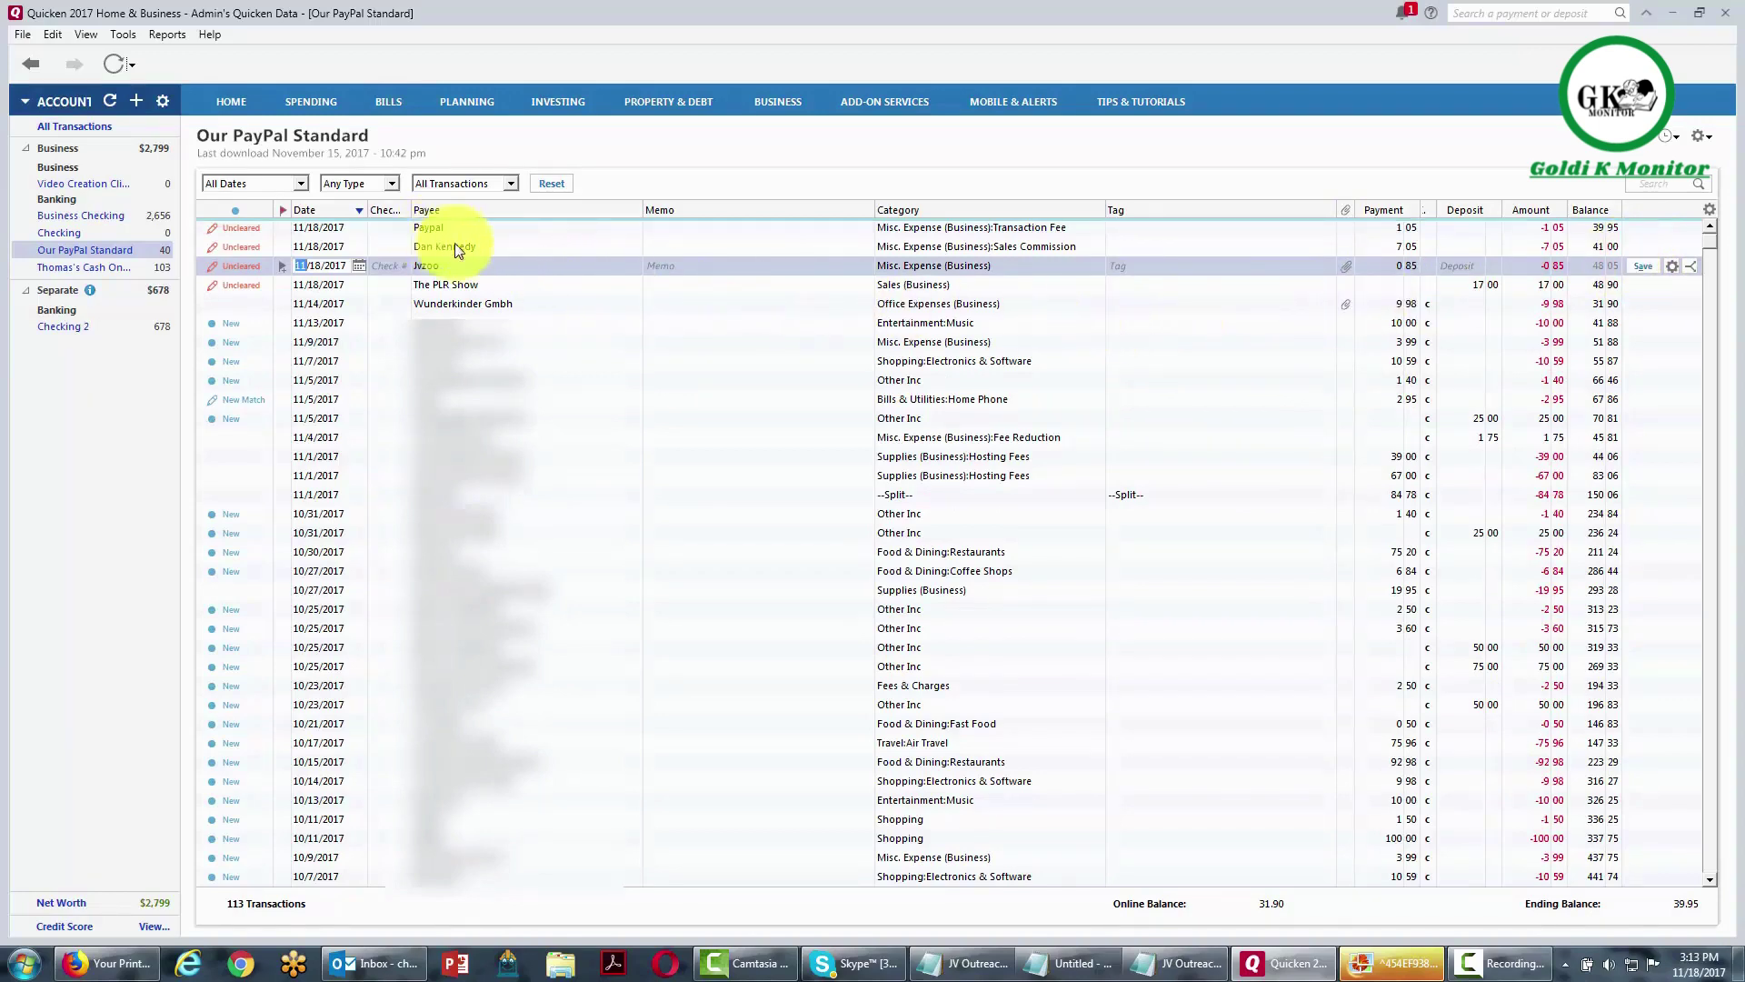
{"action": "left_click", "coordinate": [486, 242]}
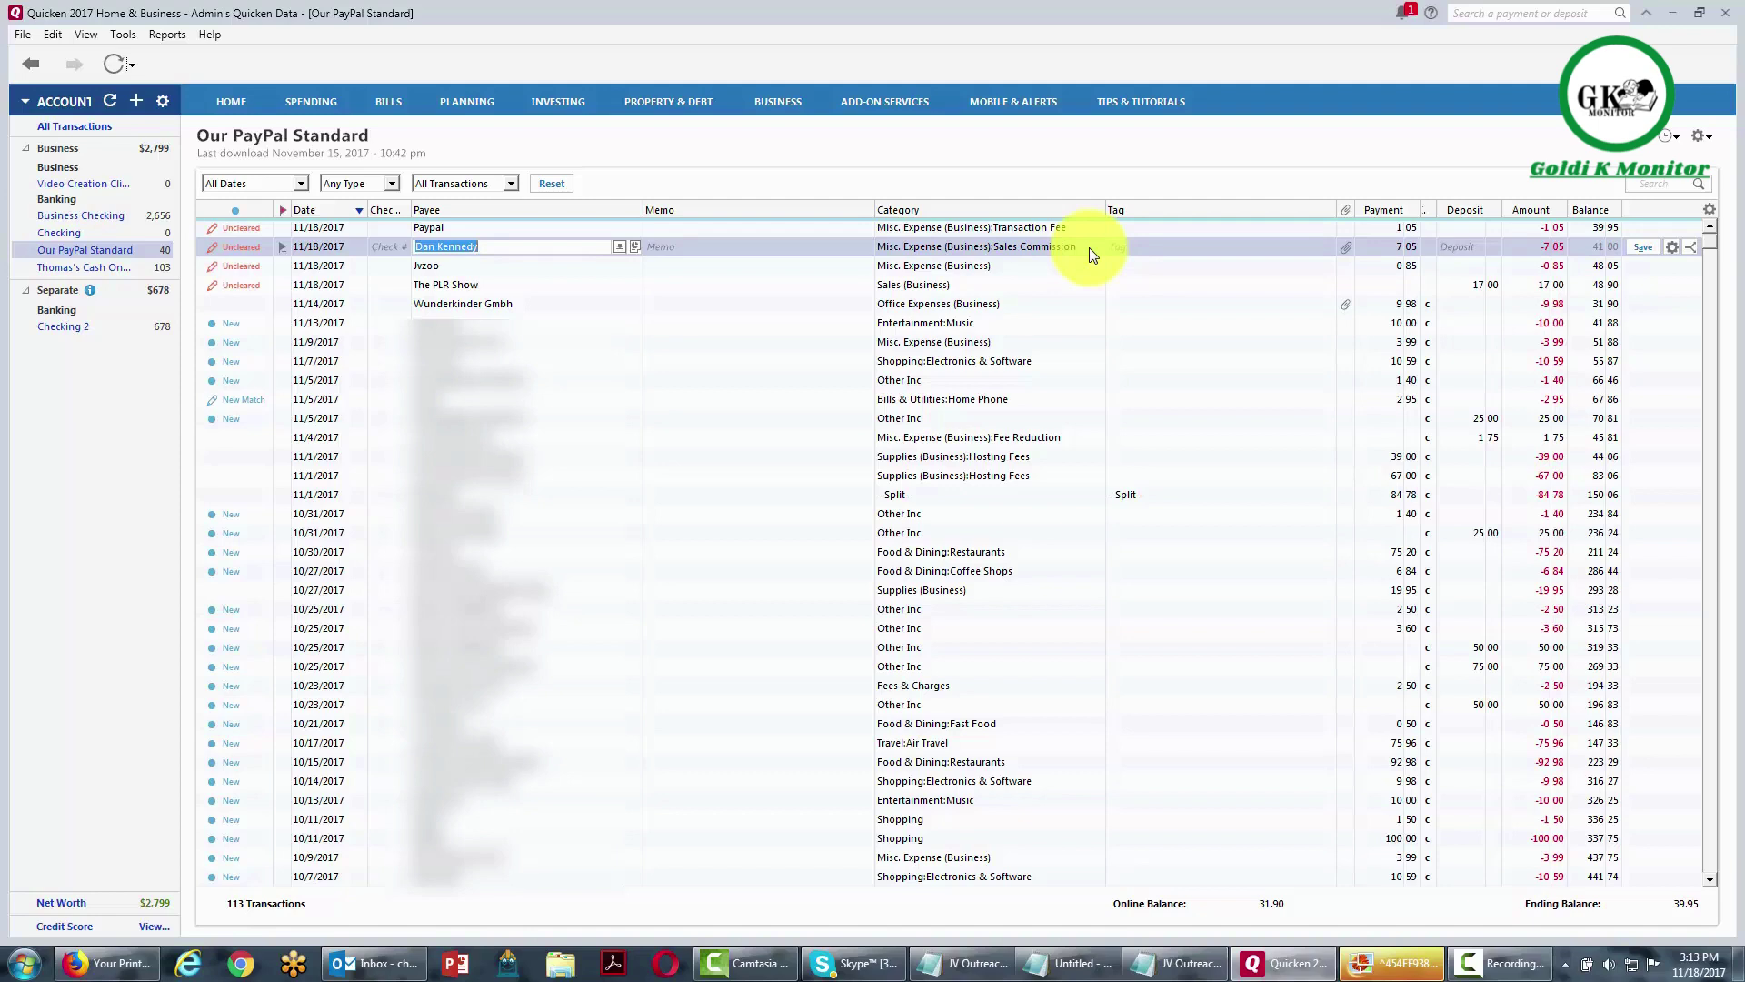
{"action": "left_click", "coordinate": [1000, 246]}
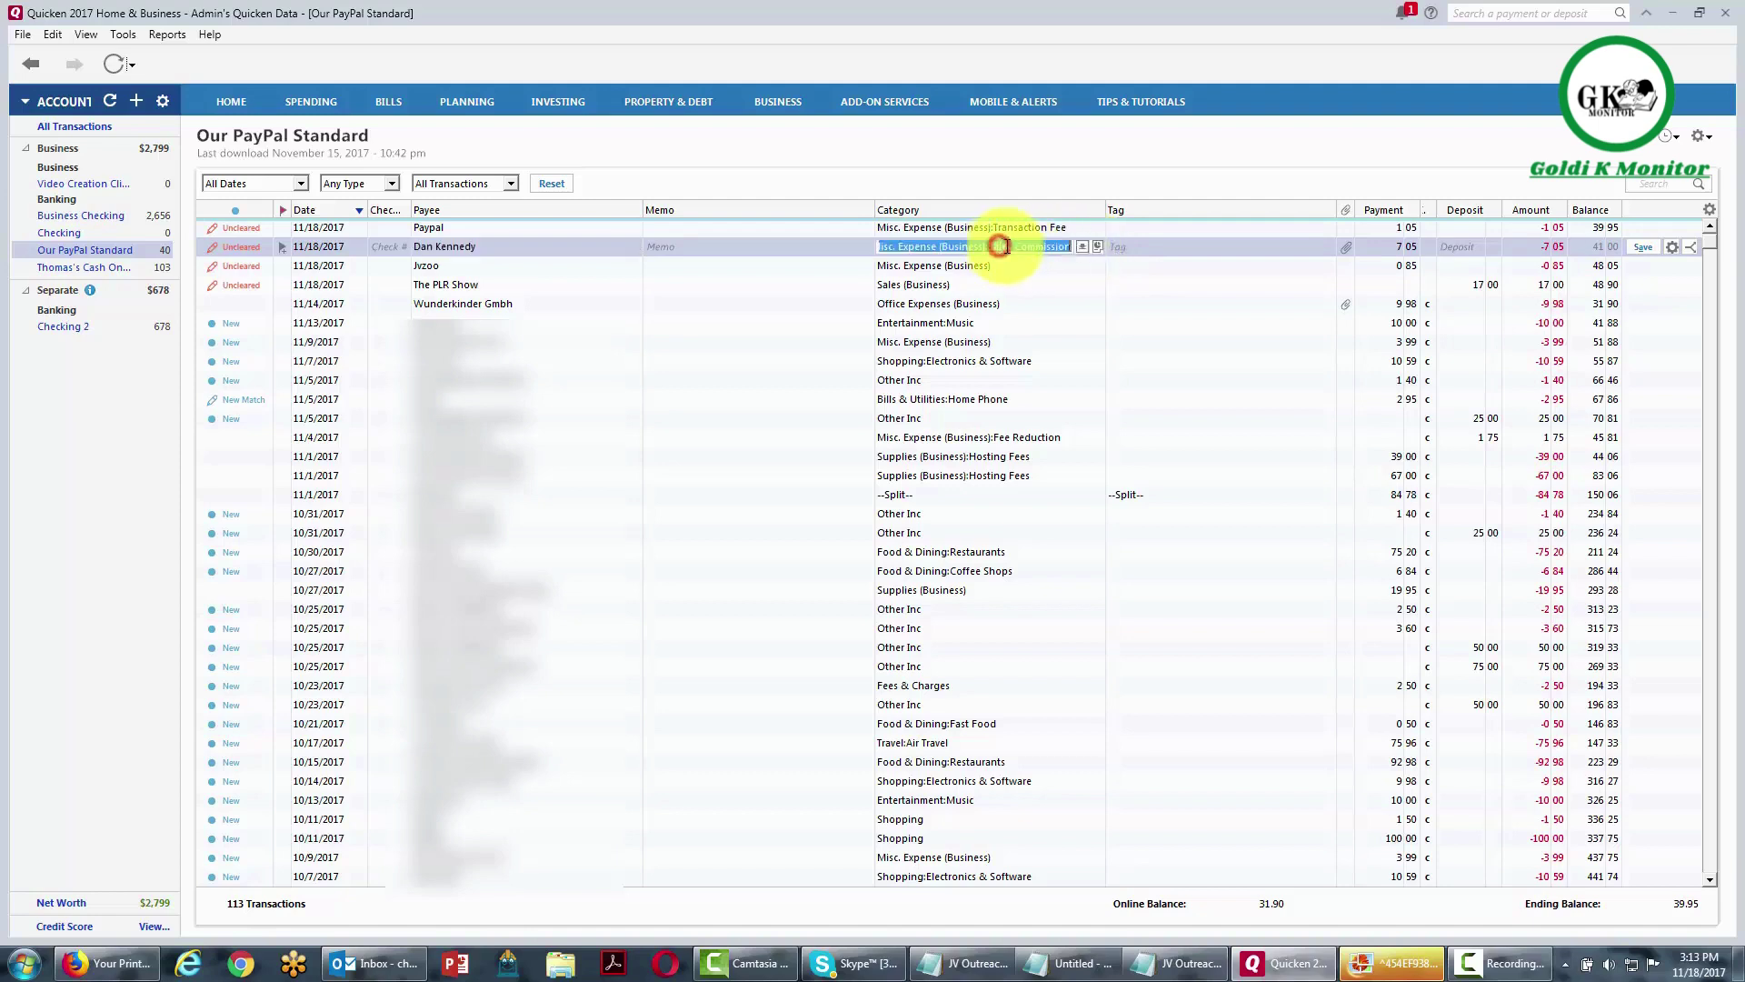
{"action": "left_click", "coordinate": [1082, 248]}
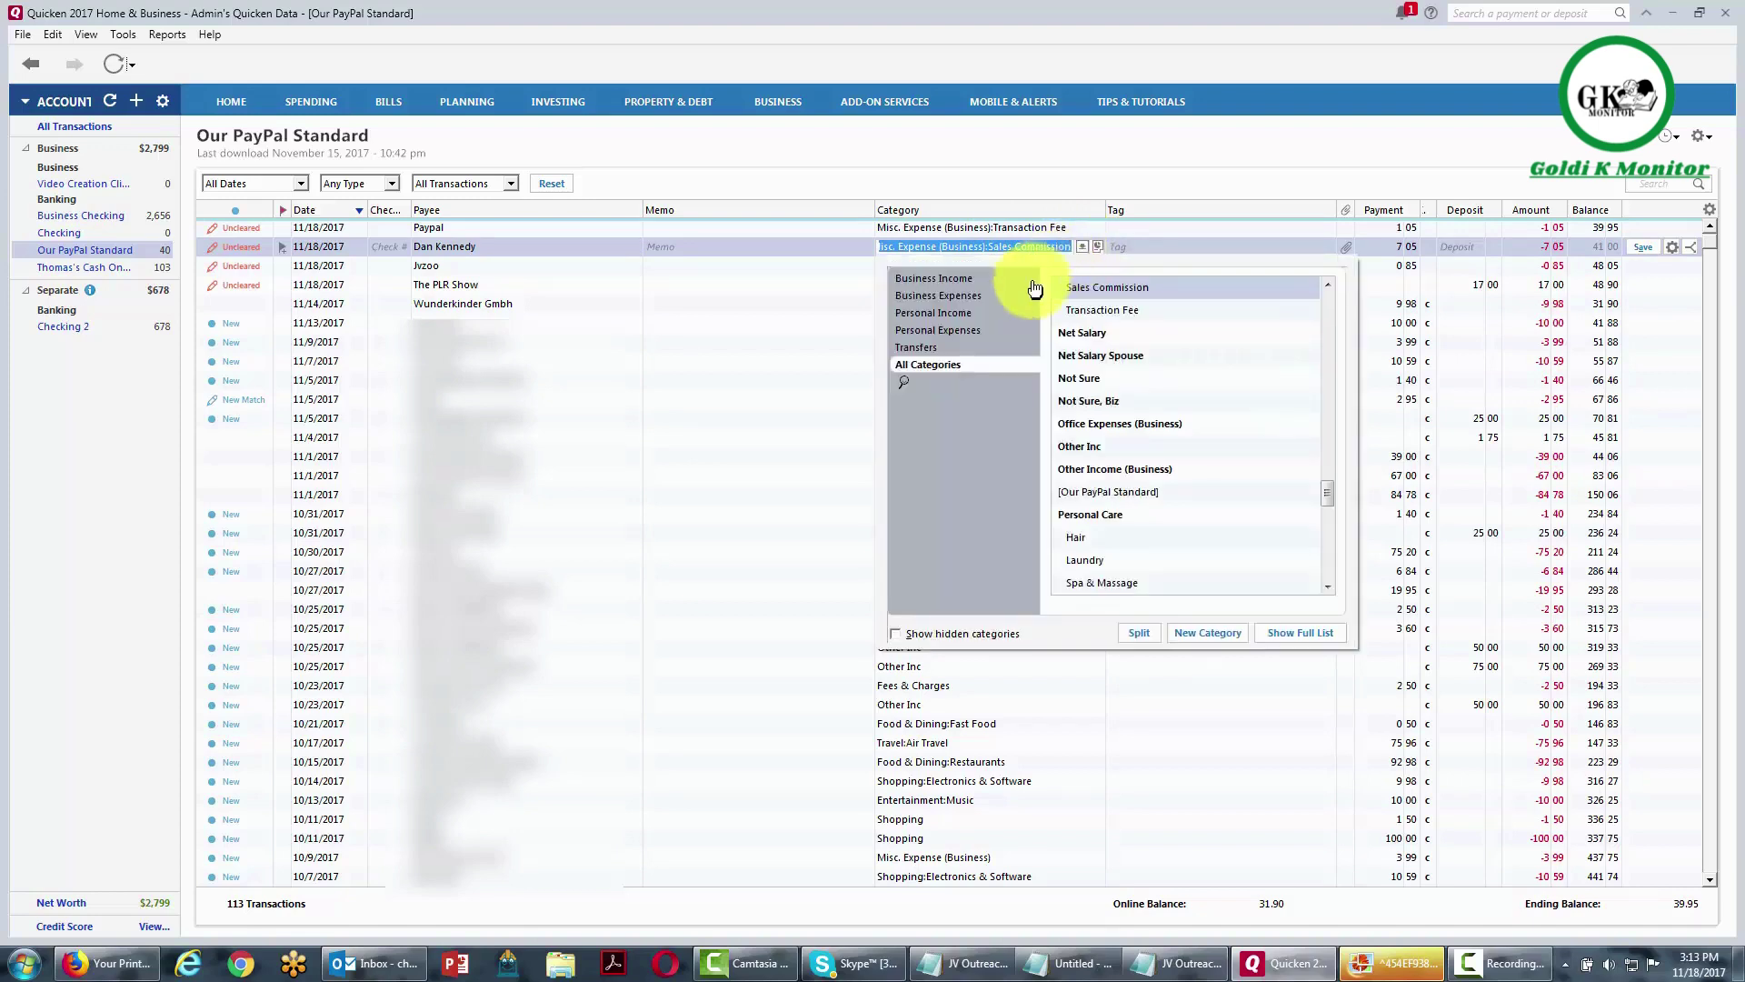
{"action": "left_click", "coordinate": [916, 294]}
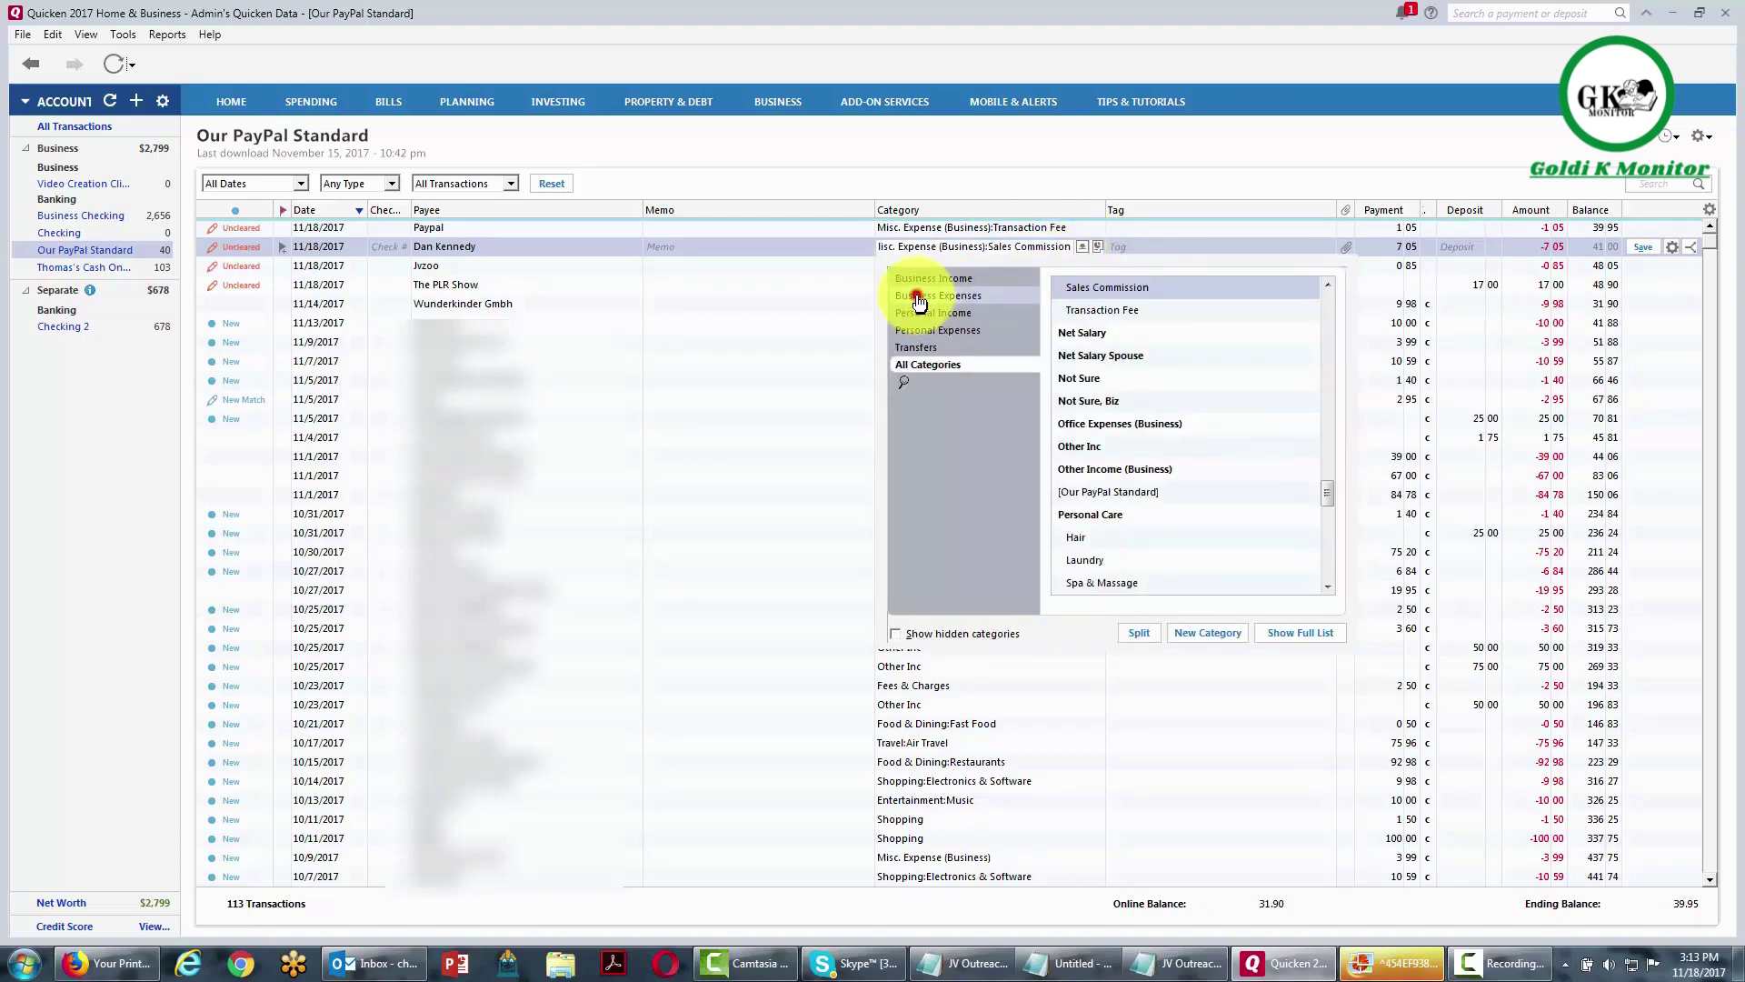
Step: Create a JVZoo Affiliate Sales Commission category as a subcategory of Misc. Expense (Business)
{"action": "left_click", "coordinate": [1194, 639]}
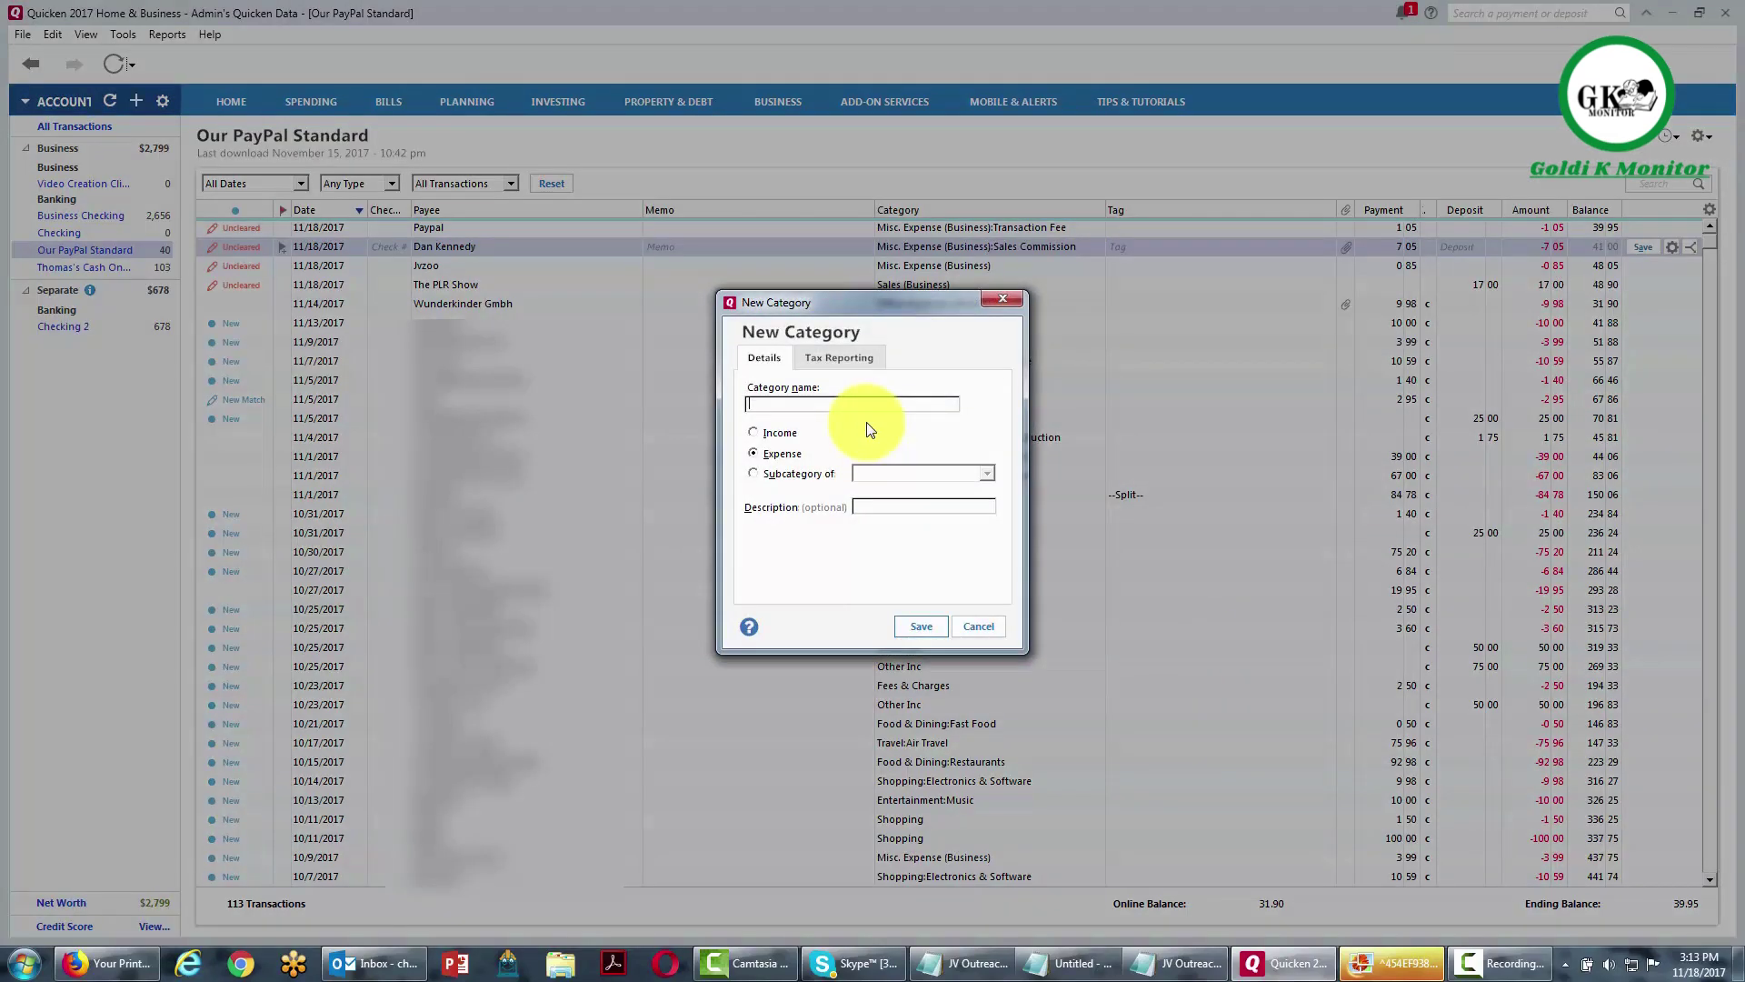
{"action": "type", "text": "JVZoo Affiliate Sales Commission"}
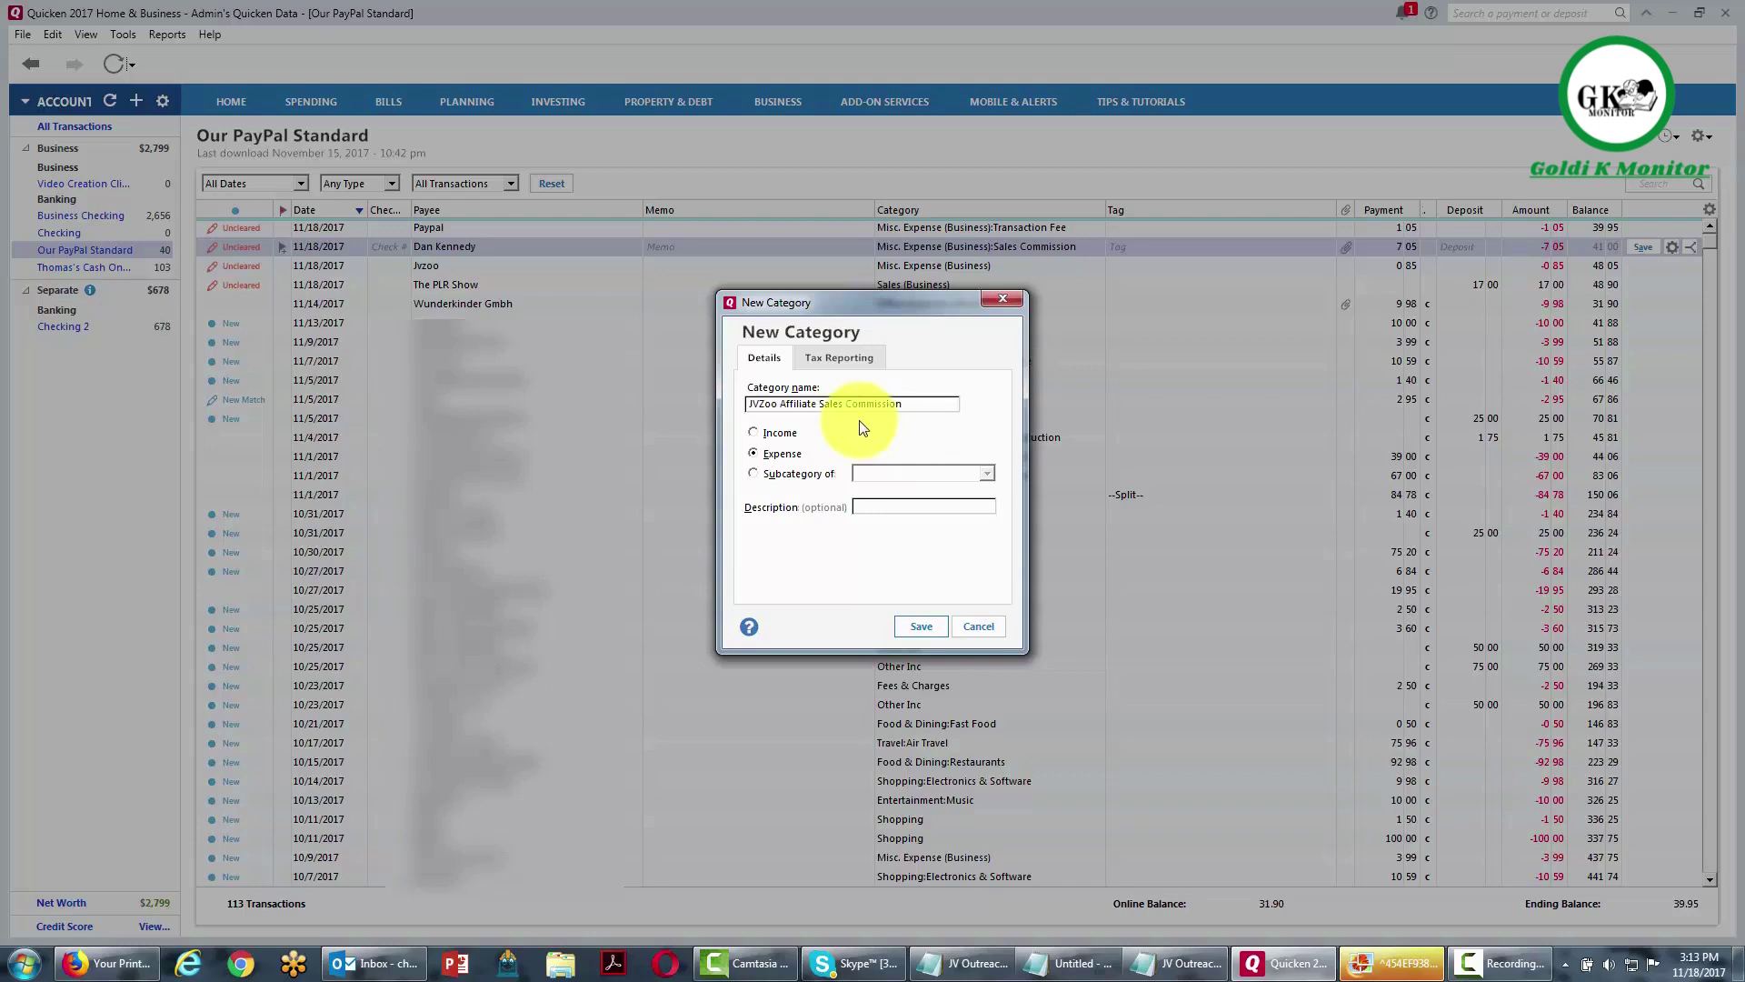
{"action": "left_click", "coordinate": [764, 477]}
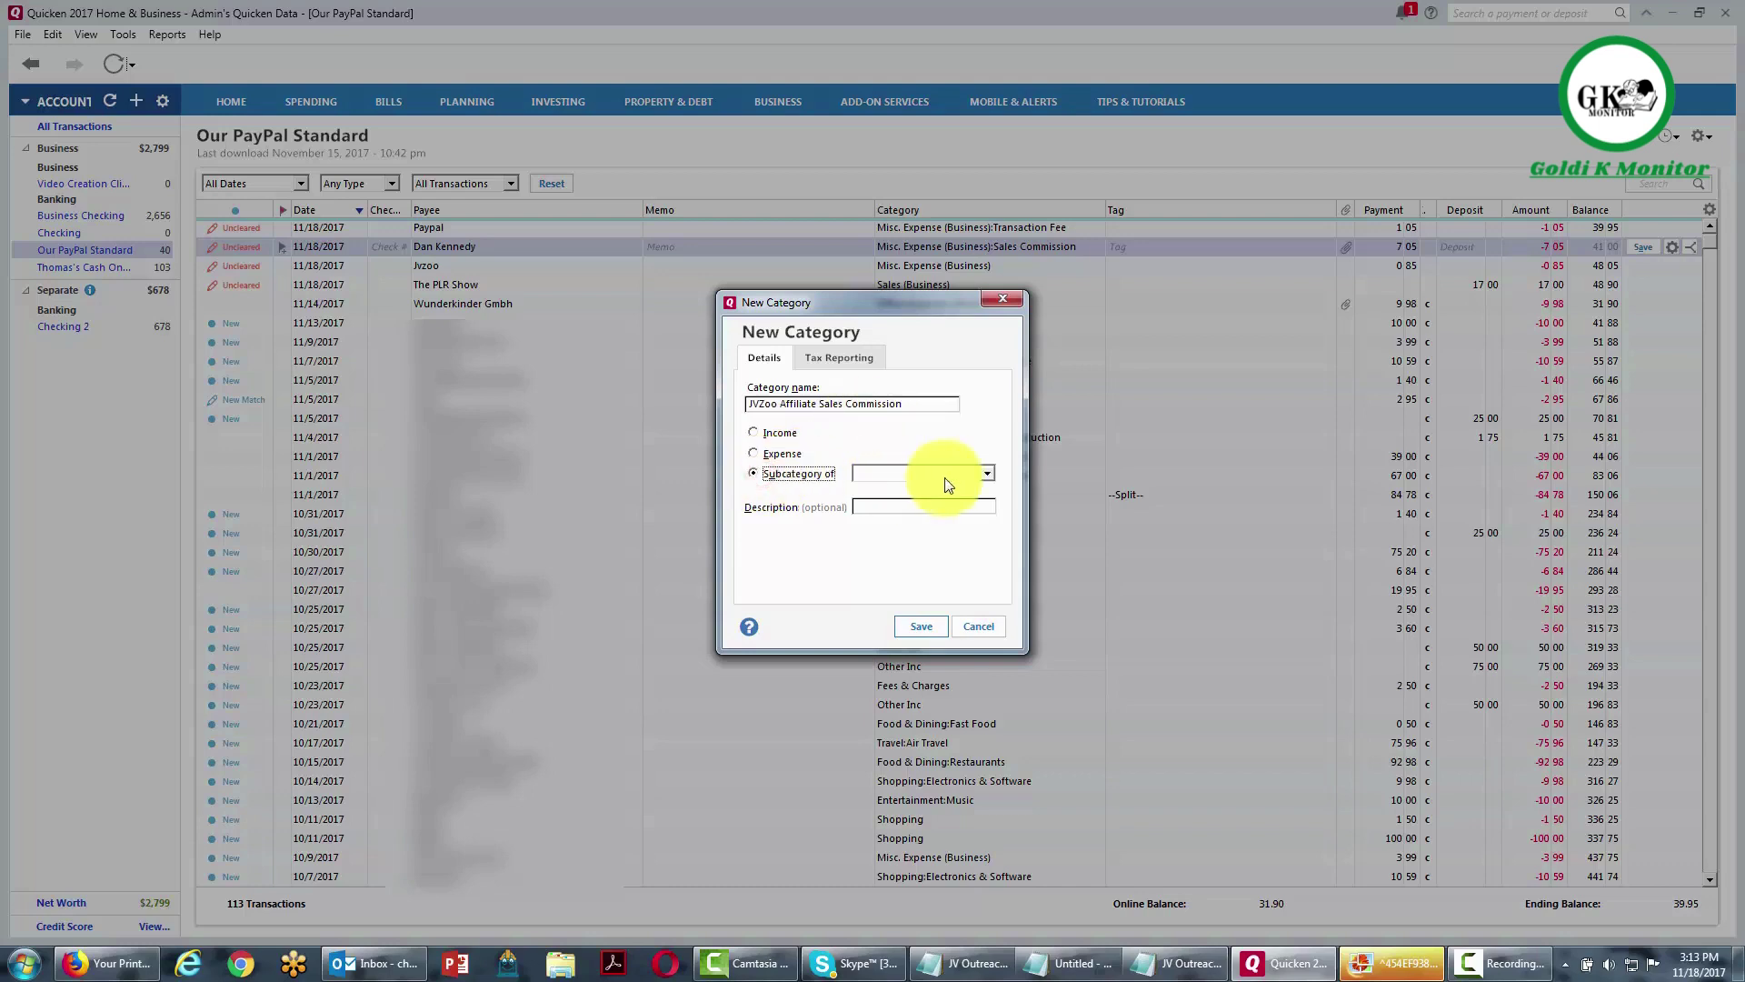
{"action": "left_click", "coordinate": [986, 472]}
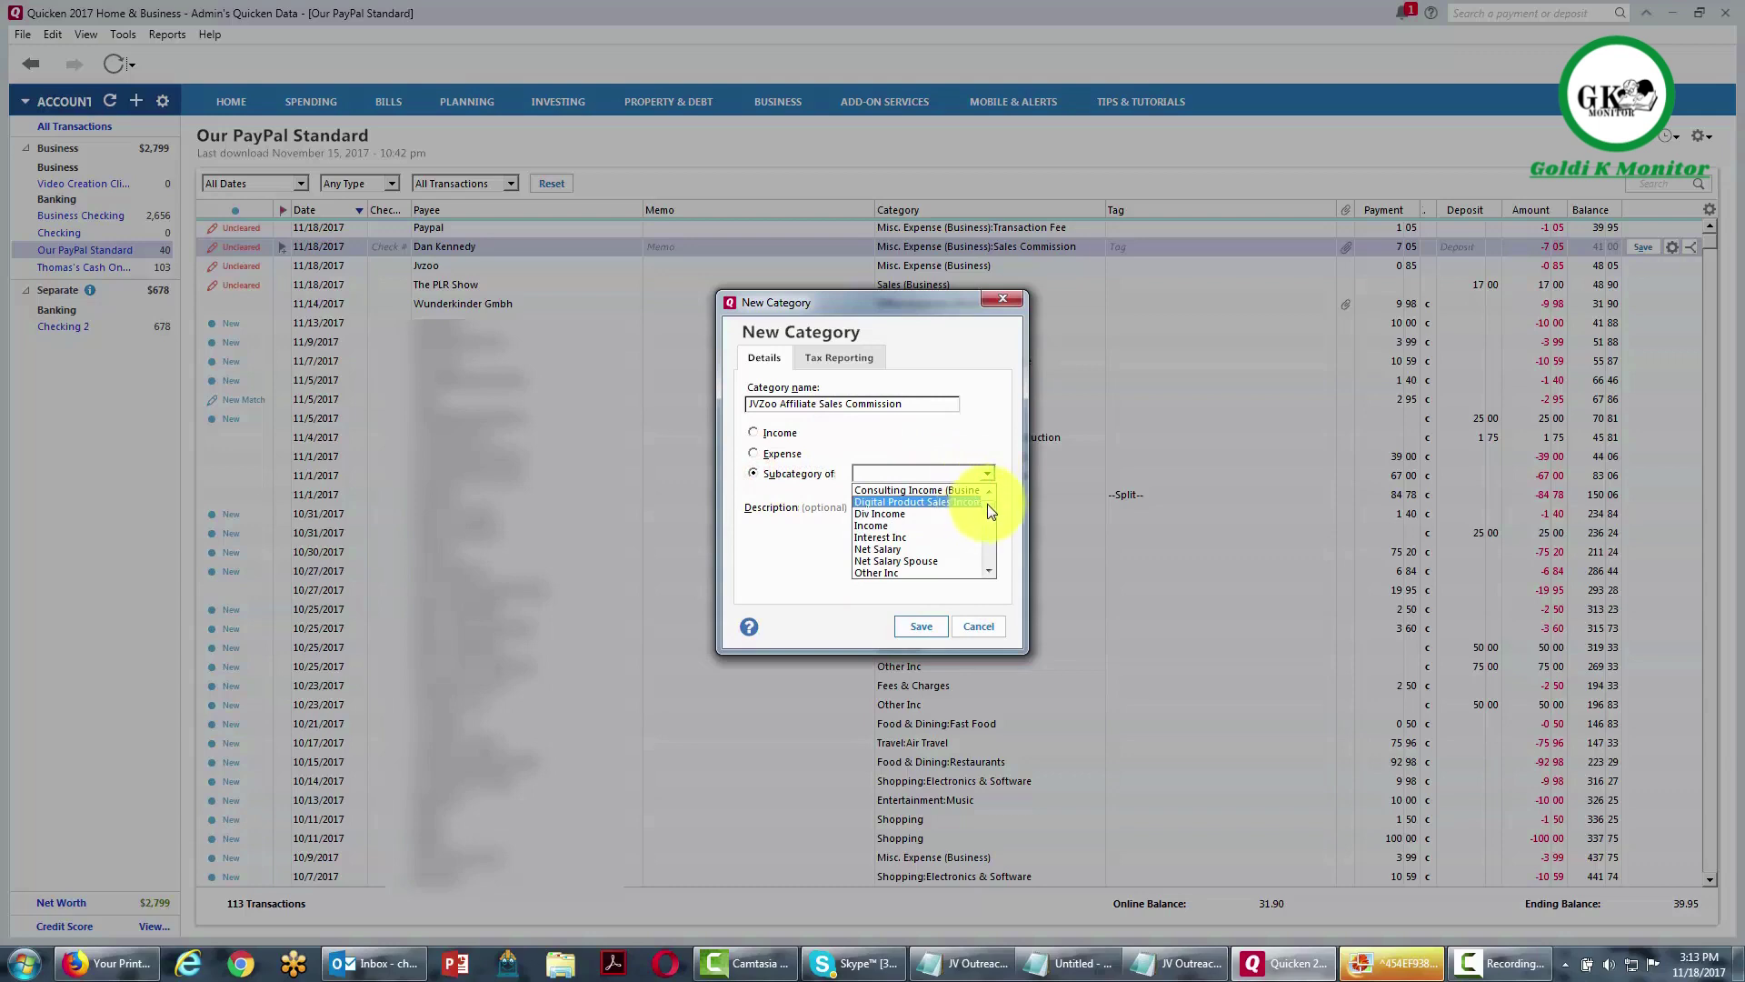
{"action": "scroll", "coordinate": [986, 509], "scroll_direction": "down", "scroll_amount": 5}
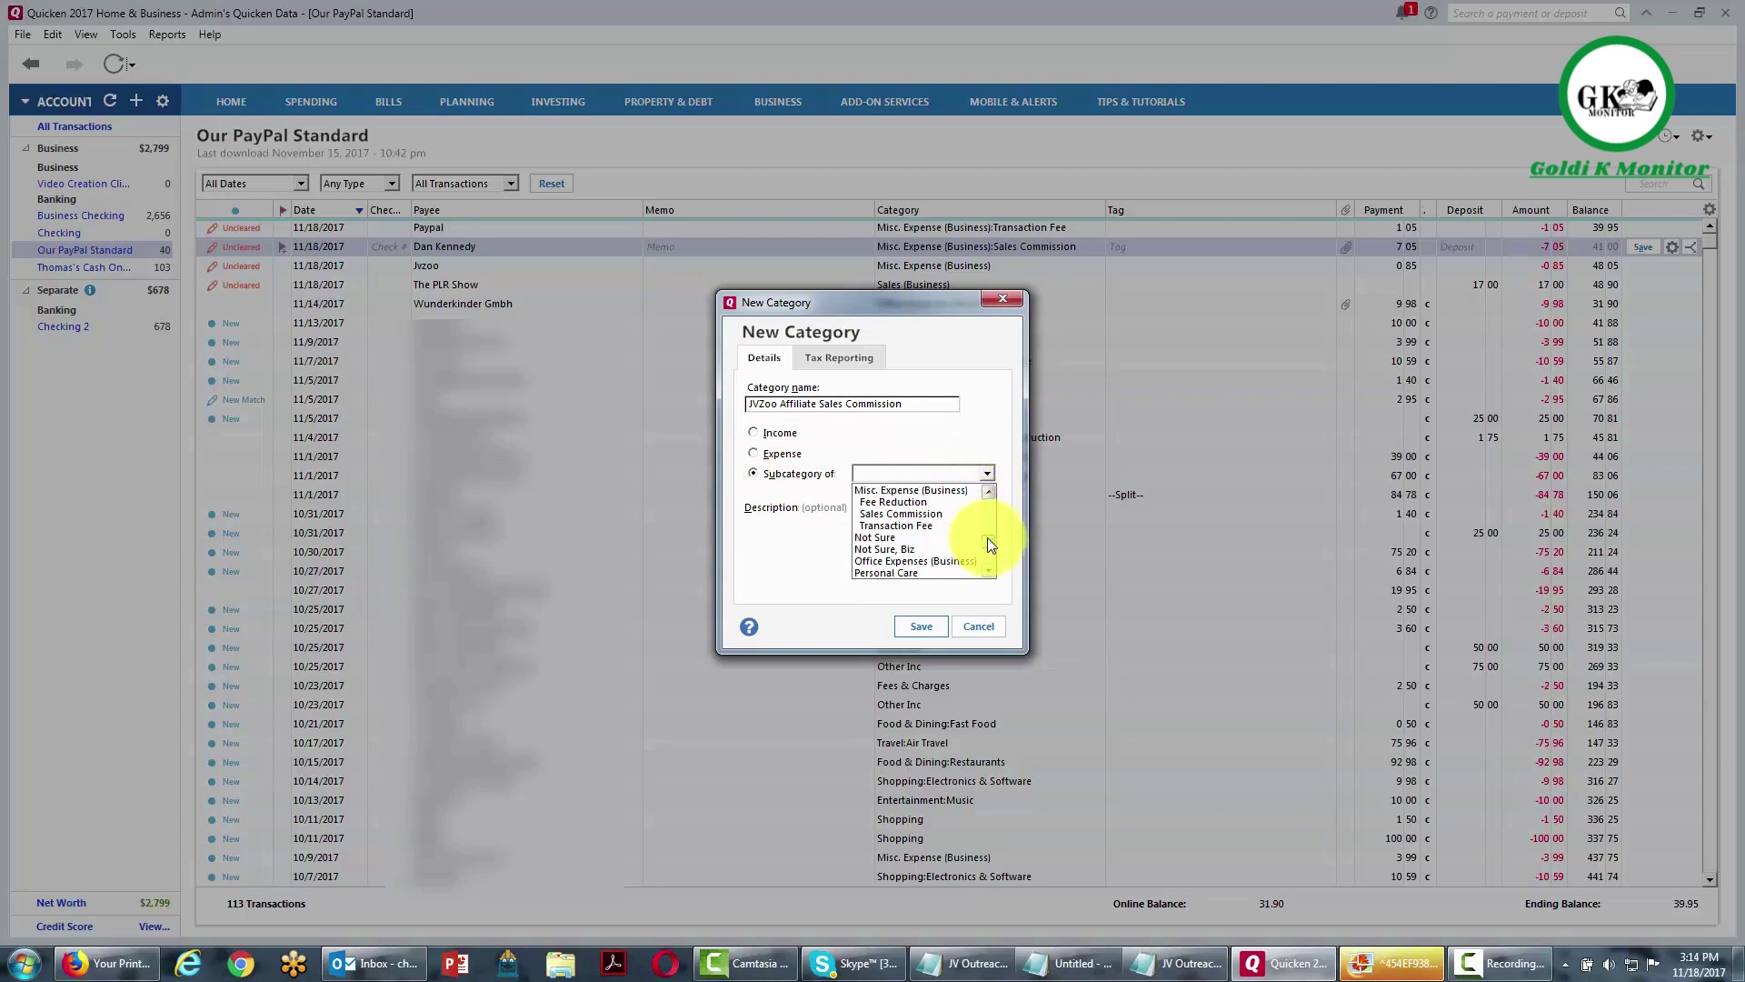
{"action": "scroll", "coordinate": [963, 518], "scroll_direction": "down", "scroll_amount": 2}
{"action": "left_click", "coordinate": [941, 489]}
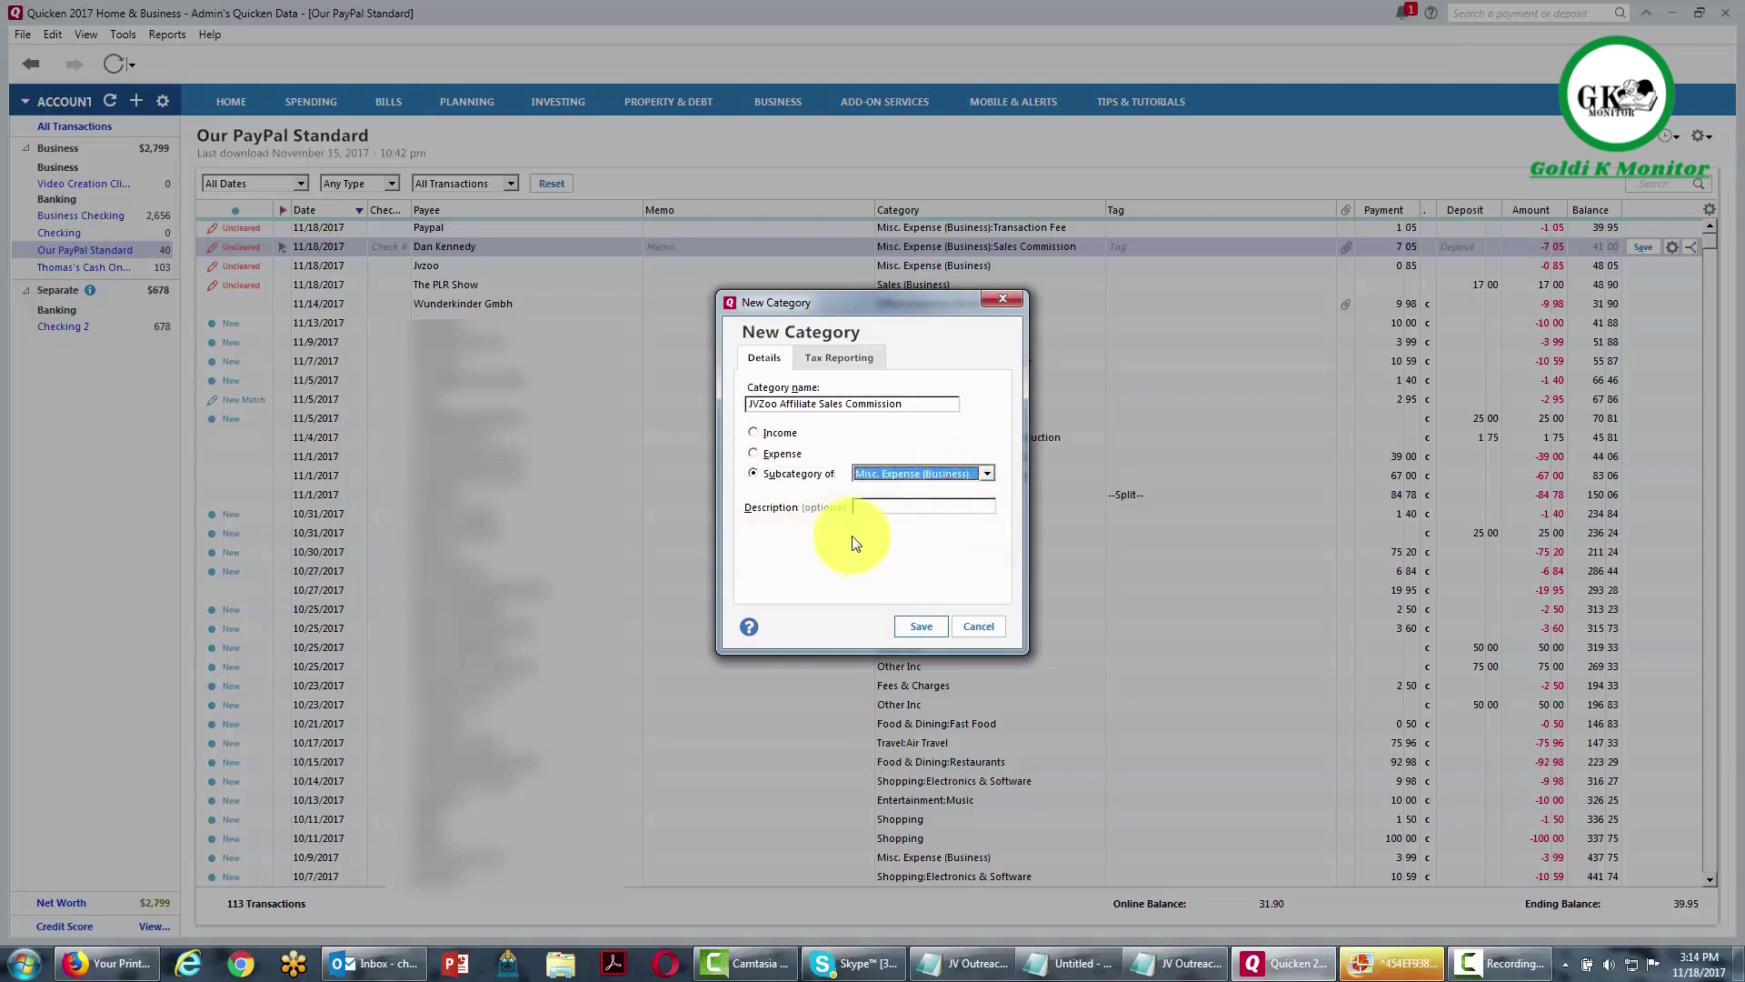
Step: Describe it as 'JVZoo Affiliate Commissions', save it, and save the 7.05 commission transaction
{"action": "left_click", "coordinate": [916, 507]}
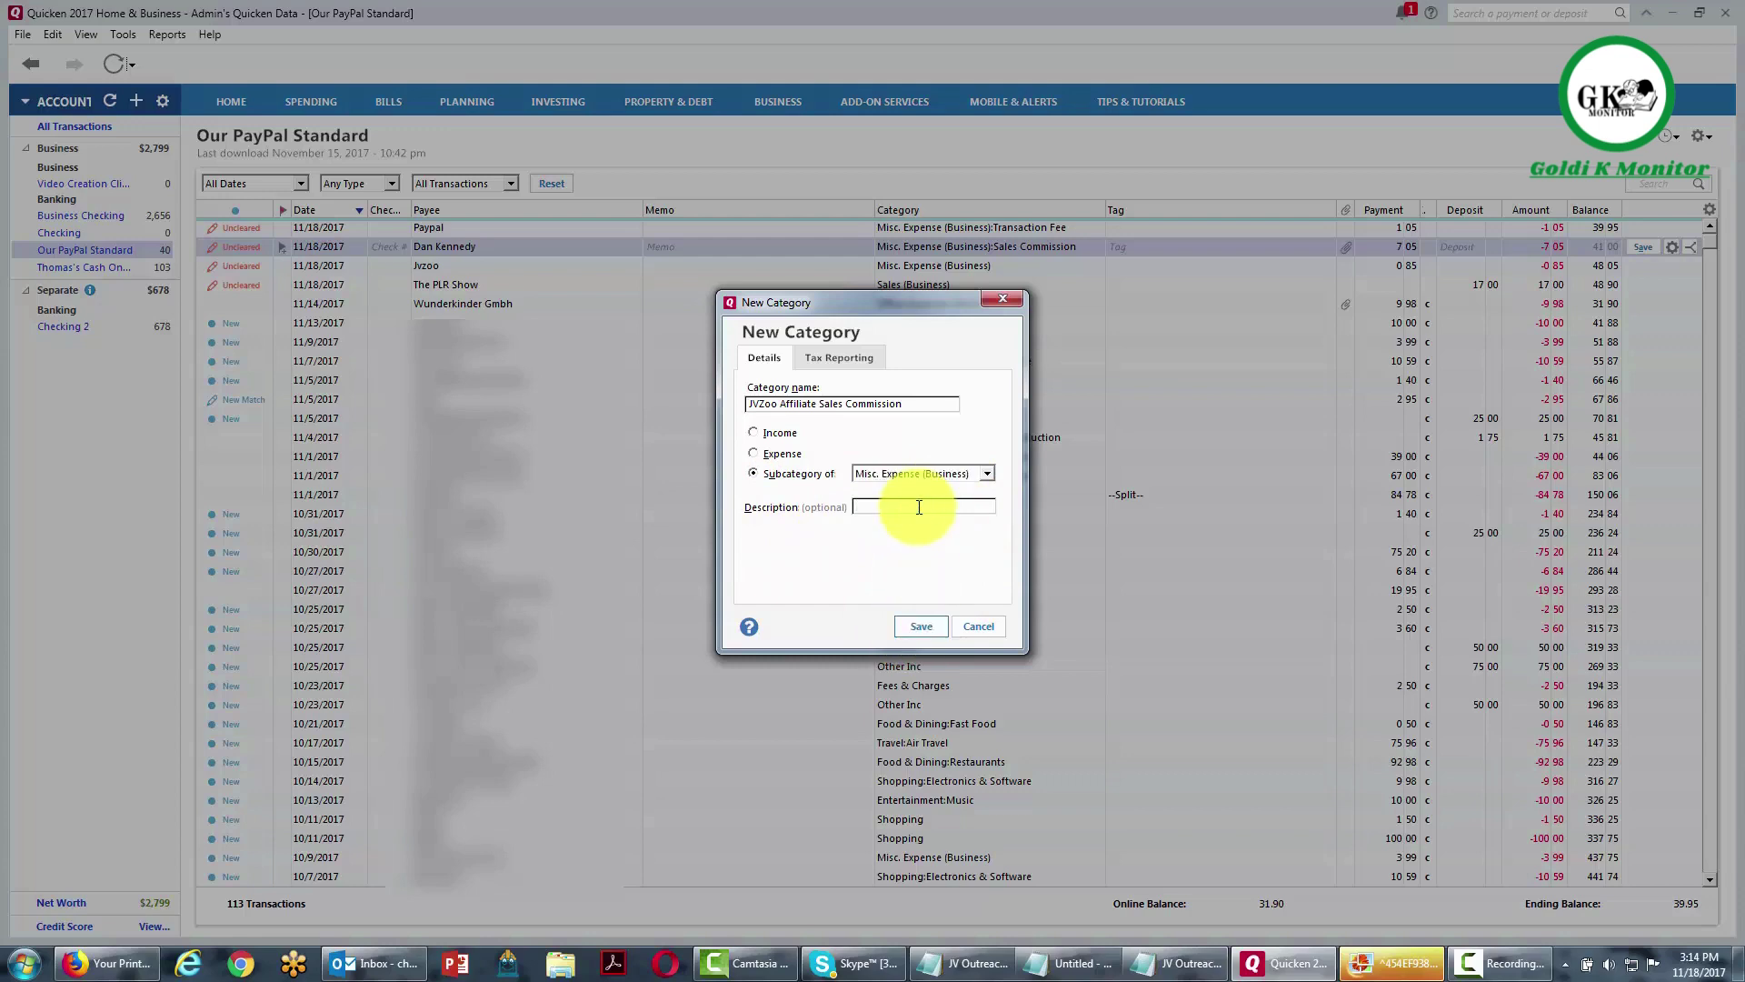
{"action": "type", "text": "JVZoo Affiliate Commissions"}
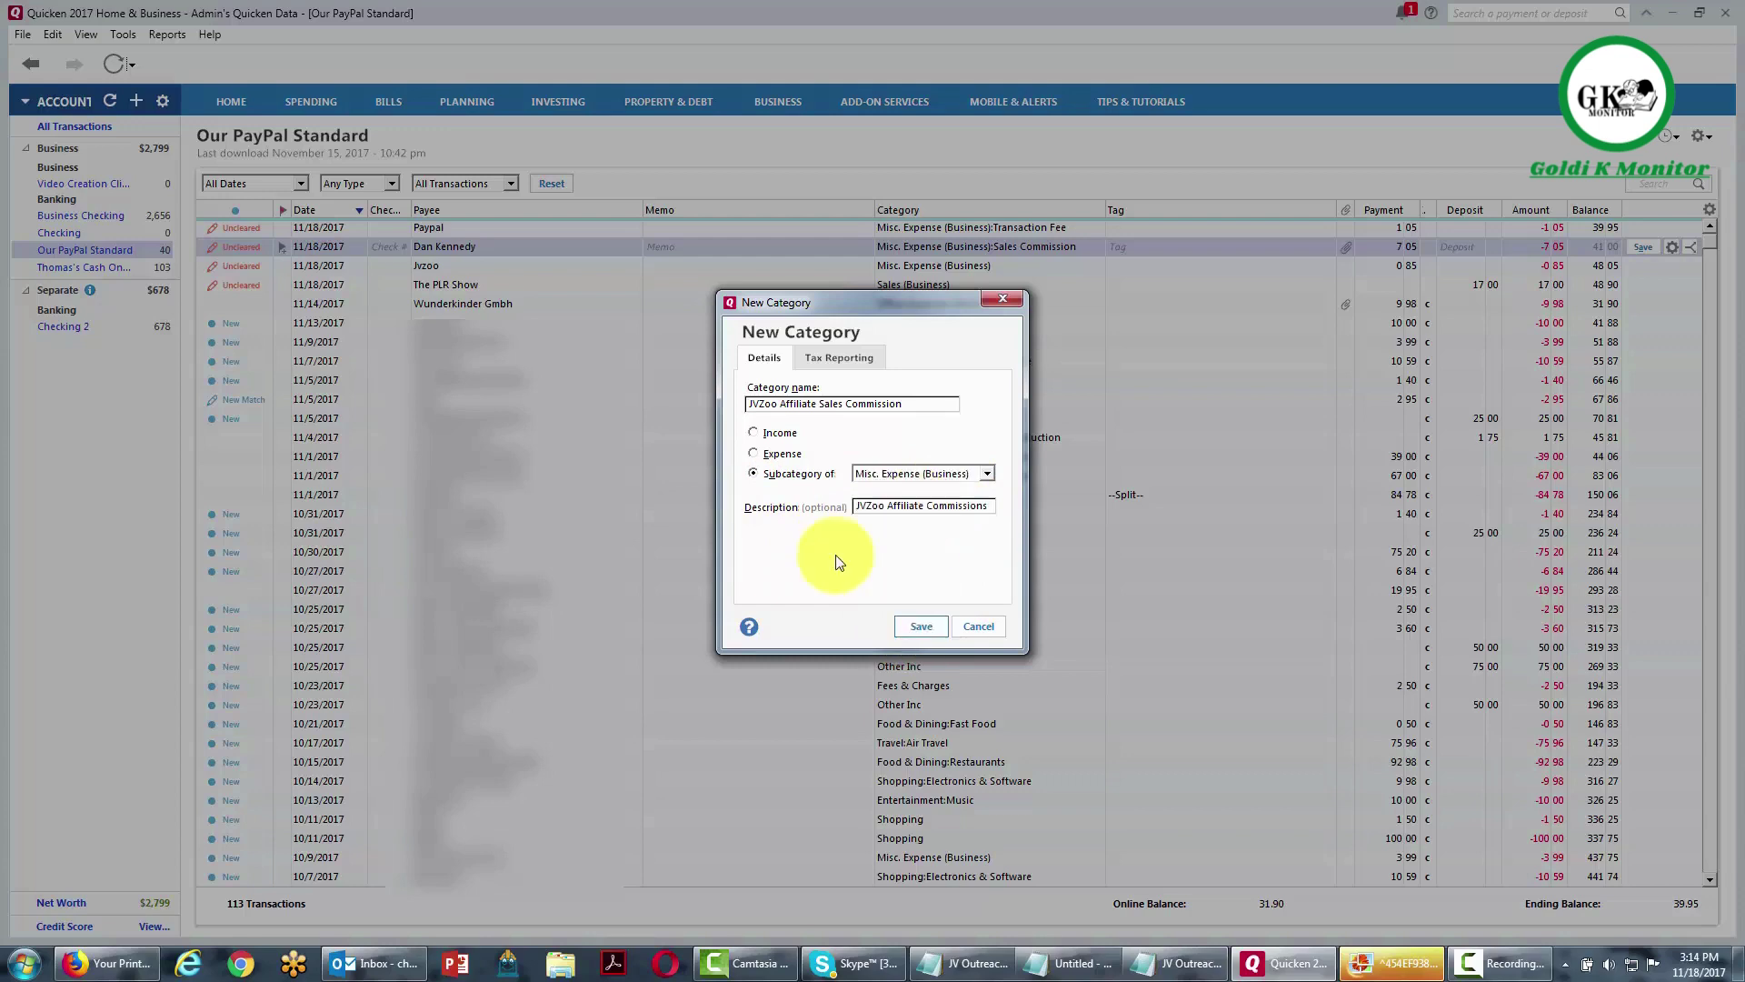
{"action": "left_click", "coordinate": [906, 623]}
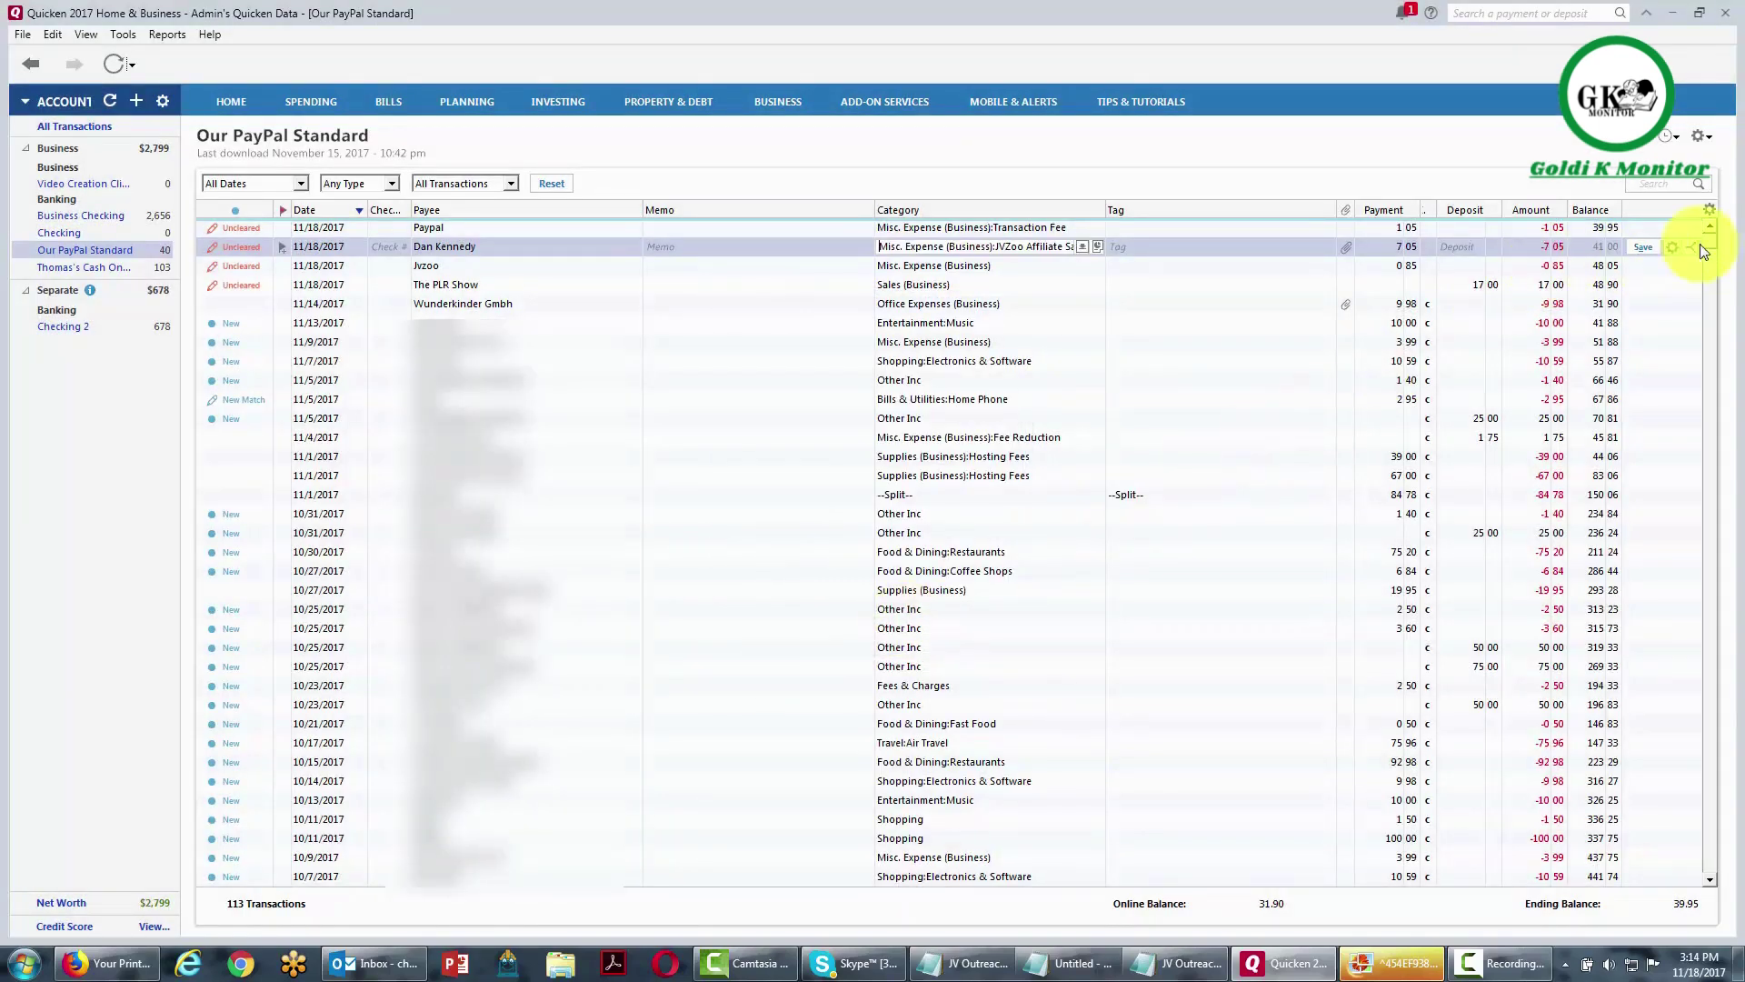
{"action": "left_click", "coordinate": [1645, 249]}
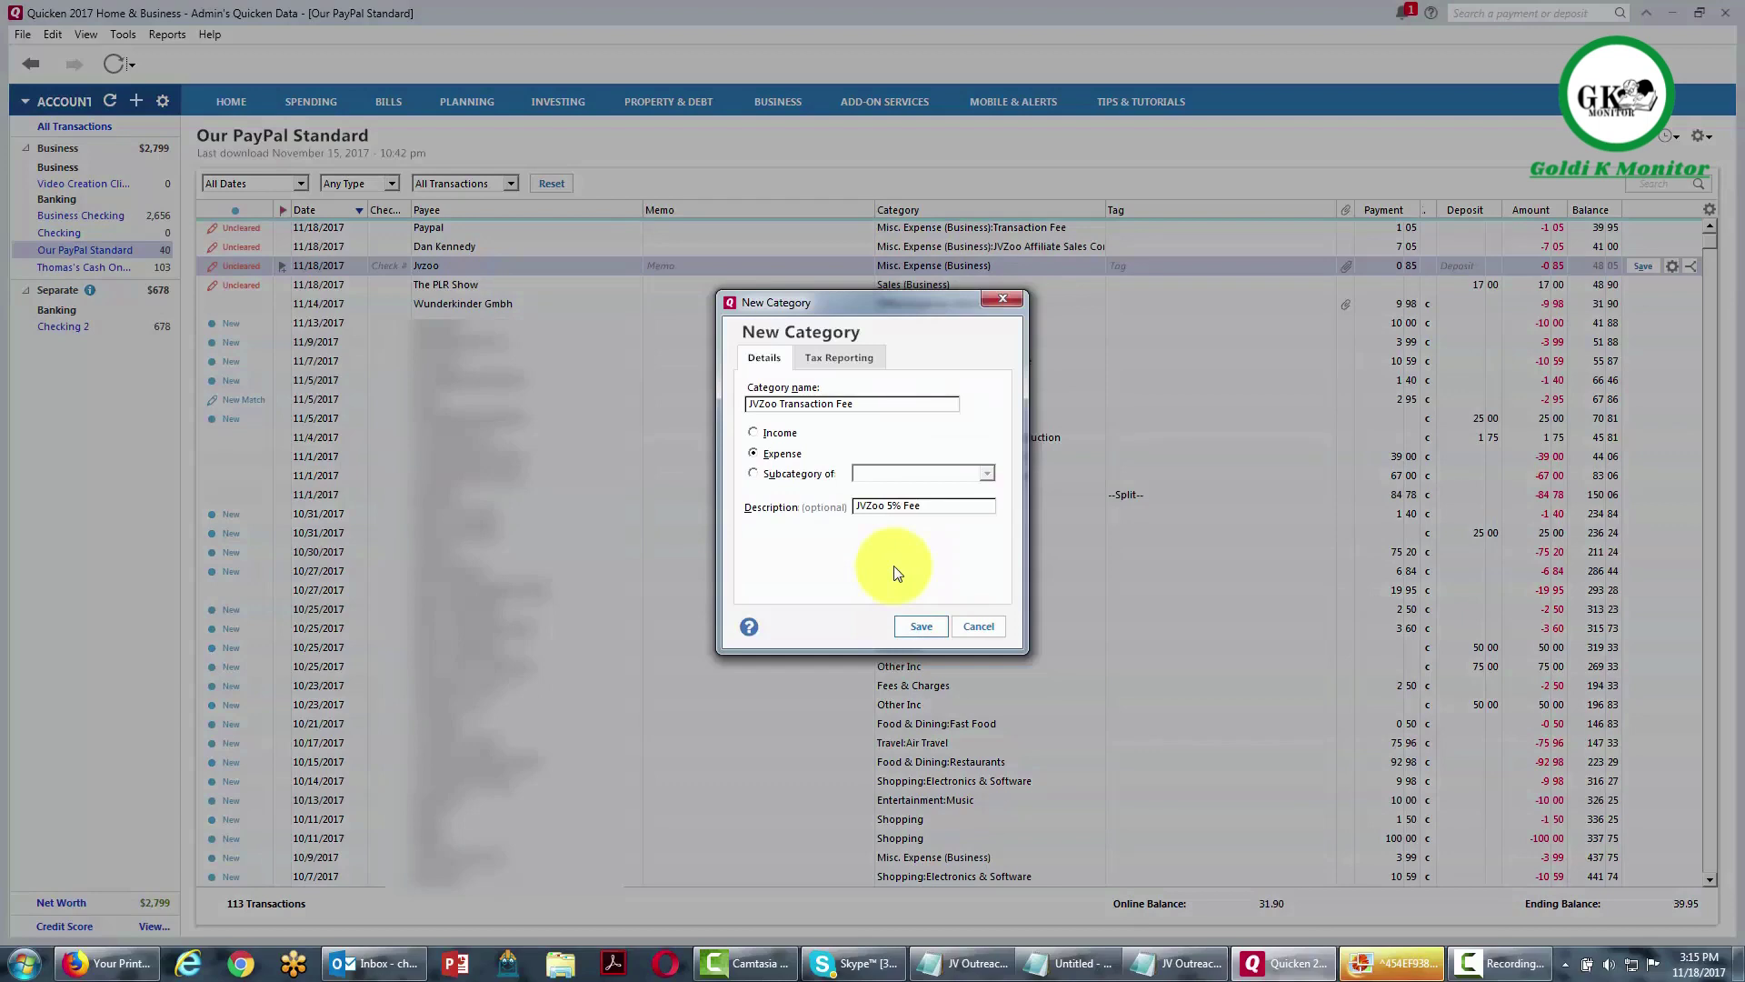
Step: File JVZoo Transaction Fee under Misc. Expense (Business), save it, and save the 0.85 Jvzoo charge
{"action": "left_click", "coordinate": [752, 472]}
{"action": "left_click", "coordinate": [988, 474]}
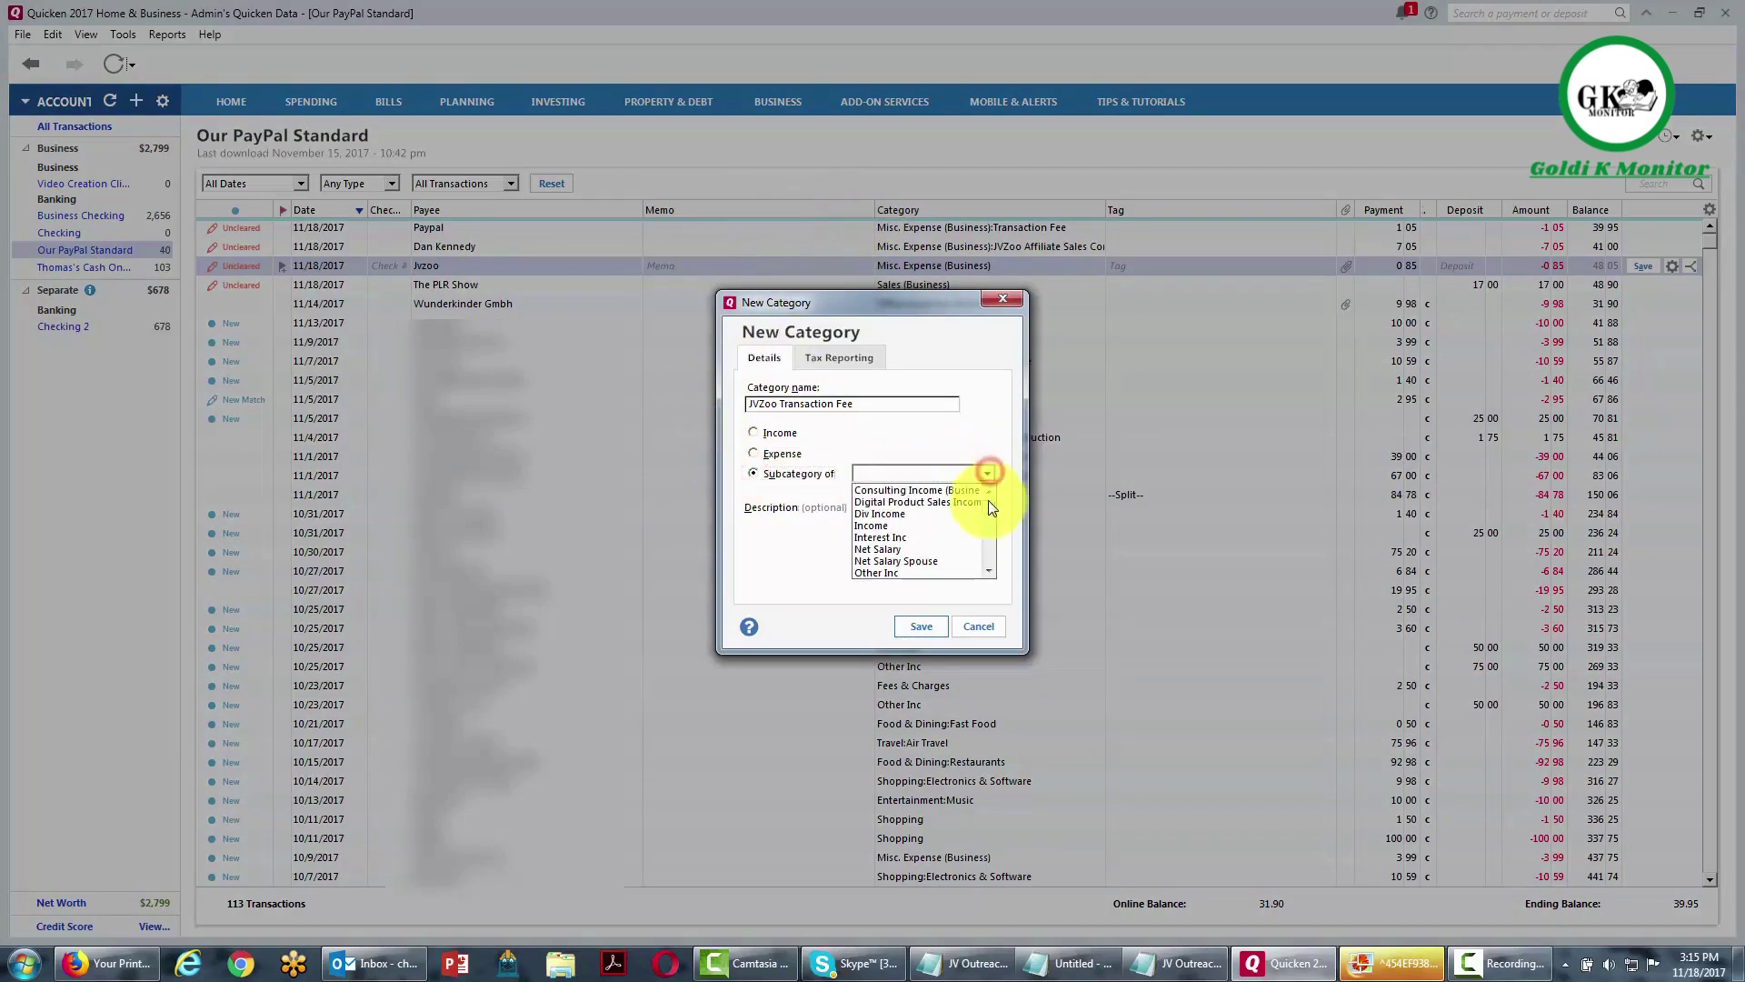
{"action": "left_click", "coordinate": [989, 500]}
{"action": "left_click_drag", "start_coordinate": [989, 510], "coordinate": [985, 534]}
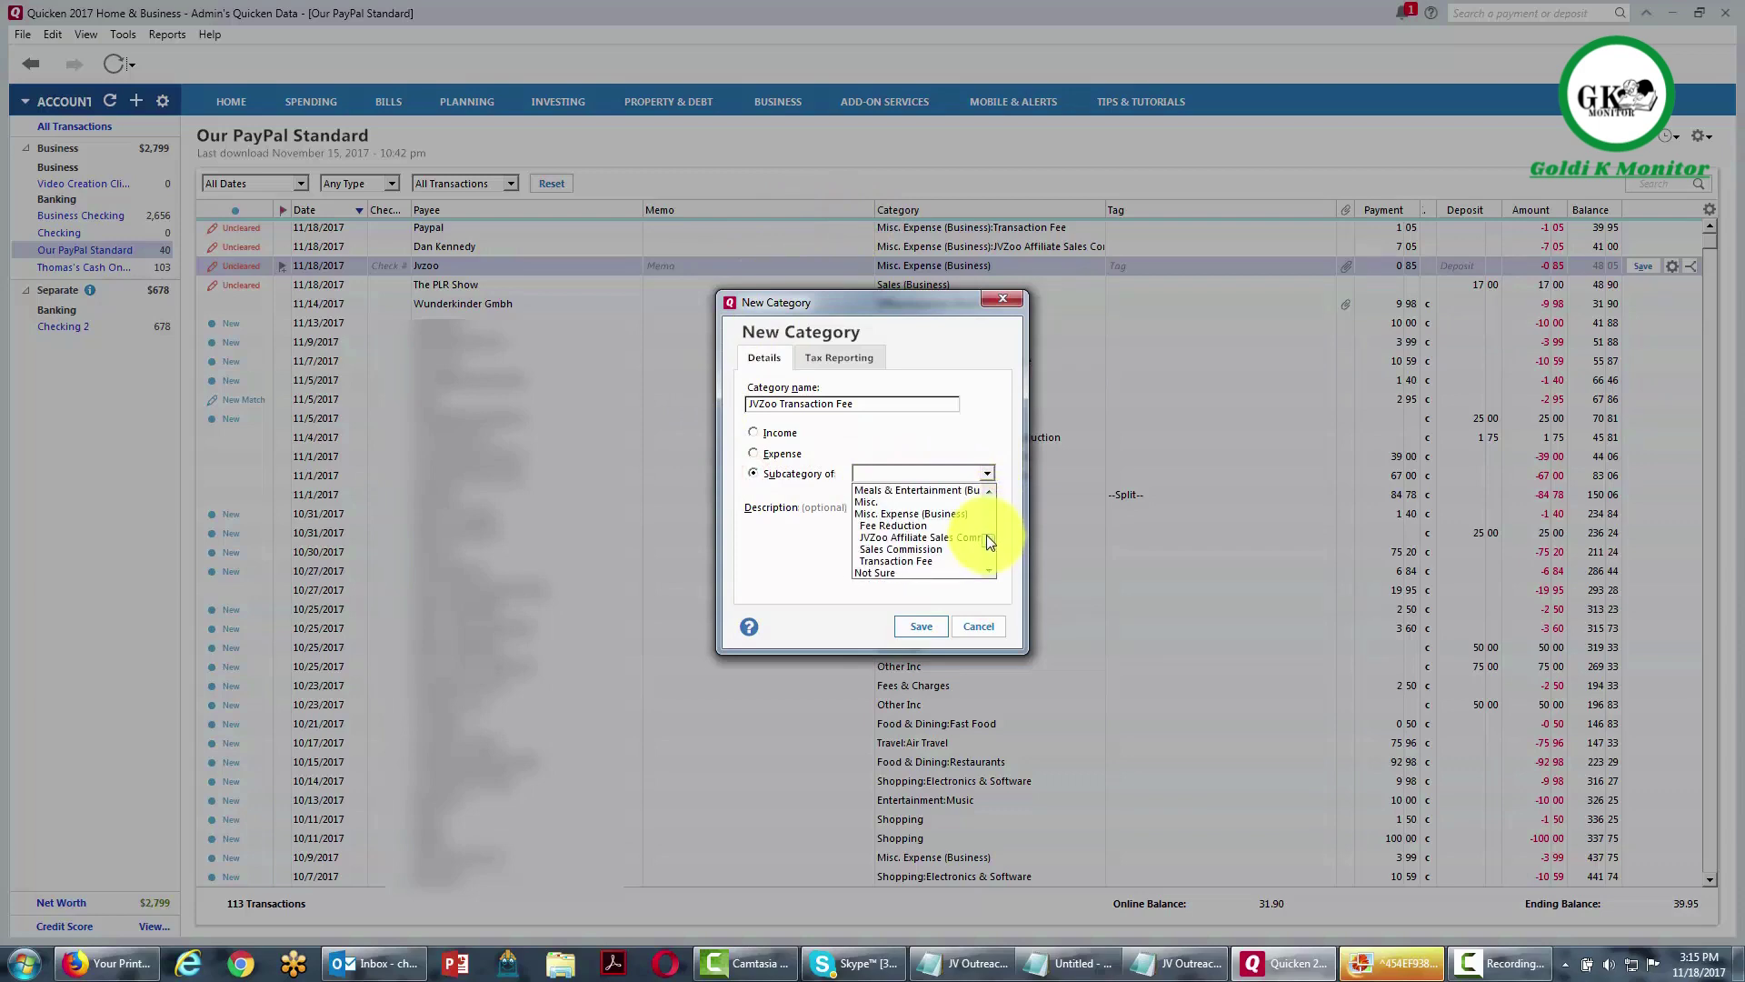
{"action": "left_click", "coordinate": [936, 515]}
{"action": "left_click", "coordinate": [918, 626]}
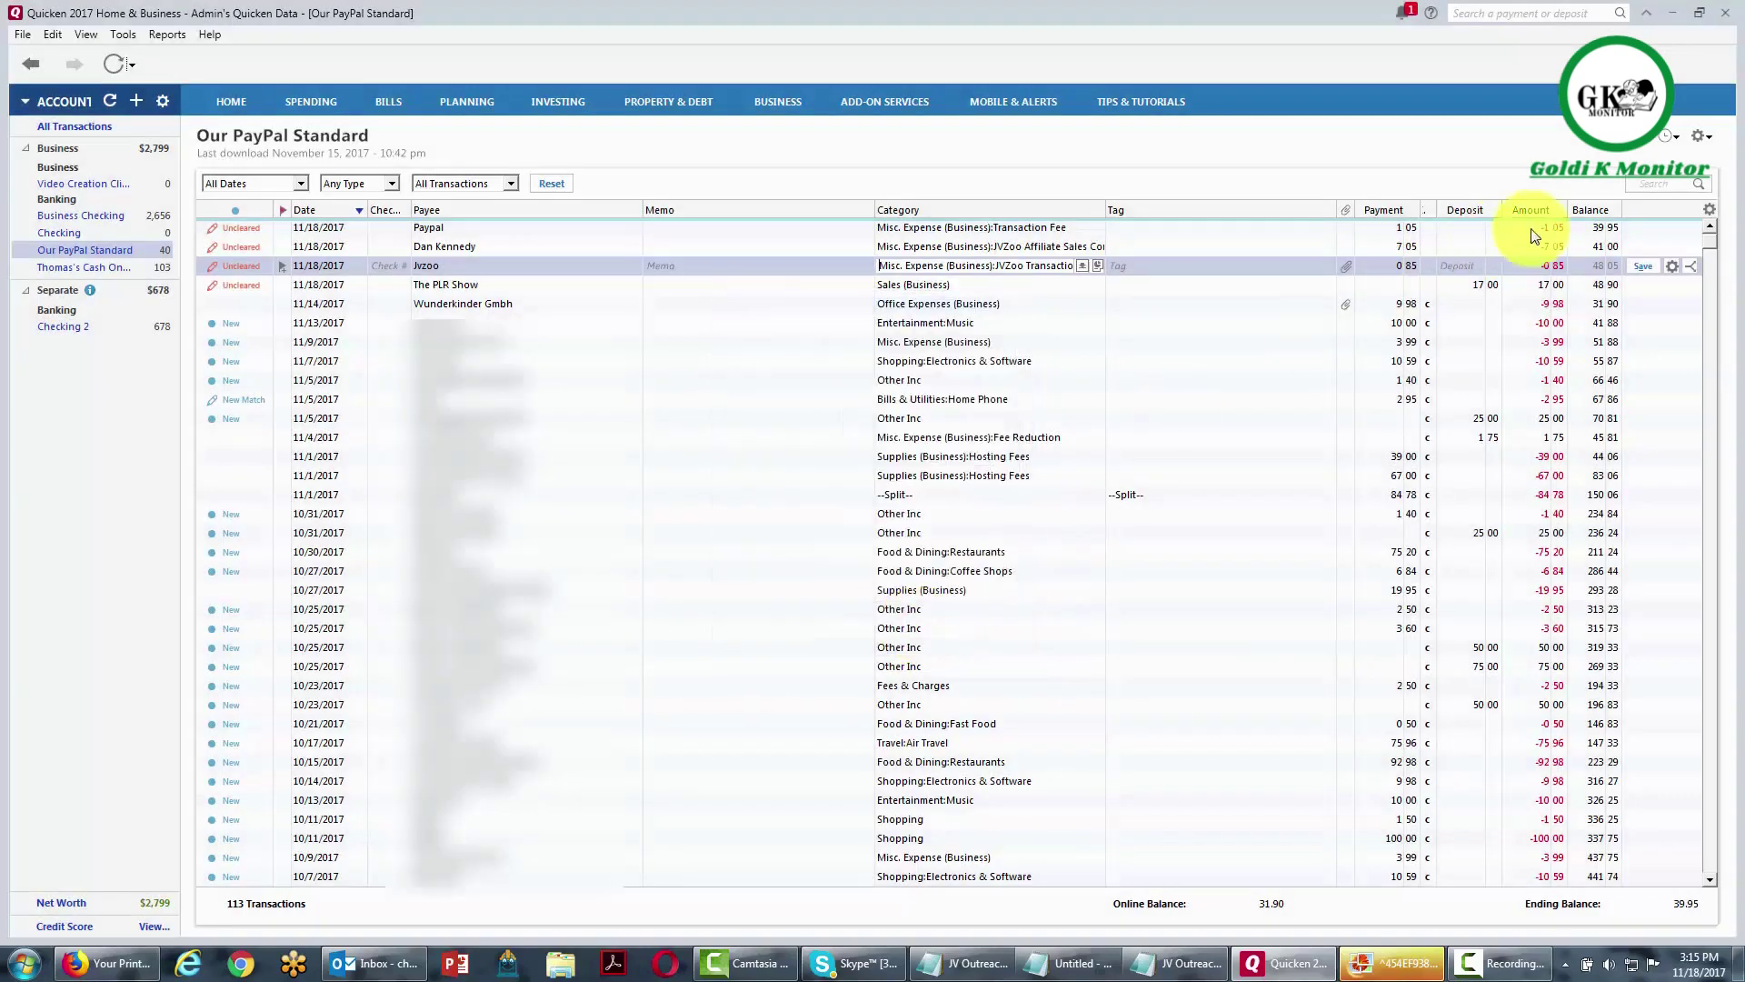
{"action": "left_click", "coordinate": [1641, 269]}
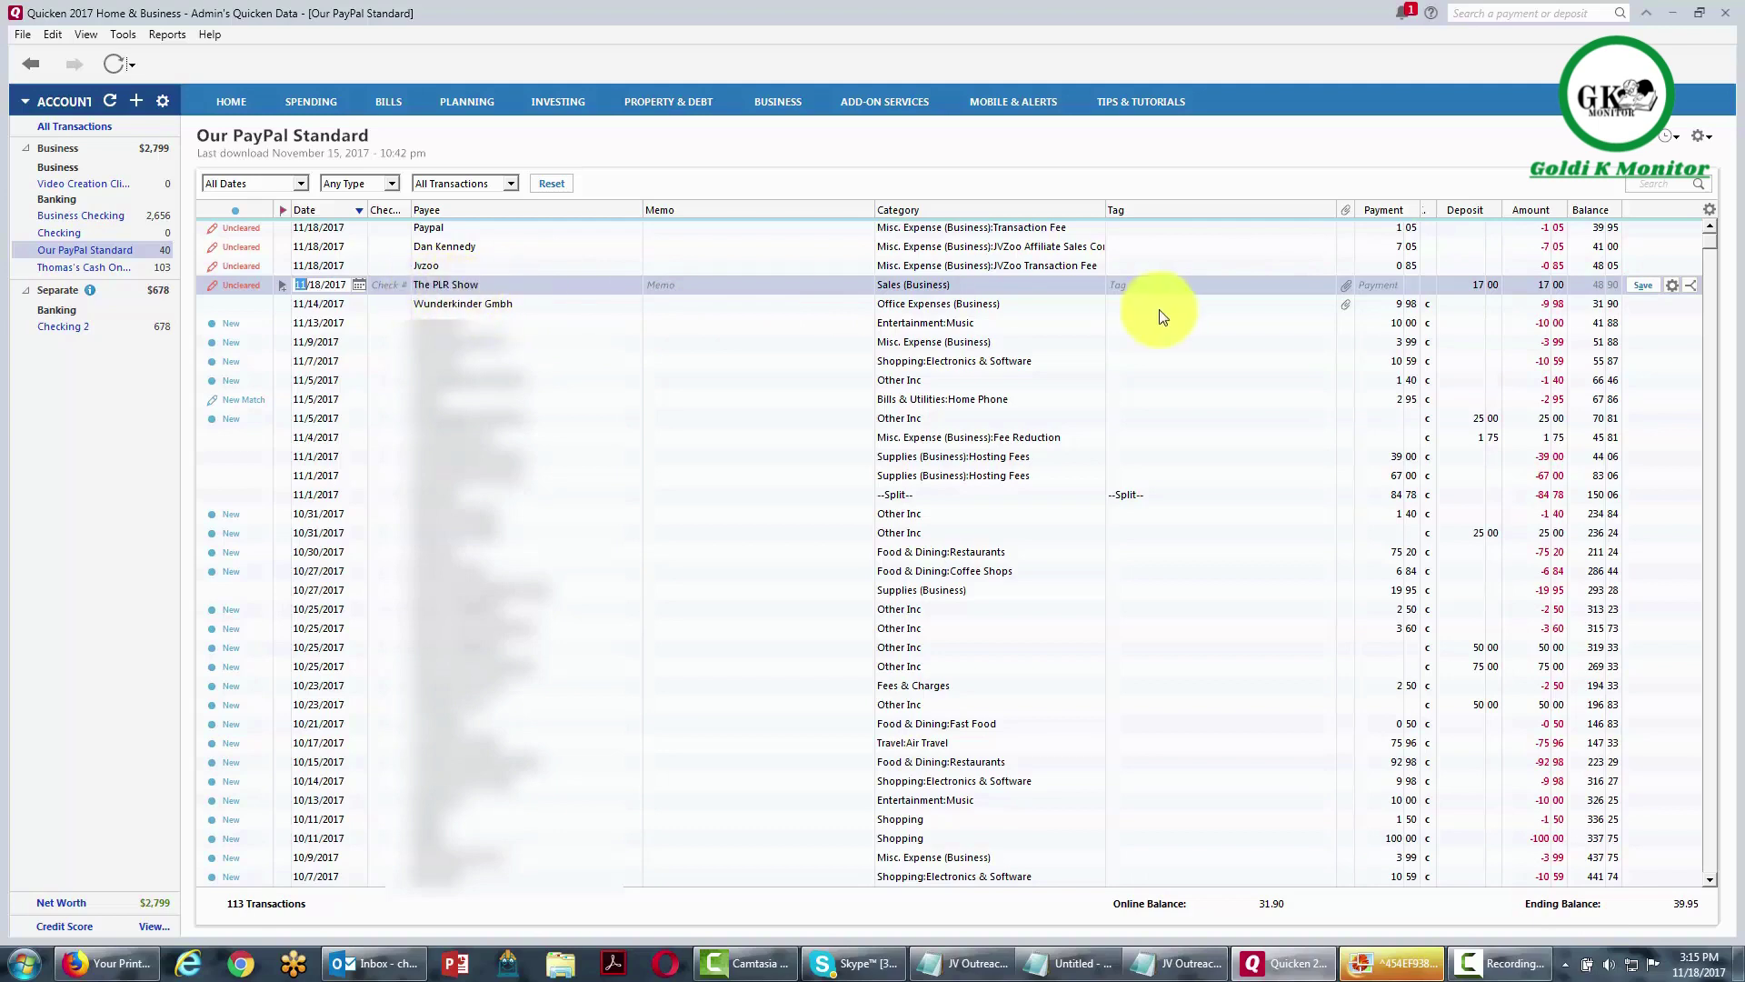
Step: For The PLR Show 17.00 sale, save Digital Product Sales on JVZoo under Sales (Business)
{"action": "left_click", "coordinate": [1067, 286]}
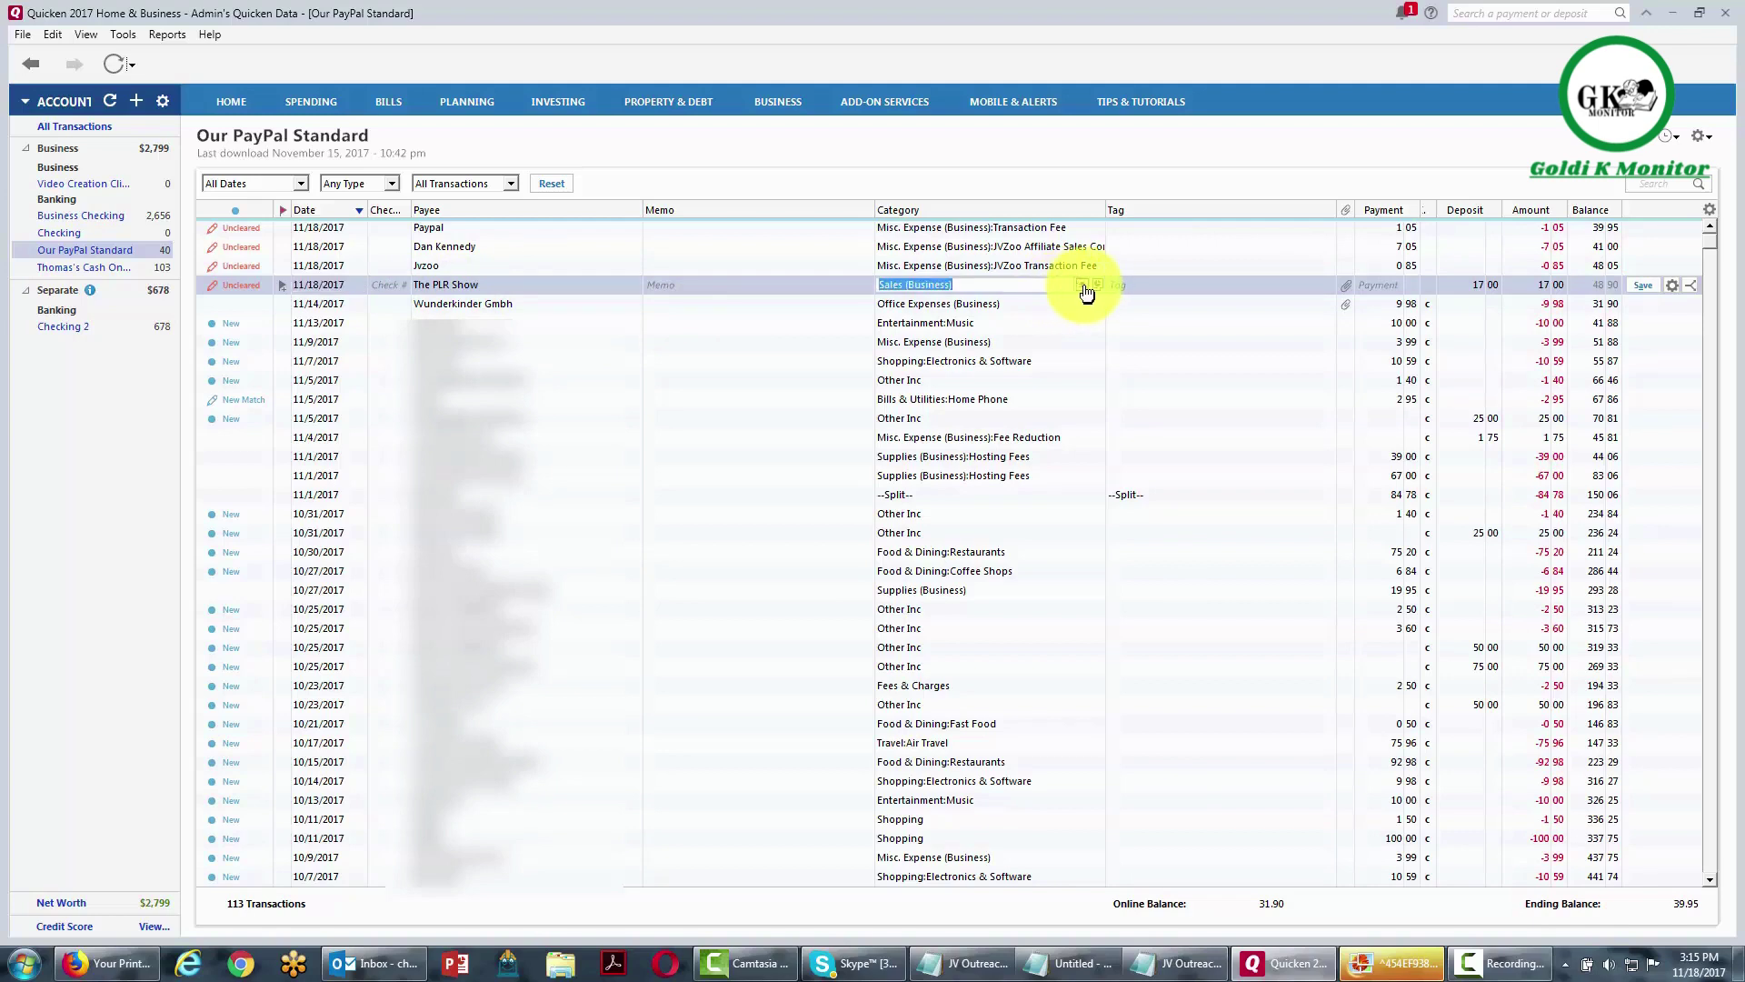
{"action": "left_click", "coordinate": [1084, 285]}
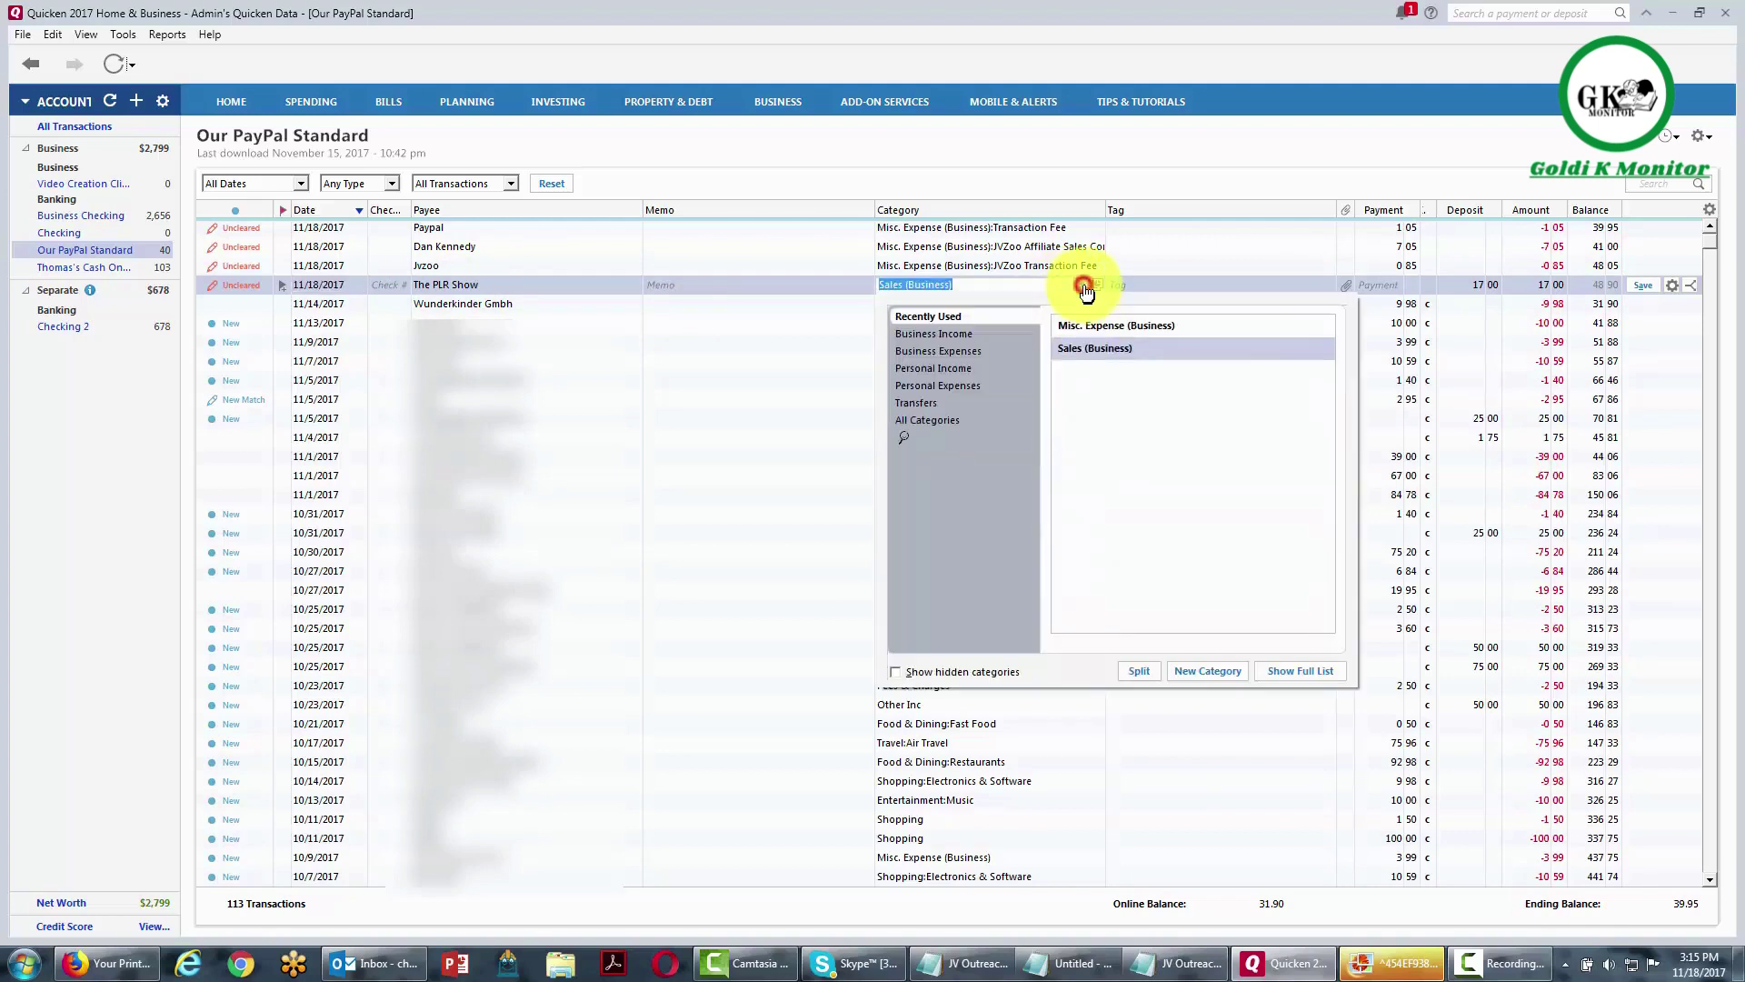
{"action": "left_click", "coordinate": [946, 342]}
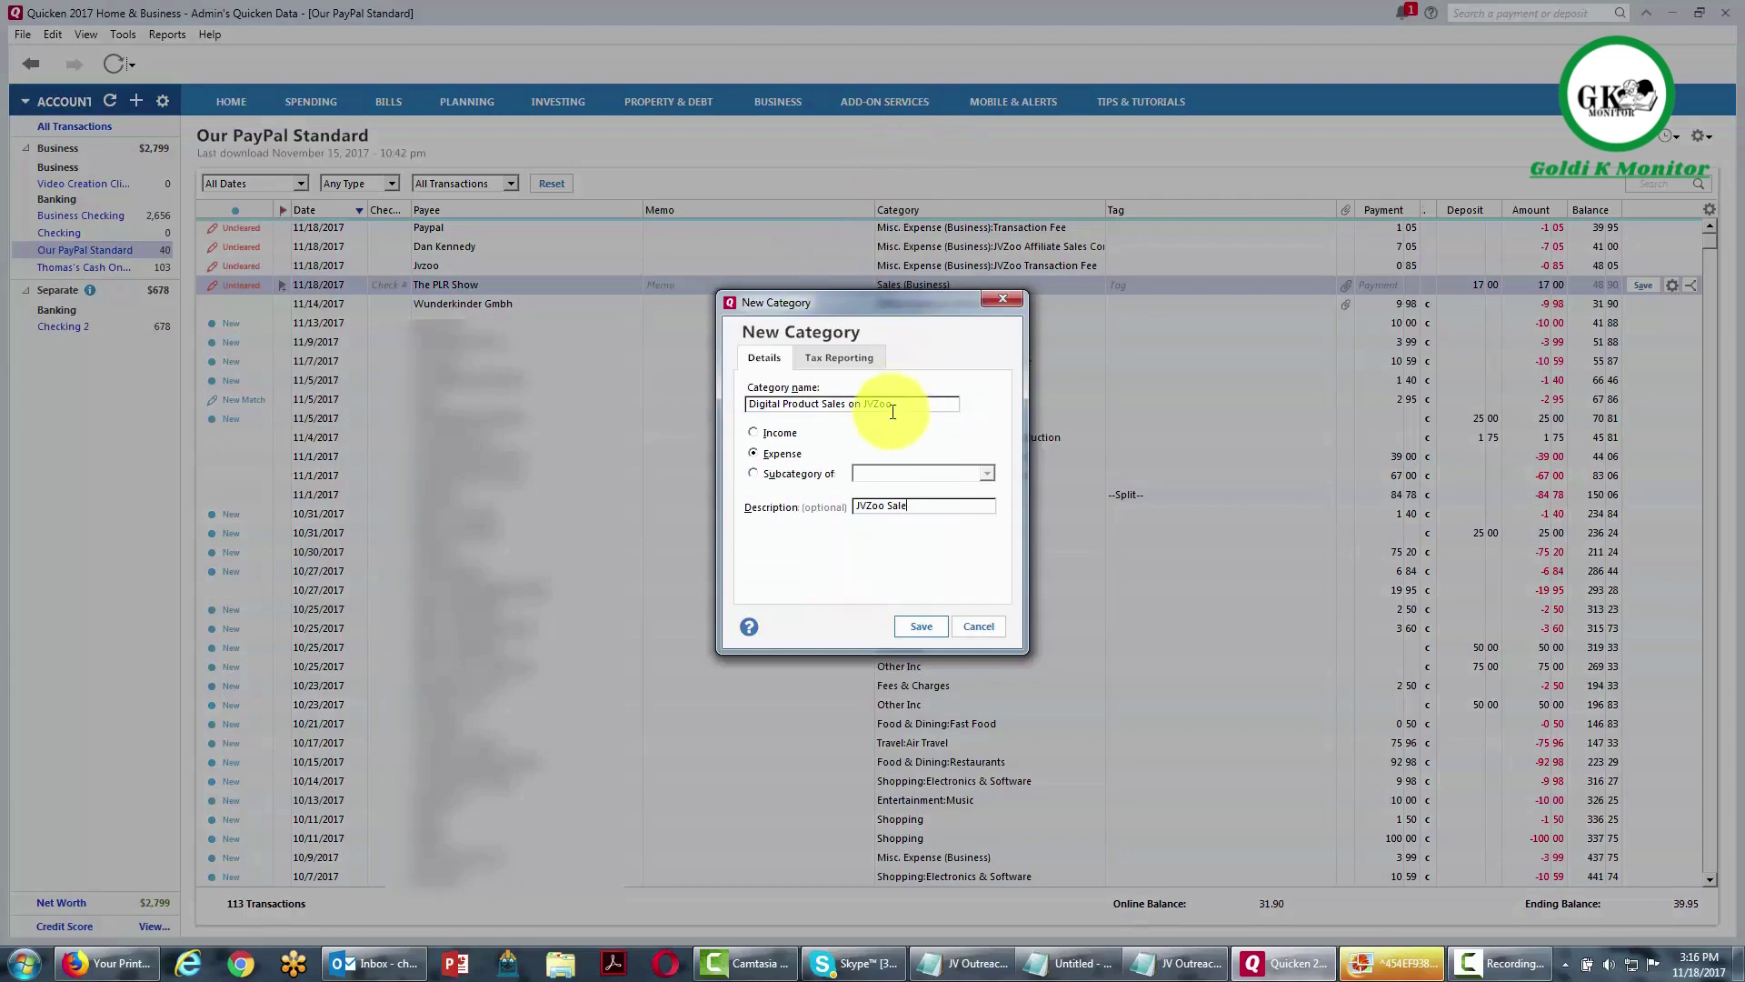
{"action": "left_click", "coordinate": [757, 476]}
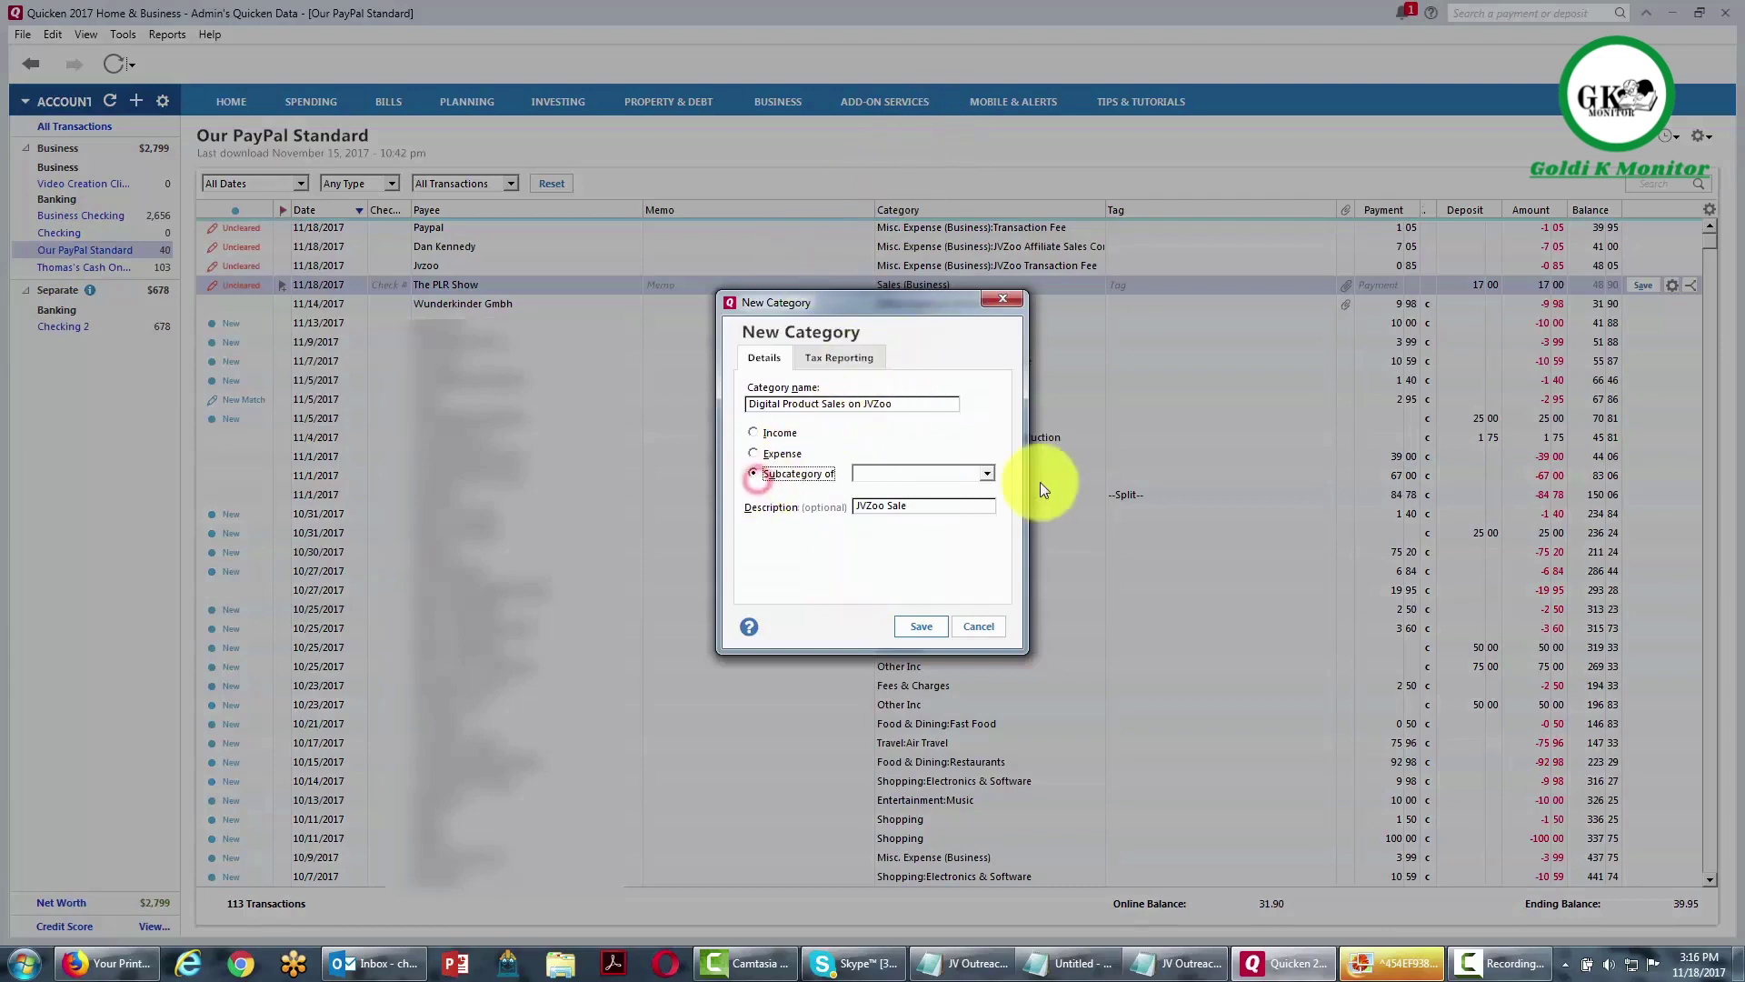
{"action": "left_click", "coordinate": [986, 475]}
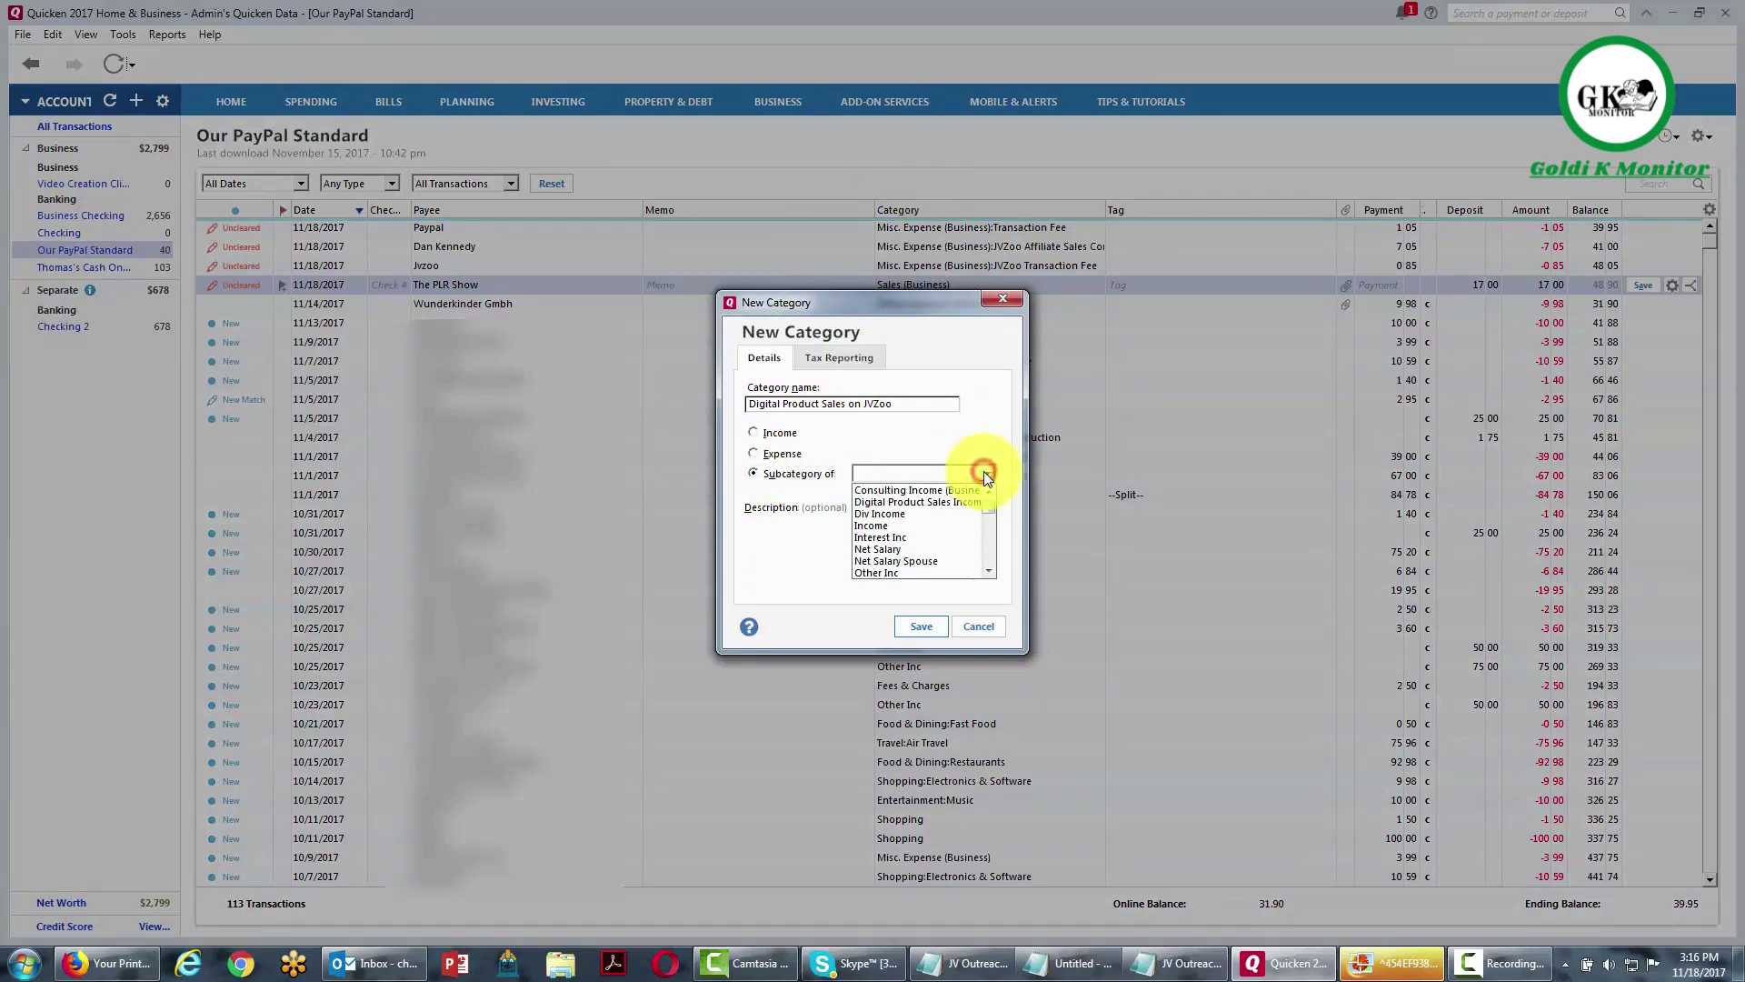
{"action": "left_click", "coordinate": [907, 558]}
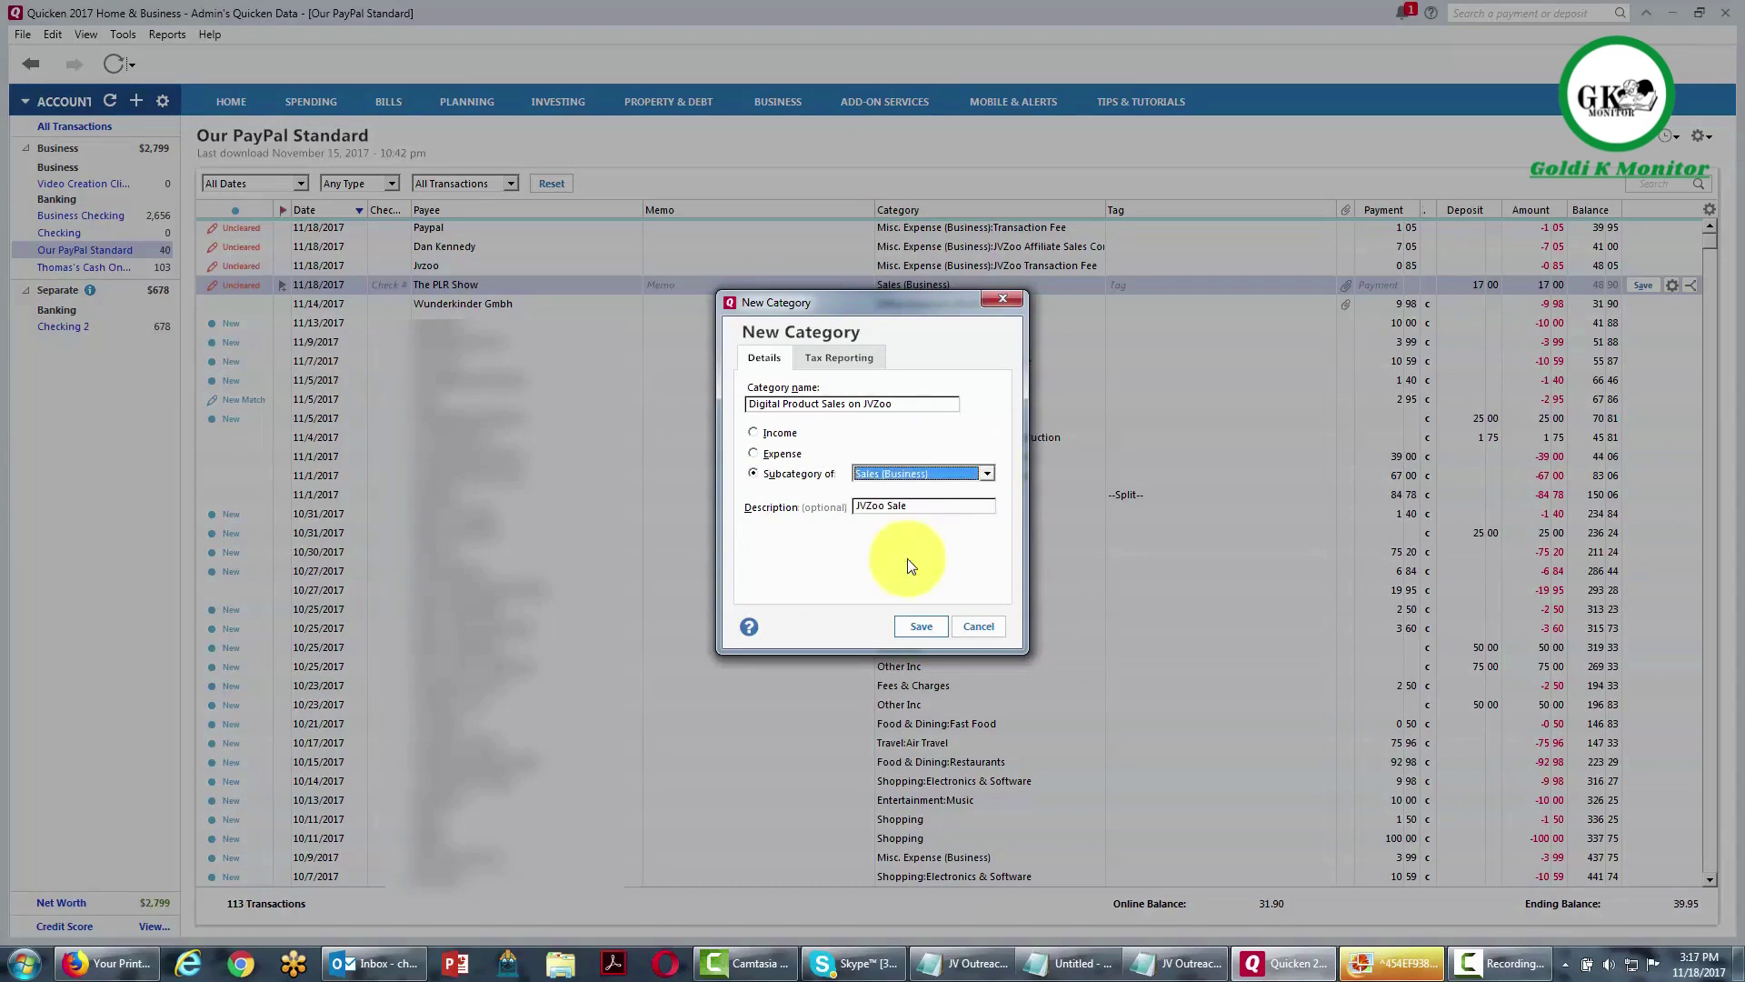
{"action": "left_click", "coordinate": [909, 634]}
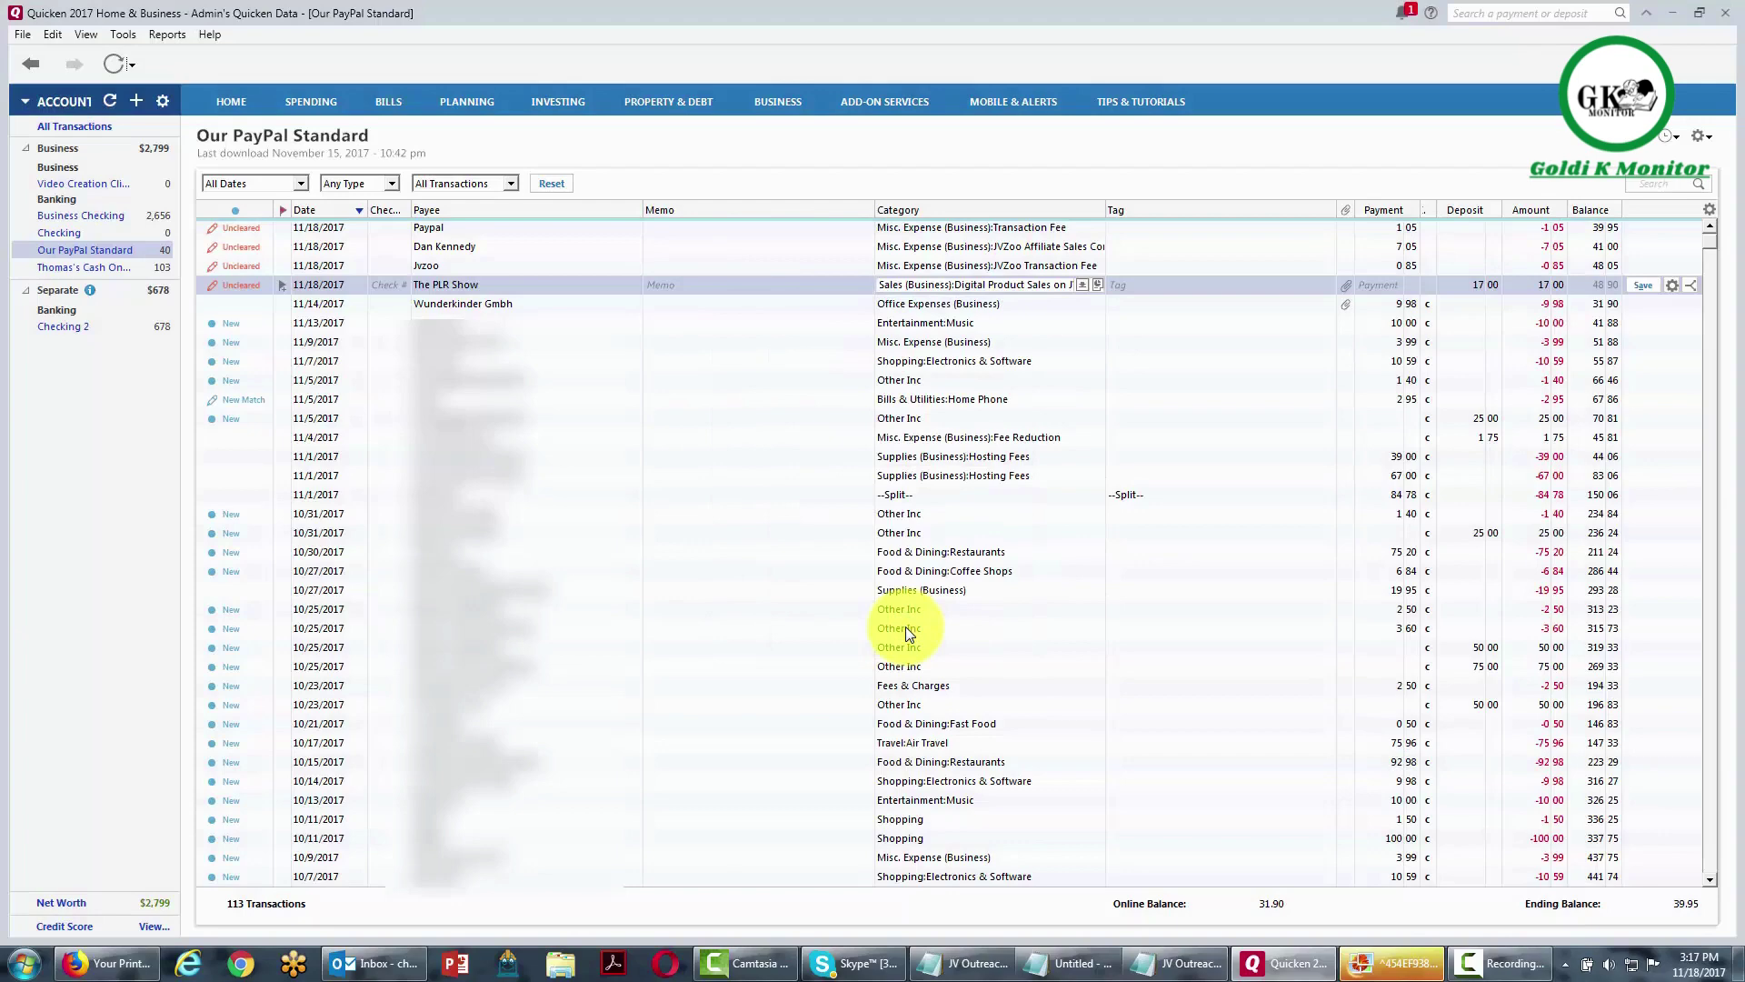
Step: Save The PLR Show sale under Sales (Business):Digital Product Sales on JVZoo
{"action": "left_click", "coordinate": [1644, 289]}
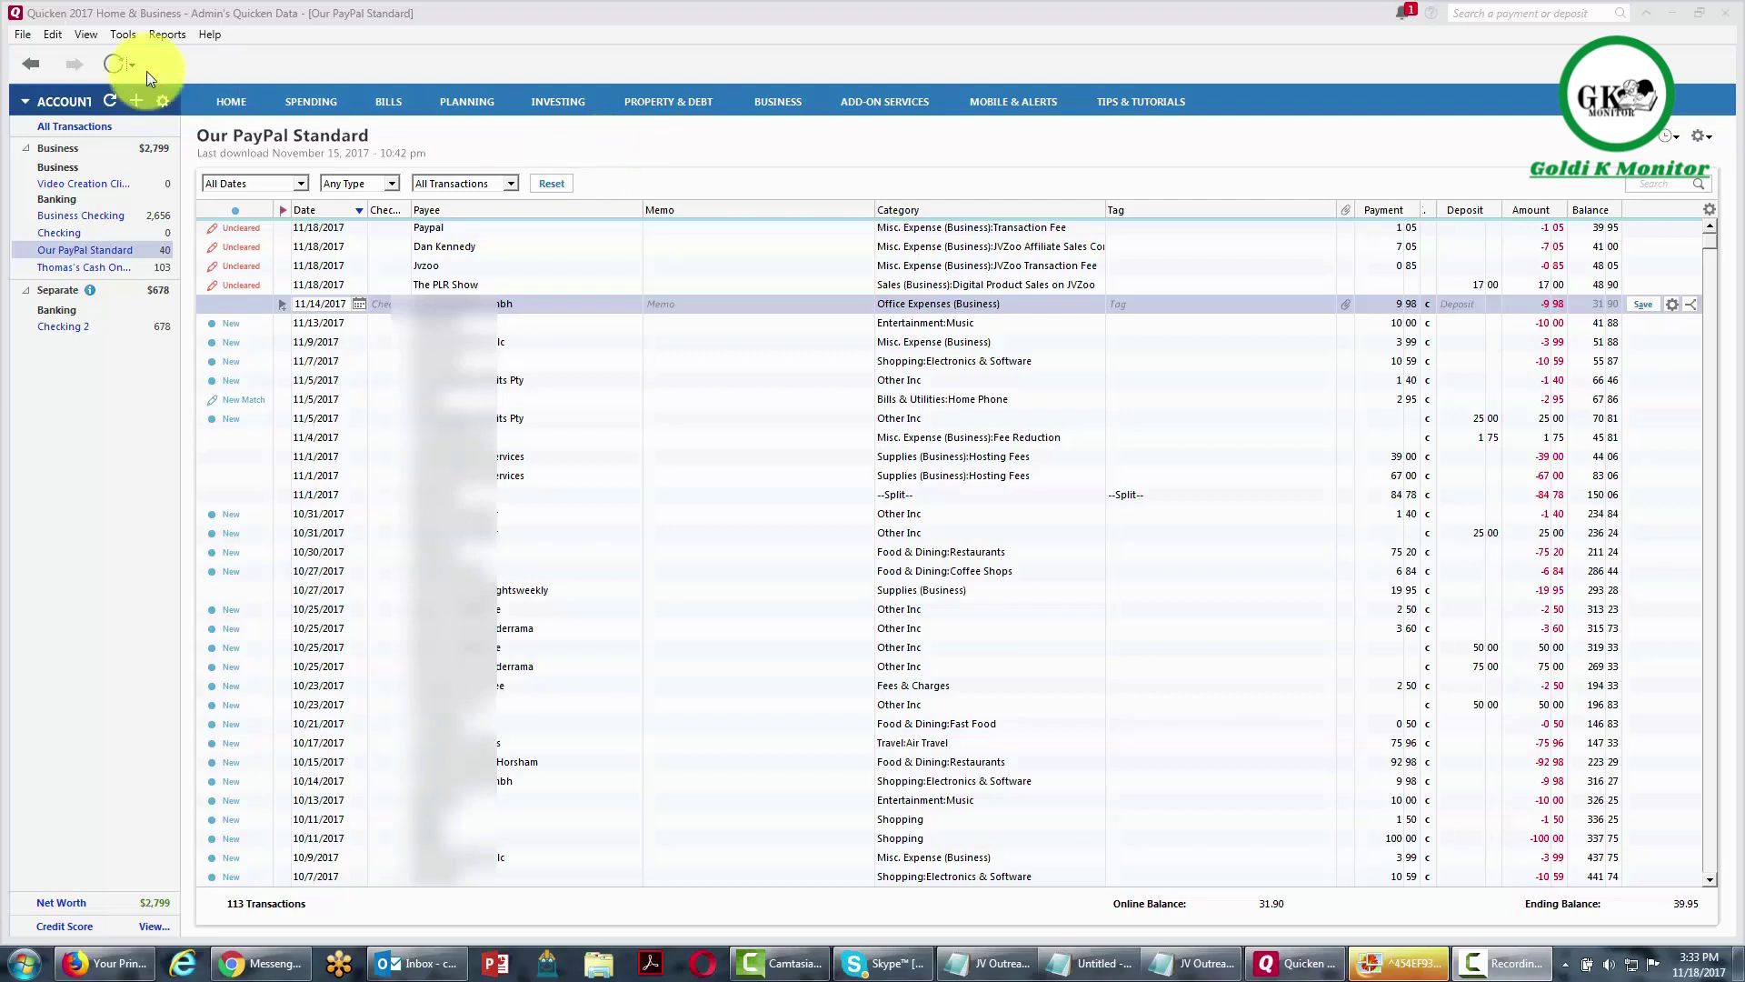
Step: Open Tools > Category List showing tax-related categories only, scrolled down
{"action": "left_click", "coordinate": [123, 34]}
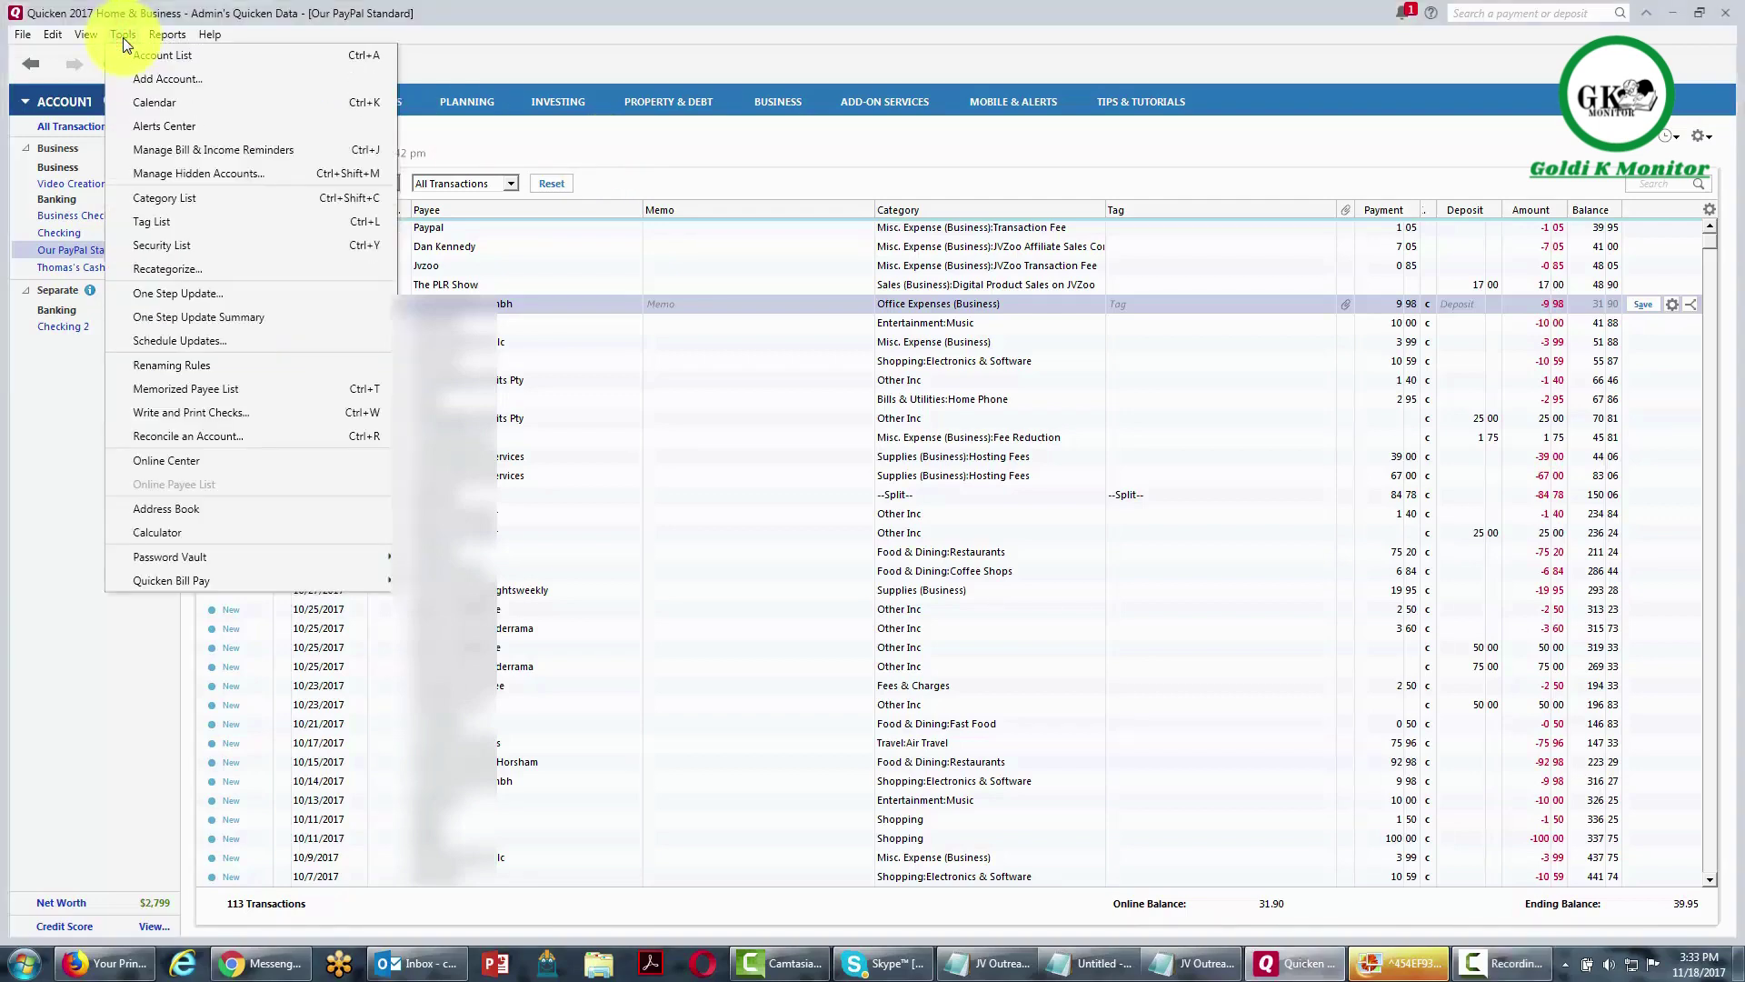
{"action": "left_click", "coordinate": [177, 200]}
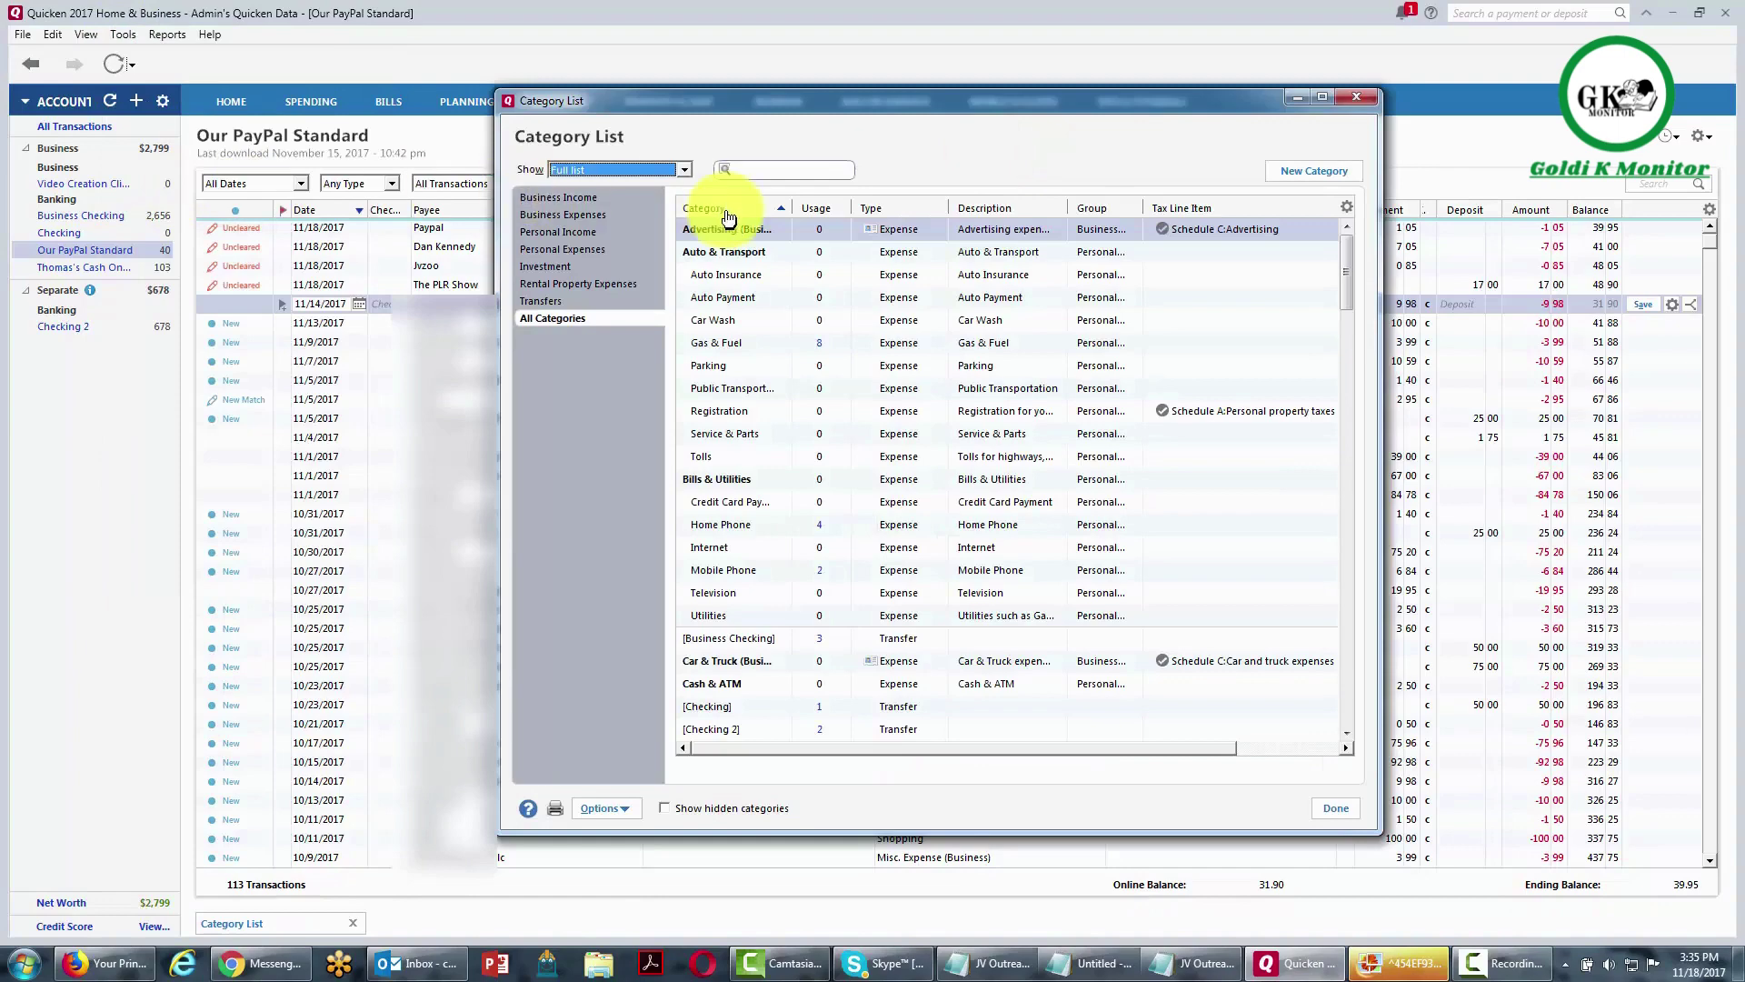
{"action": "left_click", "coordinate": [682, 170]}
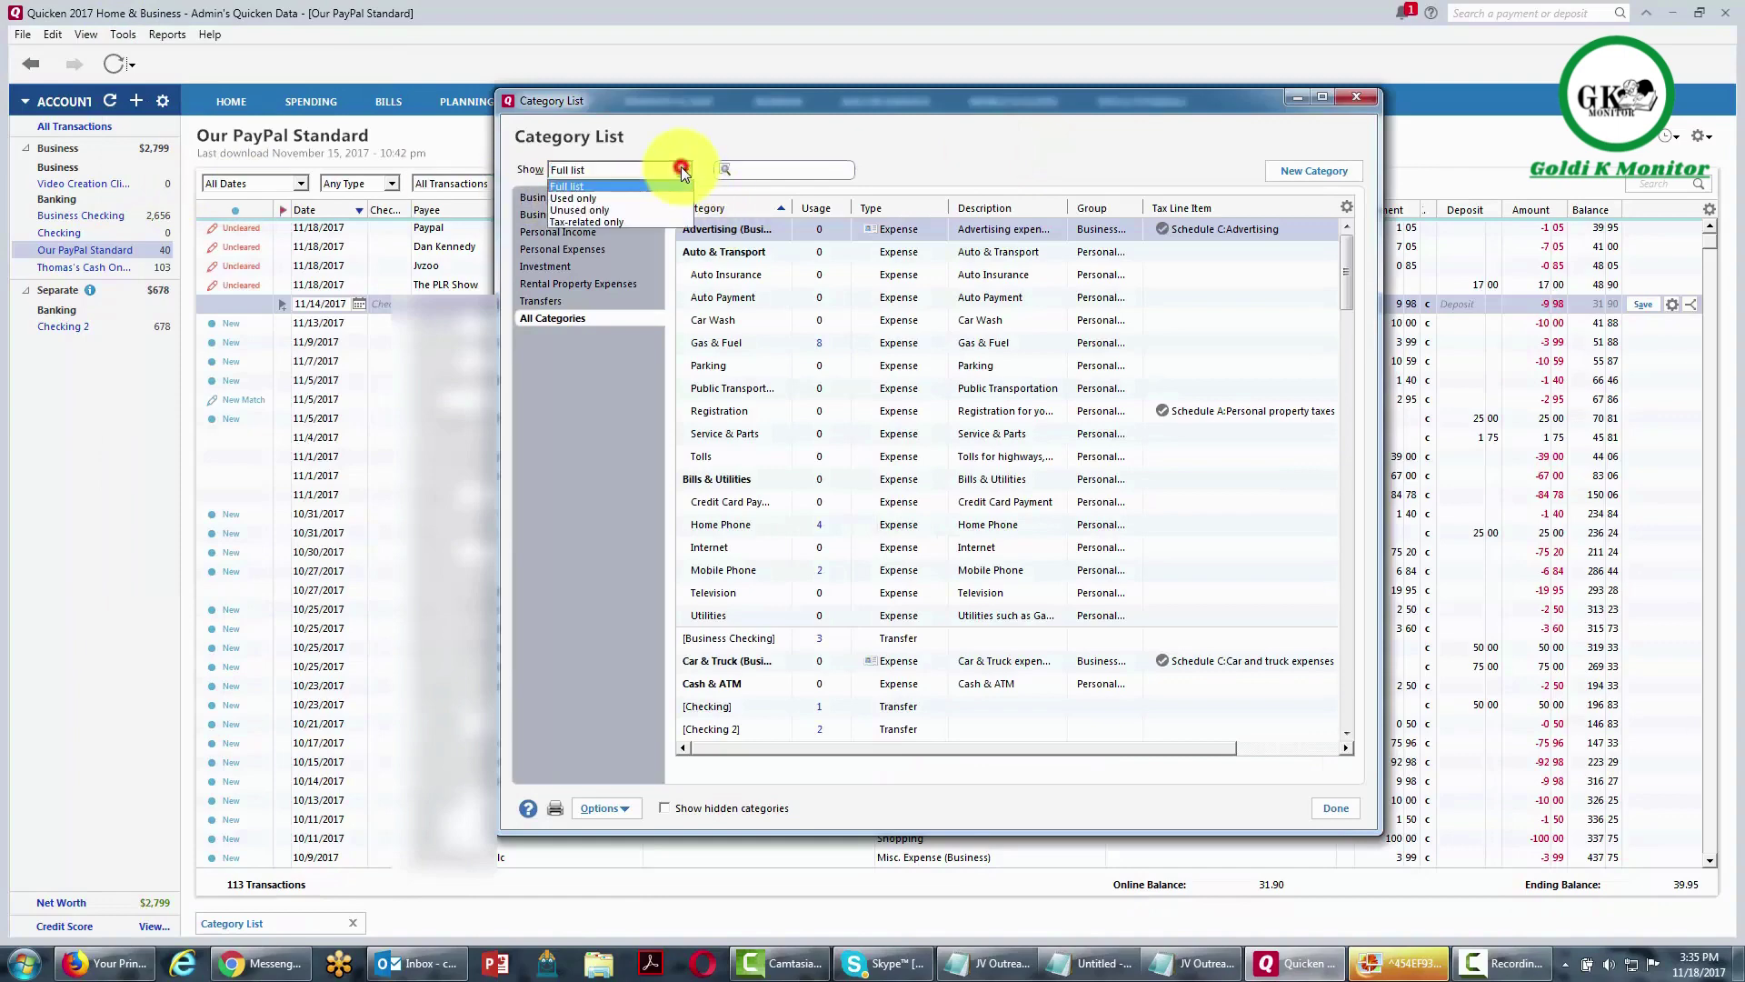
{"action": "left_click", "coordinate": [622, 221]}
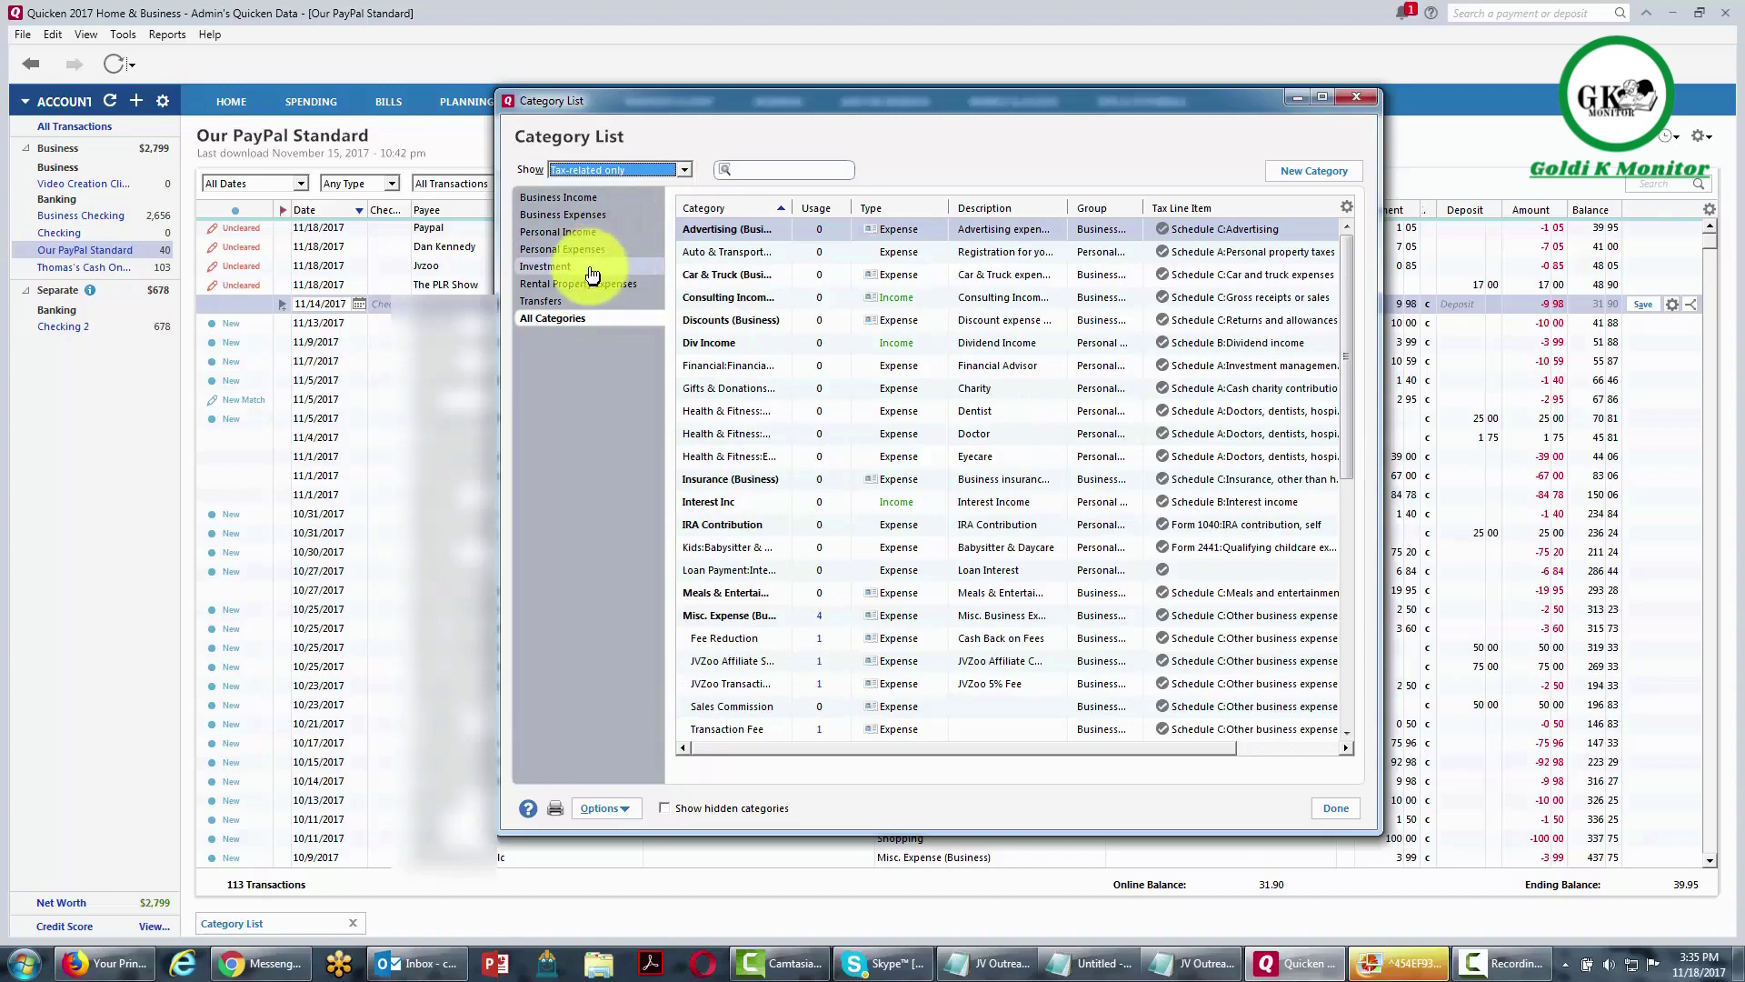
{"action": "left_click", "coordinate": [1348, 338]}
{"action": "left_click_drag", "start_coordinate": [1349, 339], "coordinate": [1349, 390]}
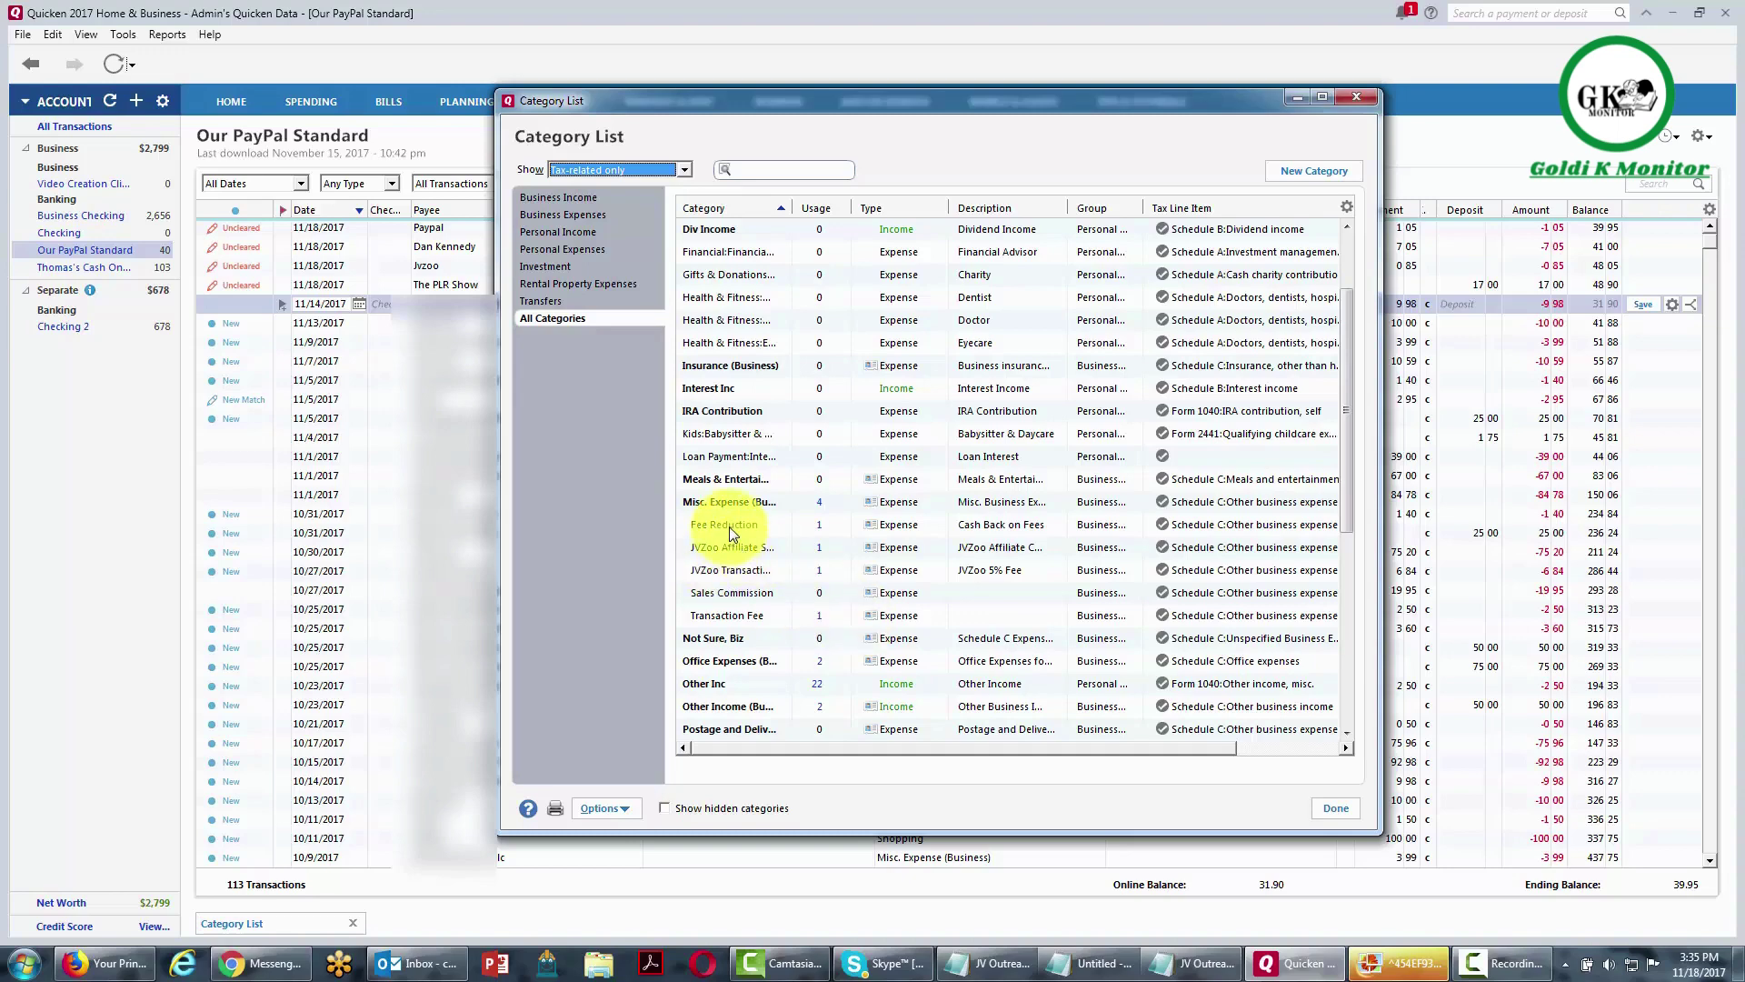
Step: Edit JVZoo Affiliate Sales Commission and change it from a subcategory to a standalone Expense
{"action": "right_click", "coordinate": [730, 528]}
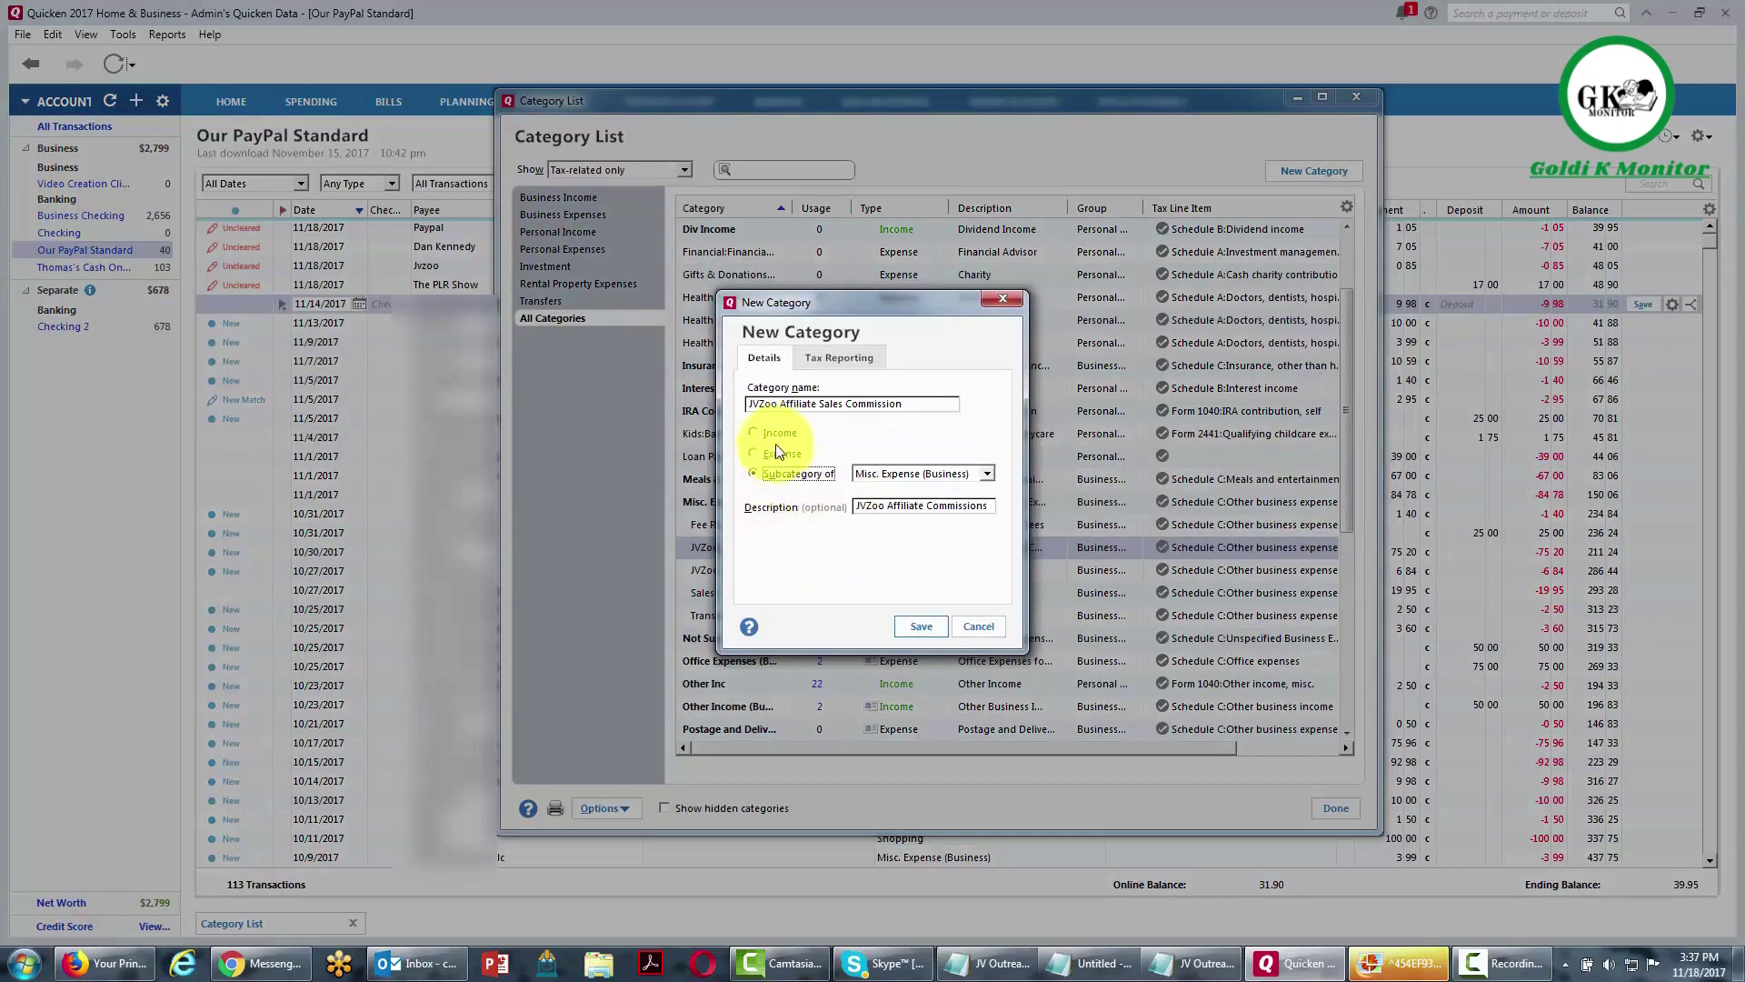
{"action": "left_click", "coordinate": [757, 457]}
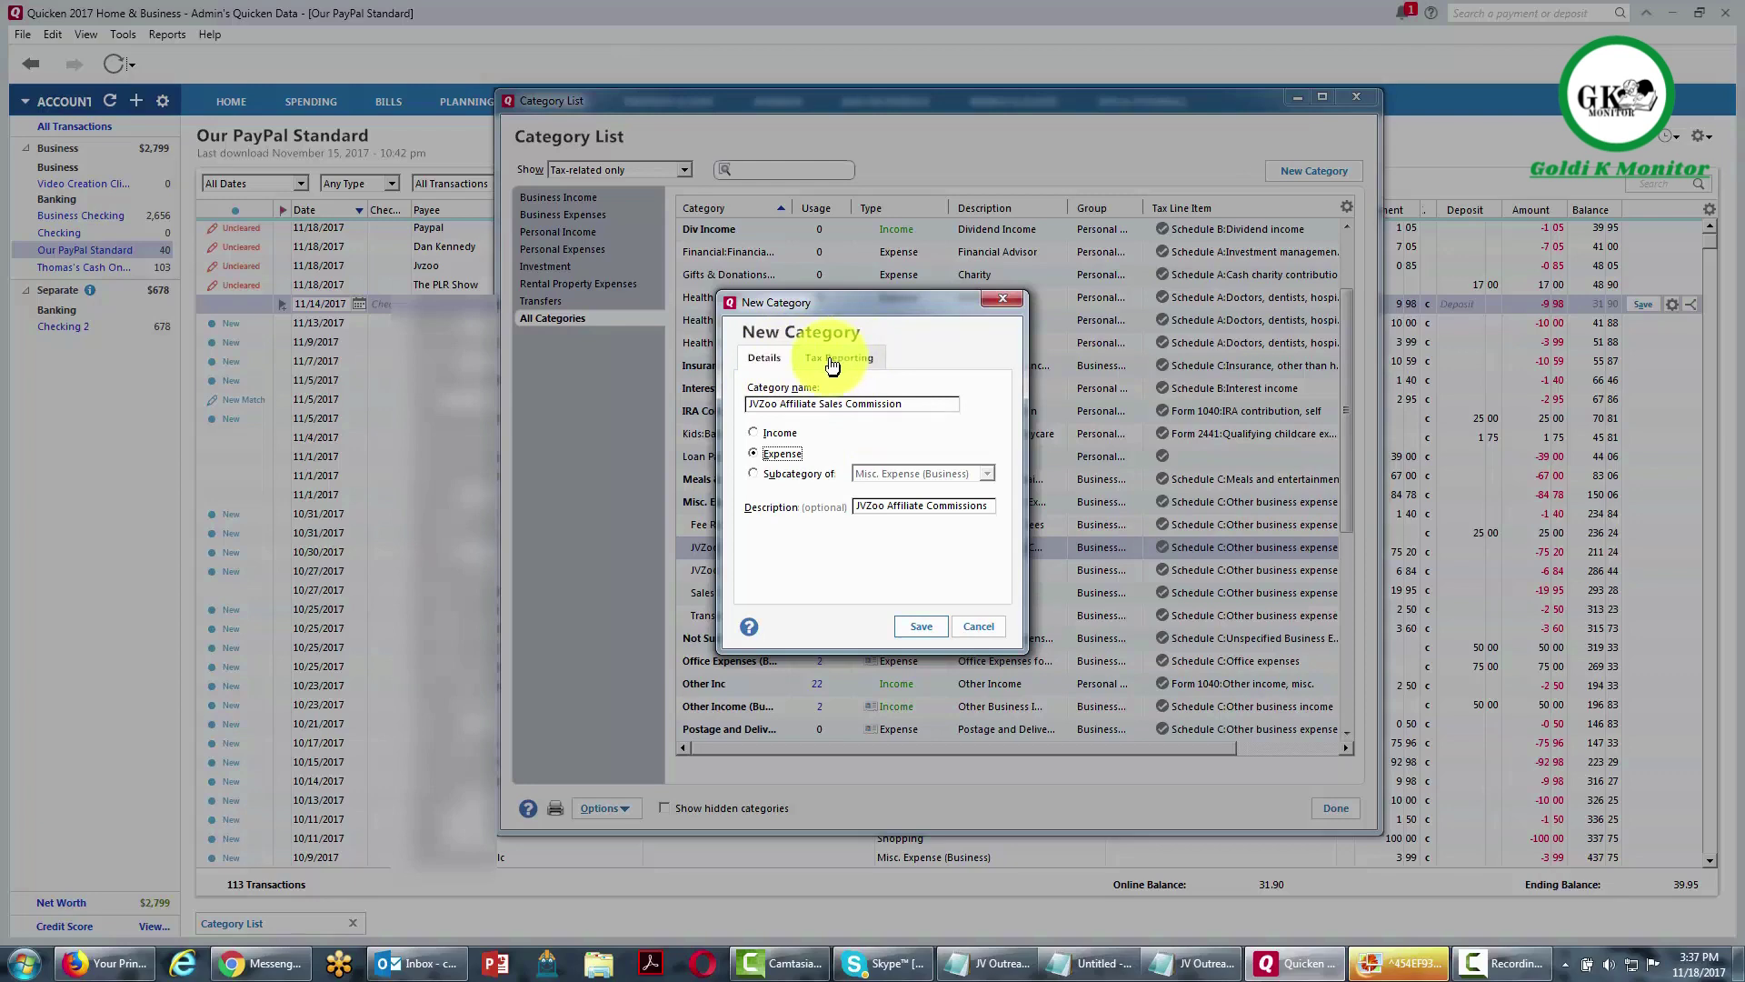
Step: Give JVZoo Affiliate Sales Commission the Schedule C:Advertising tax line and save it
{"action": "left_click", "coordinate": [835, 360]}
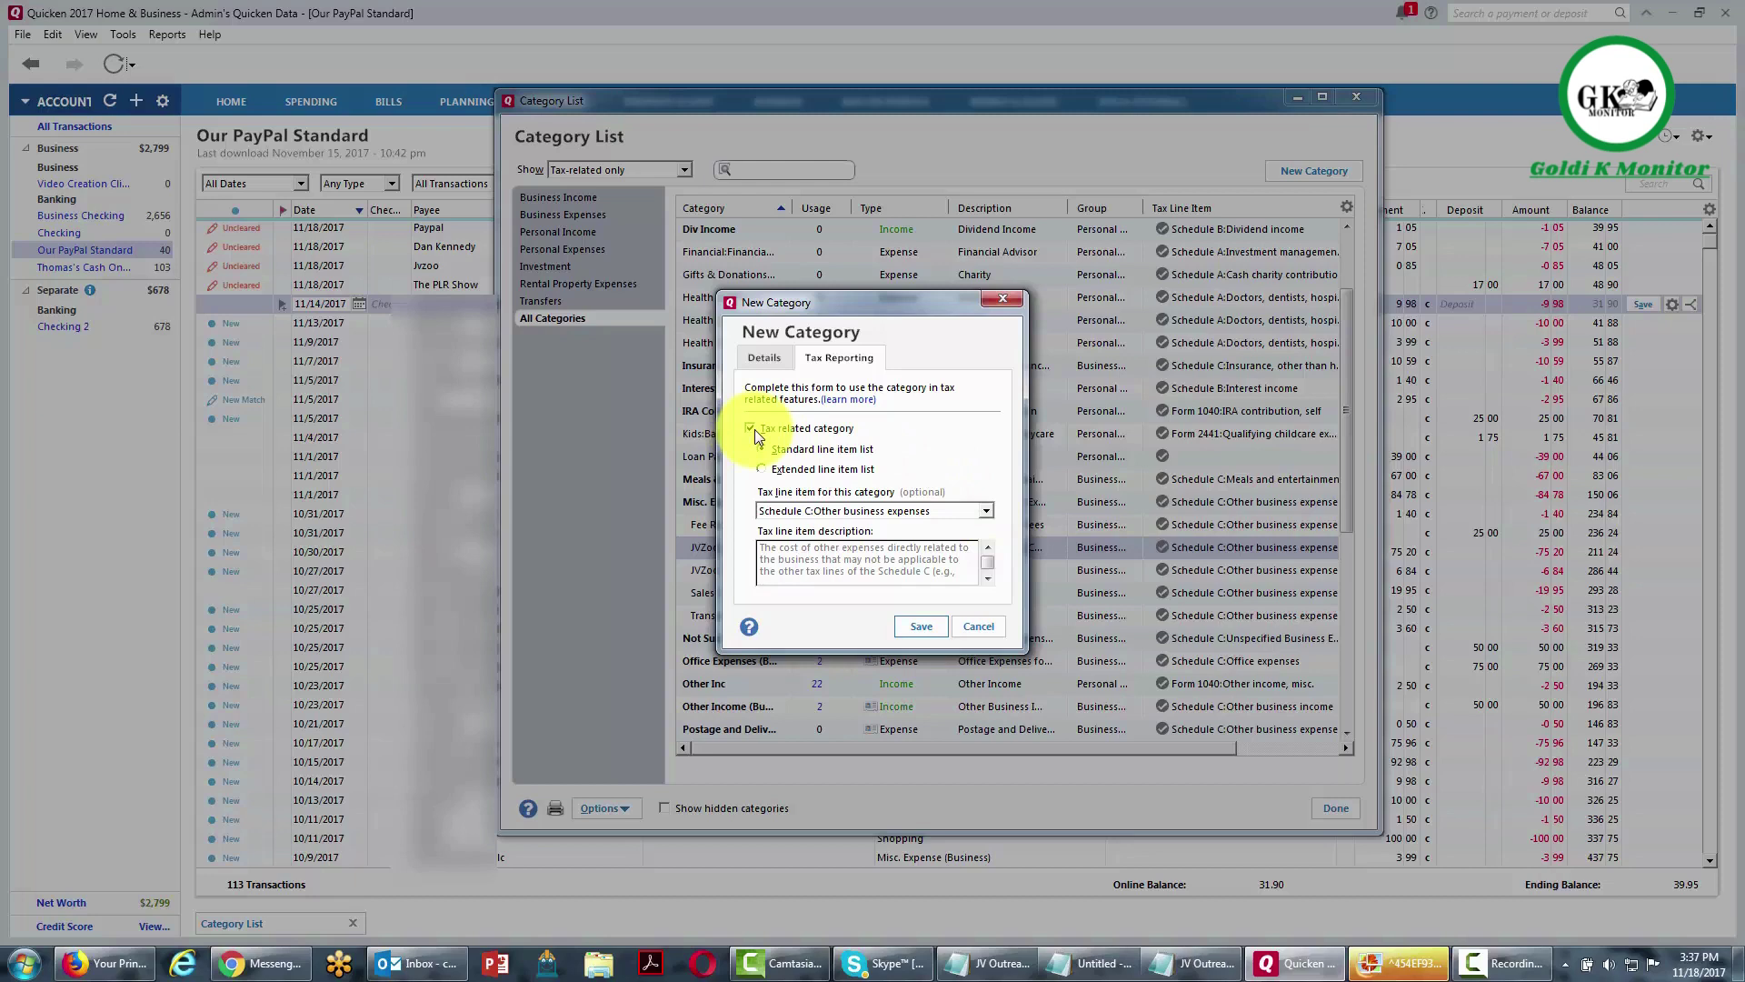
{"action": "left_click", "coordinate": [987, 514]}
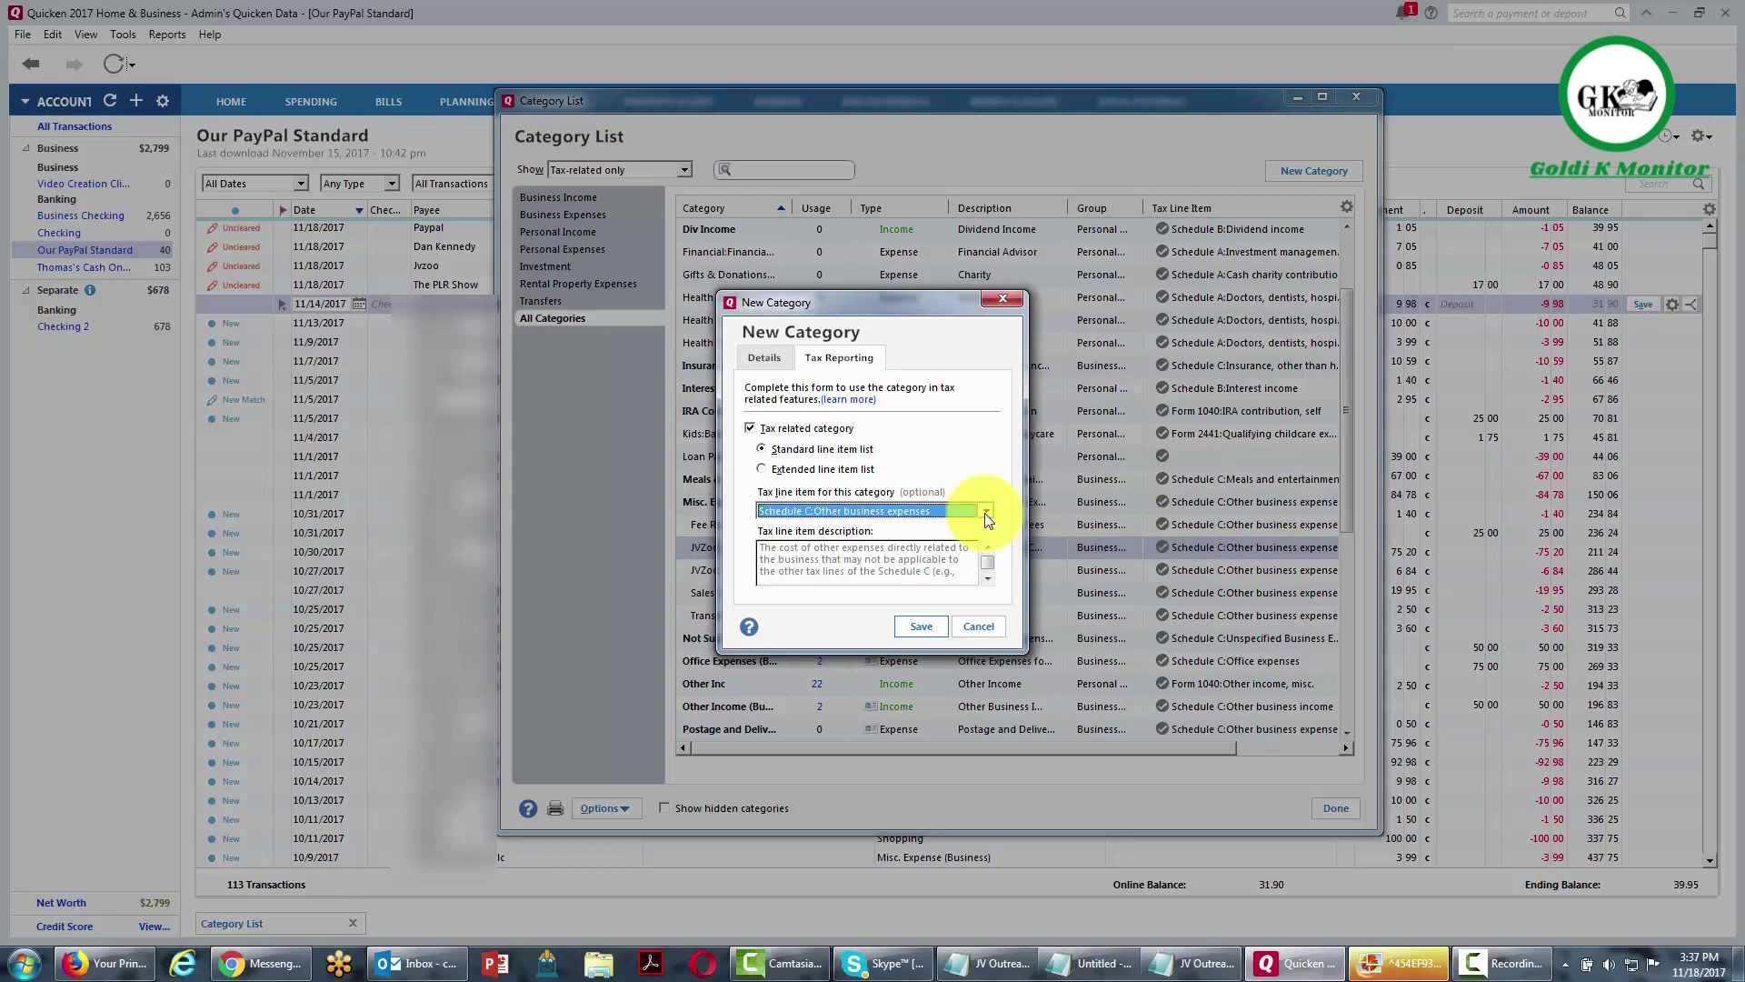
{"action": "left_click", "coordinate": [987, 515]}
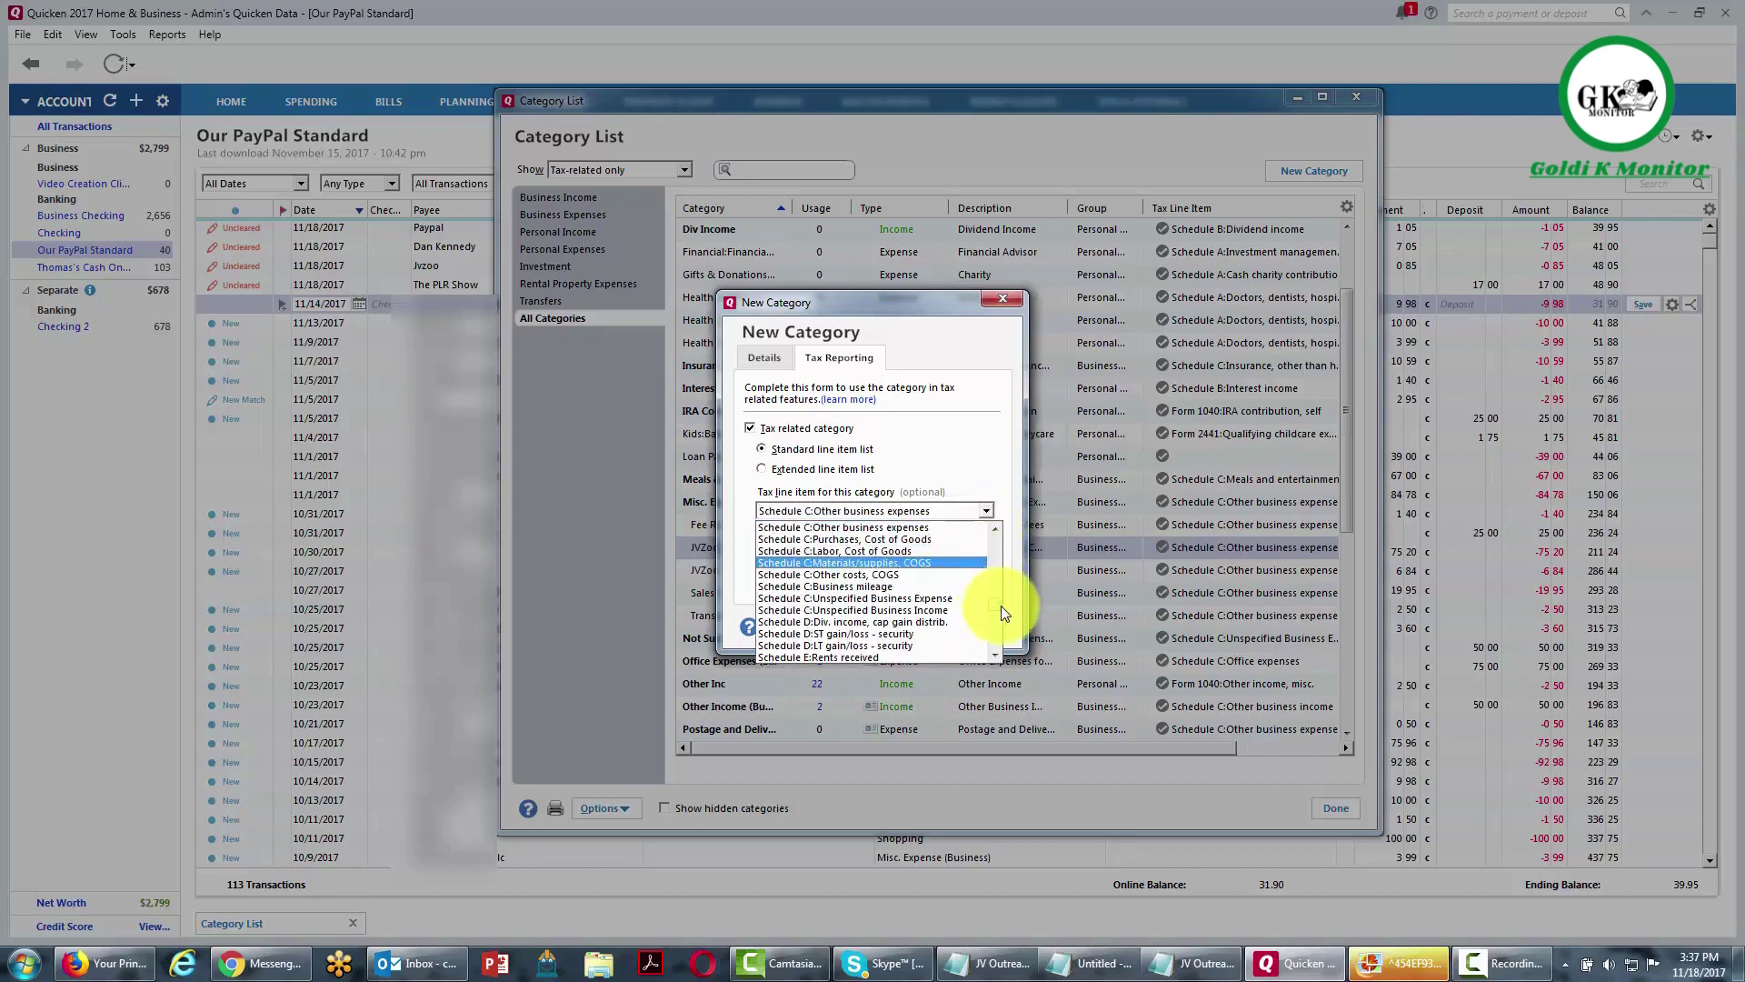
{"action": "left_click_drag", "start_coordinate": [999, 603], "coordinate": [994, 613]}
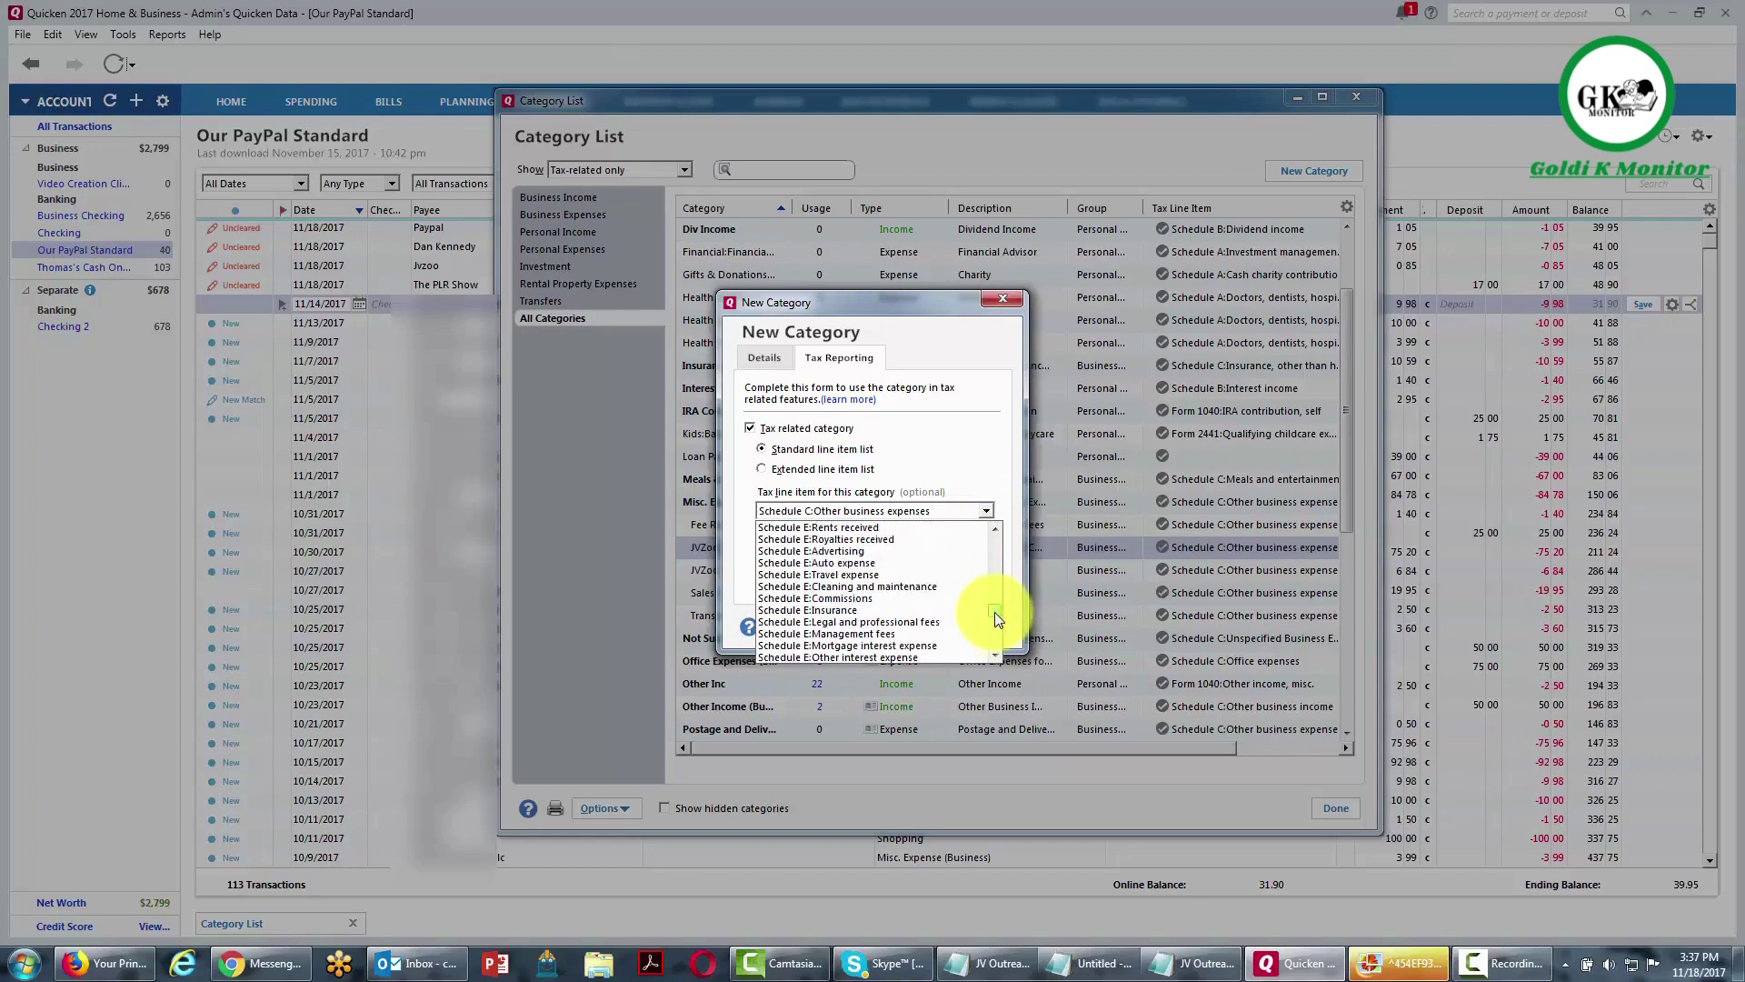
{"action": "scroll", "coordinate": [958, 603], "scroll_direction": "up", "scroll_amount": 3}
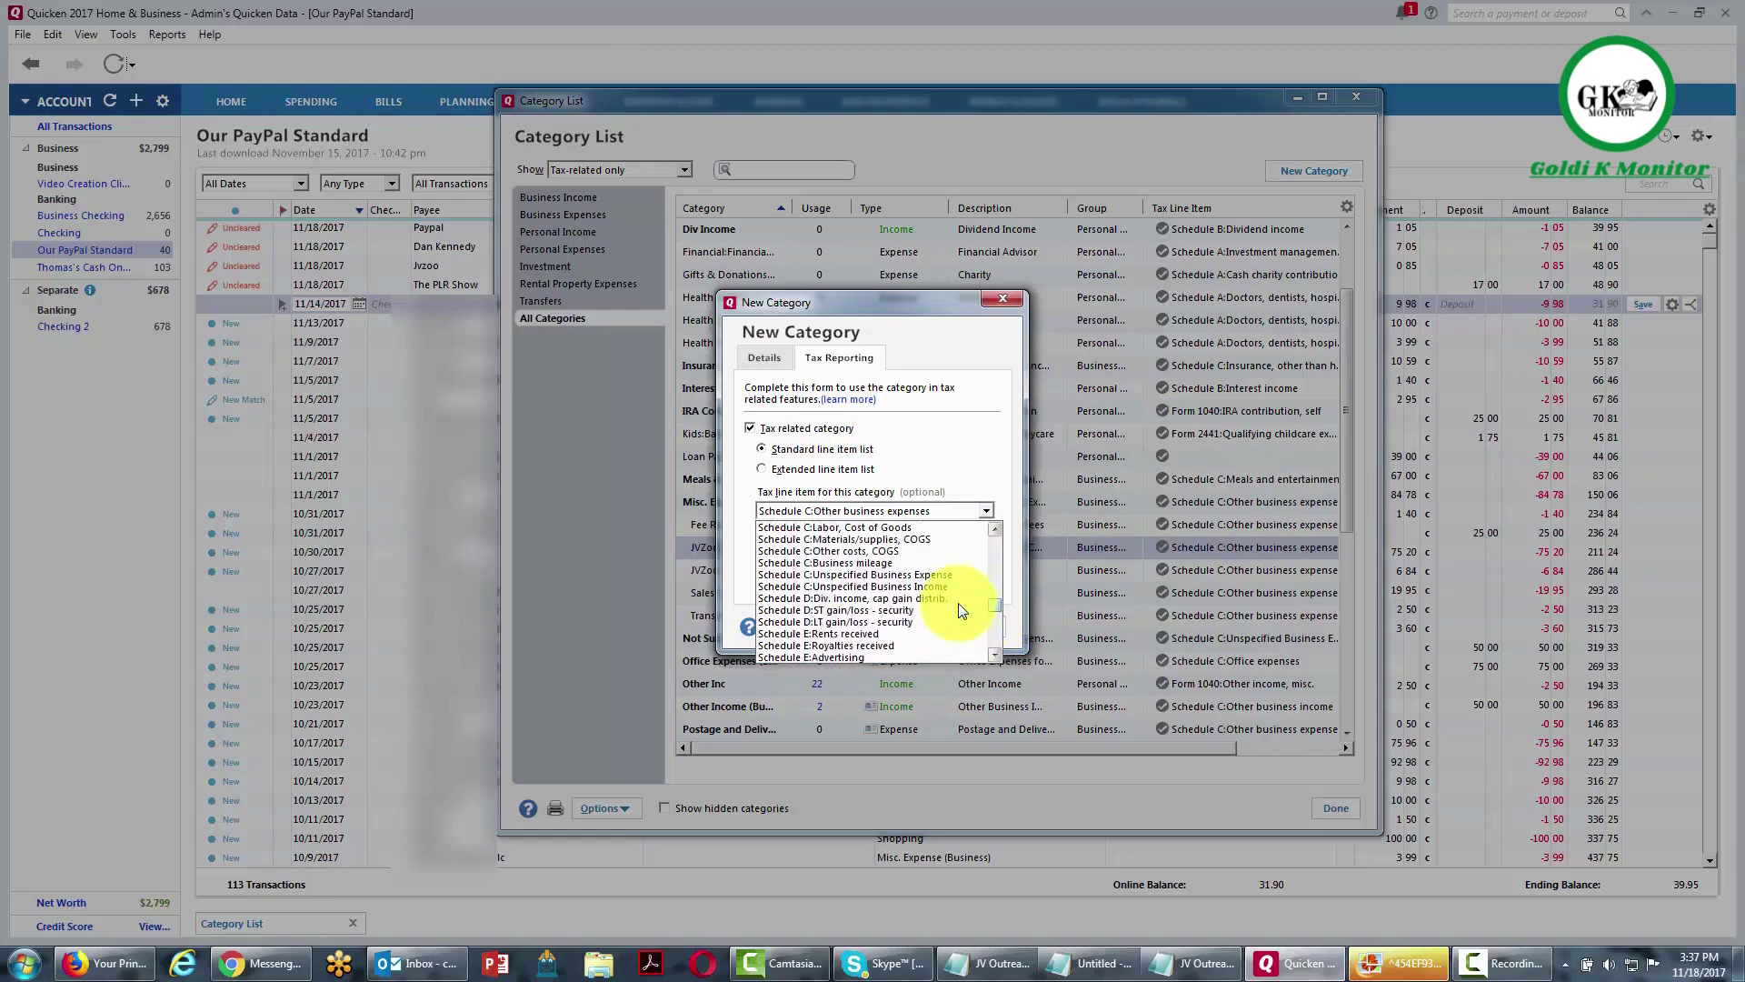
{"action": "scroll", "coordinate": [962, 611], "scroll_direction": "up", "scroll_amount": 3}
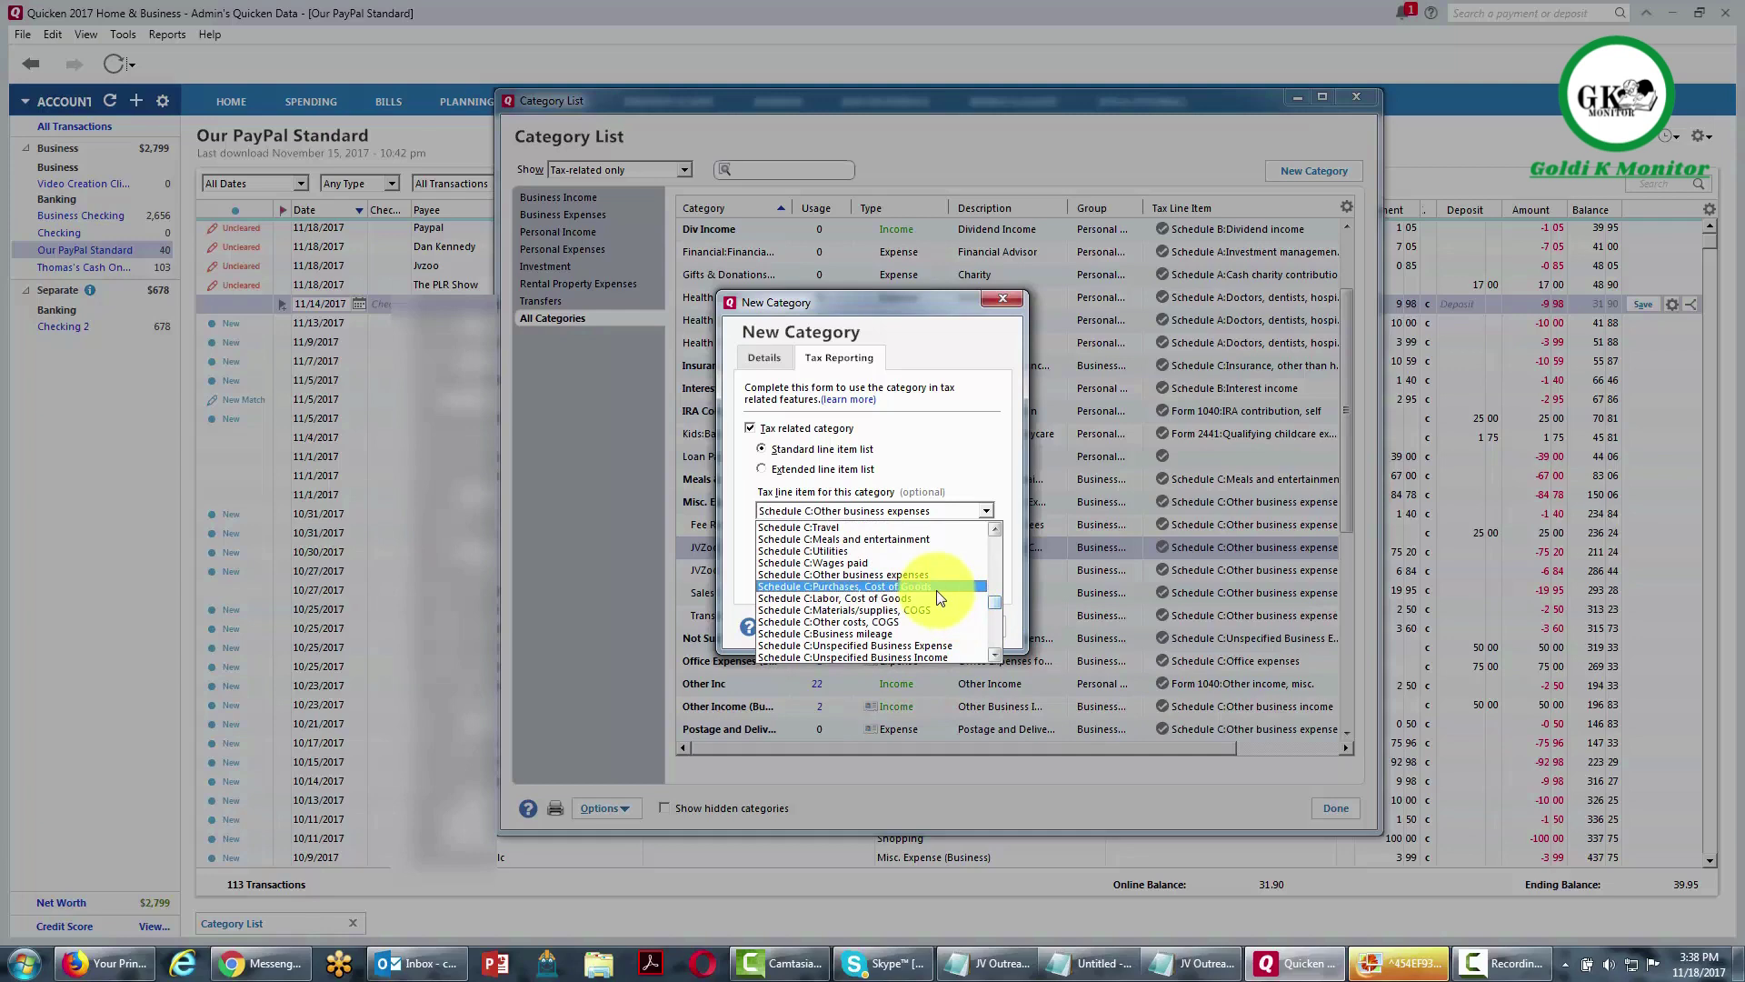
{"action": "scroll", "coordinate": [940, 598], "scroll_direction": "up", "scroll_amount": 1}
{"action": "scroll", "coordinate": [940, 599], "scroll_direction": "up", "scroll_amount": 1}
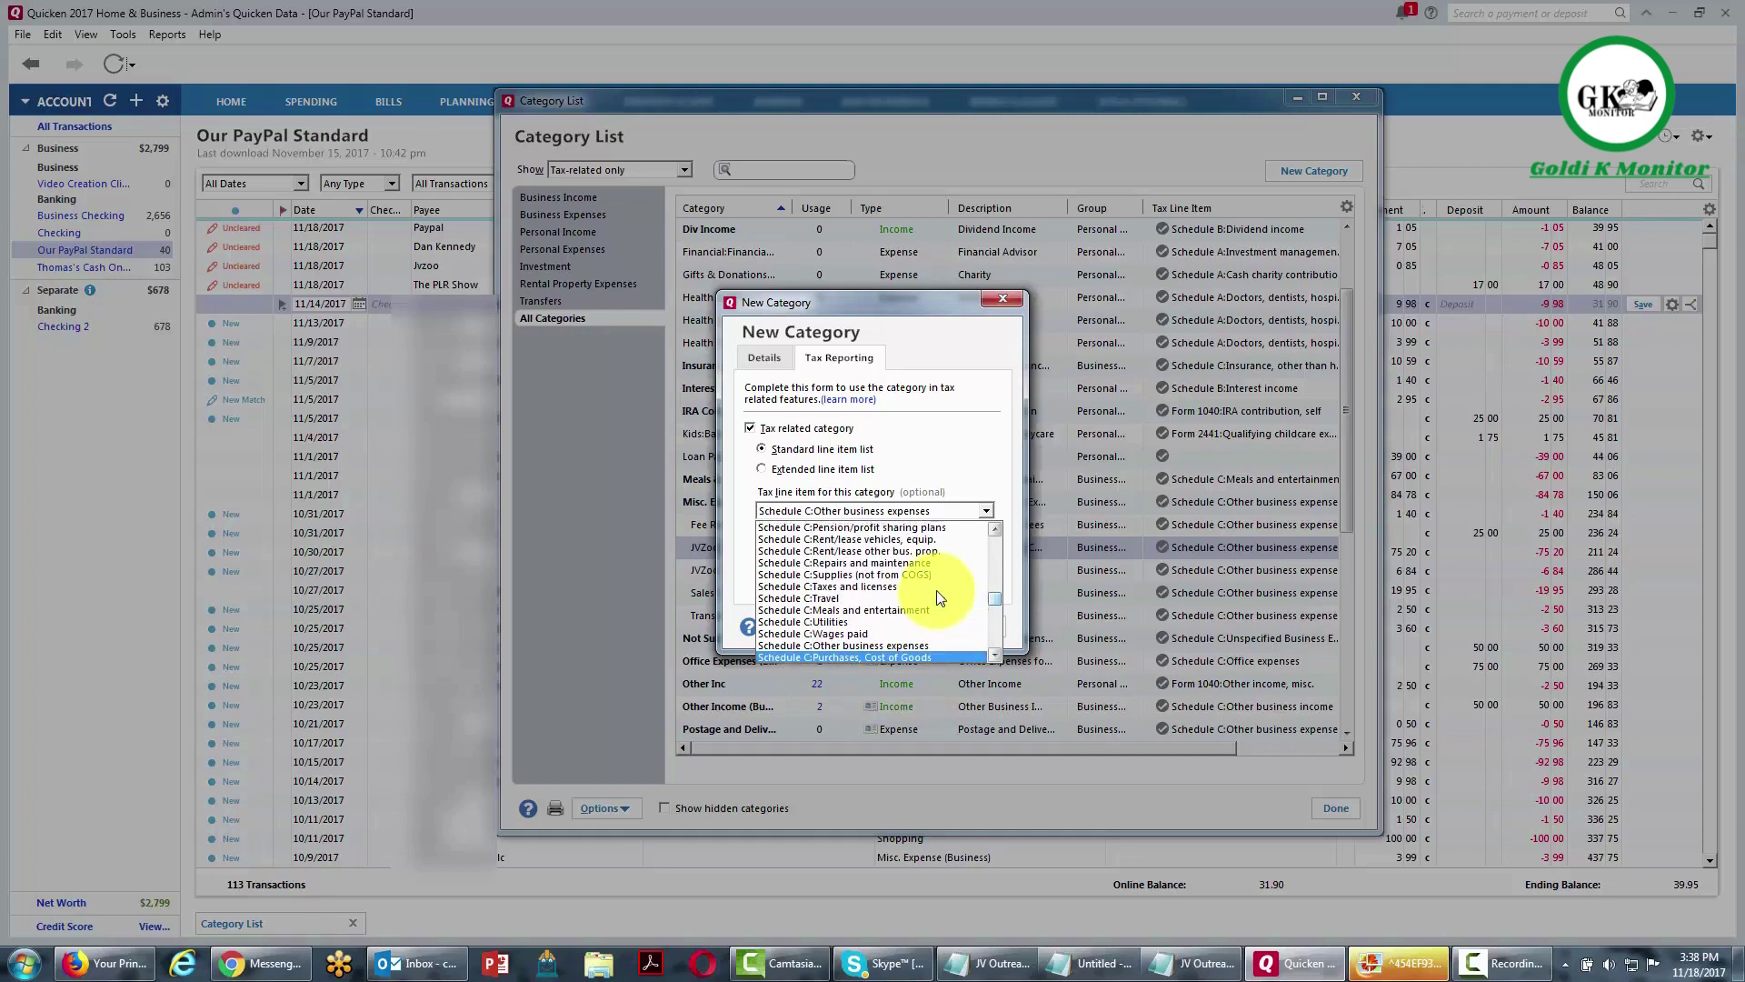
{"action": "scroll", "coordinate": [940, 598], "scroll_direction": "up", "scroll_amount": 3}
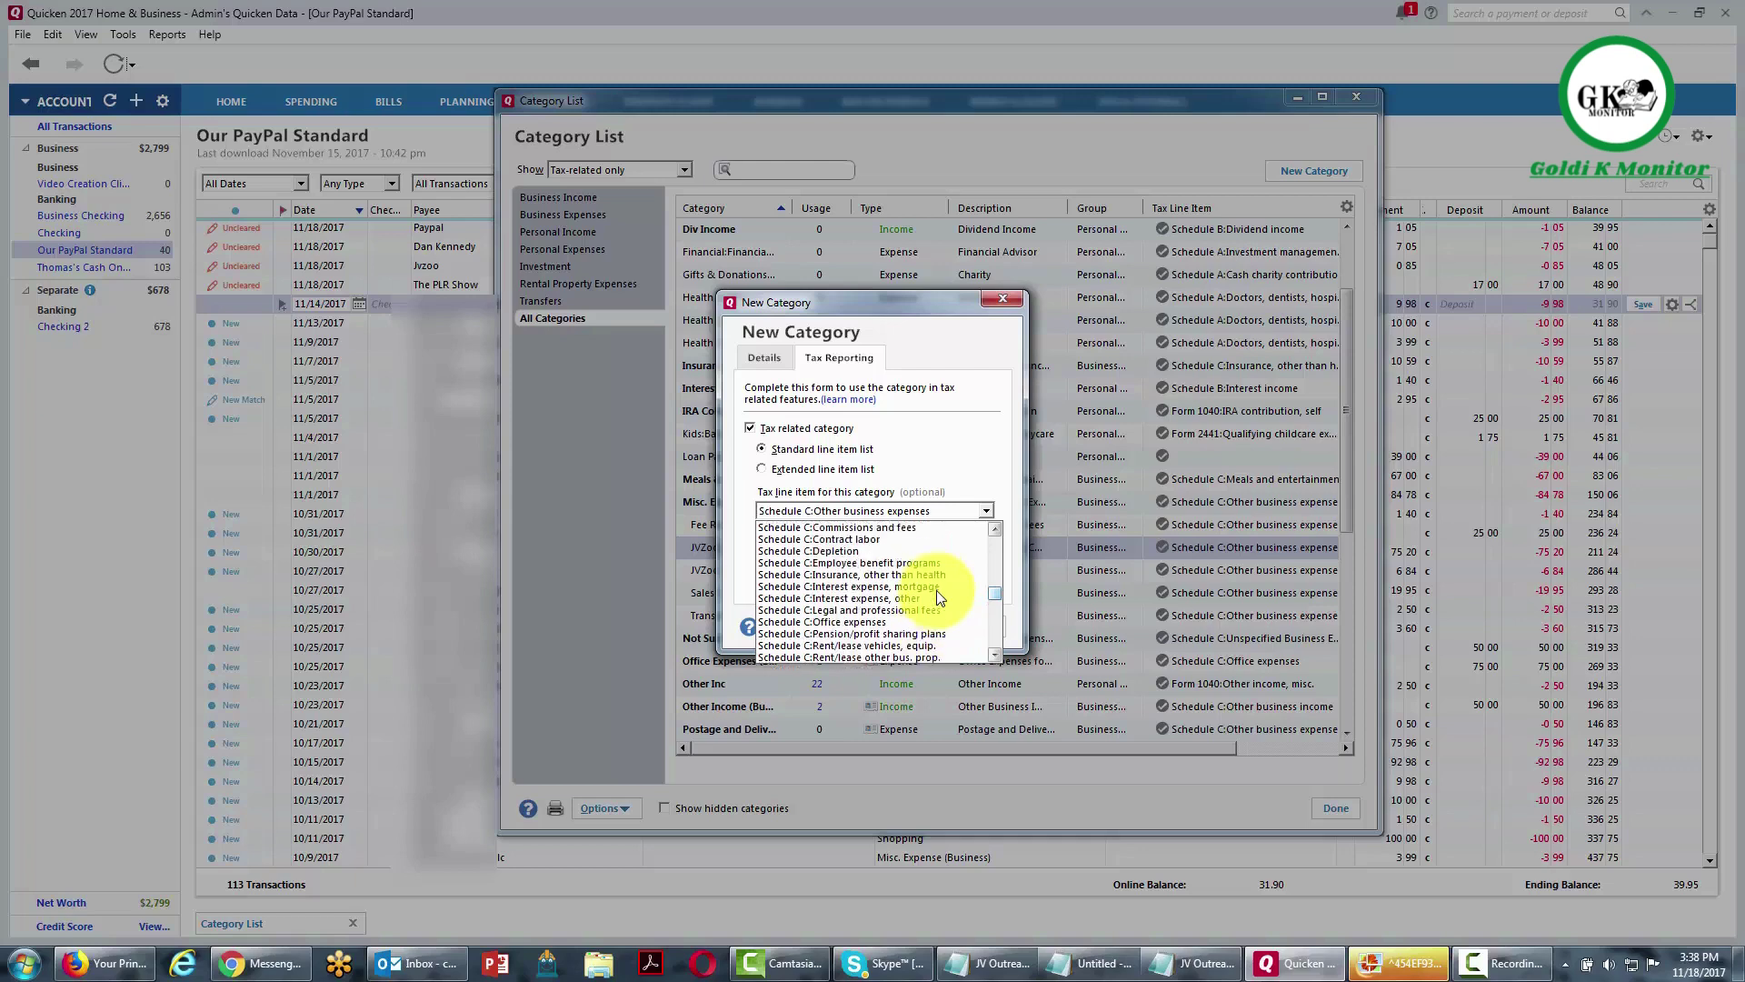
{"action": "scroll", "coordinate": [939, 596], "scroll_direction": "up", "scroll_amount": 2}
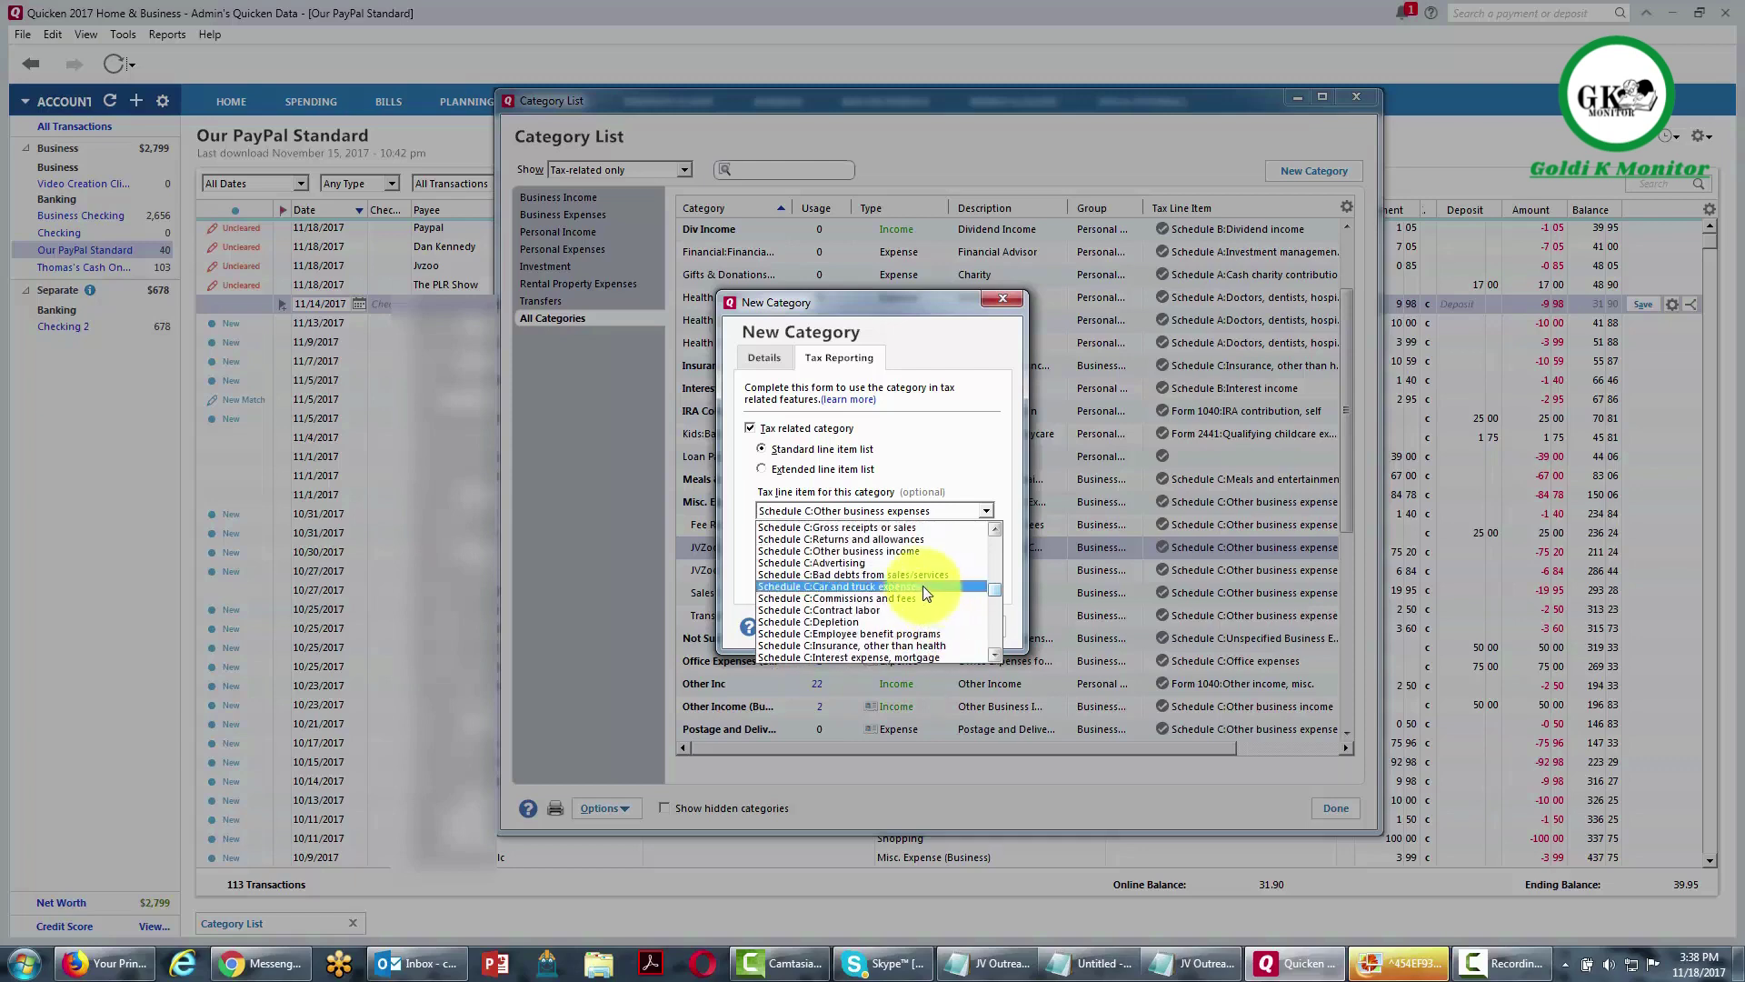
{"action": "left_click", "coordinate": [845, 563]}
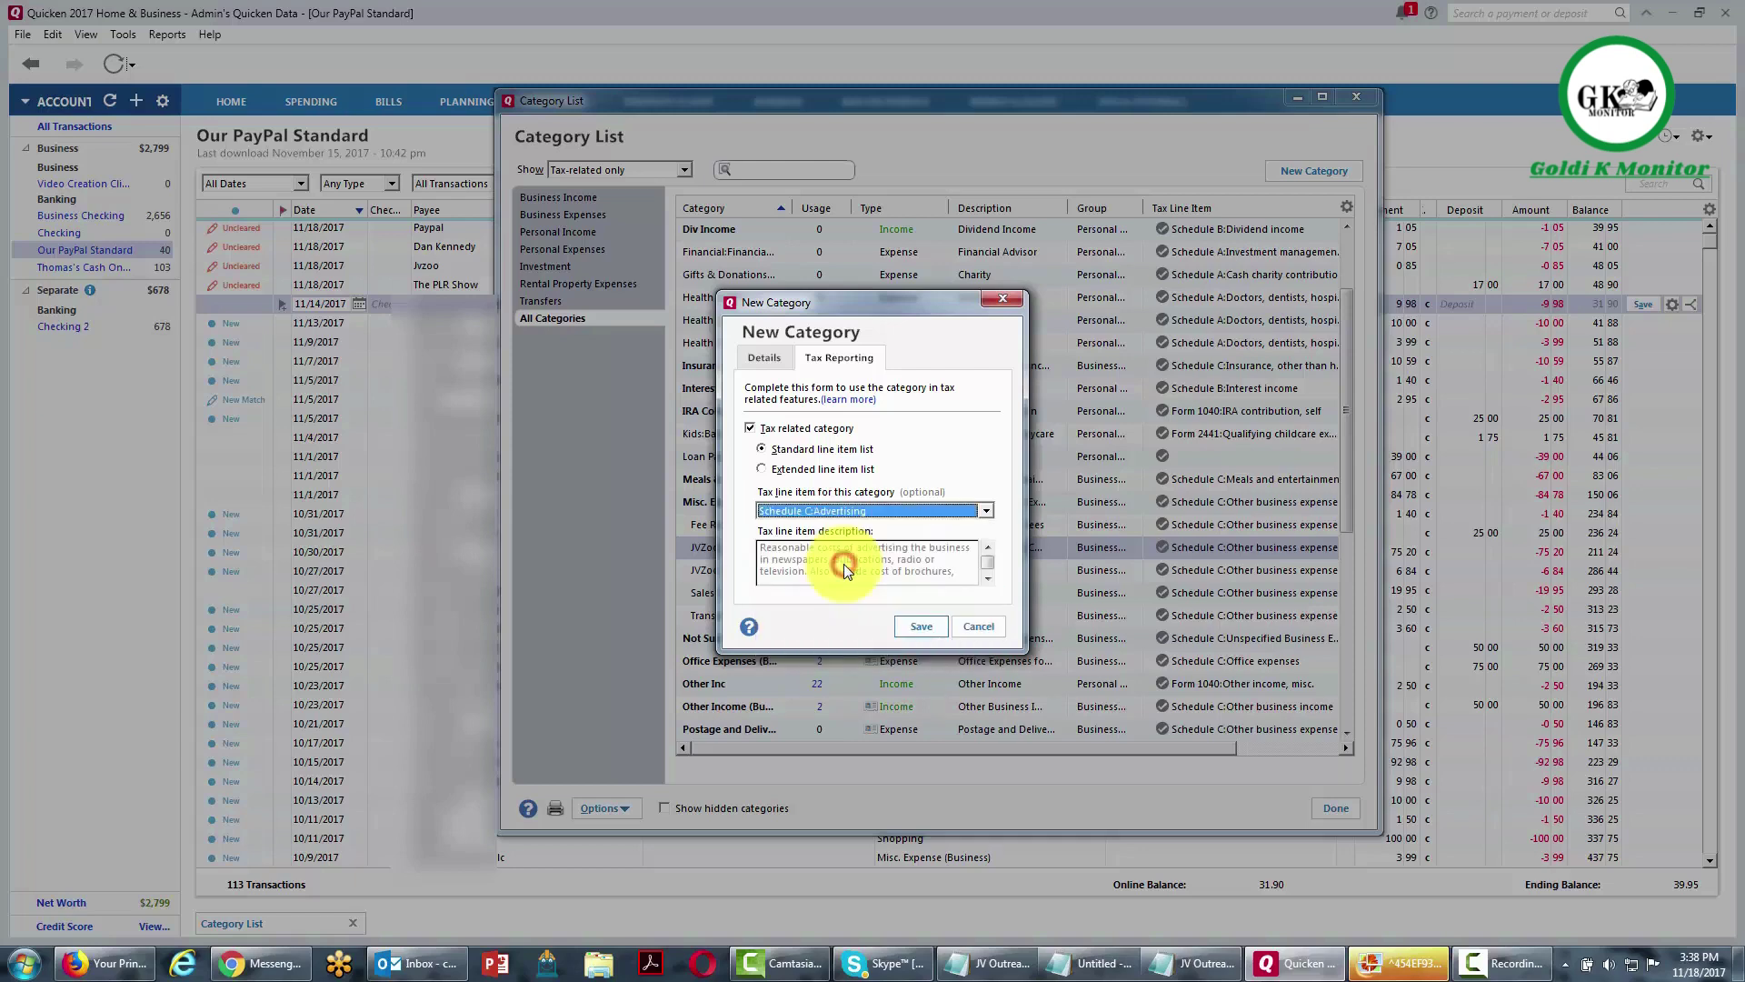
{"action": "left_click", "coordinate": [921, 627]}
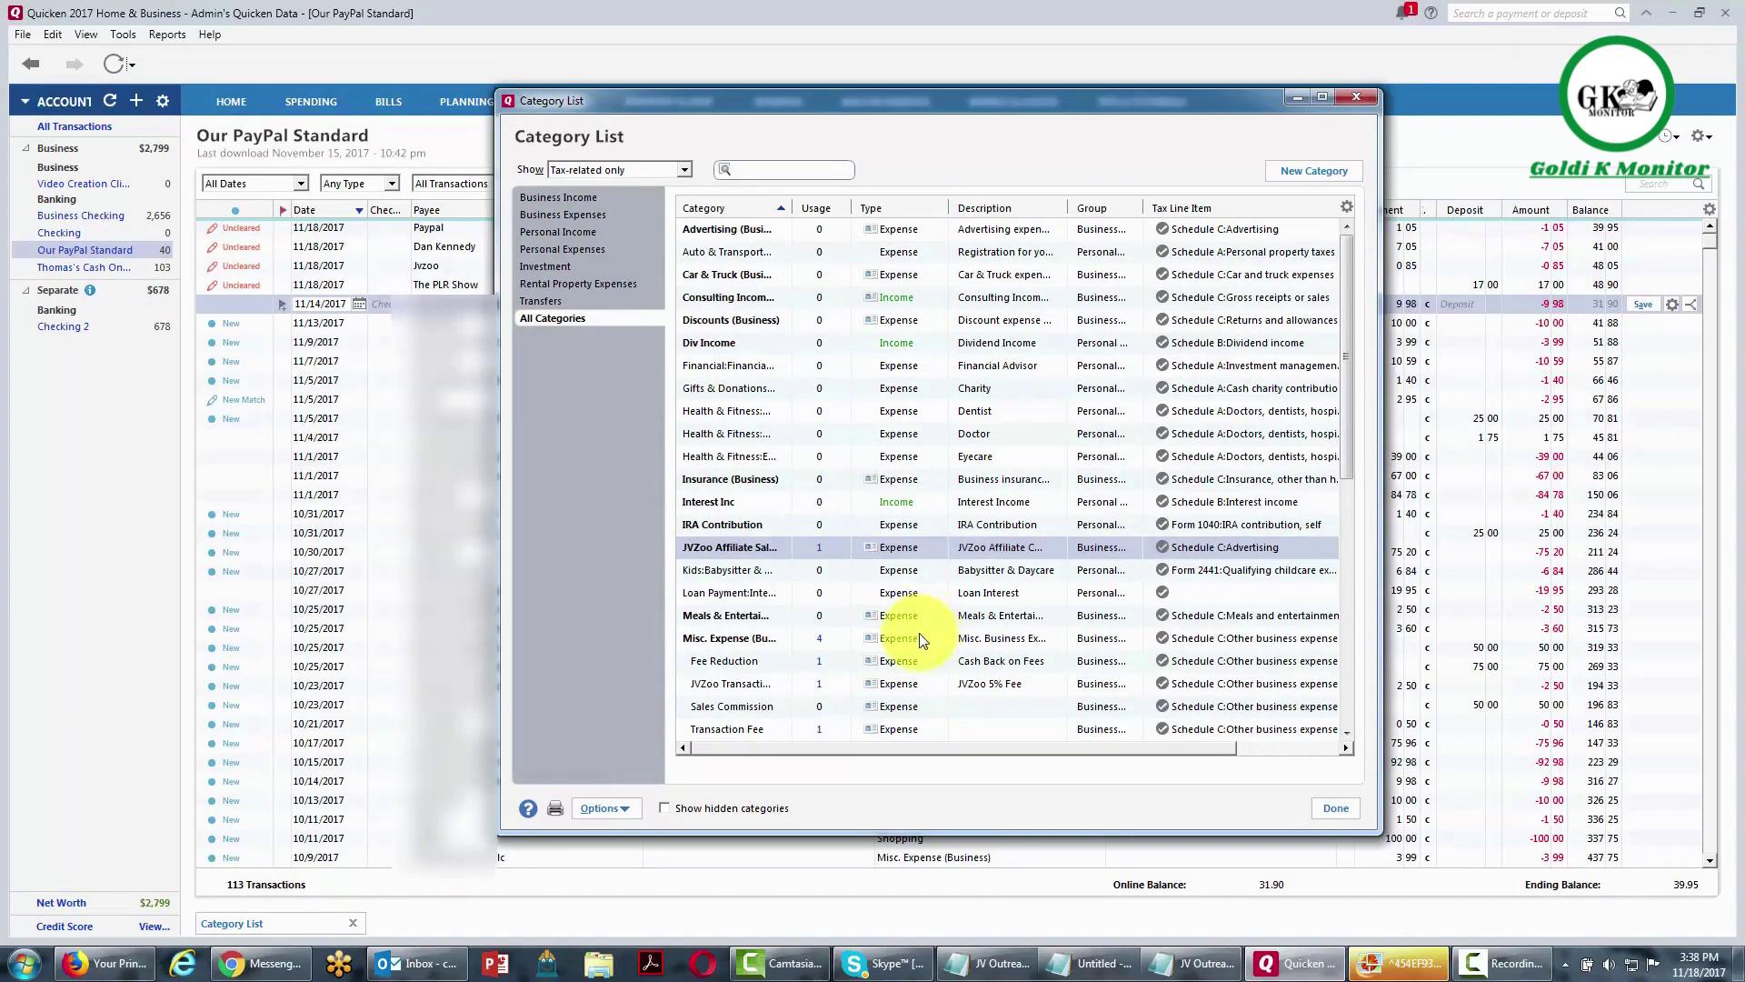
{"action": "left_click_drag", "start_coordinate": [1043, 101], "coordinate": [5, 168]}
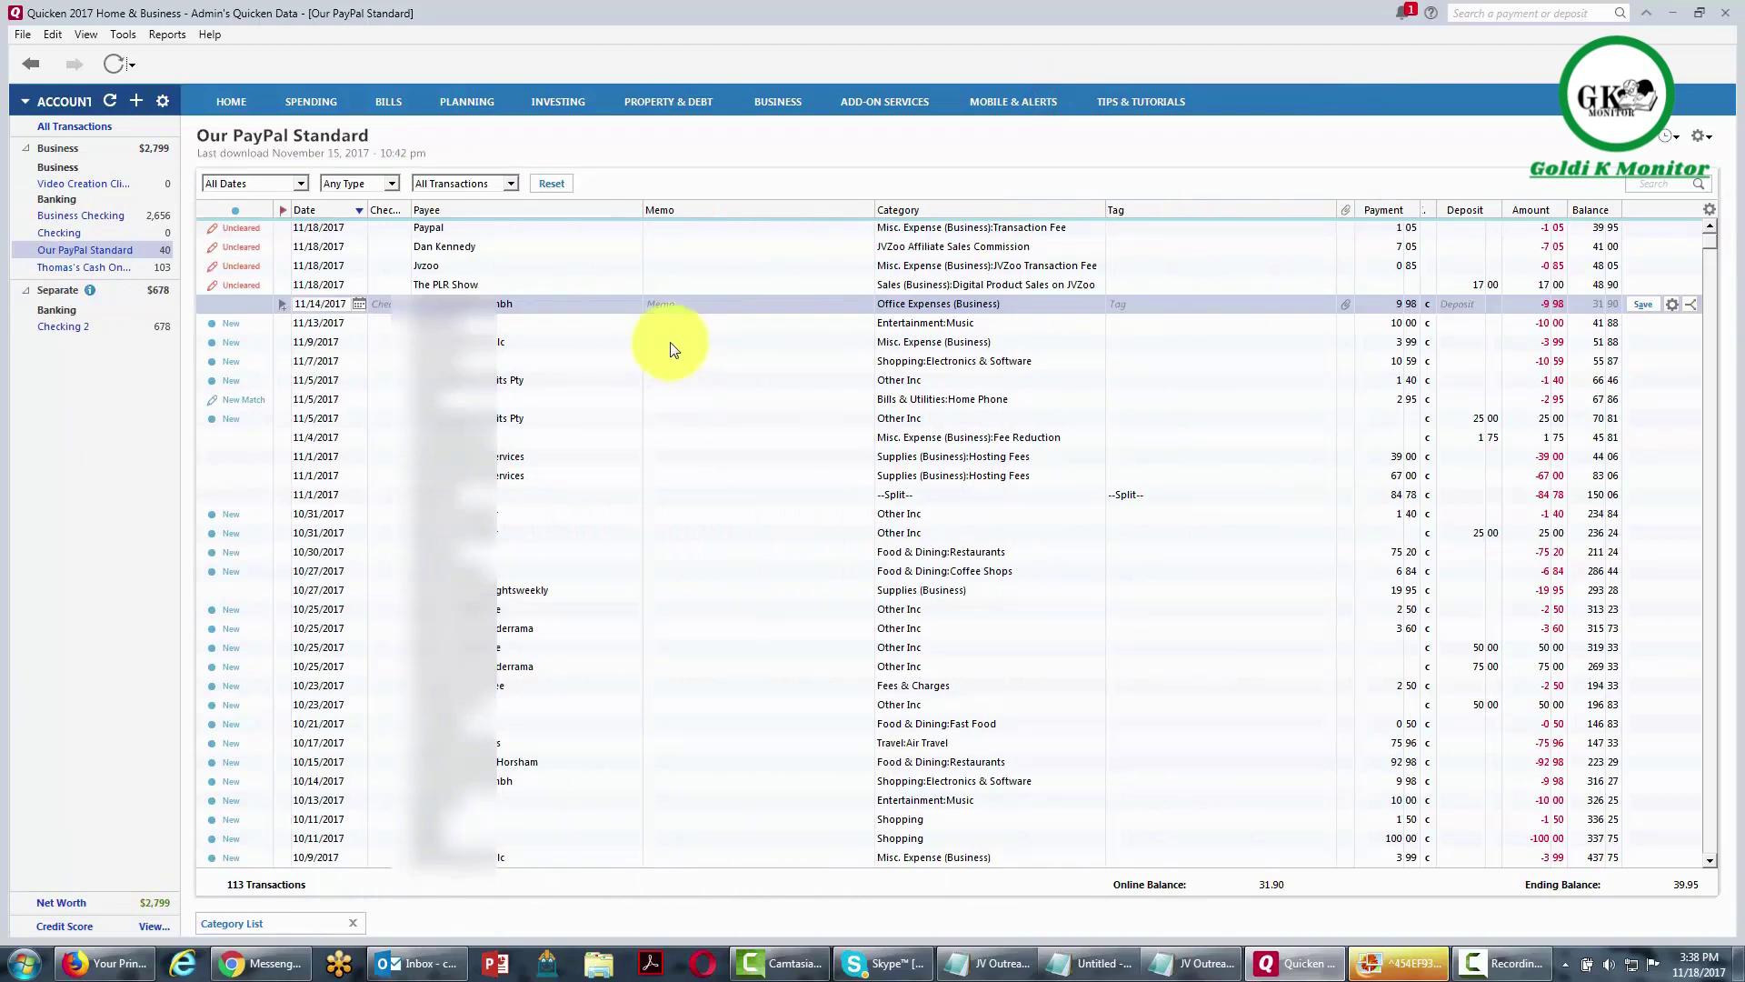
{"action": "left_click", "coordinate": [782, 244]}
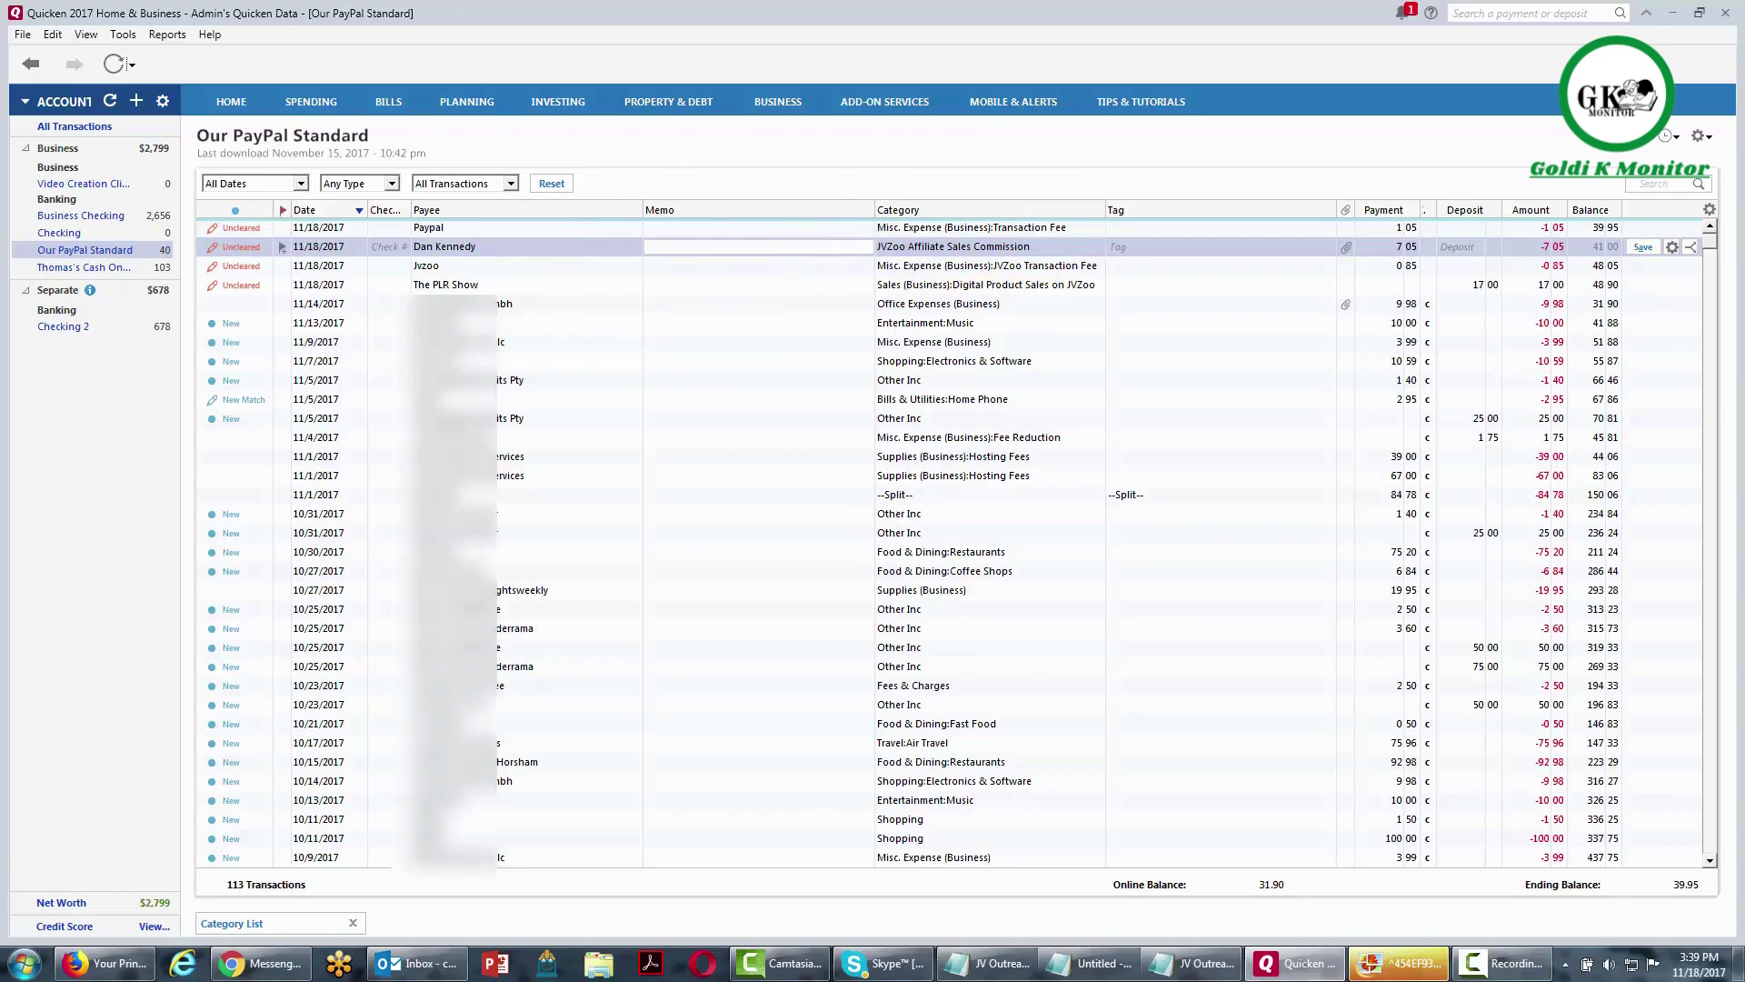
{"action": "left_click_drag", "start_coordinate": [0, 163], "coordinate": [786, 127]}
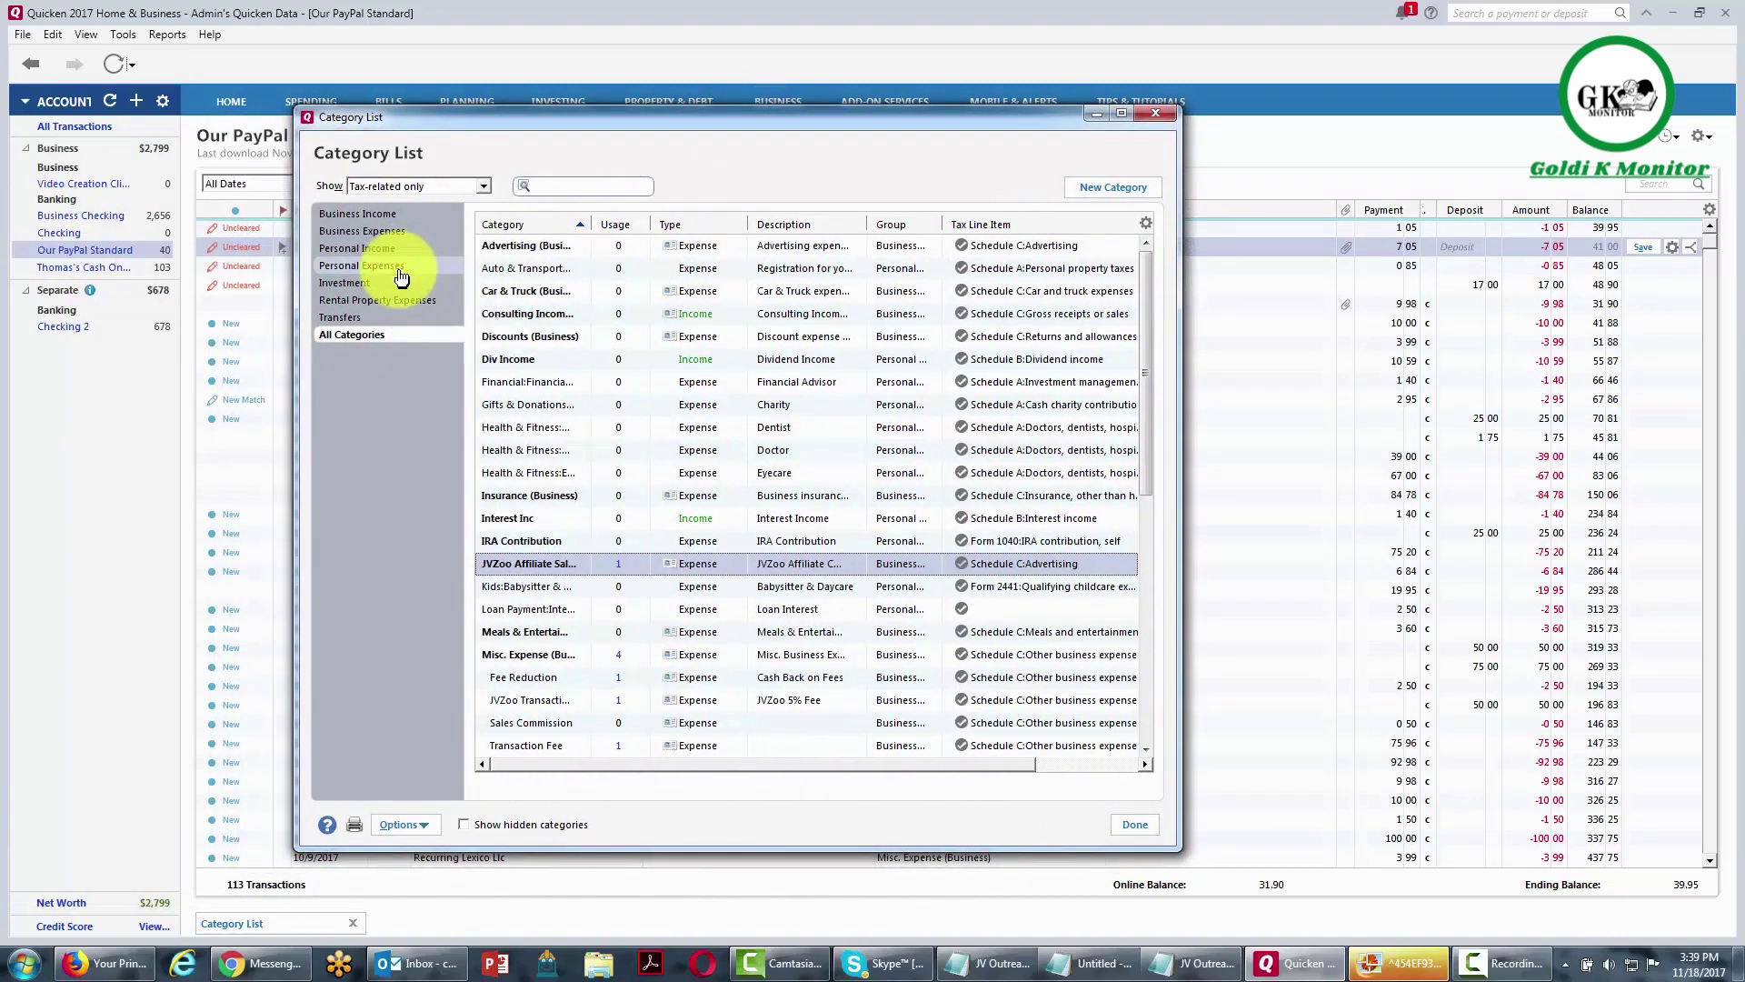
Step: Scroll the Category List and select JVZoo Transaction Fee
{"action": "left_click_drag", "start_coordinate": [1148, 409], "coordinate": [1148, 462]}
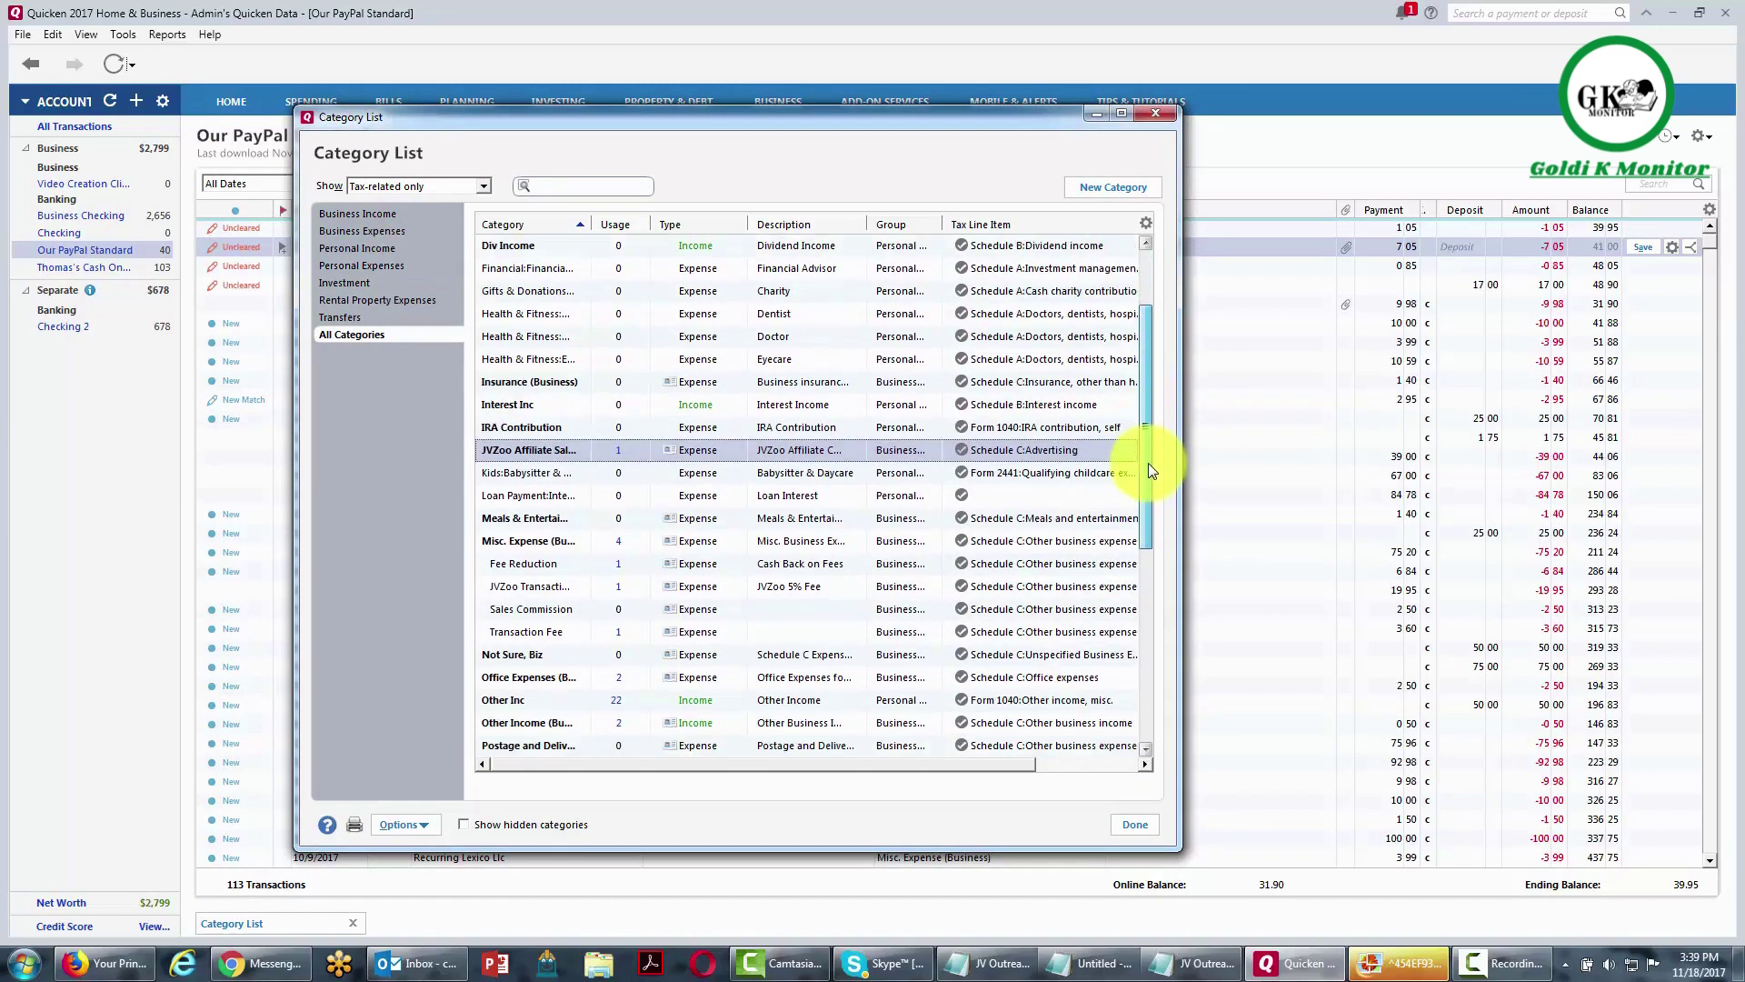
{"action": "left_click", "coordinate": [543, 589]}
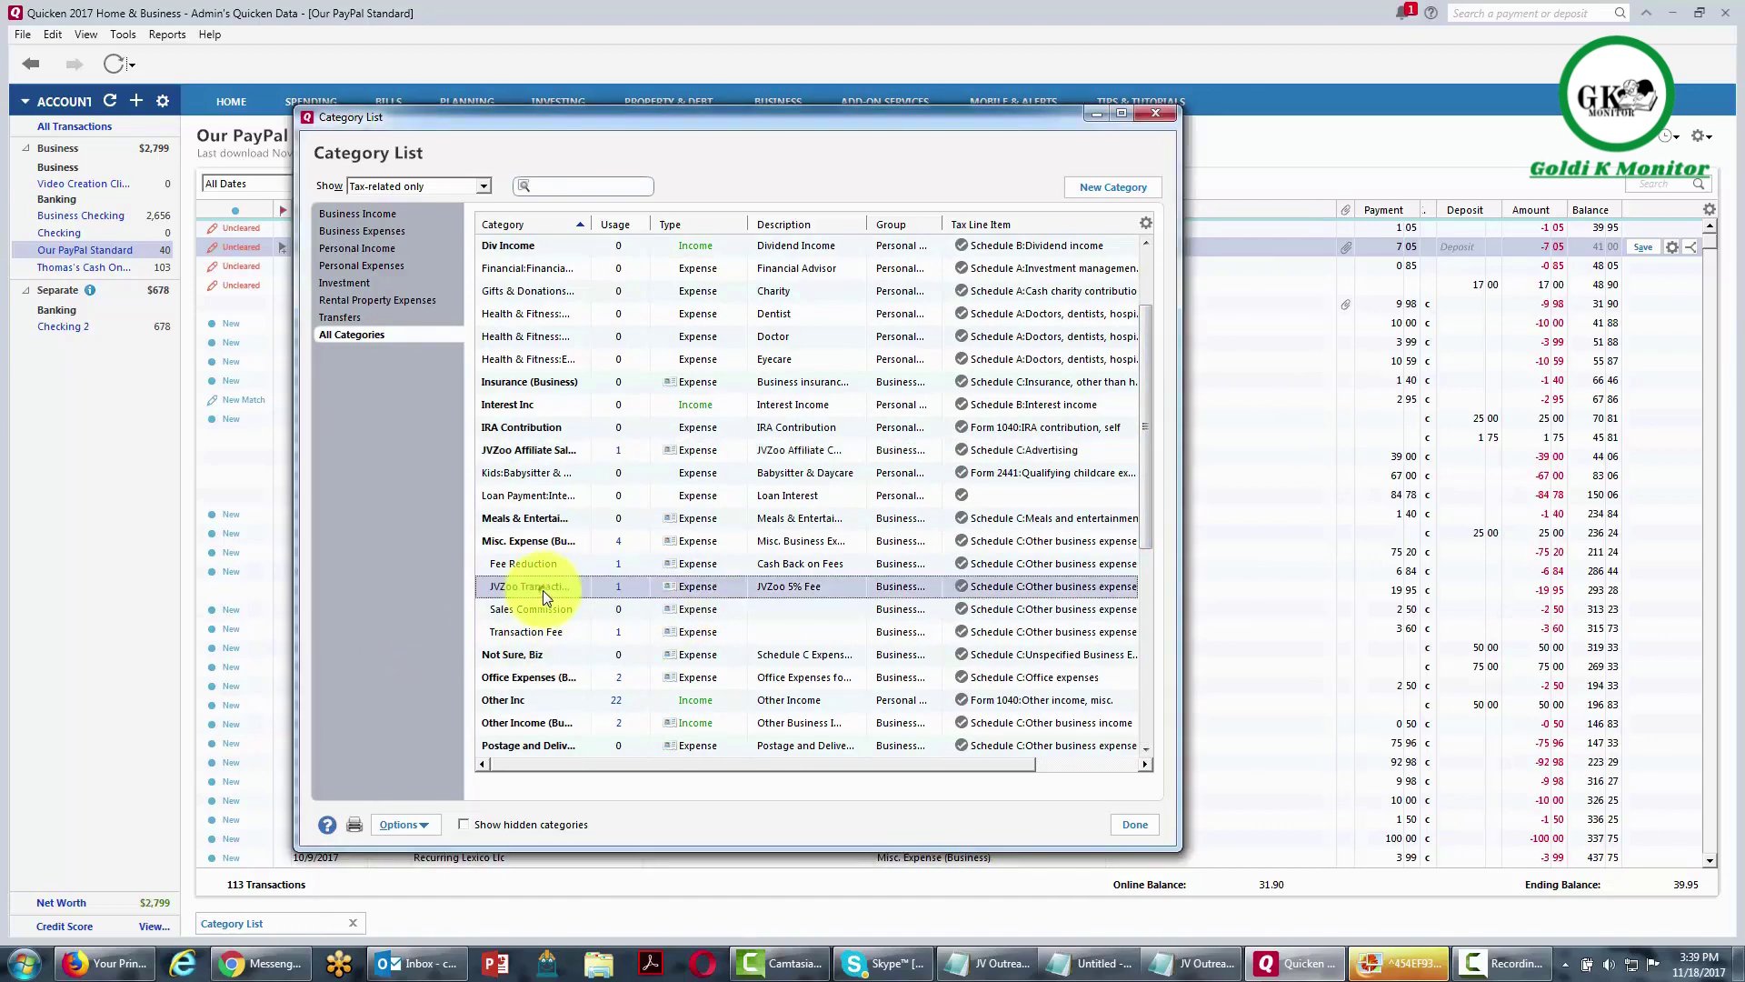
Step: Make JVZoo Transaction Fee a standalone Expense with tax line Schedule C:Unspecified Business Expense, then save
{"action": "right_click", "coordinate": [542, 591]}
{"action": "left_click", "coordinate": [582, 603]}
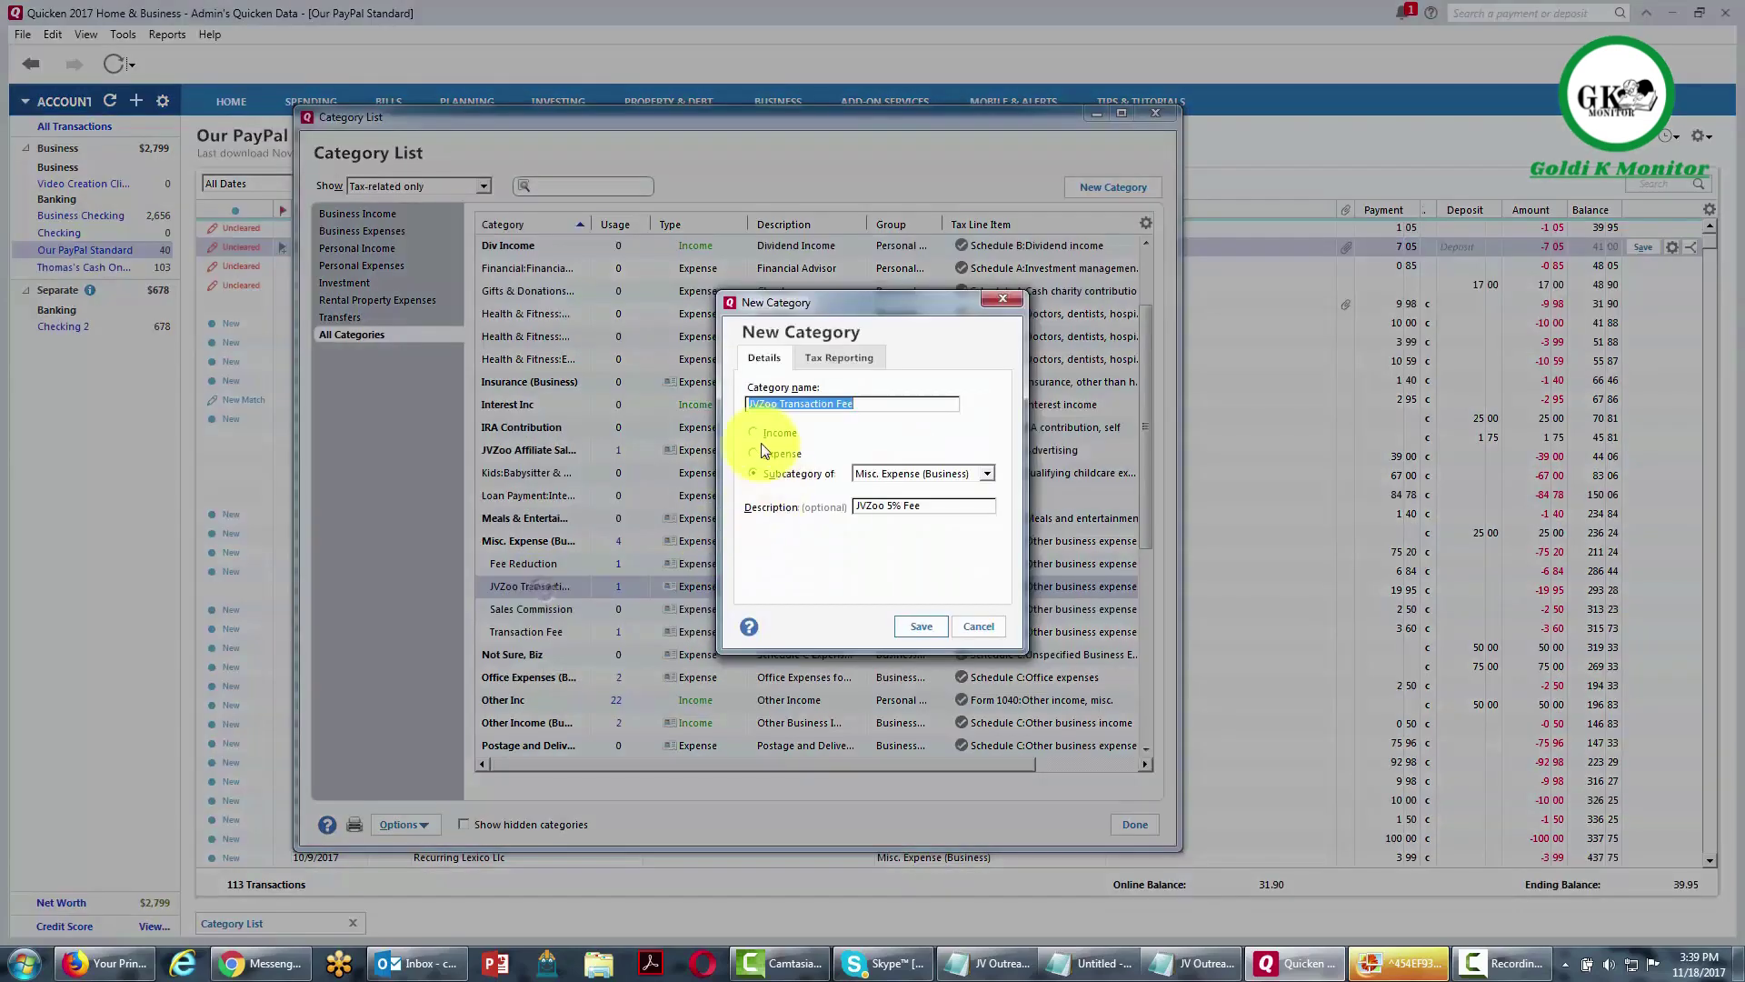
{"action": "left_click", "coordinate": [755, 455]}
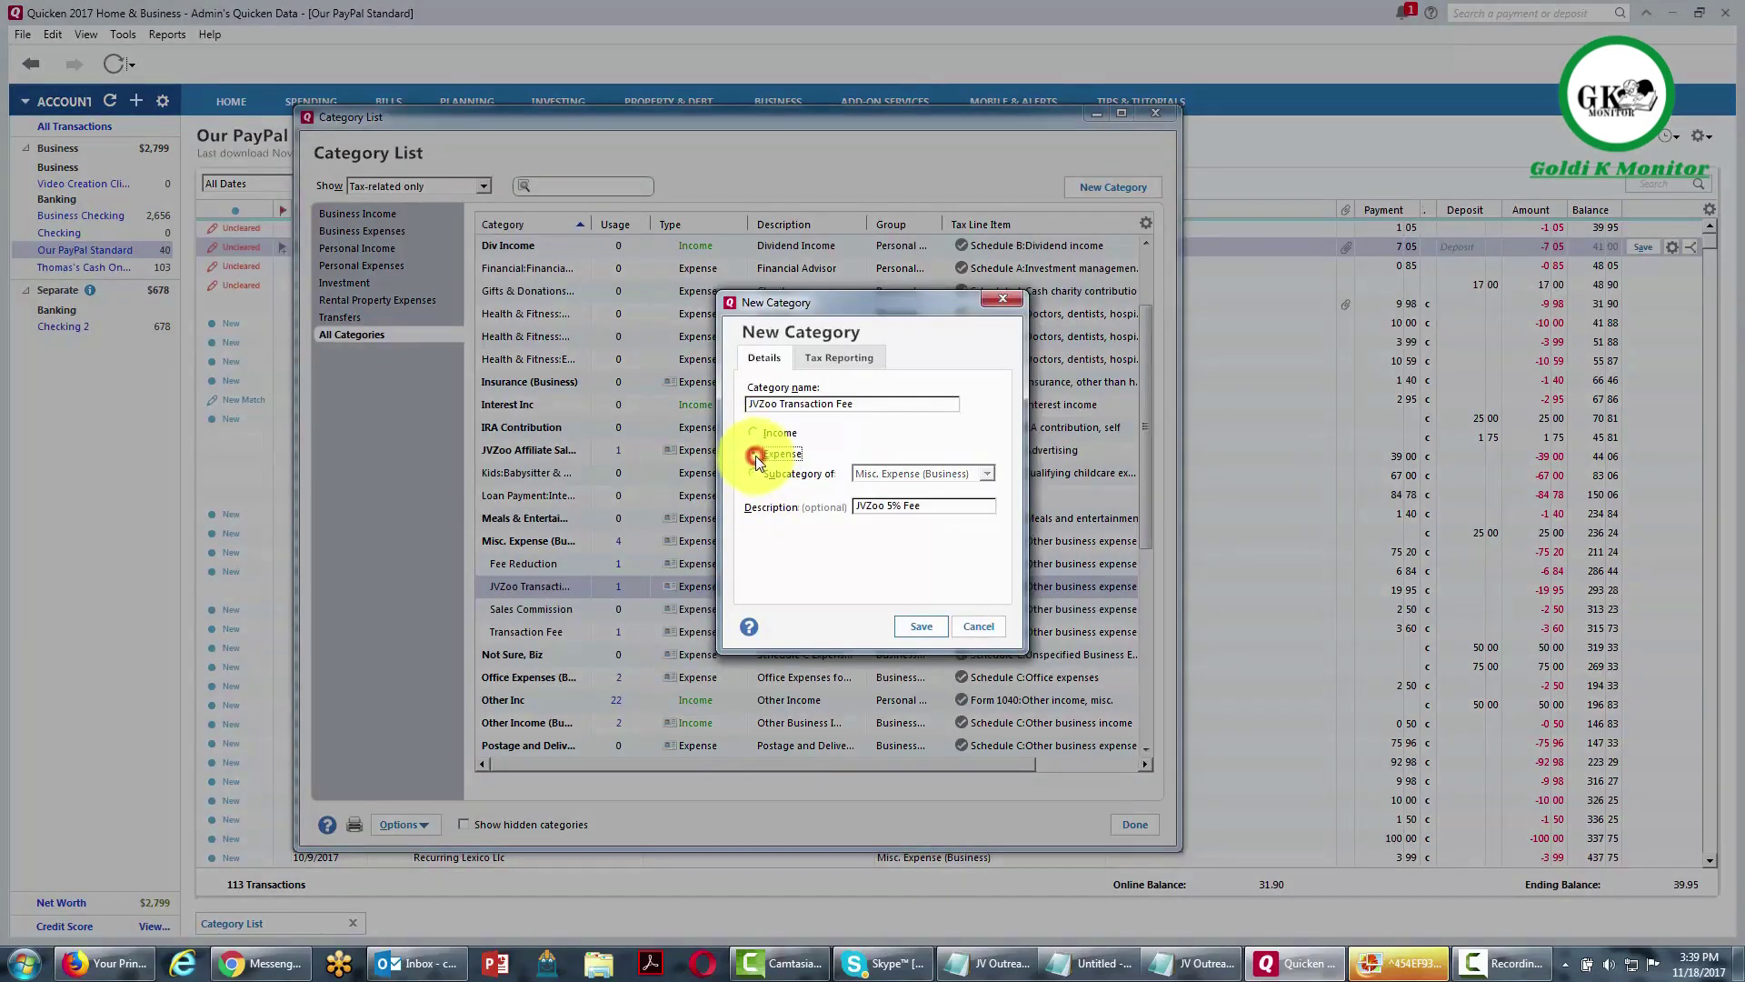
{"action": "left_click", "coordinate": [840, 363]}
{"action": "left_click", "coordinate": [985, 511]}
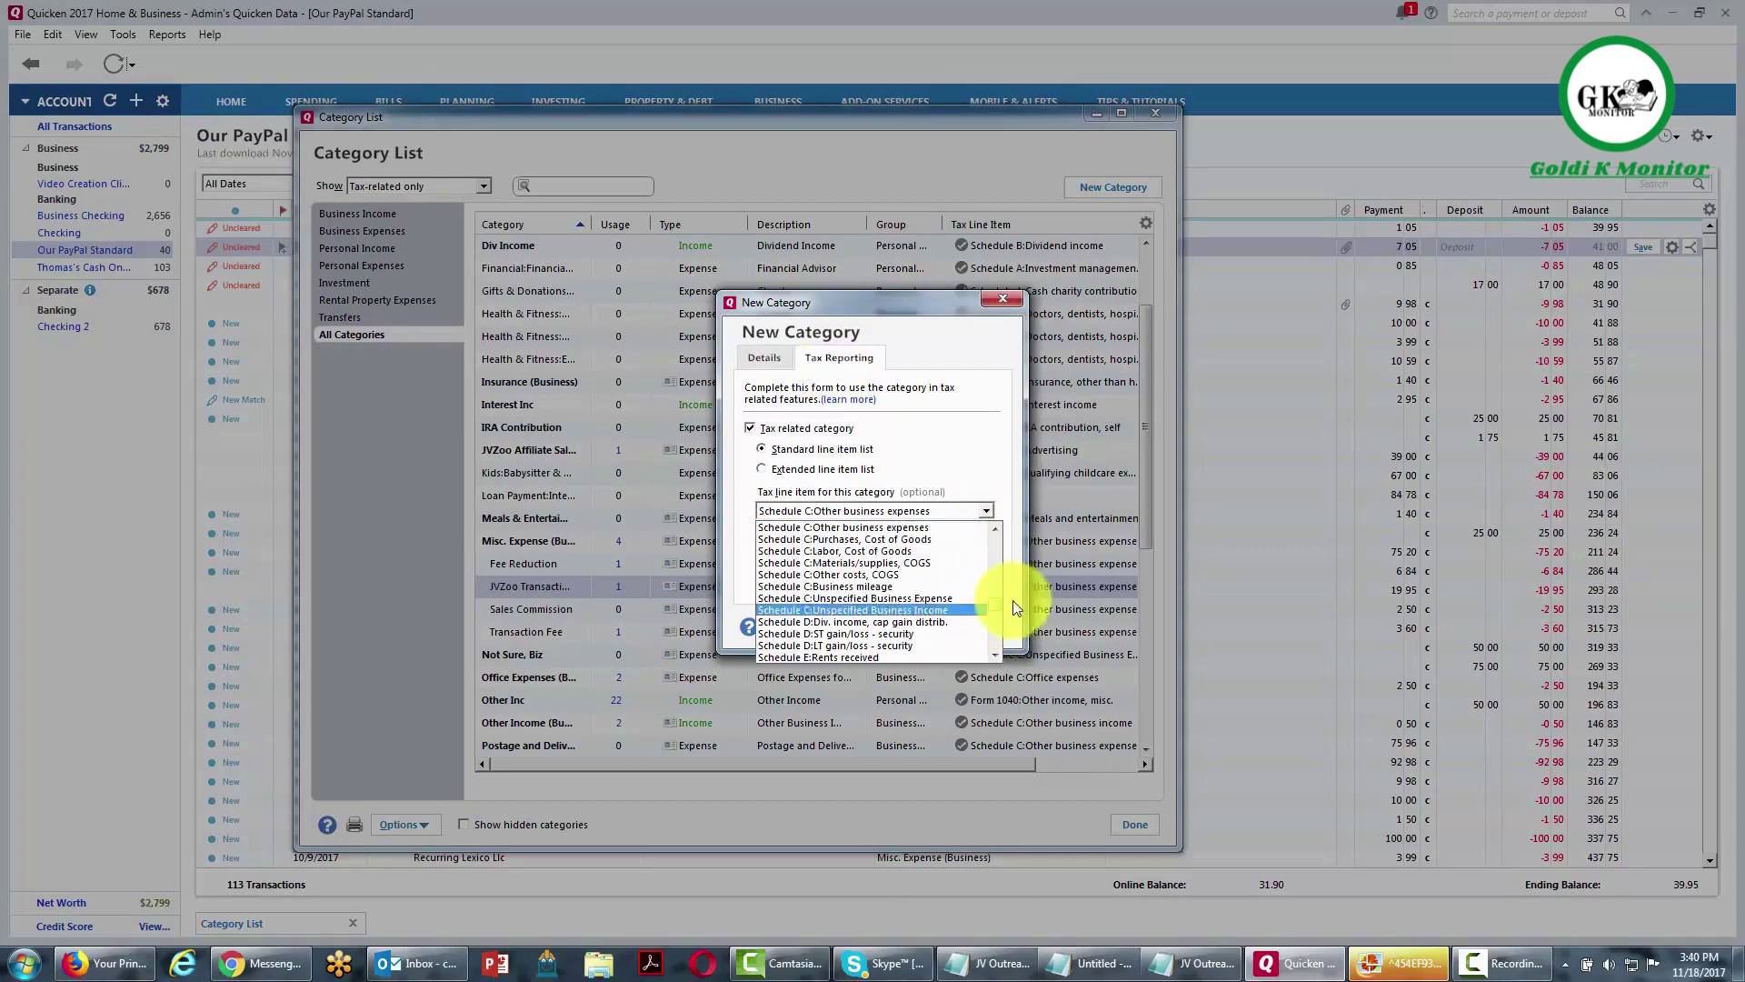
{"action": "left_click", "coordinate": [877, 600]}
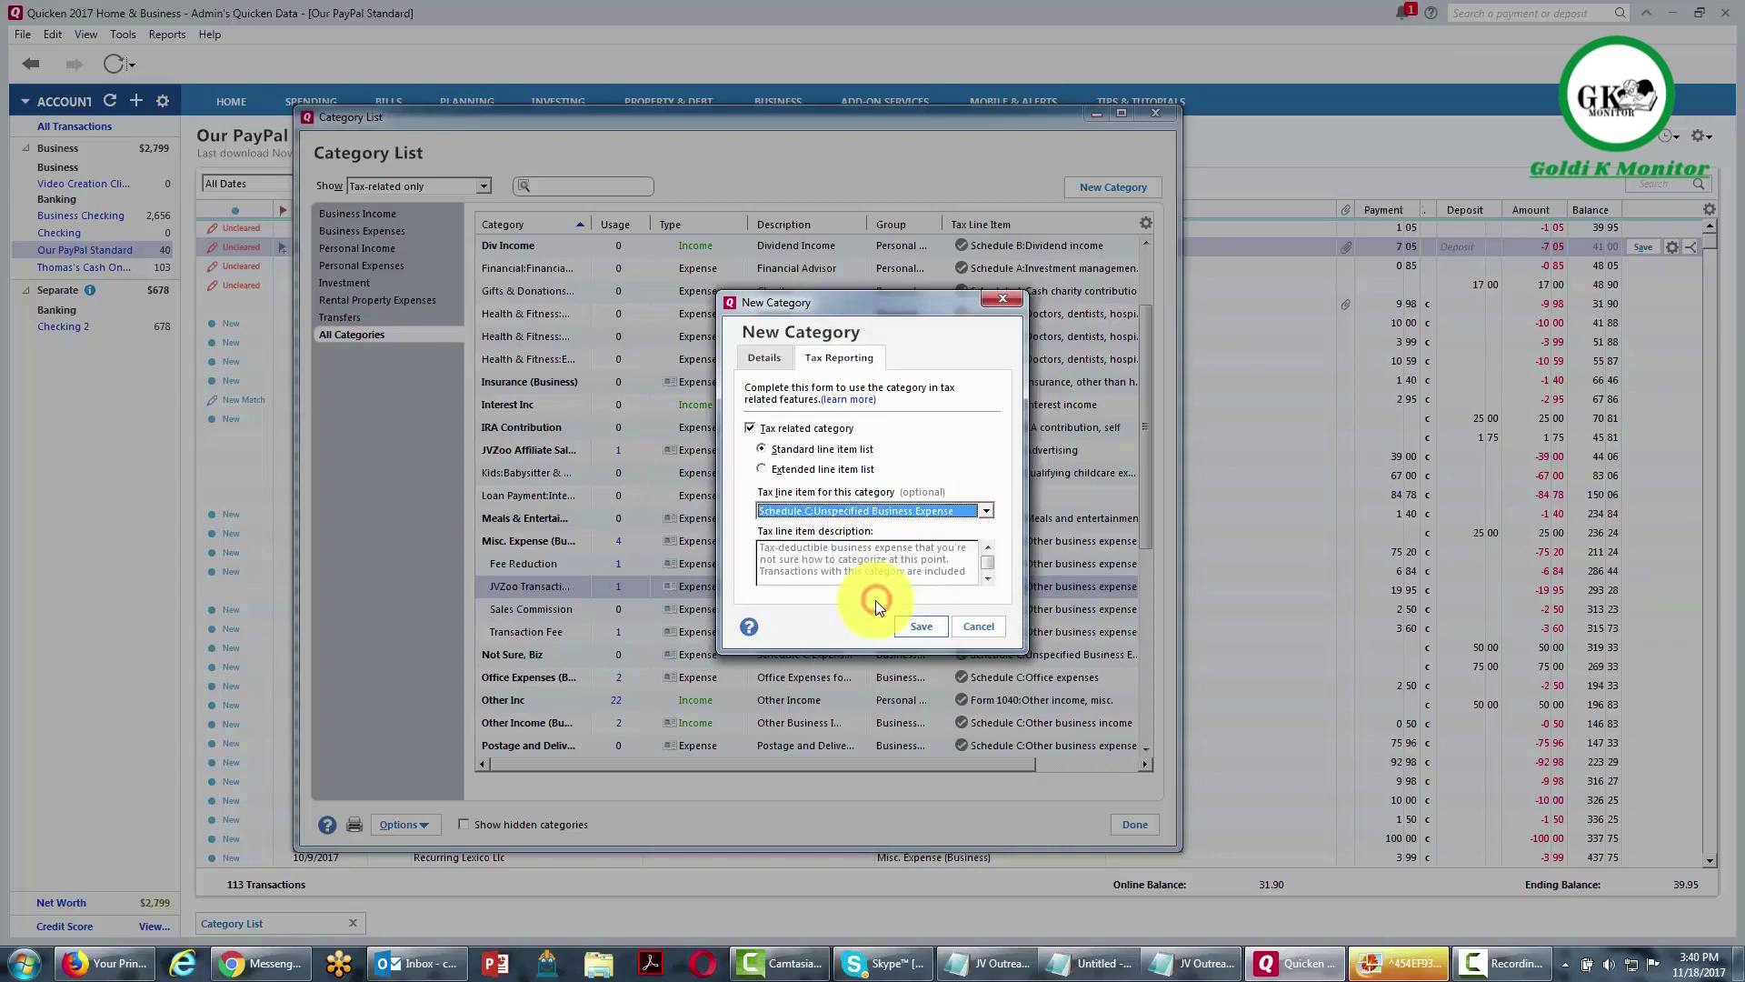
{"action": "left_click", "coordinate": [916, 631]}
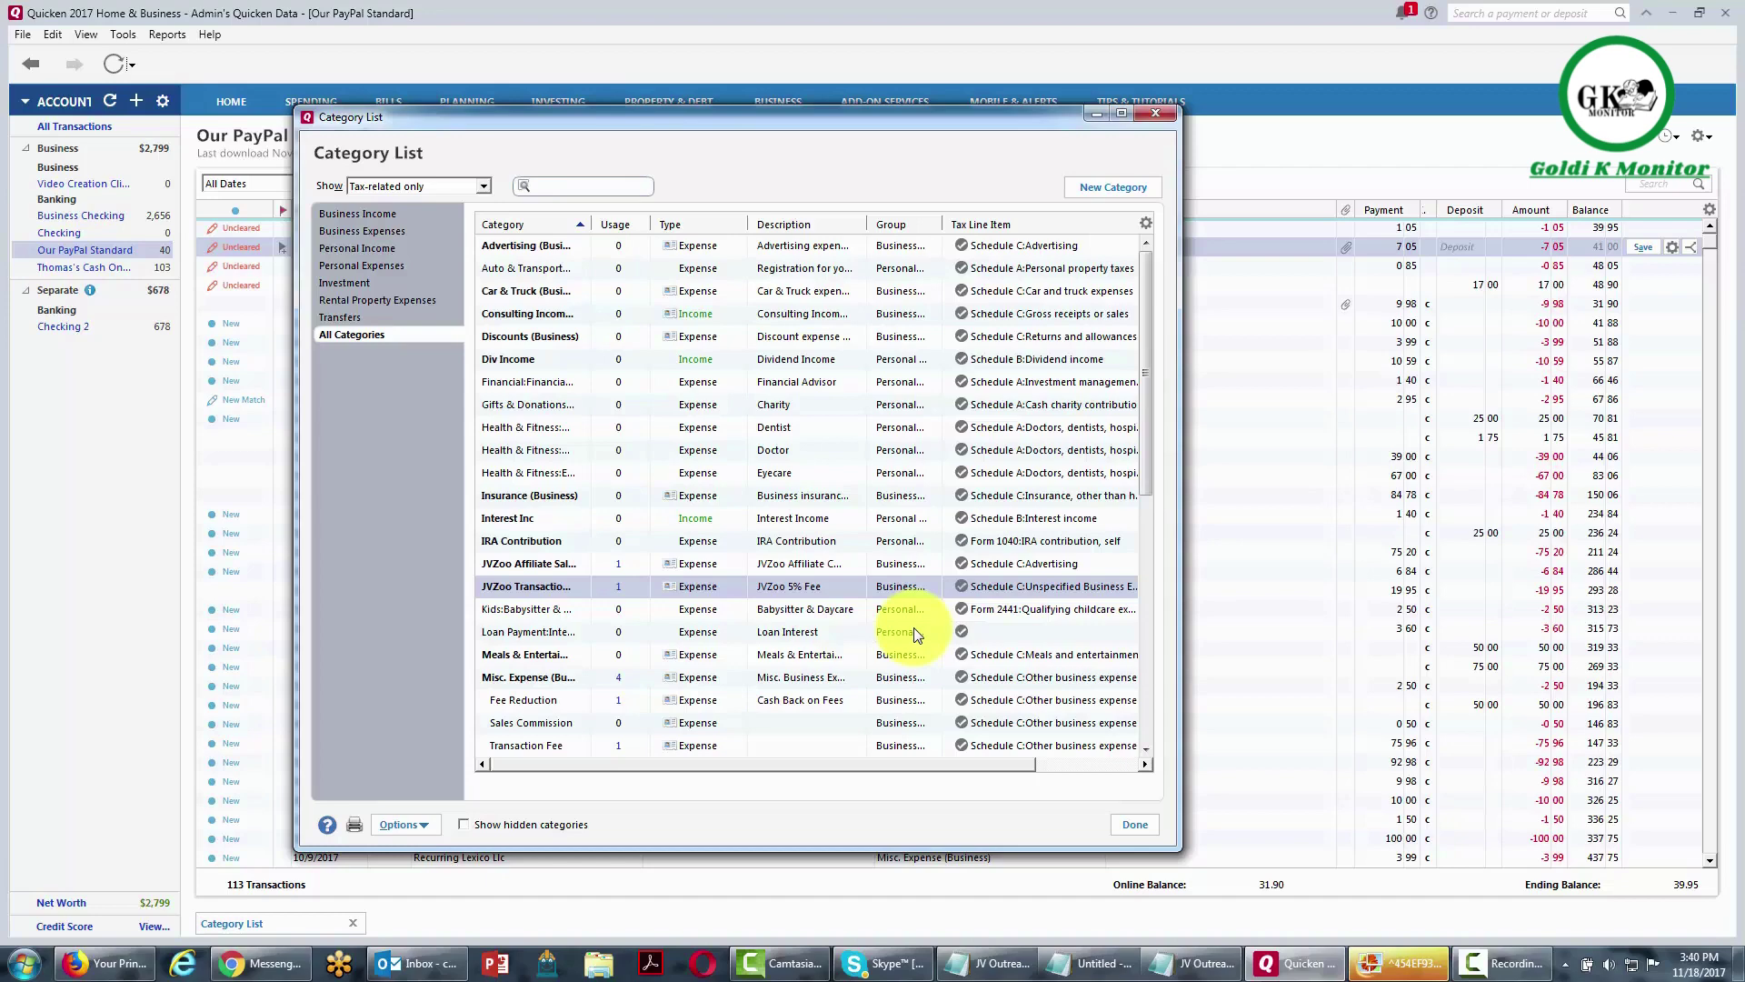
Step: Scroll through the Category List to review the new JVZoo Transaction Fee expense category
{"action": "left_click_drag", "start_coordinate": [1150, 460], "coordinate": [1149, 514]}
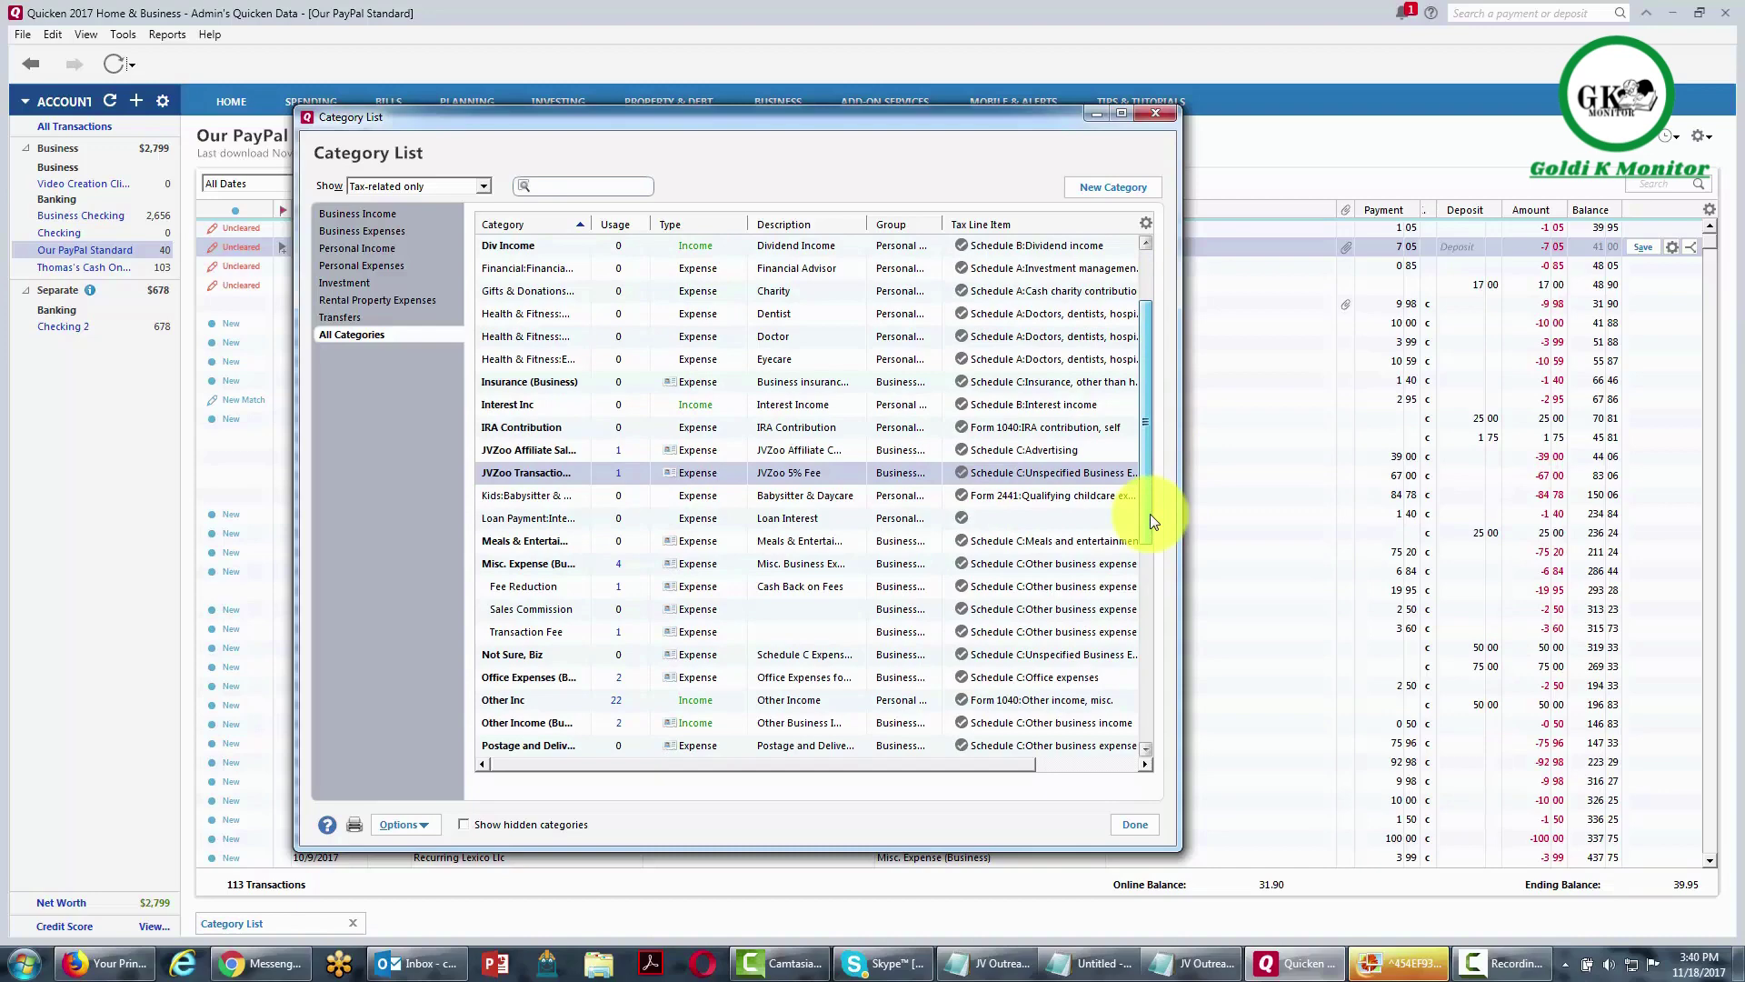
{"action": "left_click_drag", "start_coordinate": [1149, 514], "coordinate": [1149, 514]}
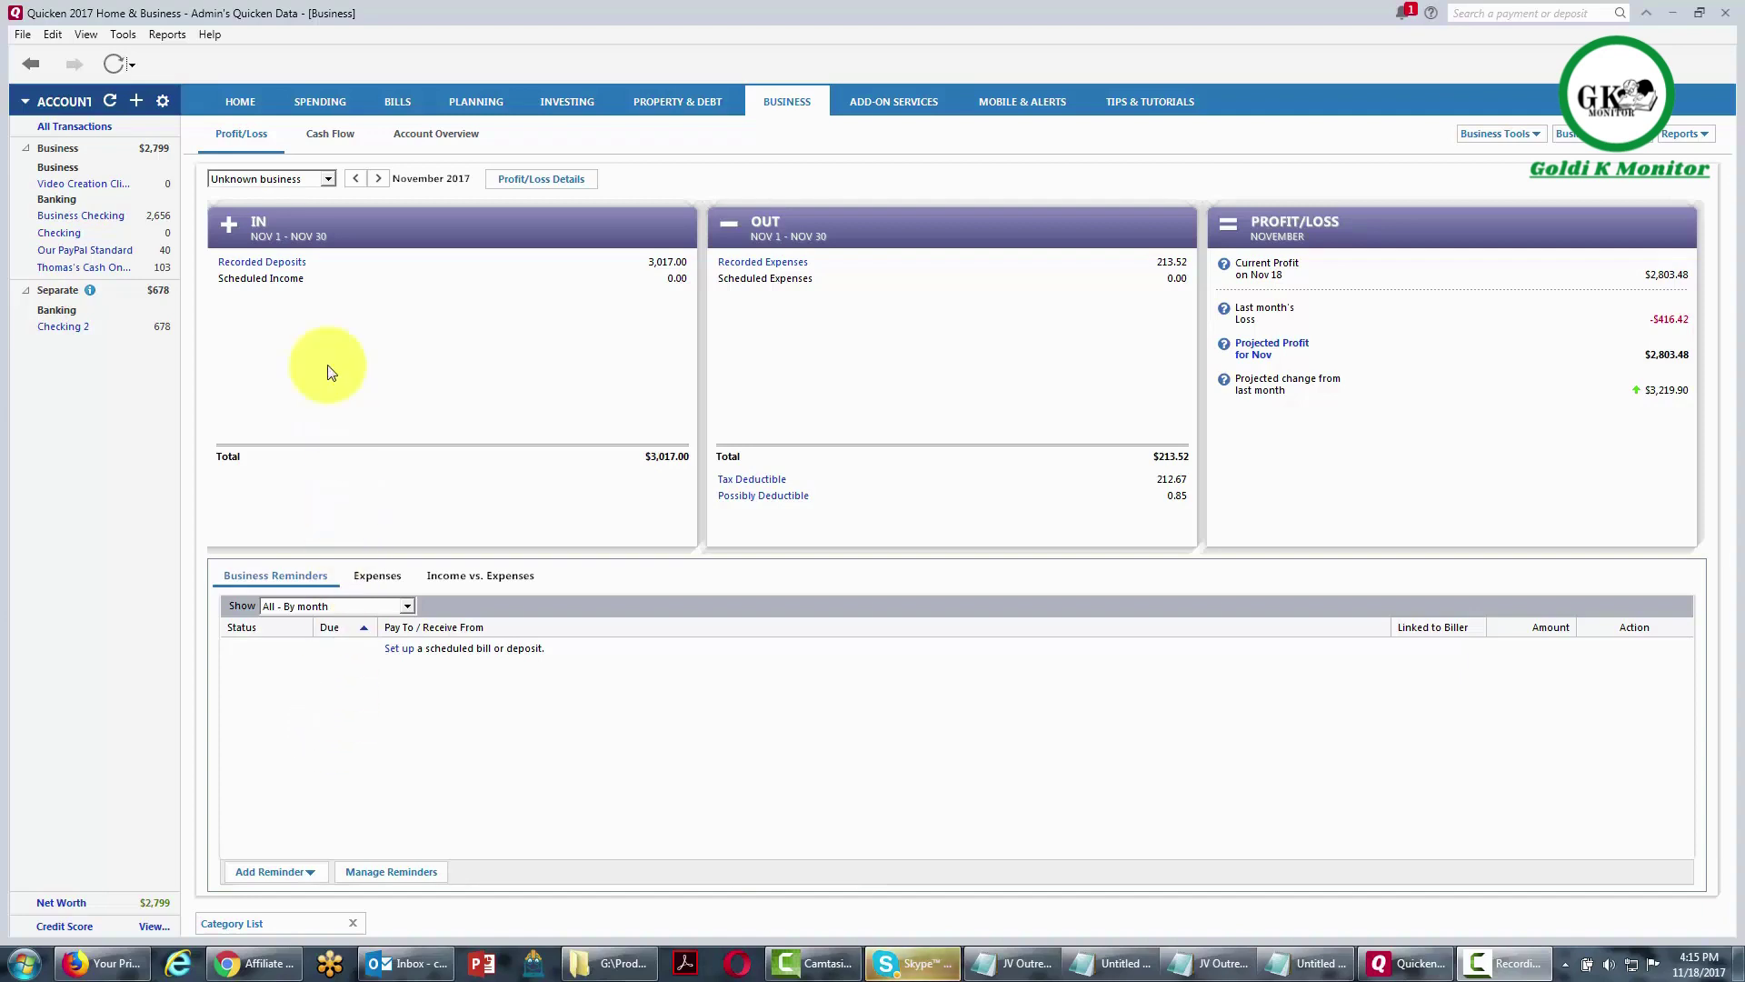
Step: Start a new Credit Card account using Advanced Setup with manually entered transactions
{"action": "left_click", "coordinate": [139, 103]}
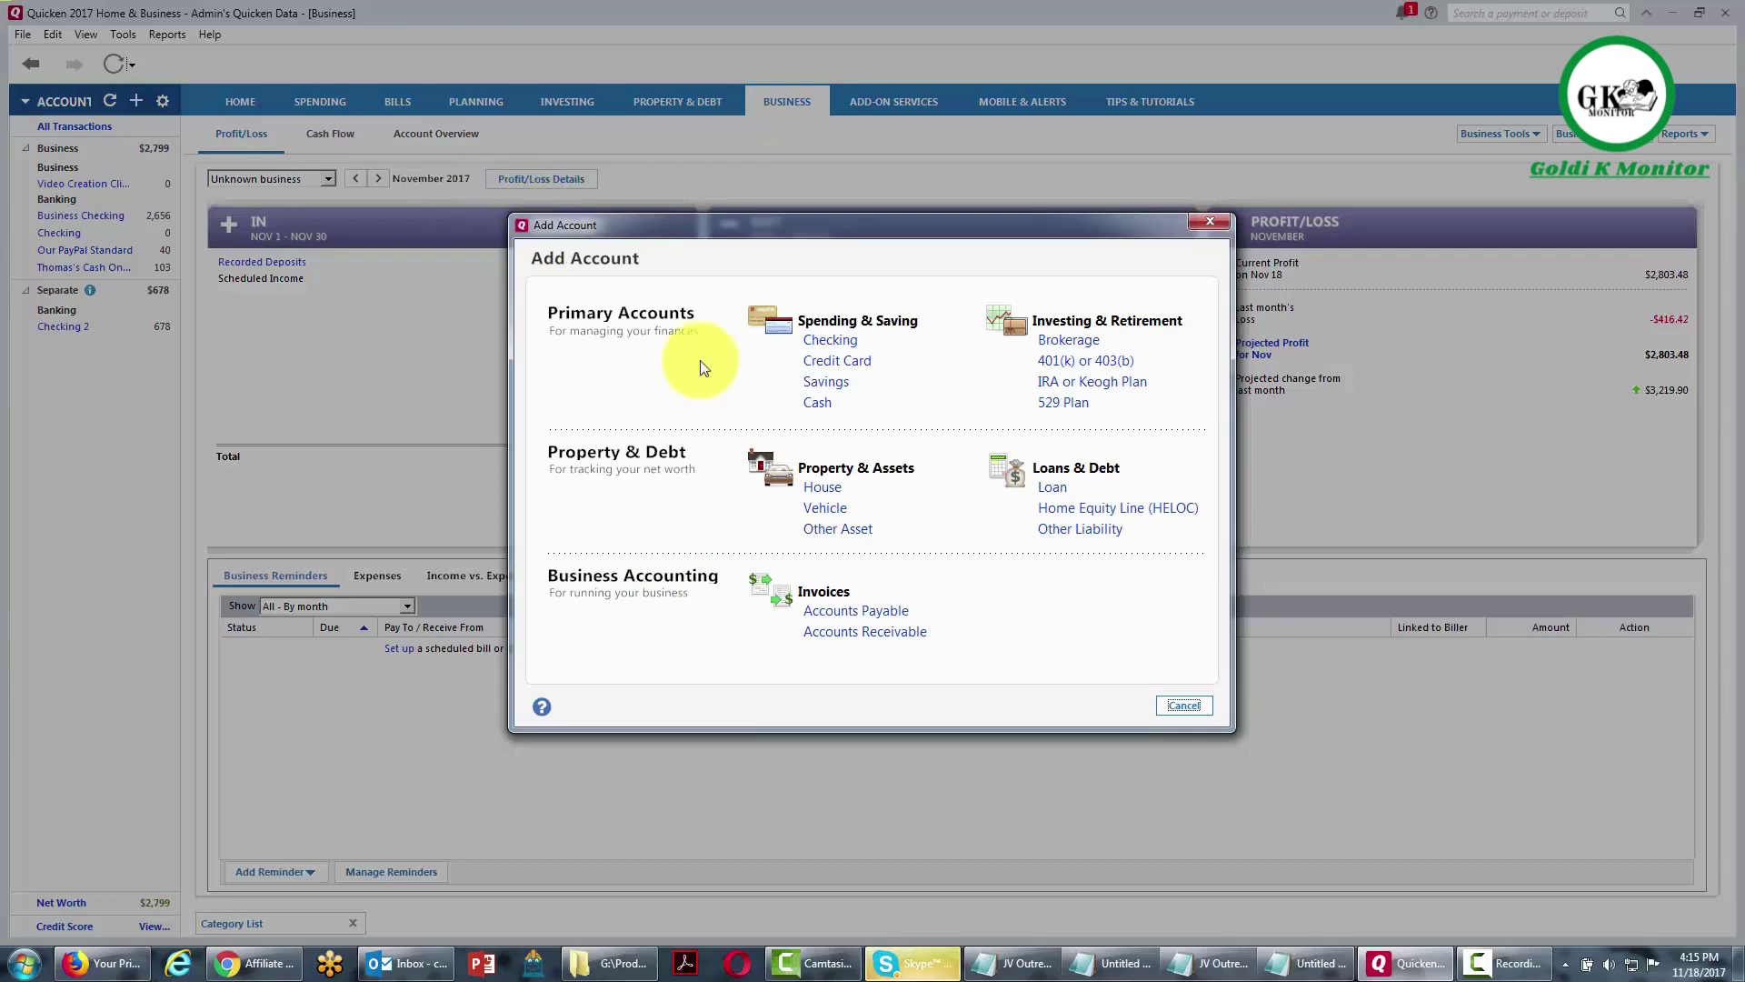
{"action": "left_click", "coordinate": [824, 362]}
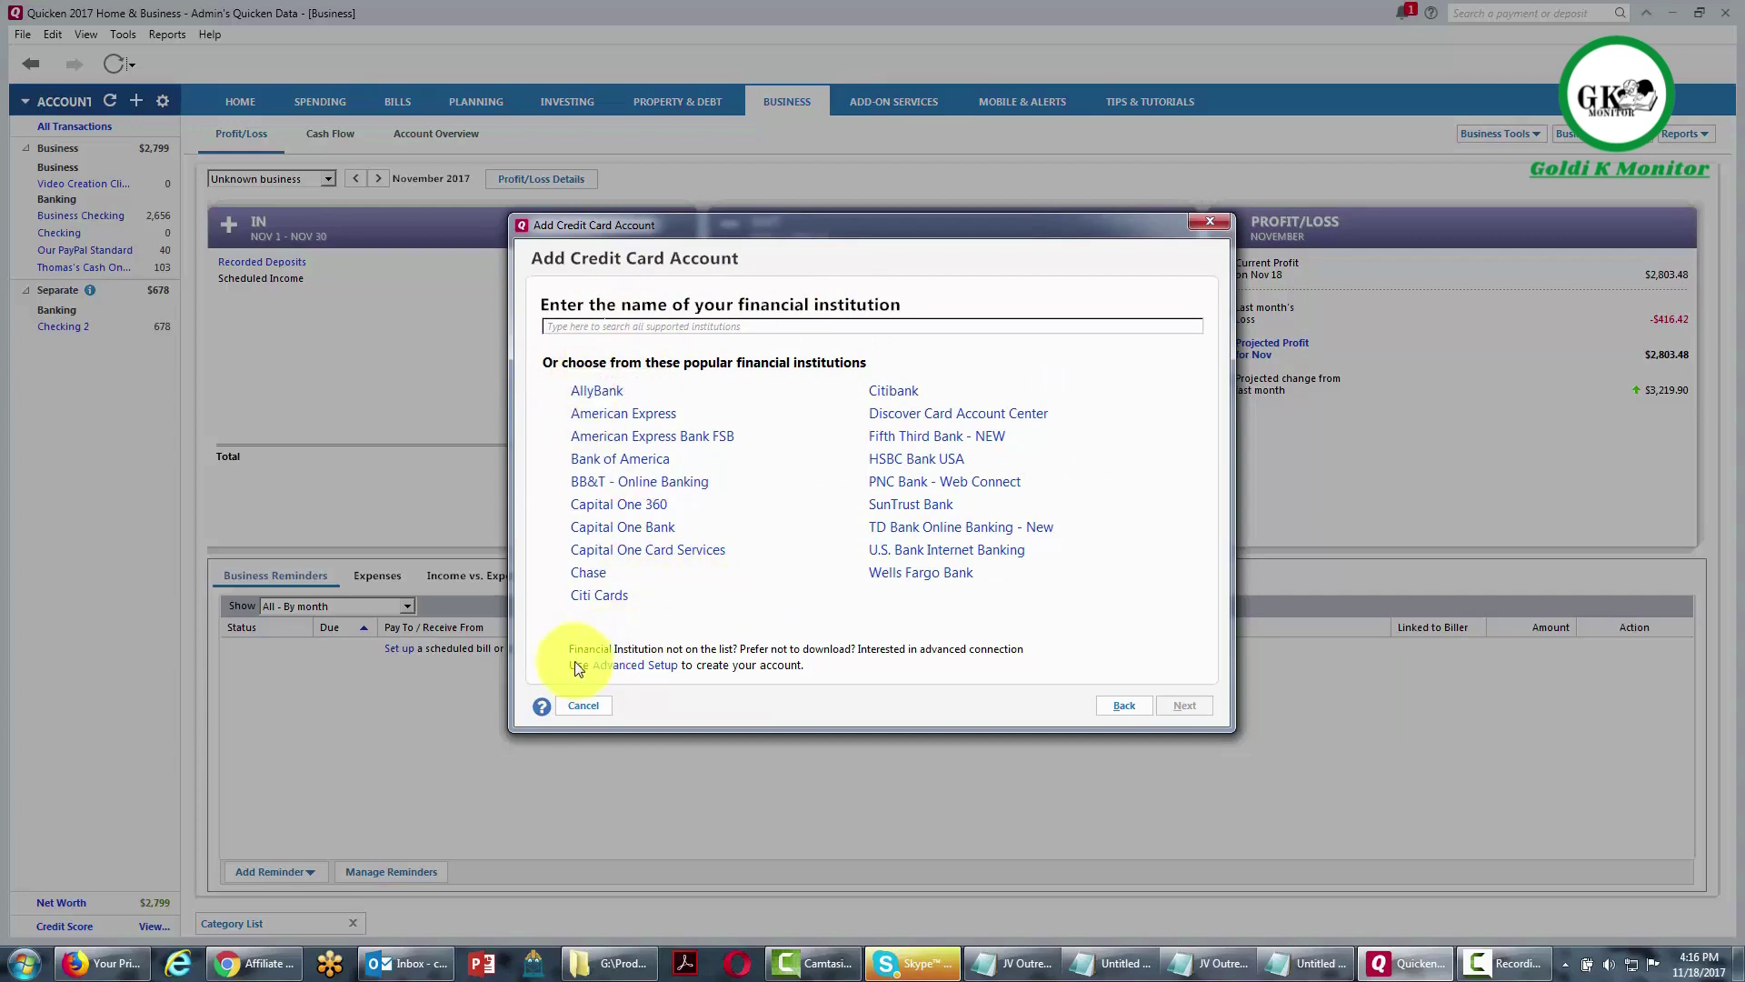
{"action": "left_click", "coordinate": [627, 666]}
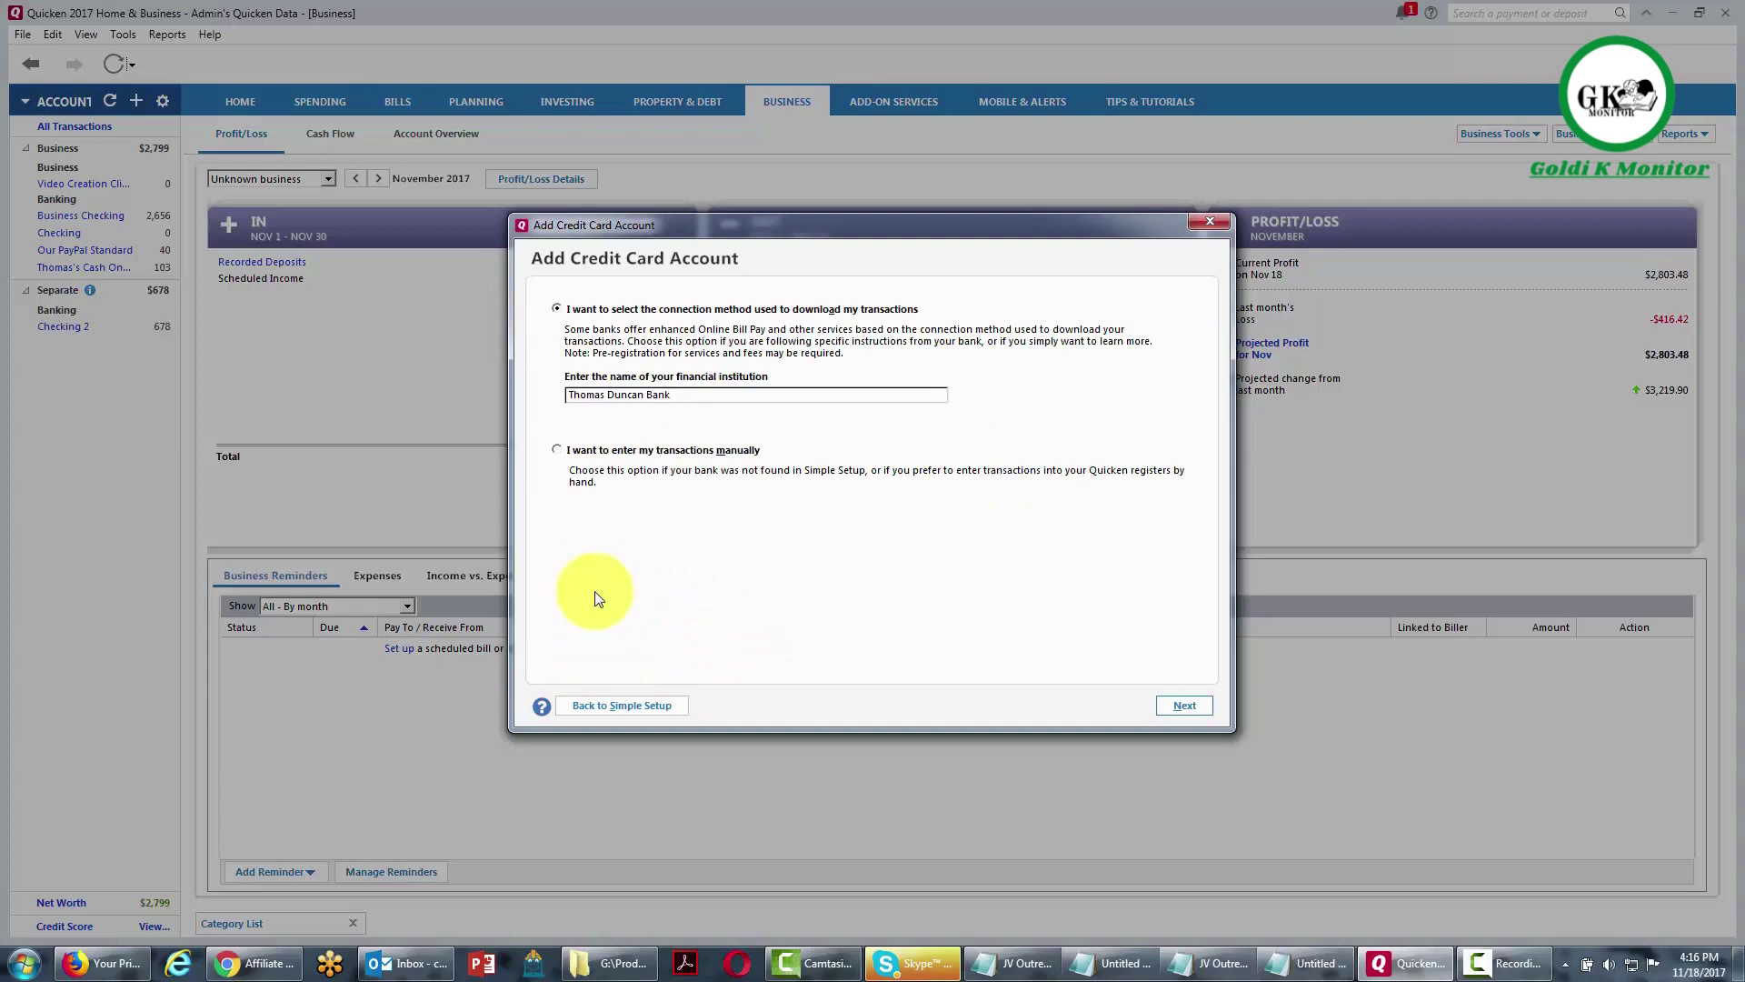
{"action": "left_click", "coordinate": [560, 450]}
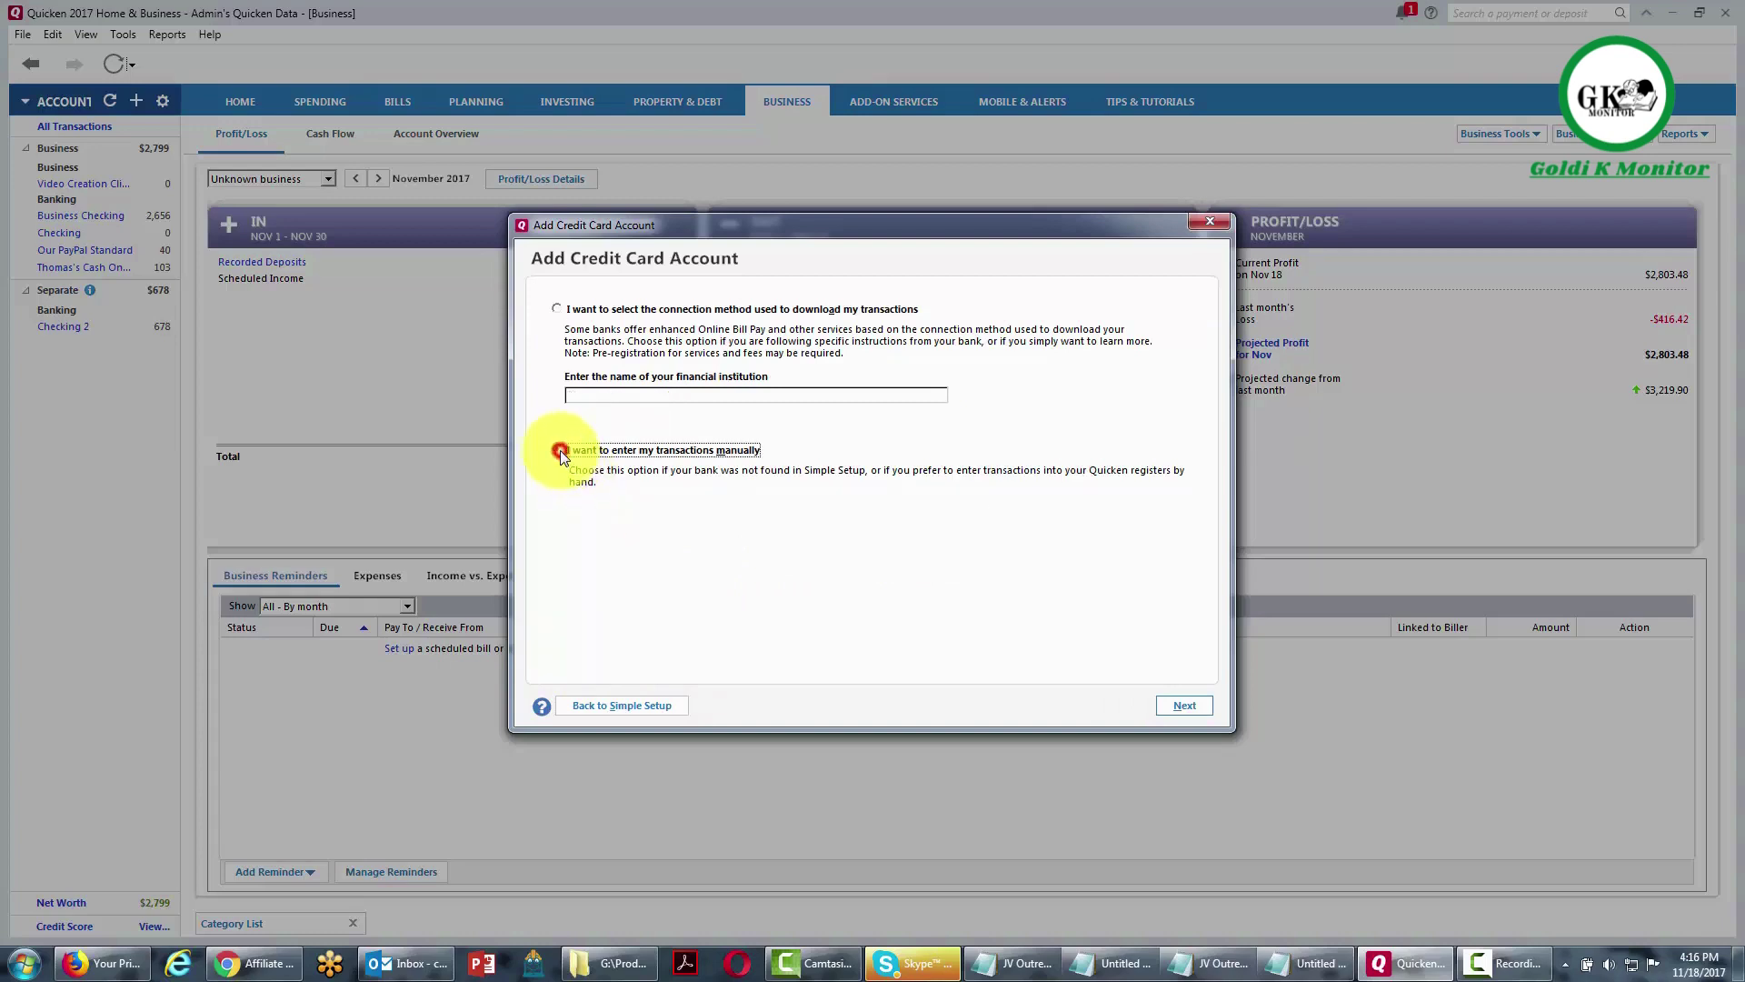
{"action": "left_click", "coordinate": [1182, 707]}
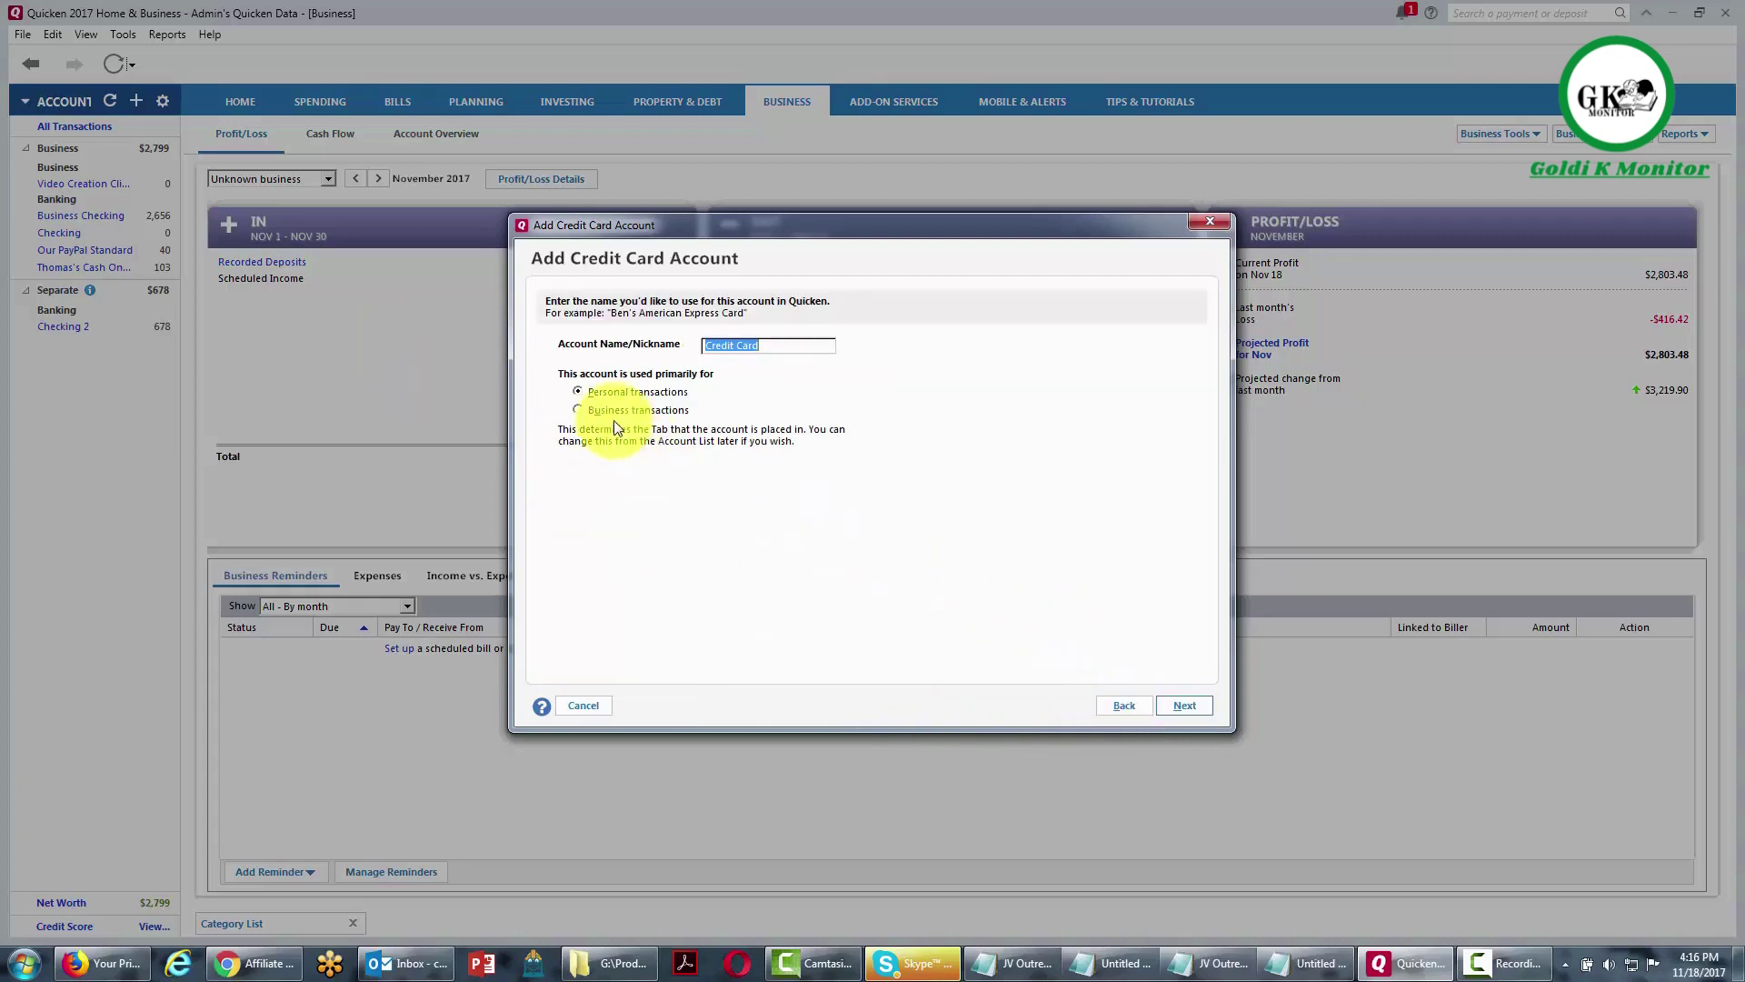
Step: Mark the account as Business, dated 11/1/2017 with a 0 balance, and create it
{"action": "left_click", "coordinate": [580, 411]}
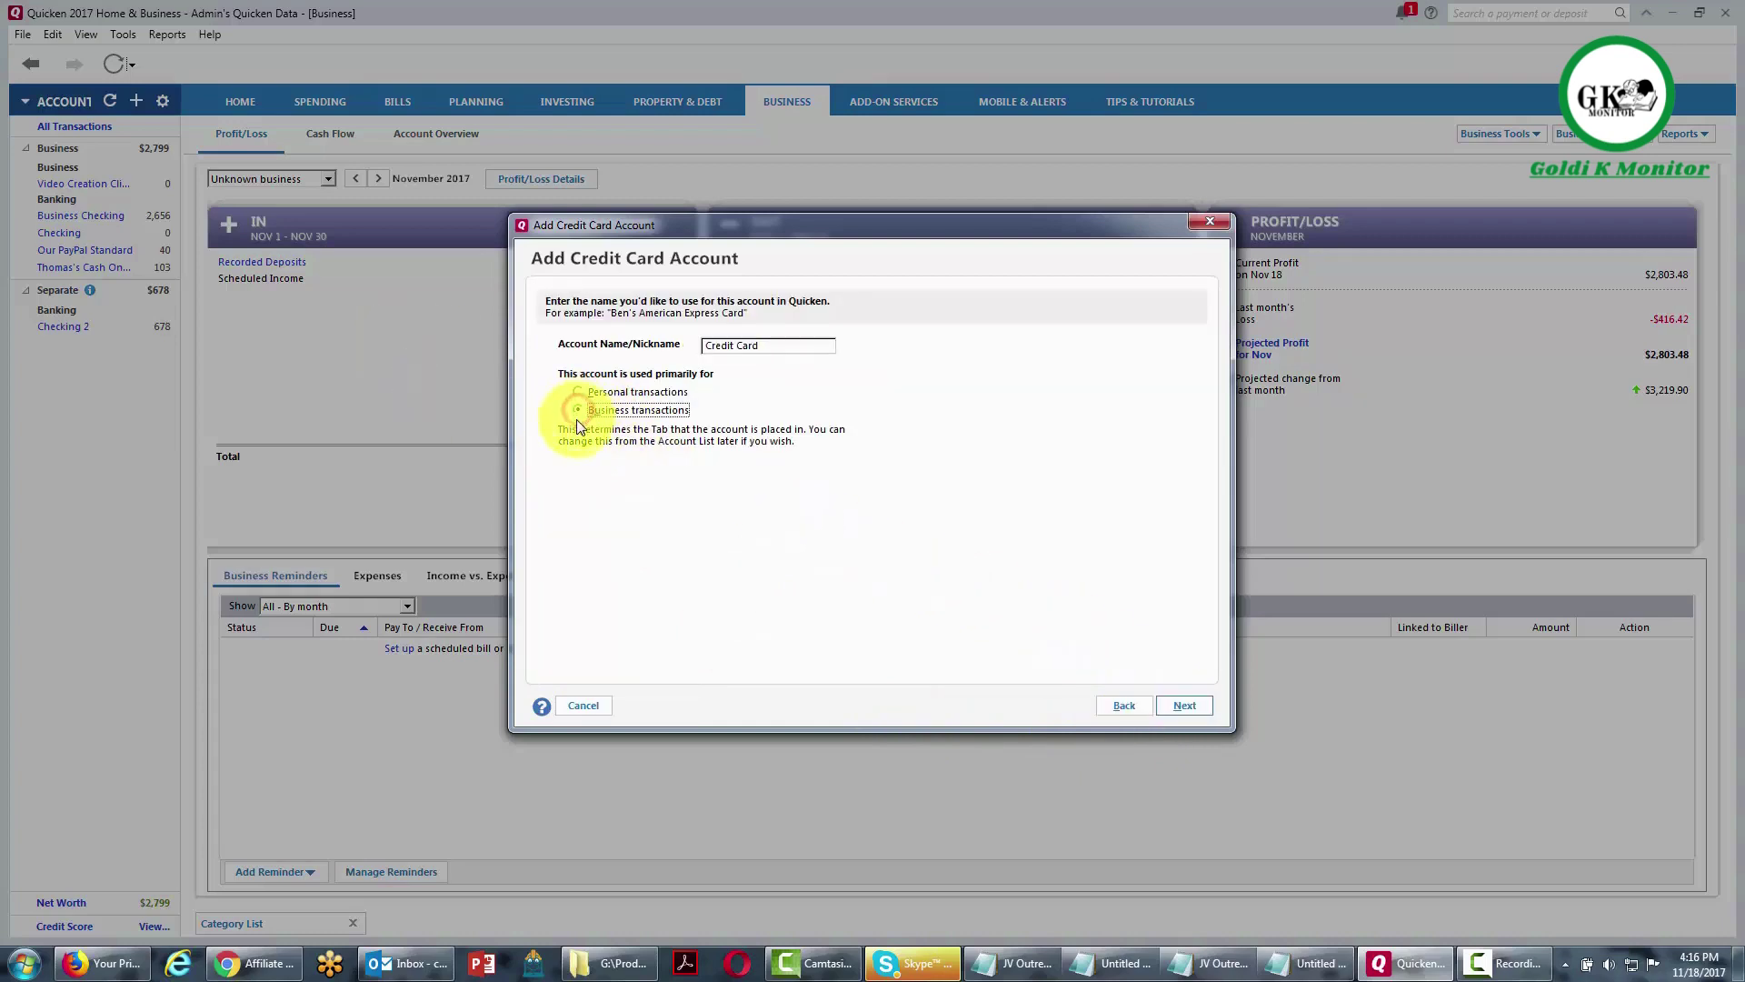
{"action": "key", "text": "Return"}
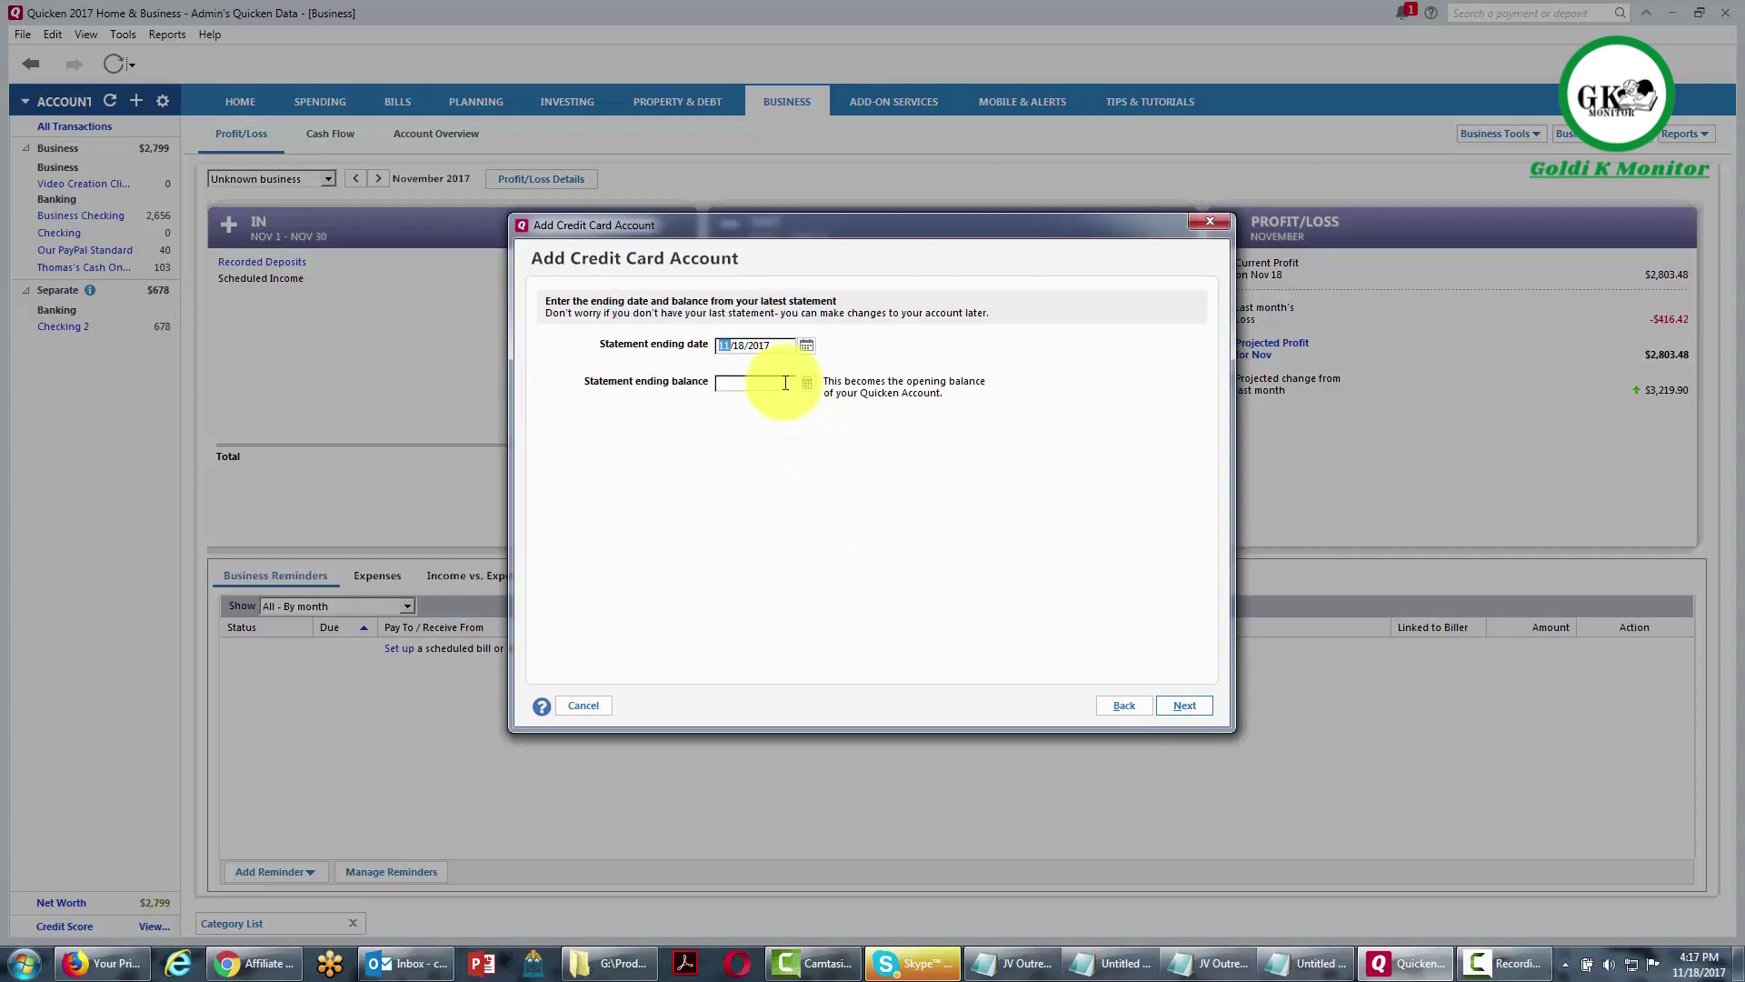
{"action": "left_click", "coordinate": [783, 382]}
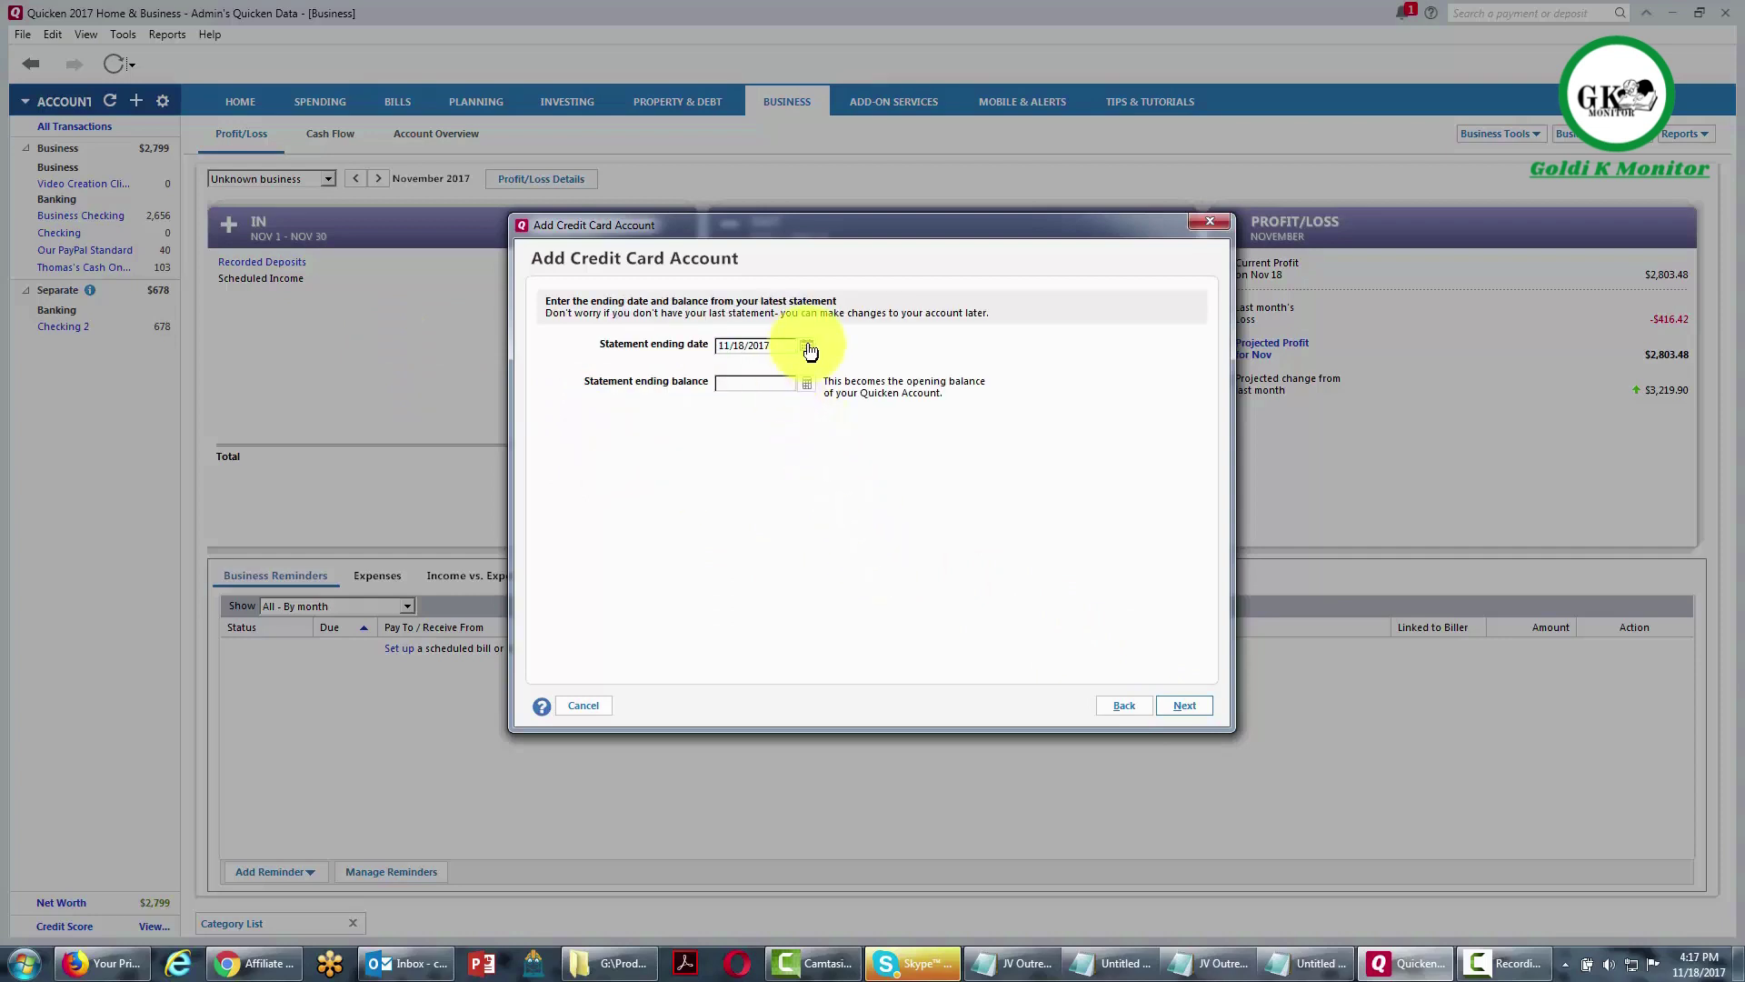
{"action": "left_click", "coordinate": [806, 346]}
{"action": "left_click", "coordinate": [820, 409]}
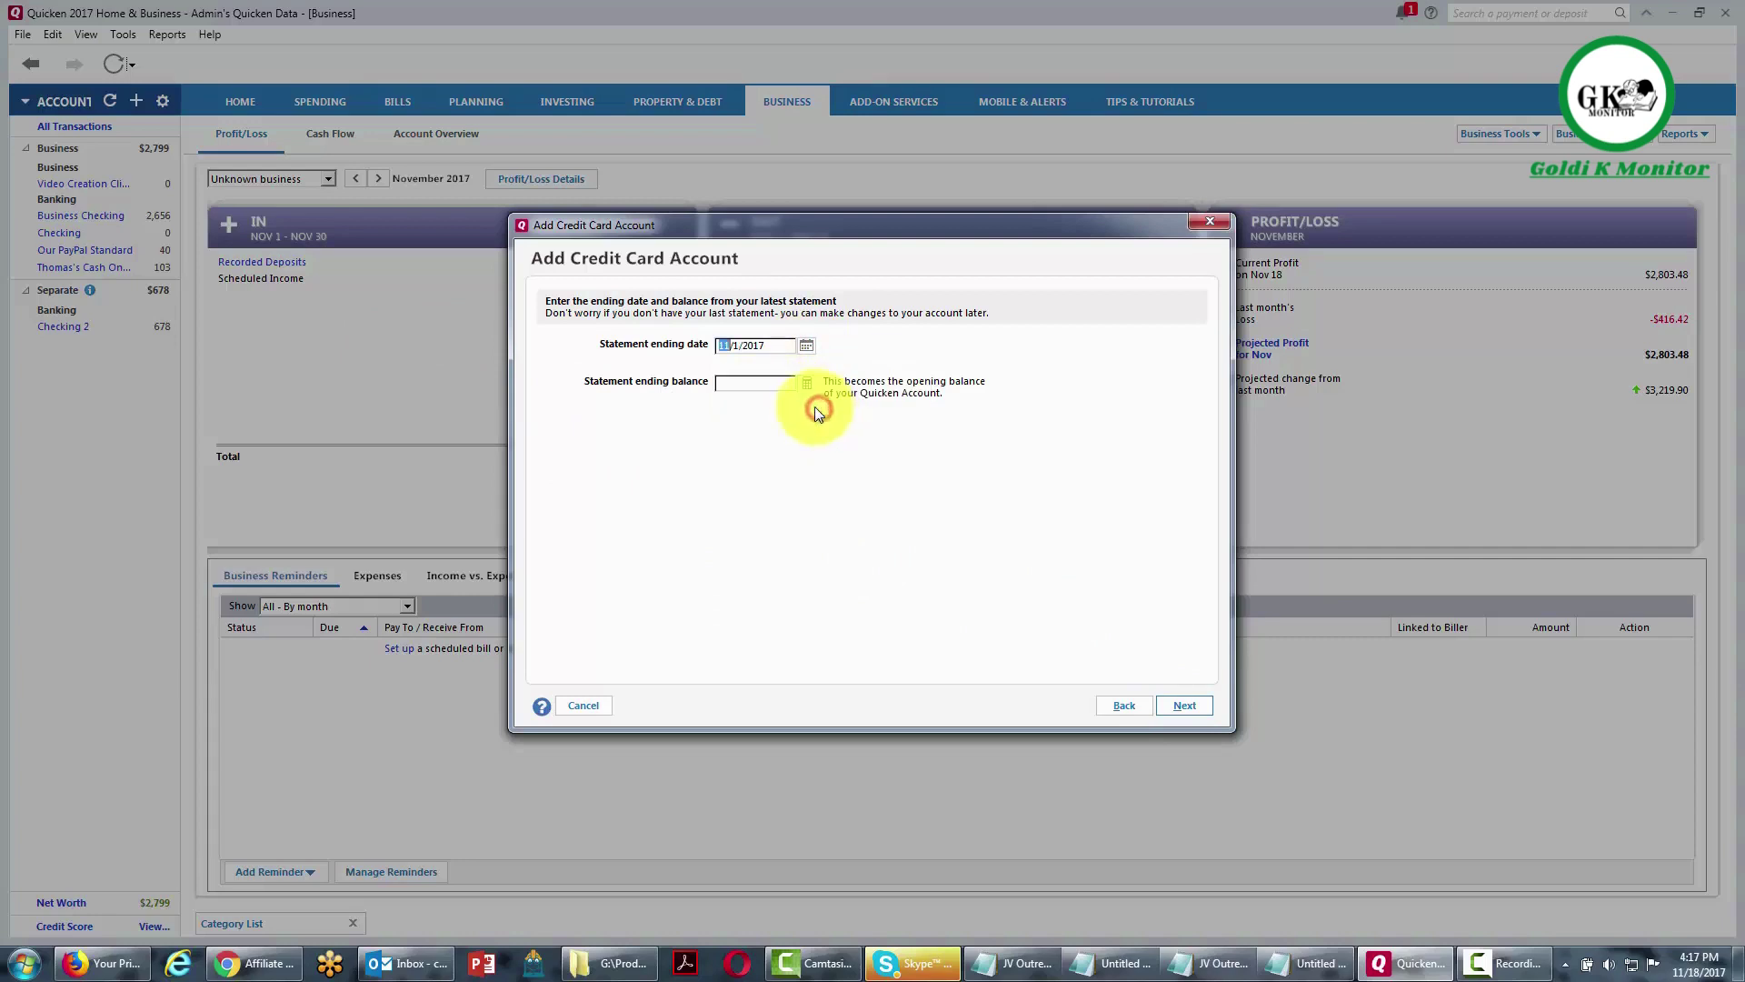
{"action": "left_click", "coordinate": [782, 383]}
{"action": "left_click", "coordinate": [1185, 710]}
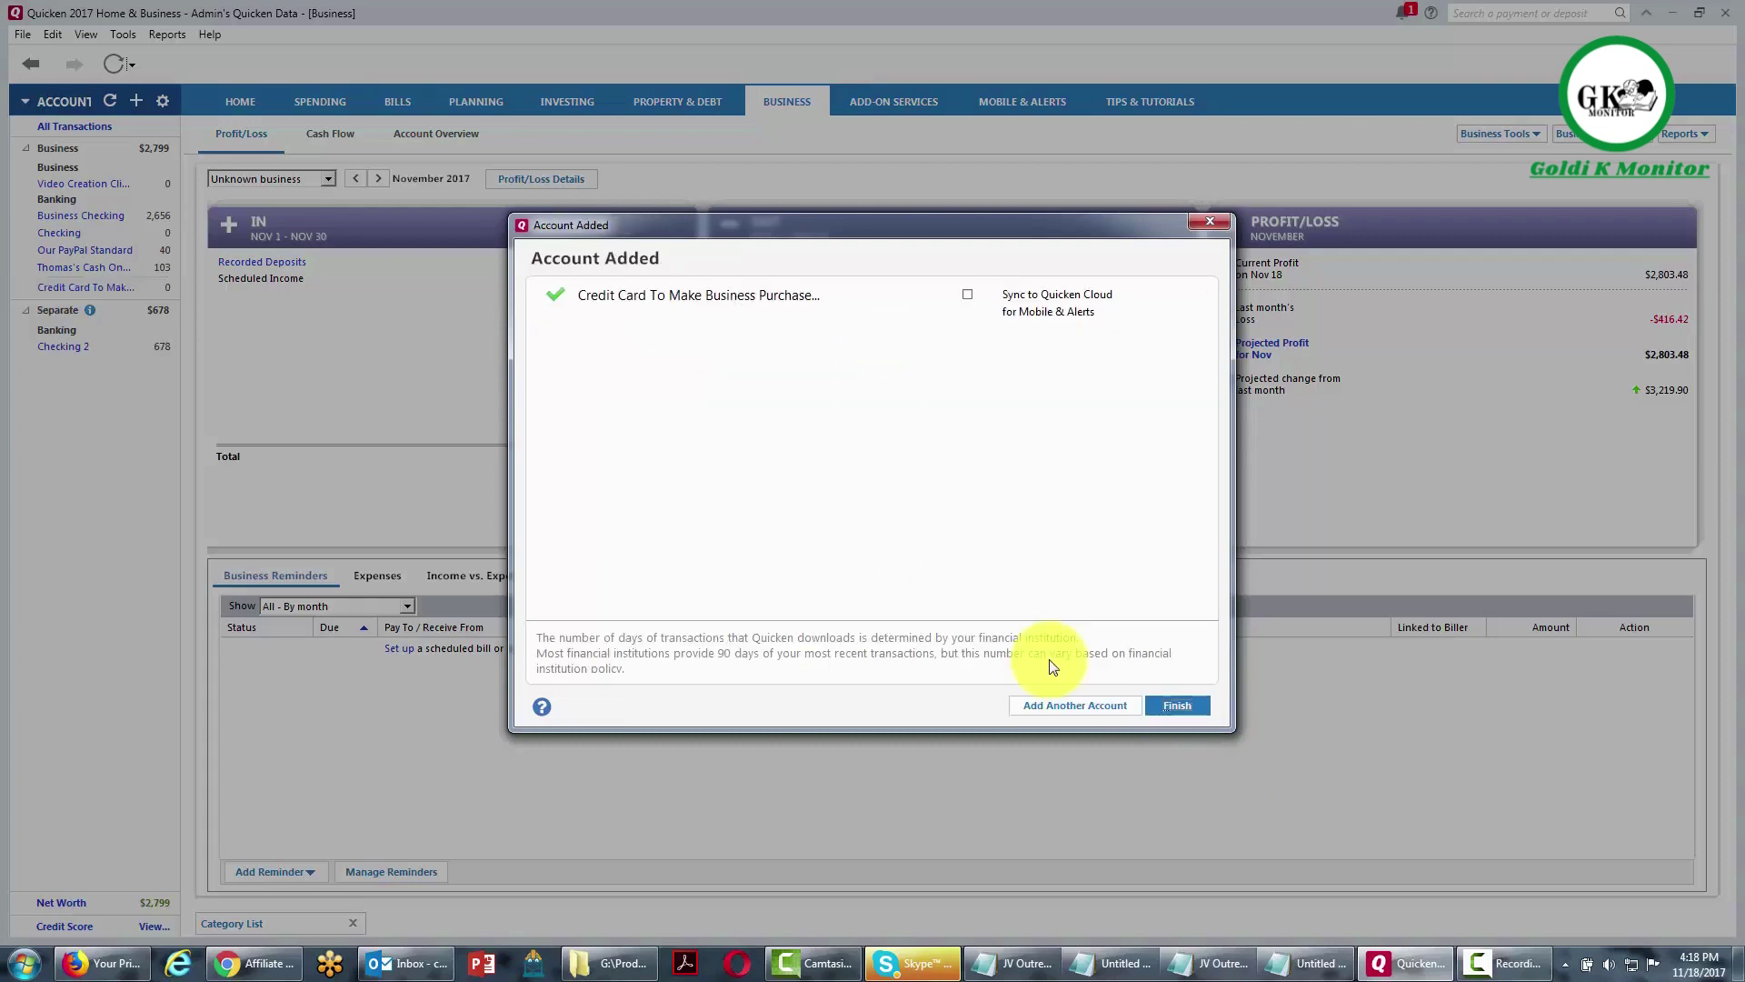
Step: Finish the Account Added confirmation and close the Balance Sheet report
{"action": "left_click", "coordinate": [1178, 707]}
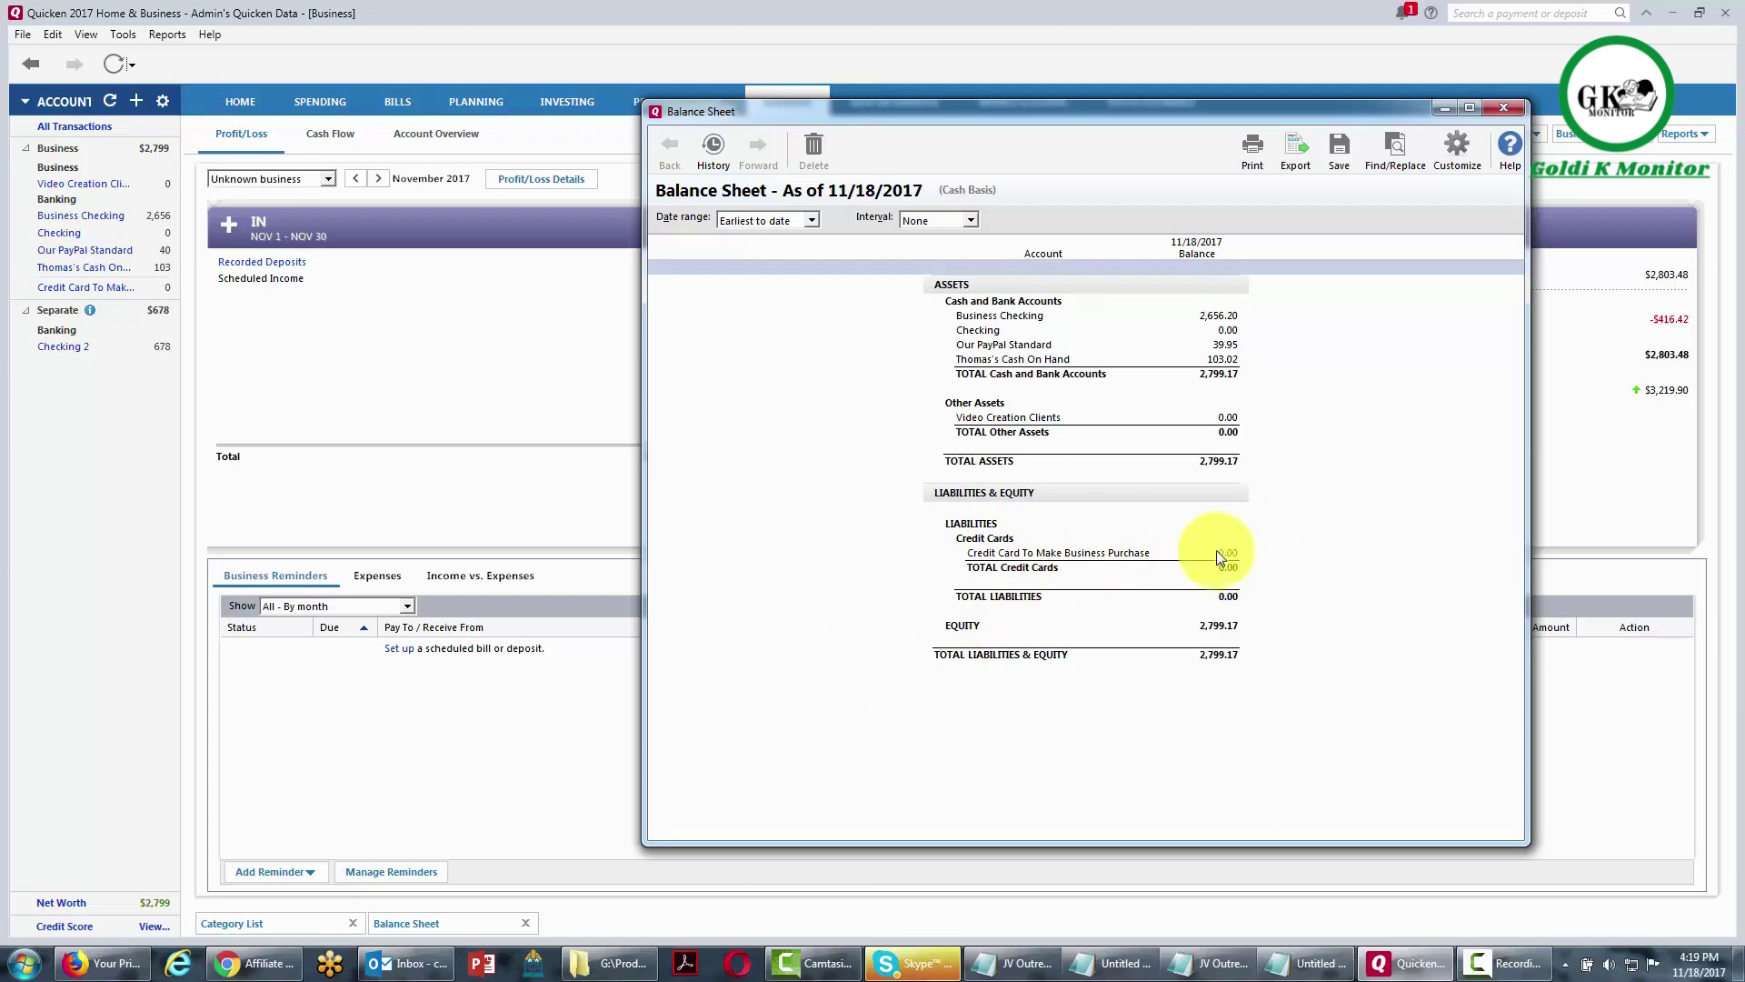
{"action": "key", "text": "Escape"}
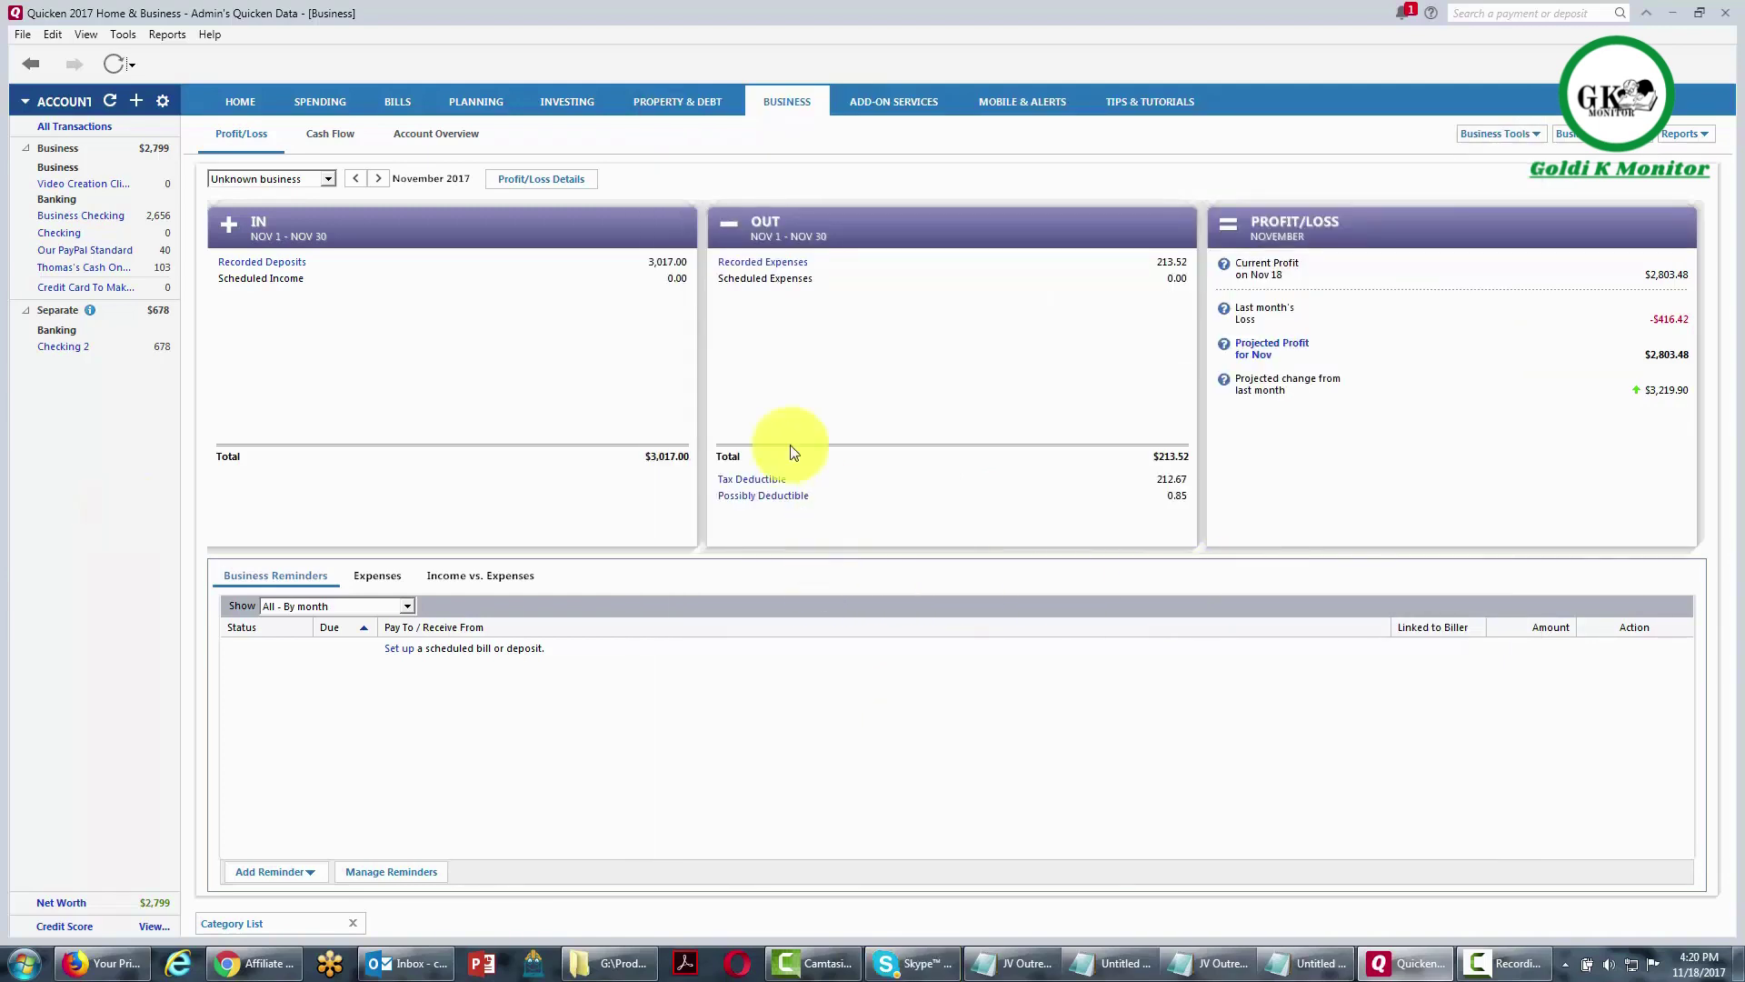
Step: Open the new credit card register and categorize the Coachin Program charge as Supplies (Business)
{"action": "left_click", "coordinate": [96, 286]}
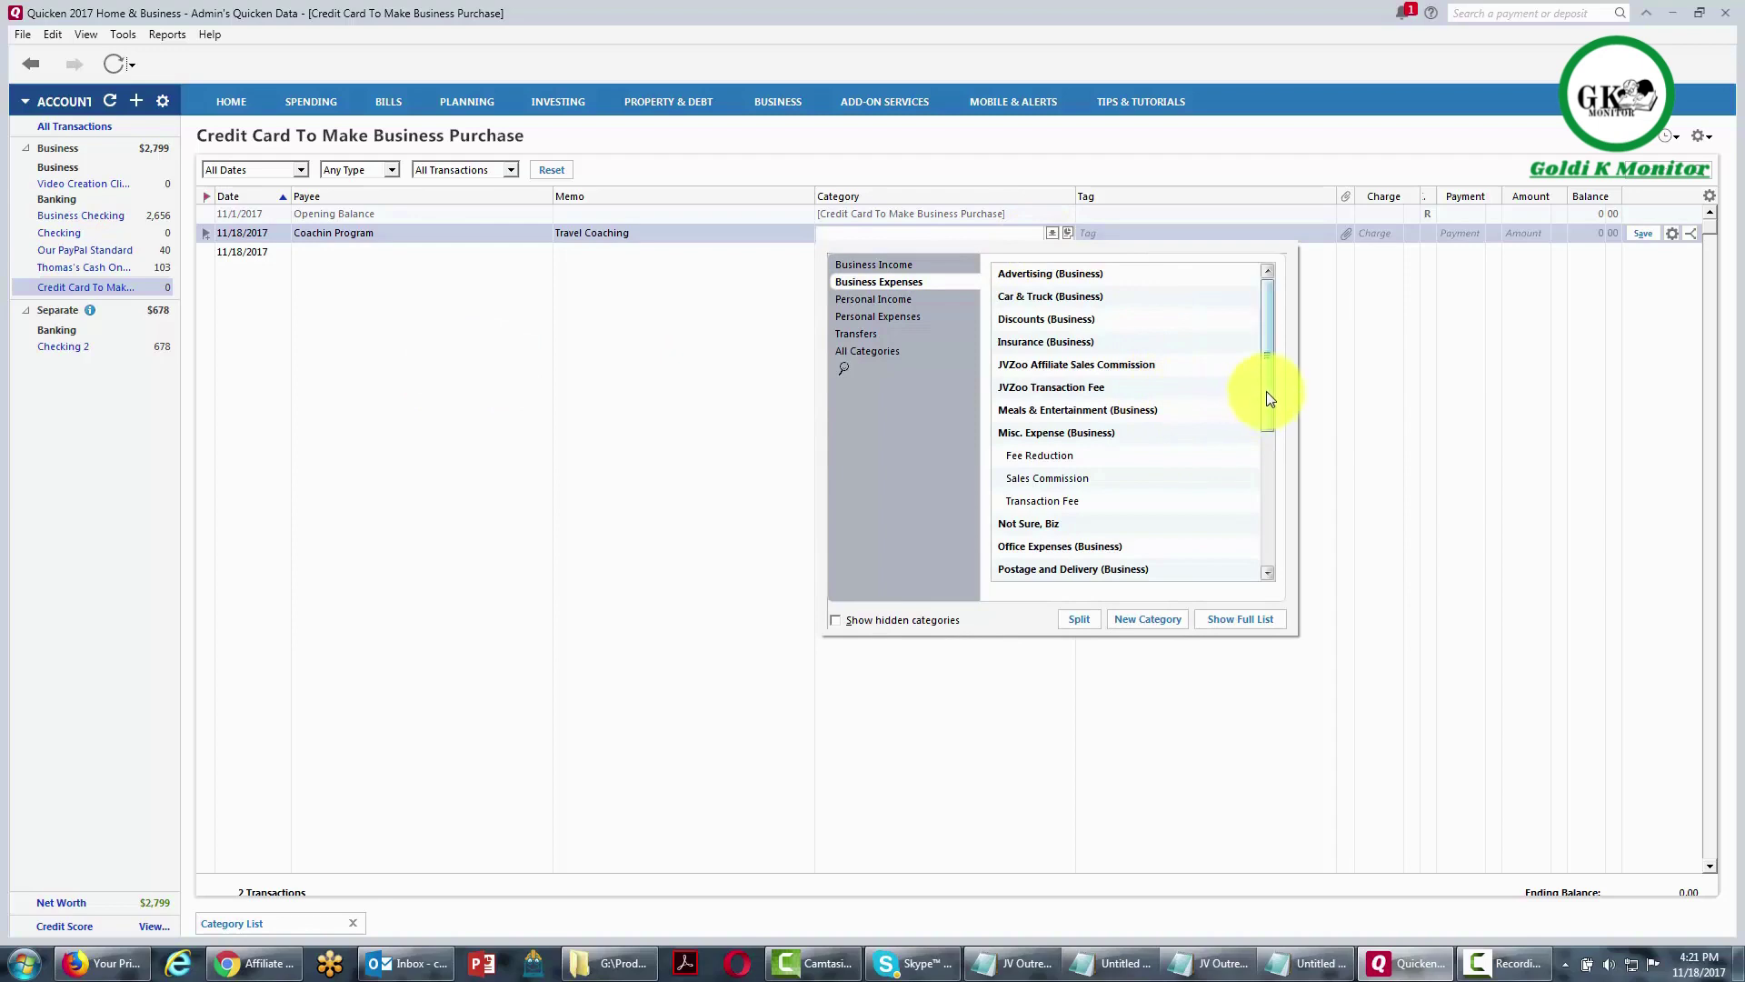
{"action": "left_click_drag", "start_coordinate": [1269, 398], "coordinate": [1271, 509]}
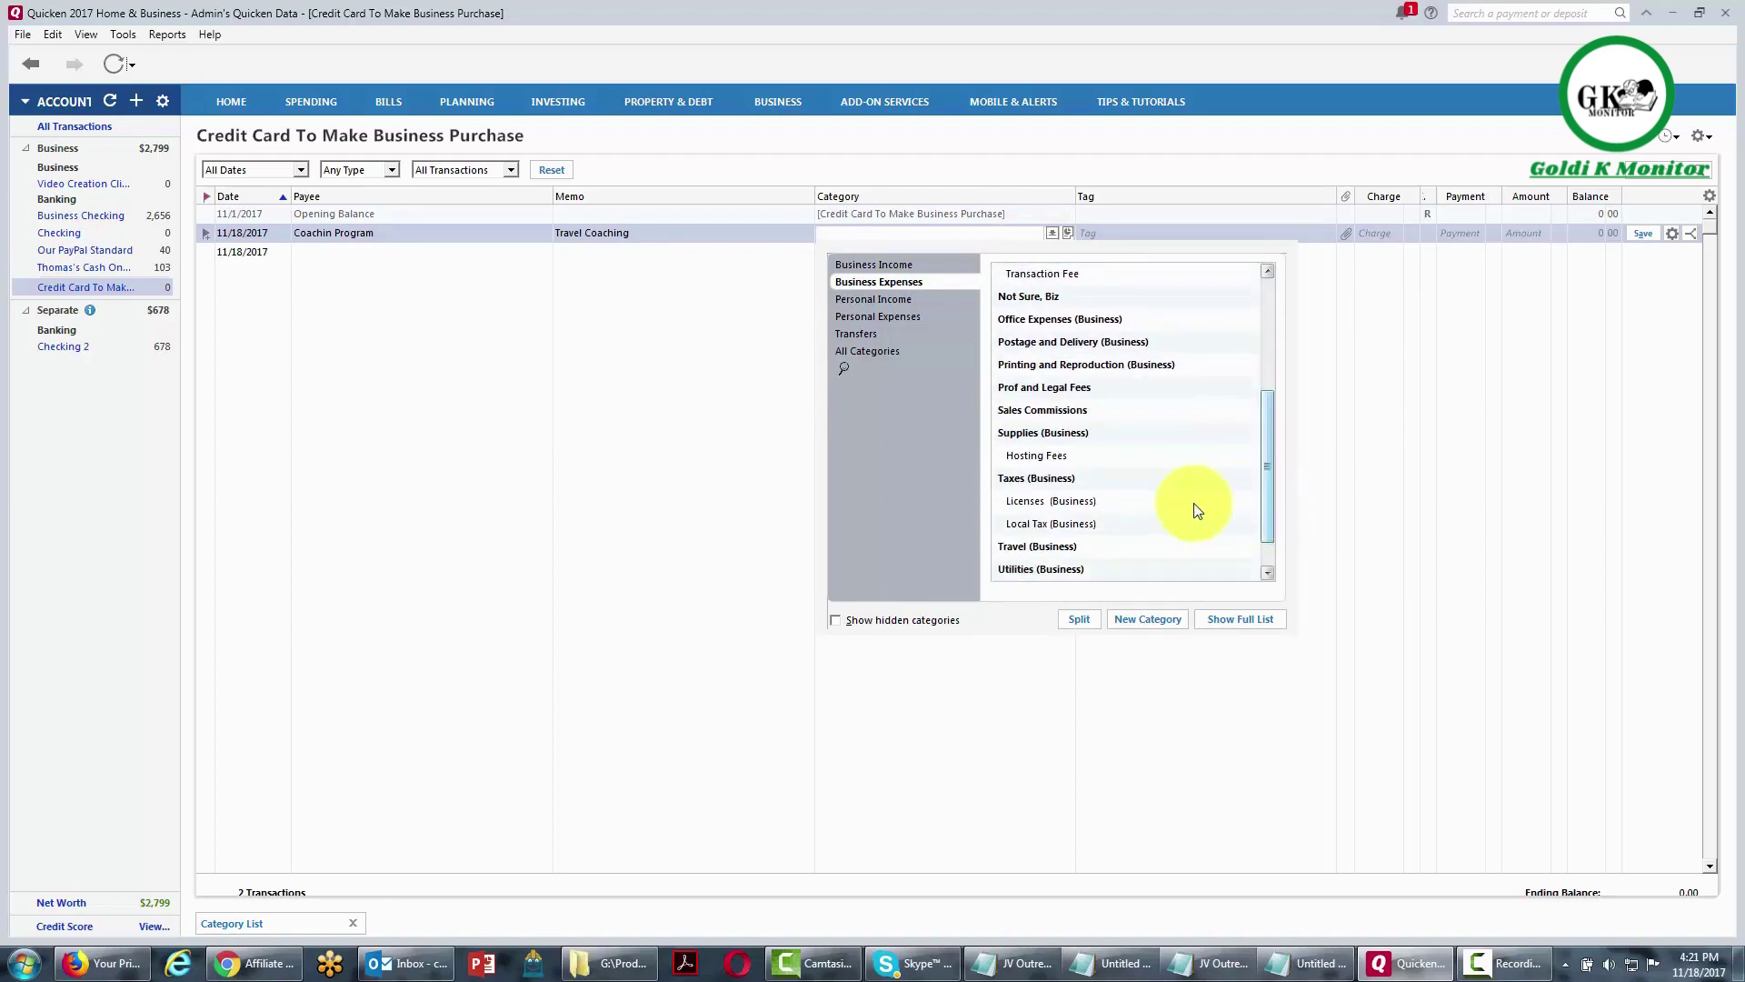
{"action": "left_click", "coordinate": [1070, 435]}
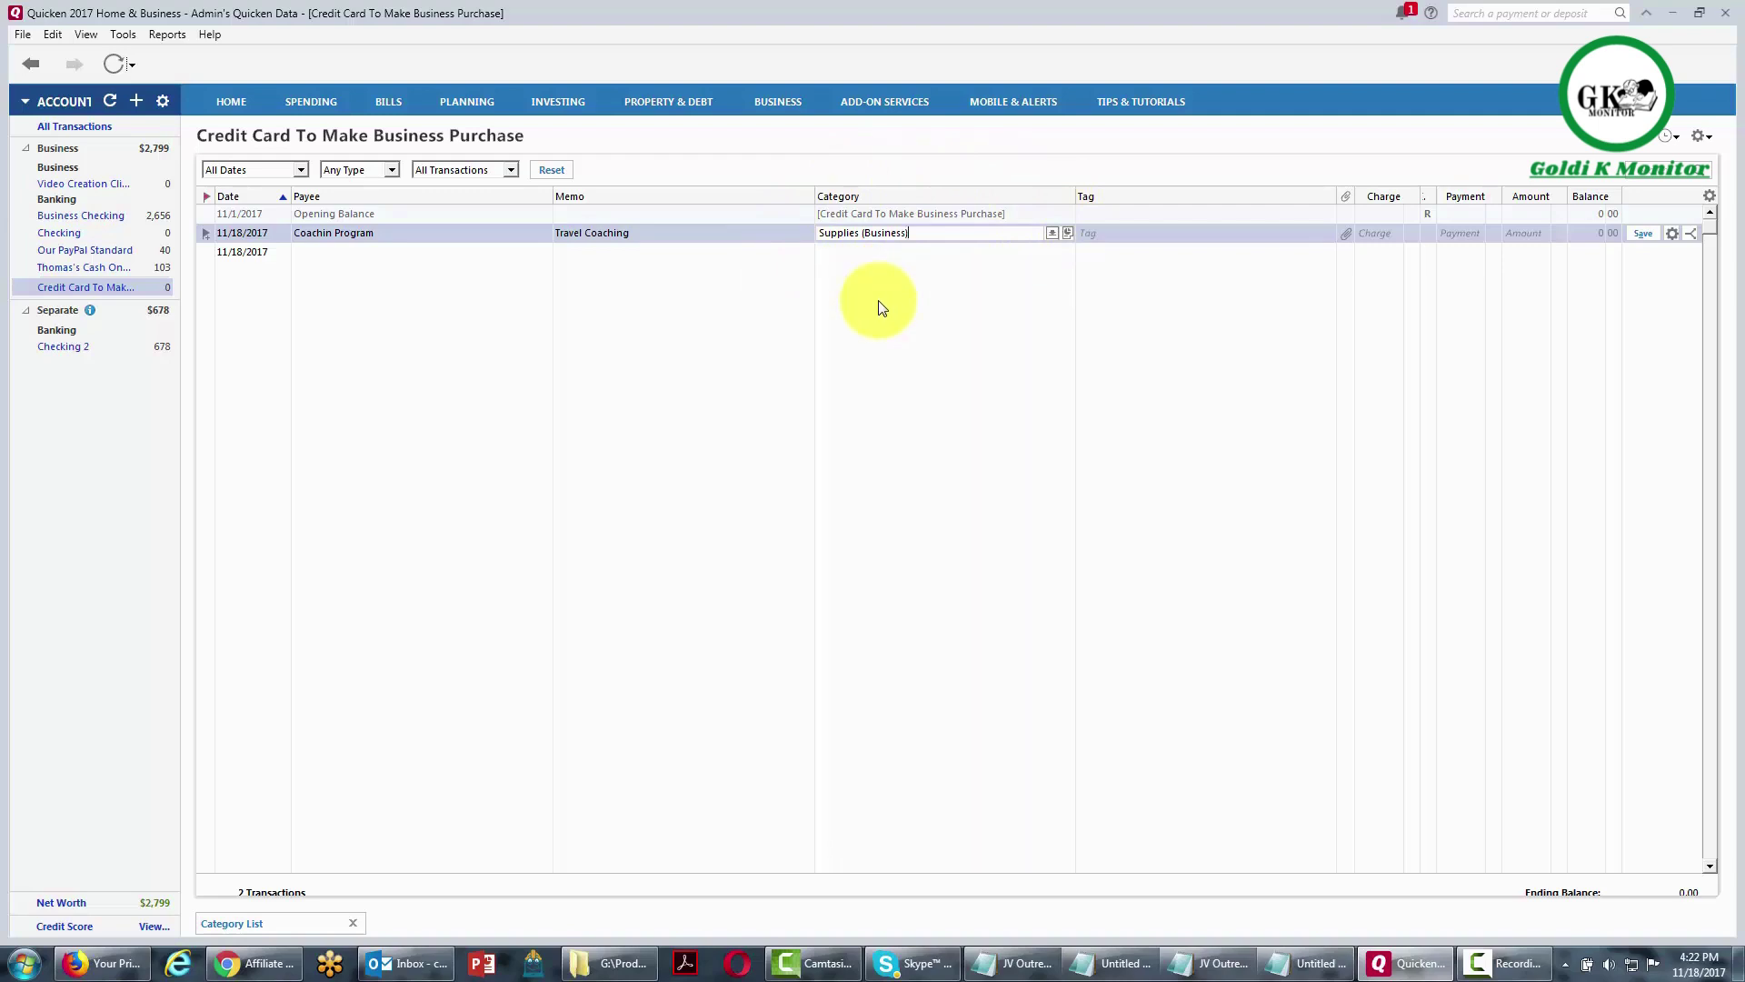
Step: Create and save a new coaching tag on the Coachin Program charge
{"action": "left_click", "coordinate": [1112, 234]}
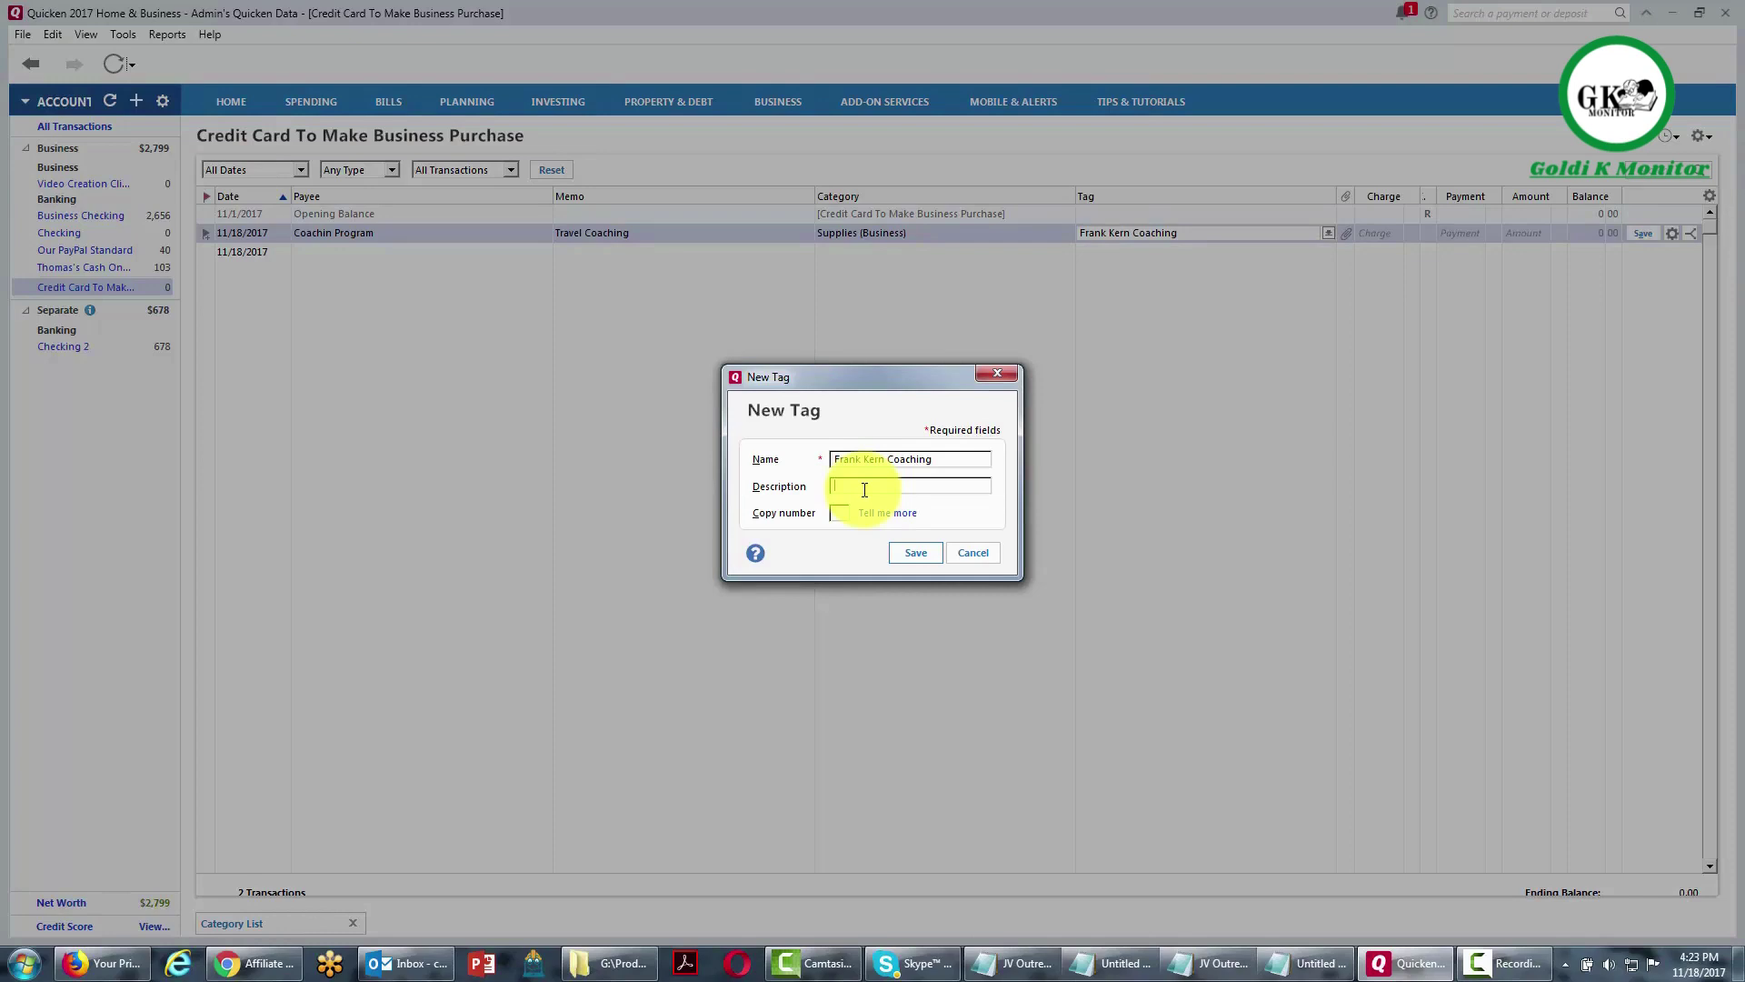
{"action": "left_click", "coordinate": [916, 551]}
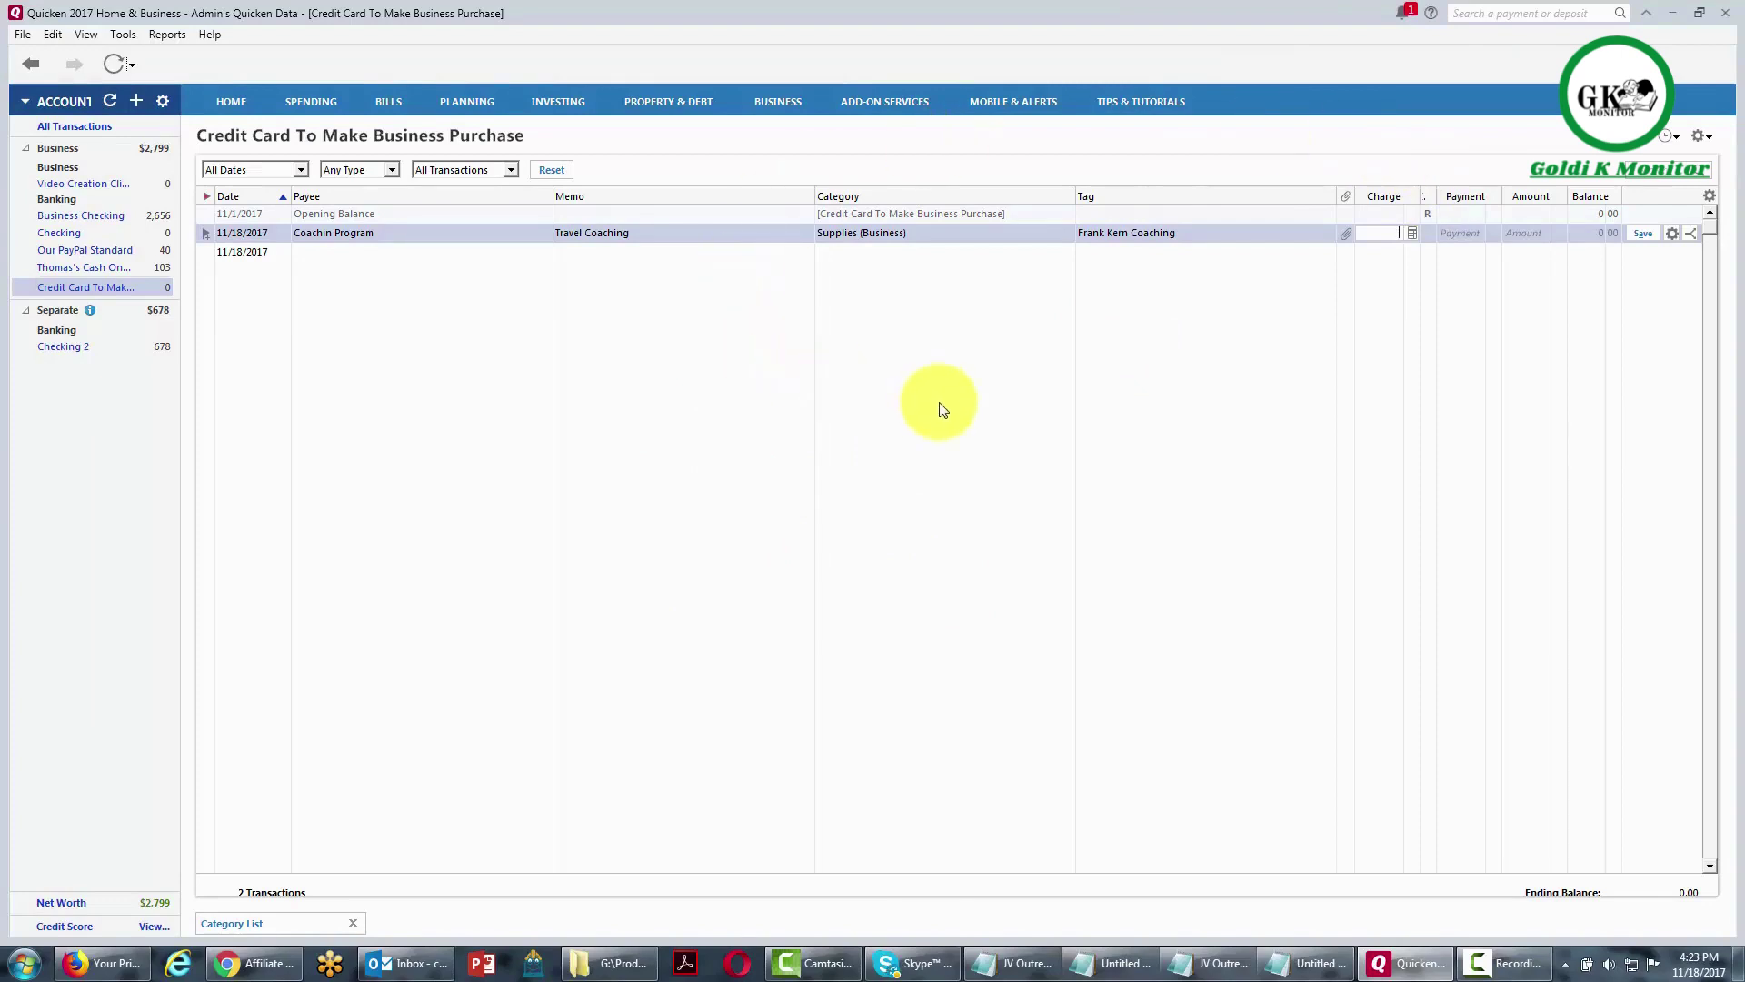
Step: Enter a 4800 charge on the Coachin Program transaction and save it
{"action": "left_click", "coordinate": [1377, 234]}
{"action": "type", "text": "4800"}
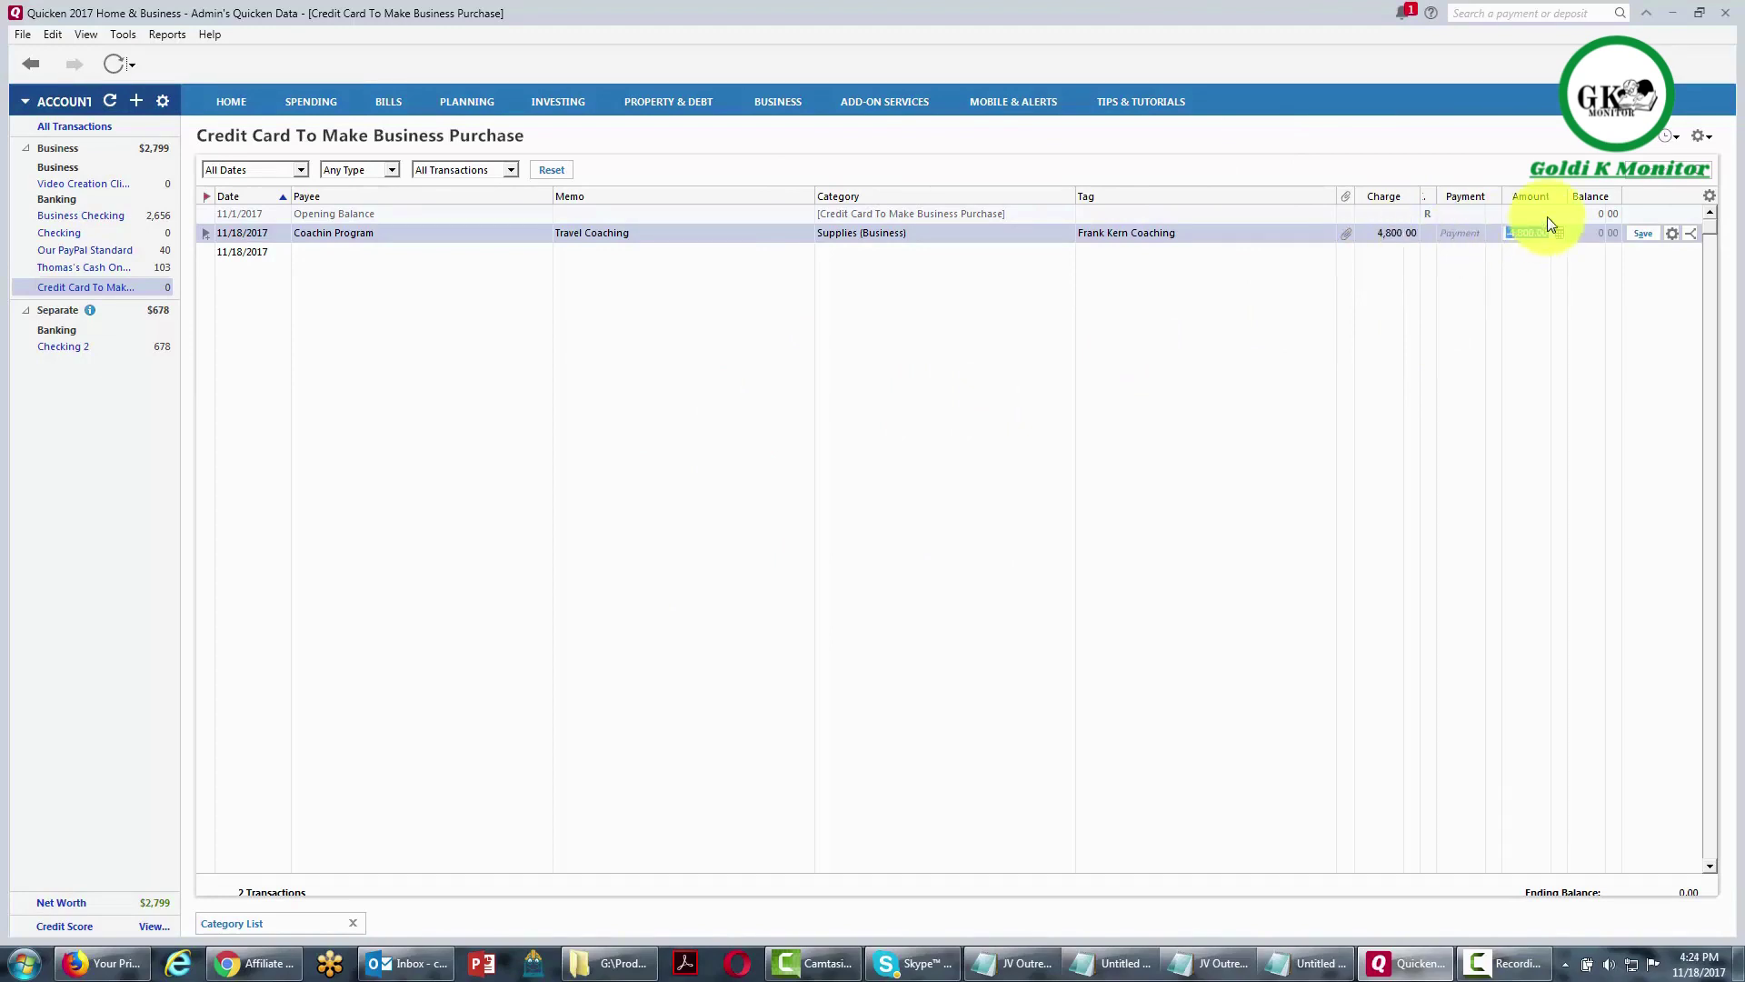
{"action": "left_click", "coordinate": [1521, 235]}
{"action": "left_click", "coordinate": [1644, 237]}
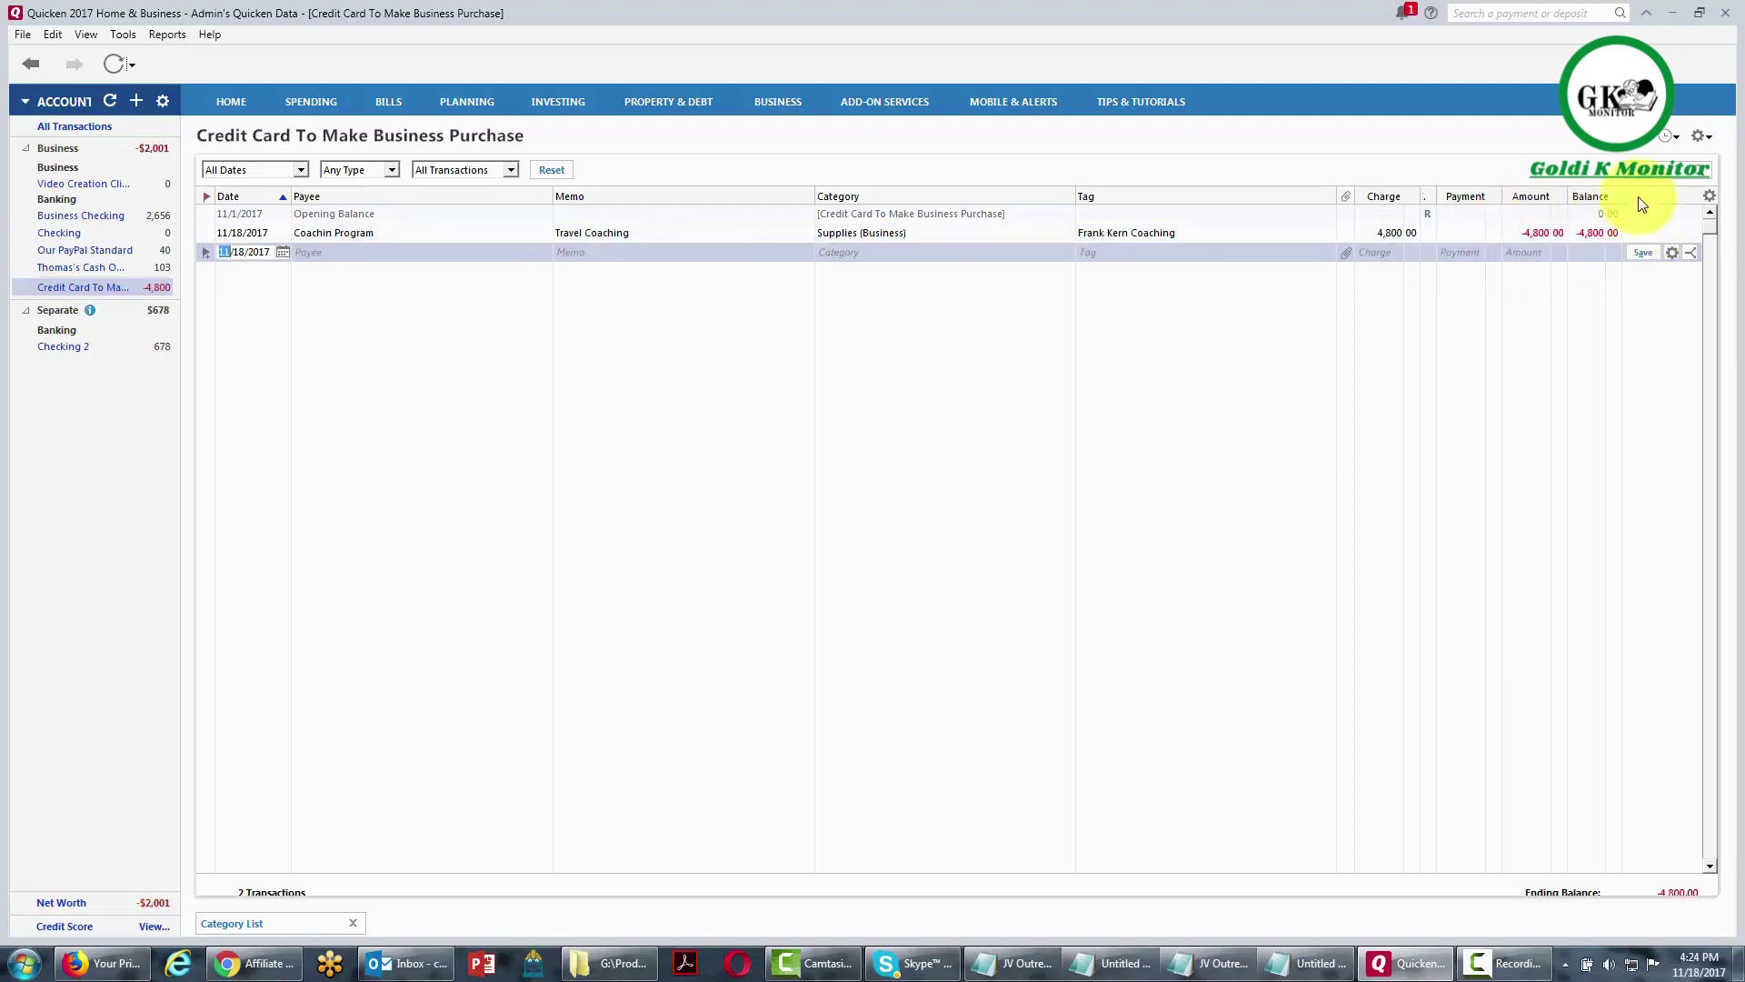
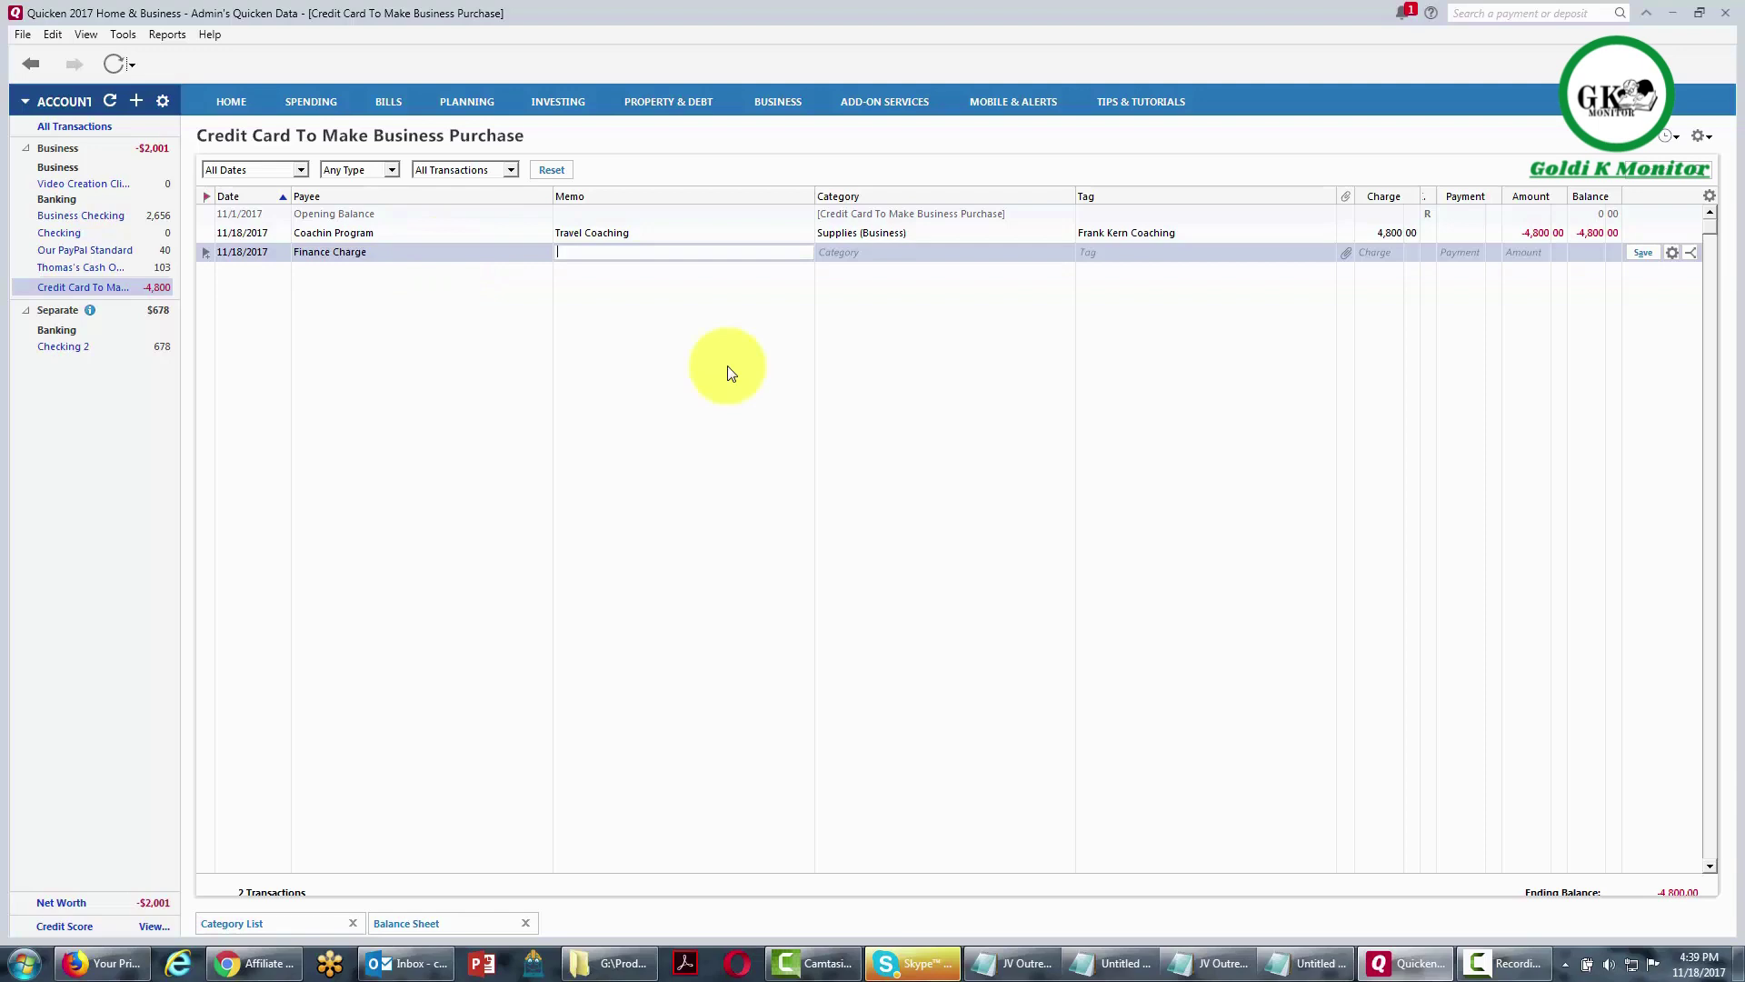
Step: Categorise the 58.00 Finance Charge to Credit Card To Make Business Purchase and save it
{"action": "key", "text": "Tab"}
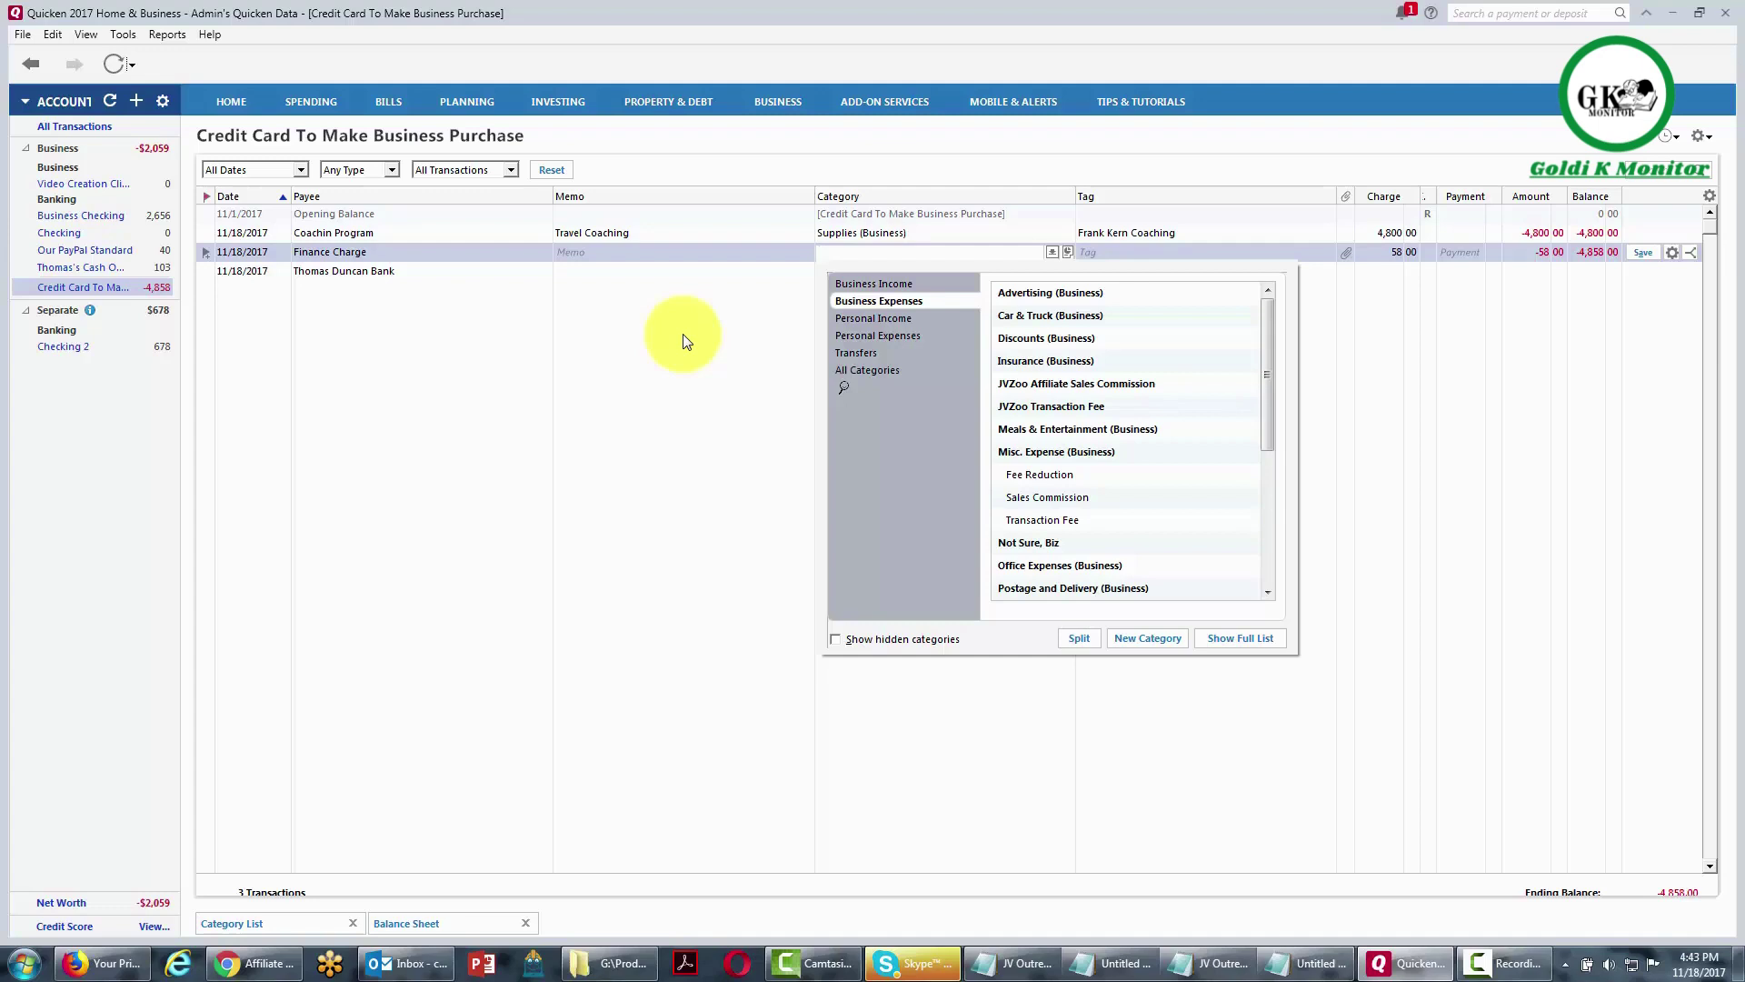
{"action": "left_click", "coordinate": [845, 387]}
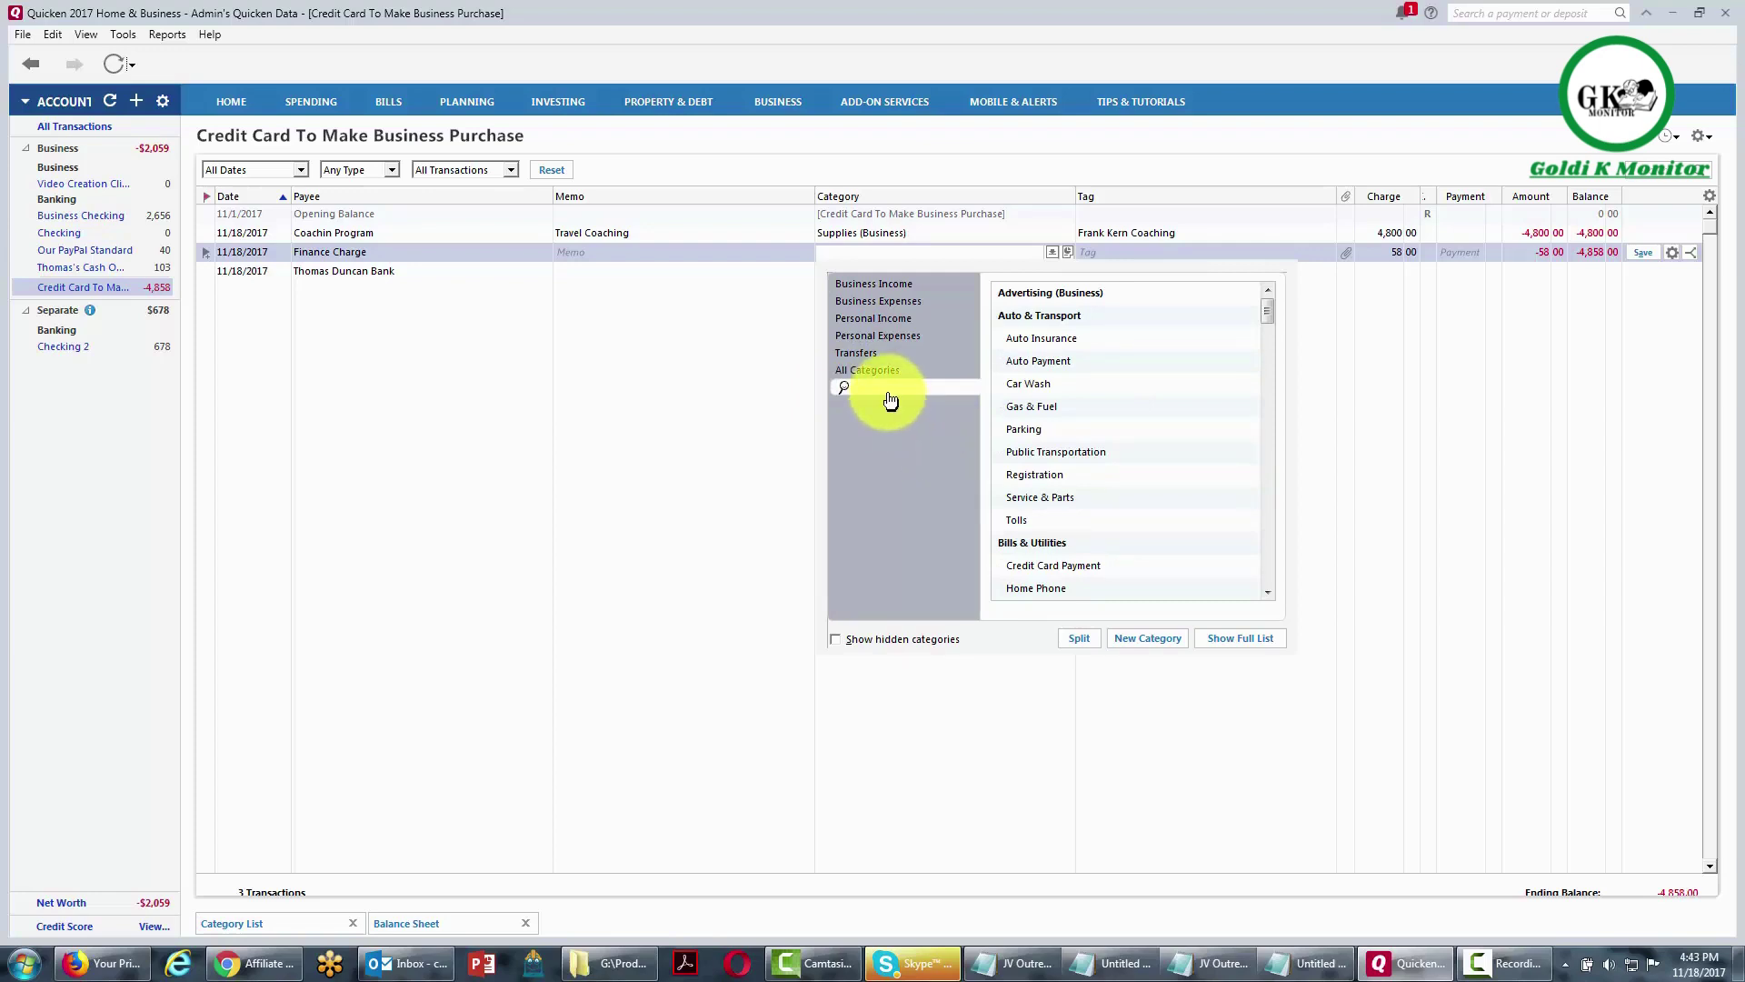
{"action": "type", "text": "Cre"}
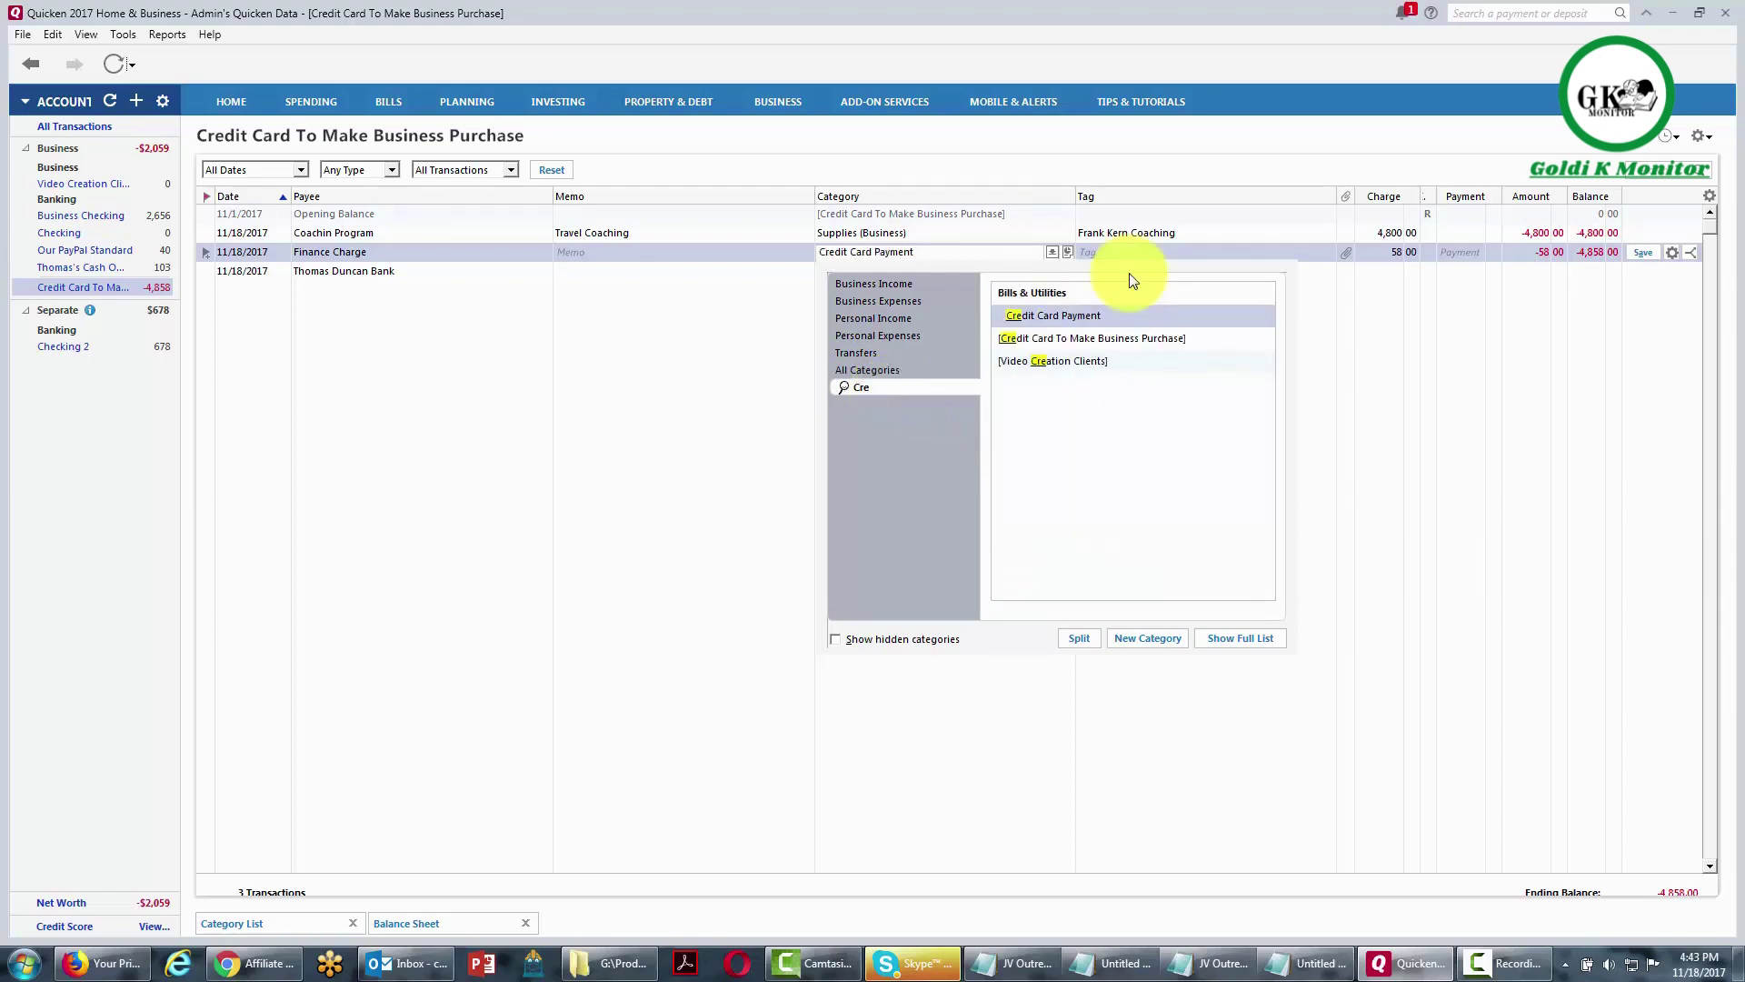
{"action": "left_click", "coordinate": [1063, 342]}
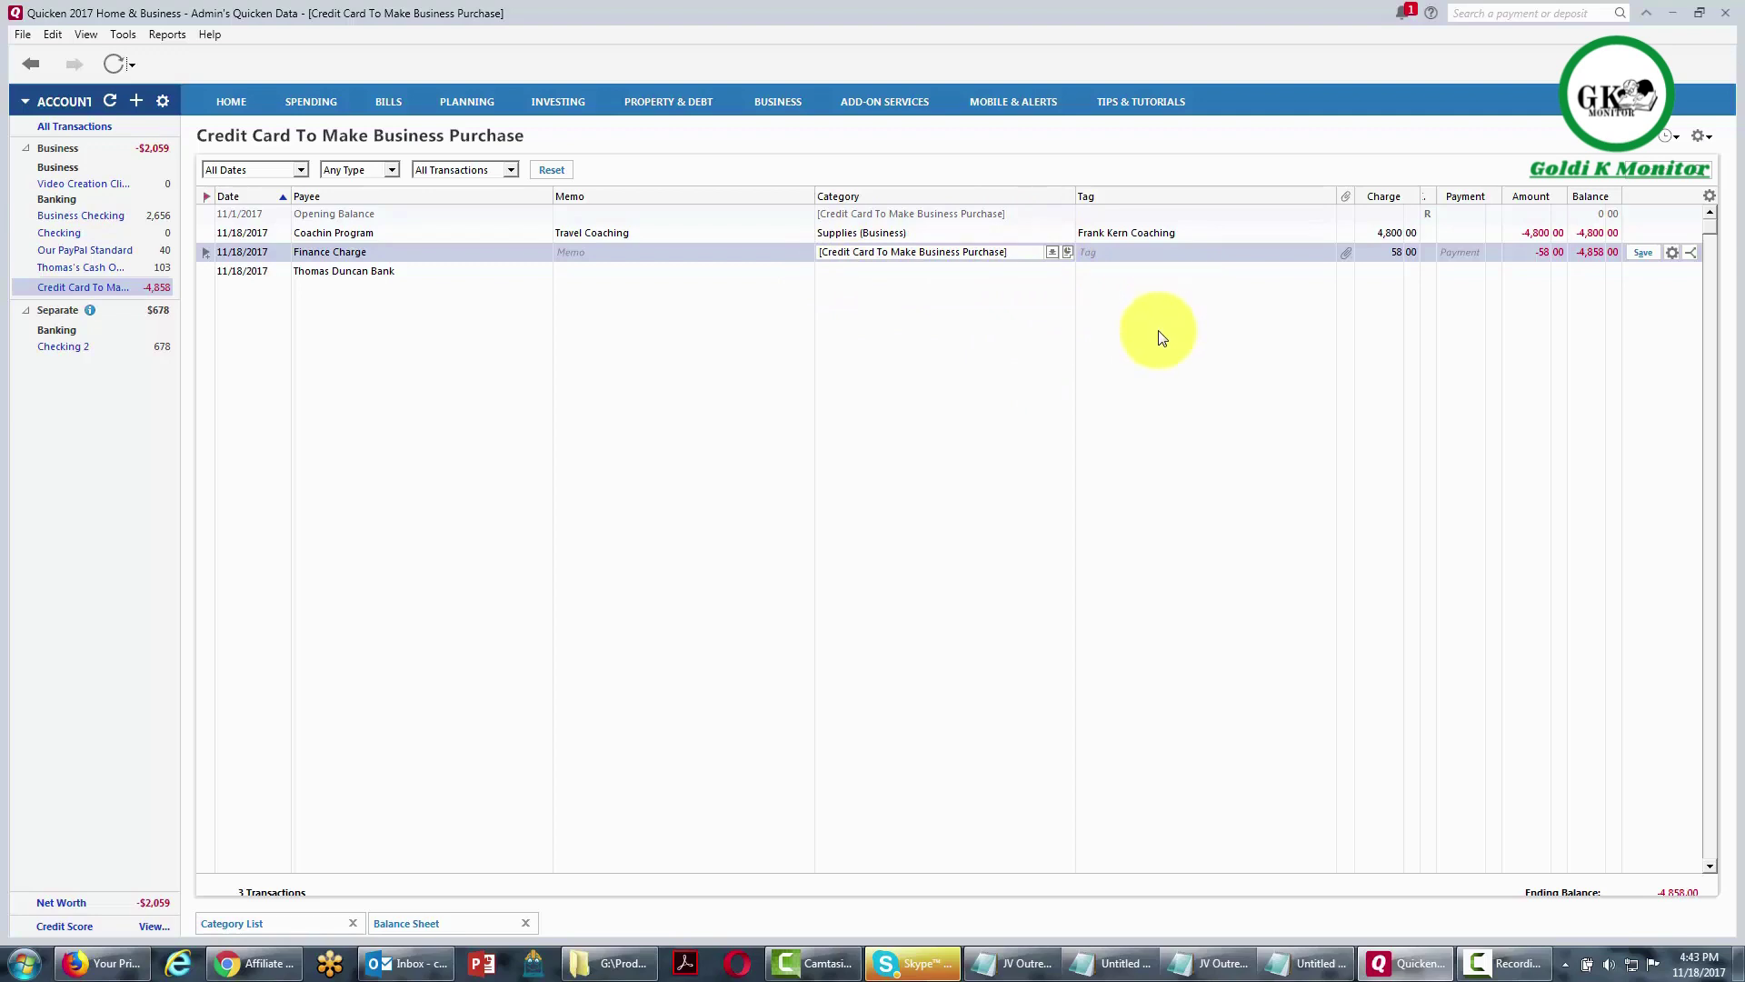
{"action": "key", "text": "Tab"}
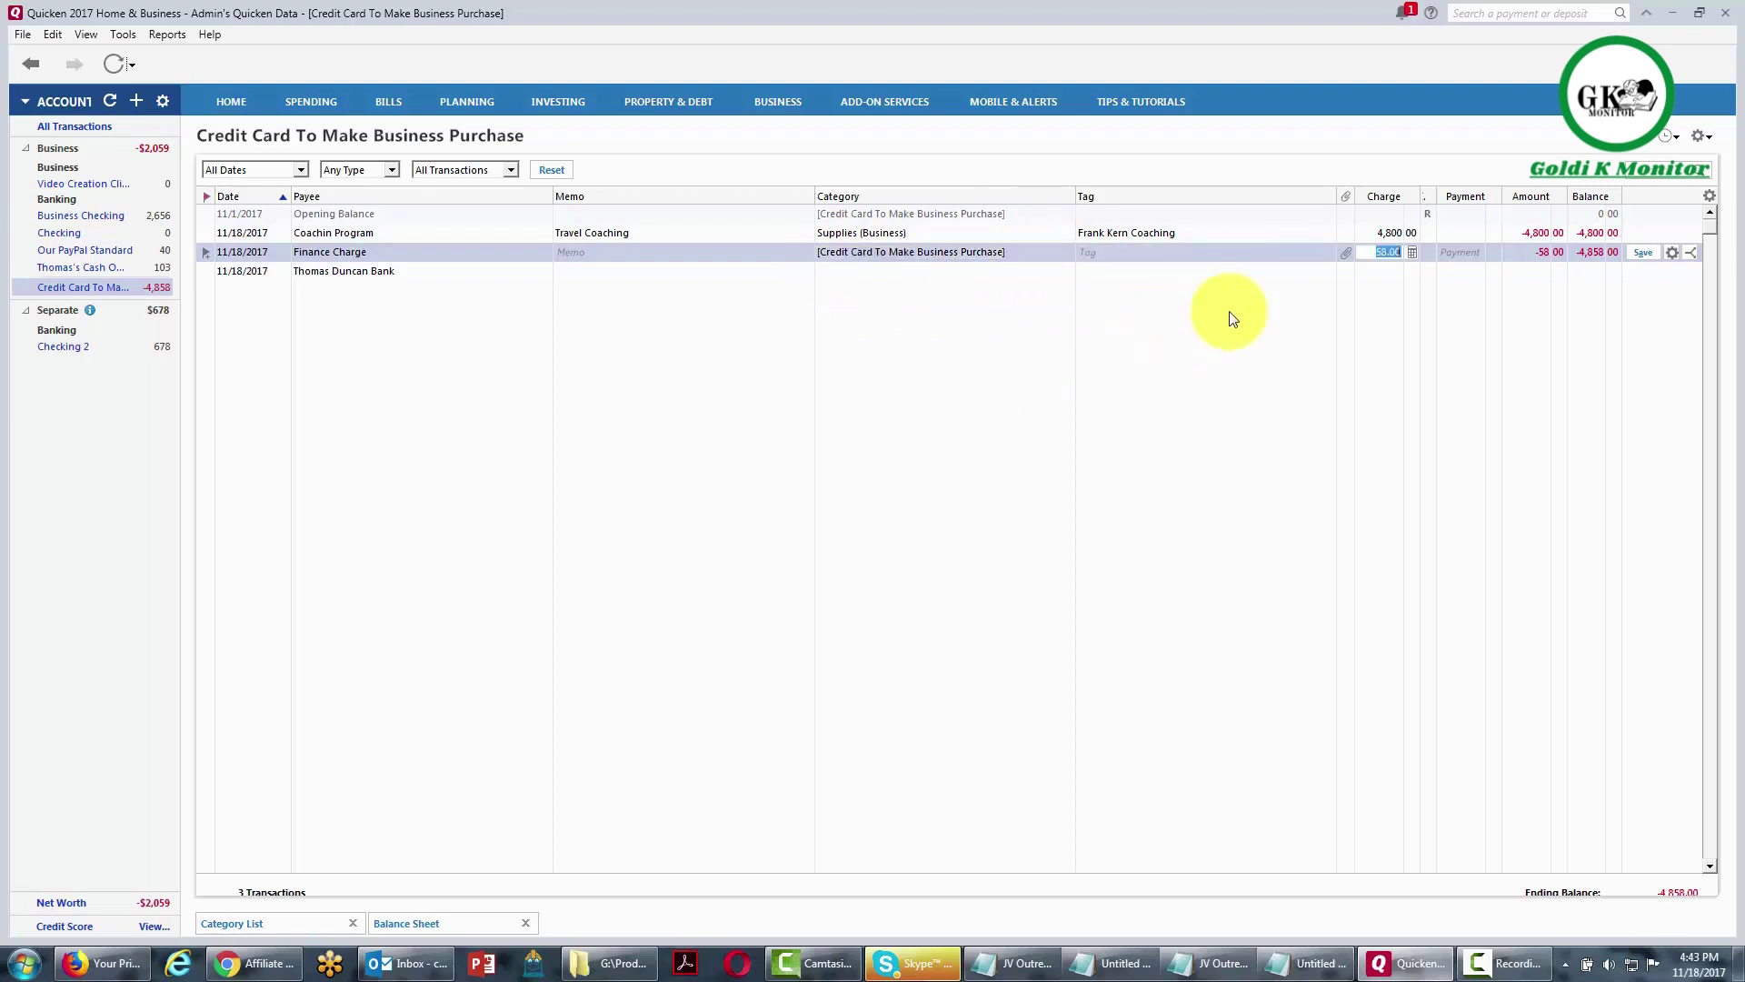
{"action": "left_click", "coordinate": [1644, 253]}
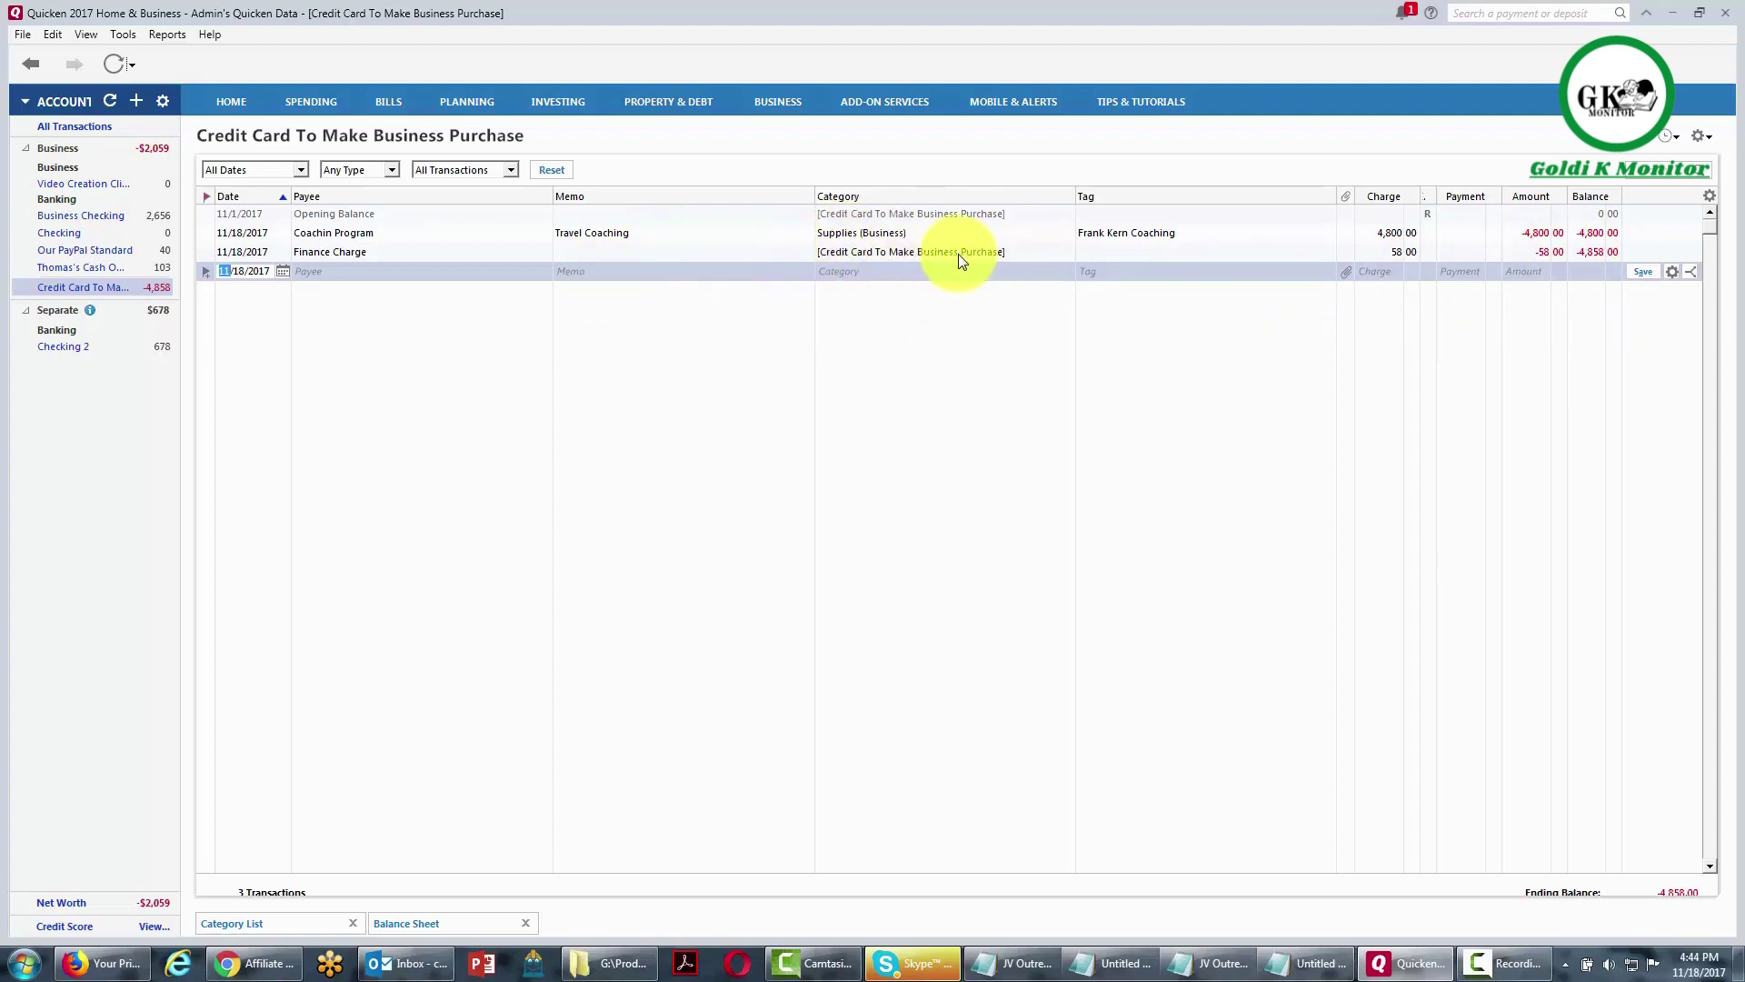
Step: Review and close a report, then save the Finance Charge, accepting the transfer warning
{"action": "left_click", "coordinate": [996, 101]}
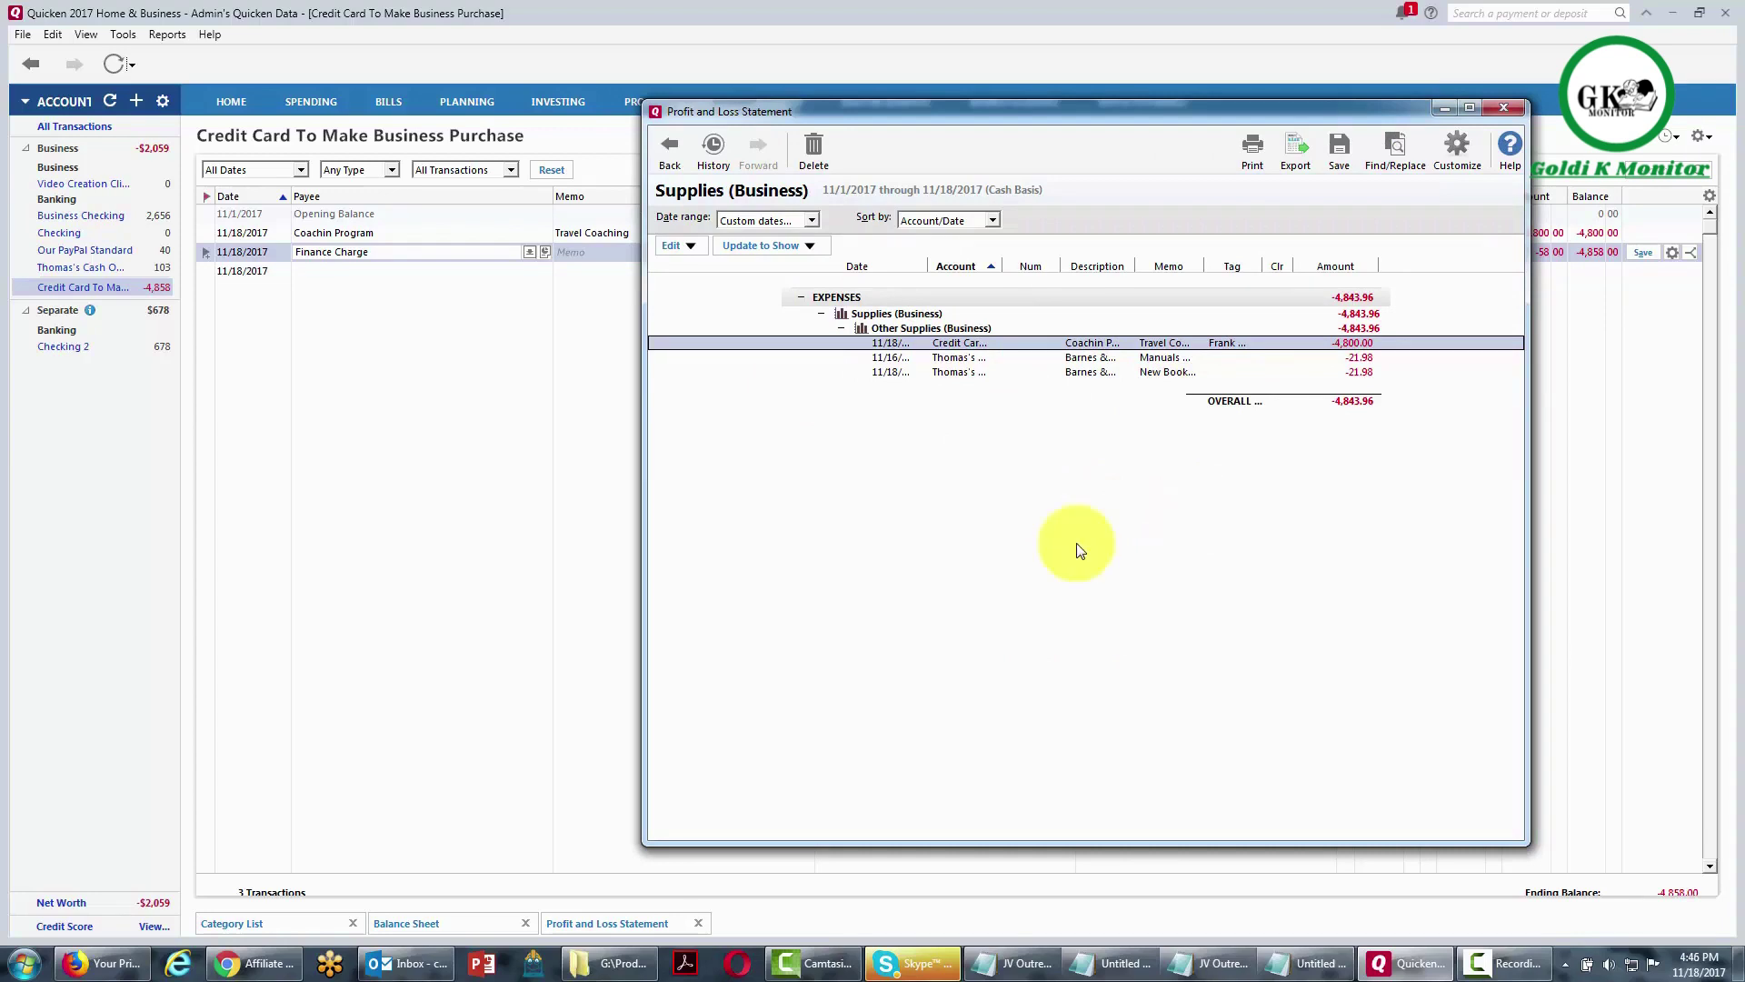
{"action": "key", "text": "Escape"}
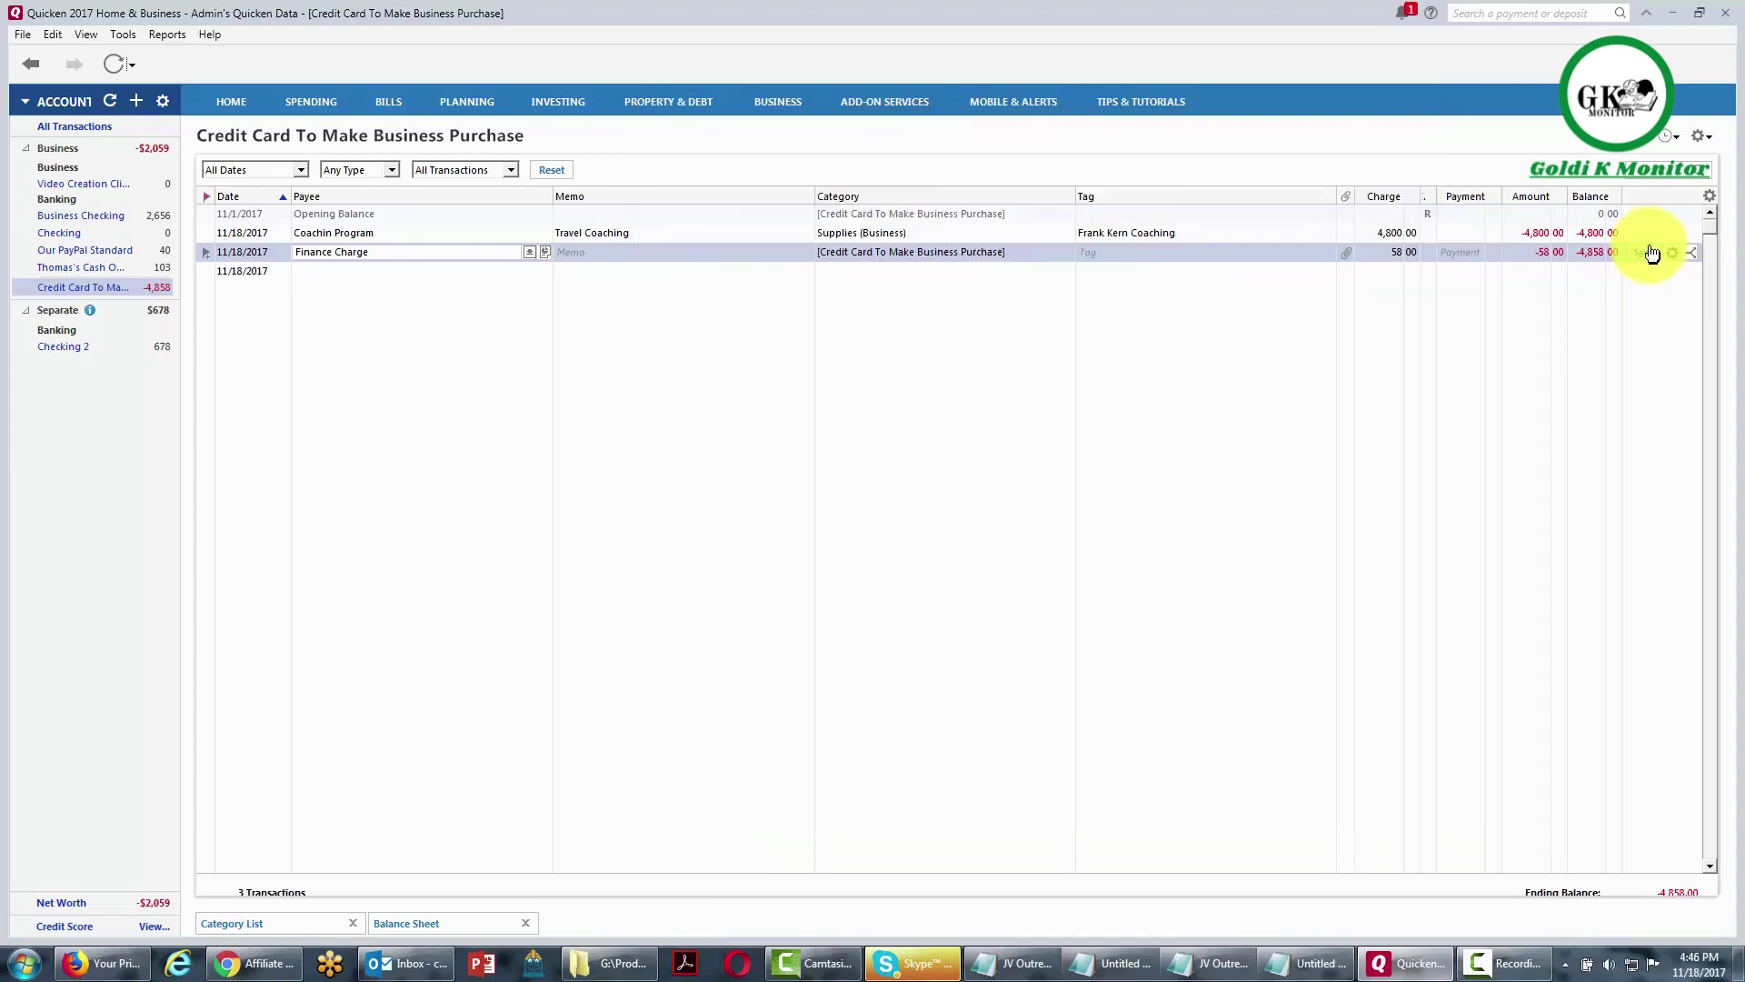
{"action": "left_click", "coordinate": [1643, 252]}
{"action": "key", "text": "Return"}
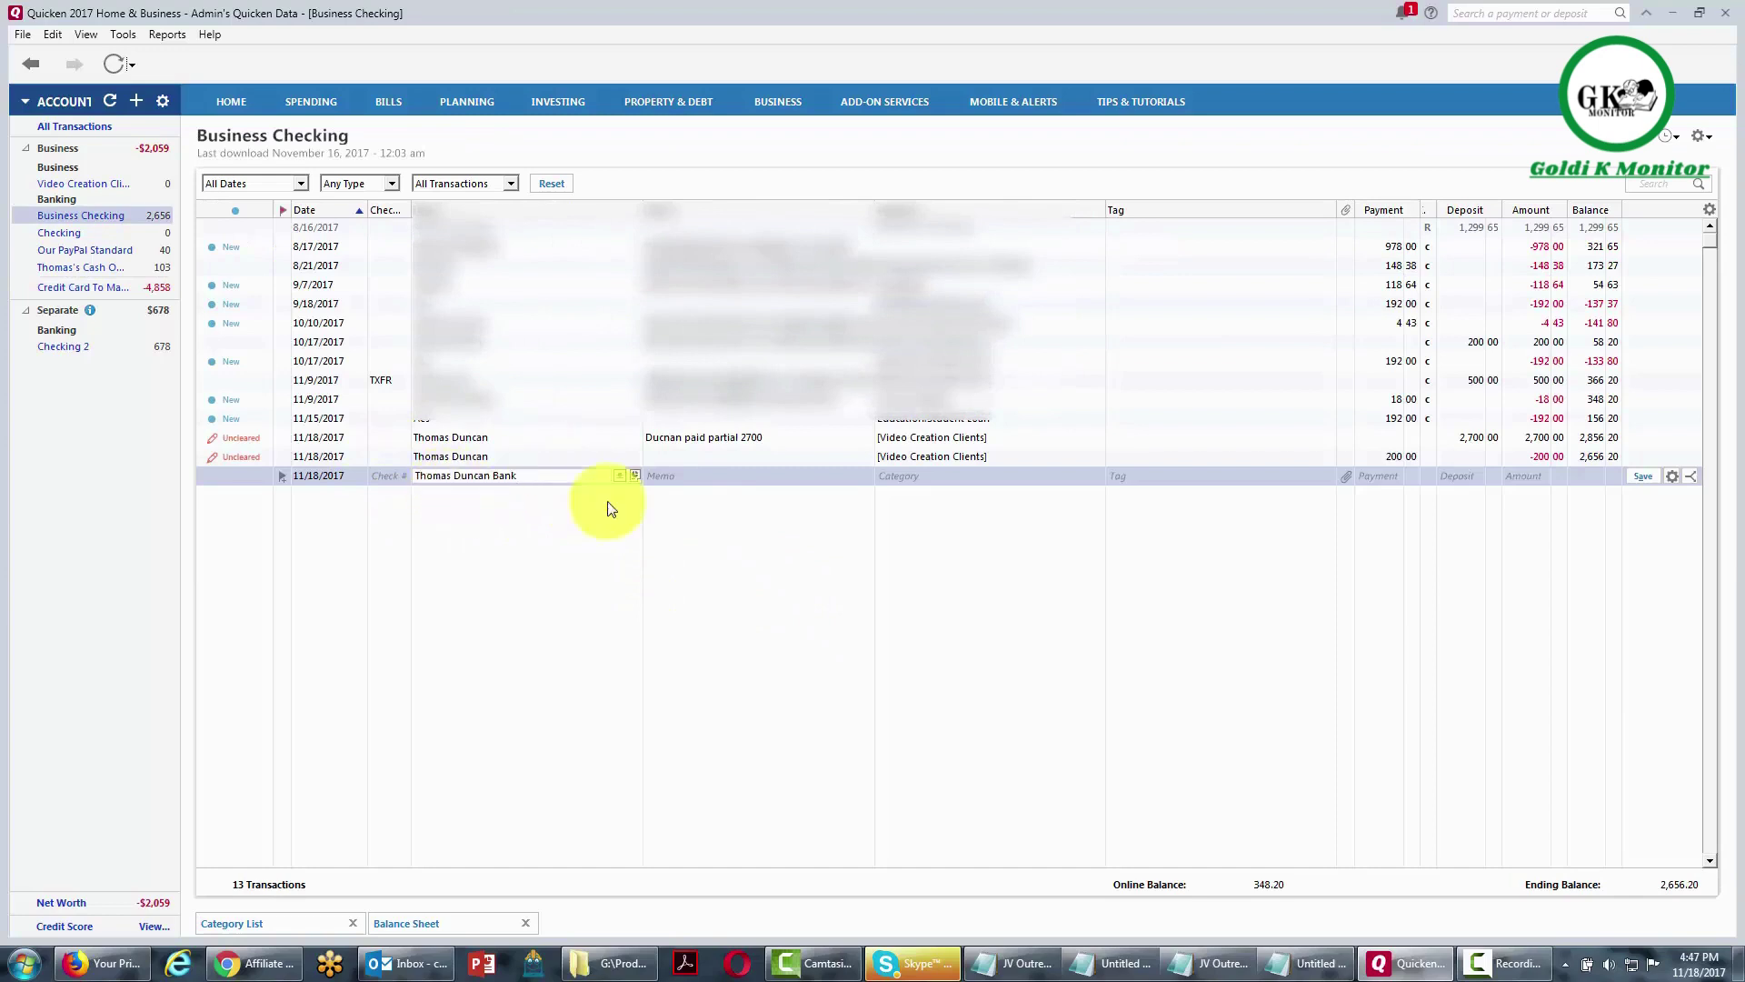
Step: Categorise the new payment to Credit Card To Make Business Purchase with a 200.00 amount and save it
{"action": "left_click", "coordinate": [1019, 481]}
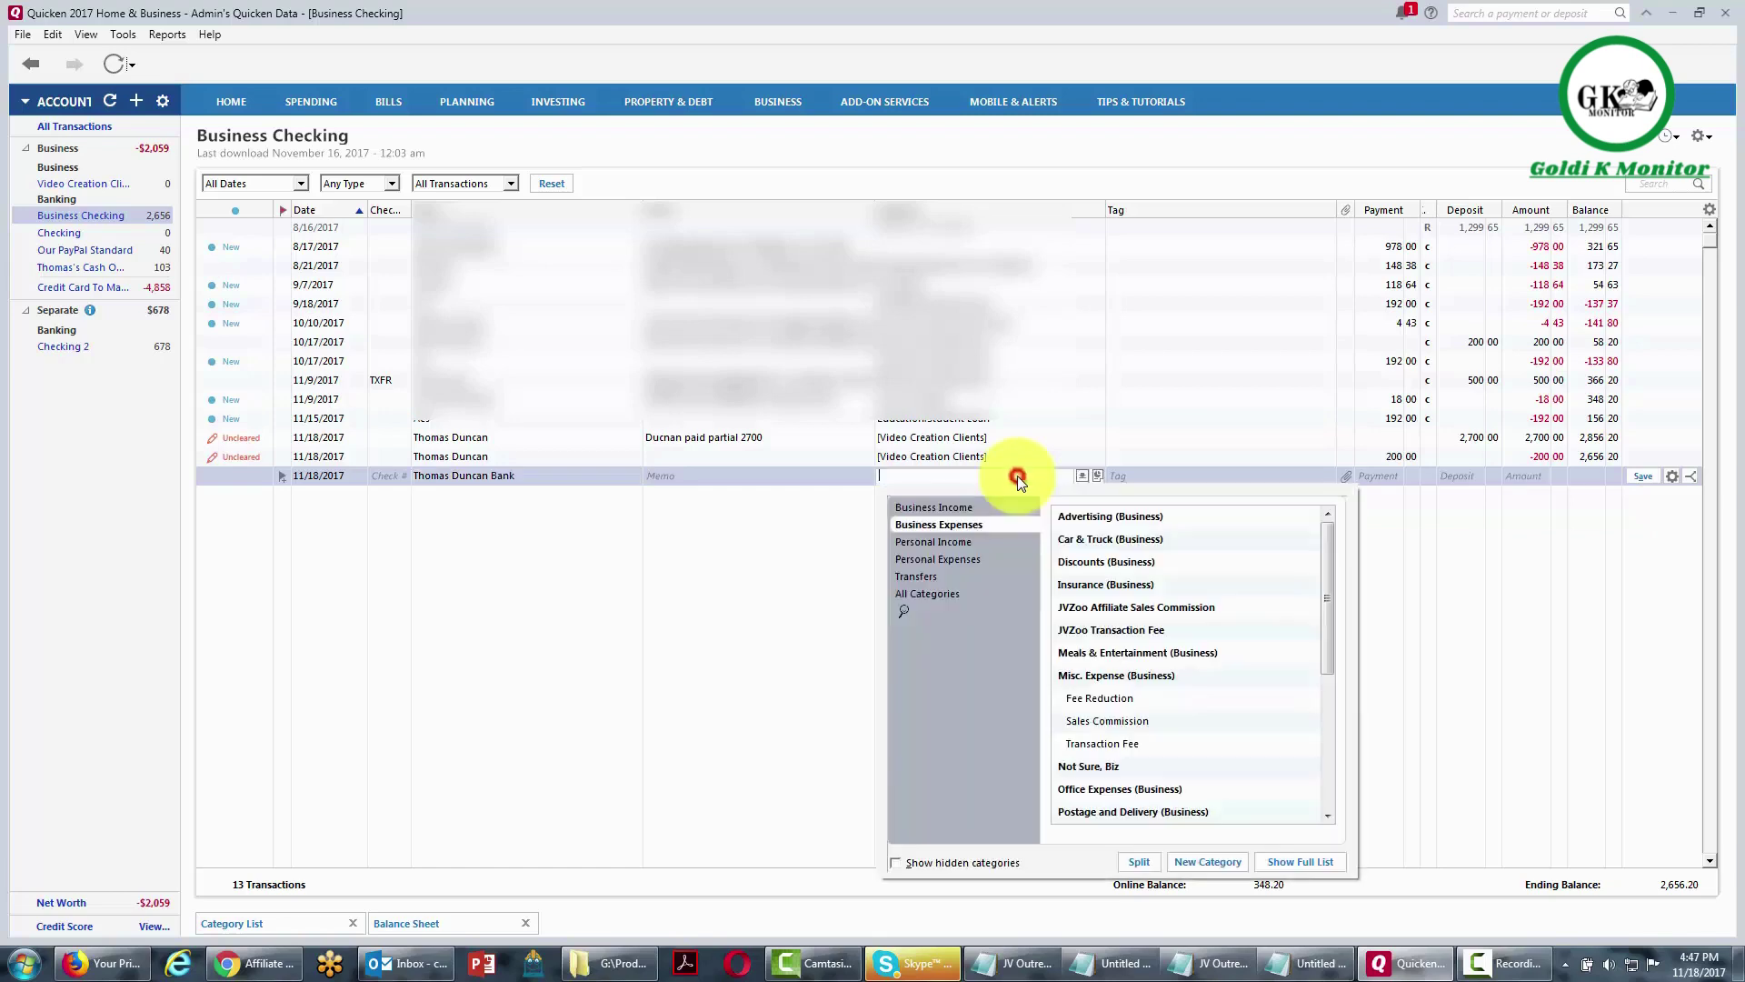
{"action": "left_click", "coordinate": [904, 612]}
{"action": "left_click", "coordinate": [1398, 478]}
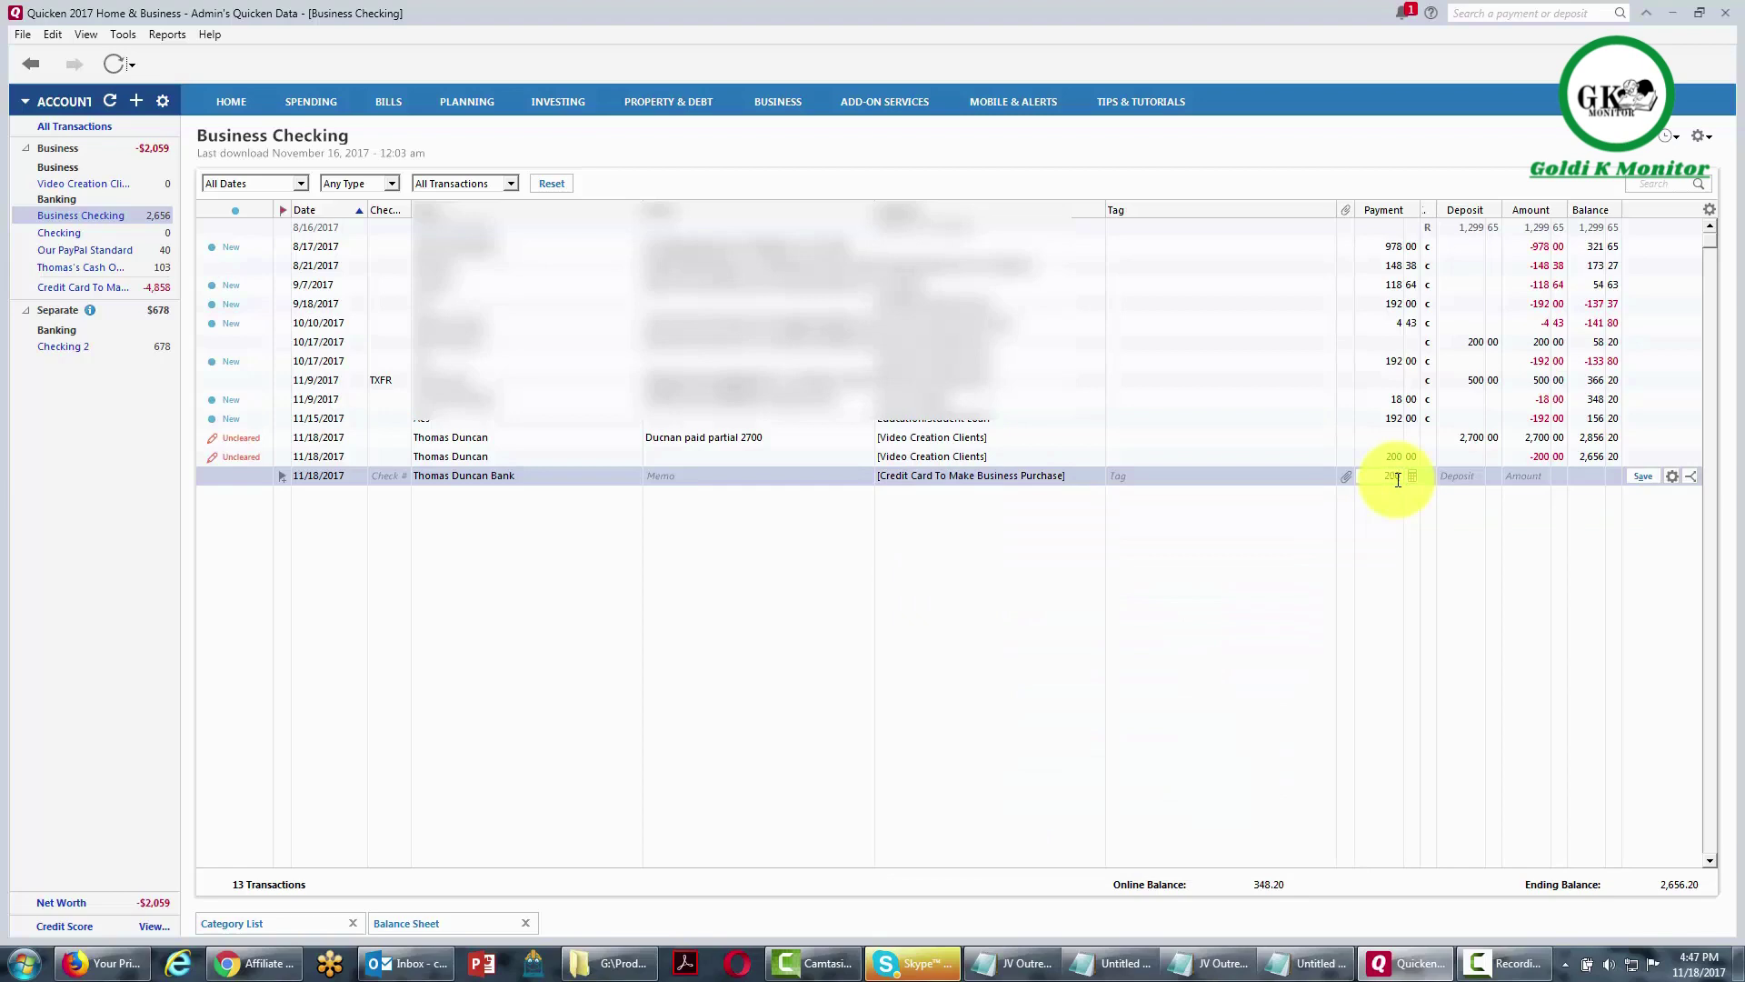
{"action": "key", "text": "Tab"}
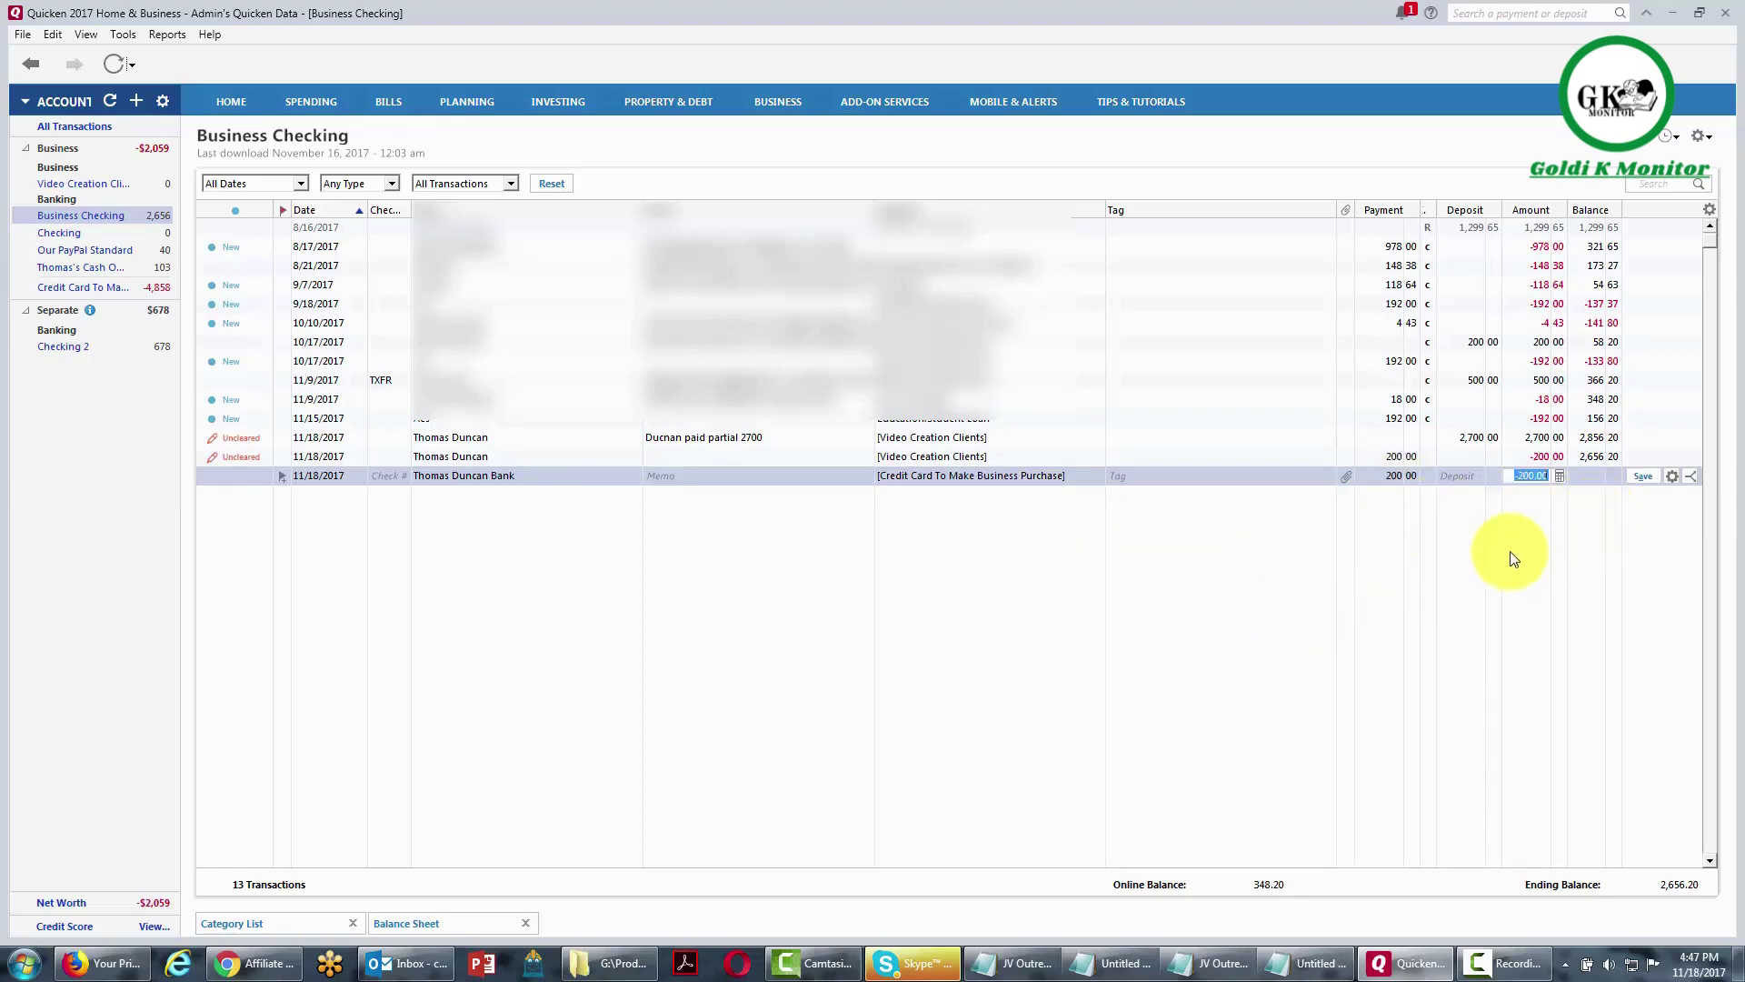
{"action": "left_click", "coordinate": [1639, 479]}
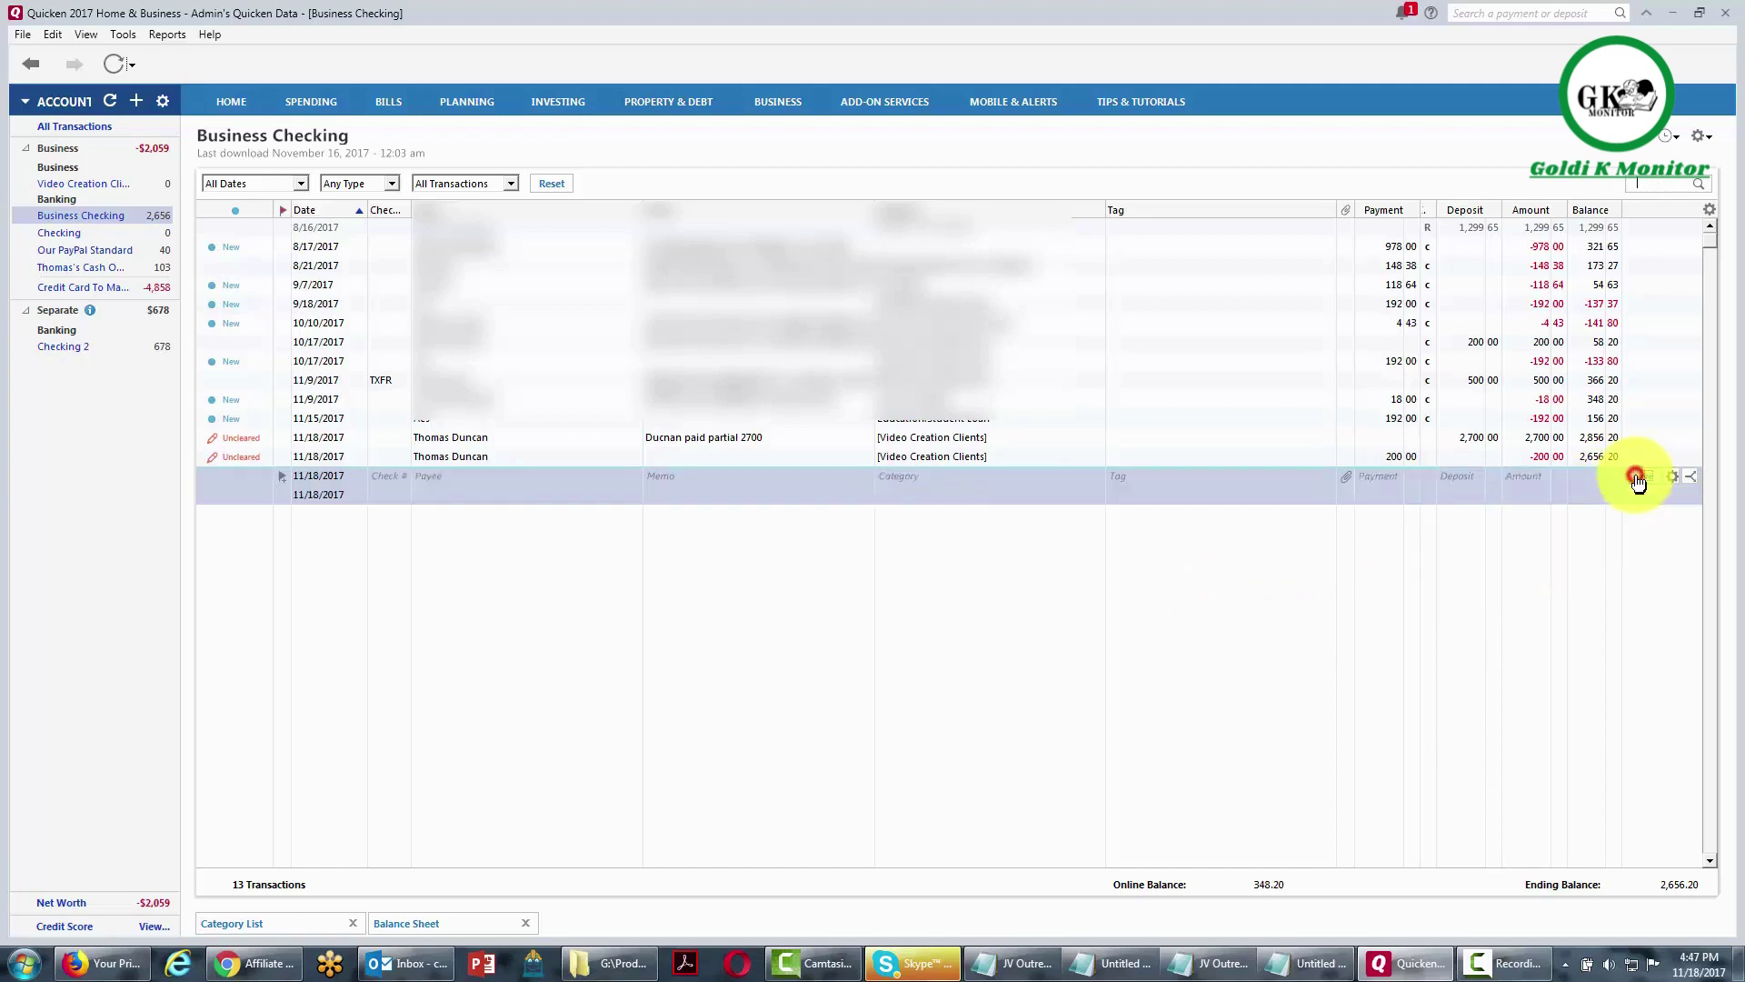
{"action": "key", "text": "ctrl+x"}
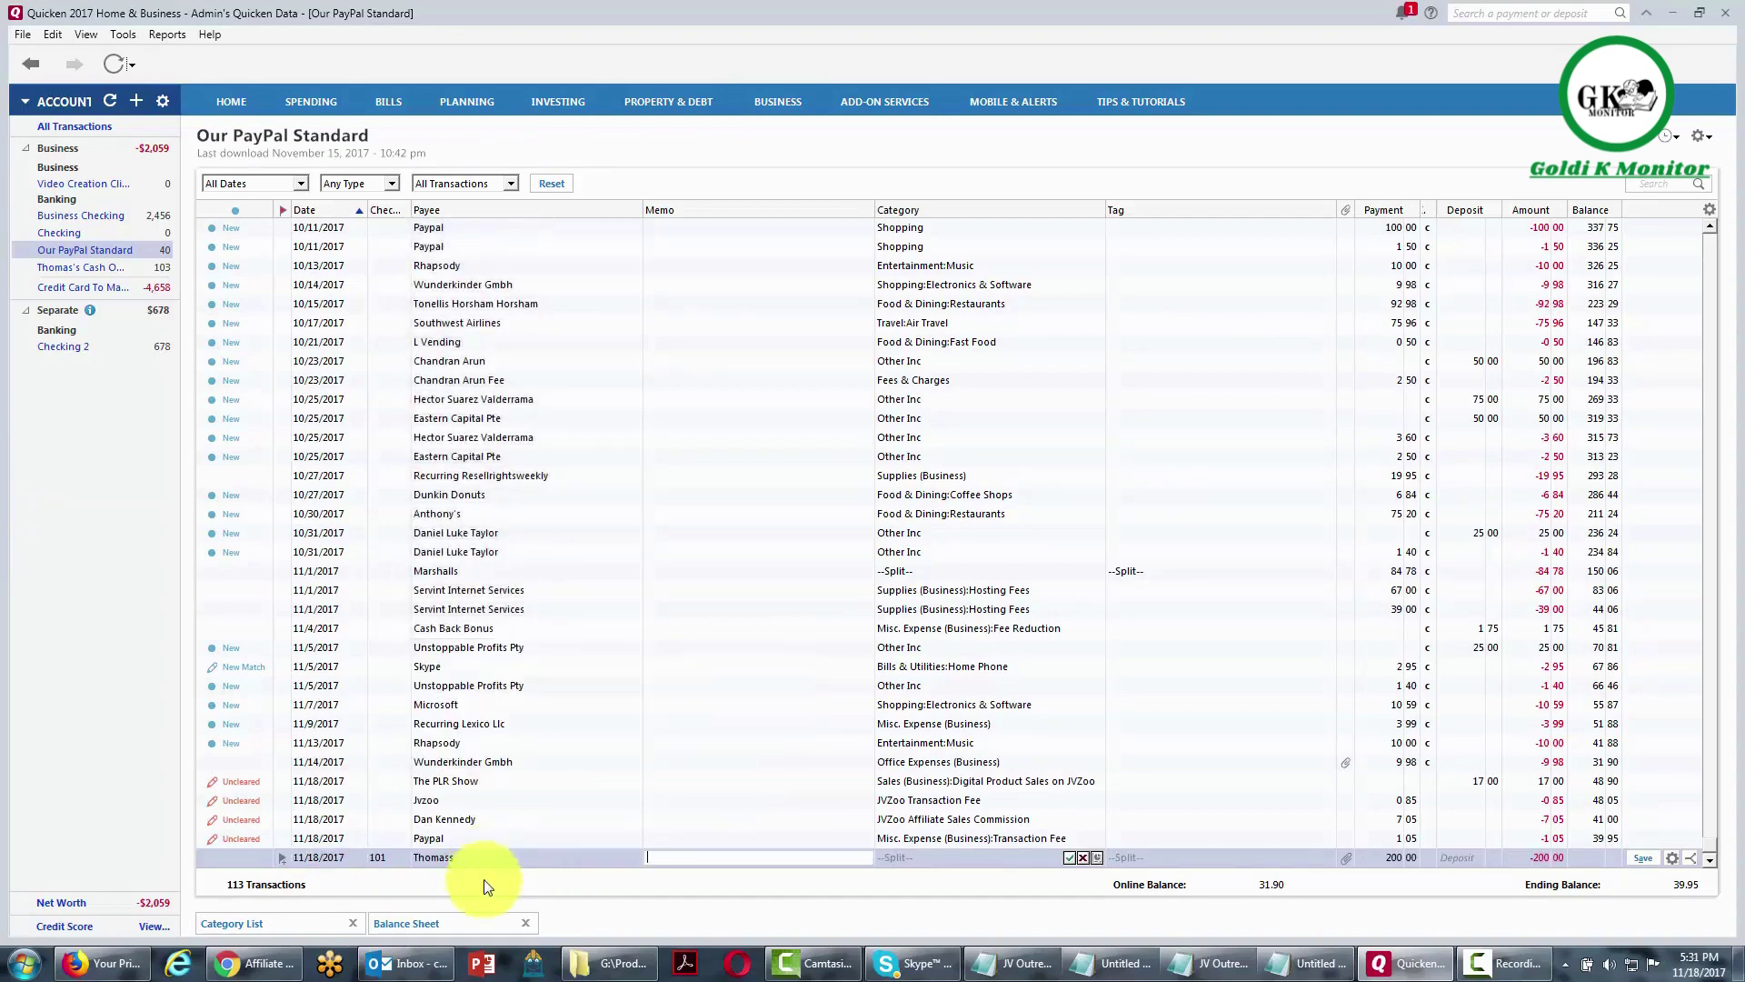
Step: Clear all split lines from the 200.00 PayPal transaction, confirming the prompt
{"action": "left_click", "coordinate": [1083, 858]}
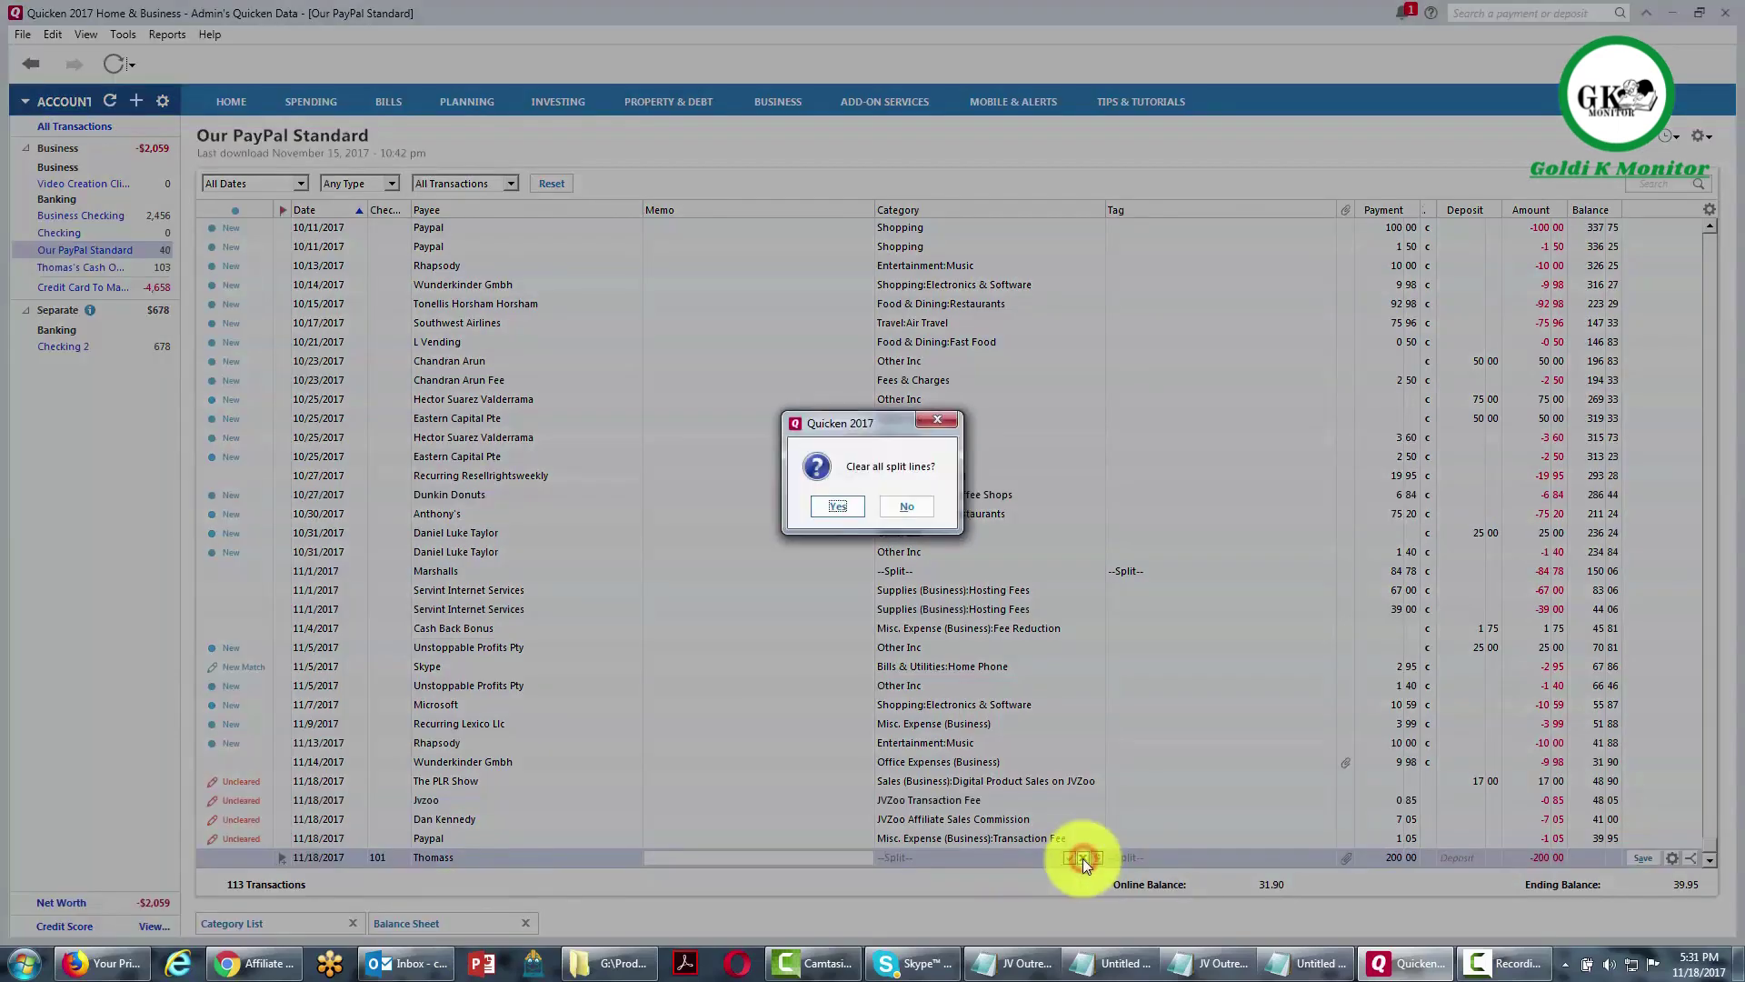
{"action": "left_click", "coordinate": [837, 506]}
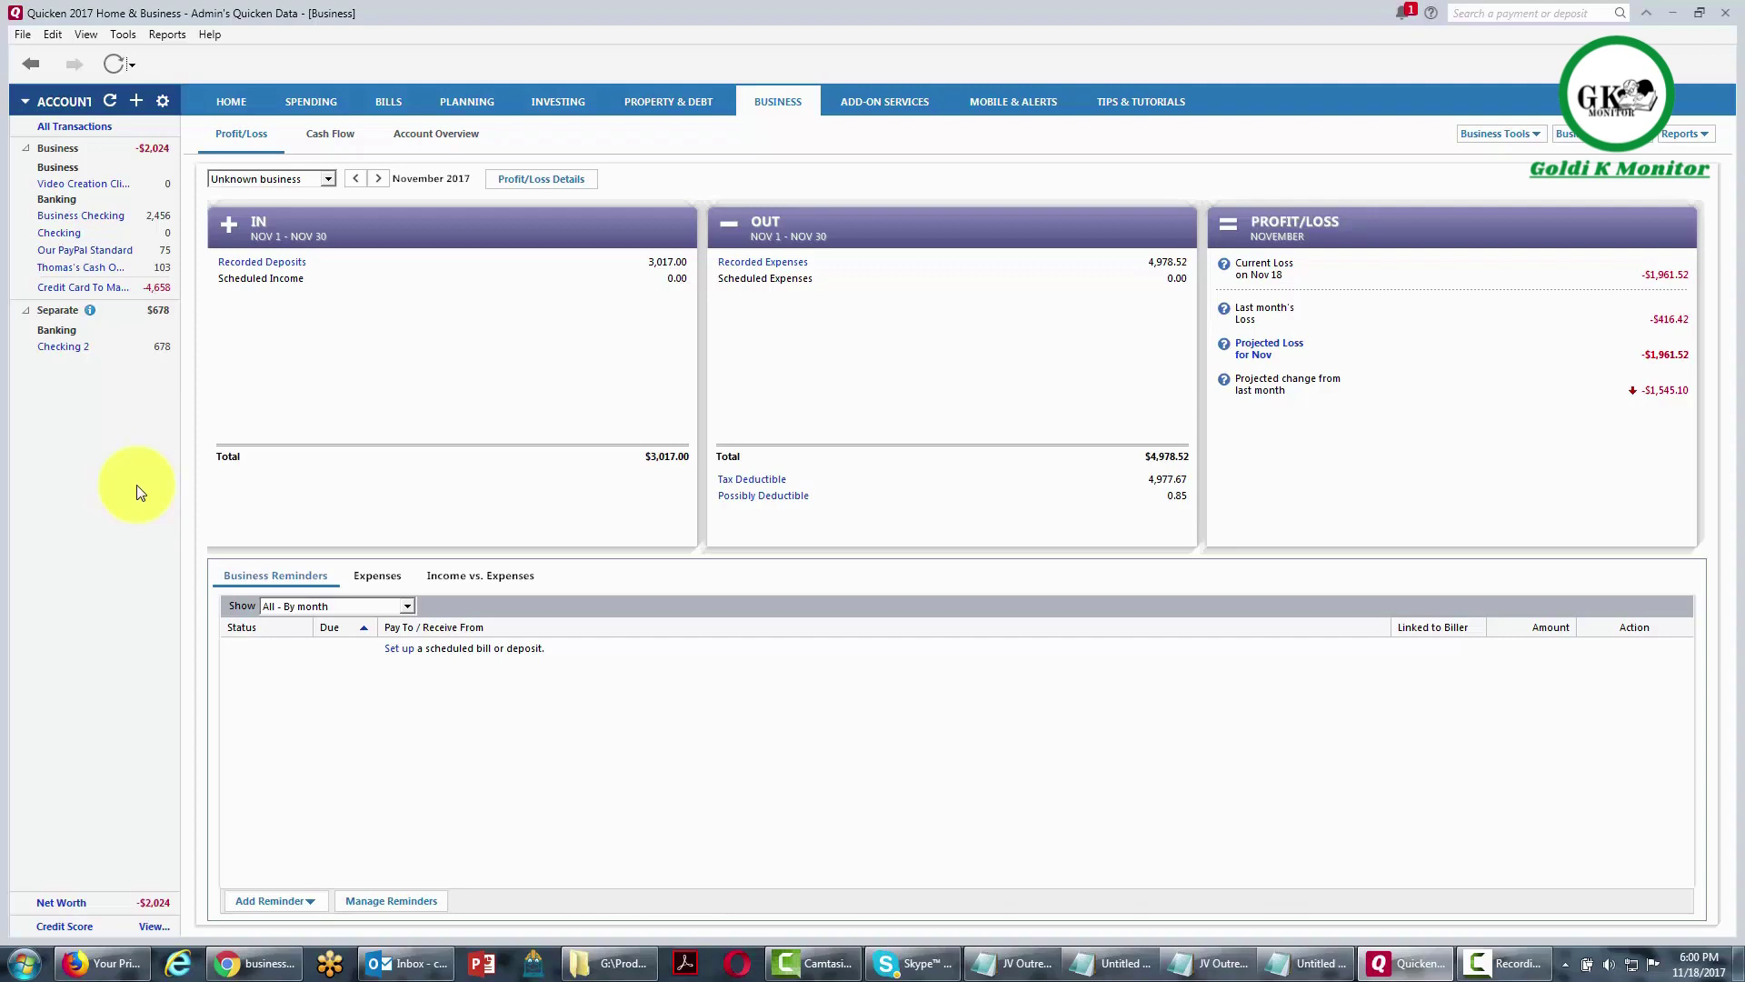
Step: Start a new business Other Asset account named Rare Vase
{"action": "left_click", "coordinate": [136, 101]}
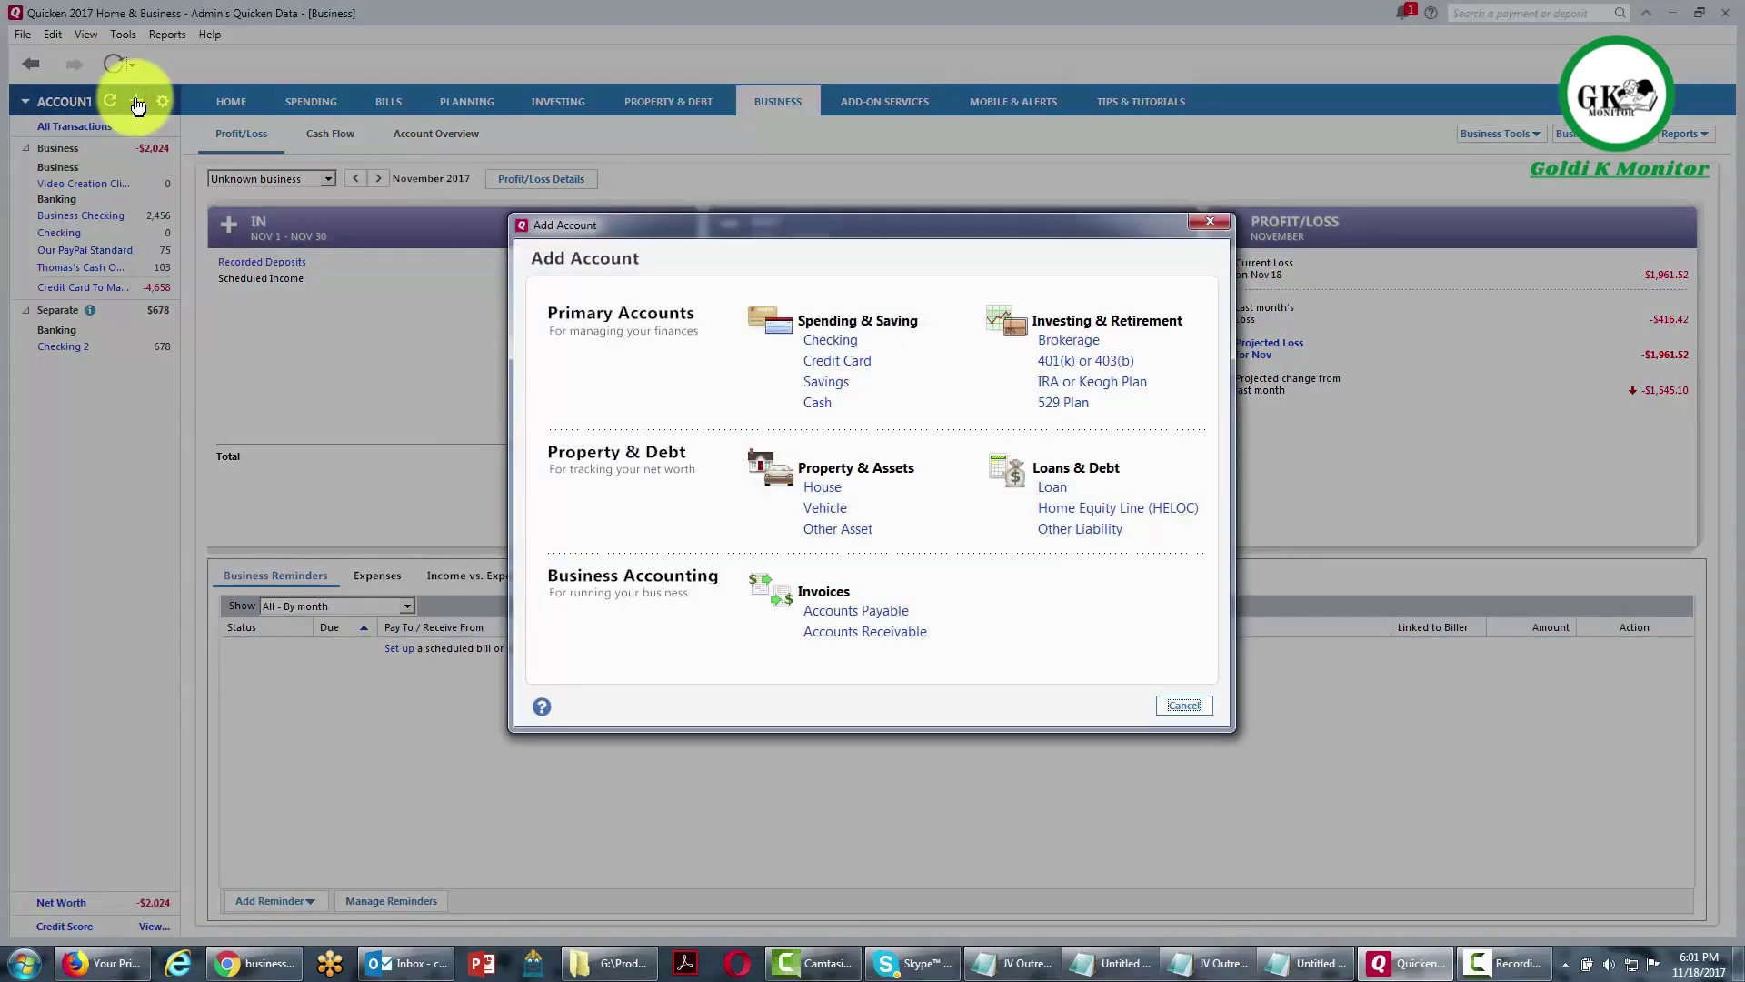
{"action": "left_click", "coordinate": [837, 530]}
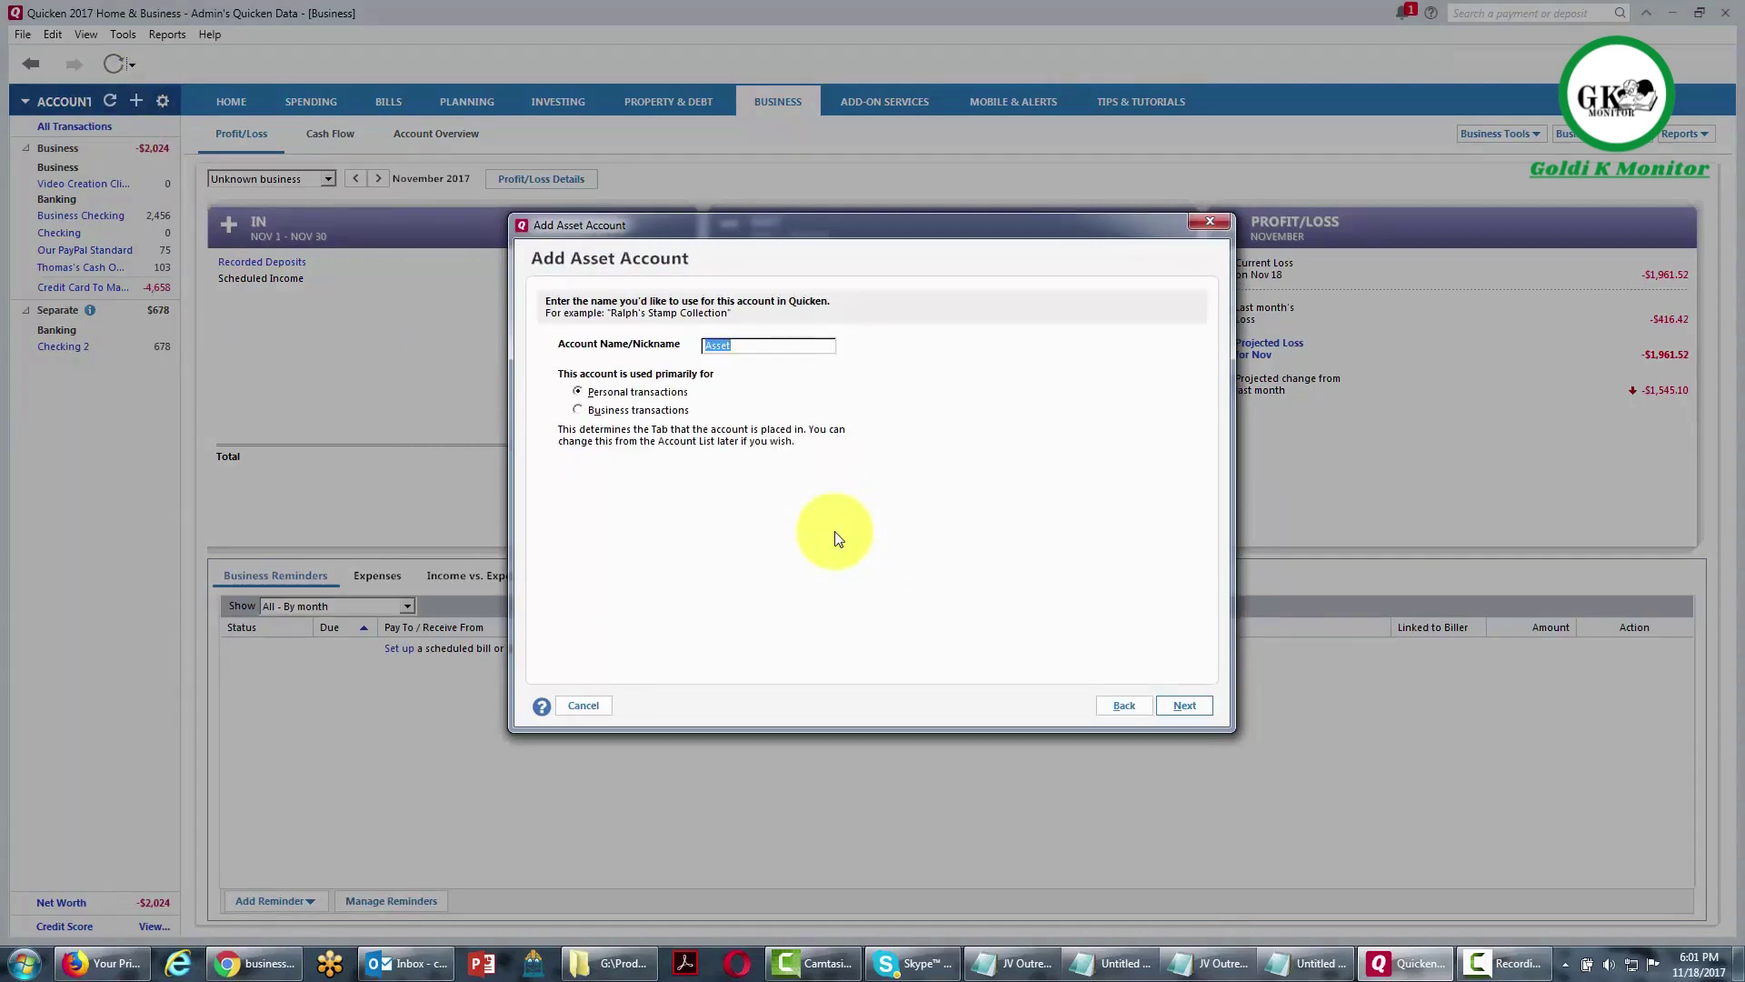
{"action": "left_click", "coordinate": [579, 411]}
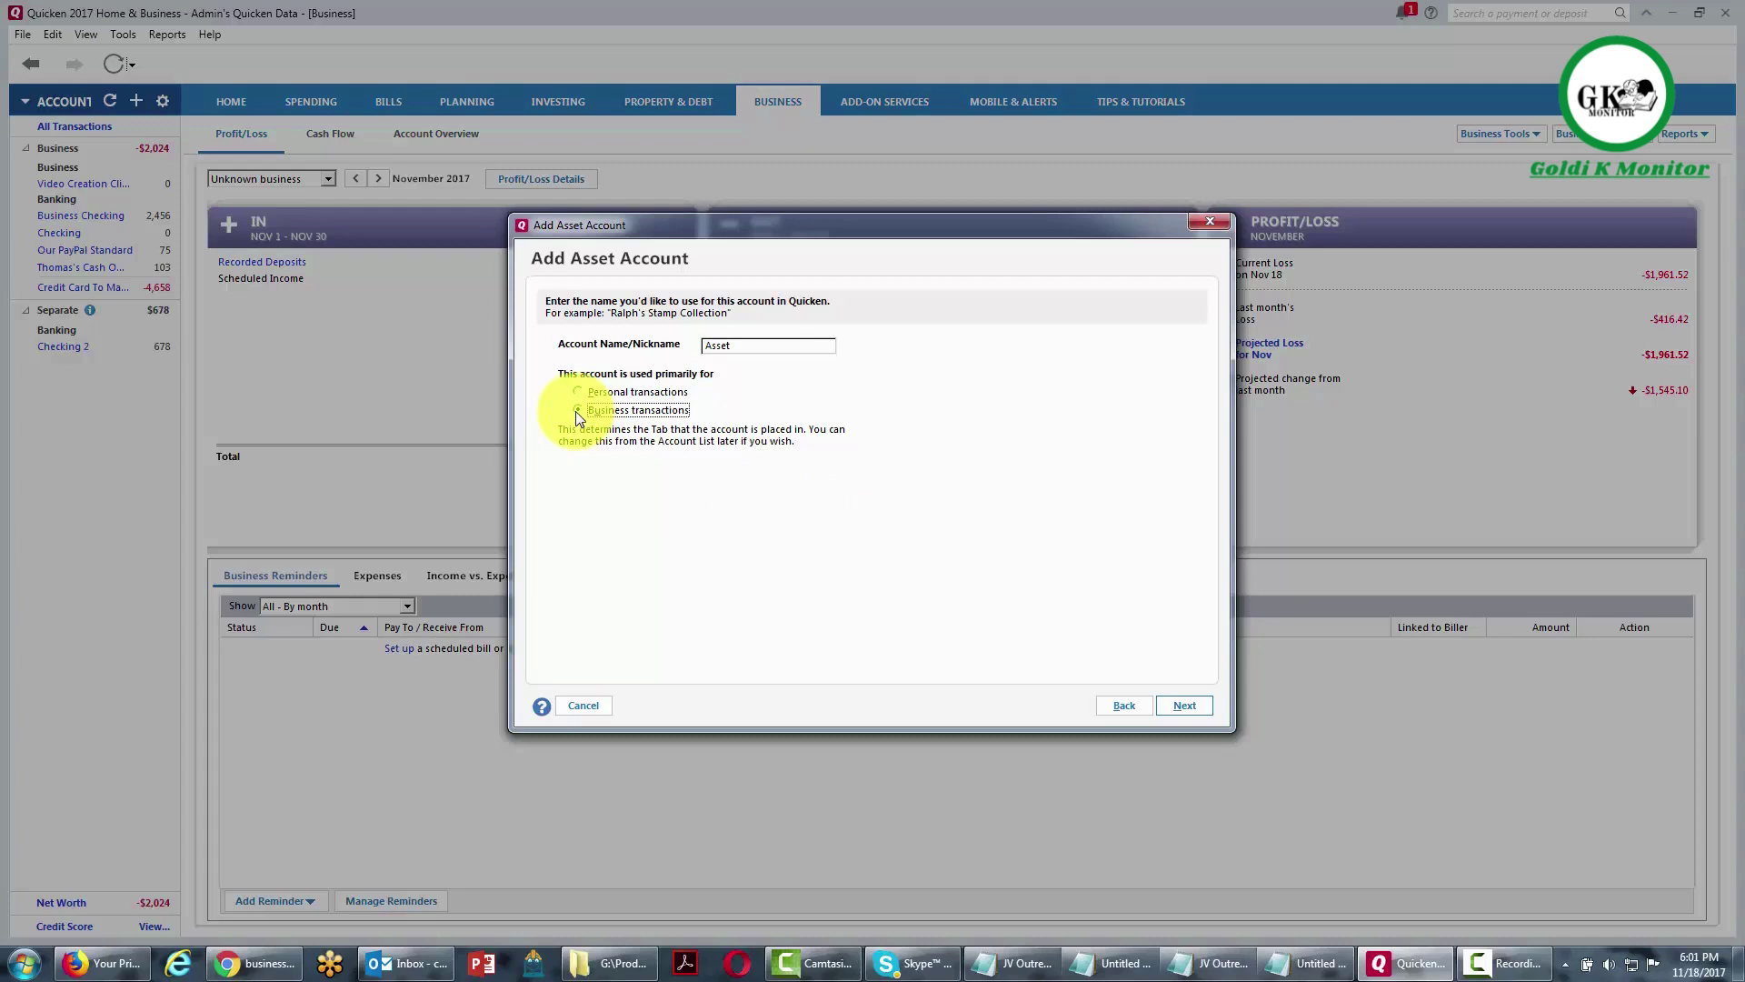
{"action": "key", "text": "shift+Tab"}
{"action": "type", "text": "Rare Vase"}
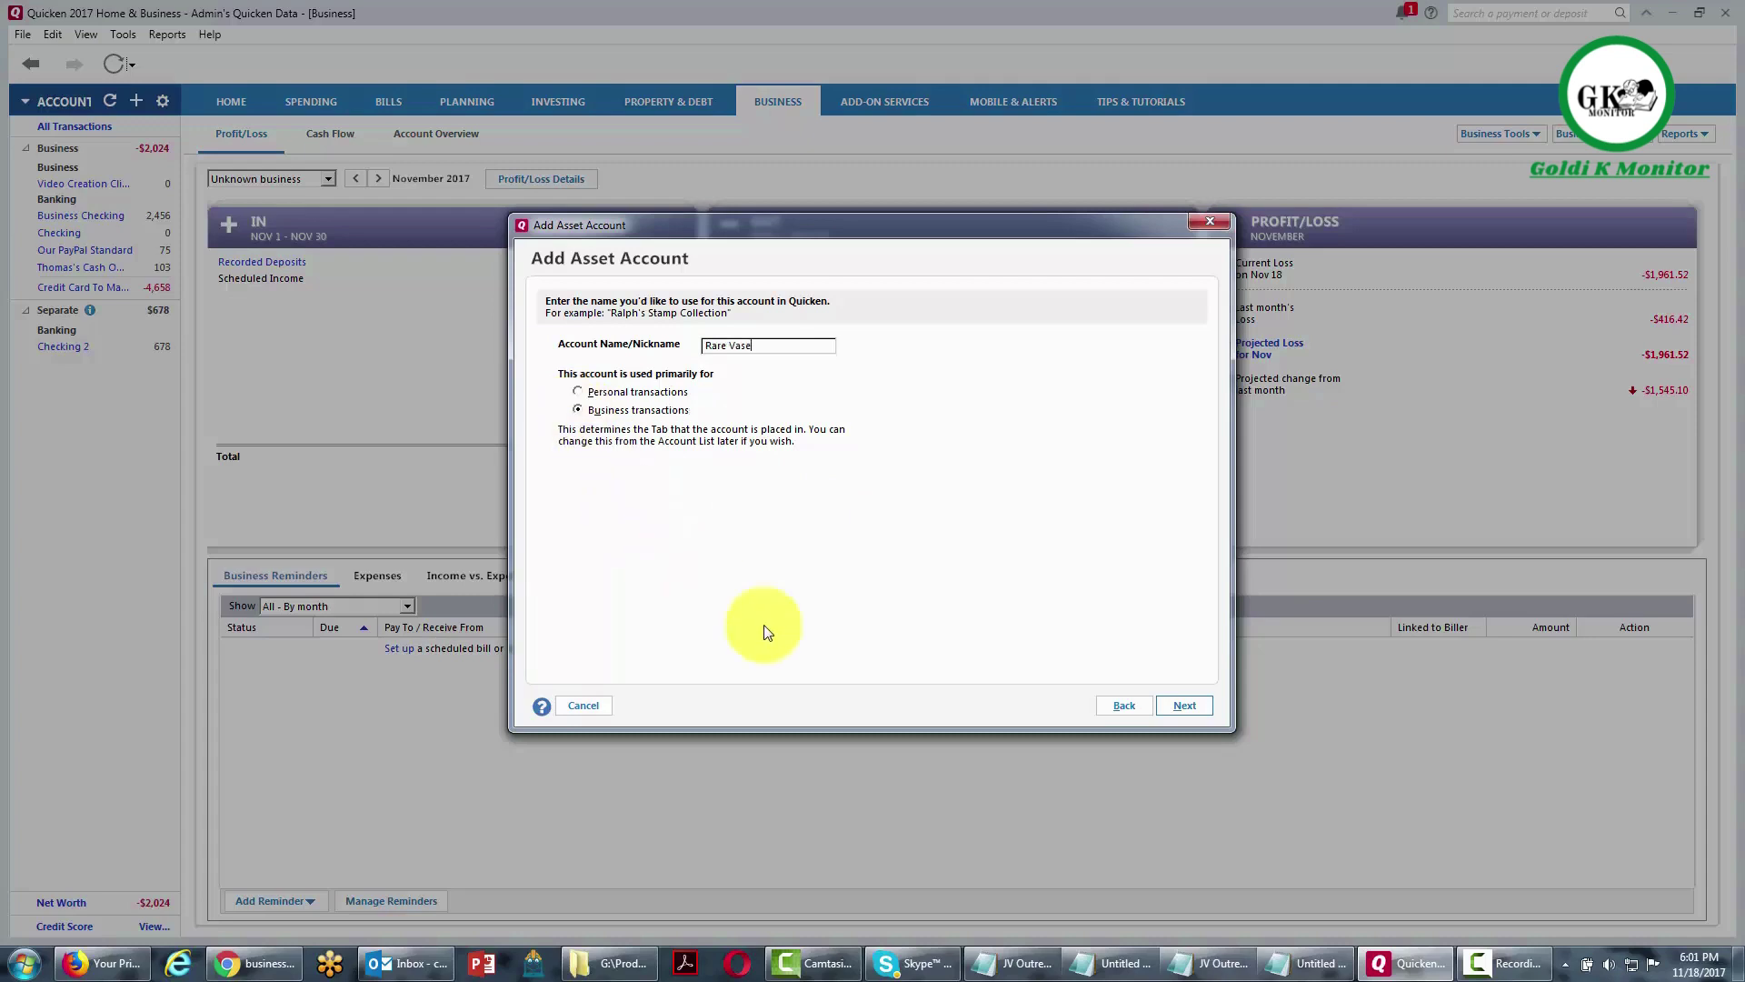
{"action": "left_click", "coordinate": [1174, 705]}
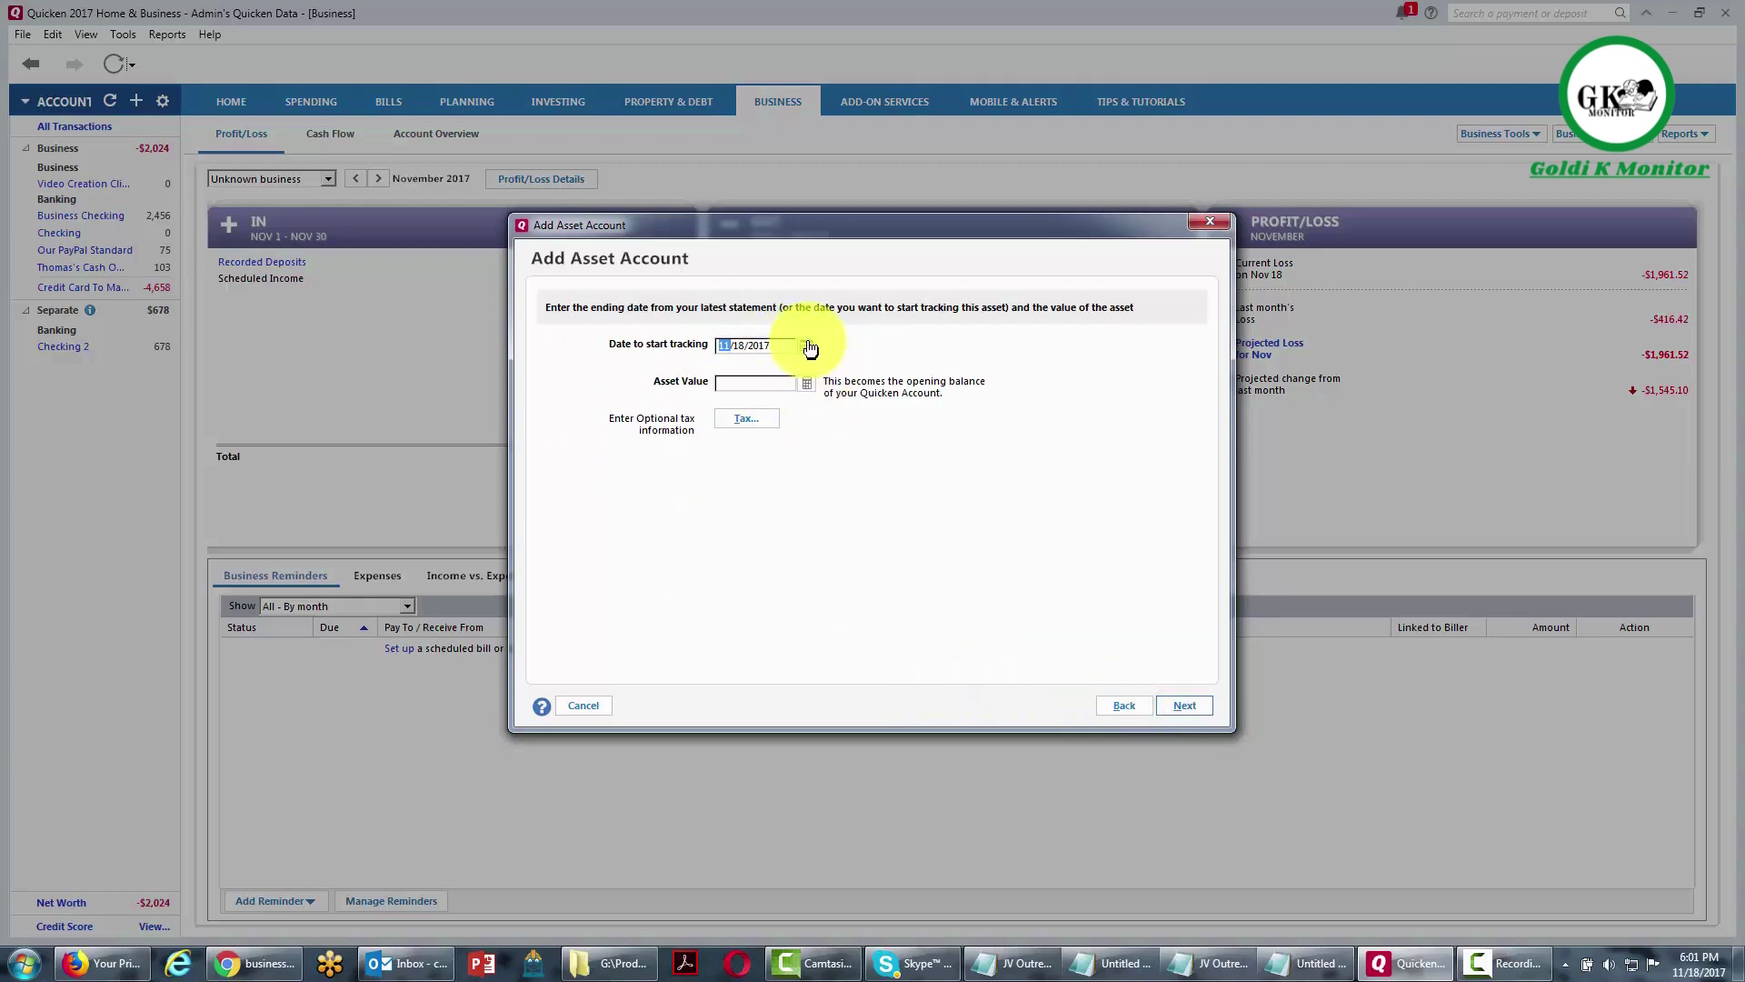
Step: Set tracking from 11/1/2017 with 0 value and no loan, and finish the setup
{"action": "left_click", "coordinate": [807, 346]}
{"action": "left_click", "coordinate": [836, 496]}
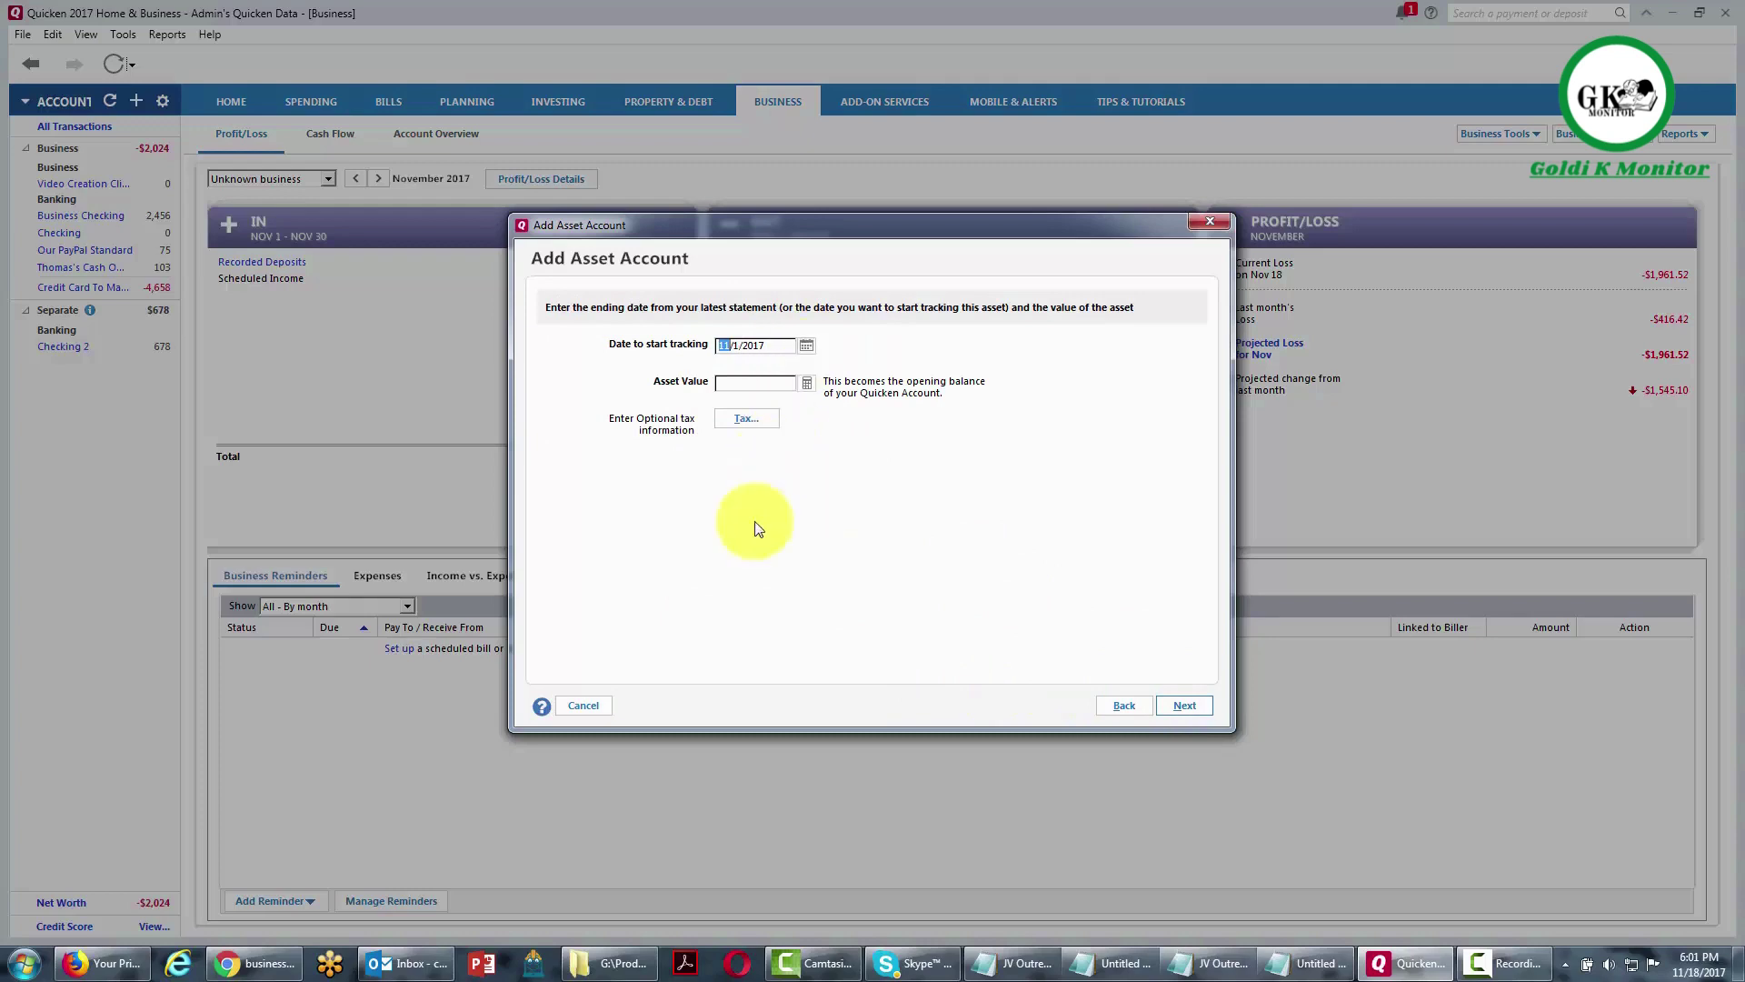
{"action": "left_click", "coordinate": [759, 383]}
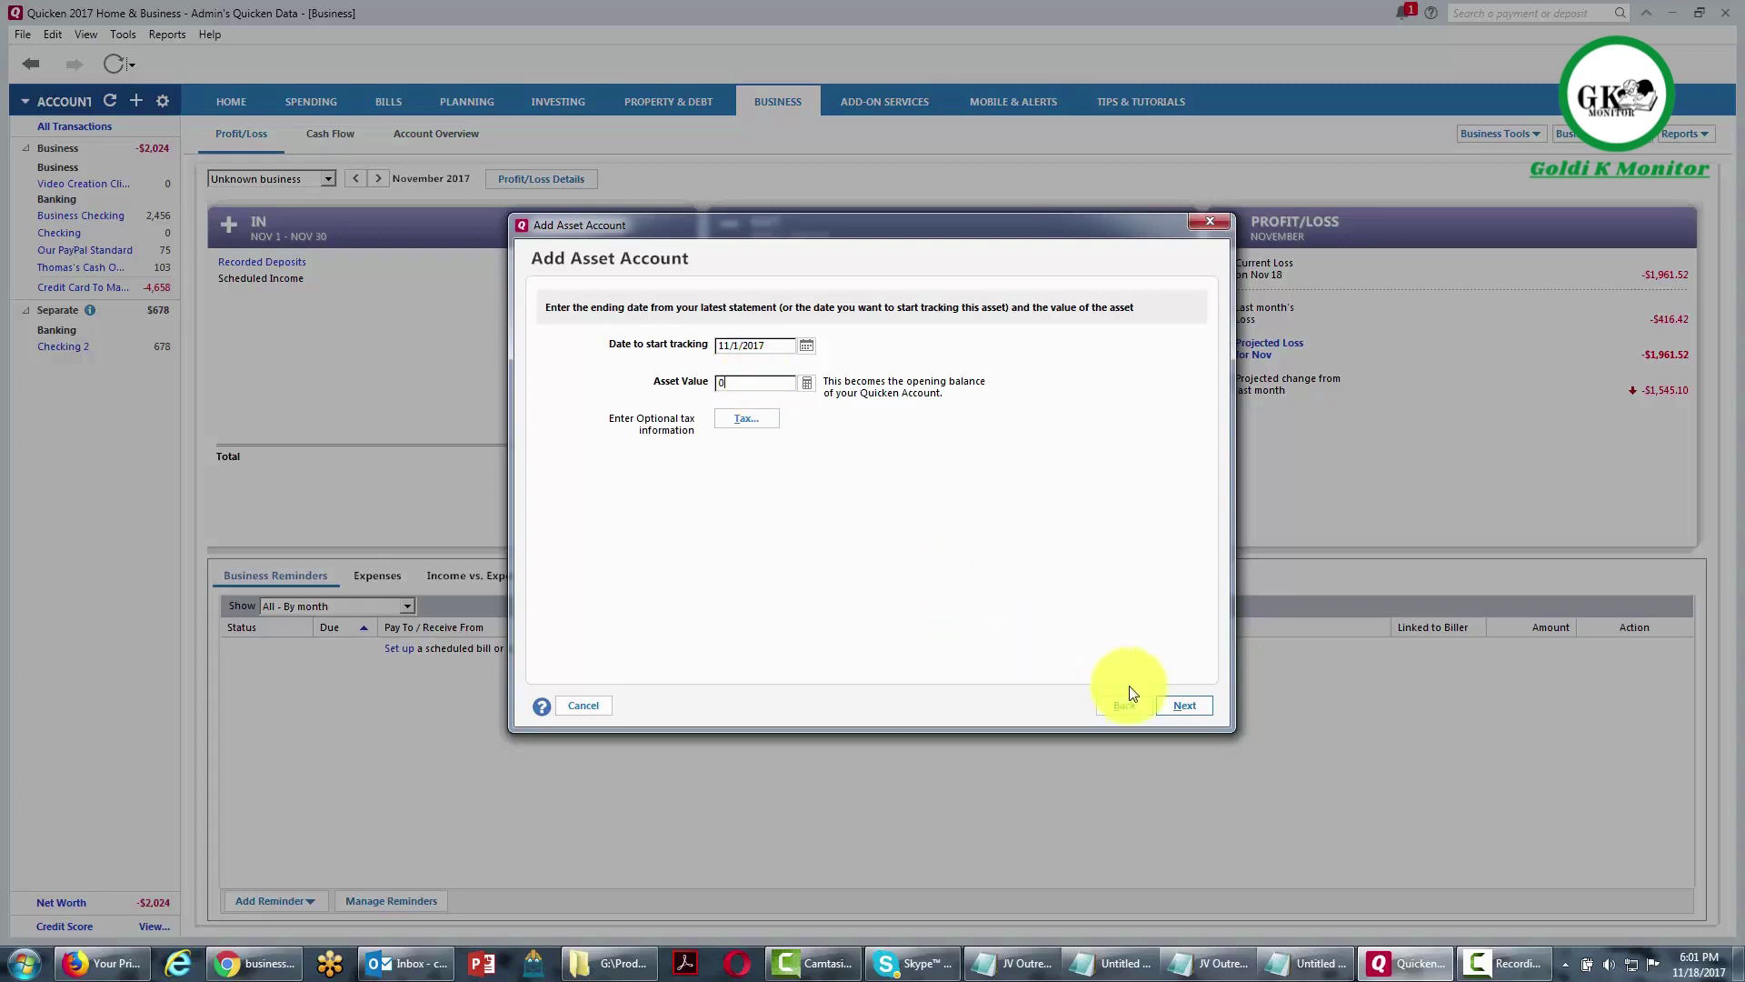
{"action": "left_click", "coordinate": [1182, 708]}
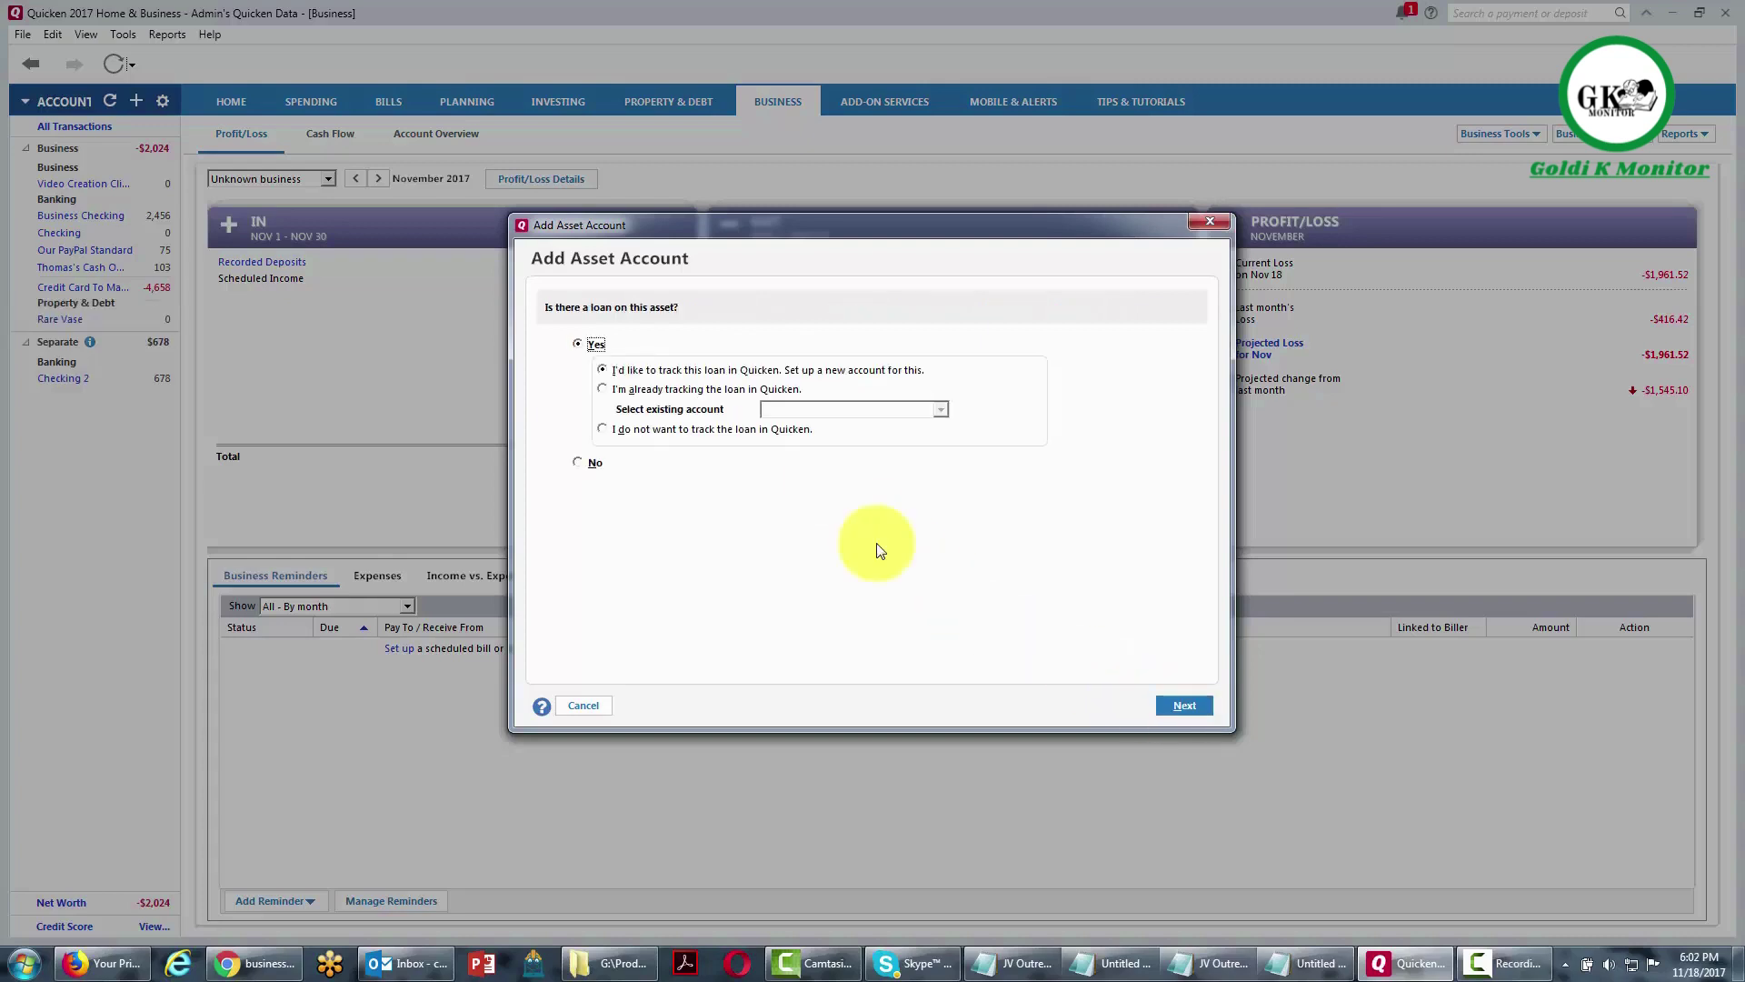
{"action": "left_click", "coordinate": [578, 463]}
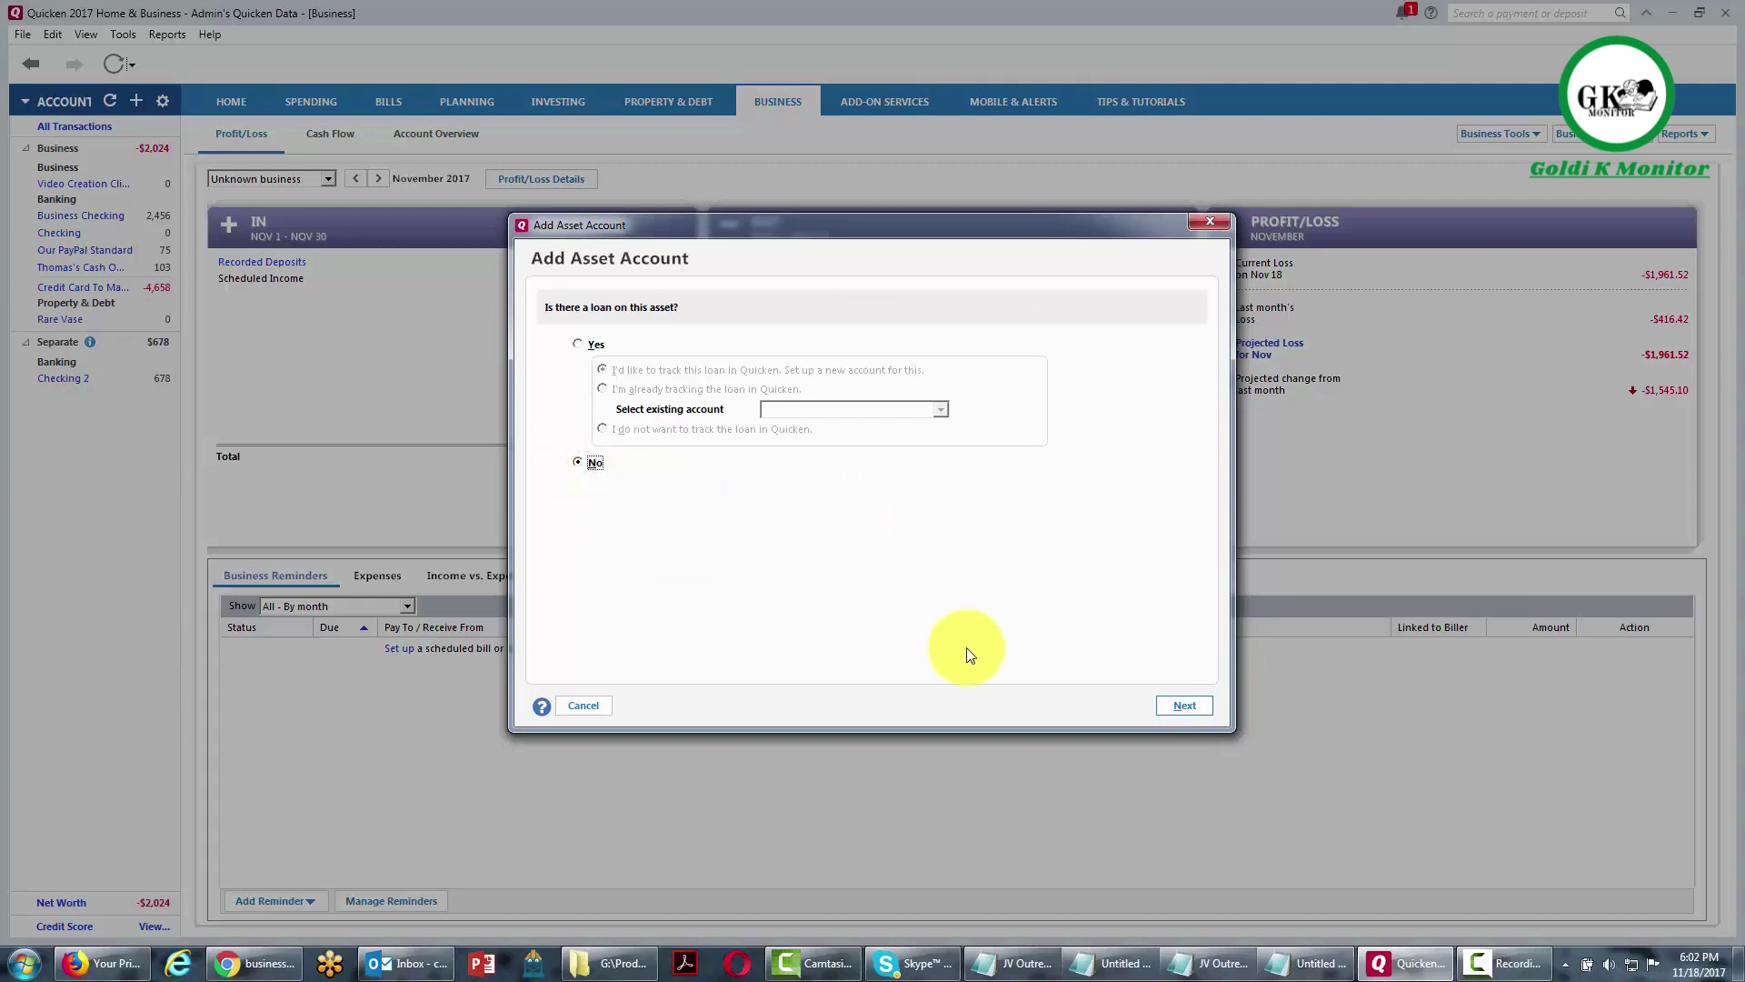
{"action": "left_click", "coordinate": [1182, 708]}
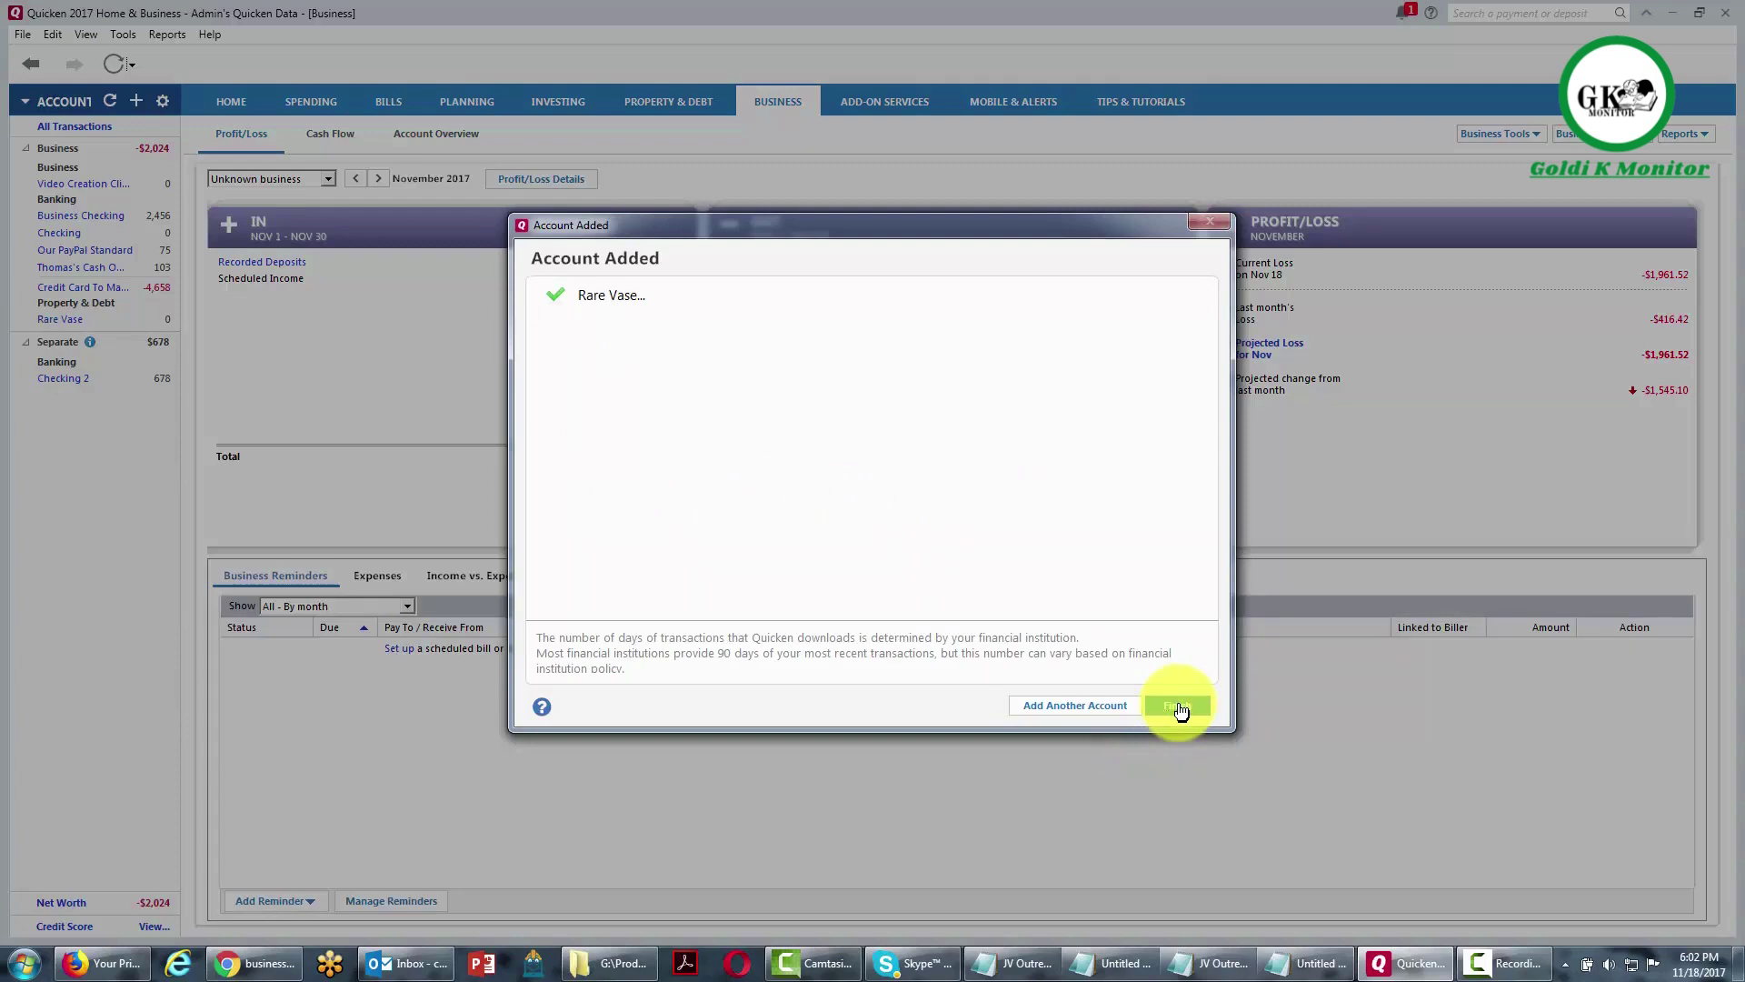
{"action": "left_click", "coordinate": [1178, 706]}
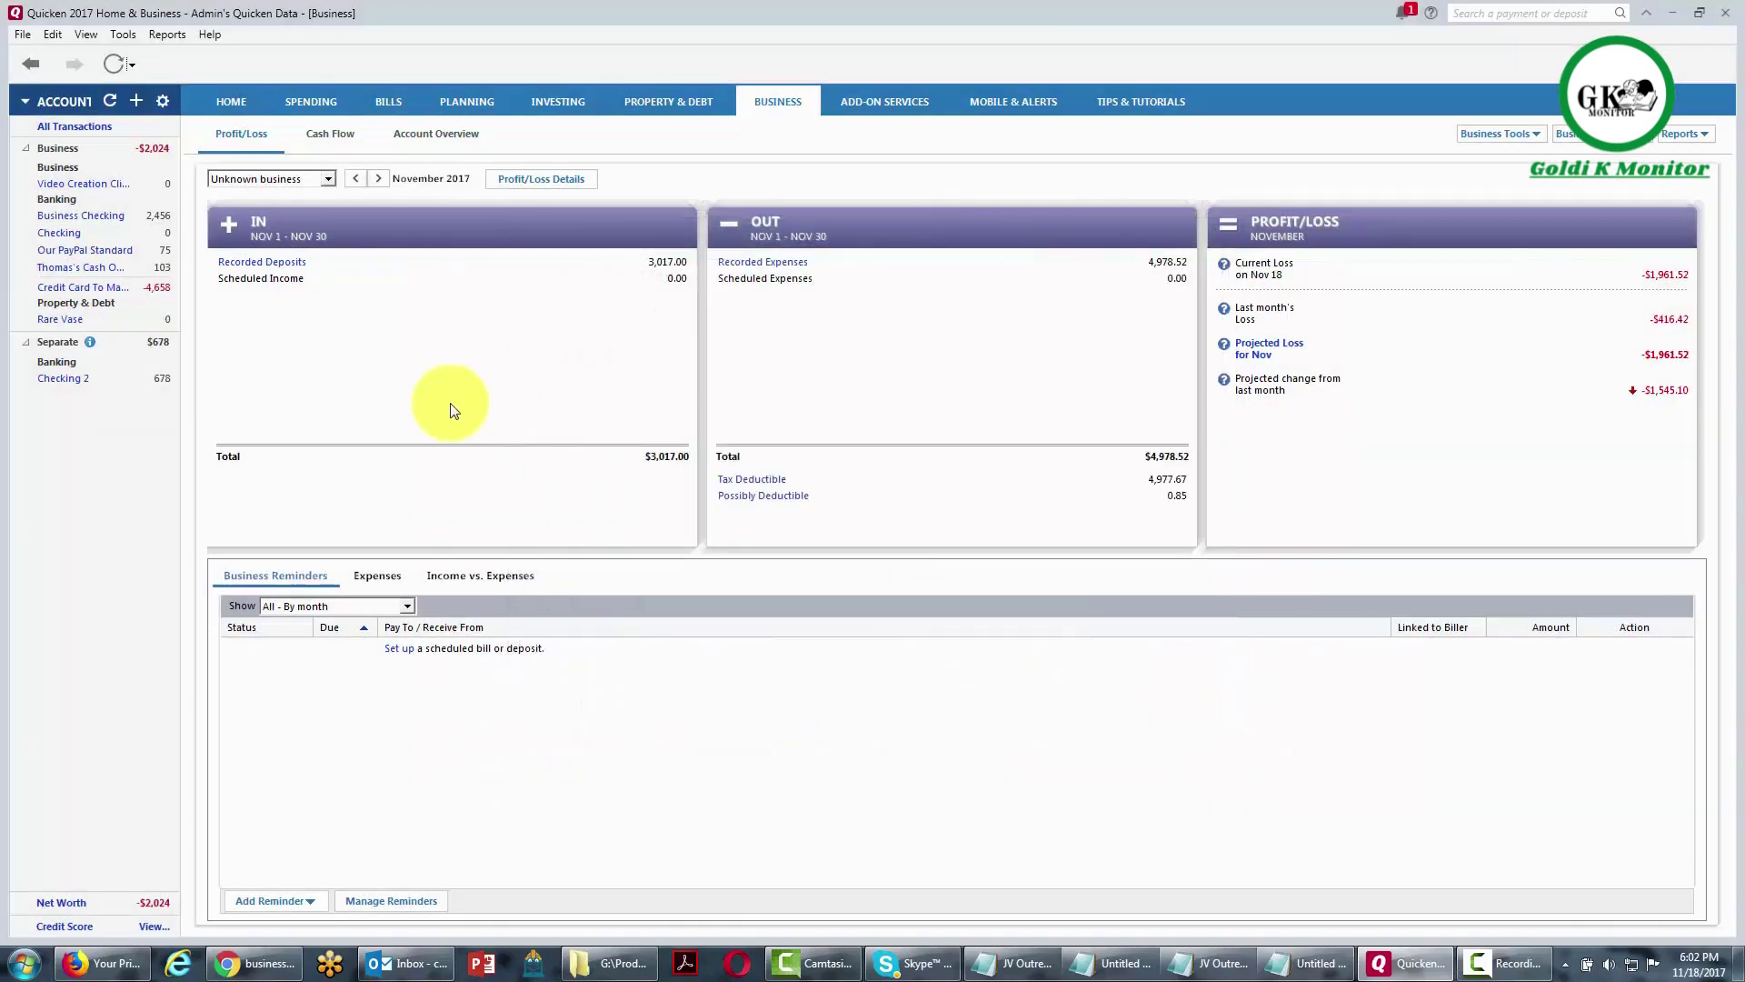
Step: View the Rare Vase register, then switch to the cash-on-hand account register
{"action": "left_click", "coordinate": [60, 320]}
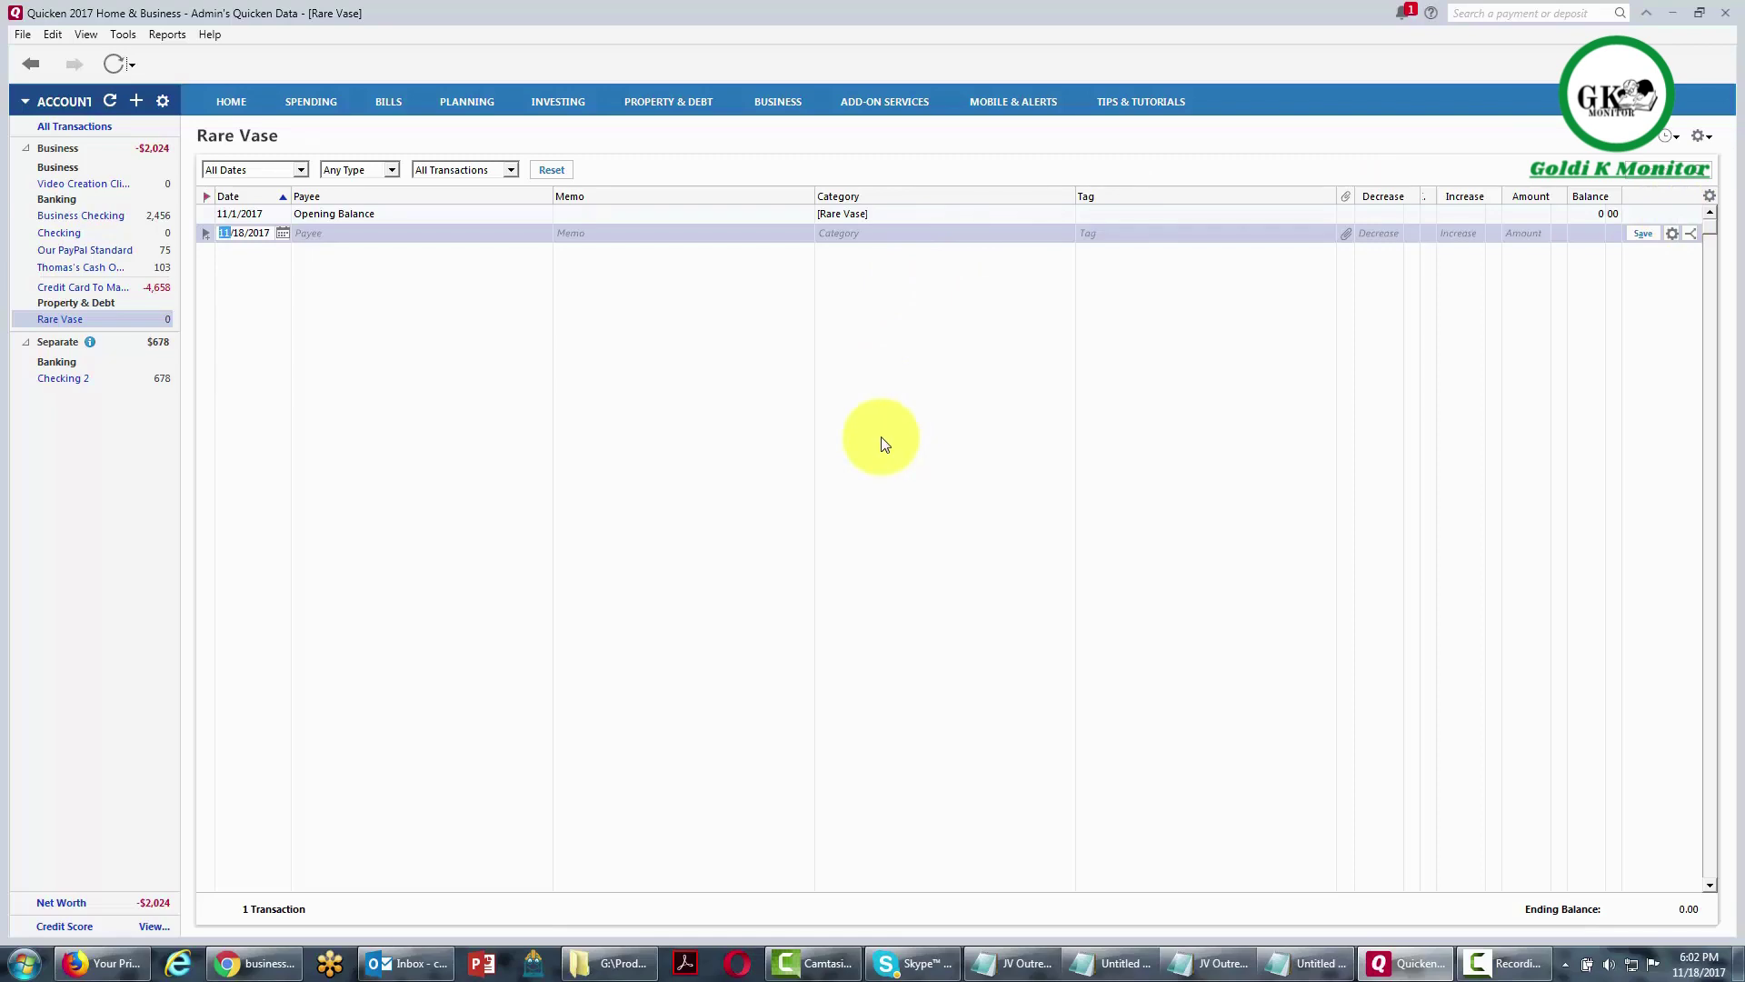
{"action": "left_click", "coordinate": [108, 269]}
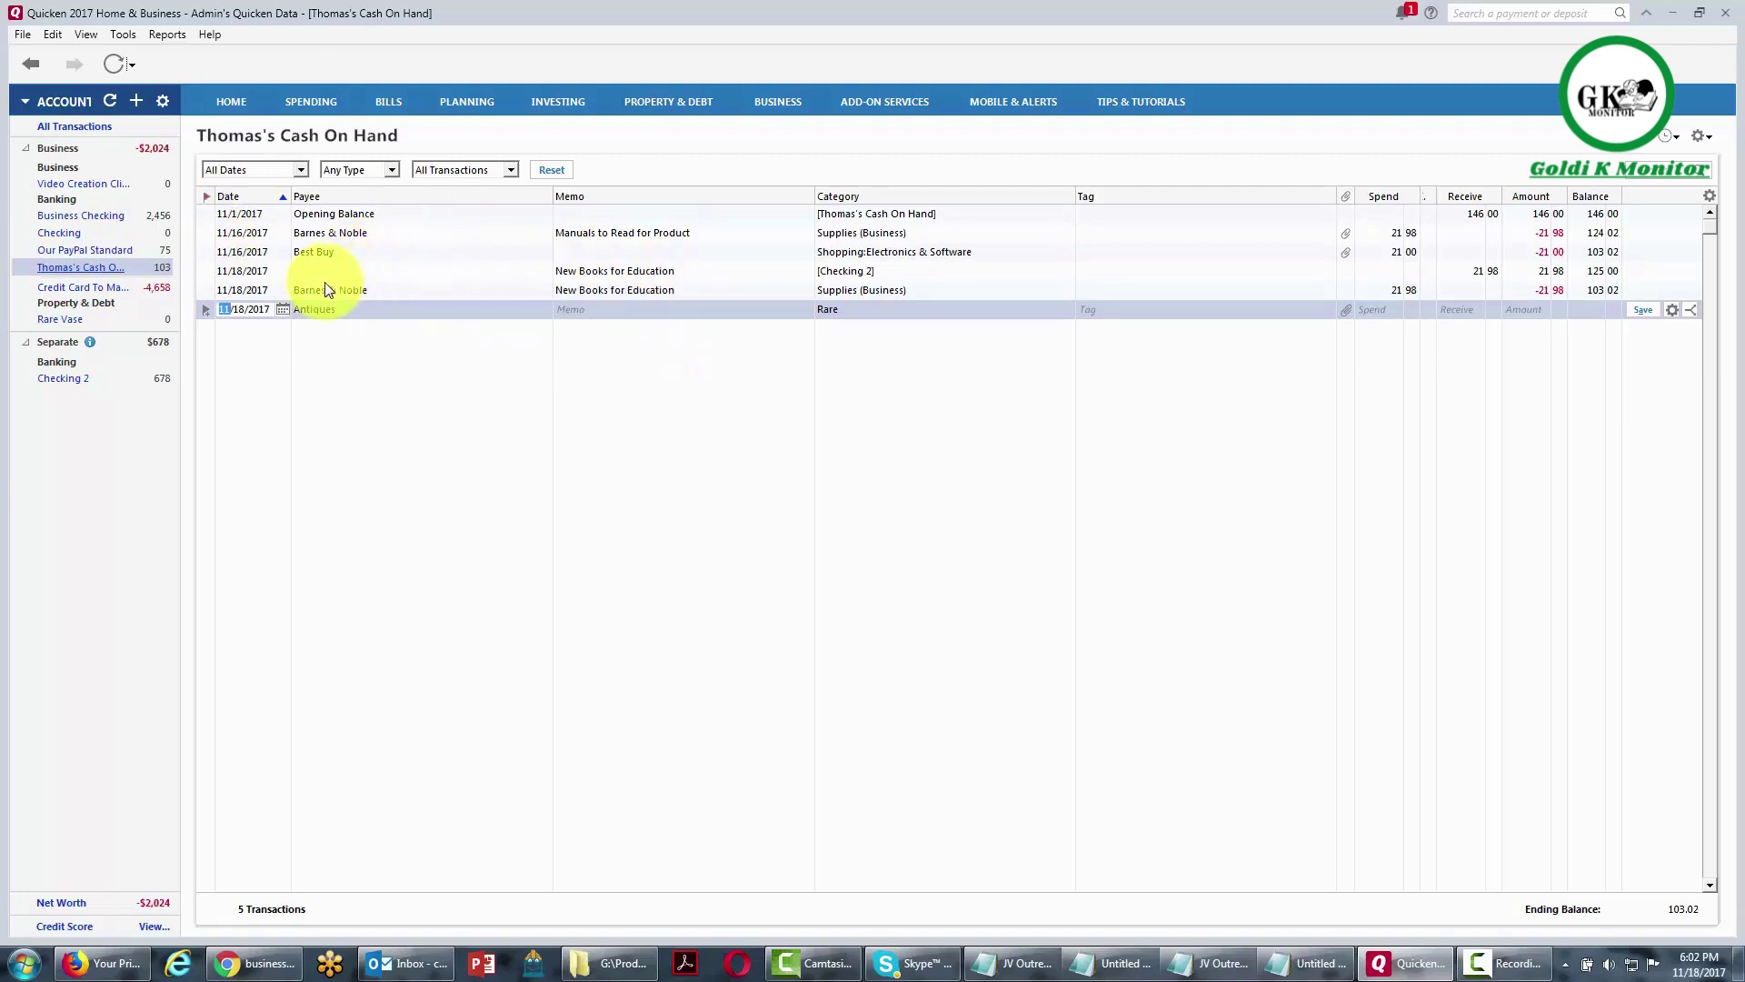
Step: Record a 50.00 Antiques payment with category [Rare Vase] and save it
{"action": "left_click", "coordinate": [857, 312]}
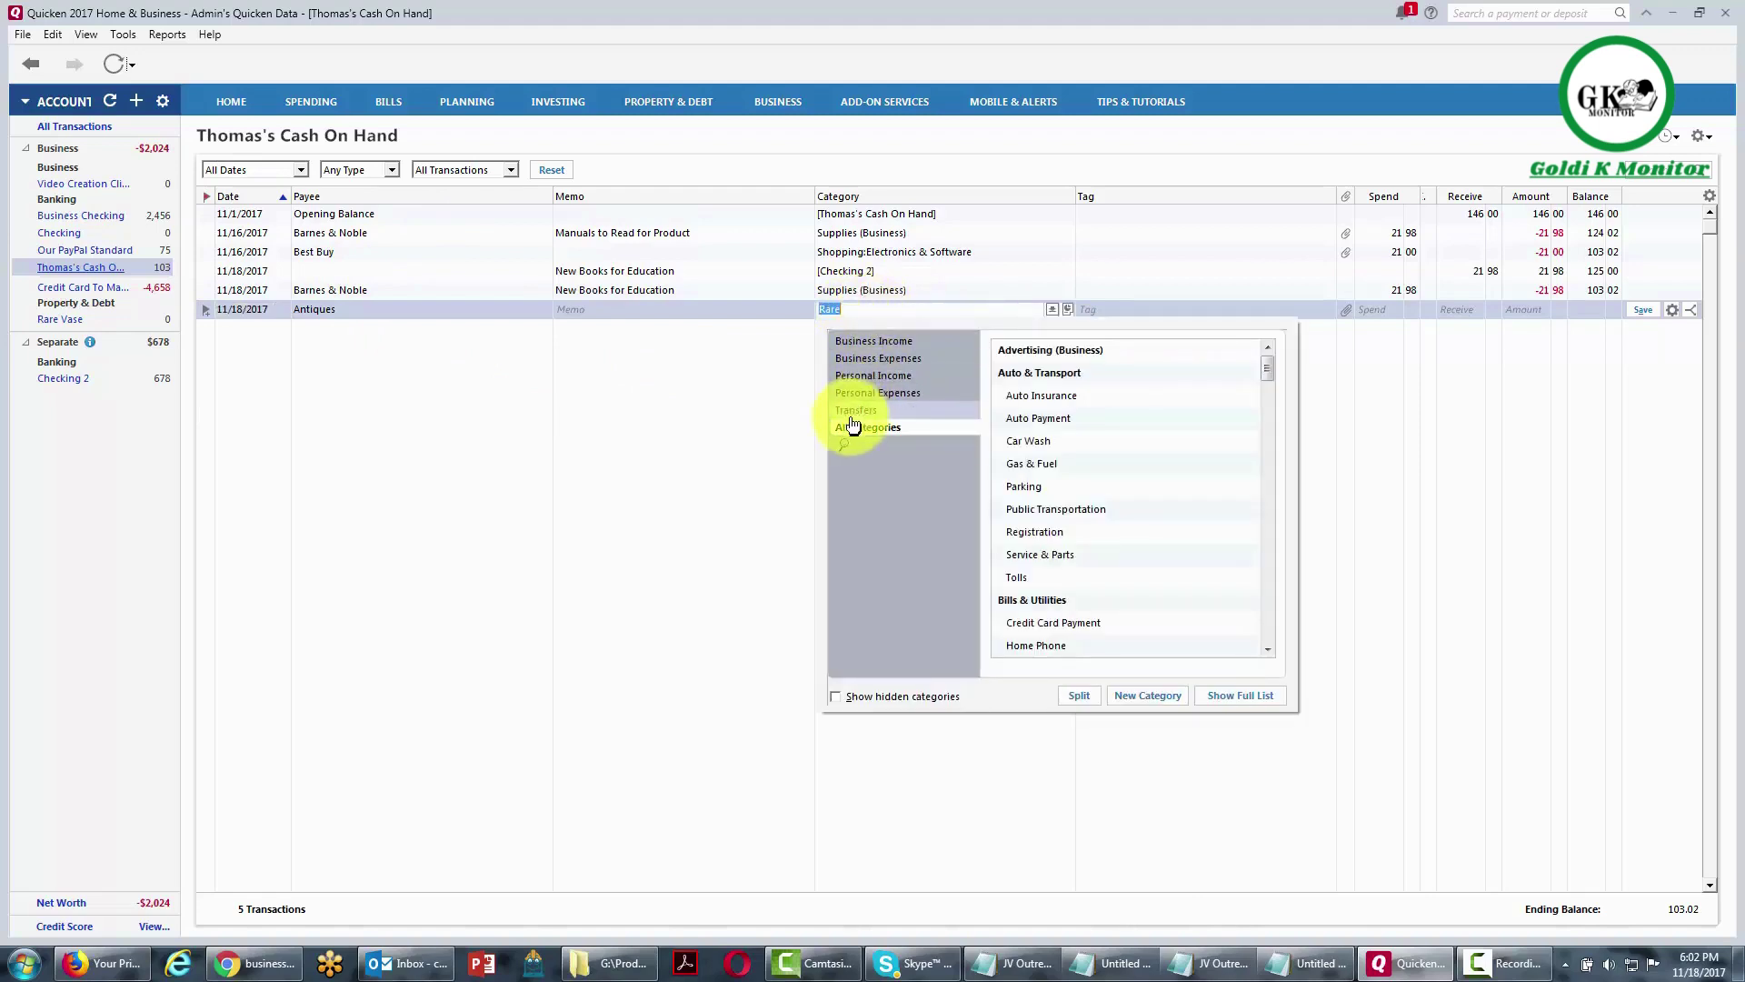
{"action": "left_click", "coordinate": [874, 312]}
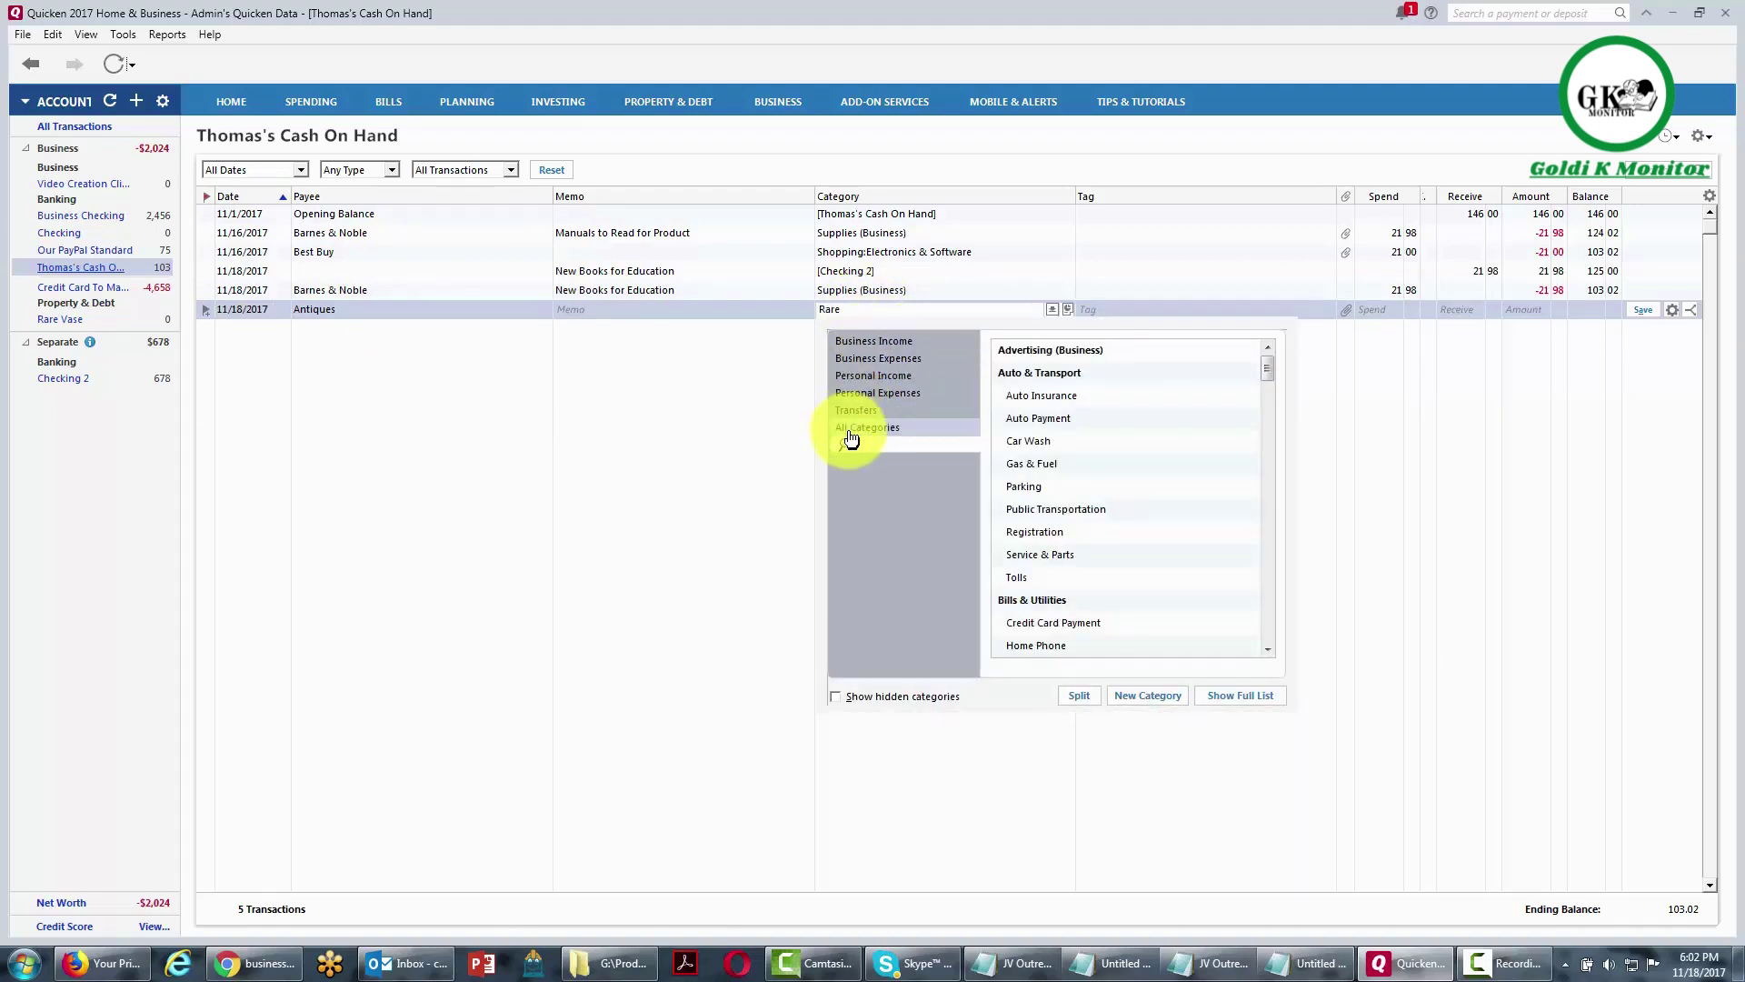
{"action": "key", "text": "BackSpace"}
{"action": "key", "text": "BackSpace"}
{"action": "type", "text": "te"}
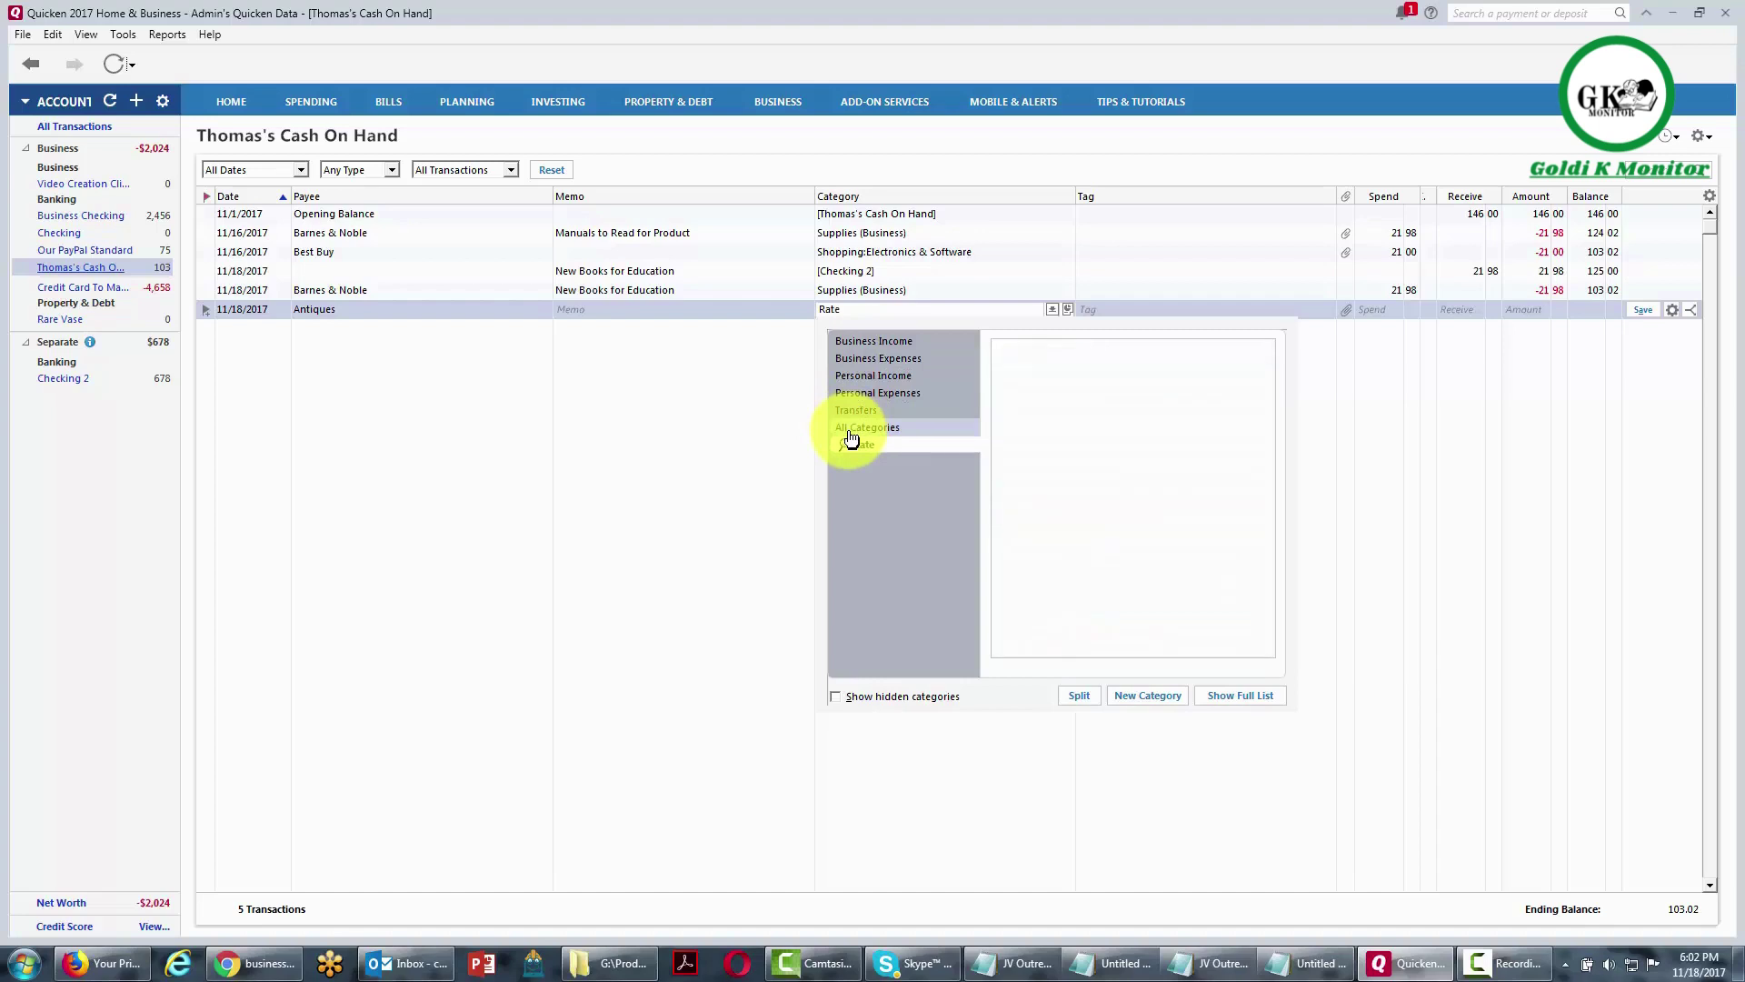
{"action": "left_click", "coordinate": [852, 444]}
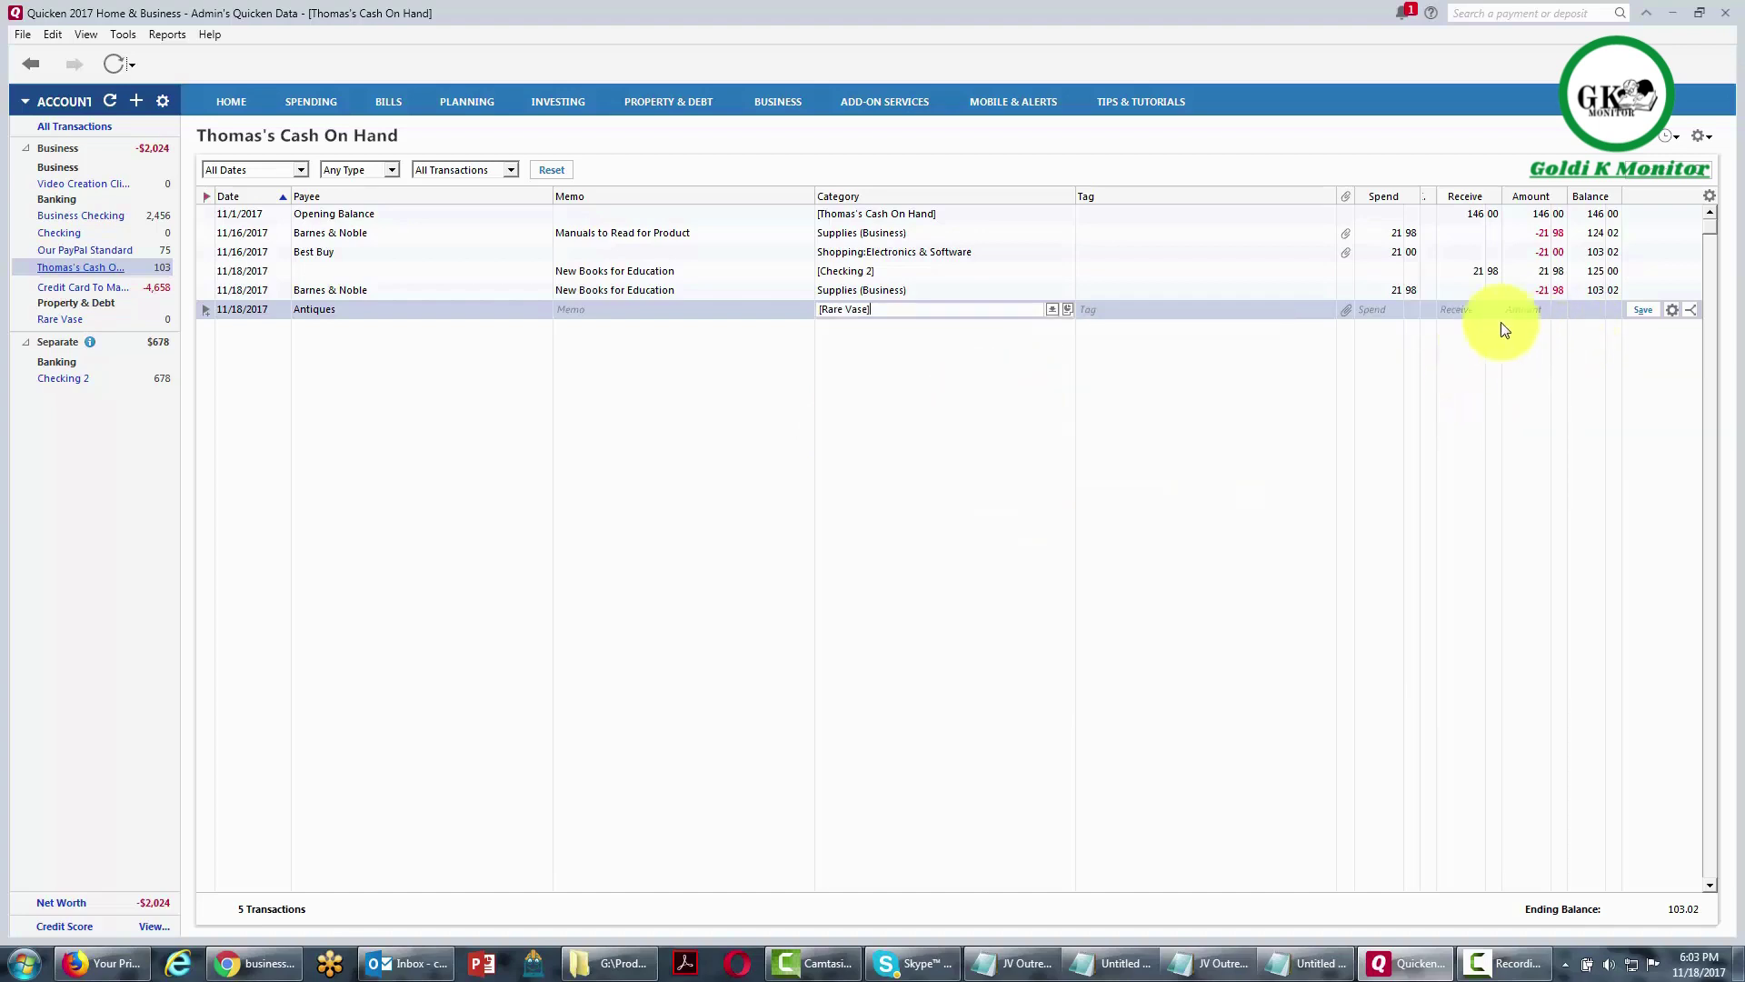
{"action": "left_click", "coordinate": [1382, 310]}
{"action": "type", "text": "5"}
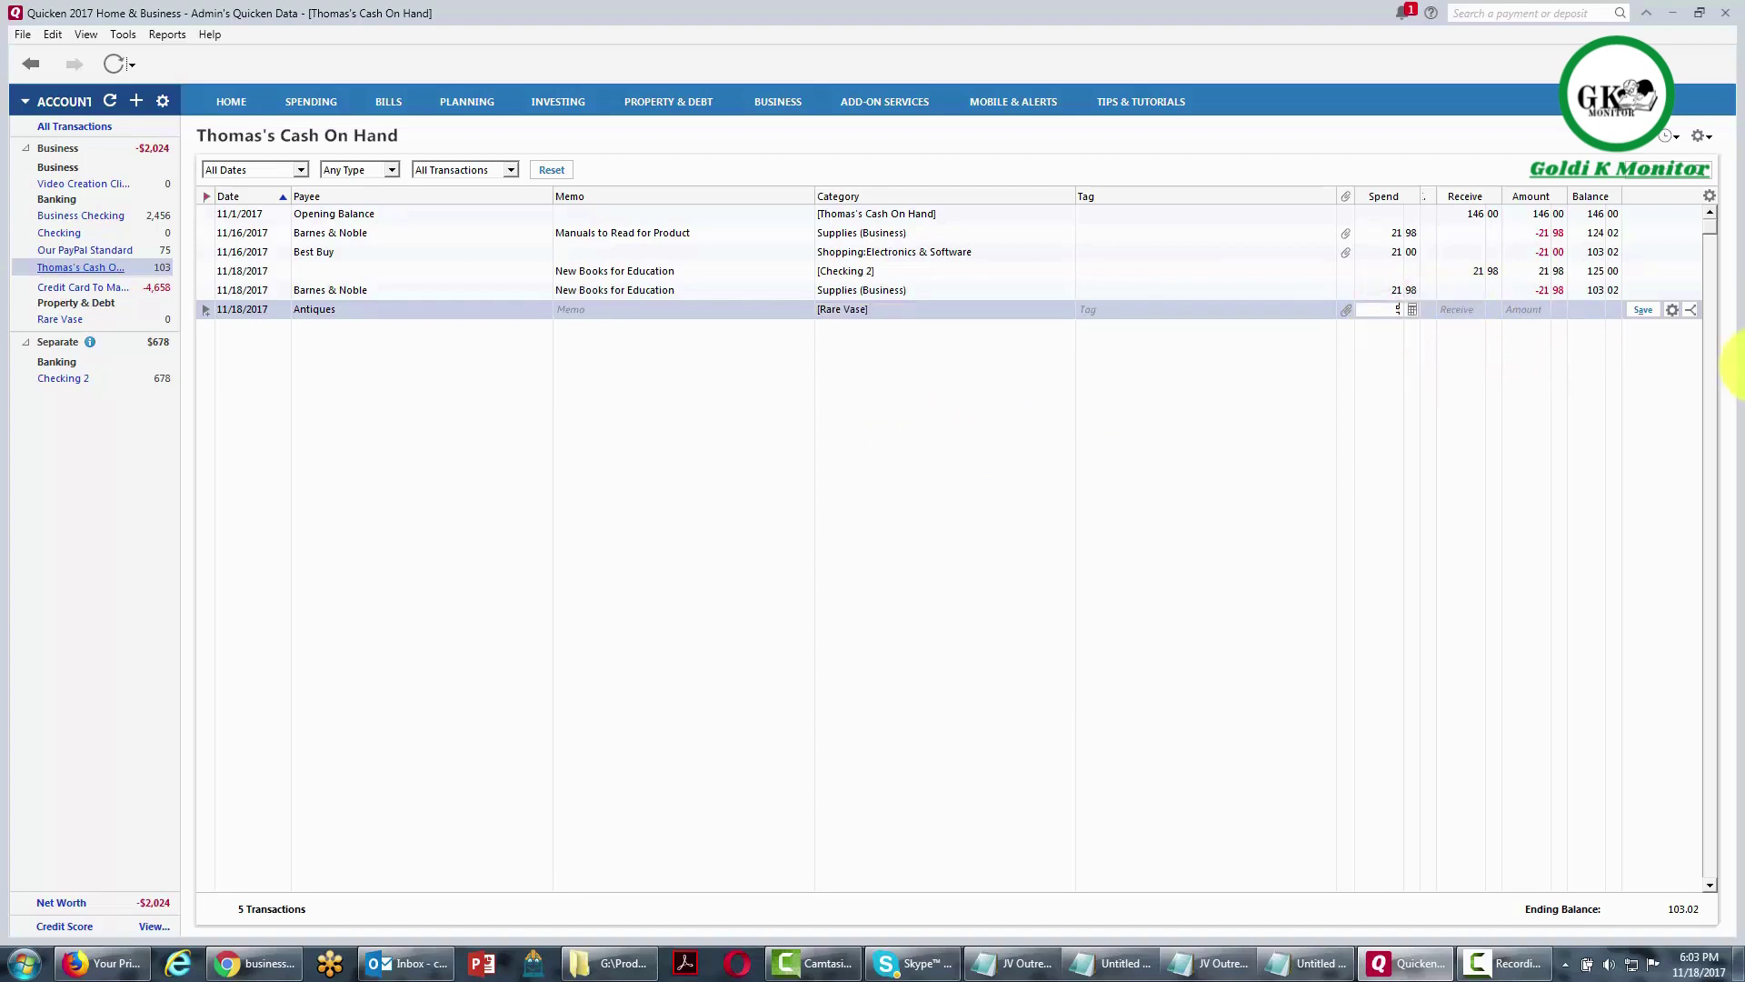
{"action": "type", "text": "0"}
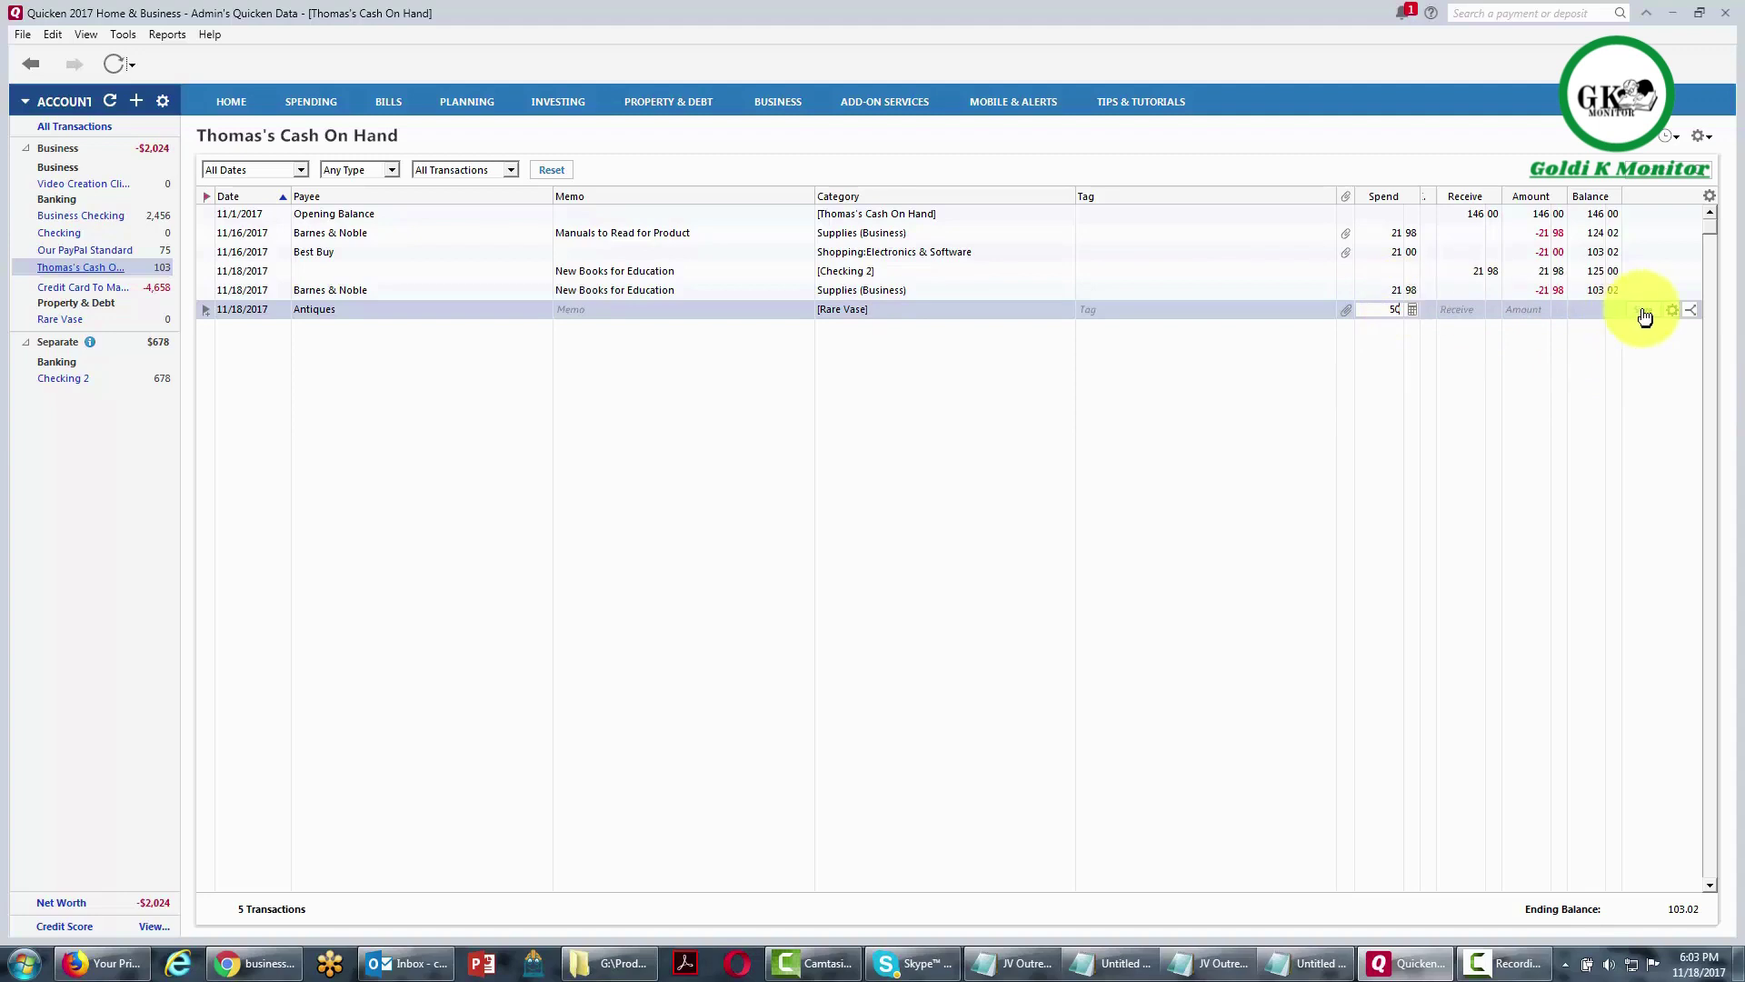
{"action": "left_click", "coordinate": [1642, 310]}
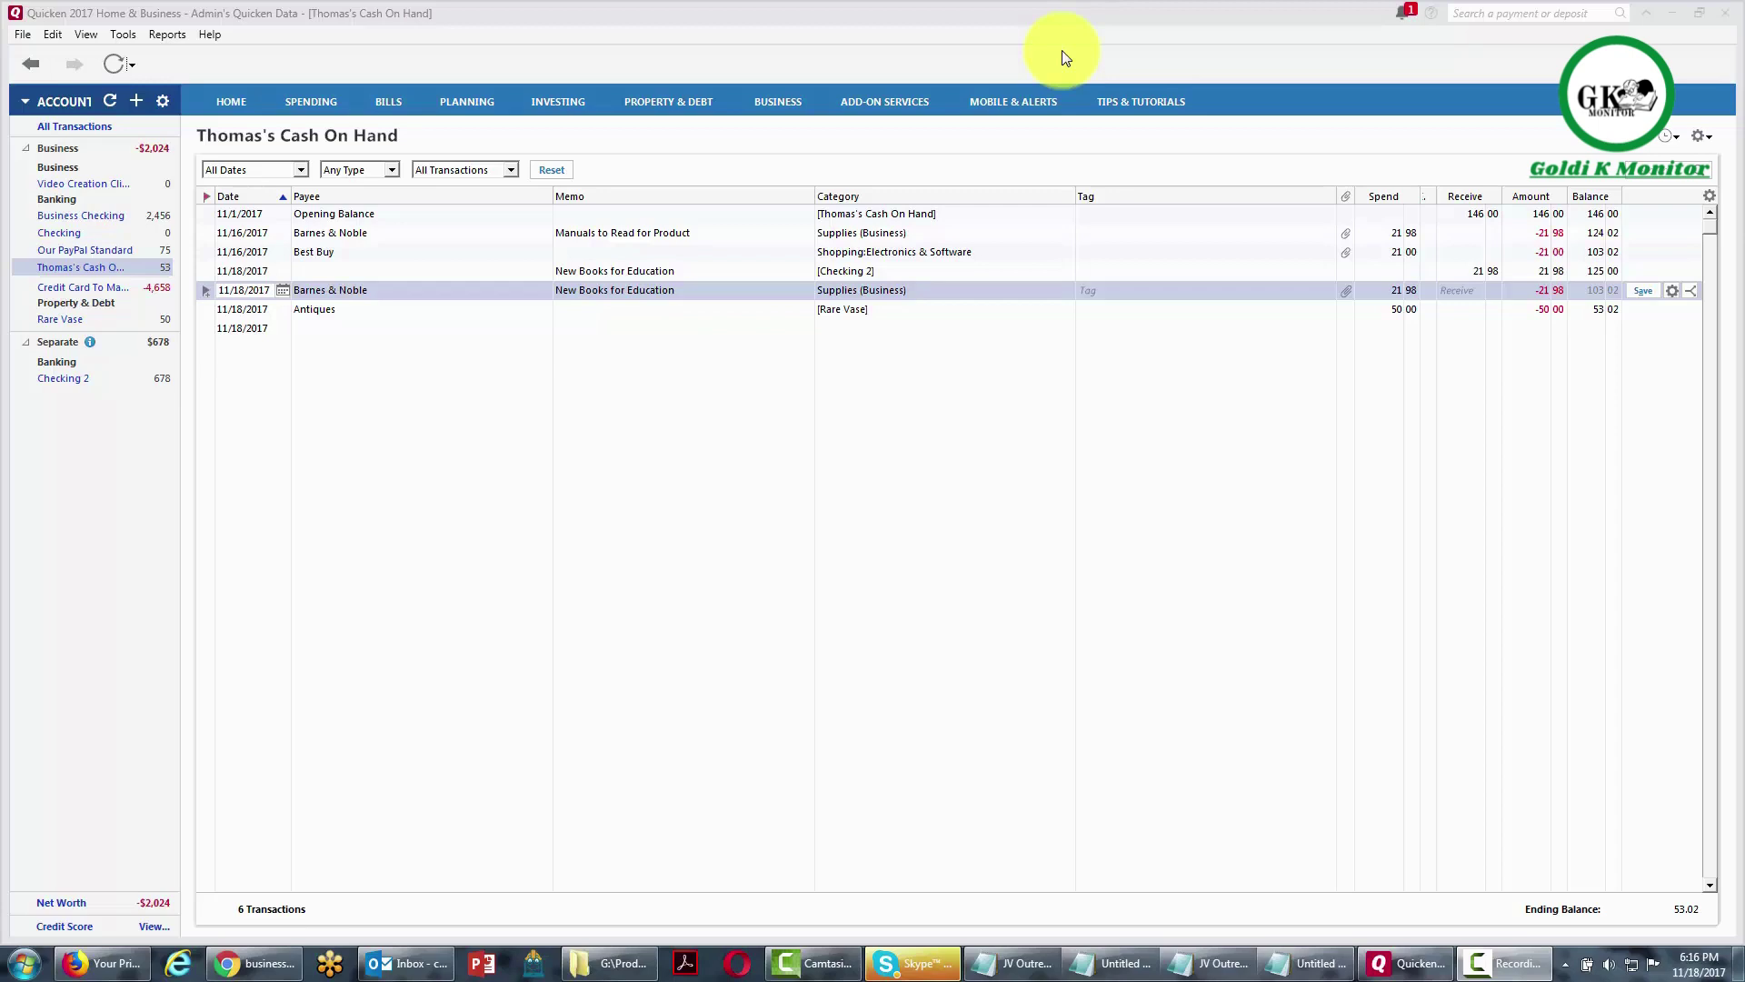
Step: Start a new entry with payee Rare Base Buyer and open its category list
{"action": "key", "text": "Return"}
{"action": "type", "text": "Rare Base Buyer"}
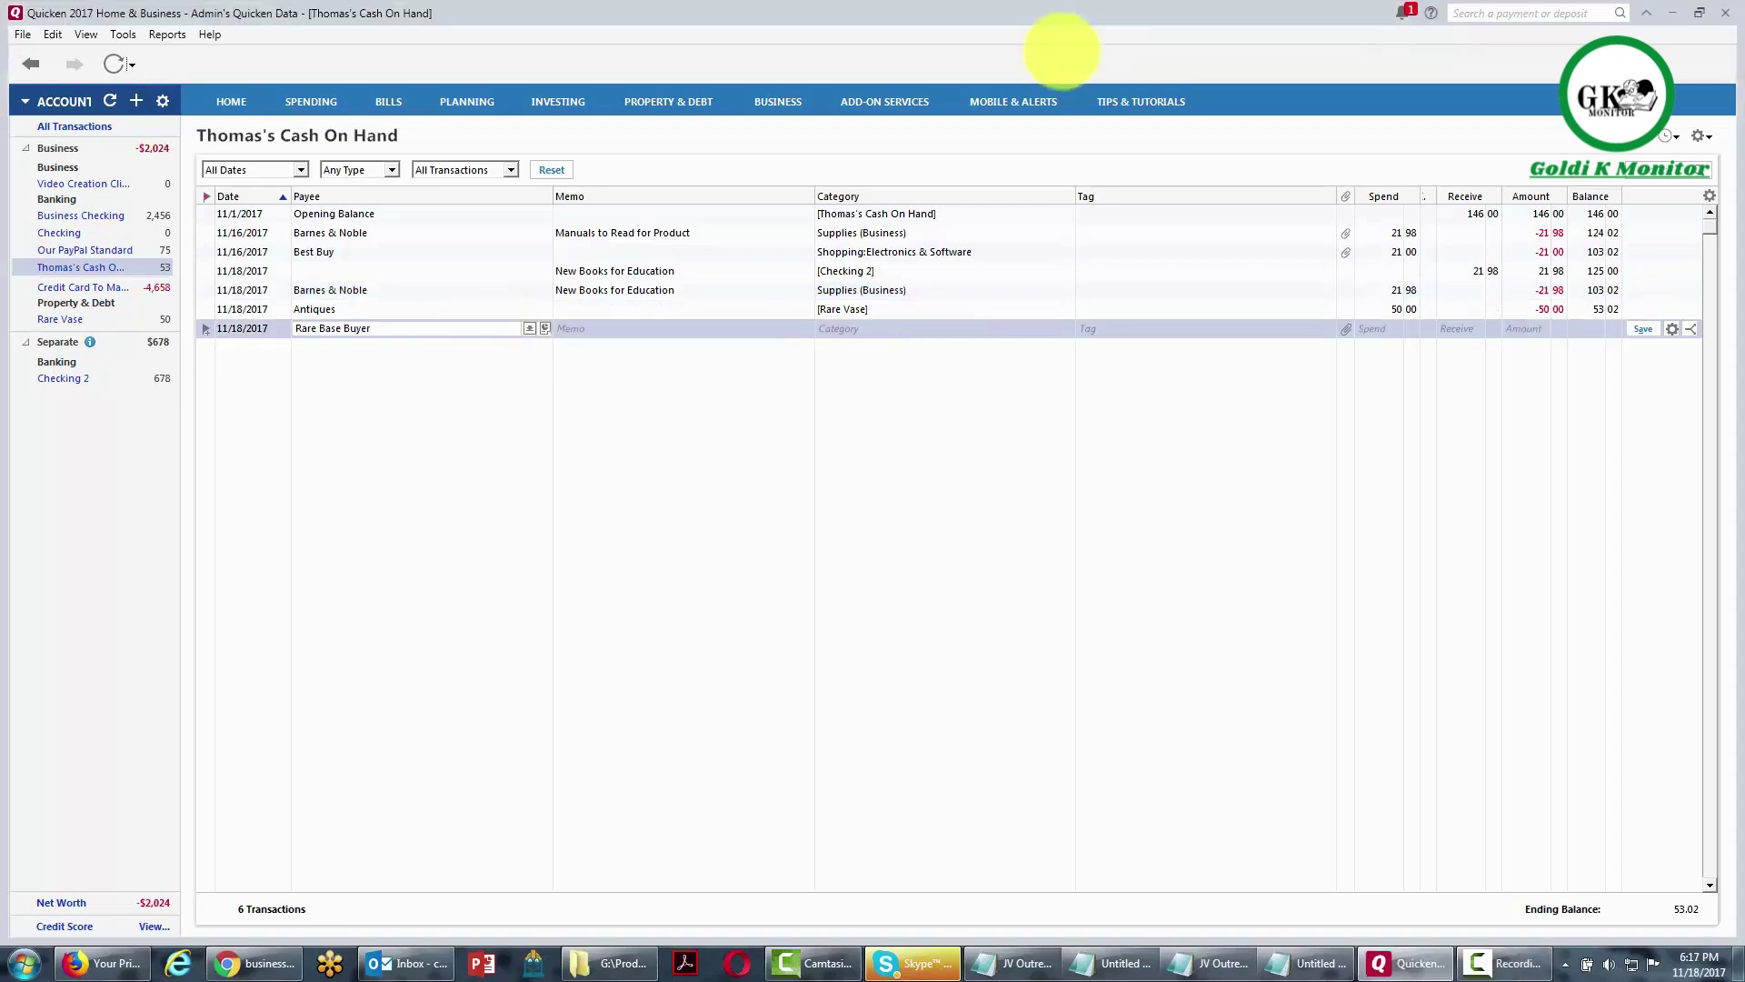
{"action": "left_click", "coordinate": [1045, 331]}
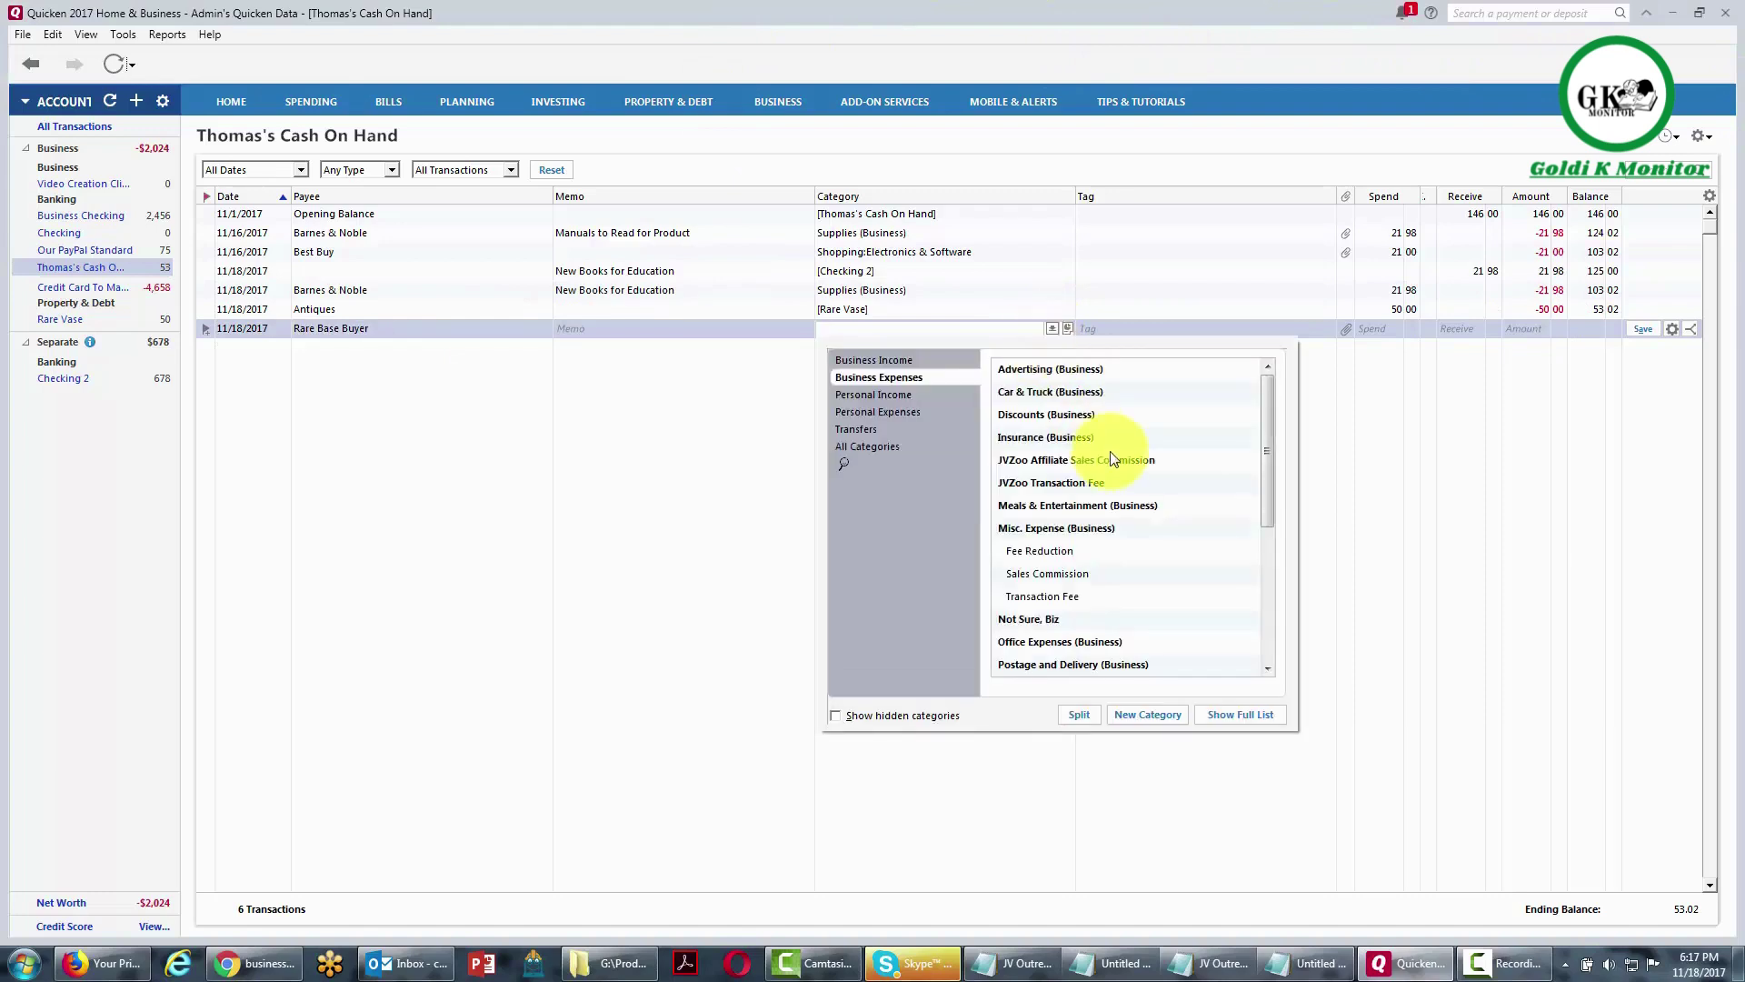
Step: Save the Rare Base Buyer receipt of 150.00 as Sales (Business), then open the Rare Vase register
{"action": "left_click", "coordinate": [904, 361]}
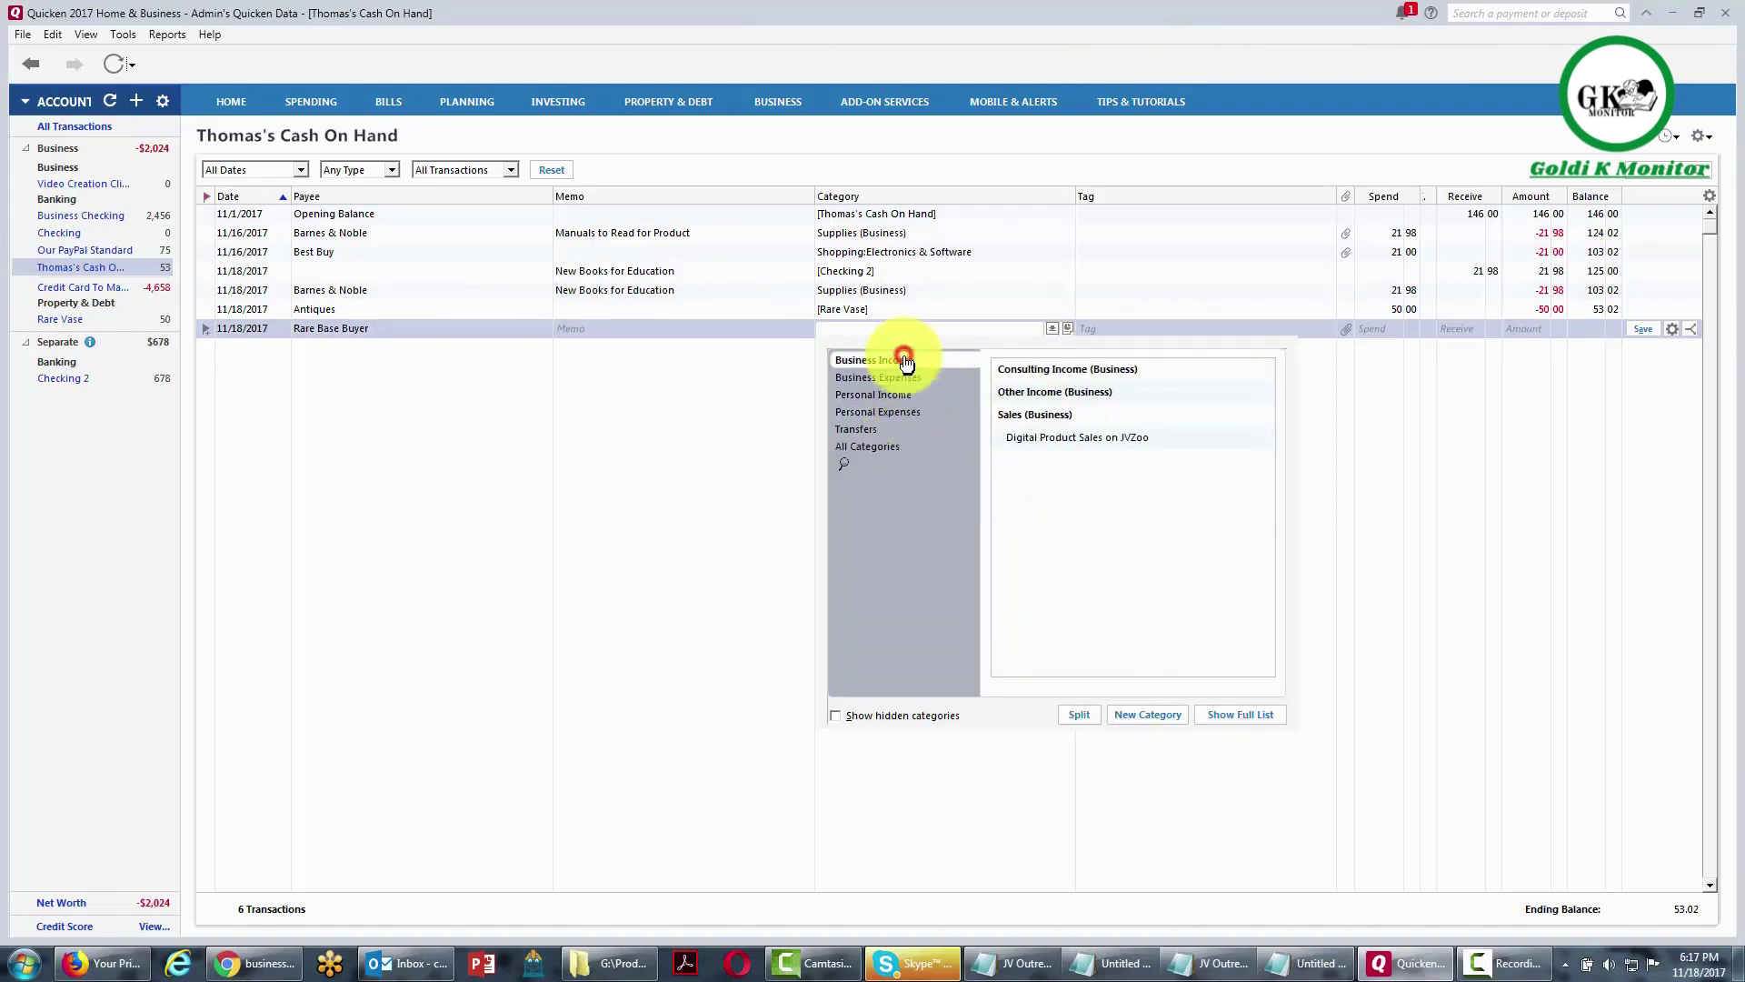
{"action": "left_click", "coordinate": [1047, 417]}
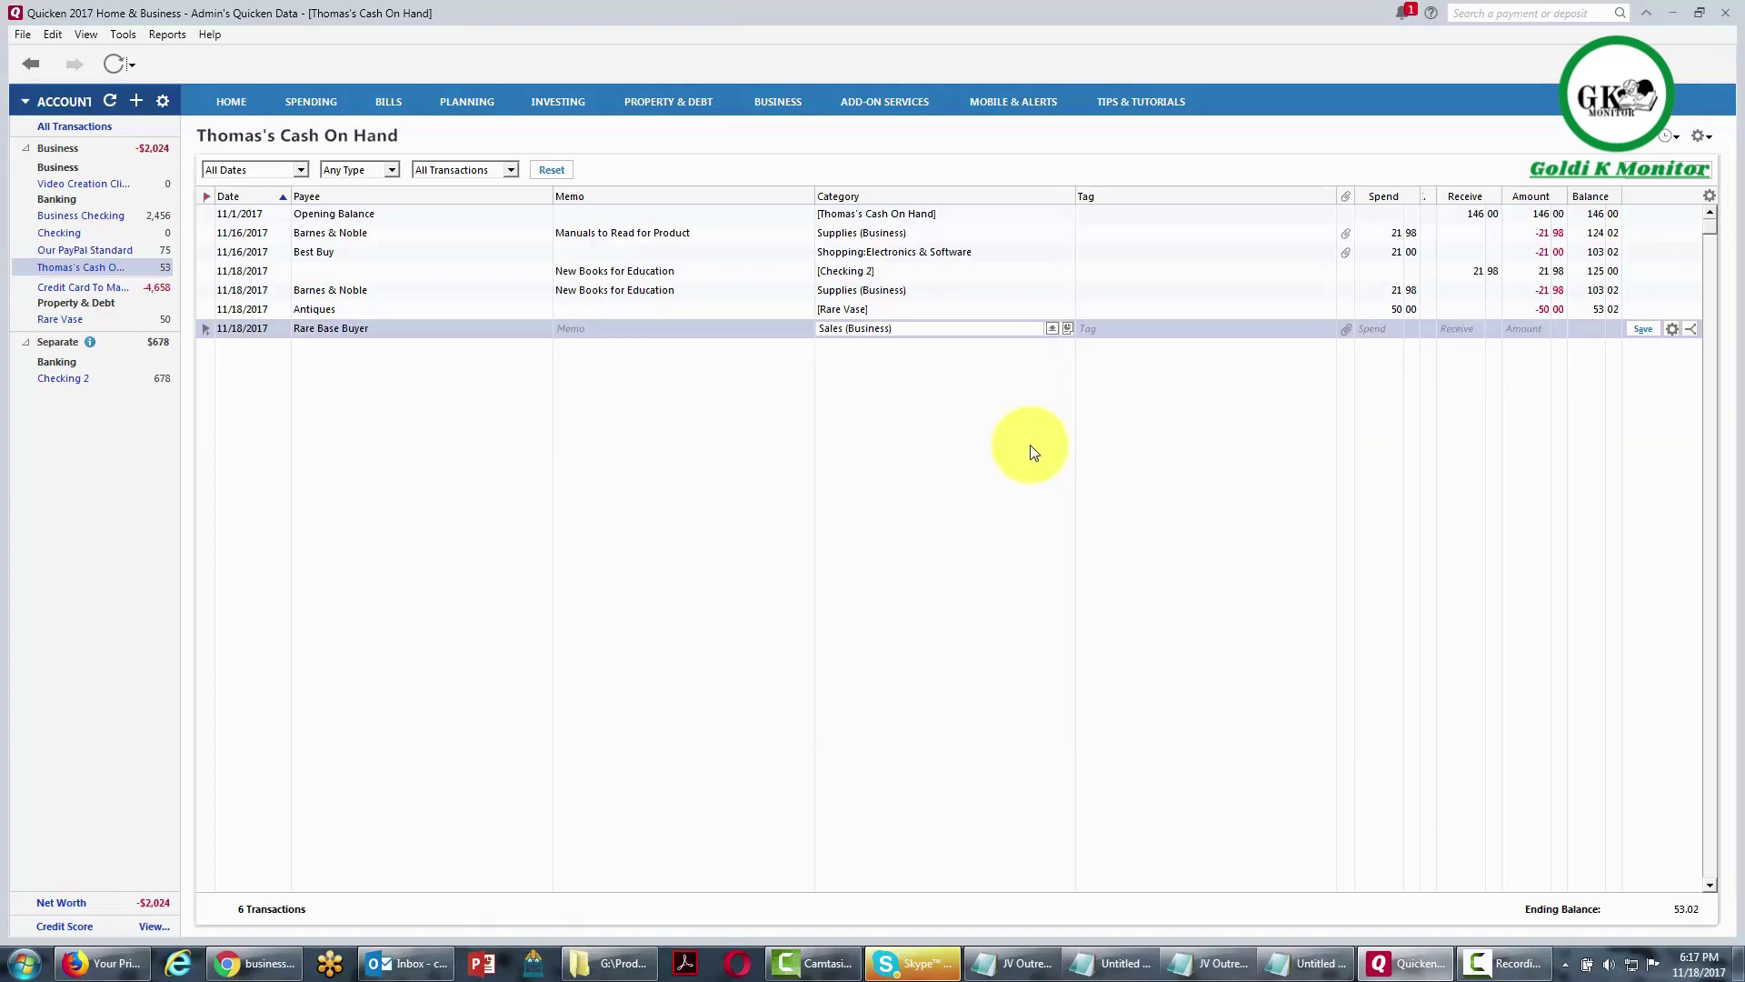
{"action": "left_click", "coordinate": [1463, 330]}
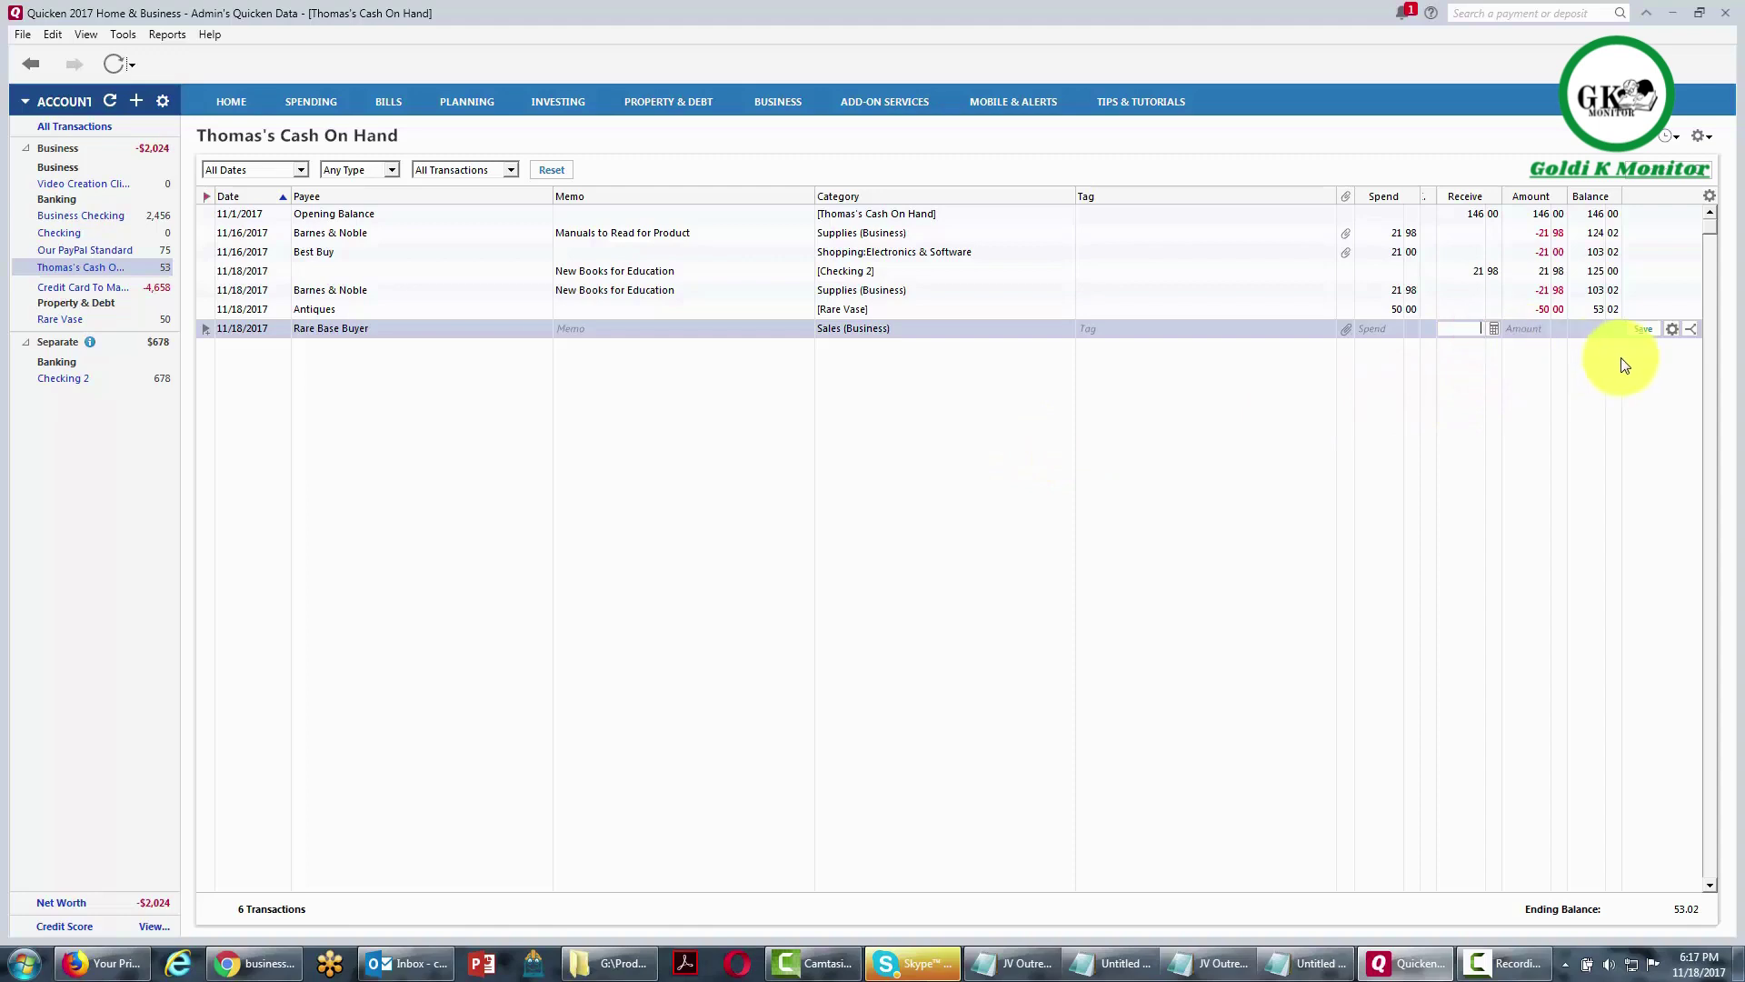
{"action": "type", "text": "150.00"}
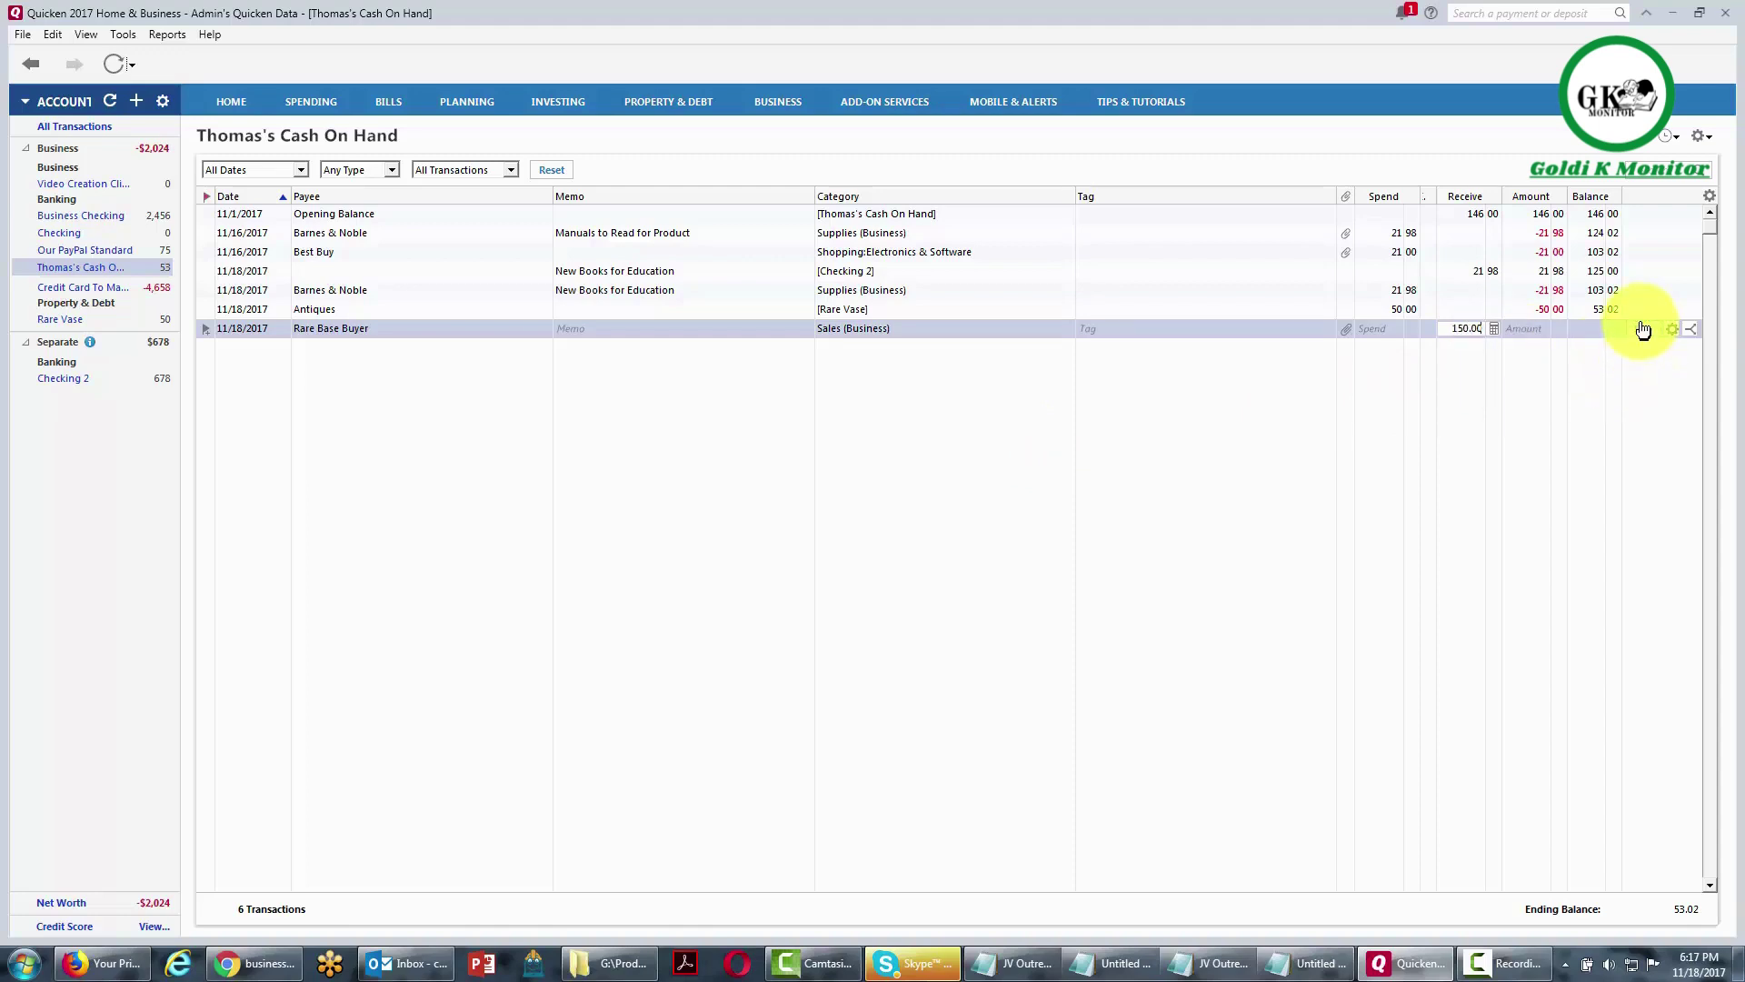
{"action": "left_click", "coordinate": [1644, 329]}
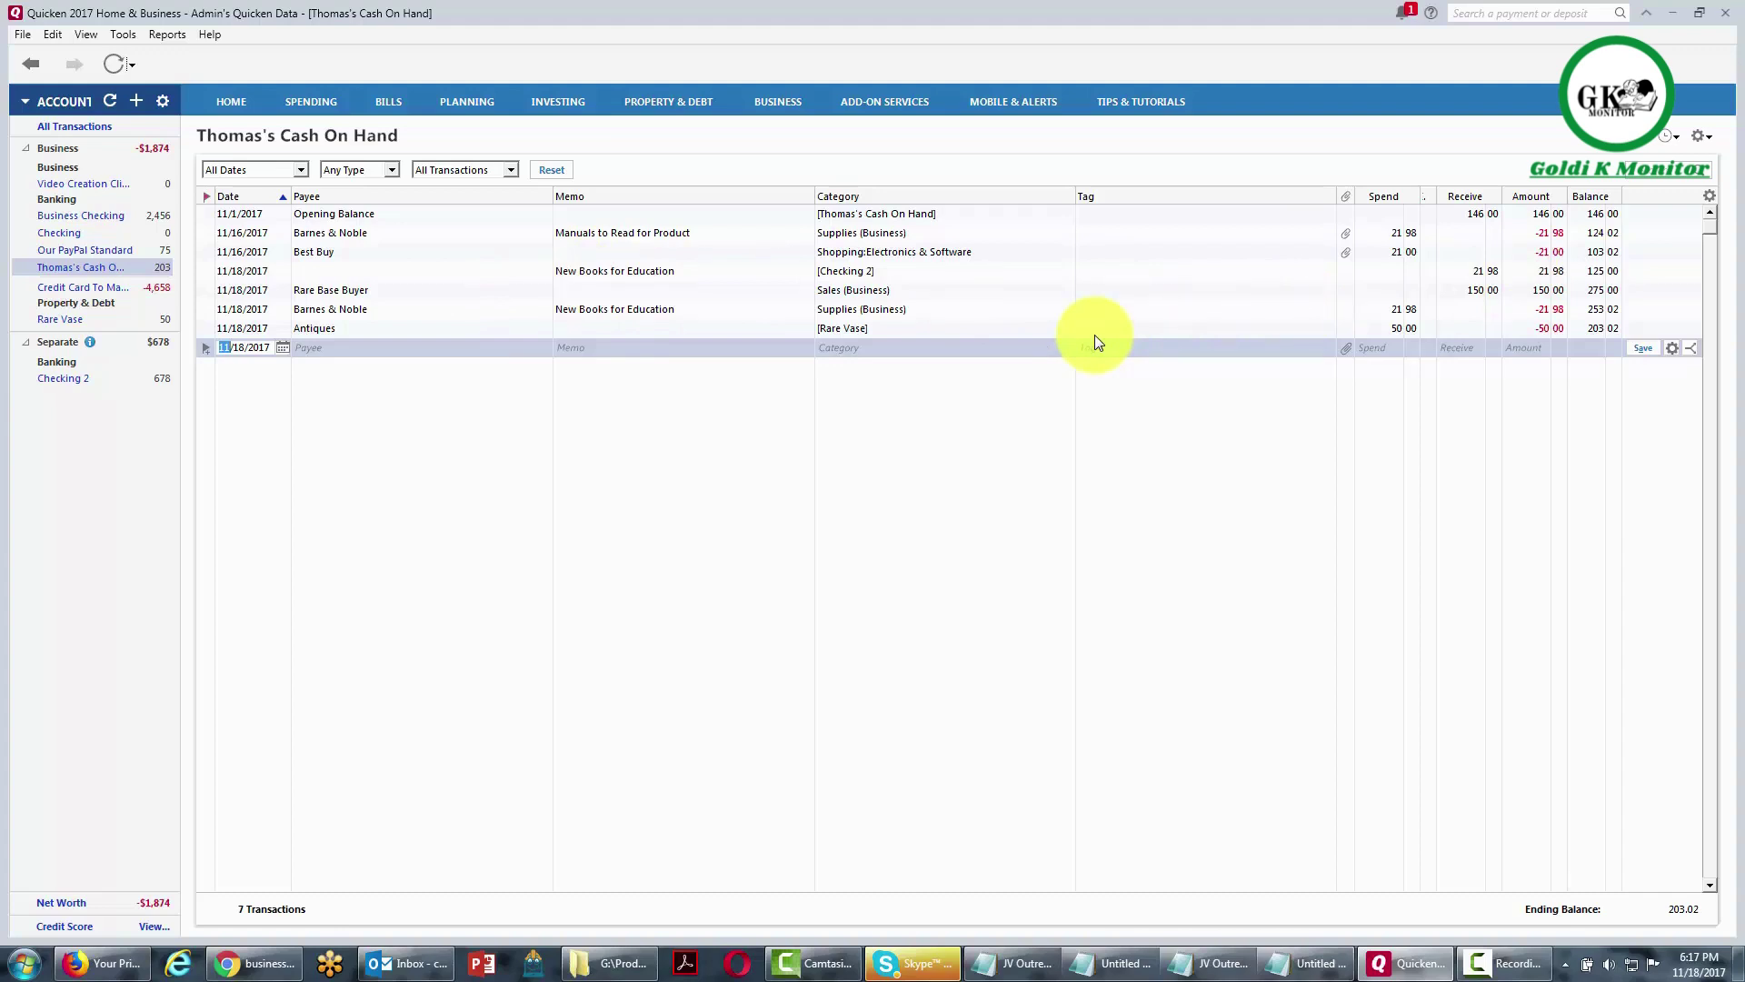
{"action": "left_click", "coordinate": [72, 320]}
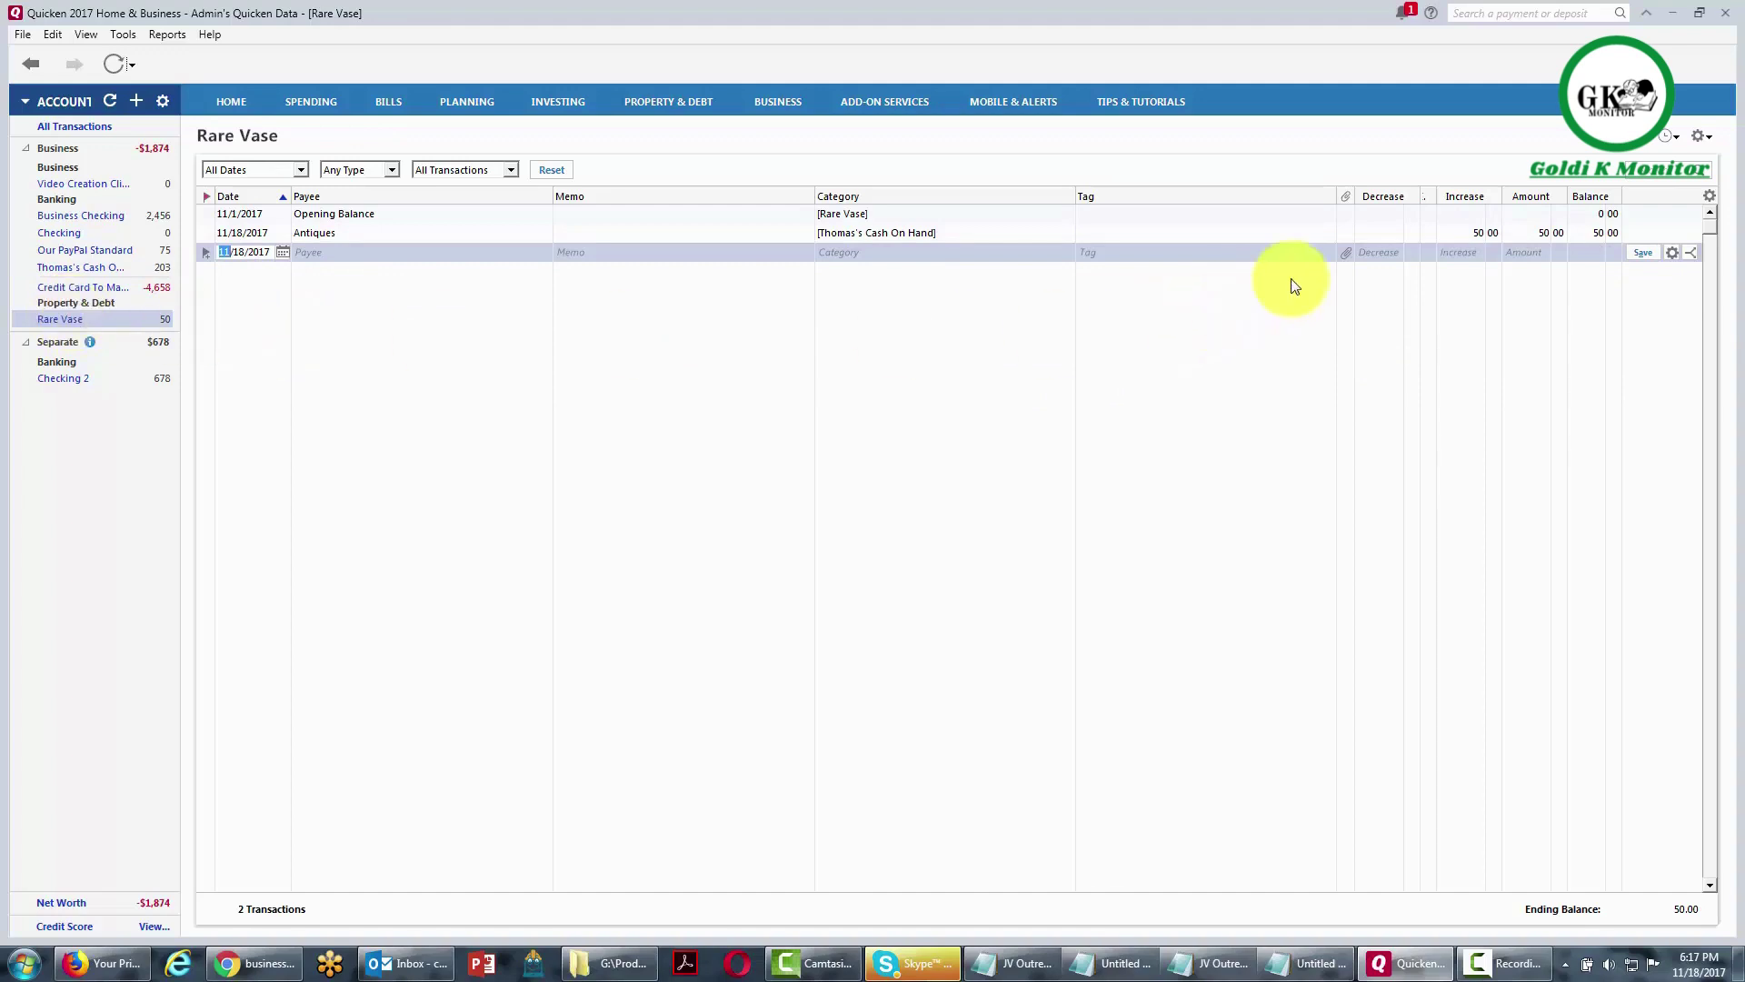
Step: Save a 50.00 decrease in the Rare Vase register, leaving a 0.00 balance
{"action": "left_click", "coordinate": [1374, 251]}
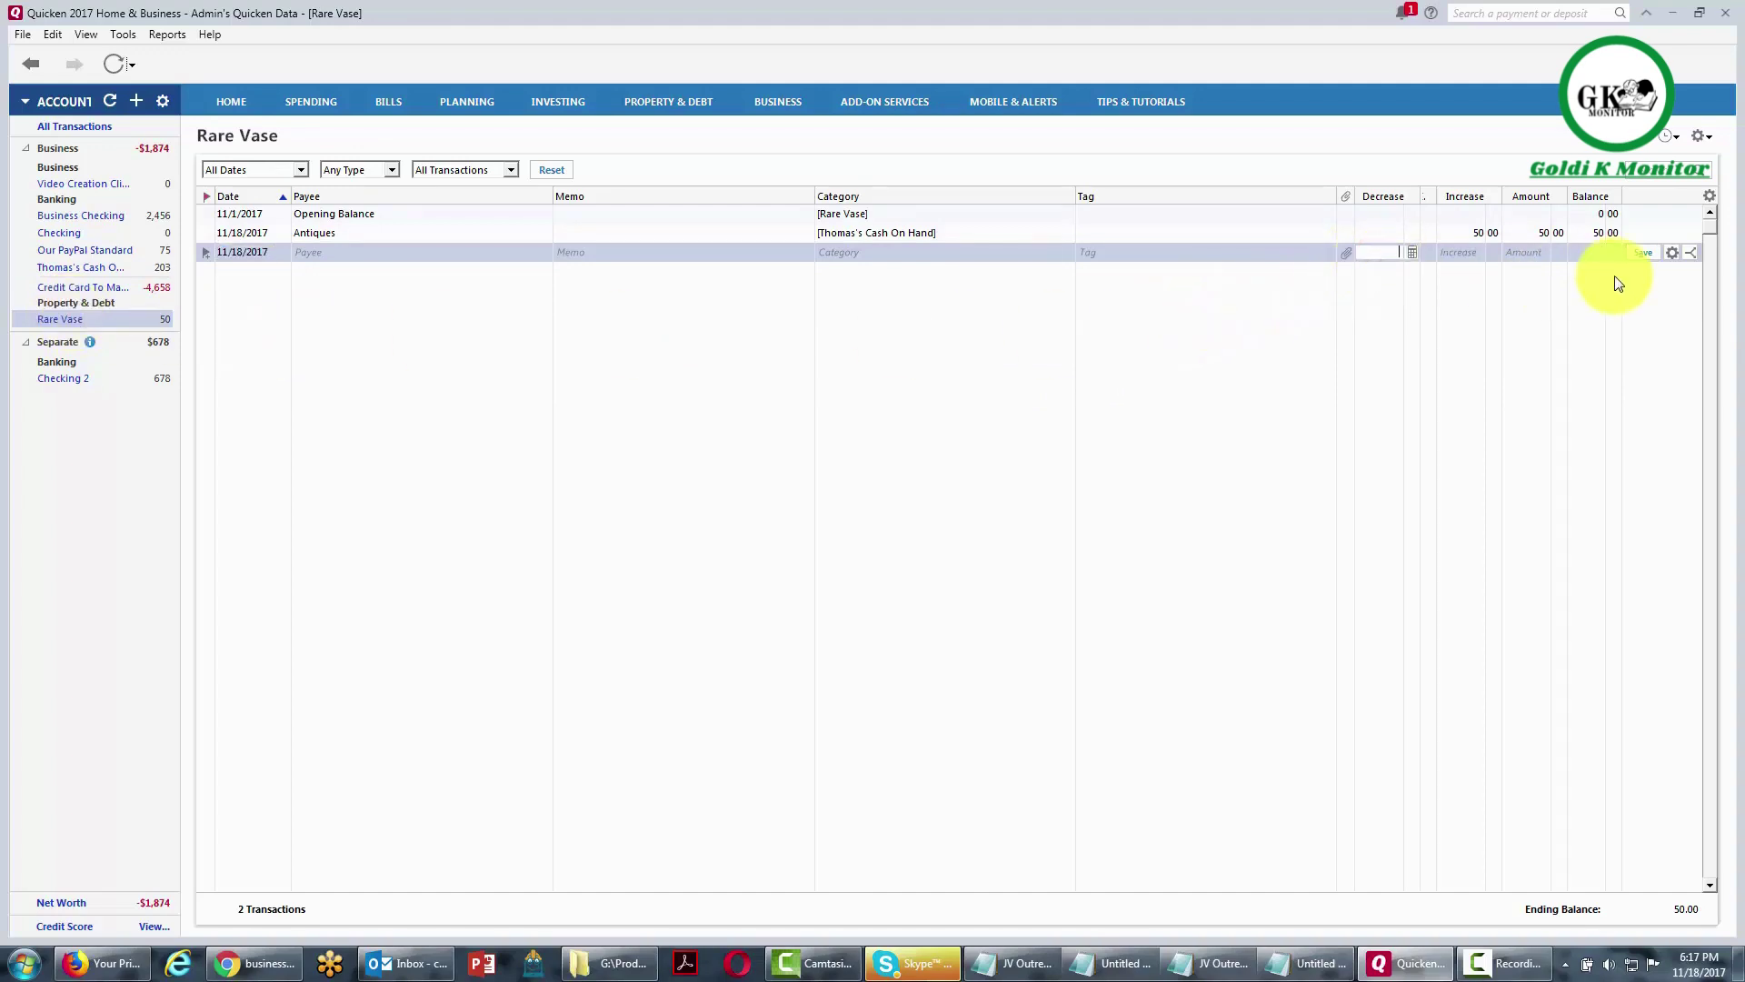
{"action": "key", "text": "Tab"}
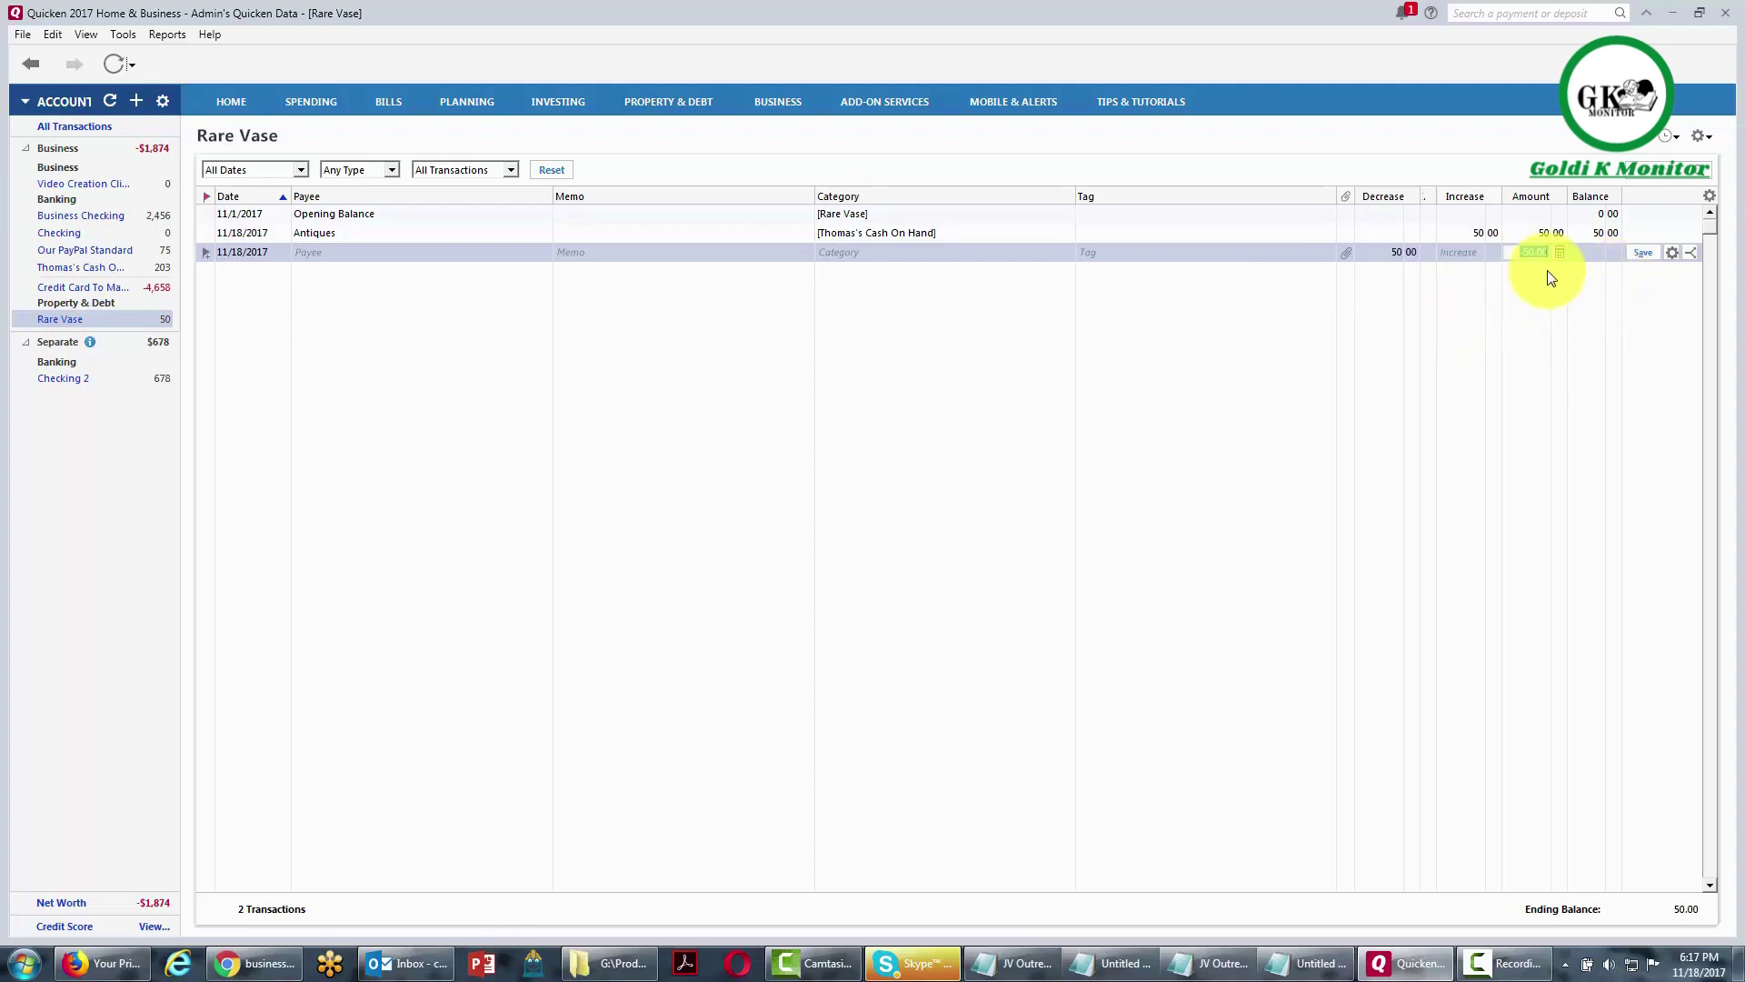
{"action": "left_click", "coordinate": [1643, 255]}
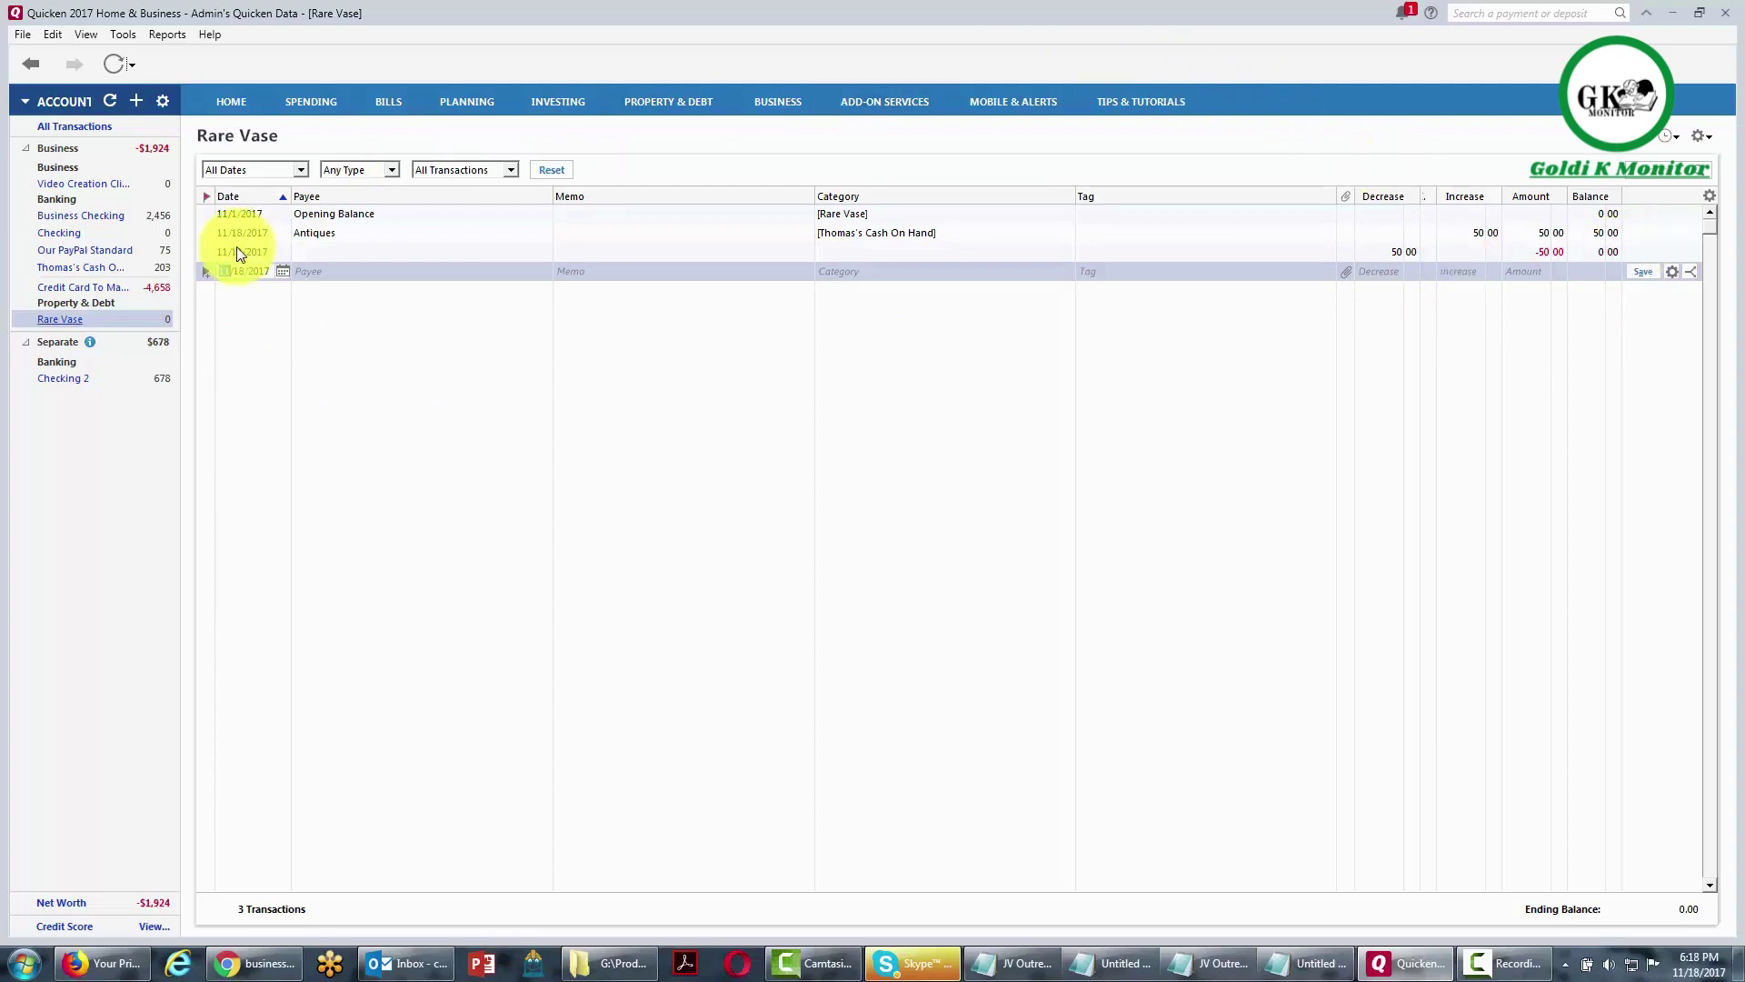
Step: Permanently close the Rare Vase account via its Display Options, confirming with 'yes'
{"action": "right_click", "coordinate": [71, 325]}
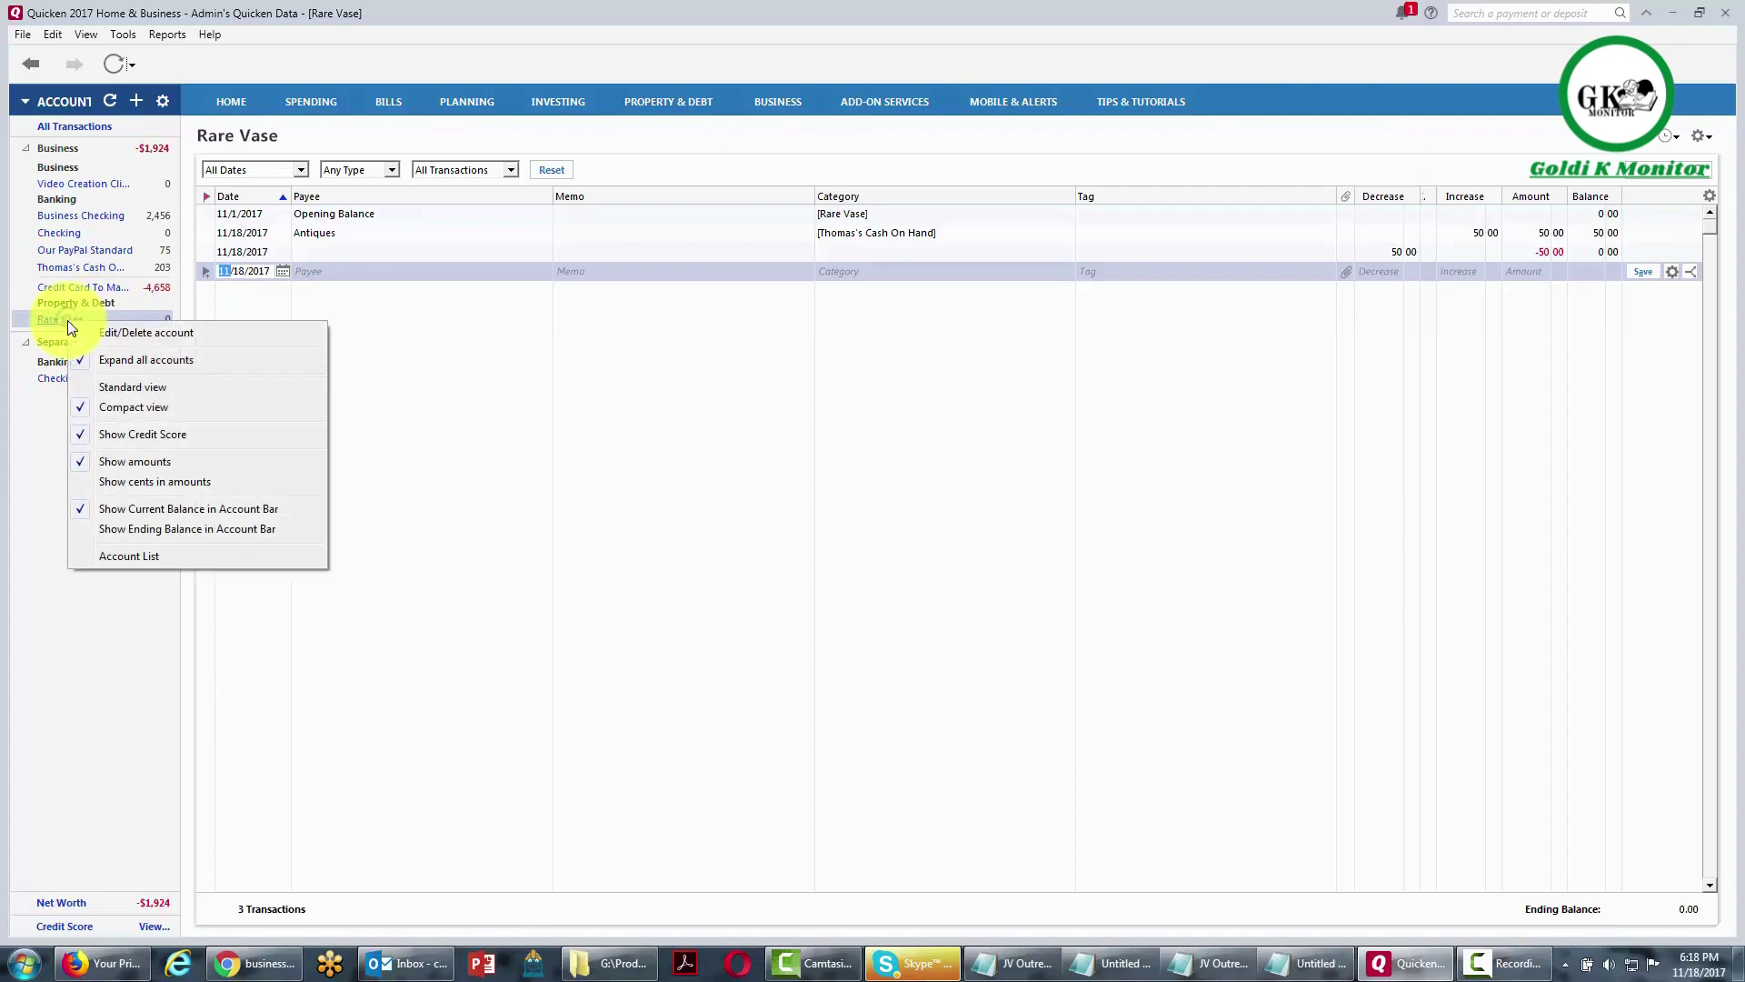
{"action": "left_click", "coordinate": [165, 333]}
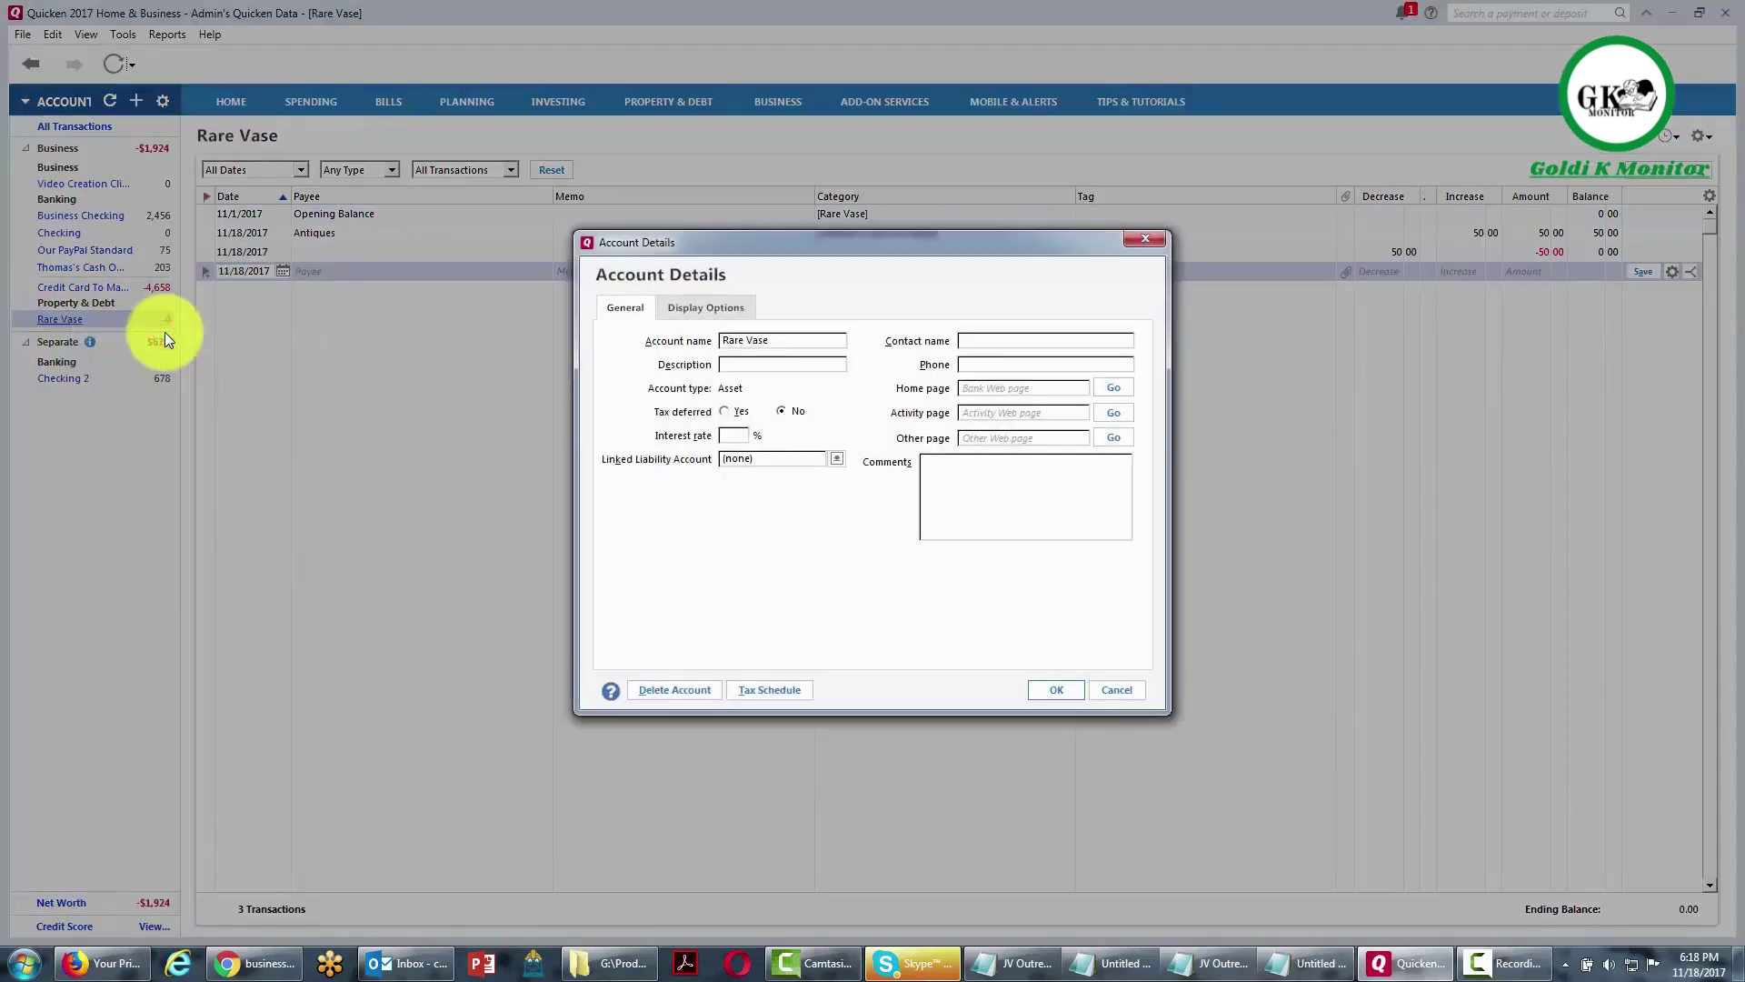
{"action": "left_click", "coordinate": [701, 308]}
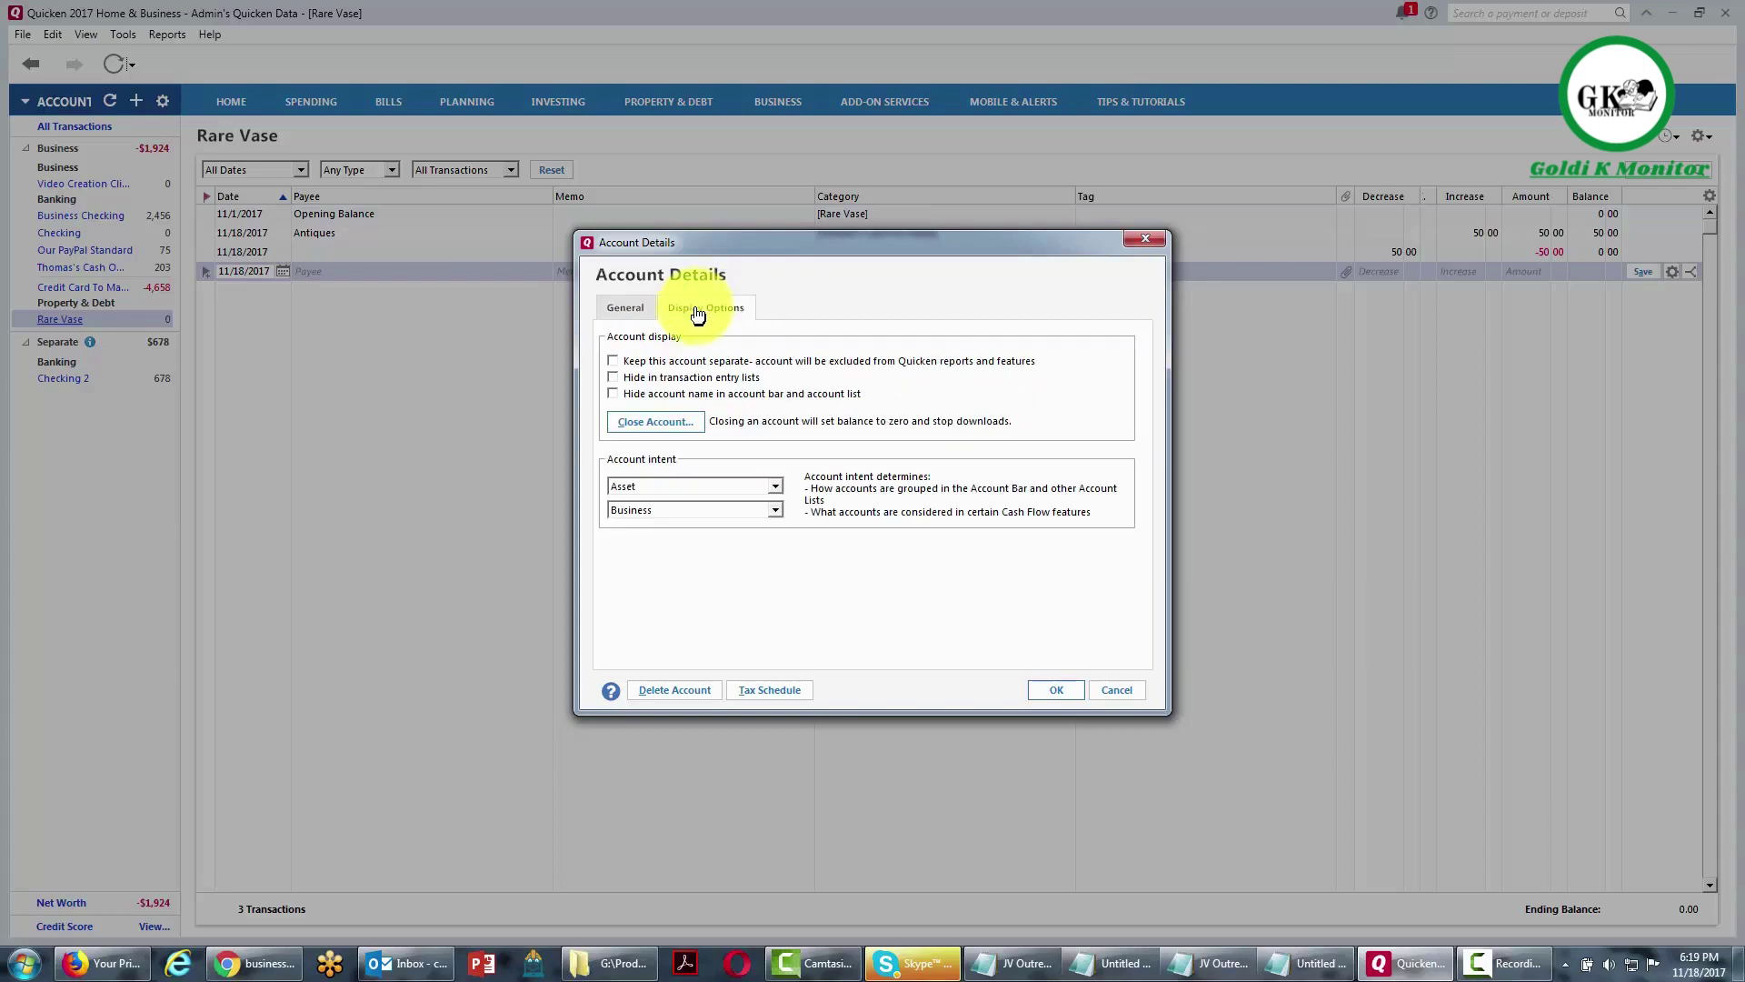
{"action": "left_click", "coordinate": [641, 423]}
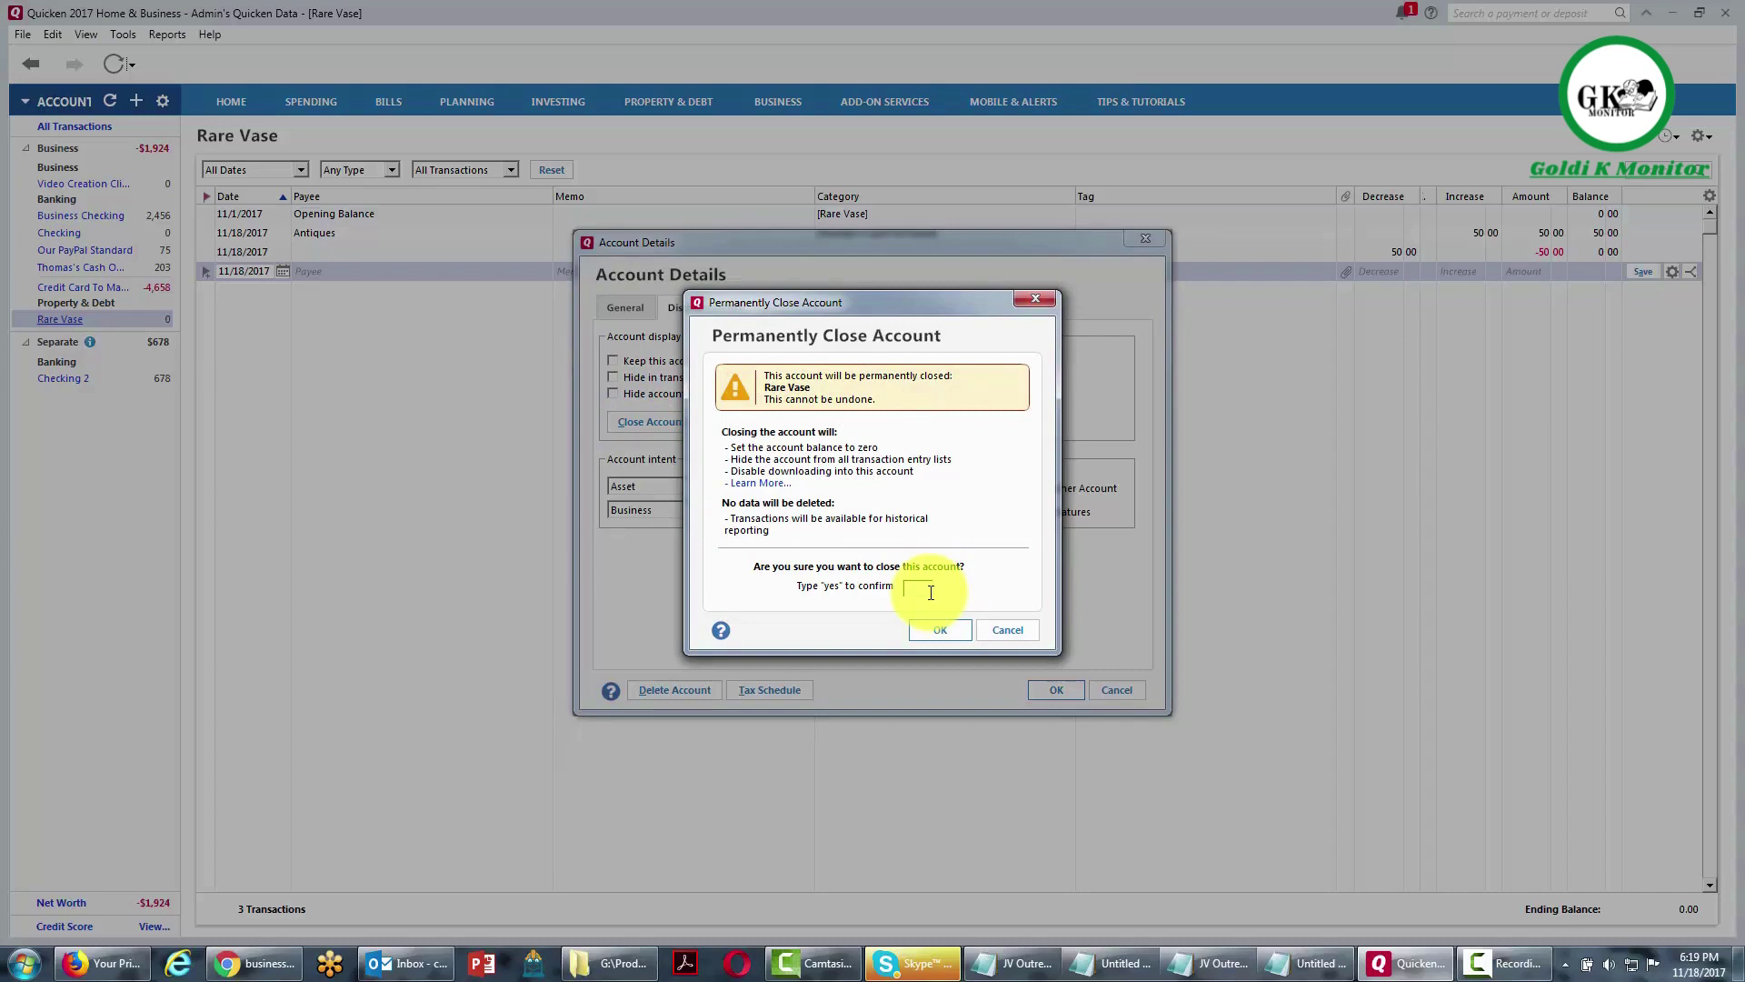
{"action": "type", "text": "yes"}
{"action": "key", "text": "Return"}
{"action": "left_click", "coordinate": [1055, 690]}
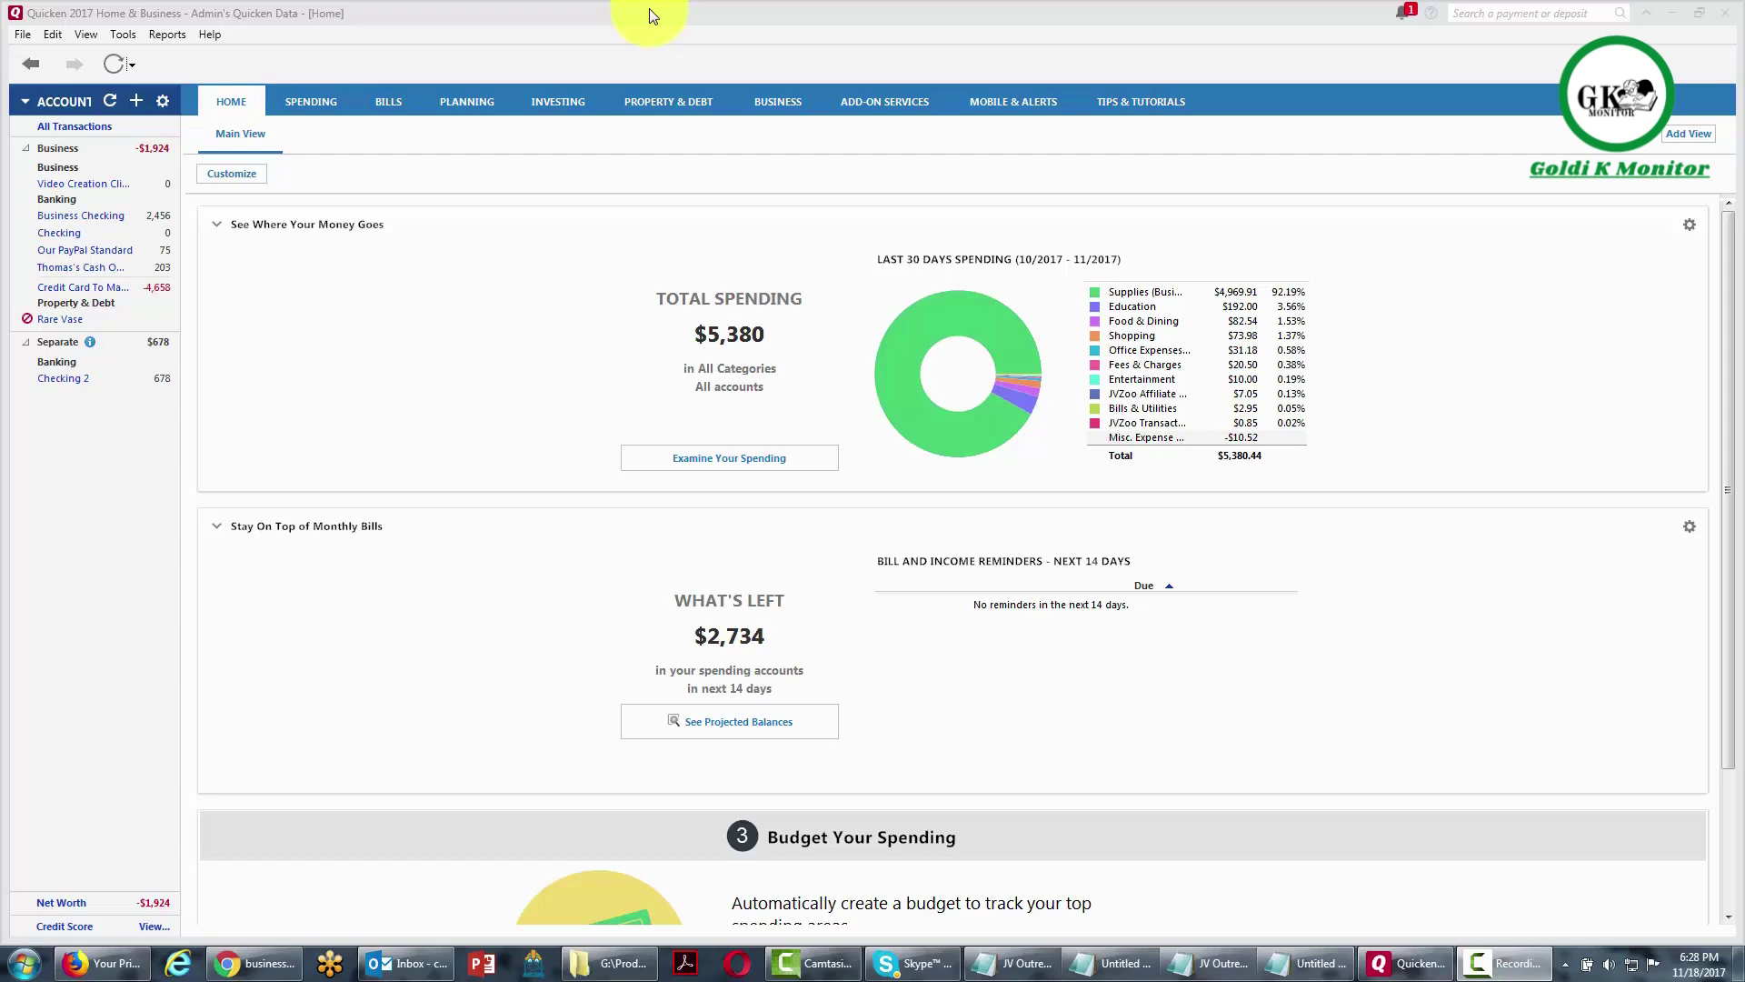
Step: Start a new brokerage account using advanced setup with manually entered transactions
{"action": "left_click", "coordinate": [649, 11]}
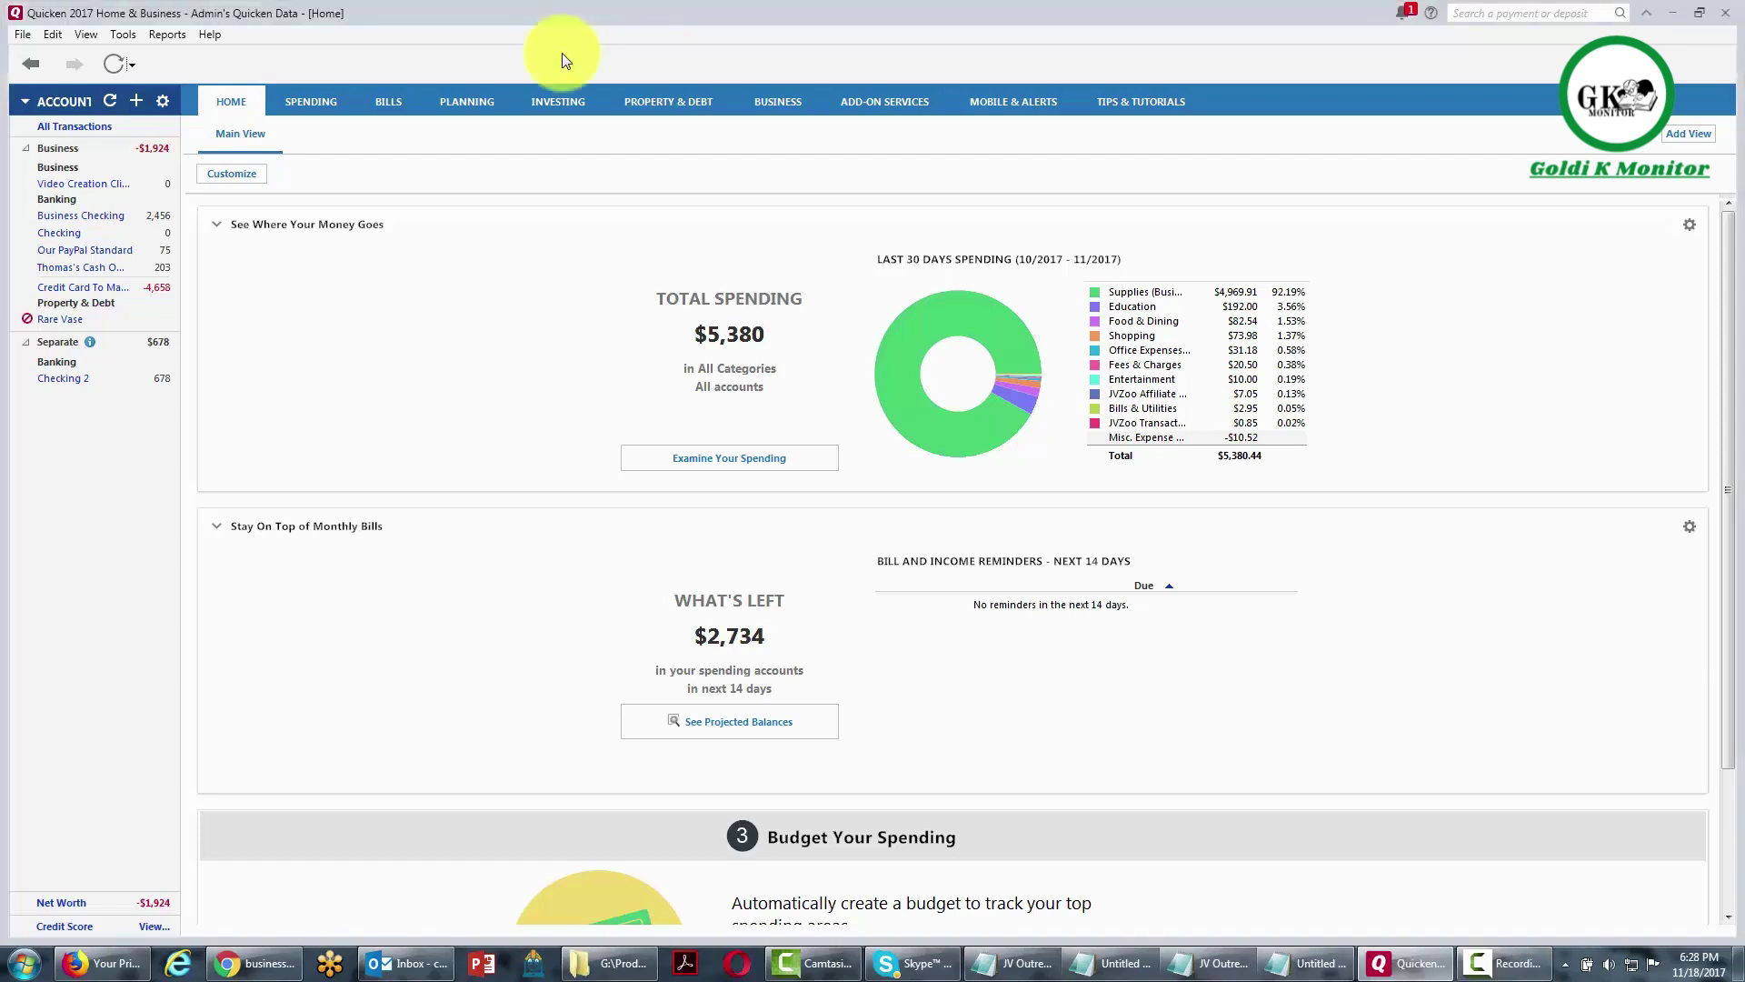
{"action": "left_click", "coordinate": [136, 103]}
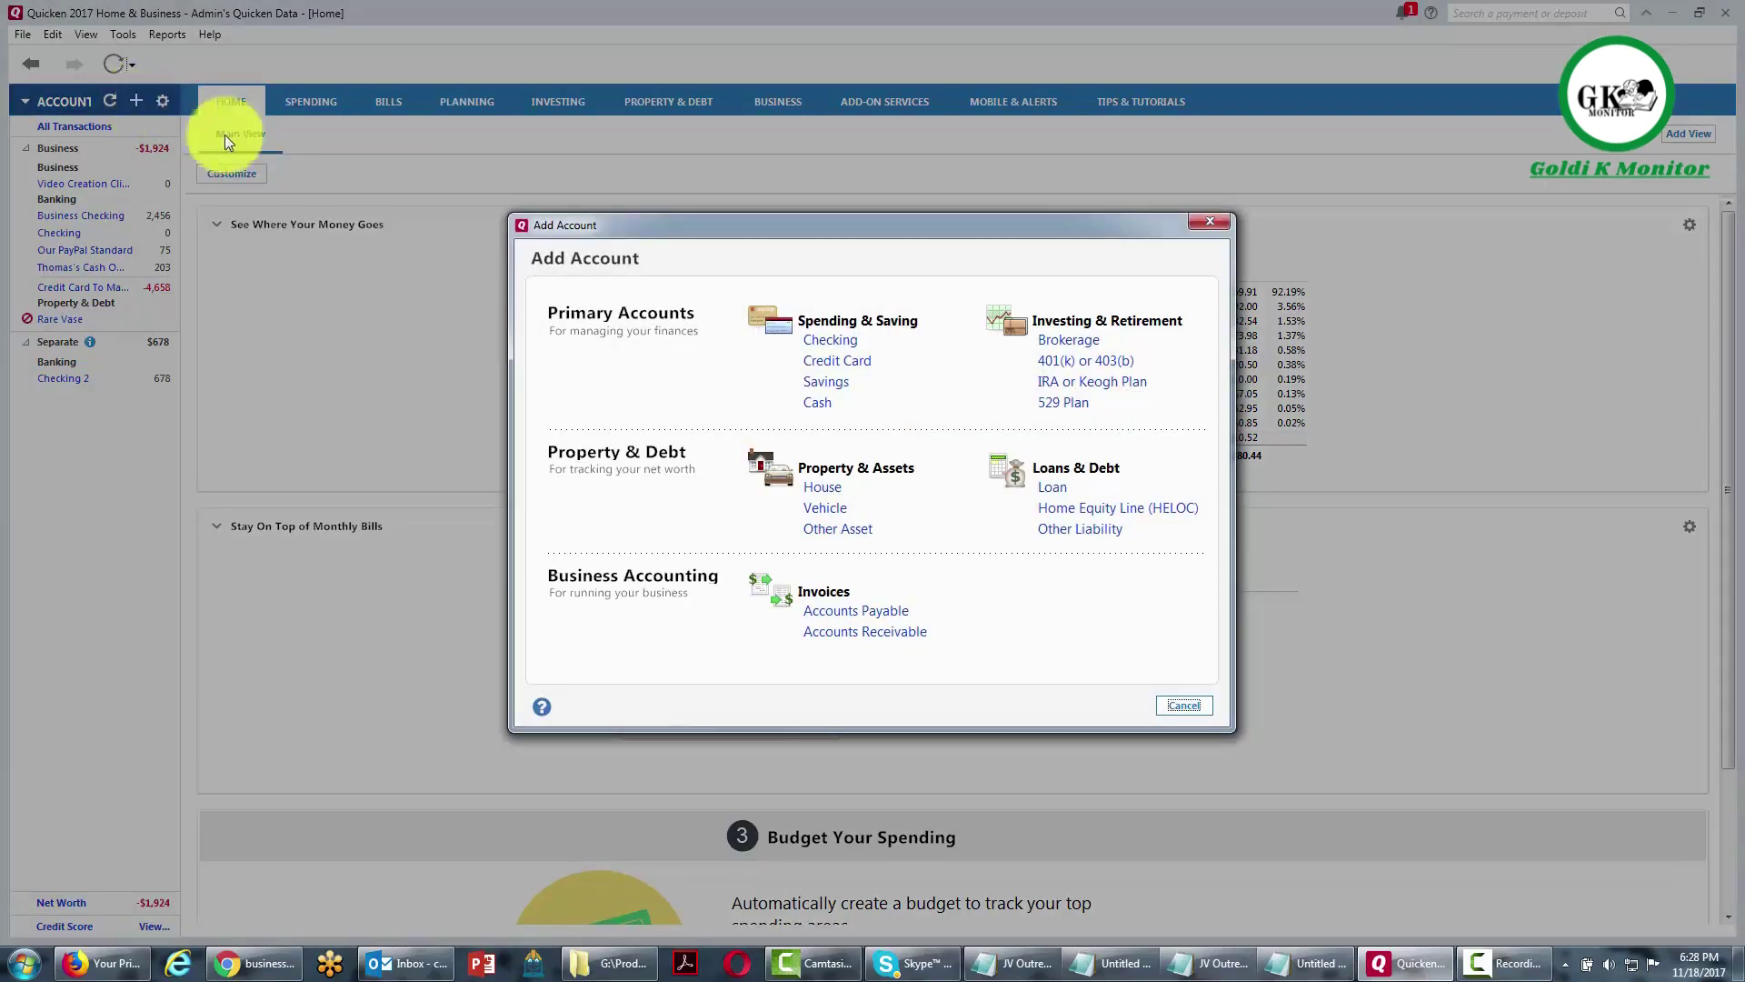
{"action": "left_click", "coordinate": [1068, 344]}
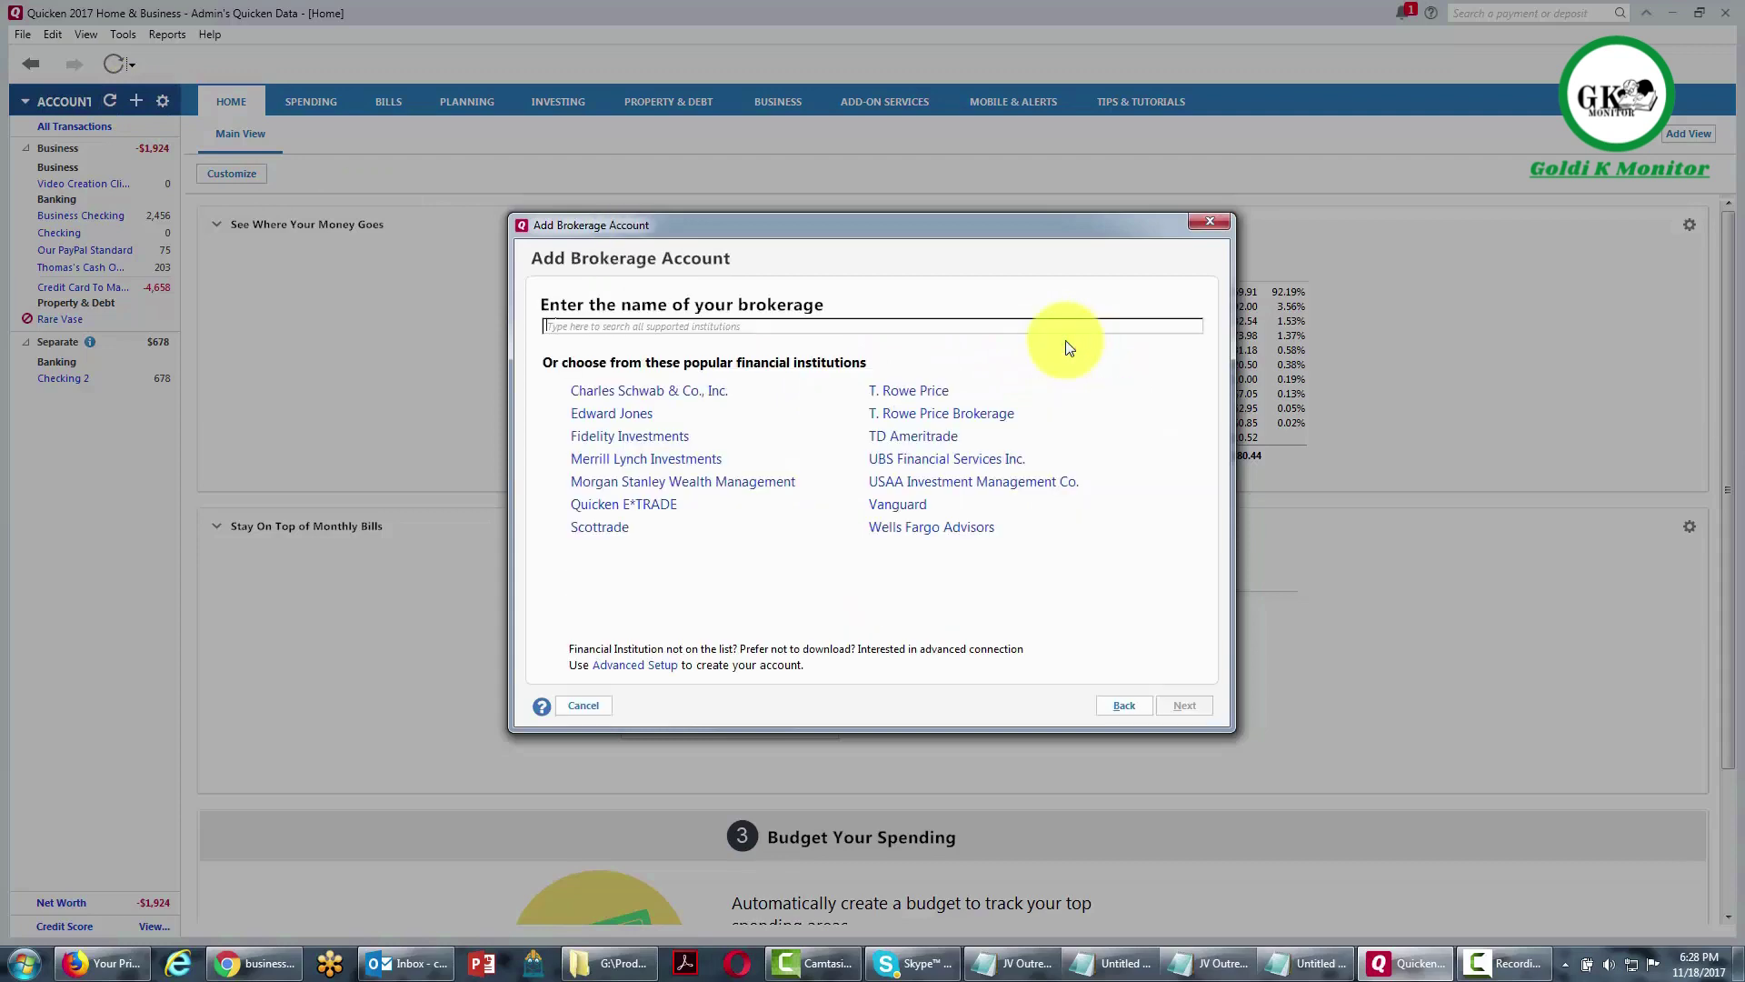
{"action": "left_click", "coordinate": [629, 667]}
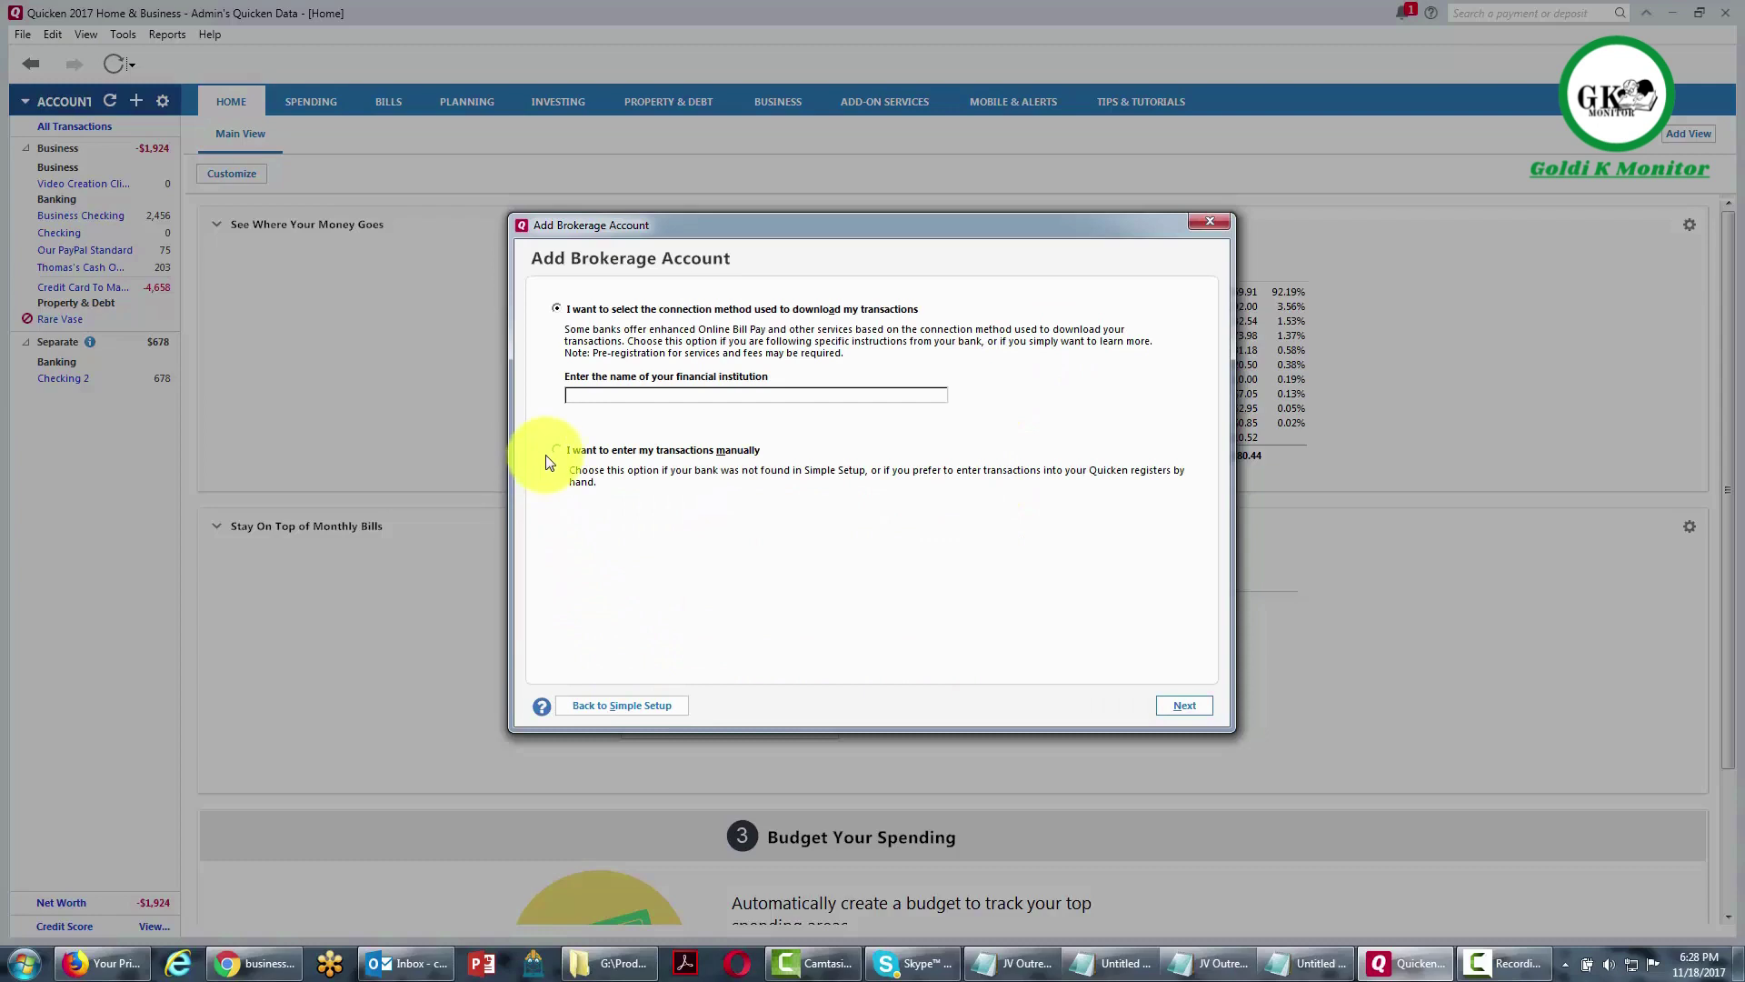
{"action": "left_click", "coordinate": [558, 451]}
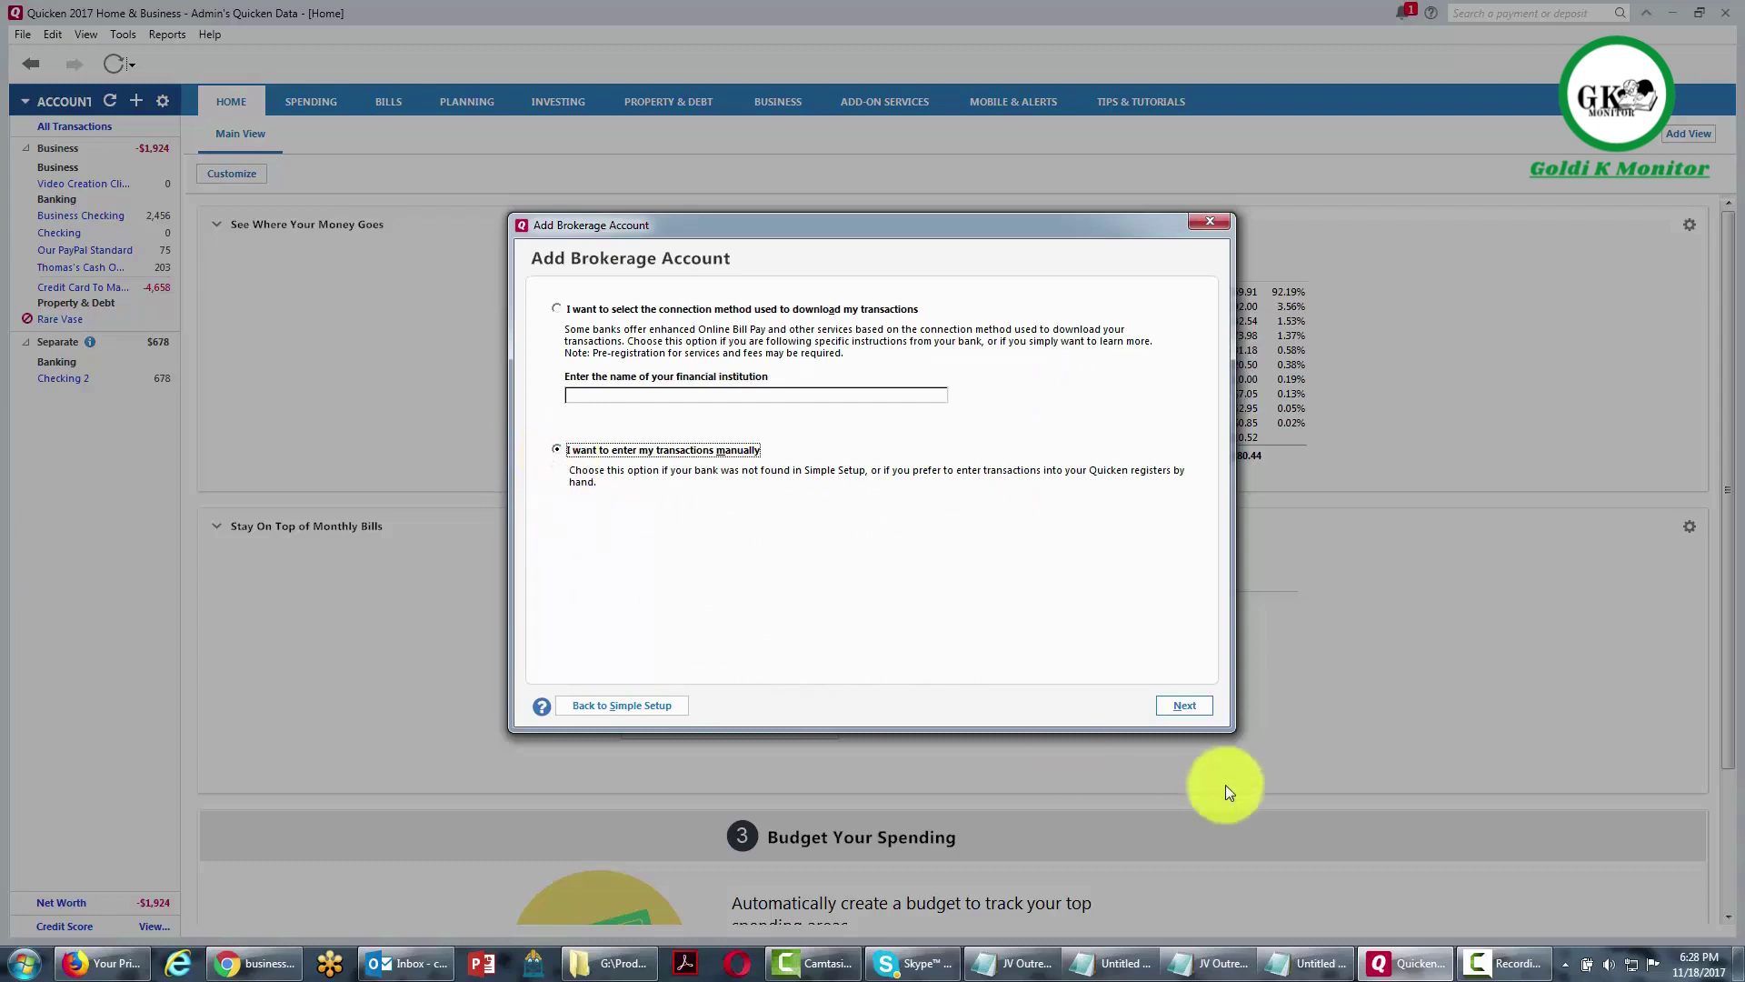
{"action": "left_click", "coordinate": [1177, 708]}
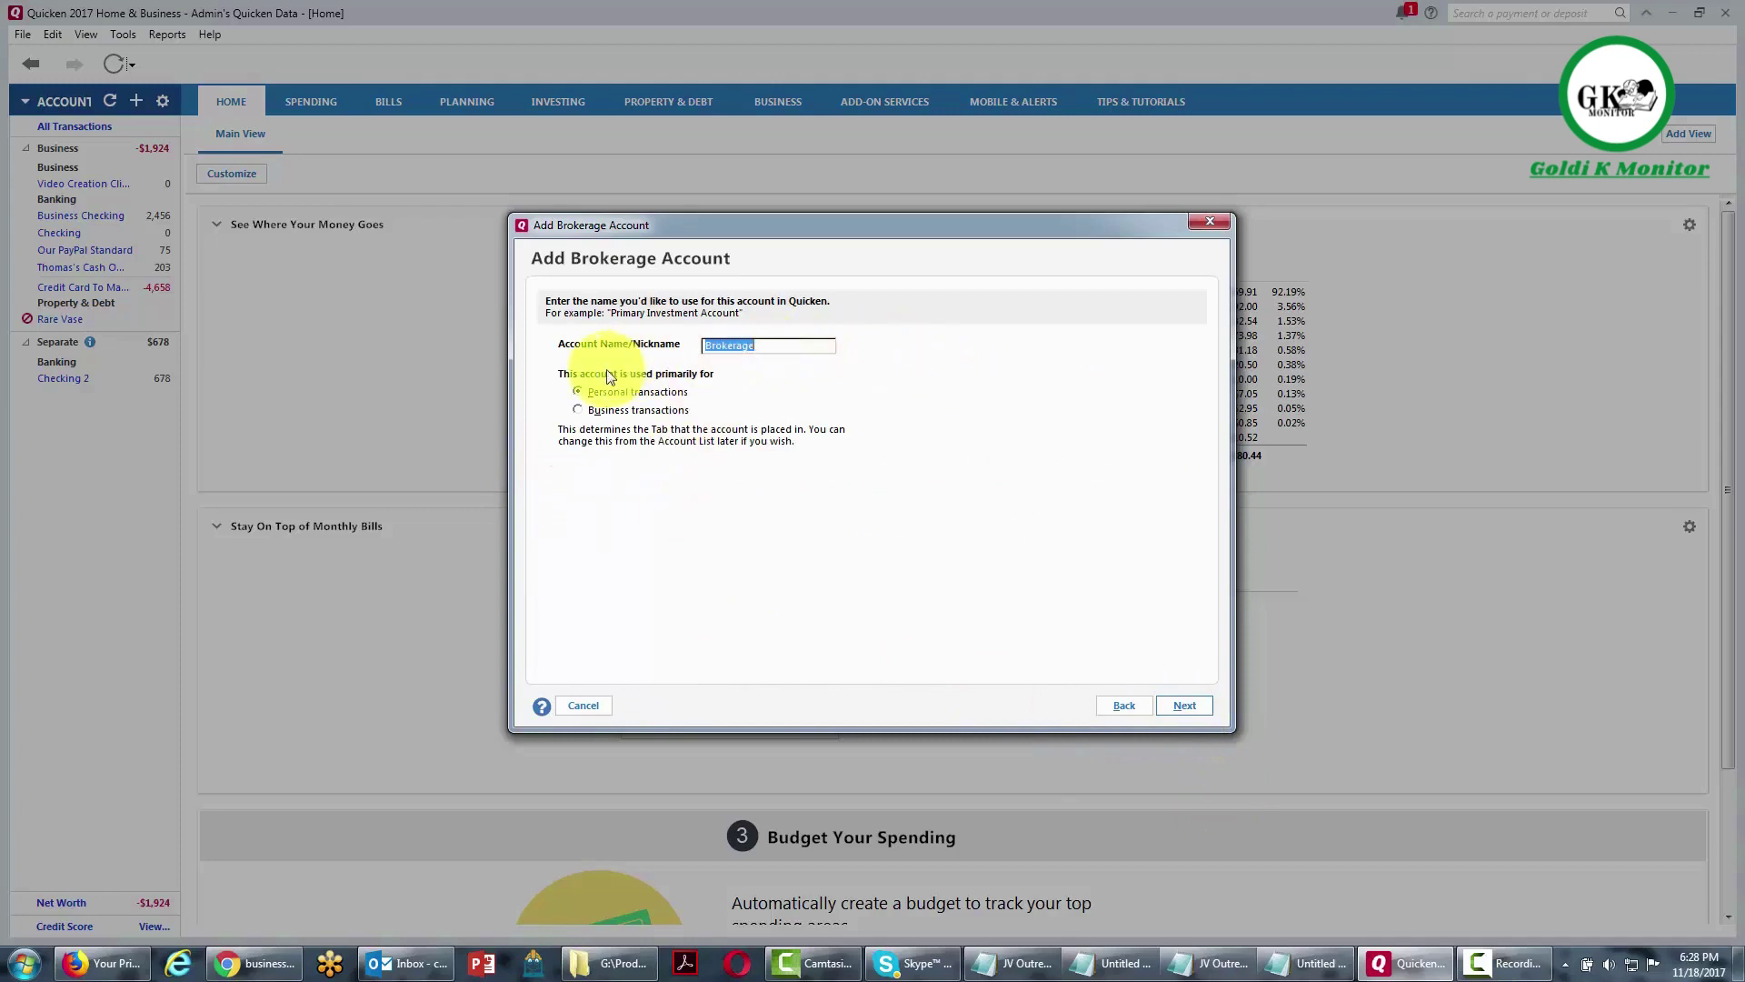
Step: Name the account 'Bitcoin', mark it for business use, and skip the cash balance
{"action": "type", "text": "Bitcoin"}
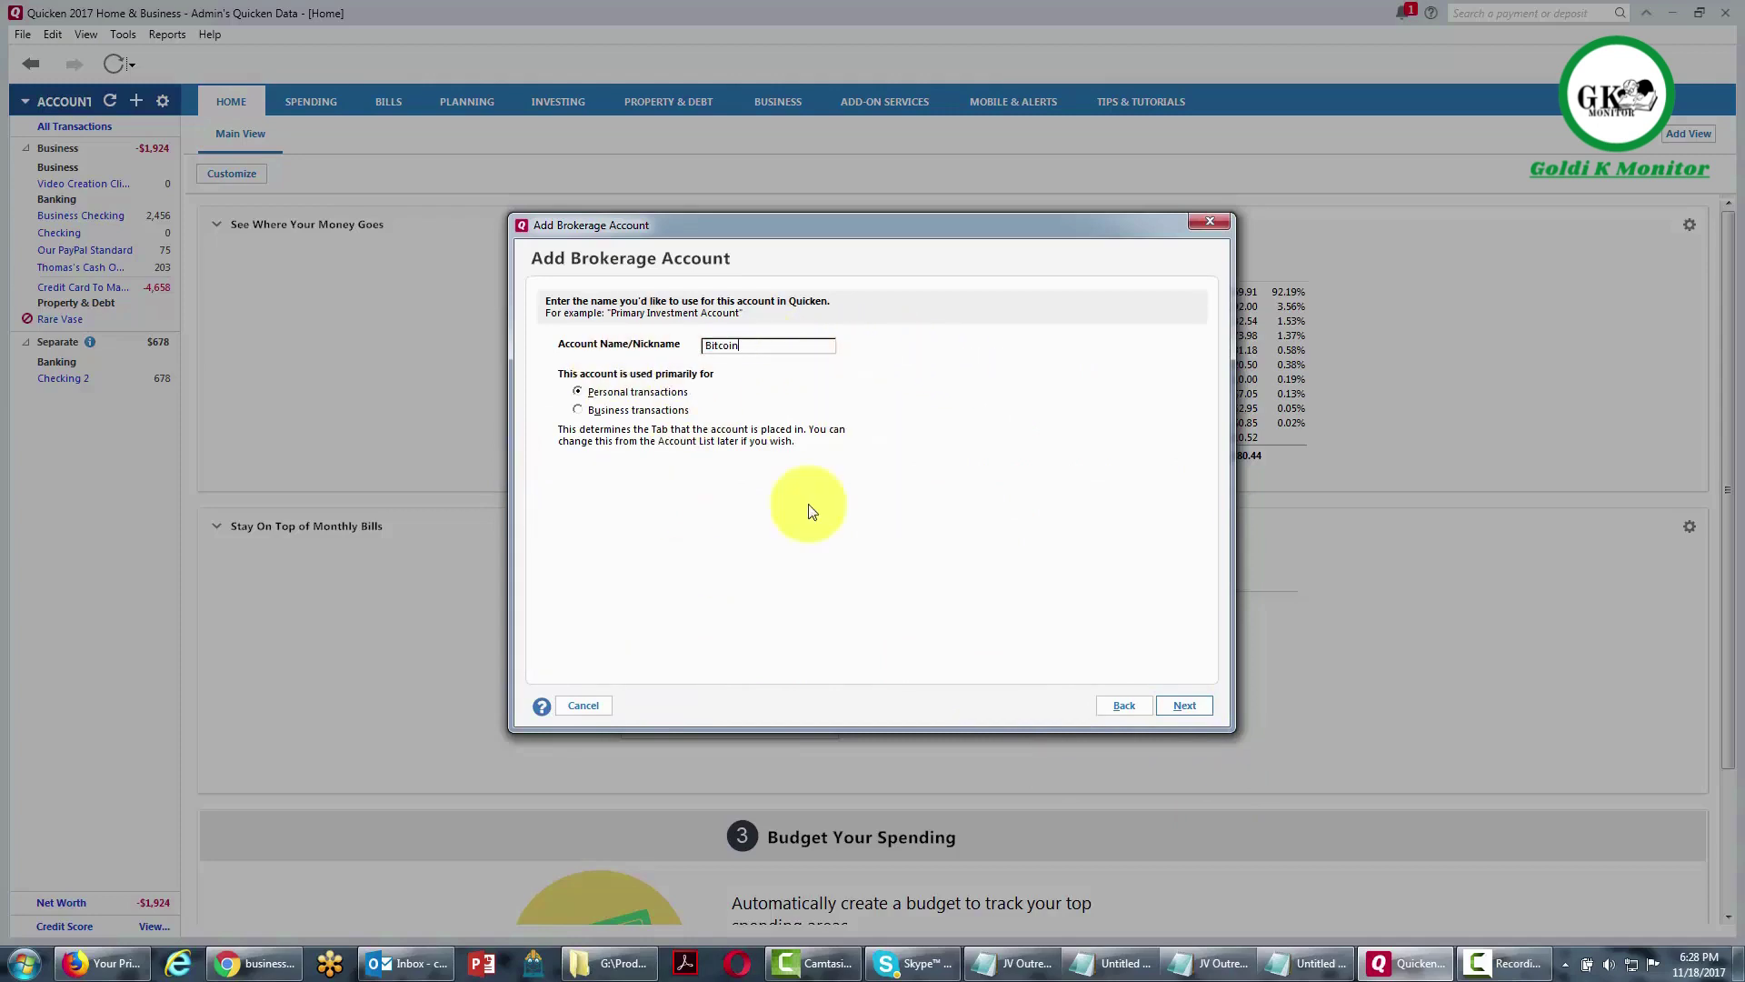
{"action": "left_click", "coordinate": [583, 413]}
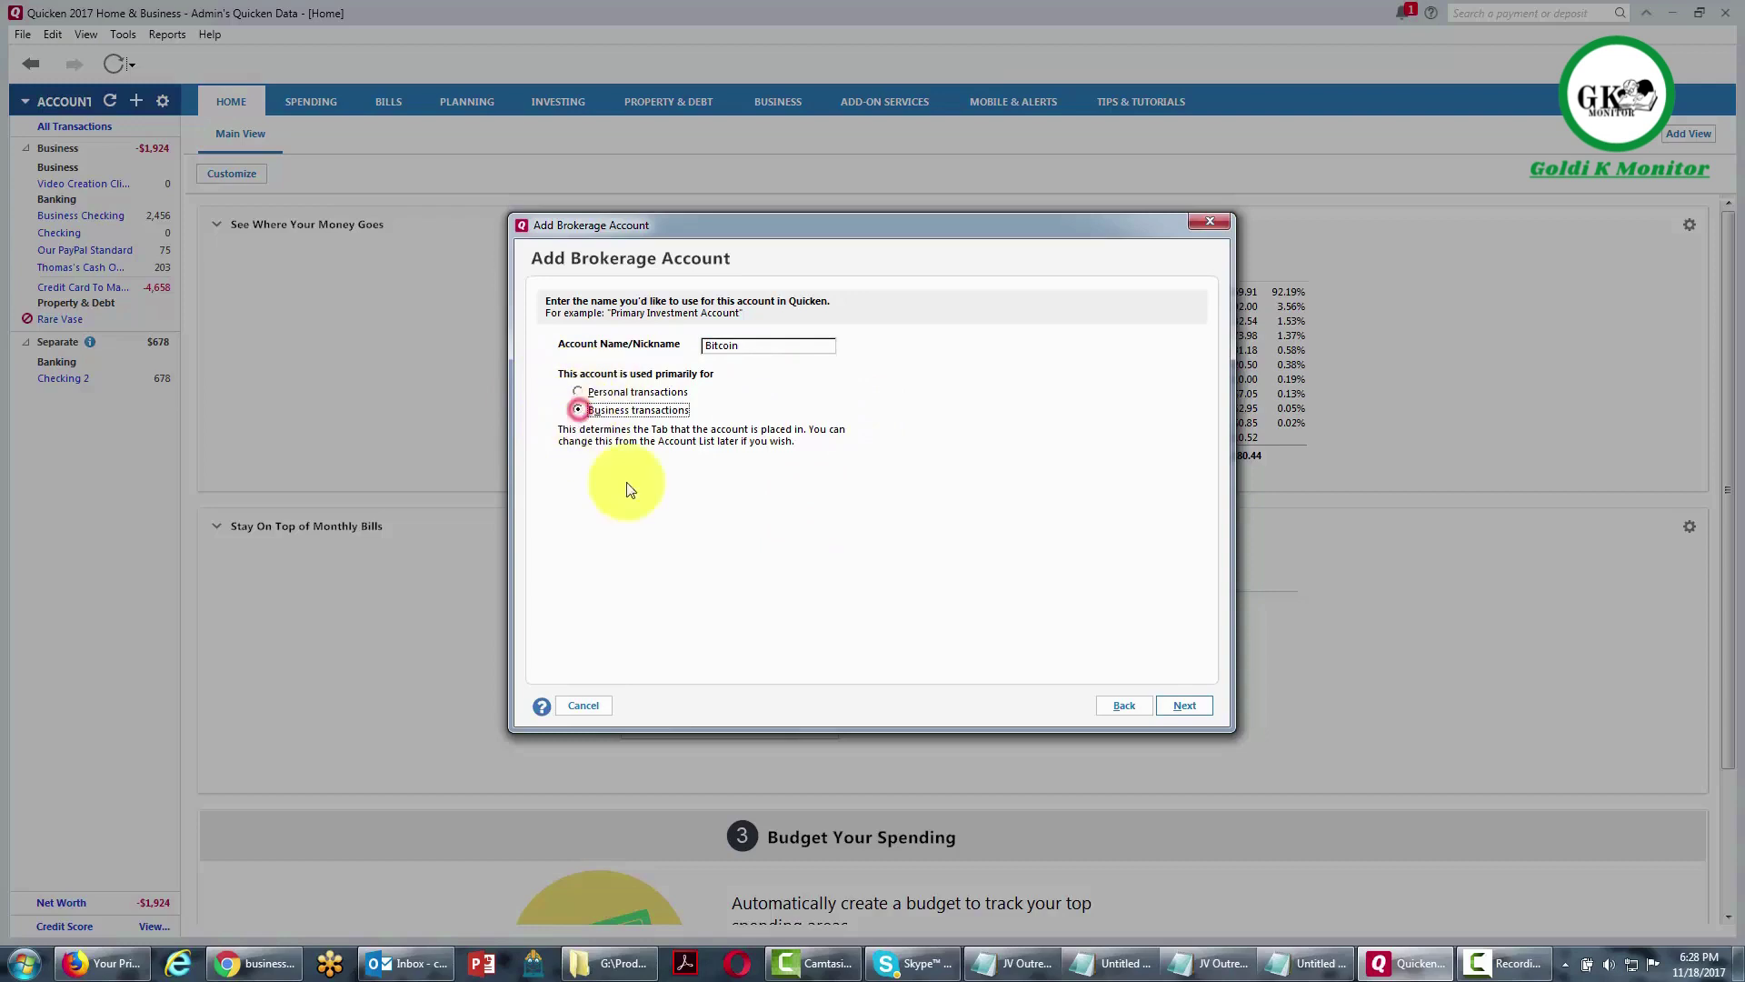
{"action": "left_click", "coordinate": [1181, 711]}
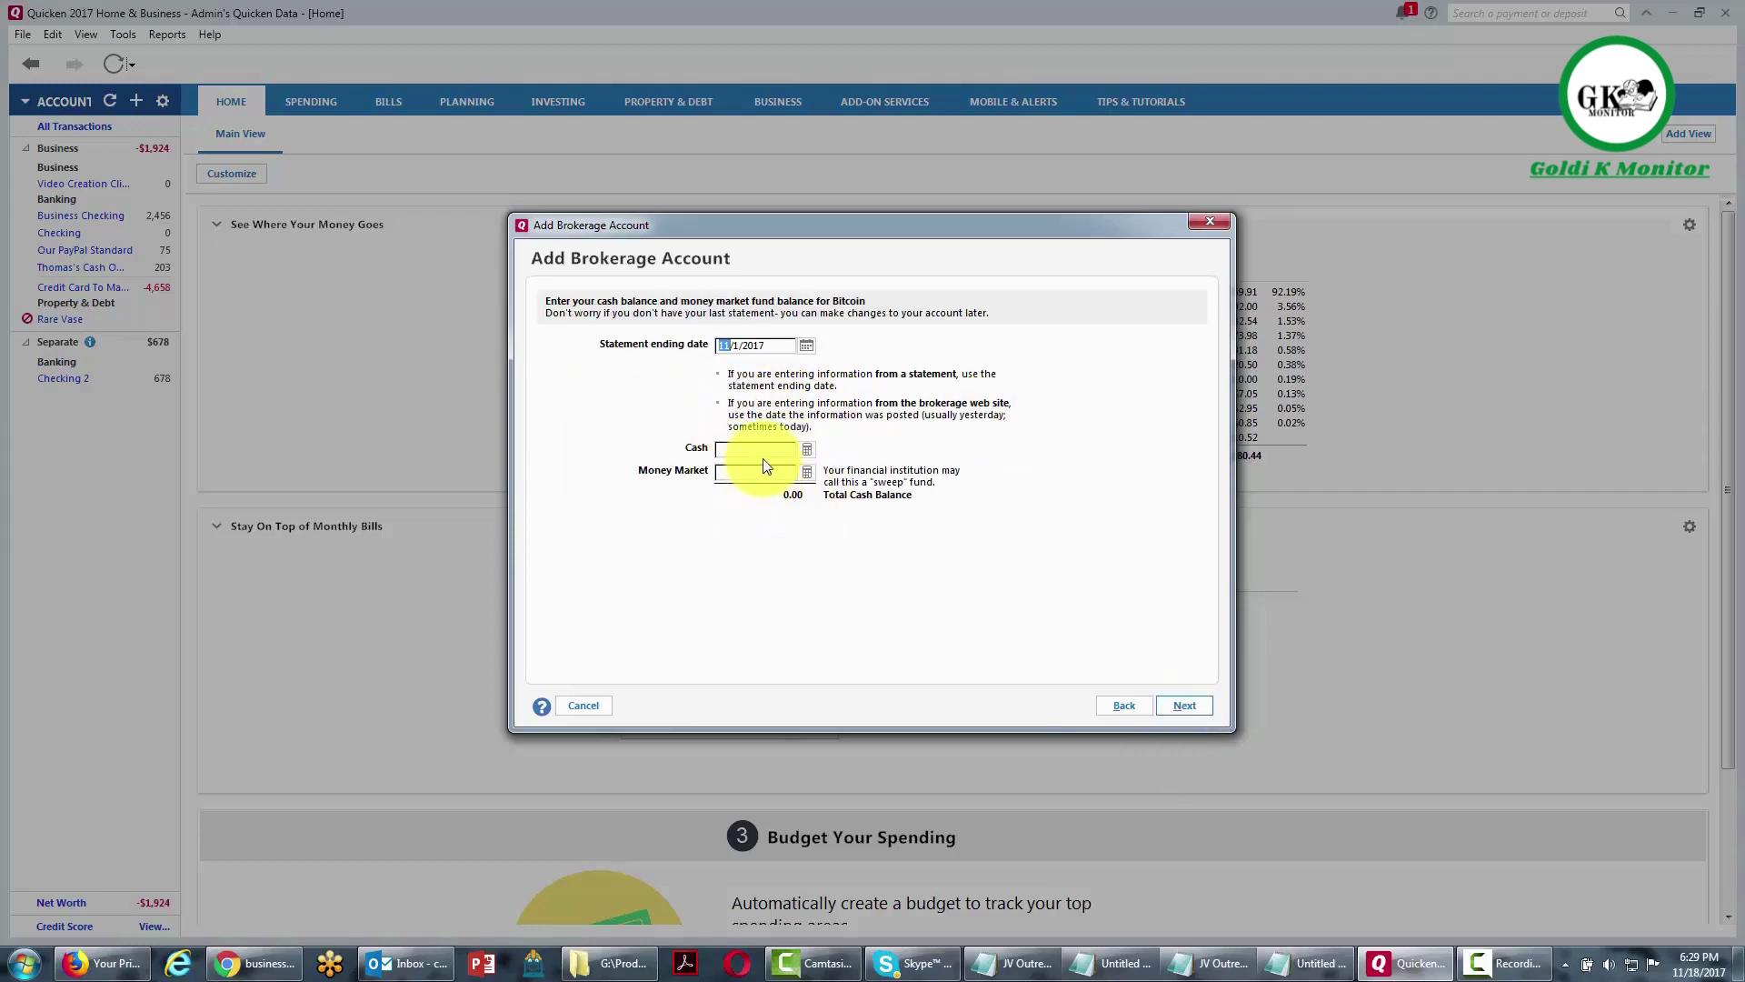
{"action": "left_click", "coordinate": [1180, 708]}
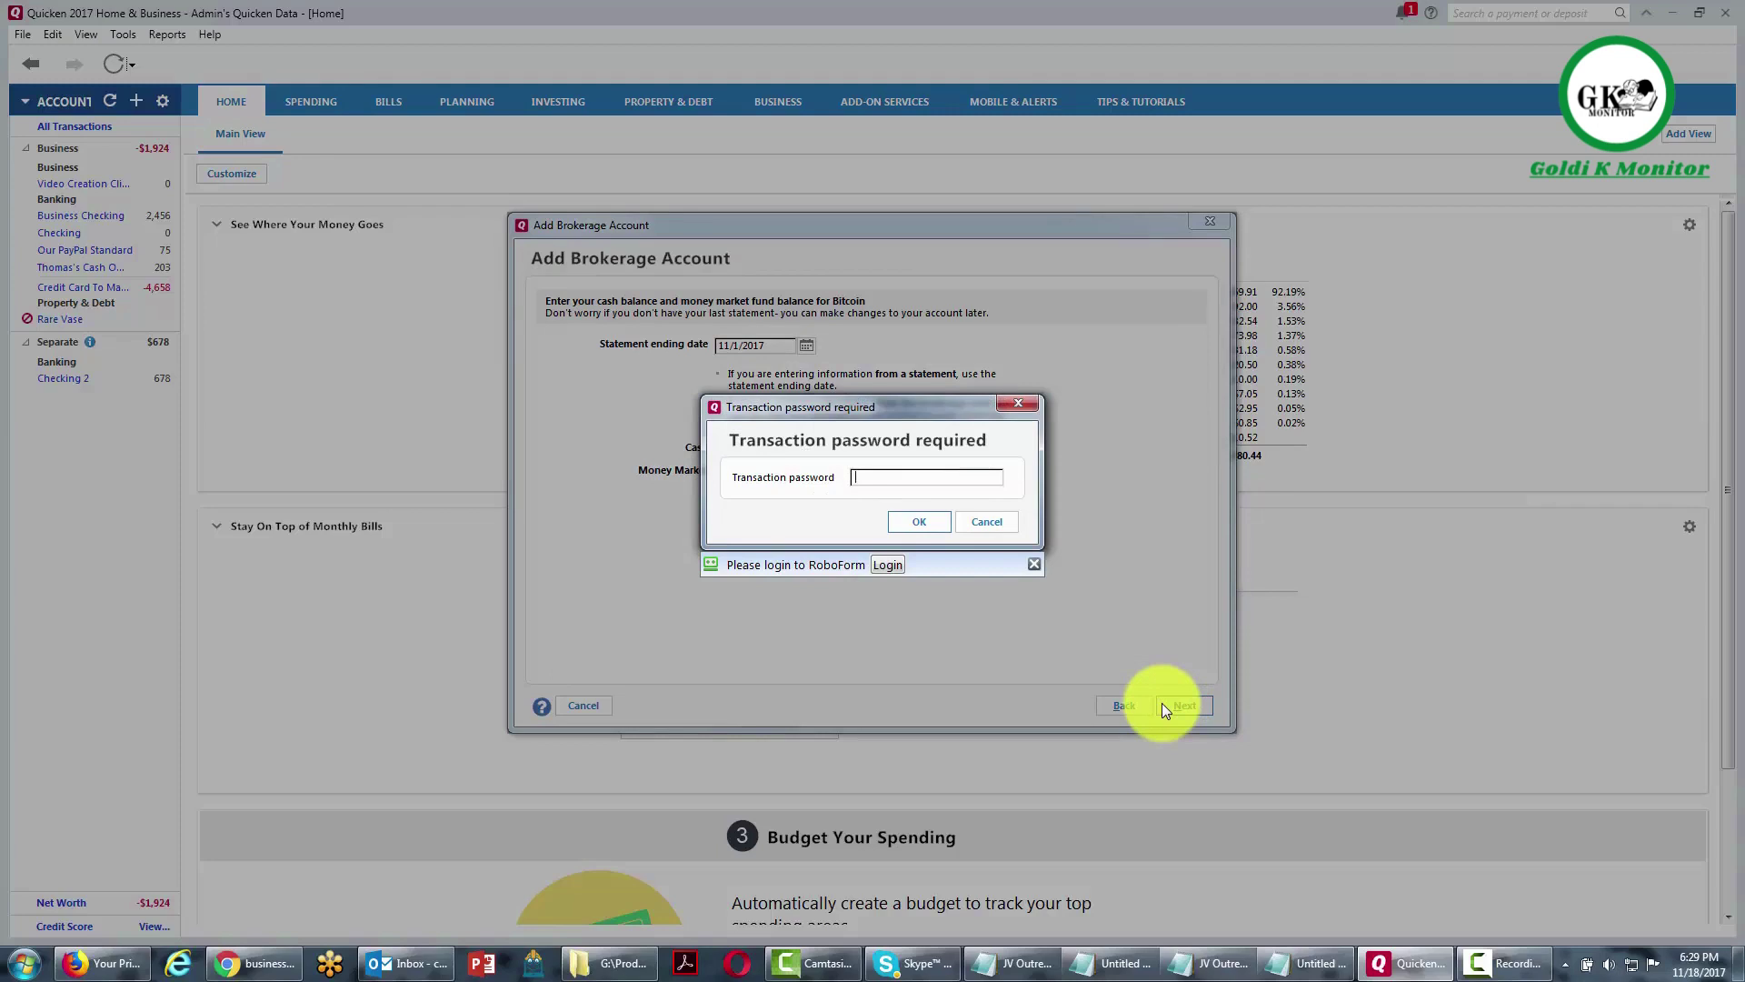
{"action": "key", "text": "Return"}
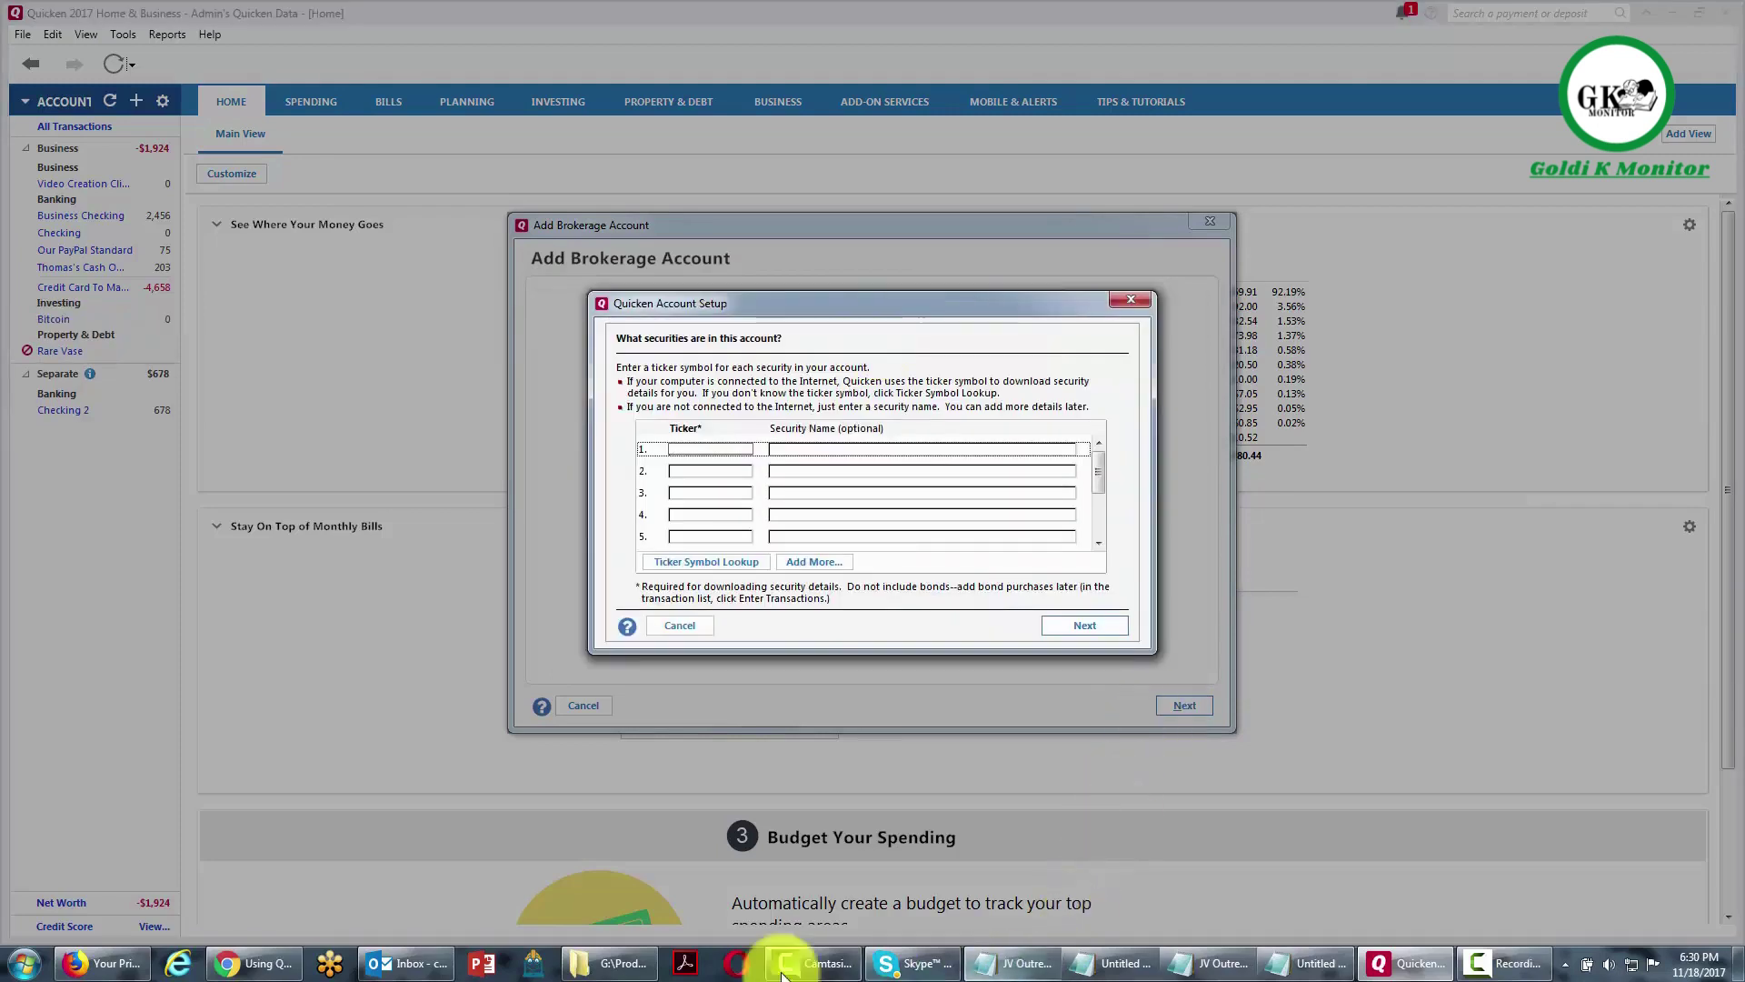
Step: List NYXBT as the account's security and answer No to single mutual fund
{"action": "left_click", "coordinate": [687, 445]}
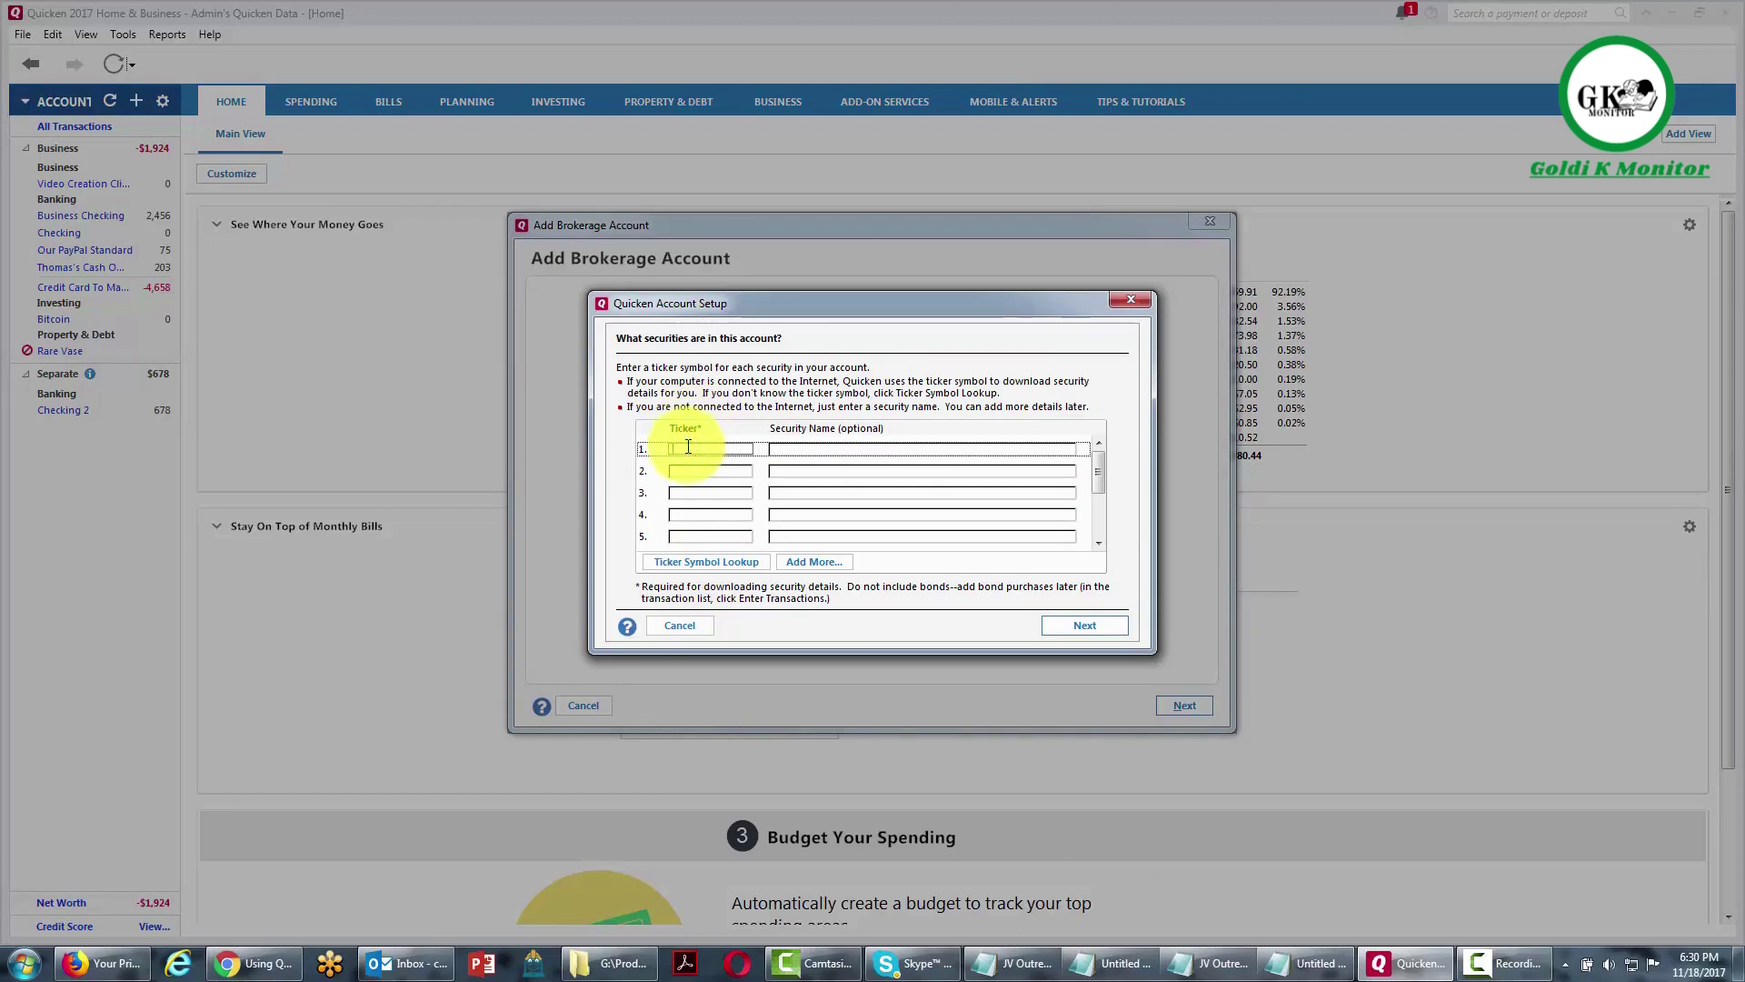
{"action": "type", "text": "NYSBT"}
{"action": "left_click", "coordinate": [917, 452]}
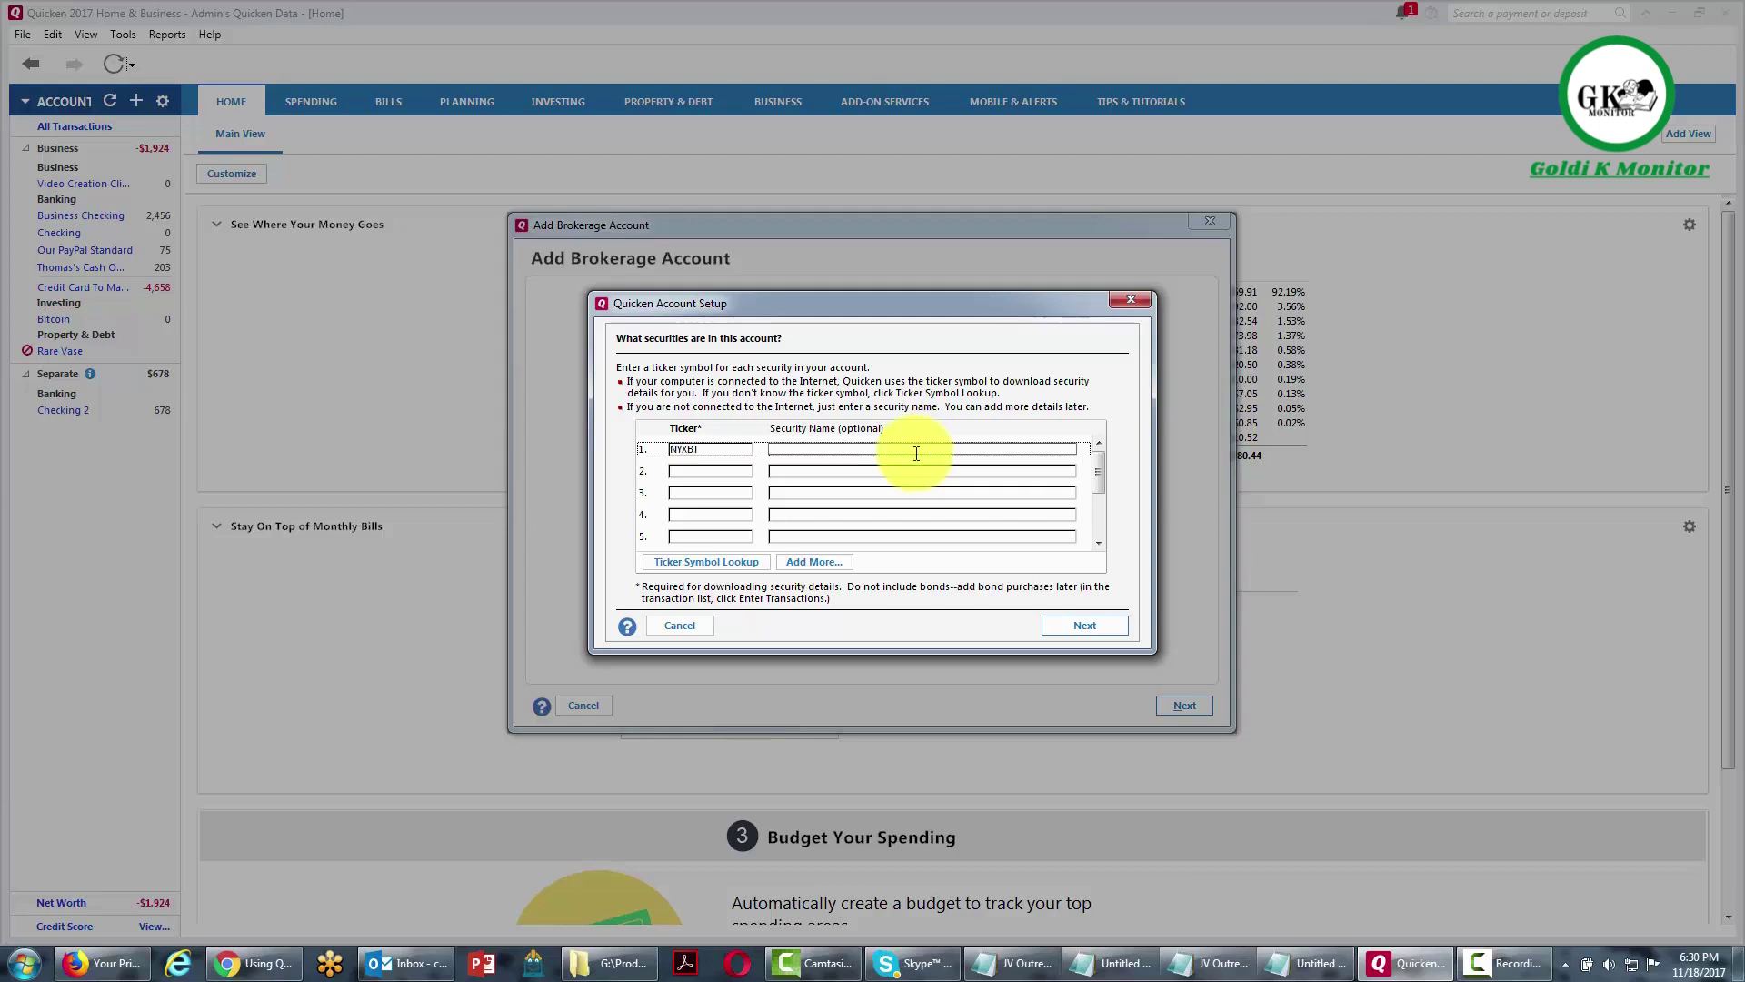
{"action": "left_click", "coordinate": [1058, 636]}
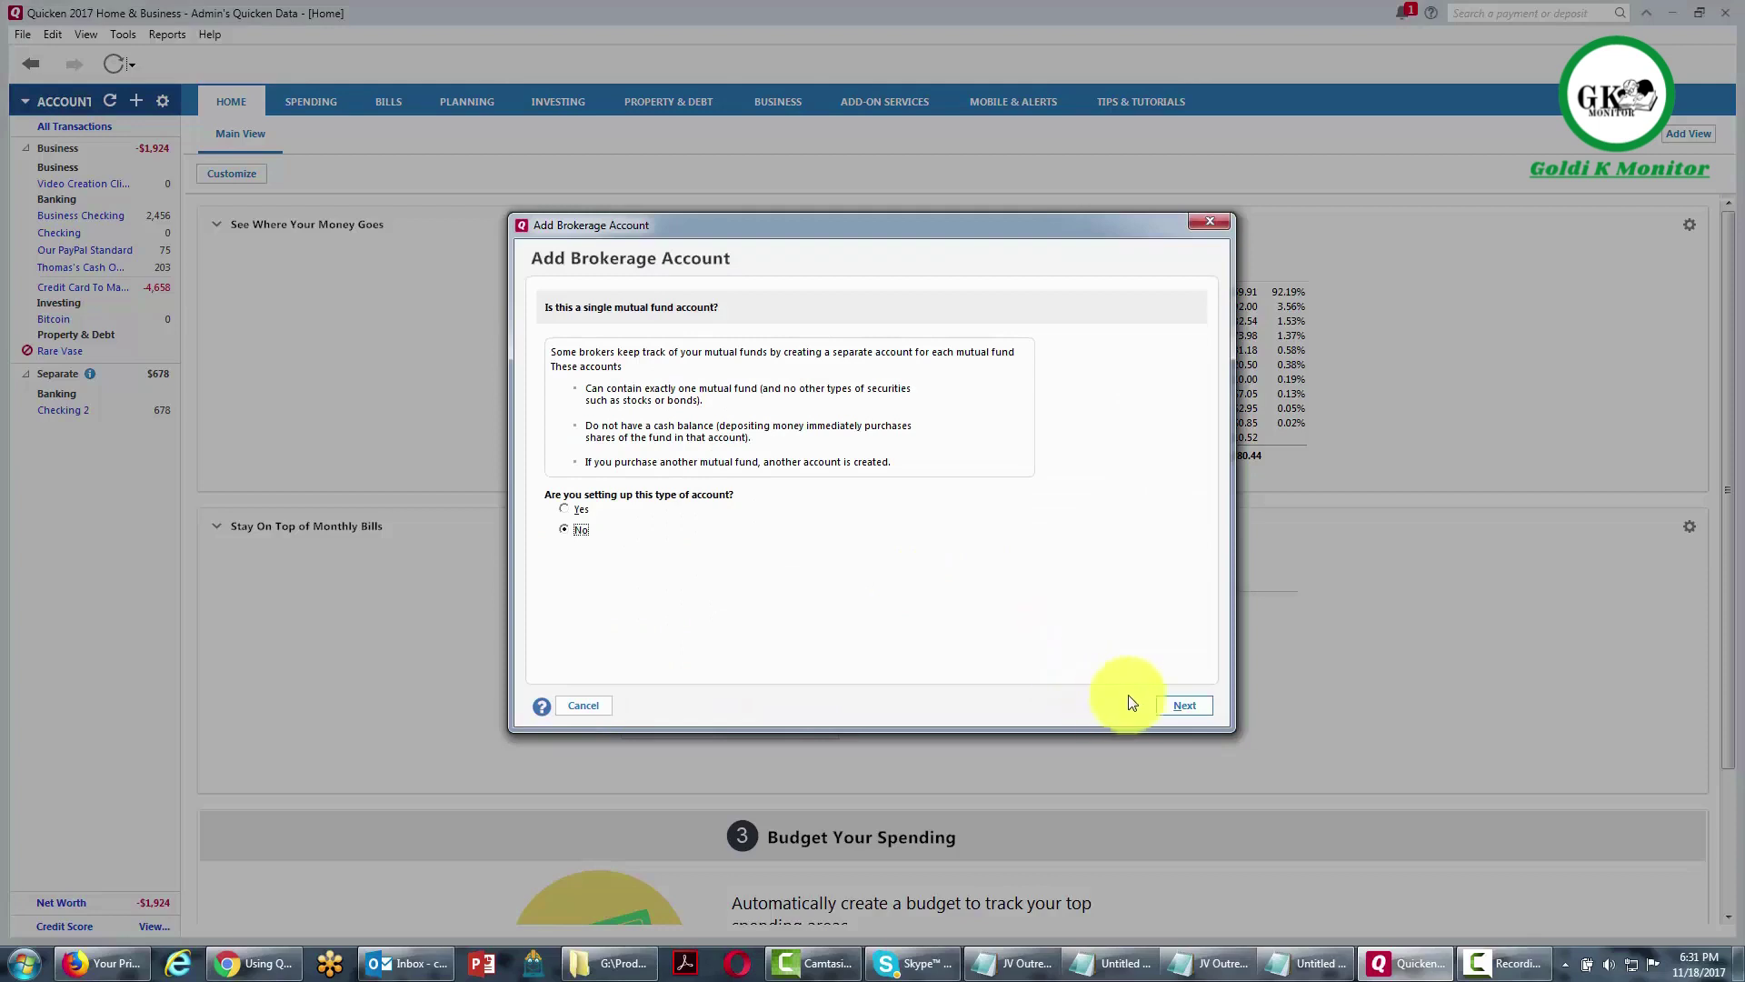
{"action": "left_click", "coordinate": [1175, 714]}
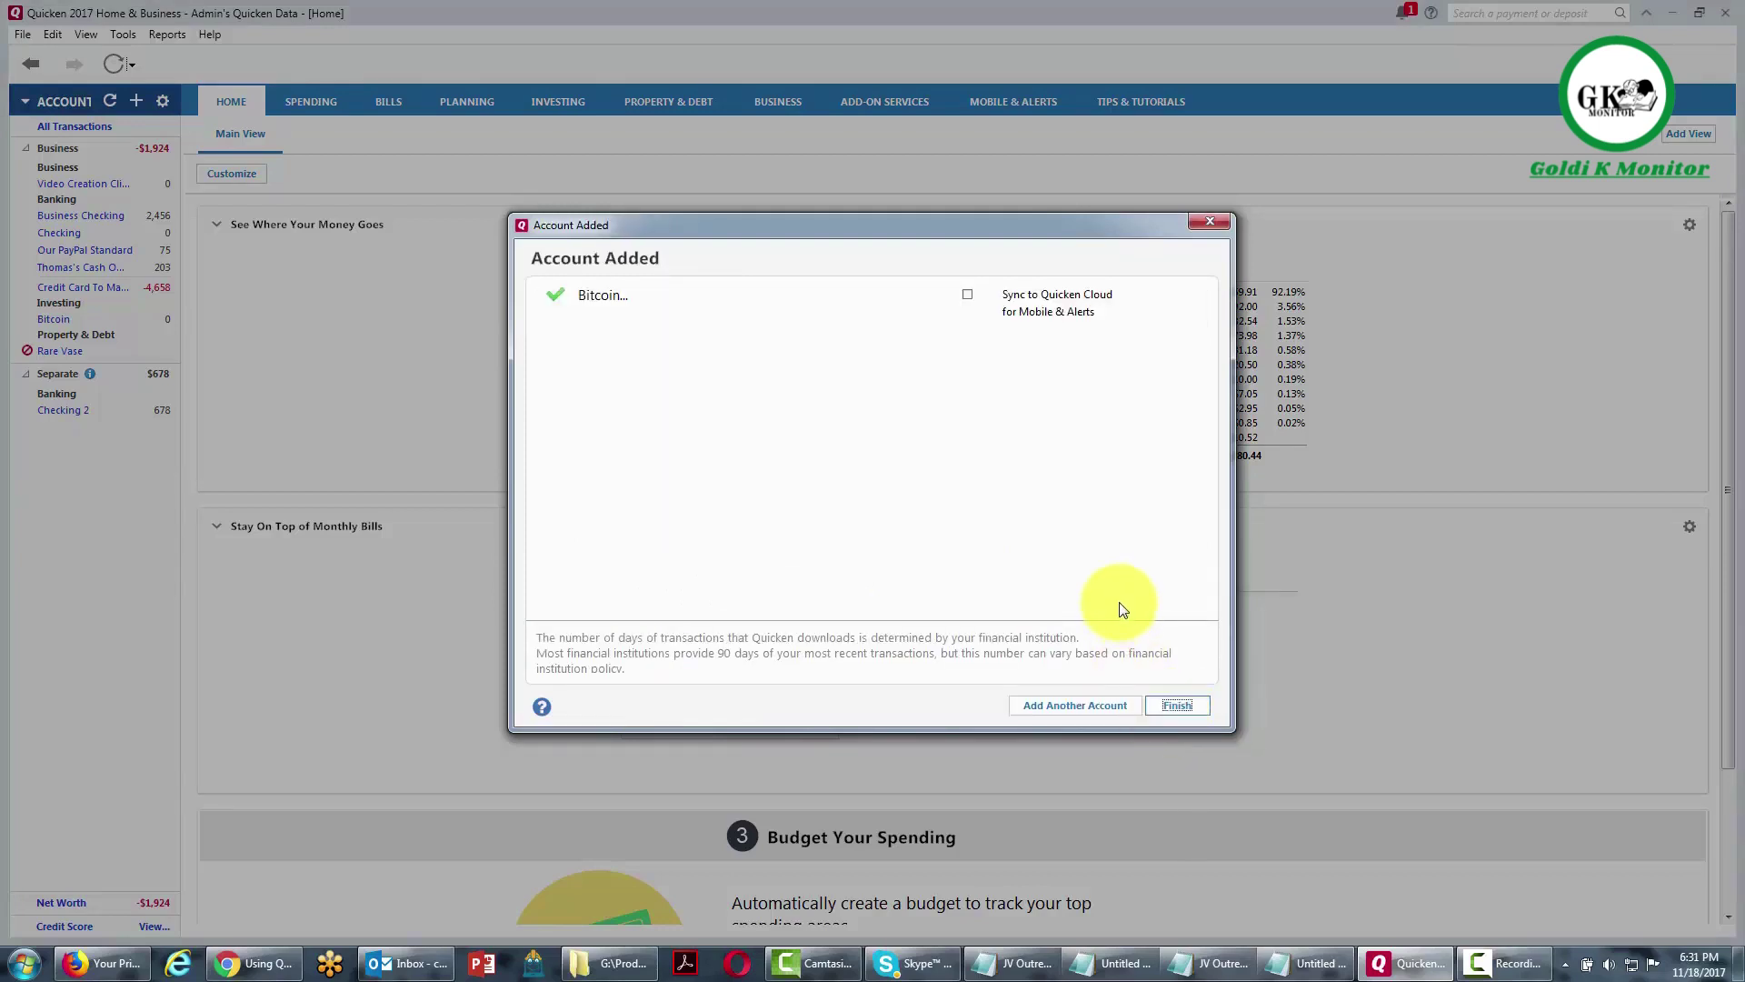
Step: Finish creating the Bitcoin account and open its register
{"action": "left_click", "coordinate": [1170, 708]}
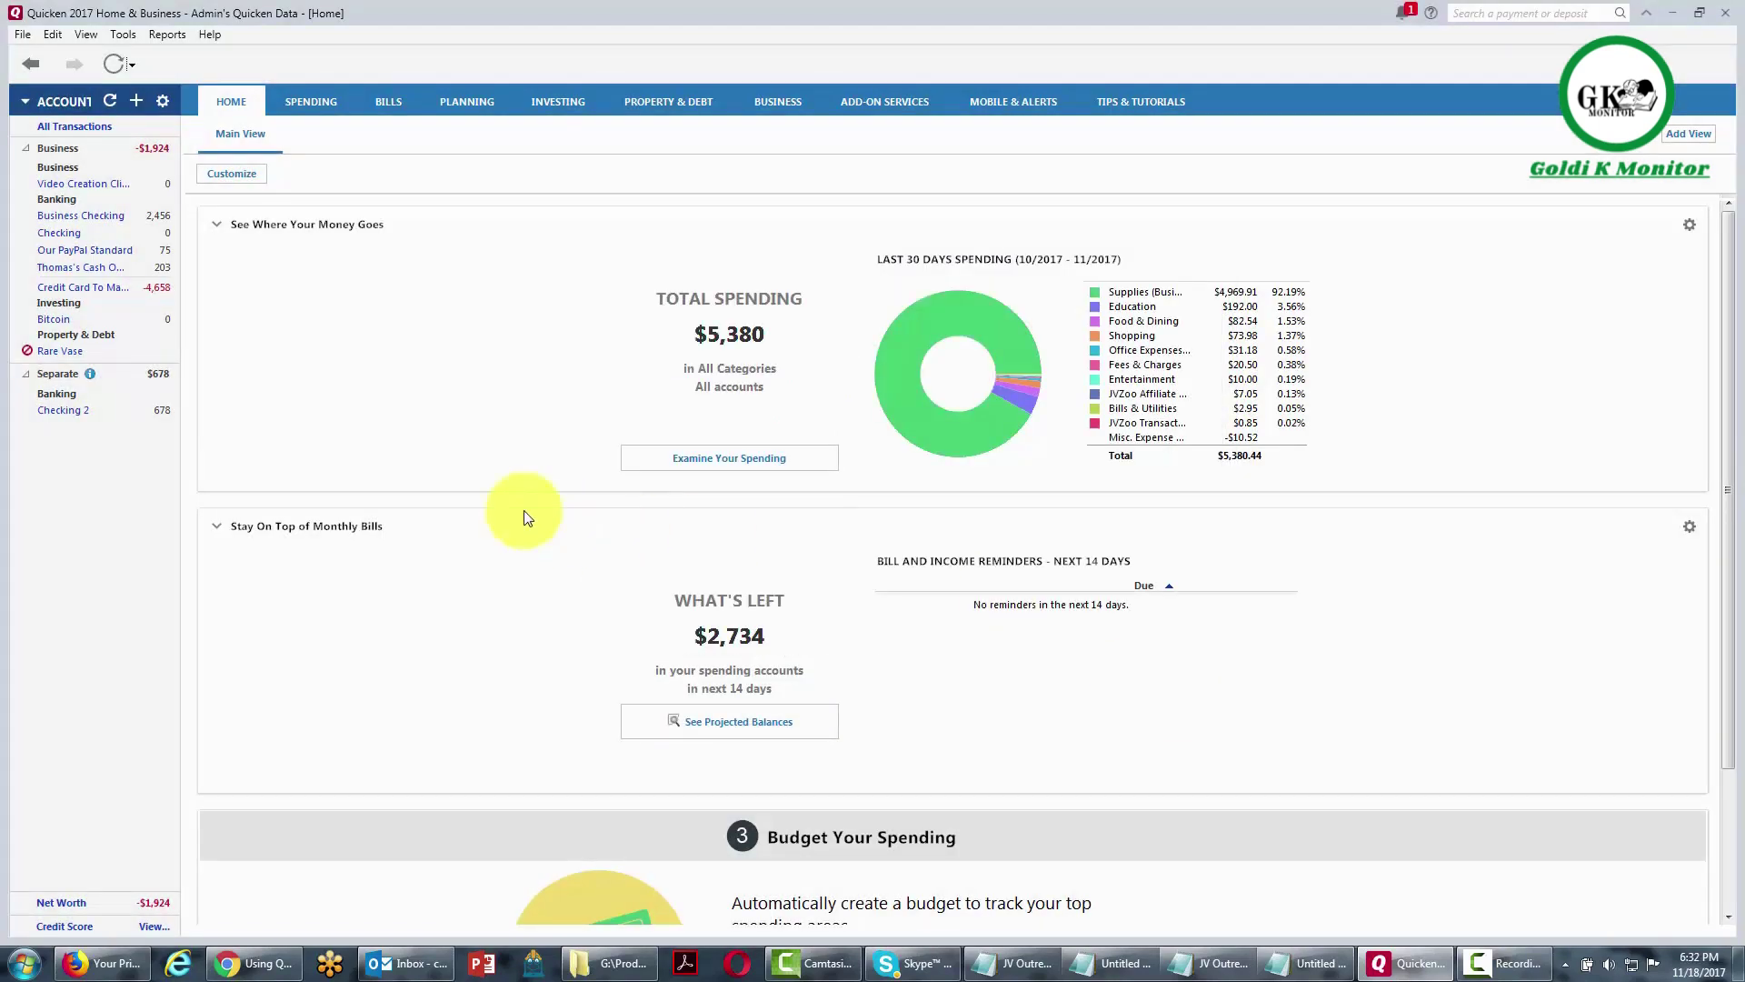
{"action": "left_click", "coordinate": [64, 317]}
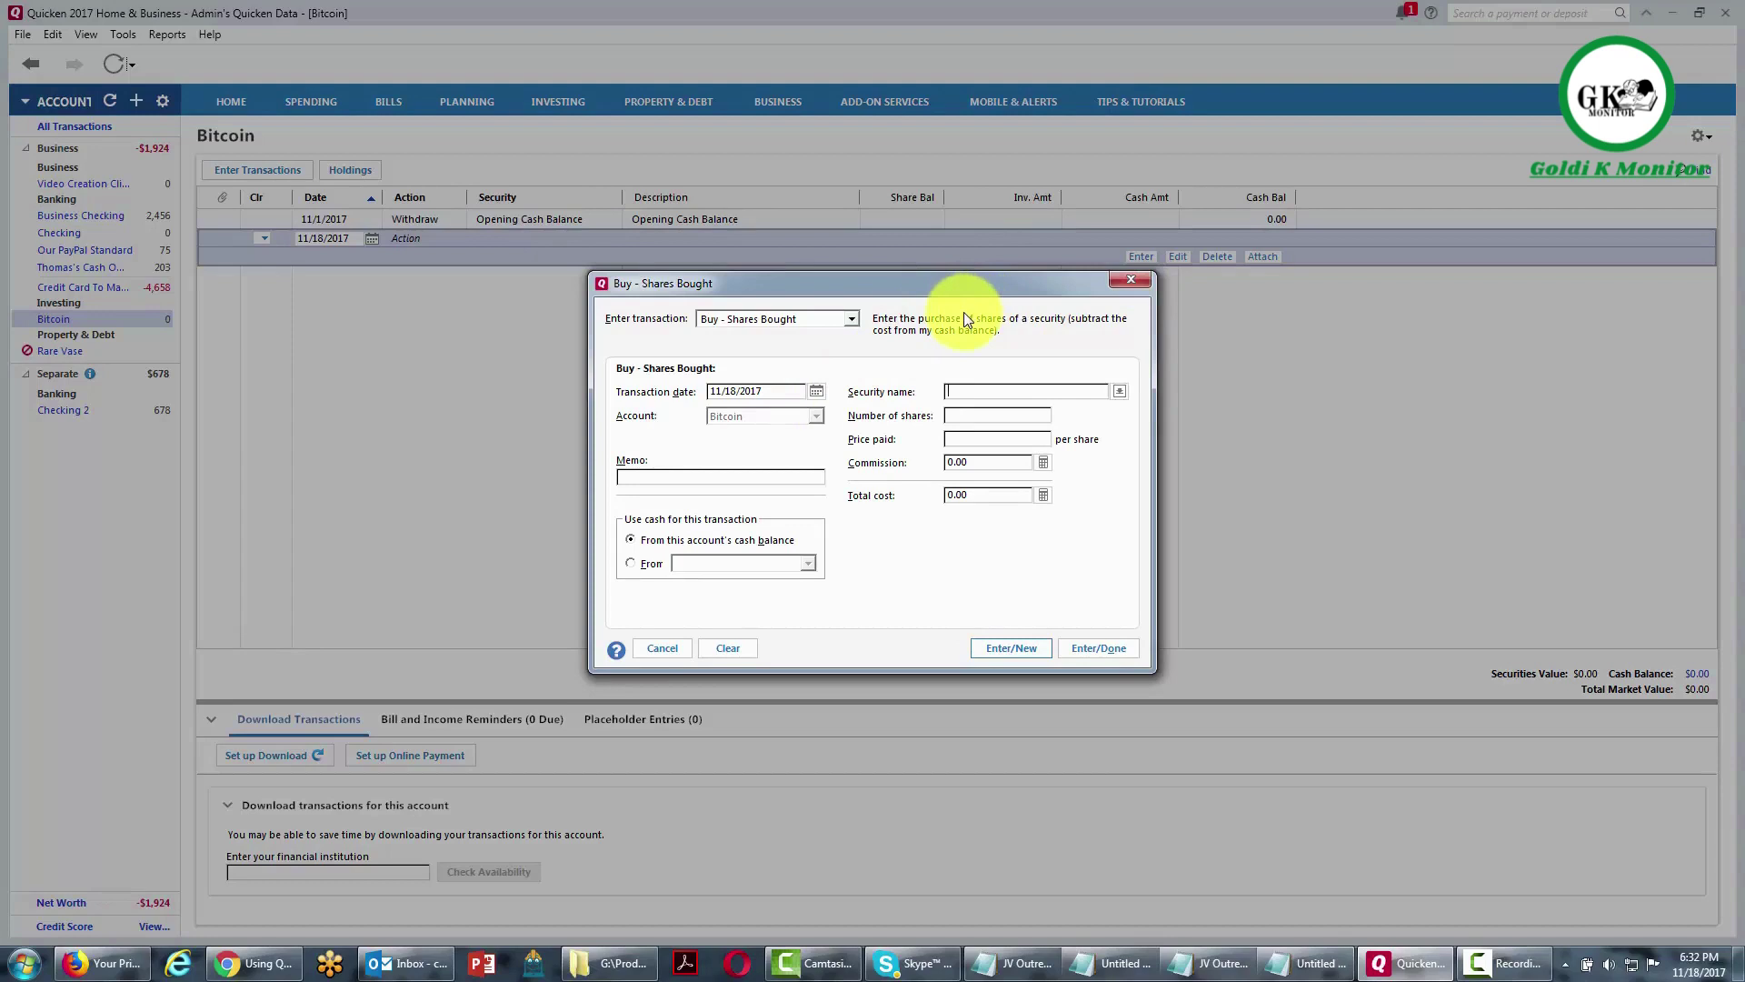
Step: Enter a Bought transaction dated 8/1/2017 for 0.1 shares of The NYSE Bitcoin Index and save it
{"action": "left_click", "coordinate": [818, 395]}
{"action": "left_click", "coordinate": [727, 419]}
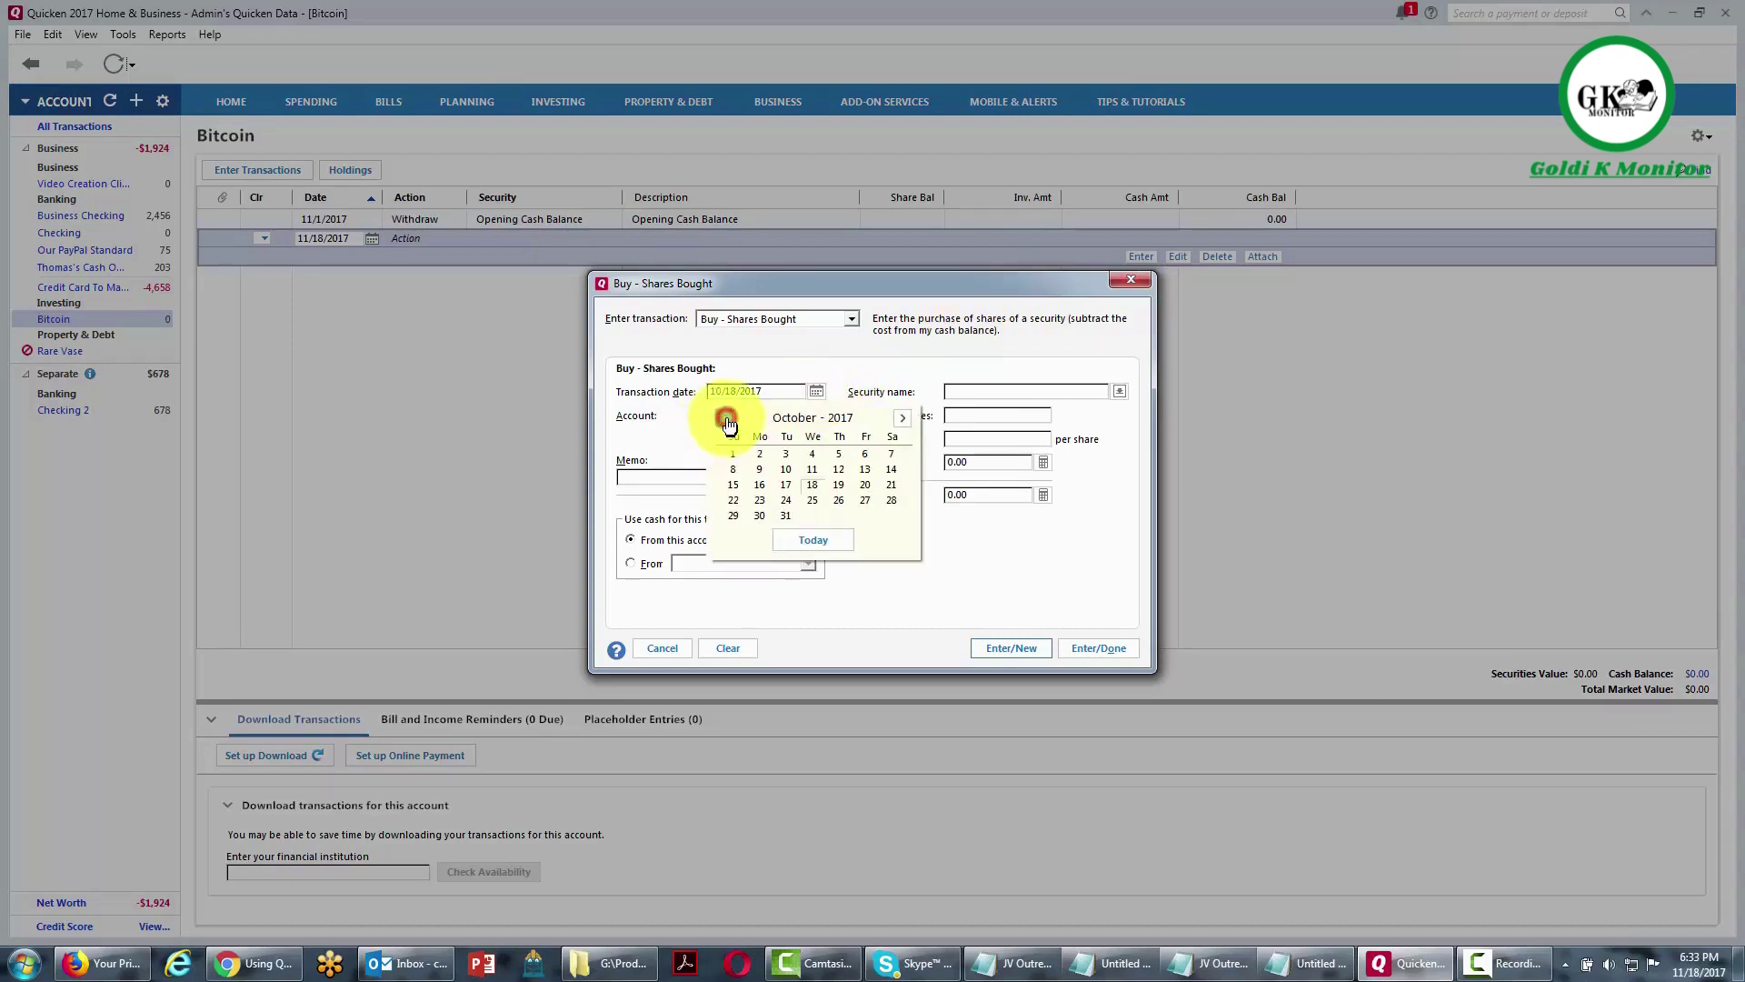
{"action": "left_click", "coordinate": [728, 418]}
{"action": "left_click", "coordinate": [727, 418]}
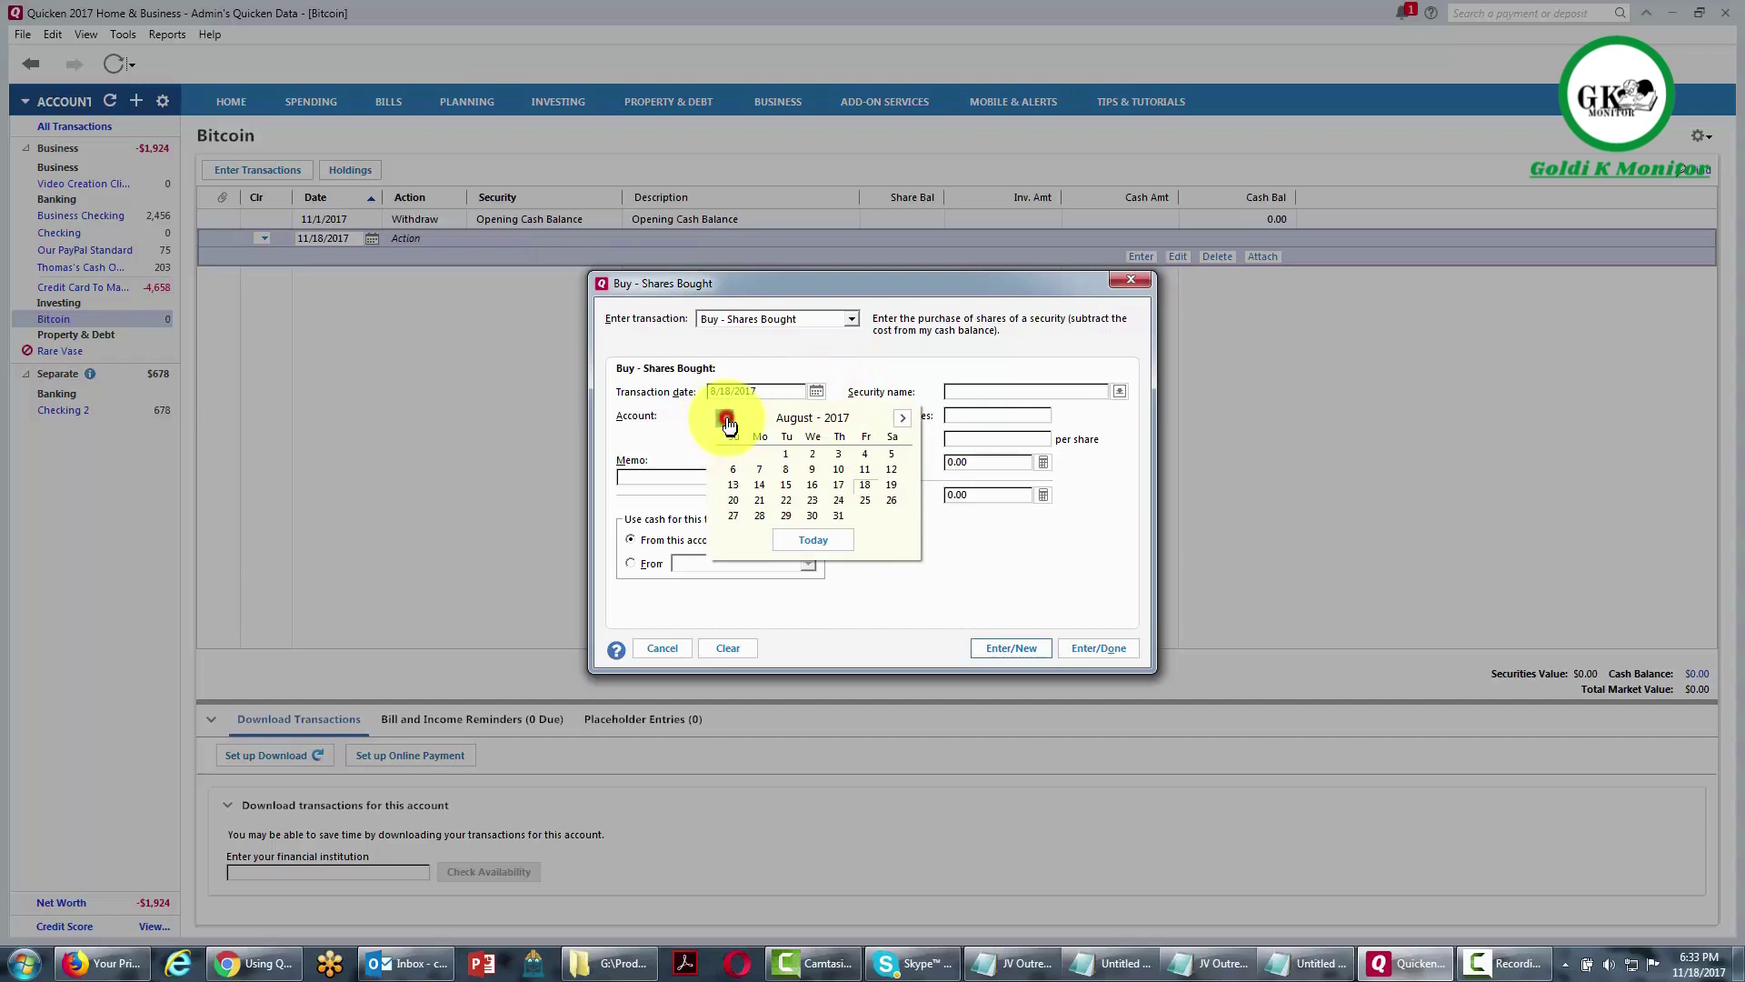
{"action": "left_click", "coordinate": [786, 455]}
{"action": "left_click", "coordinate": [1118, 390]}
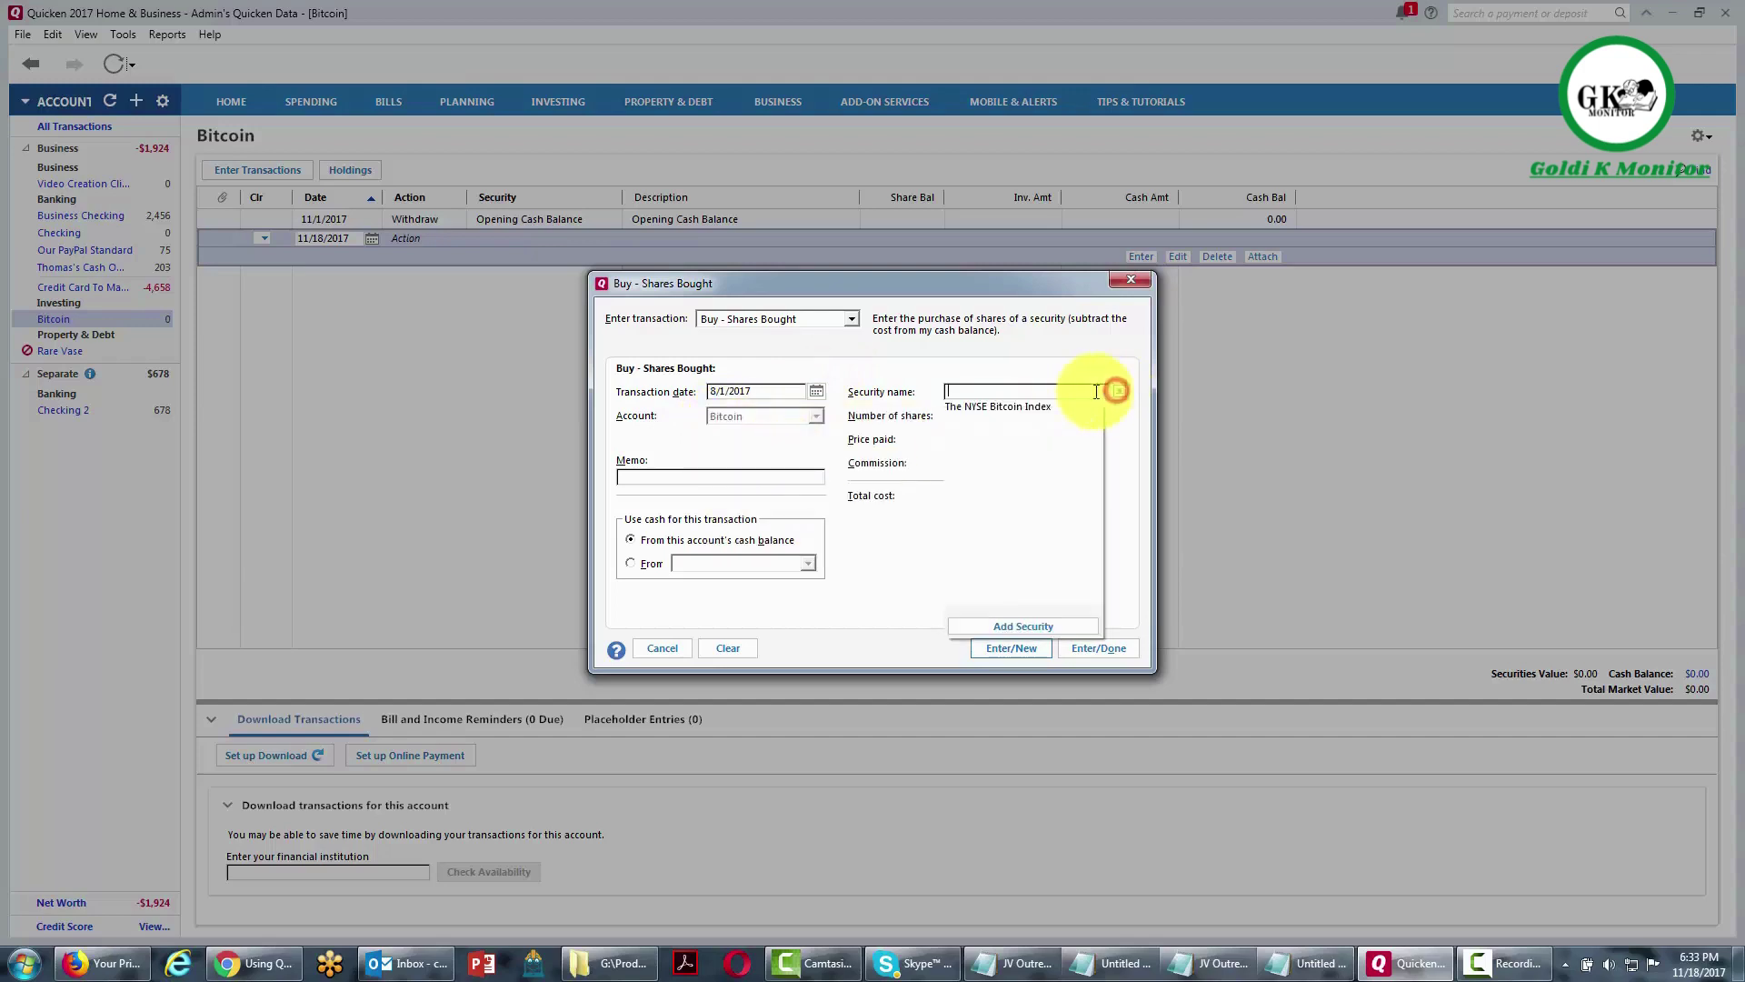
{"action": "left_click", "coordinate": [1009, 406]}
{"action": "left_click", "coordinate": [999, 414]}
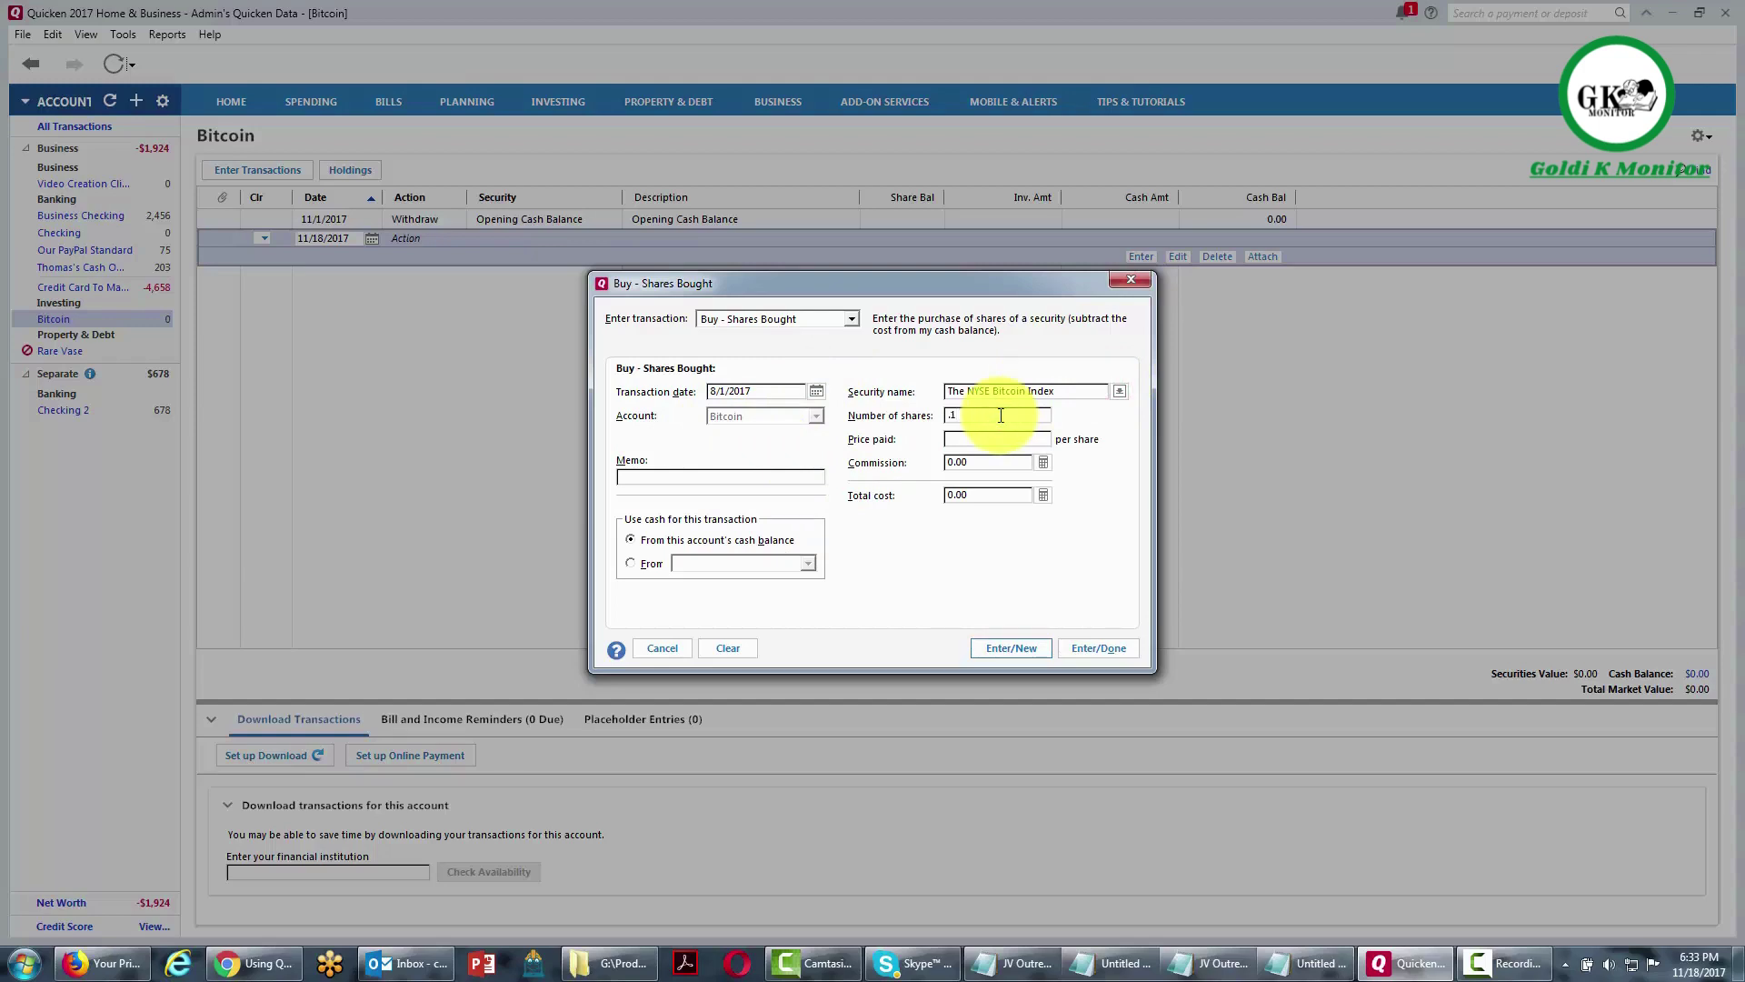
{"action": "key", "text": "Tab"}
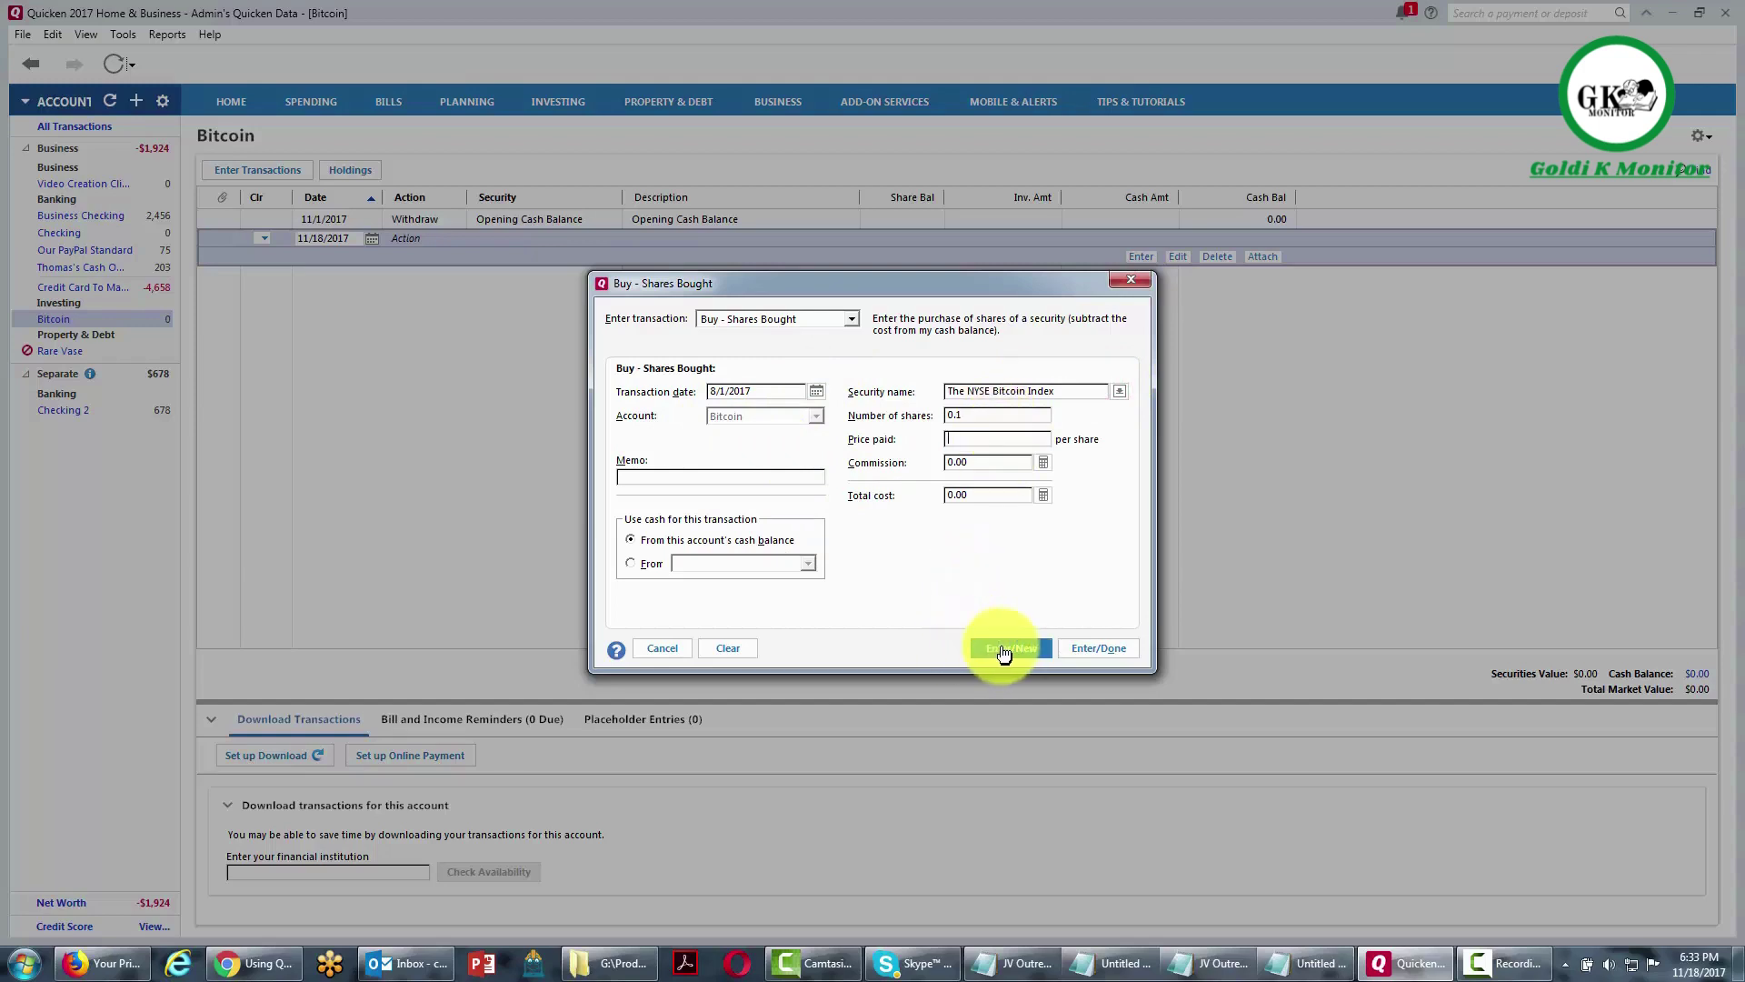
{"action": "left_click", "coordinate": [1082, 650]}
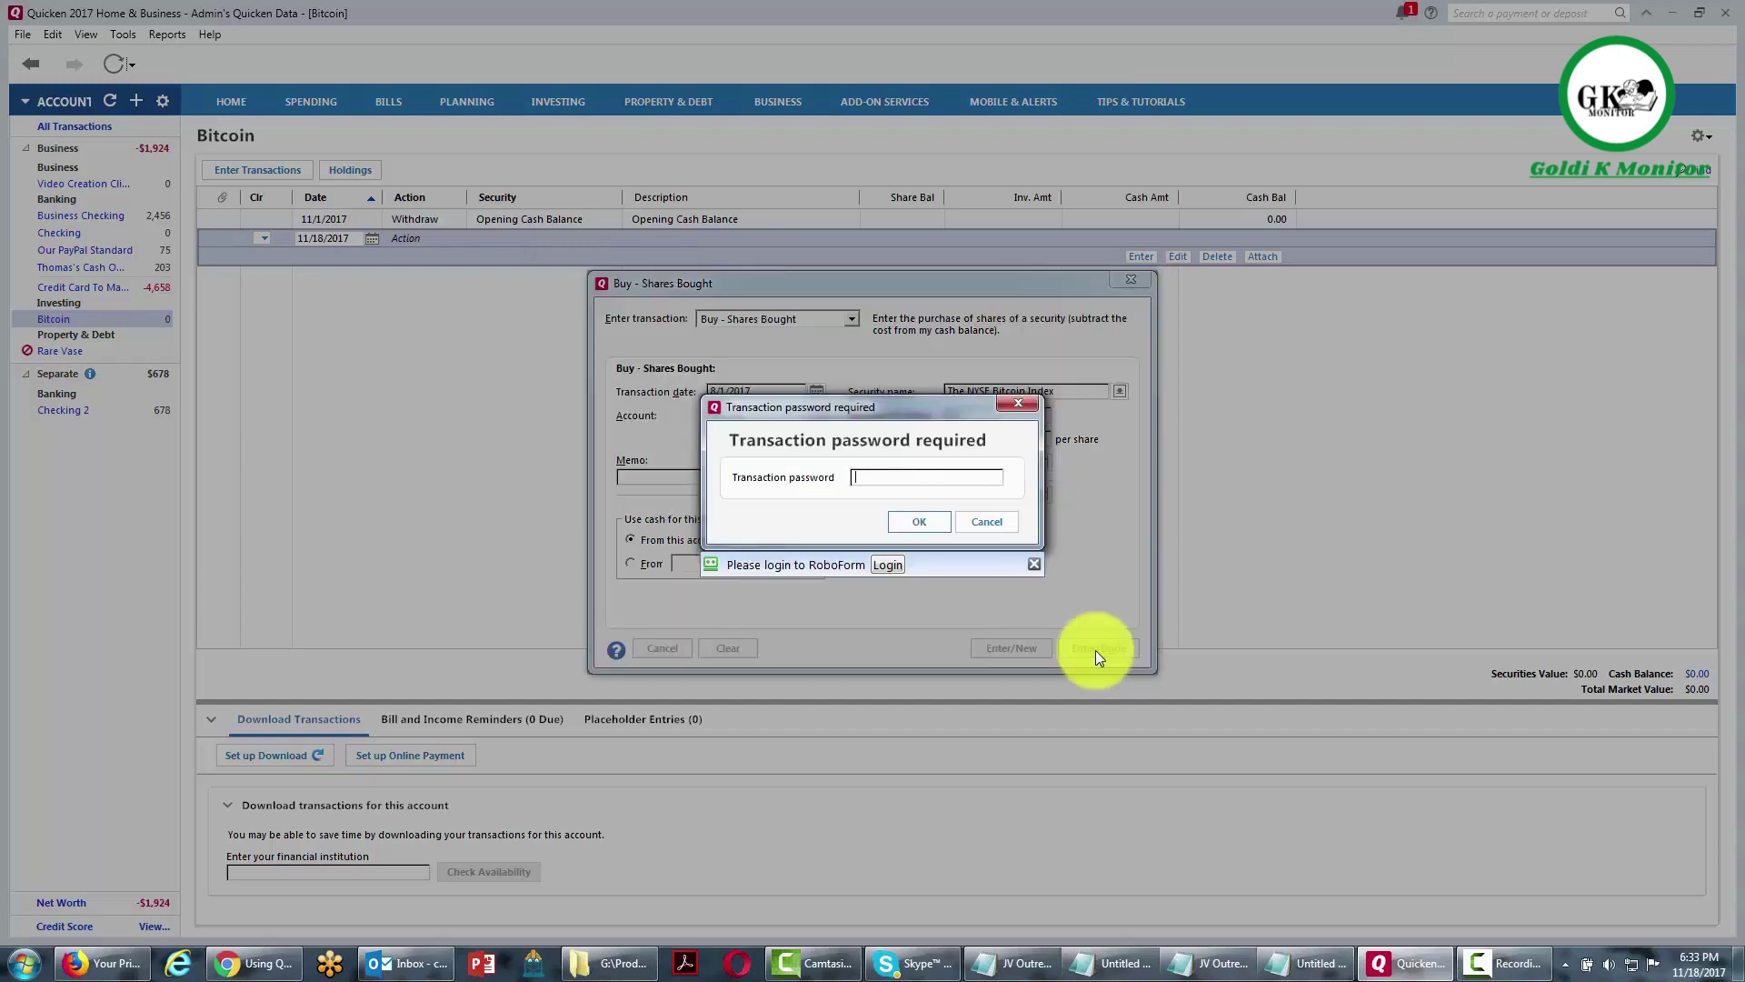
{"action": "left_click", "coordinate": [919, 522]}
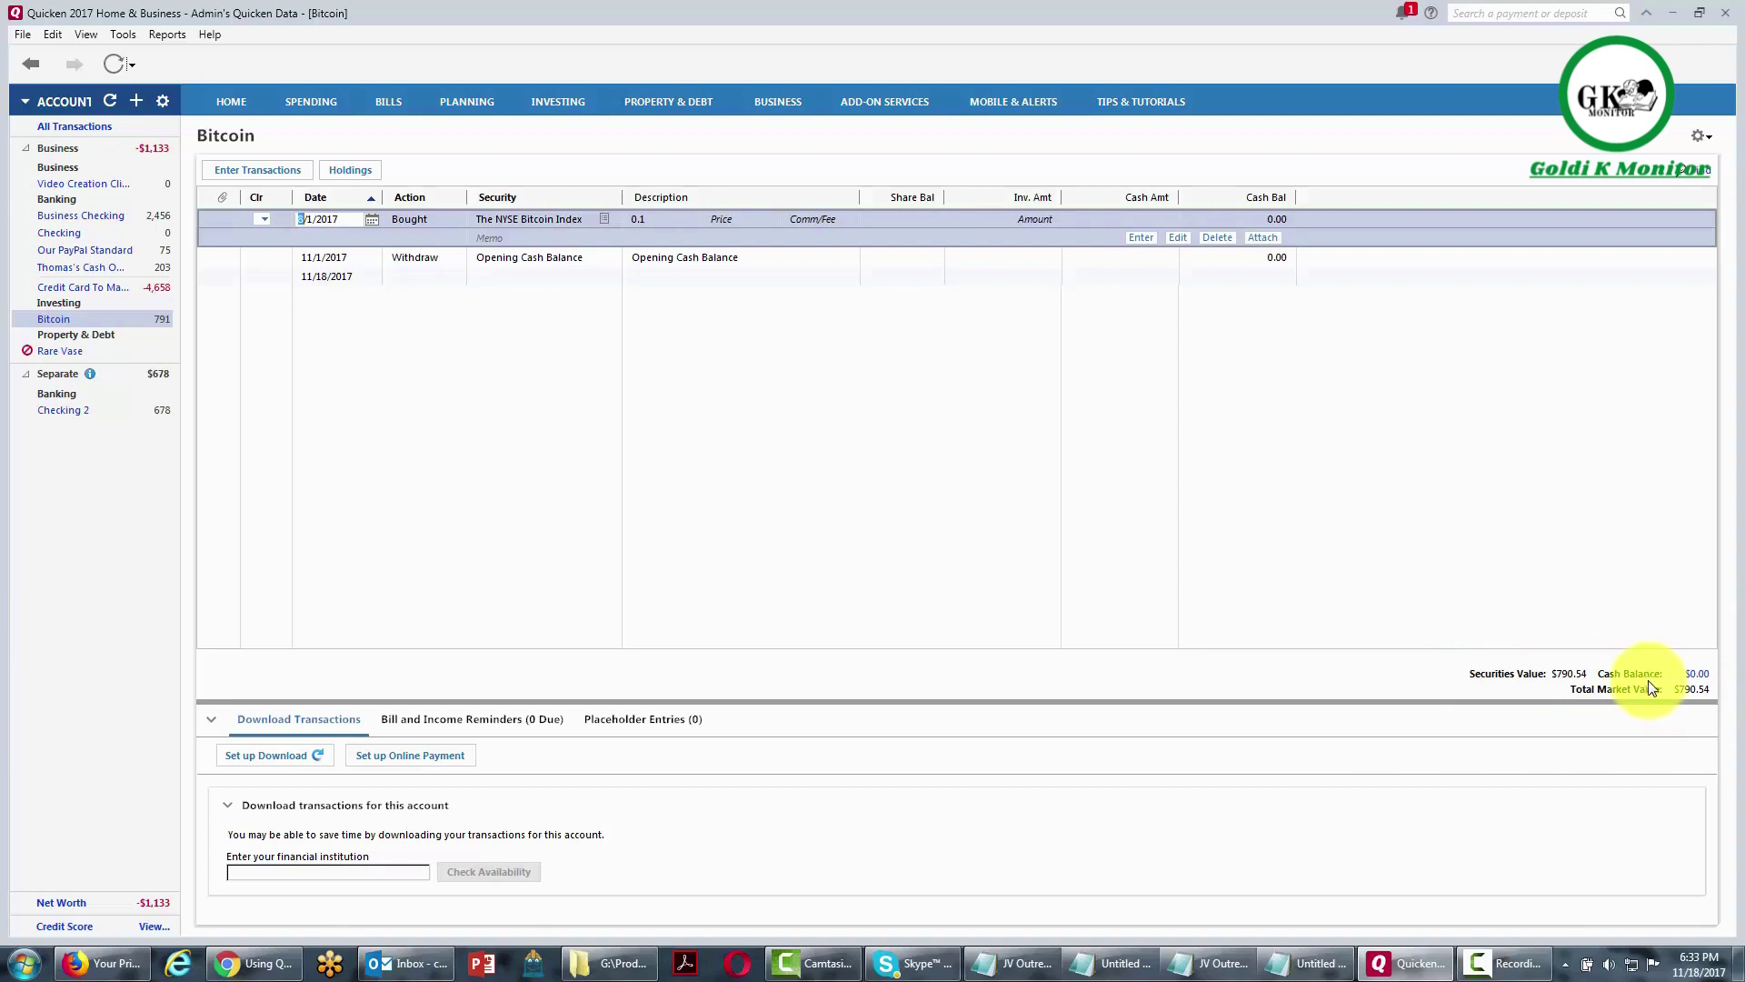
Step: Enter a Bought transaction dated 9/1/2017 for .1 shares of The NYSE Bitcoin Index and save it
{"action": "left_click", "coordinate": [284, 173]}
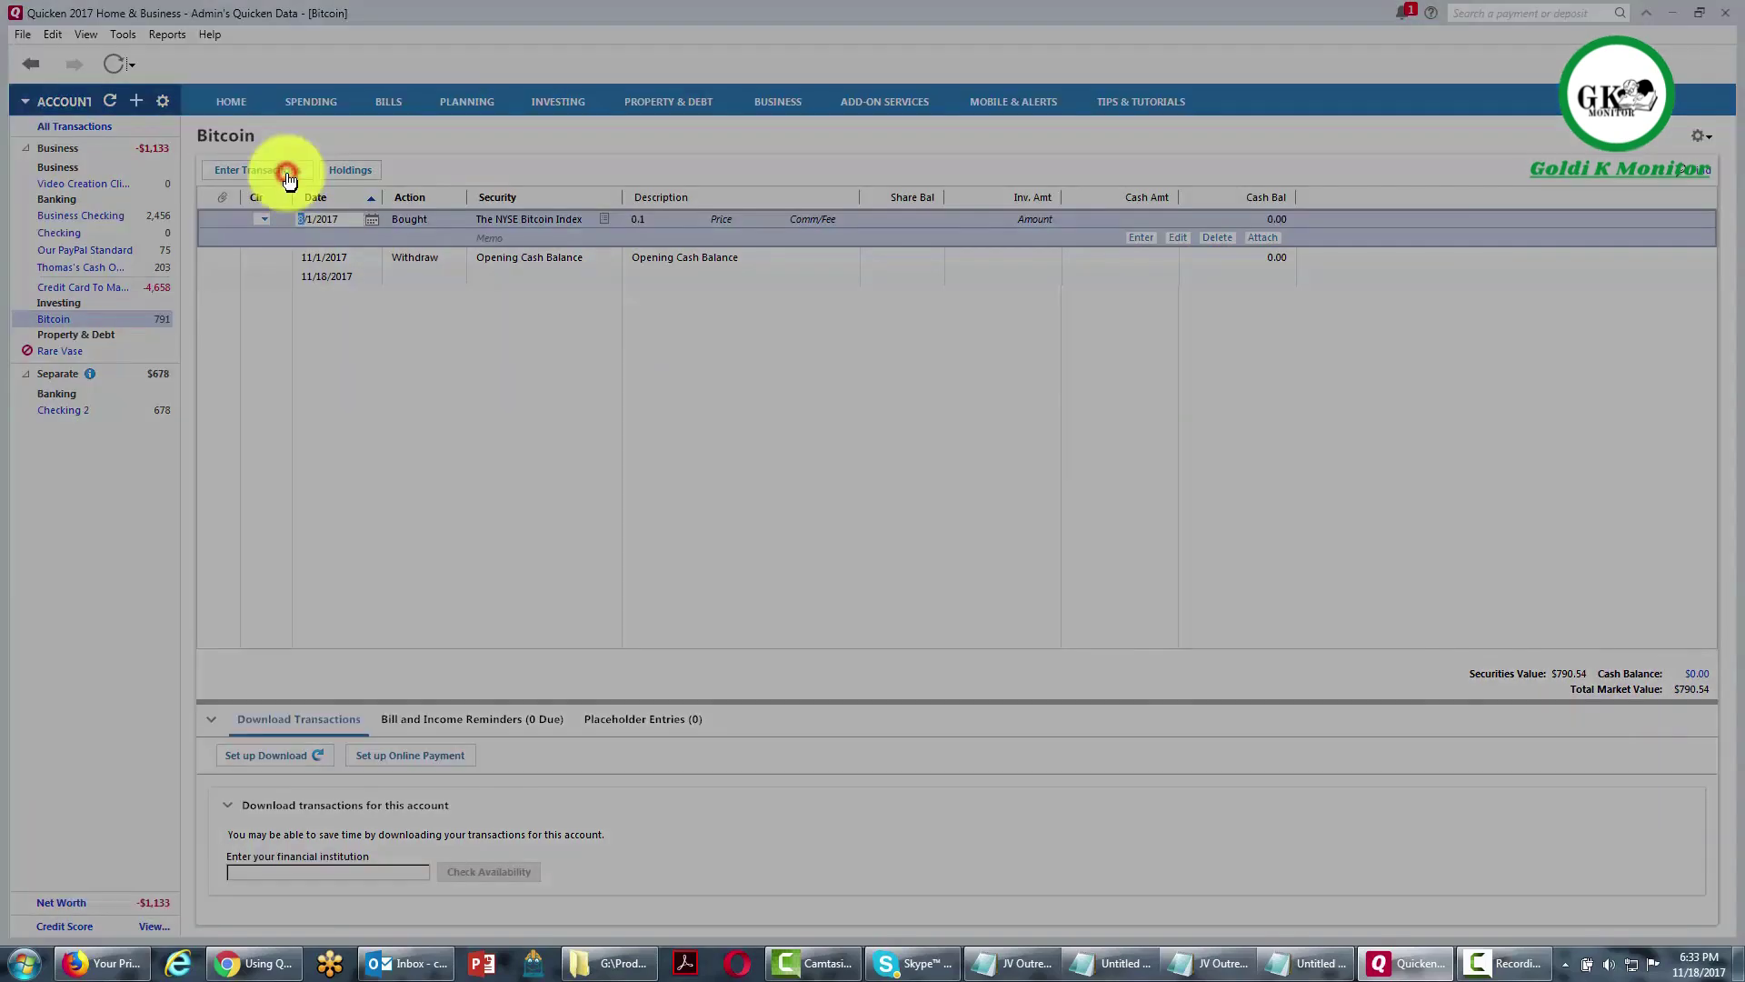
{"action": "left_click", "coordinate": [816, 391]}
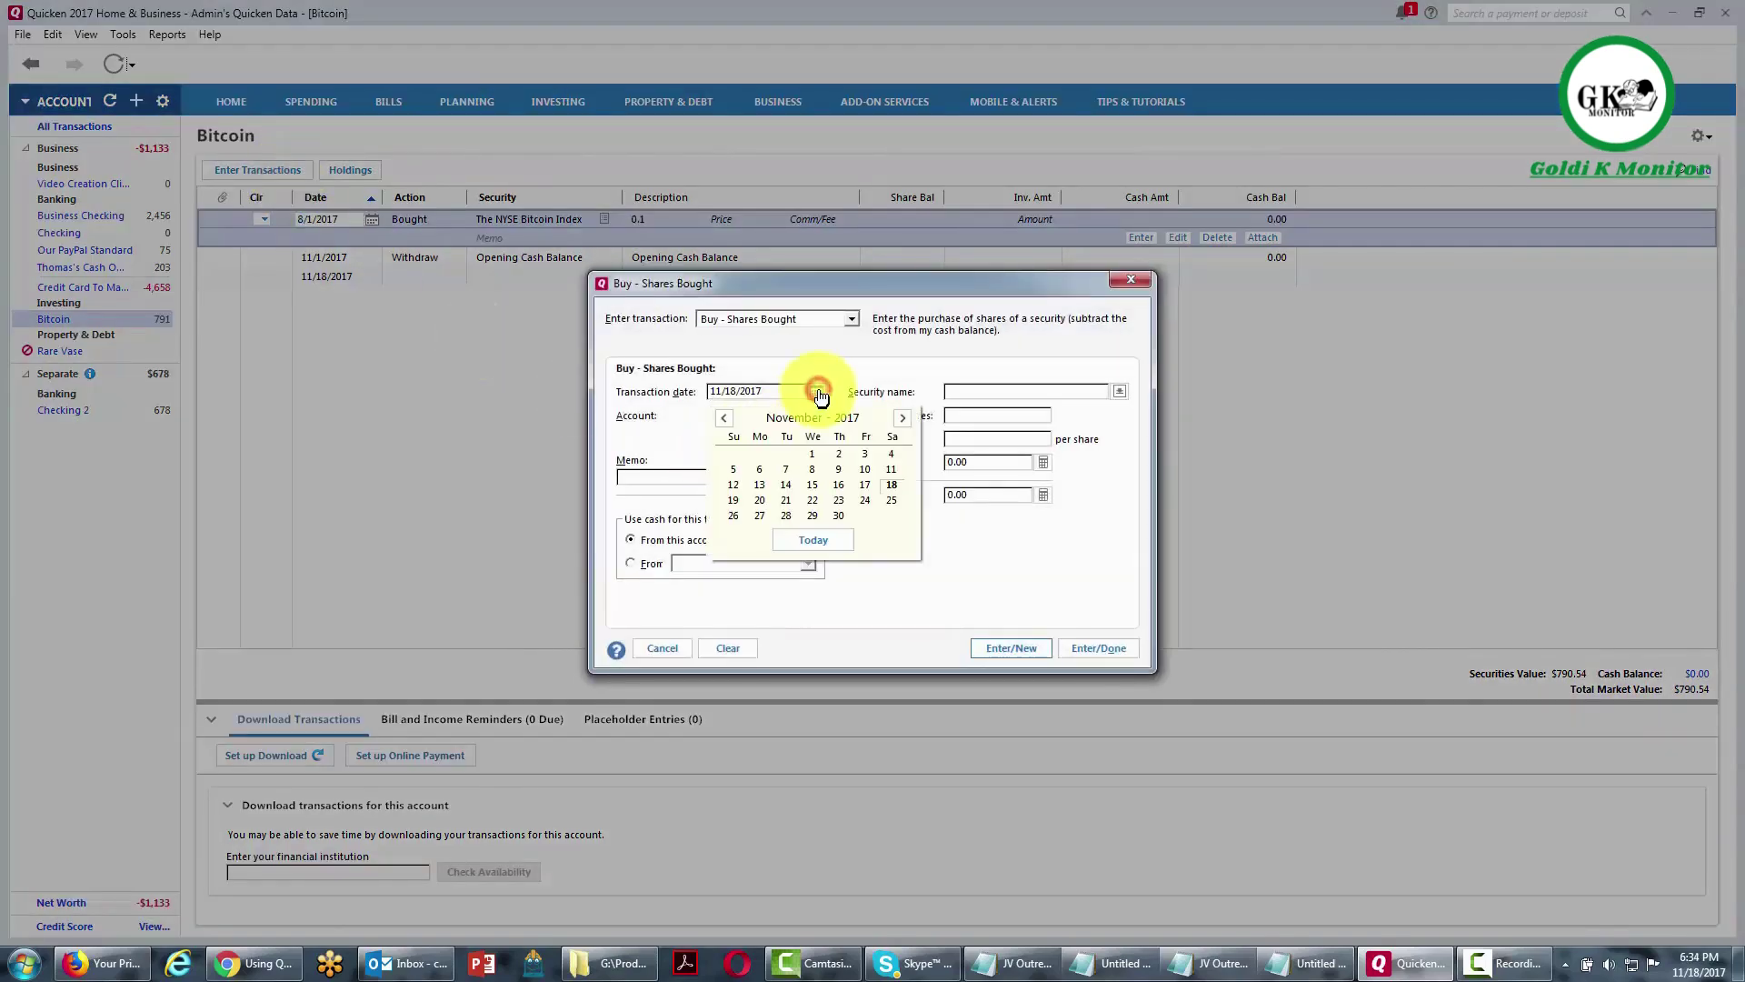
{"action": "left_click", "coordinate": [724, 419]}
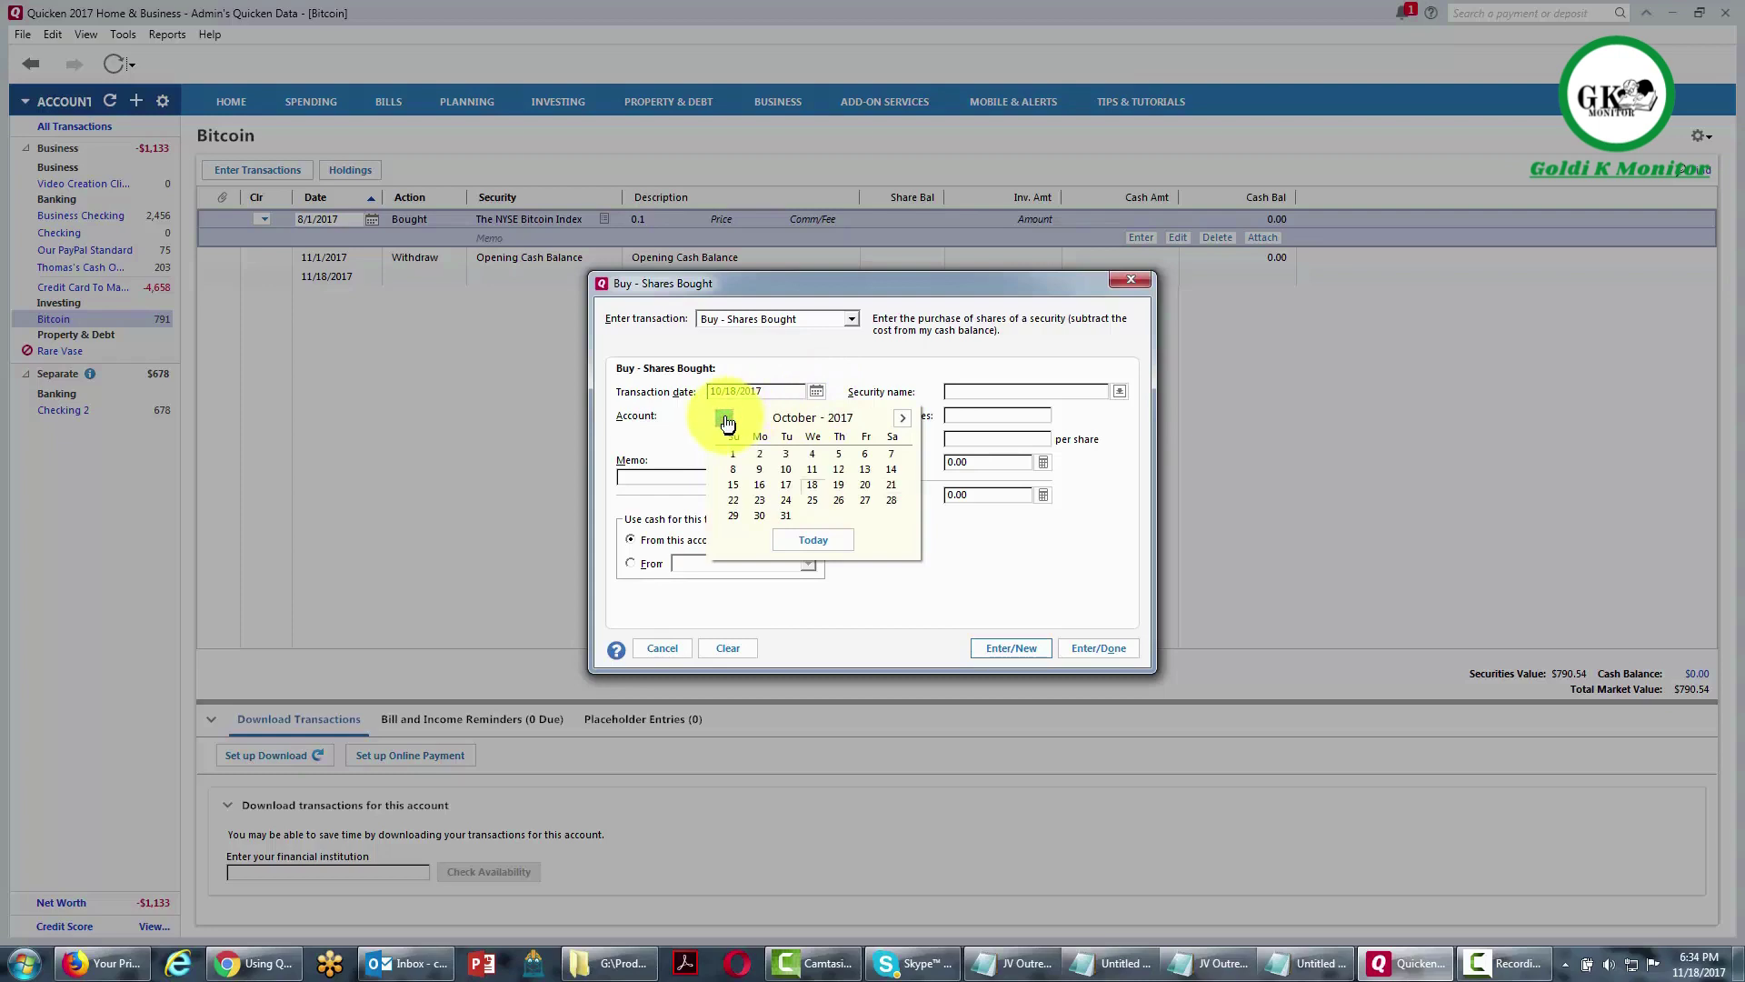
{"action": "left_click", "coordinate": [724, 419]}
{"action": "left_click", "coordinate": [865, 454]}
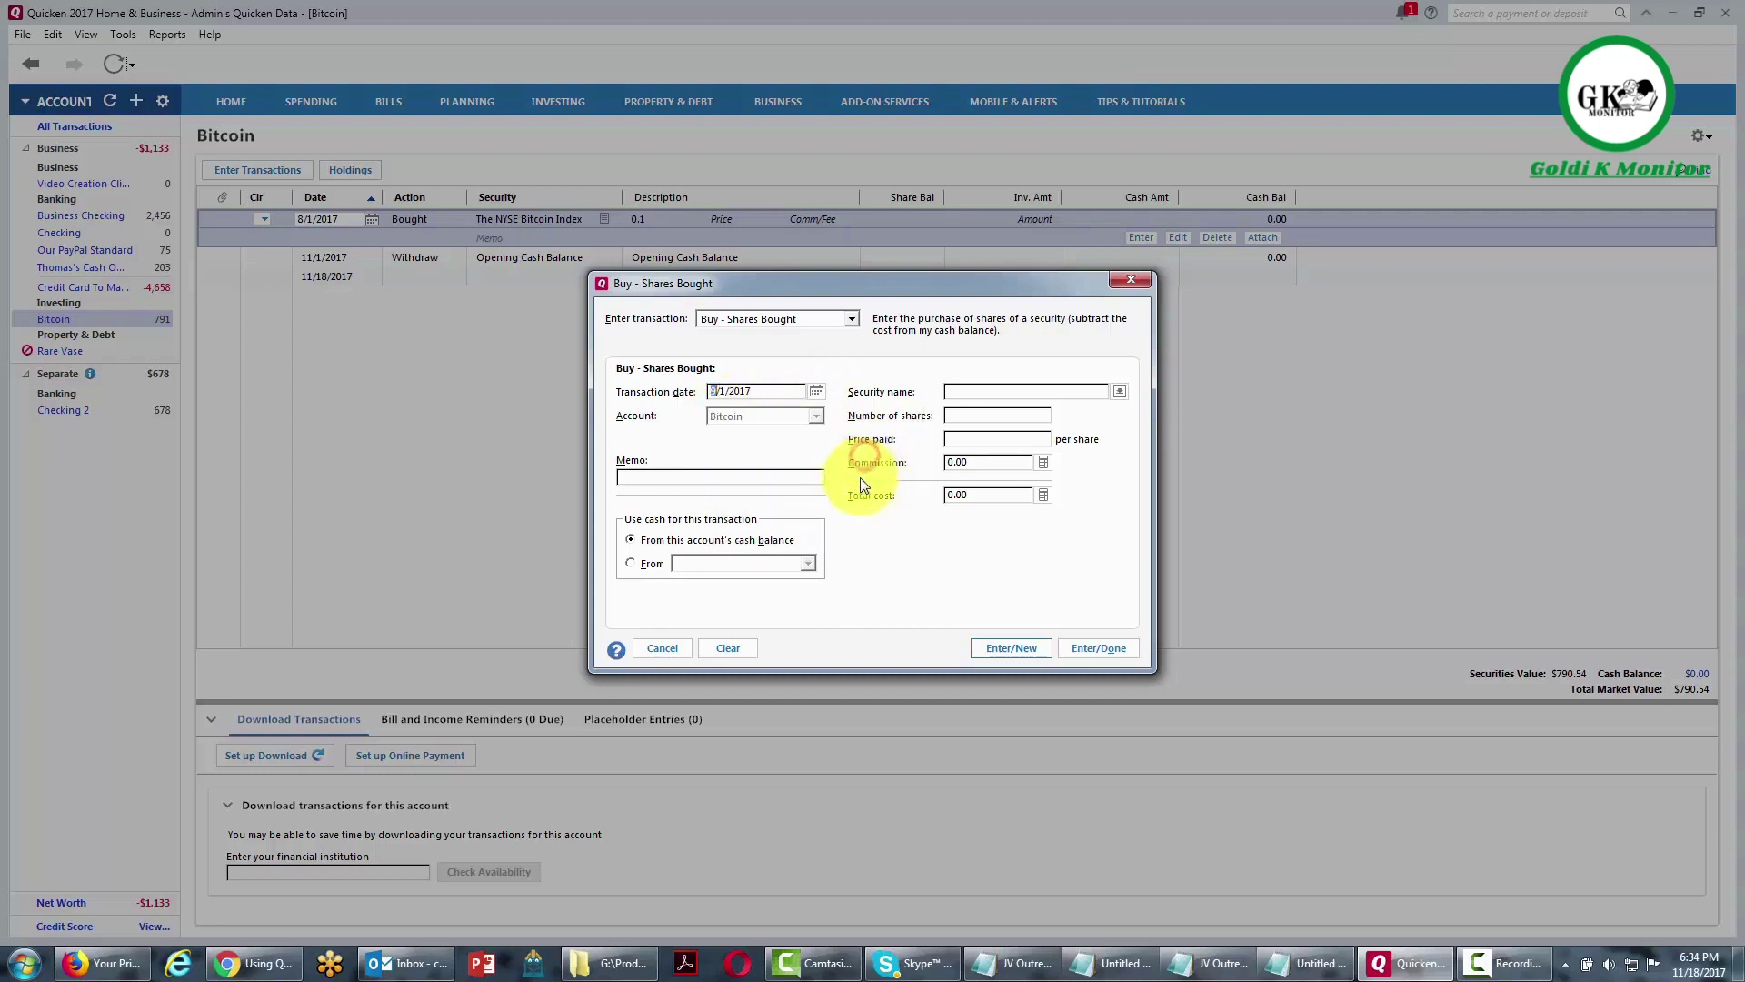
{"action": "left_click", "coordinate": [1118, 401]}
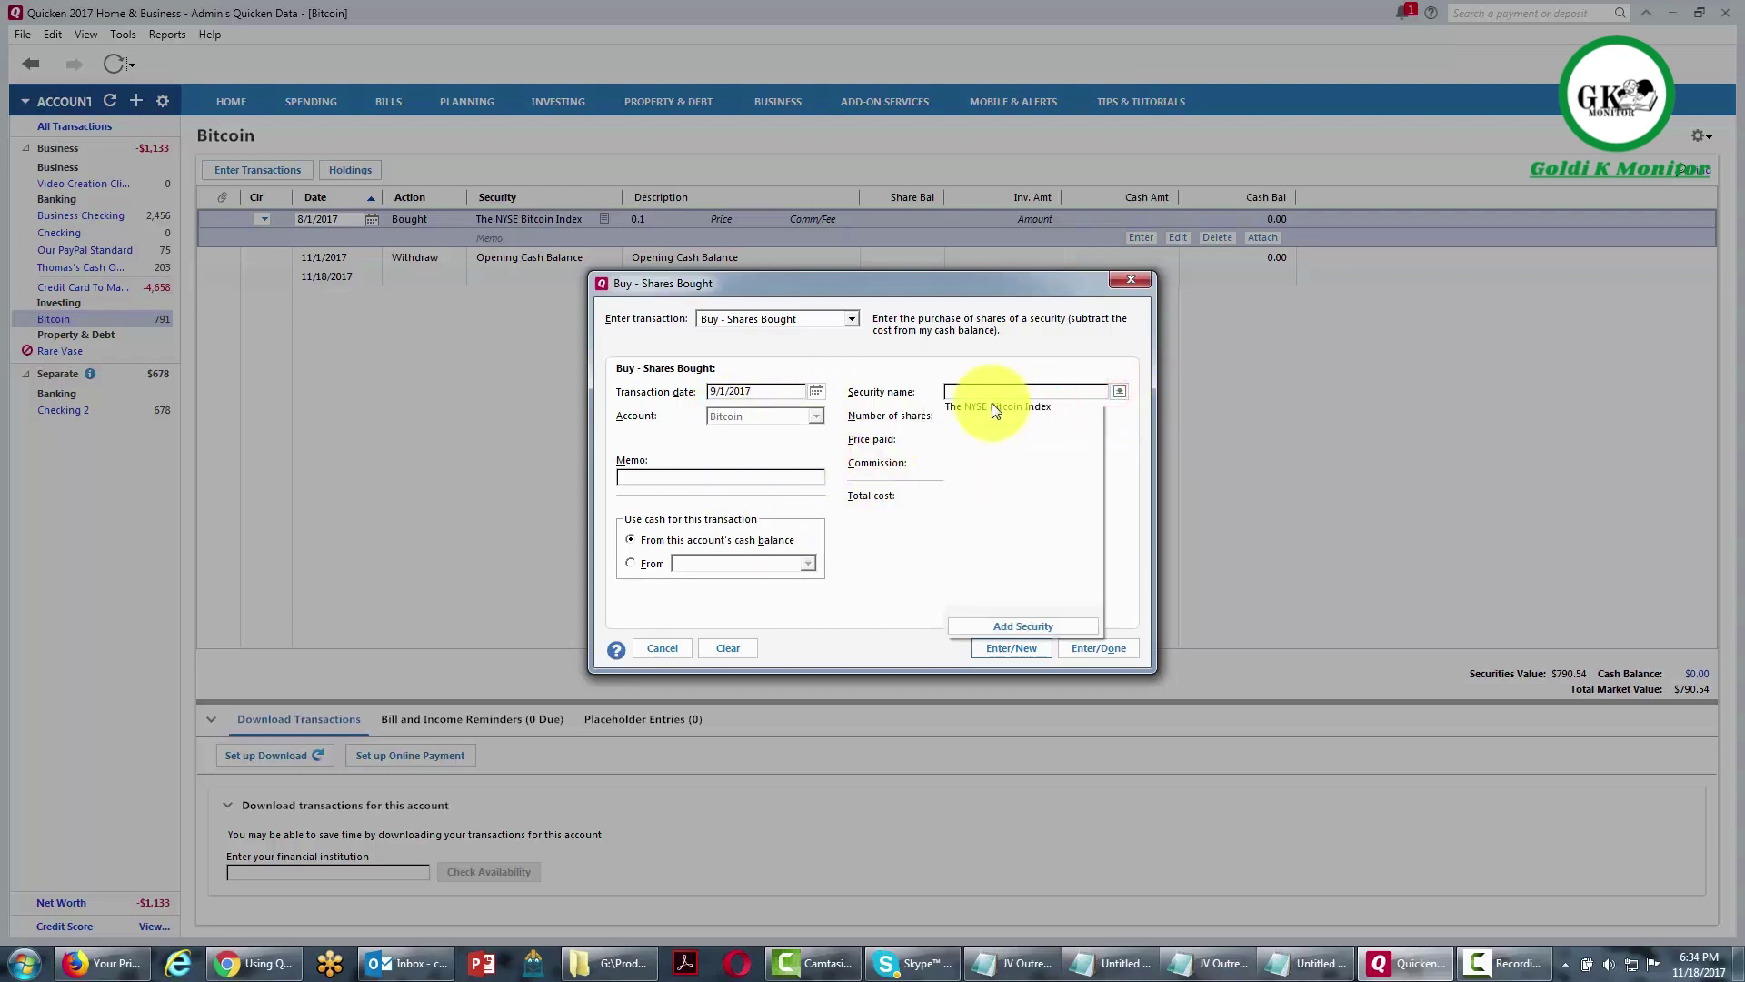
{"action": "left_click", "coordinate": [991, 403]}
{"action": "left_click", "coordinate": [980, 411]}
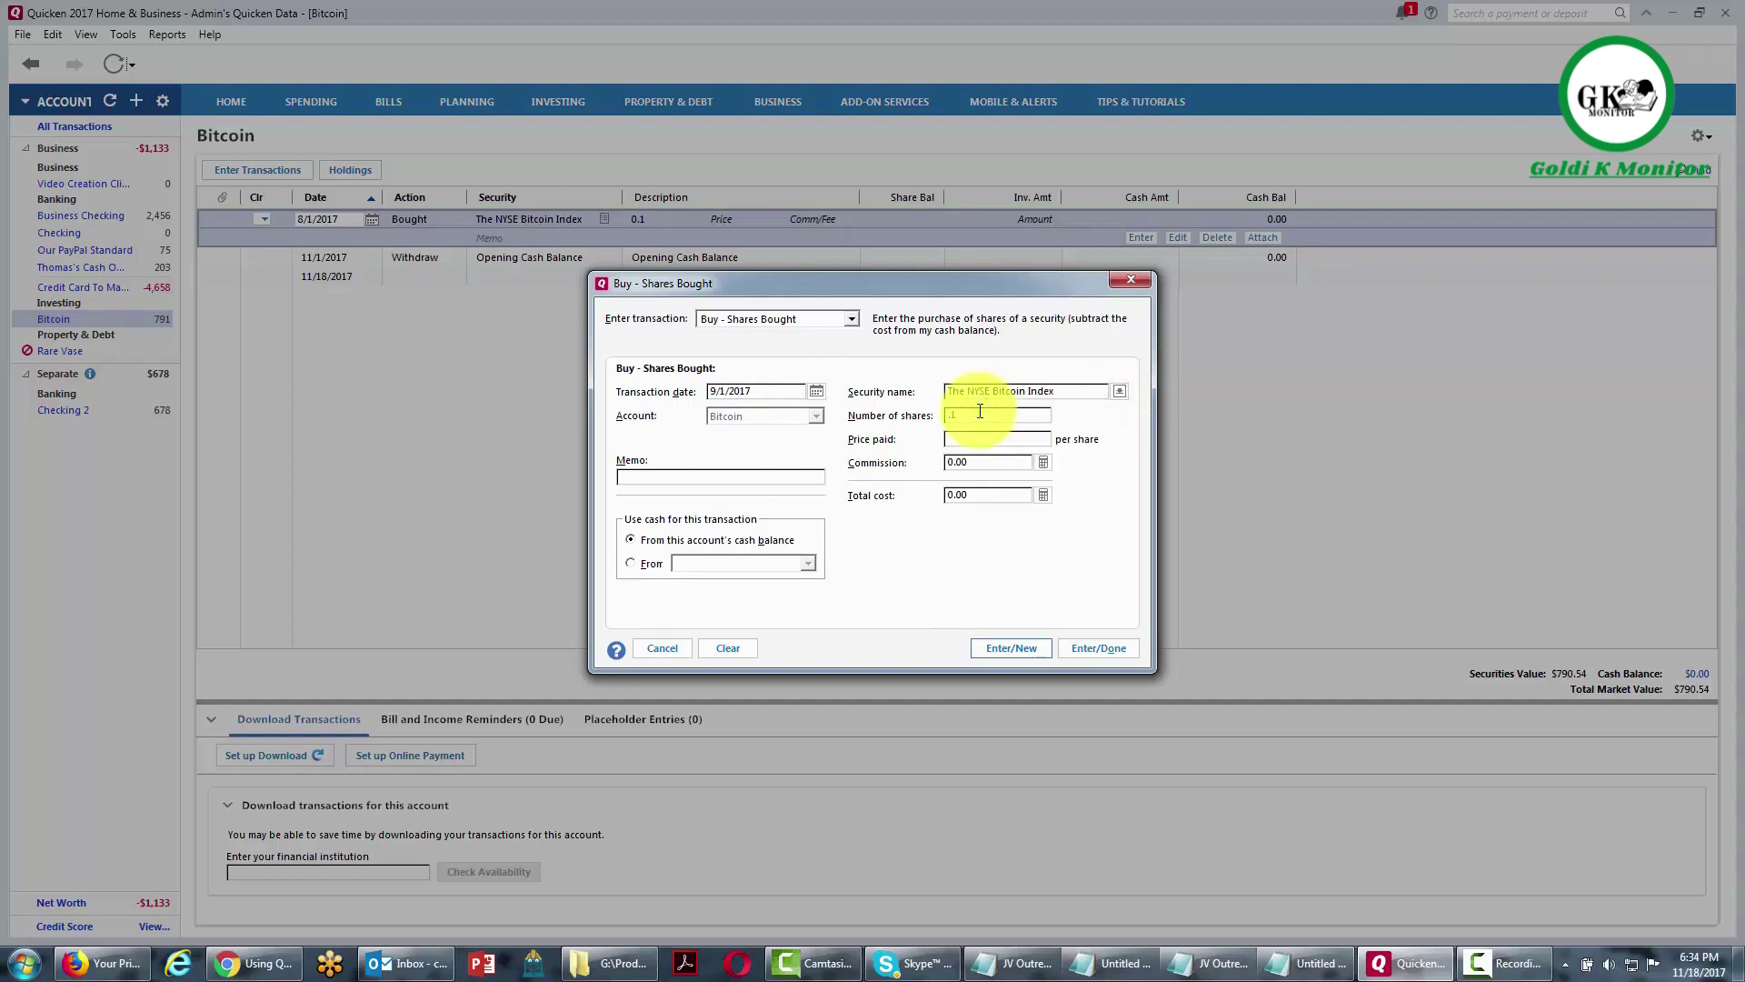
{"action": "type", "text": ".1"}
{"action": "left_click", "coordinate": [1064, 652]}
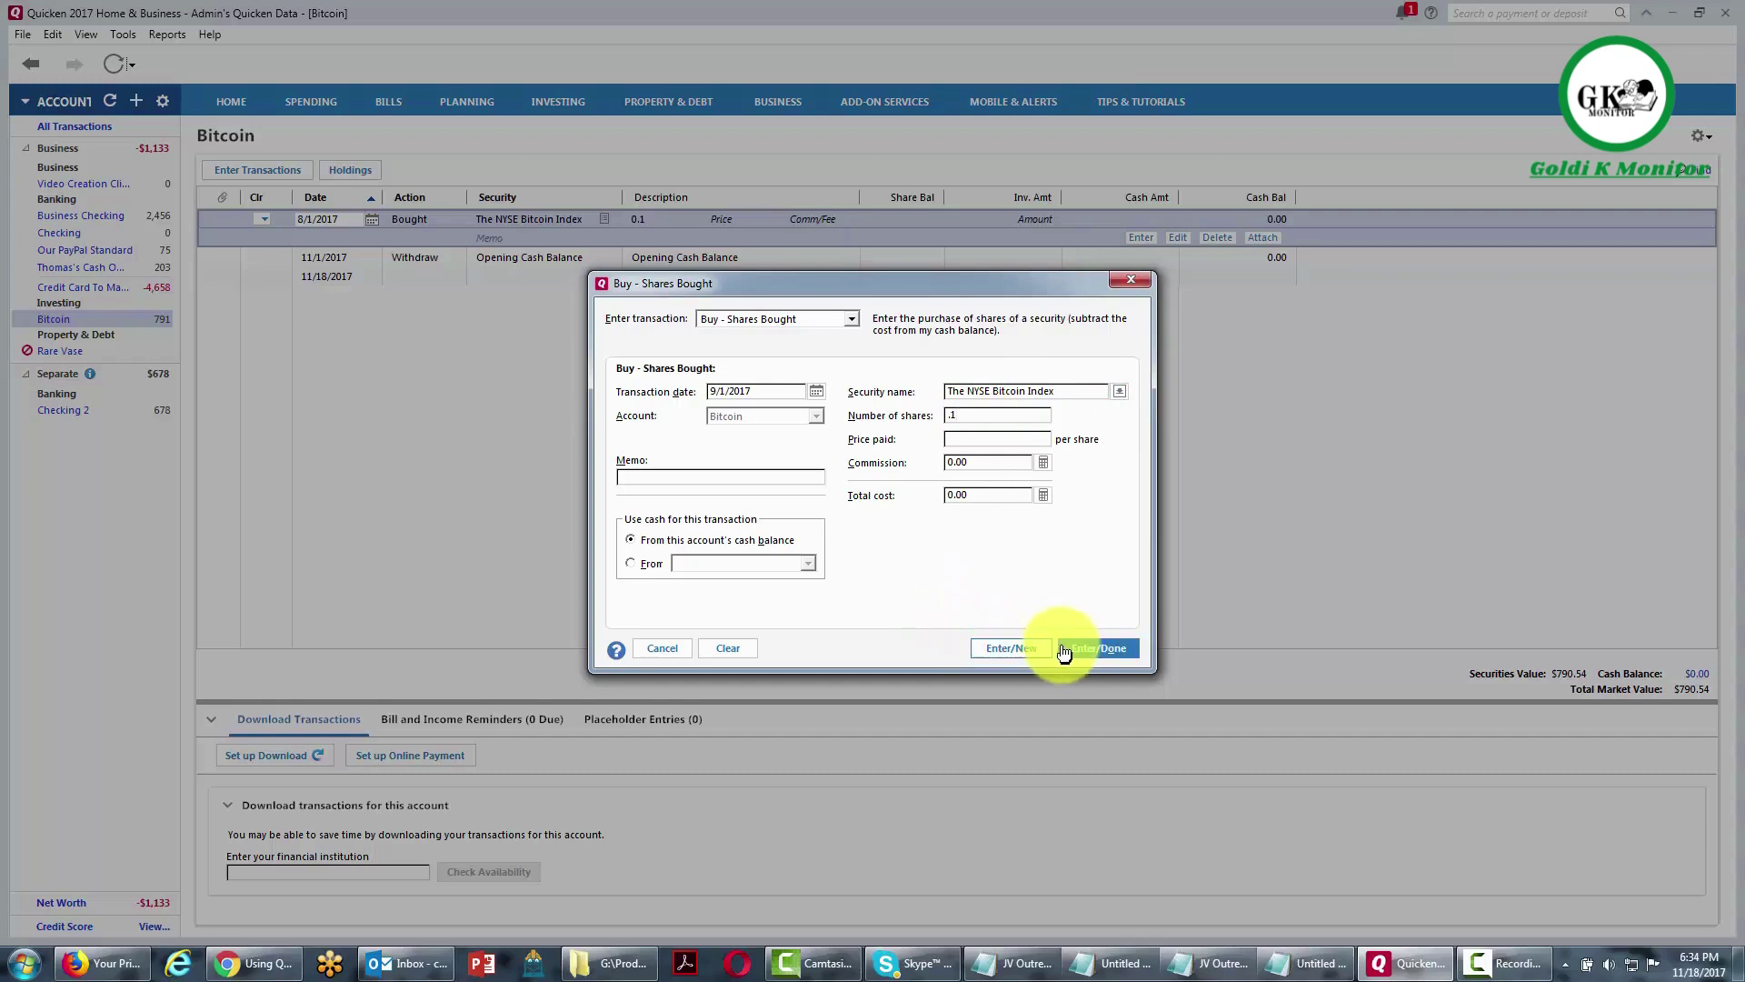
{"action": "left_click", "coordinate": [1075, 651]}
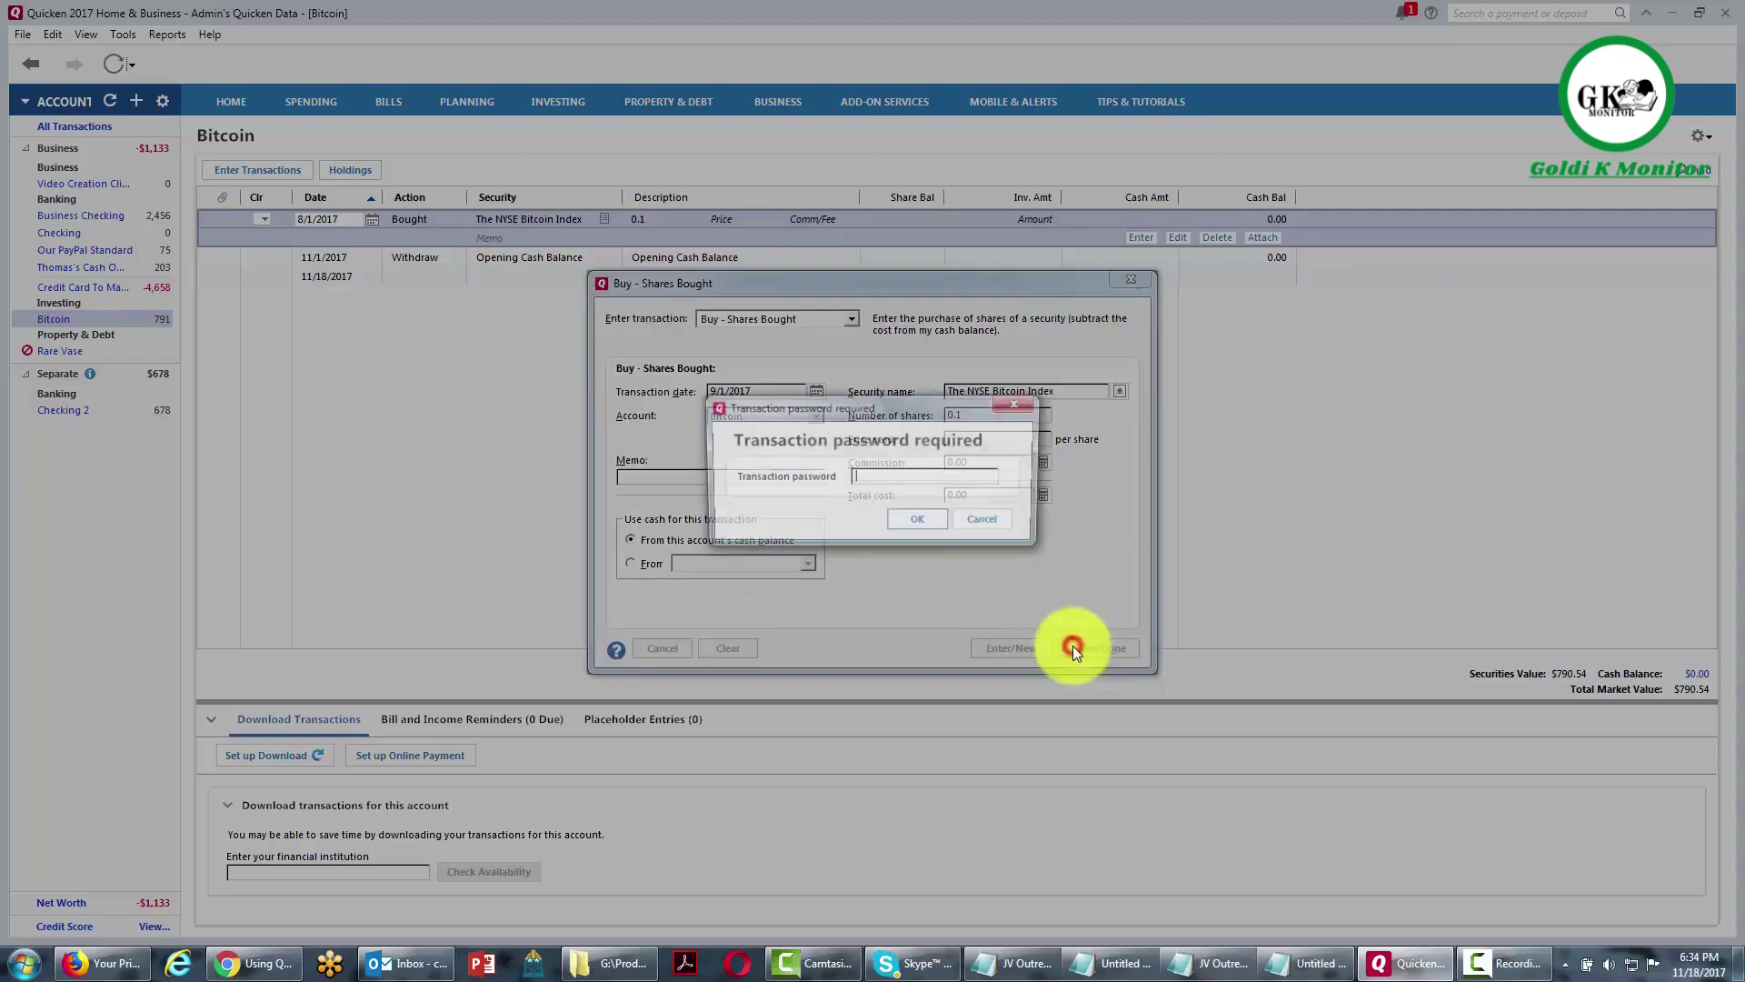
{"action": "left_click", "coordinate": [923, 527]}
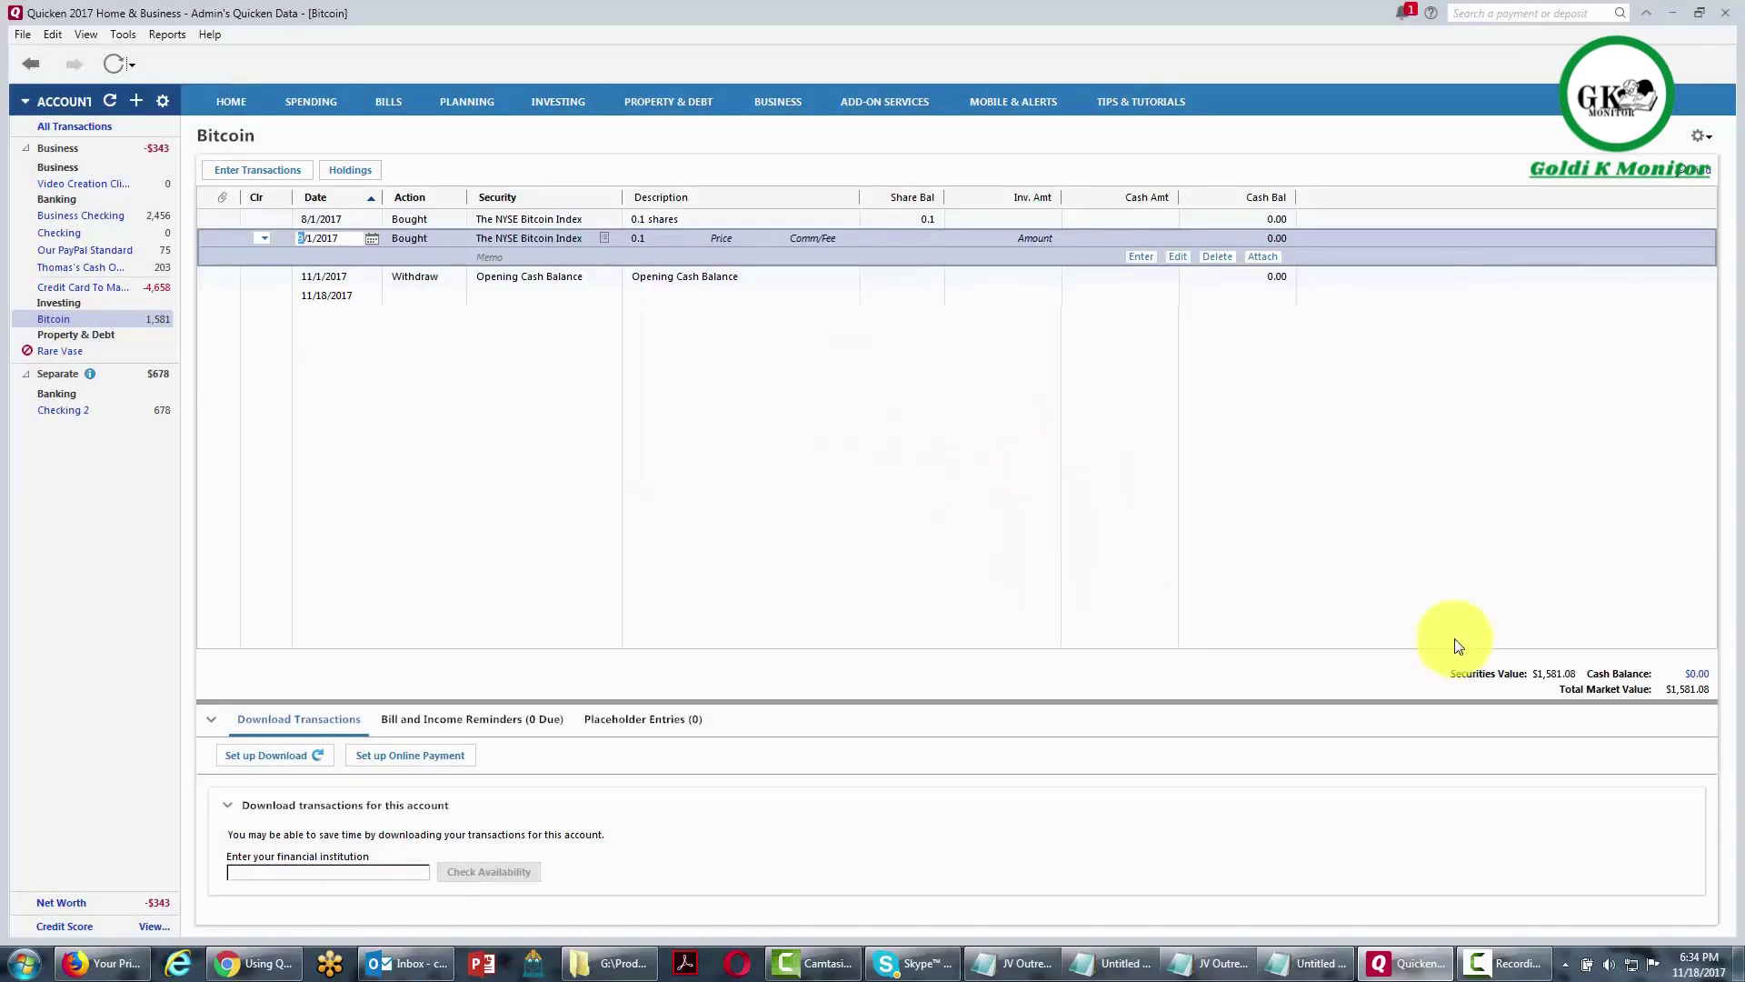